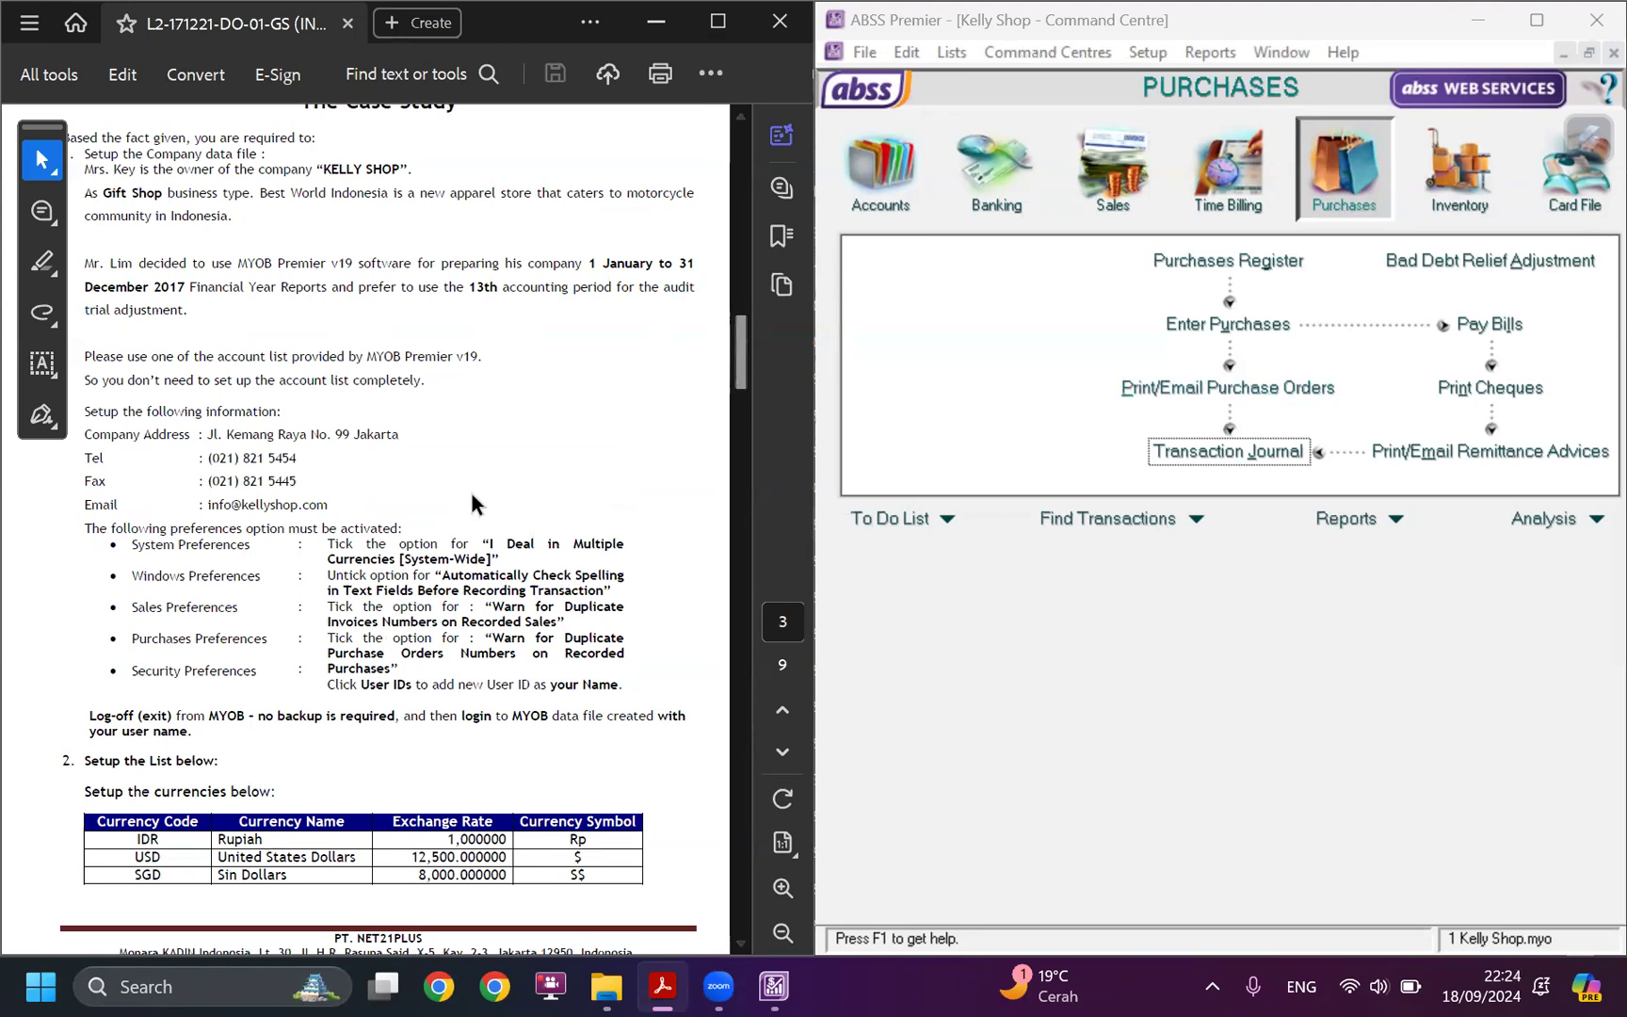
Check the company's currencies list against the currency table in the case study.
scroll(469, 518, down, 1)
scroll(527, 525, down, 6)
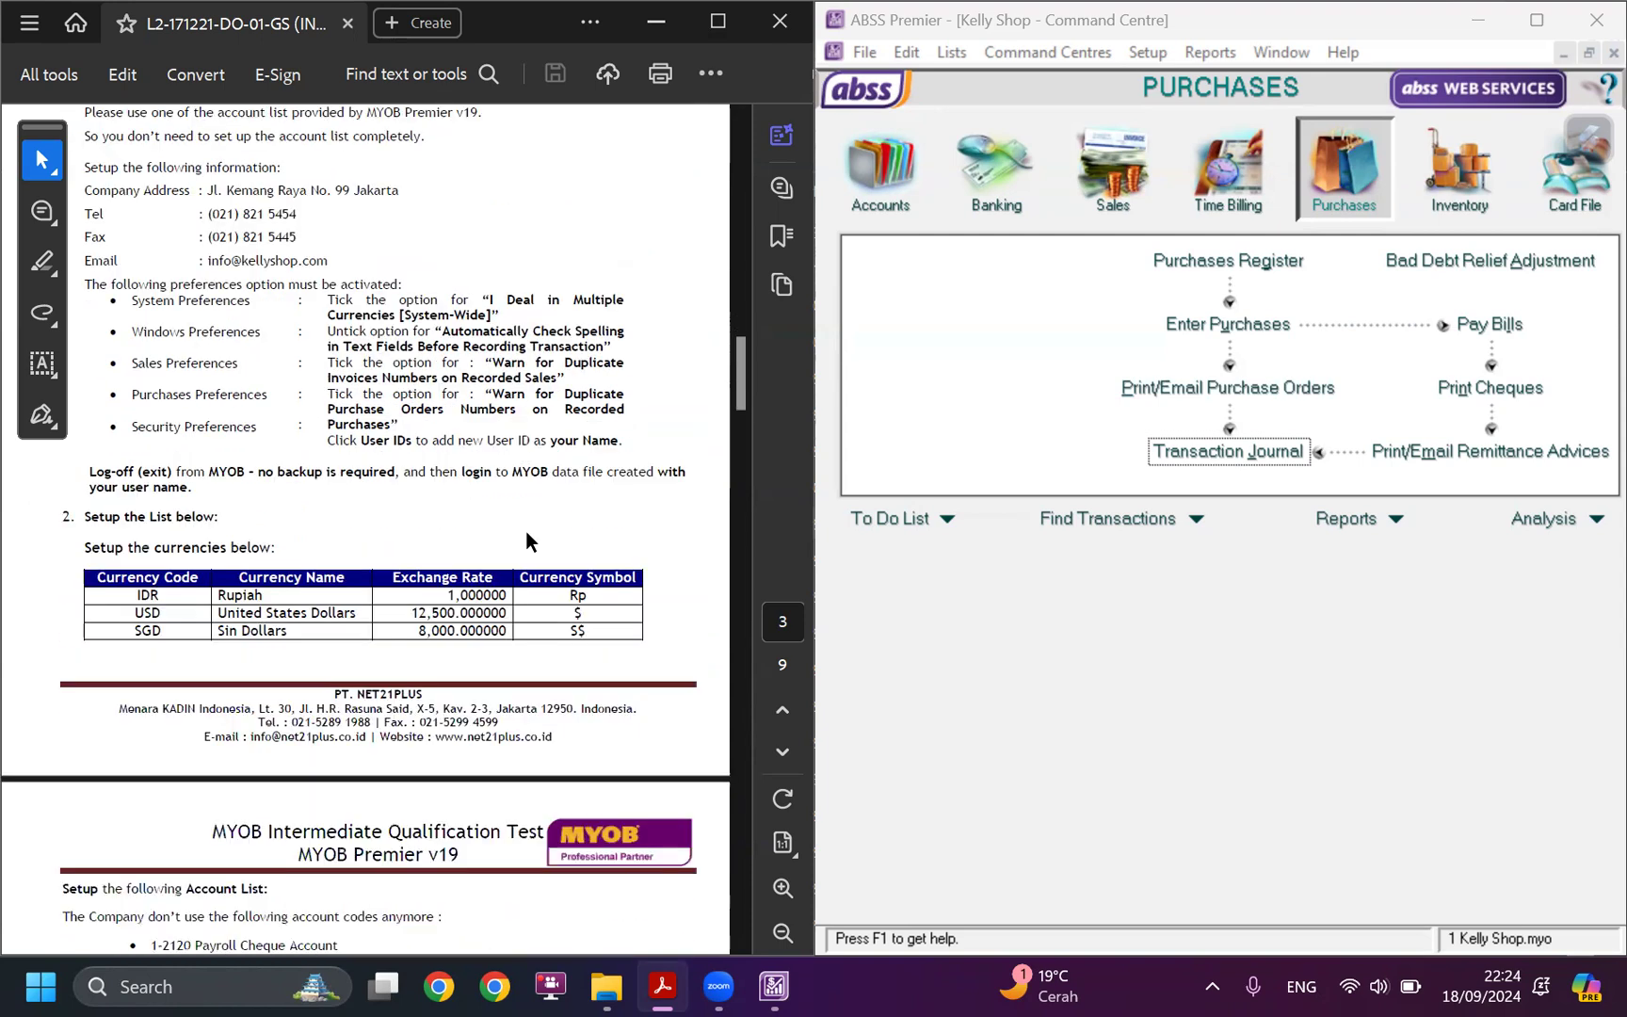
scroll(551, 551, down, 3)
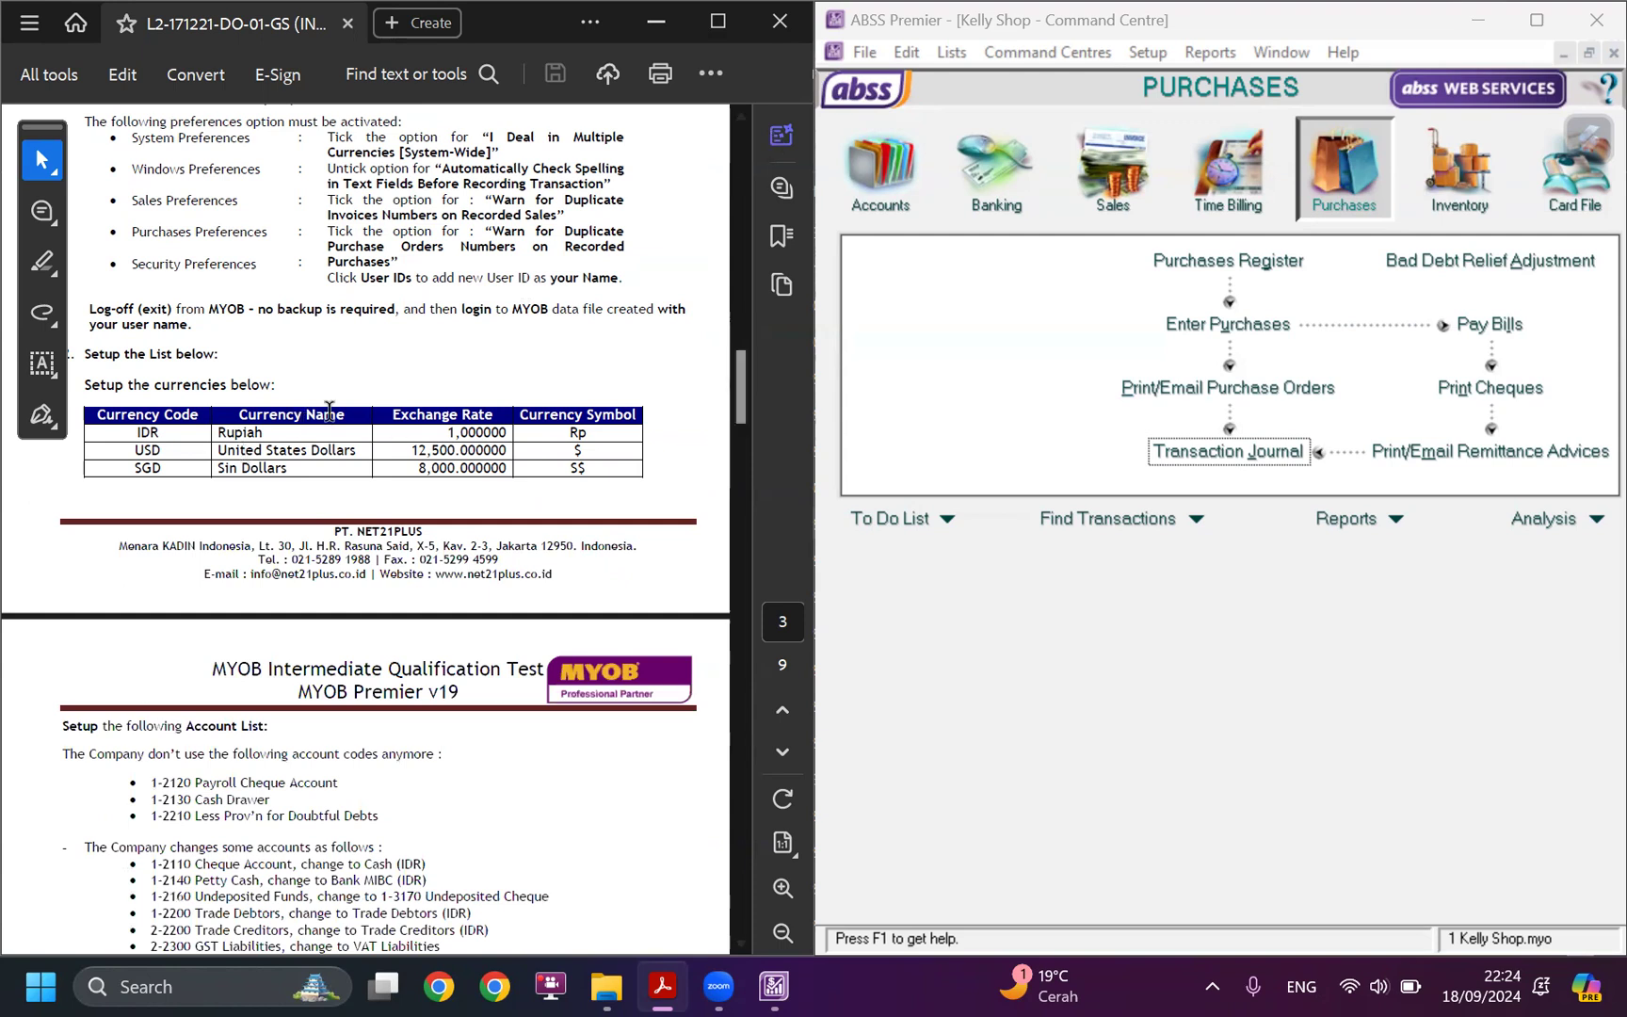
click(951, 52)
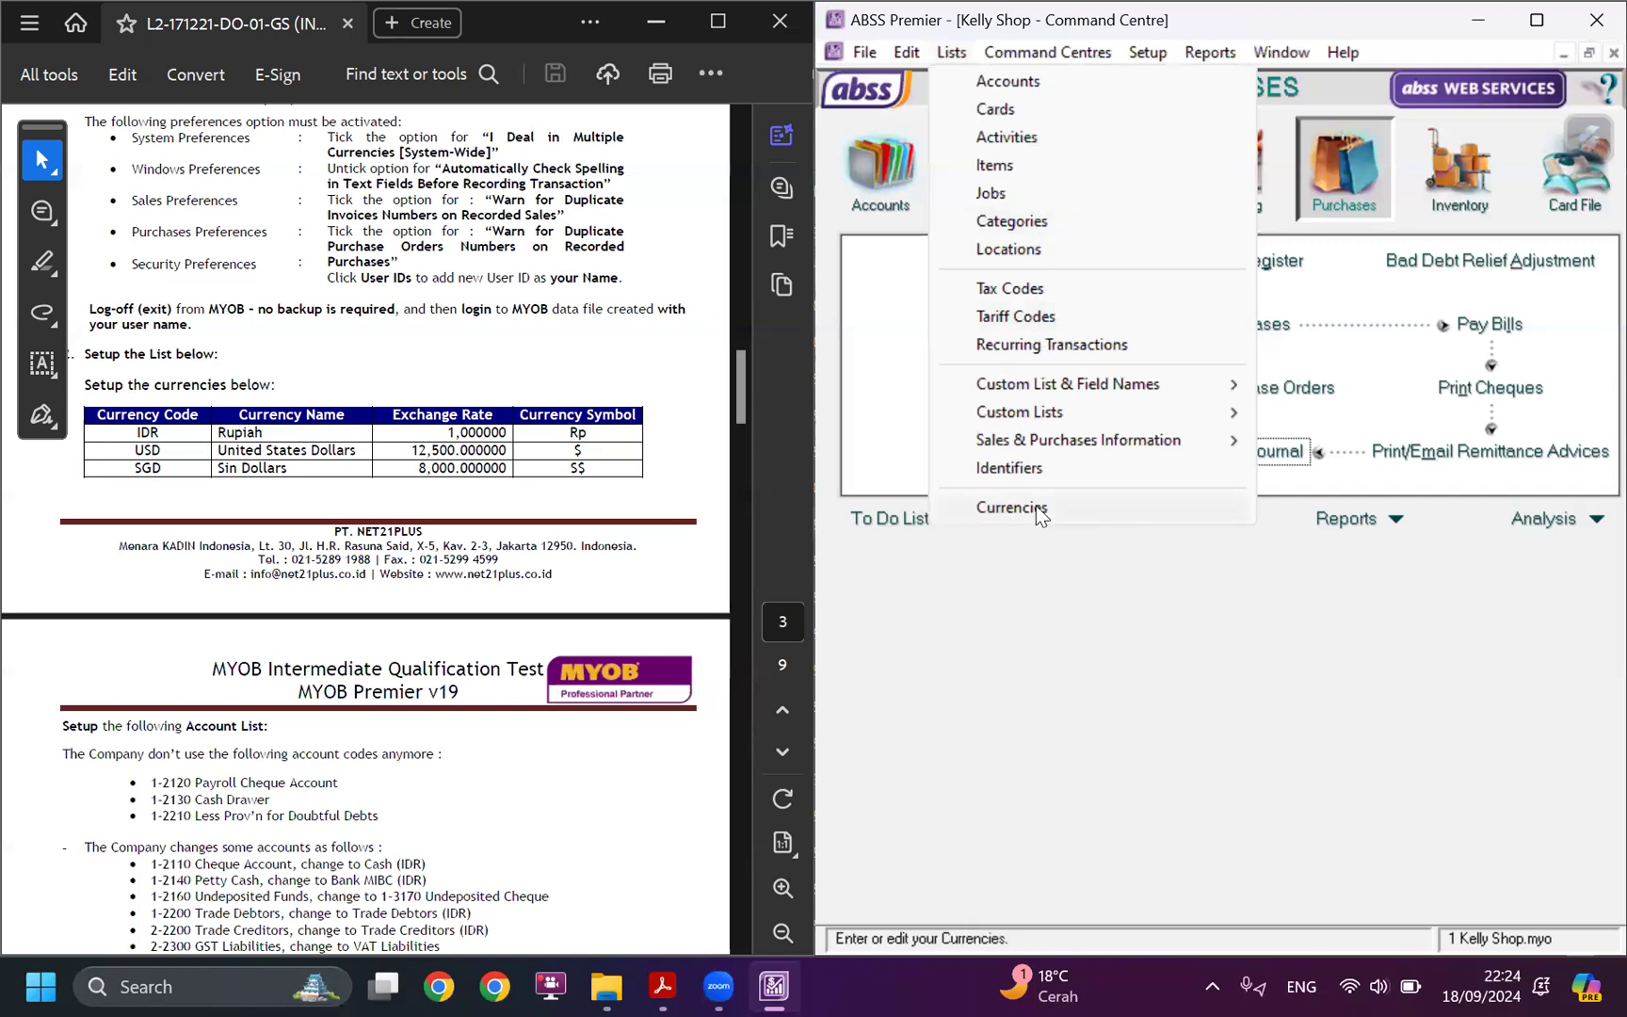
click(1010, 508)
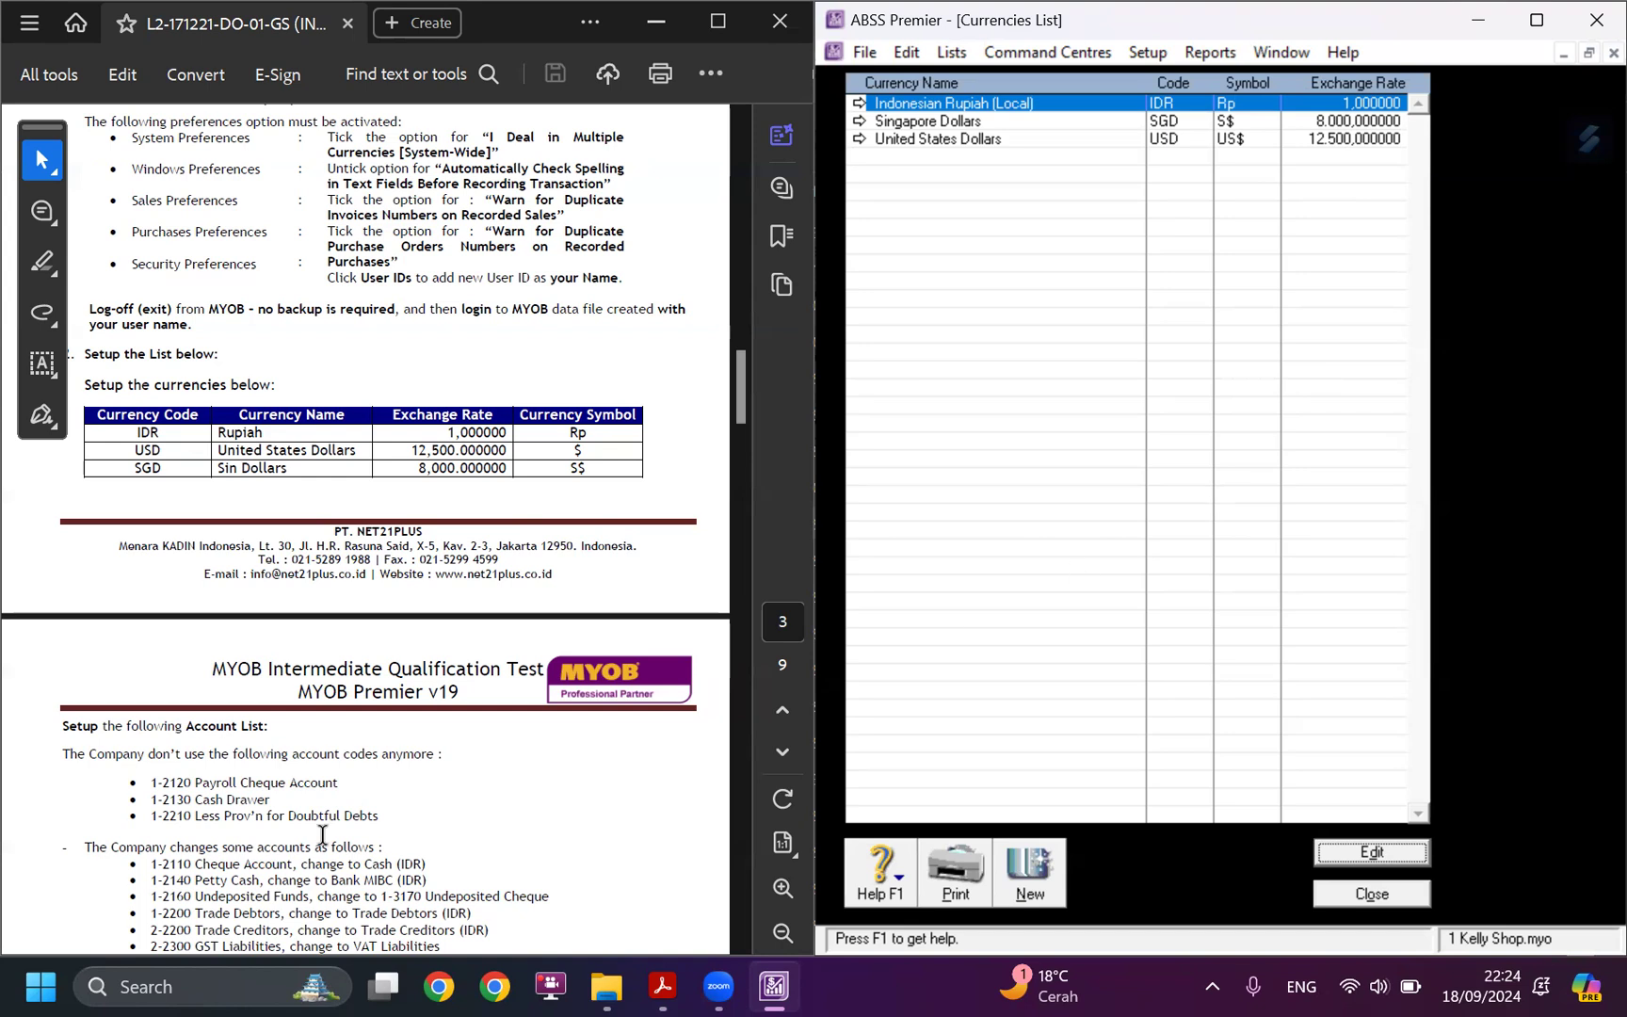
scroll(379, 791, down, 6)
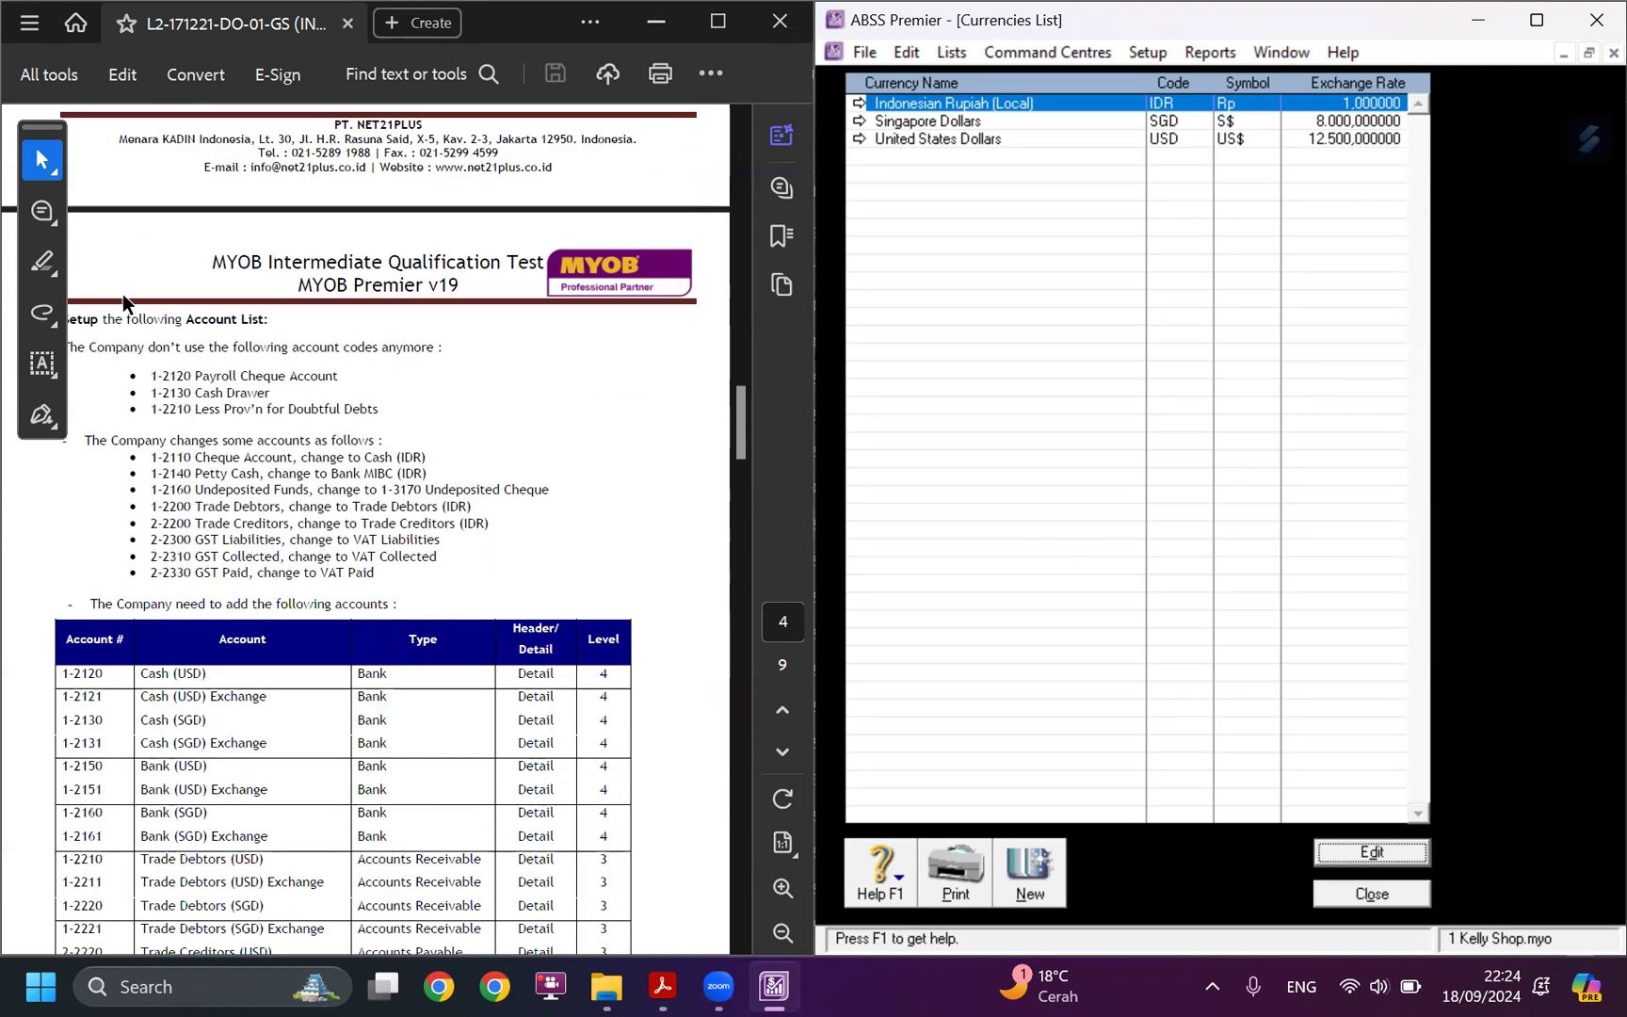
click(1373, 901)
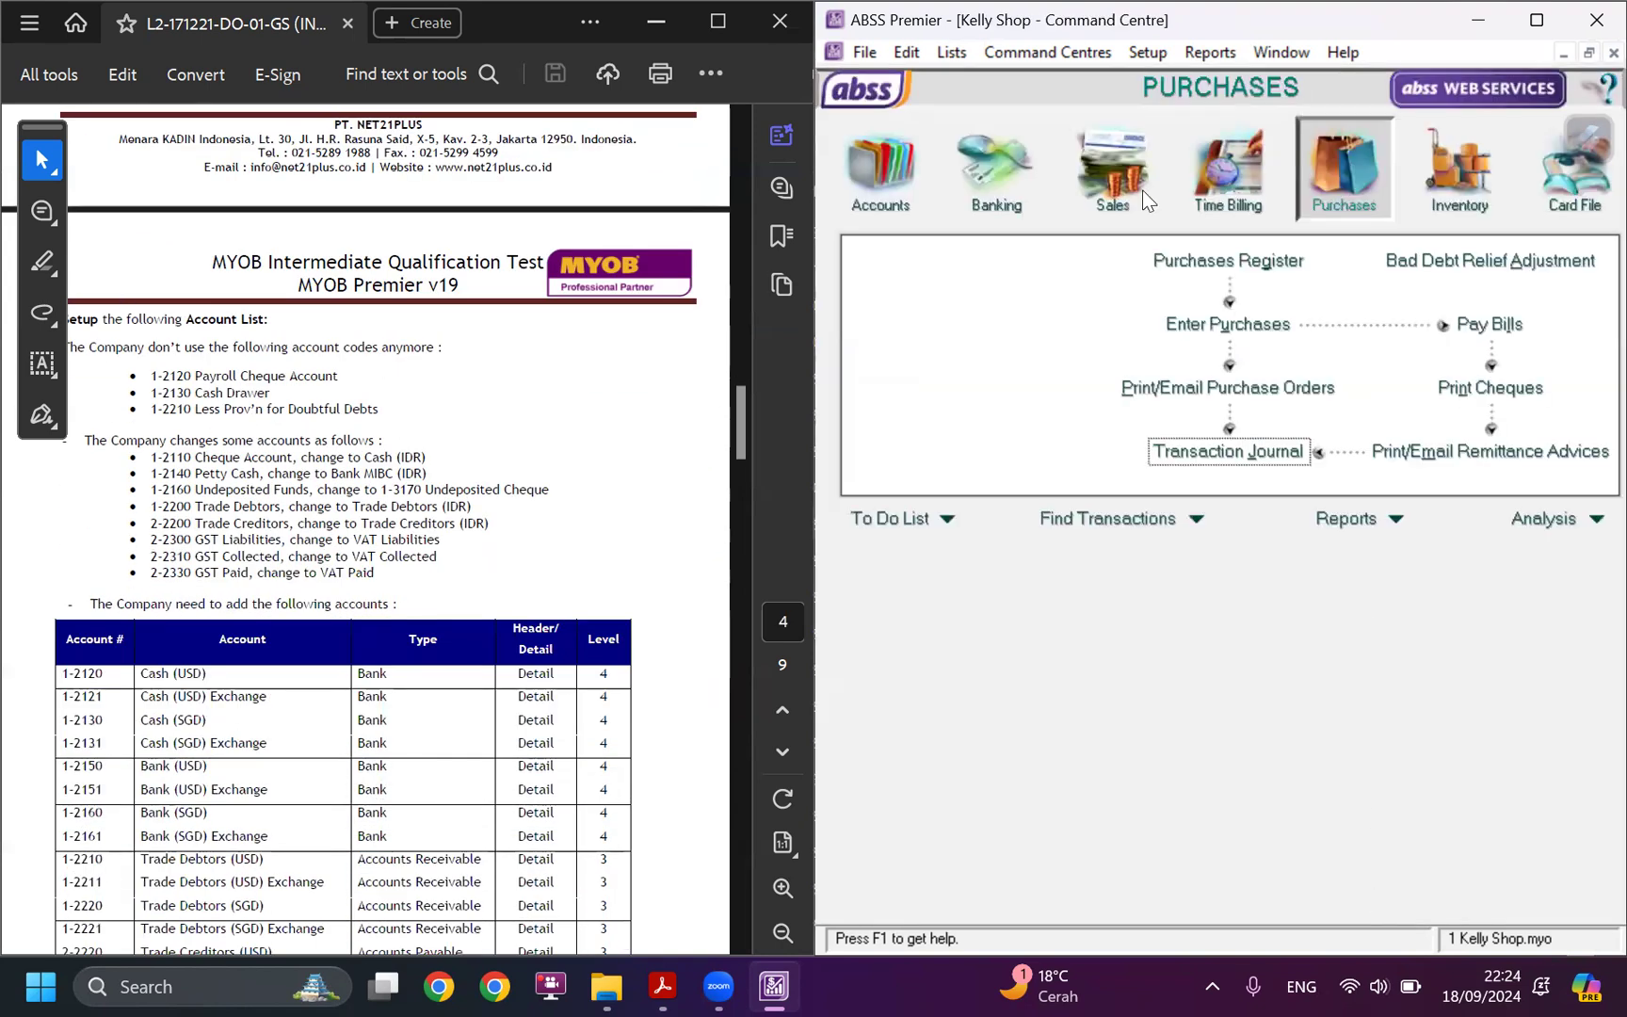
Check the full accounts list against the removed, renamed and added accounts in the case study.
click(880, 169)
click(1238, 273)
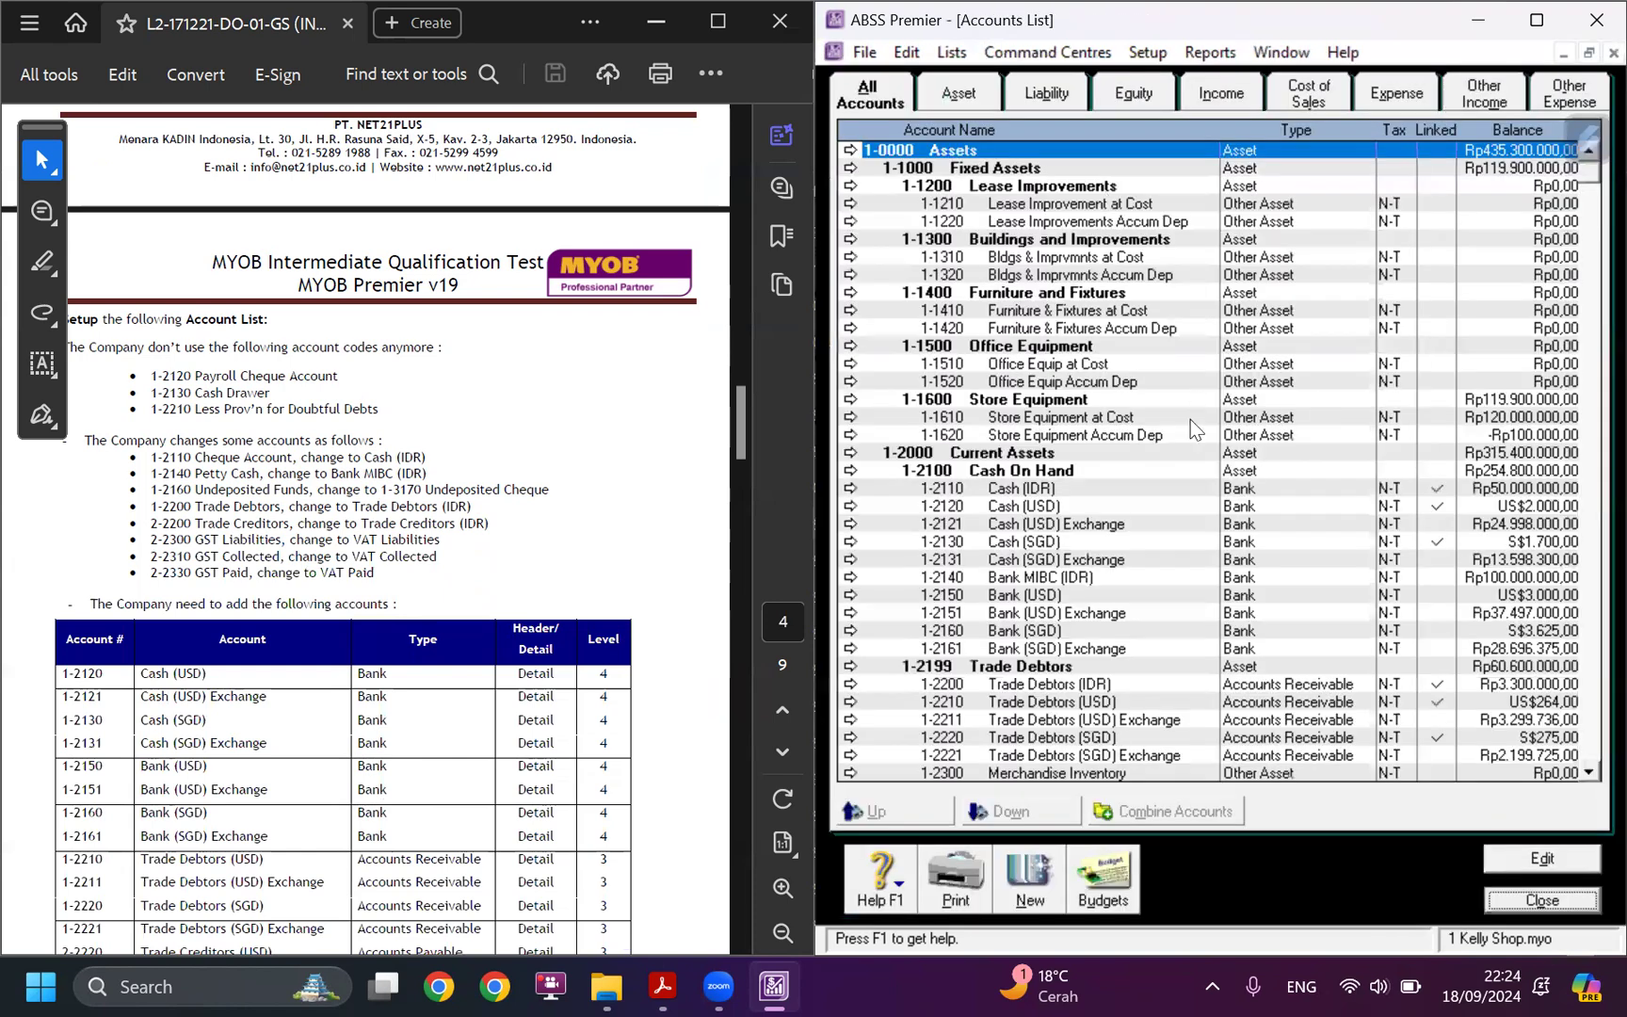
scroll(389, 697, down, 2)
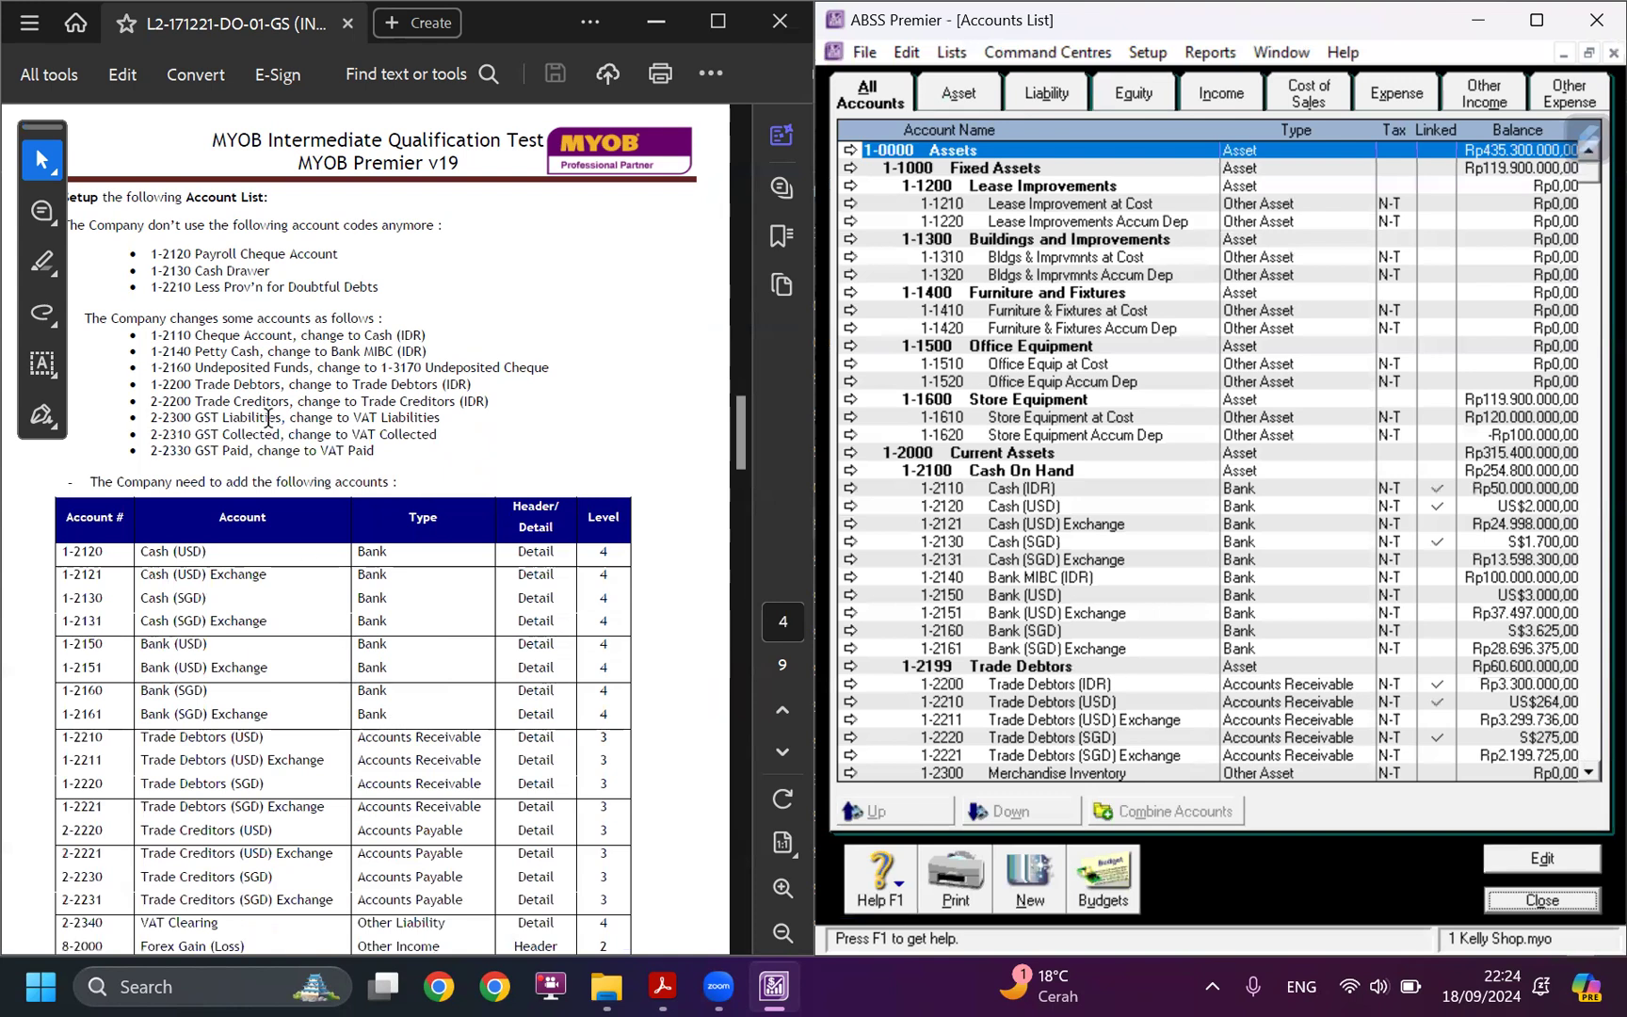
scroll(1173, 235, down, 4)
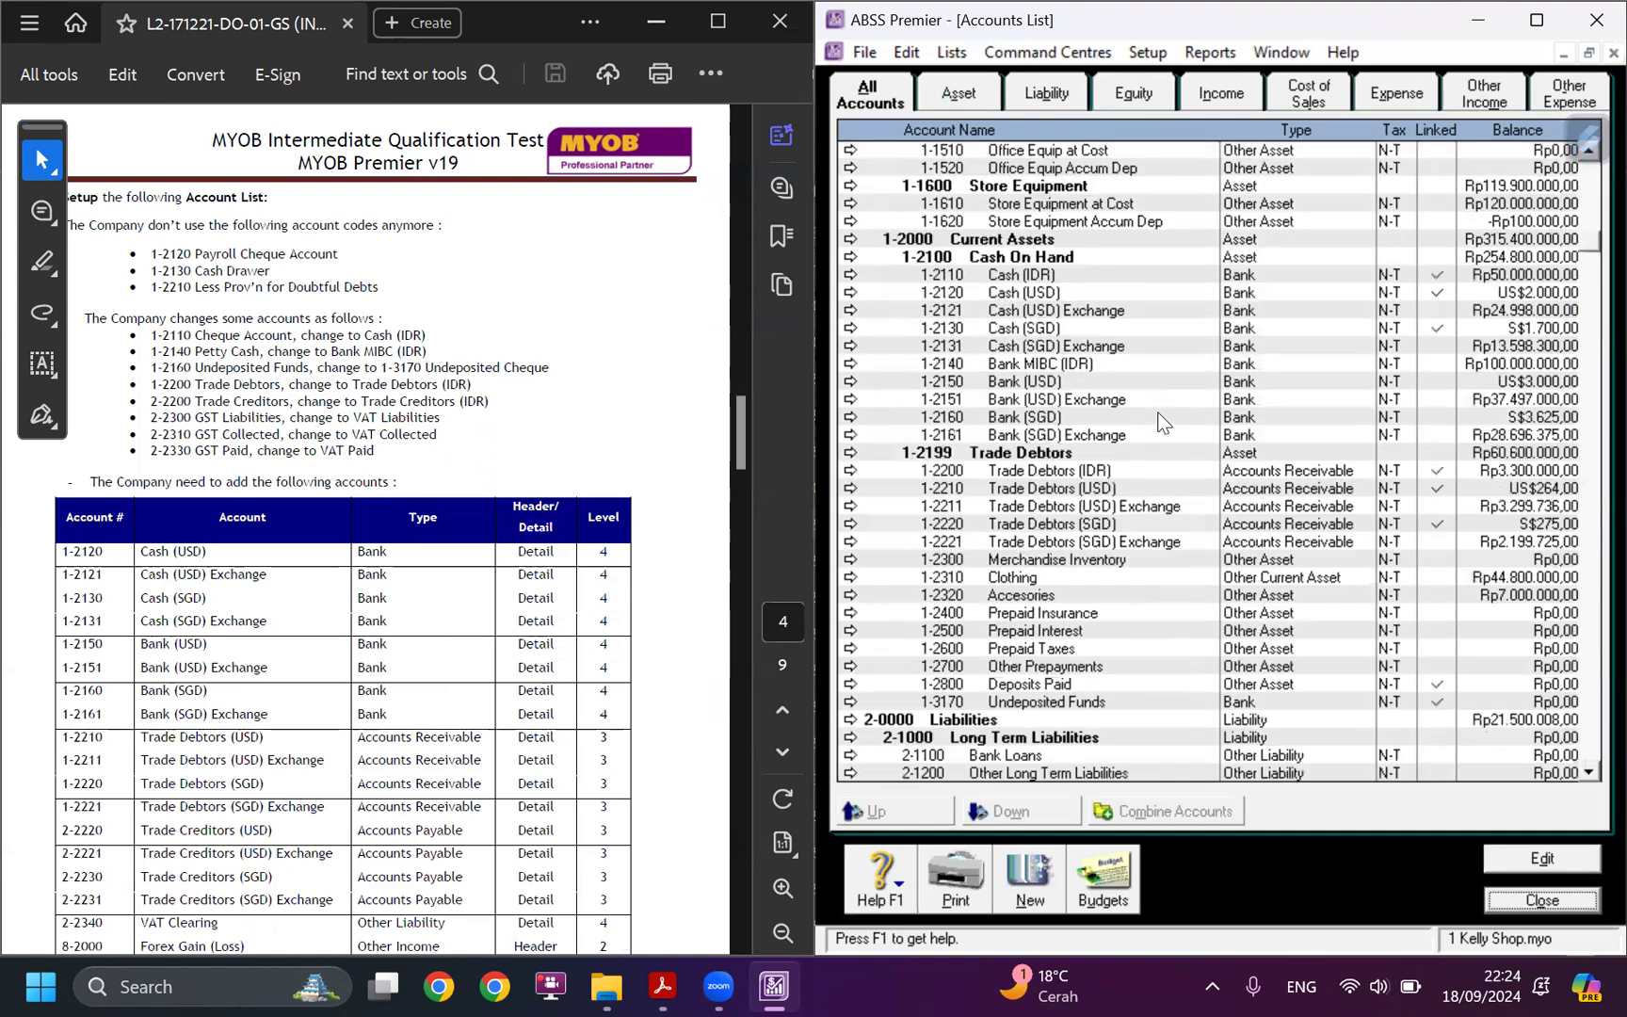
click(1103, 403)
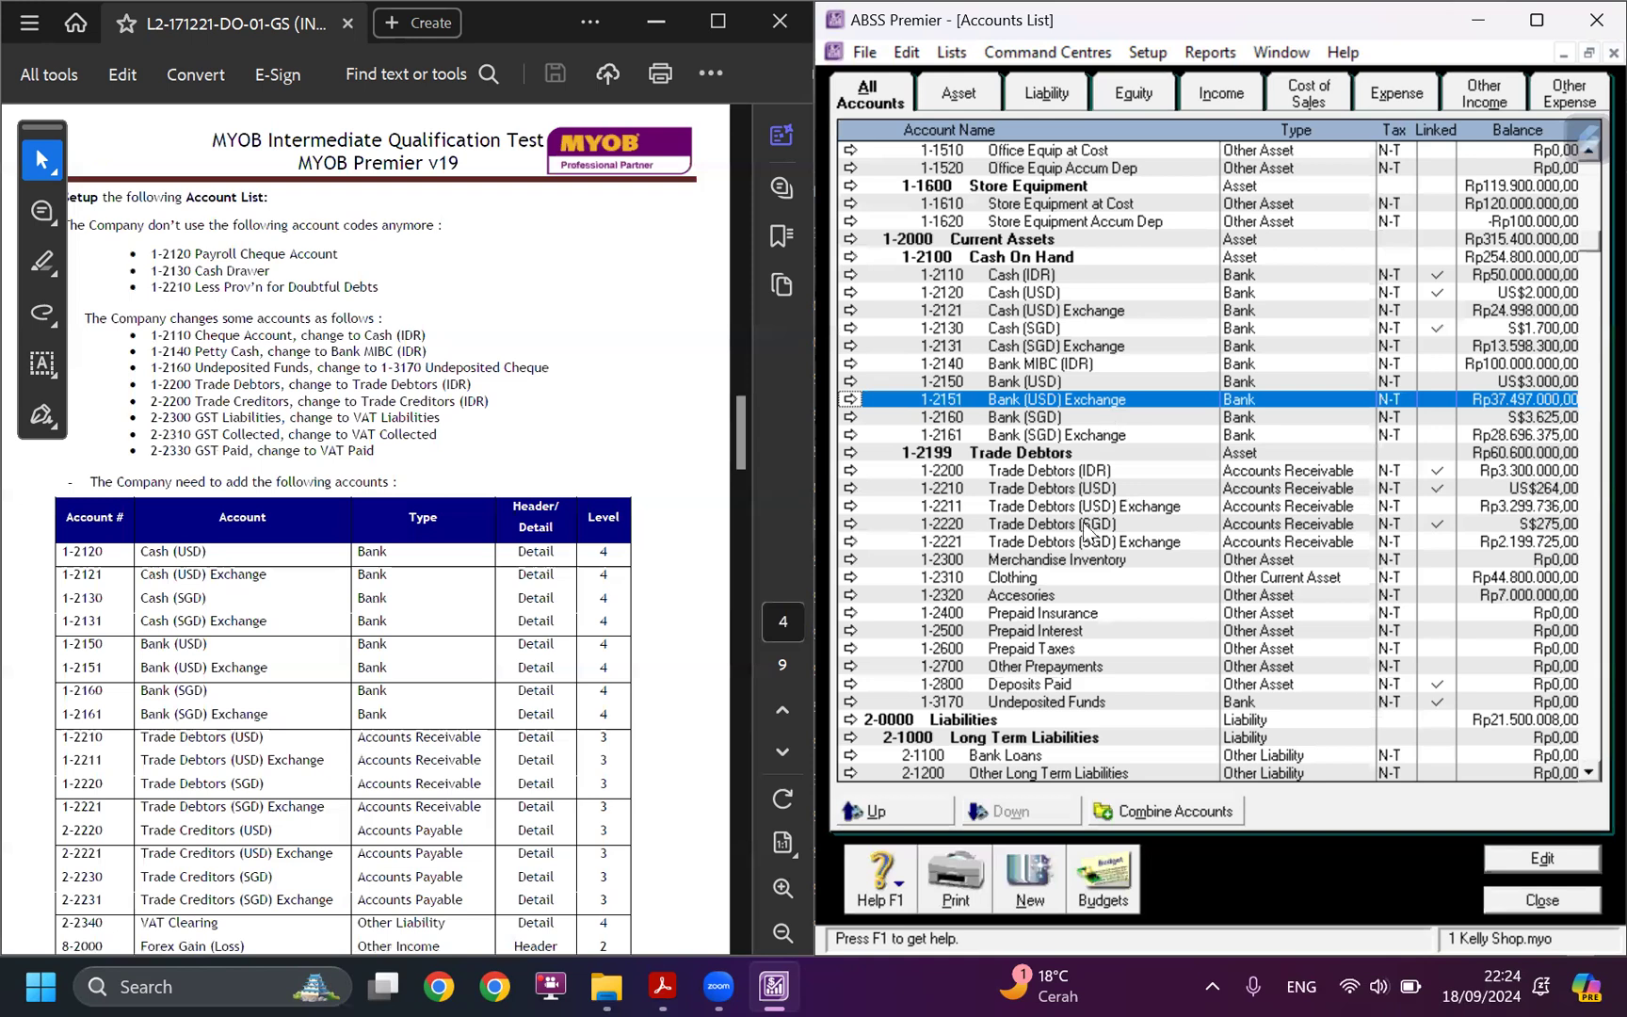
scroll(442, 635, down, 8)
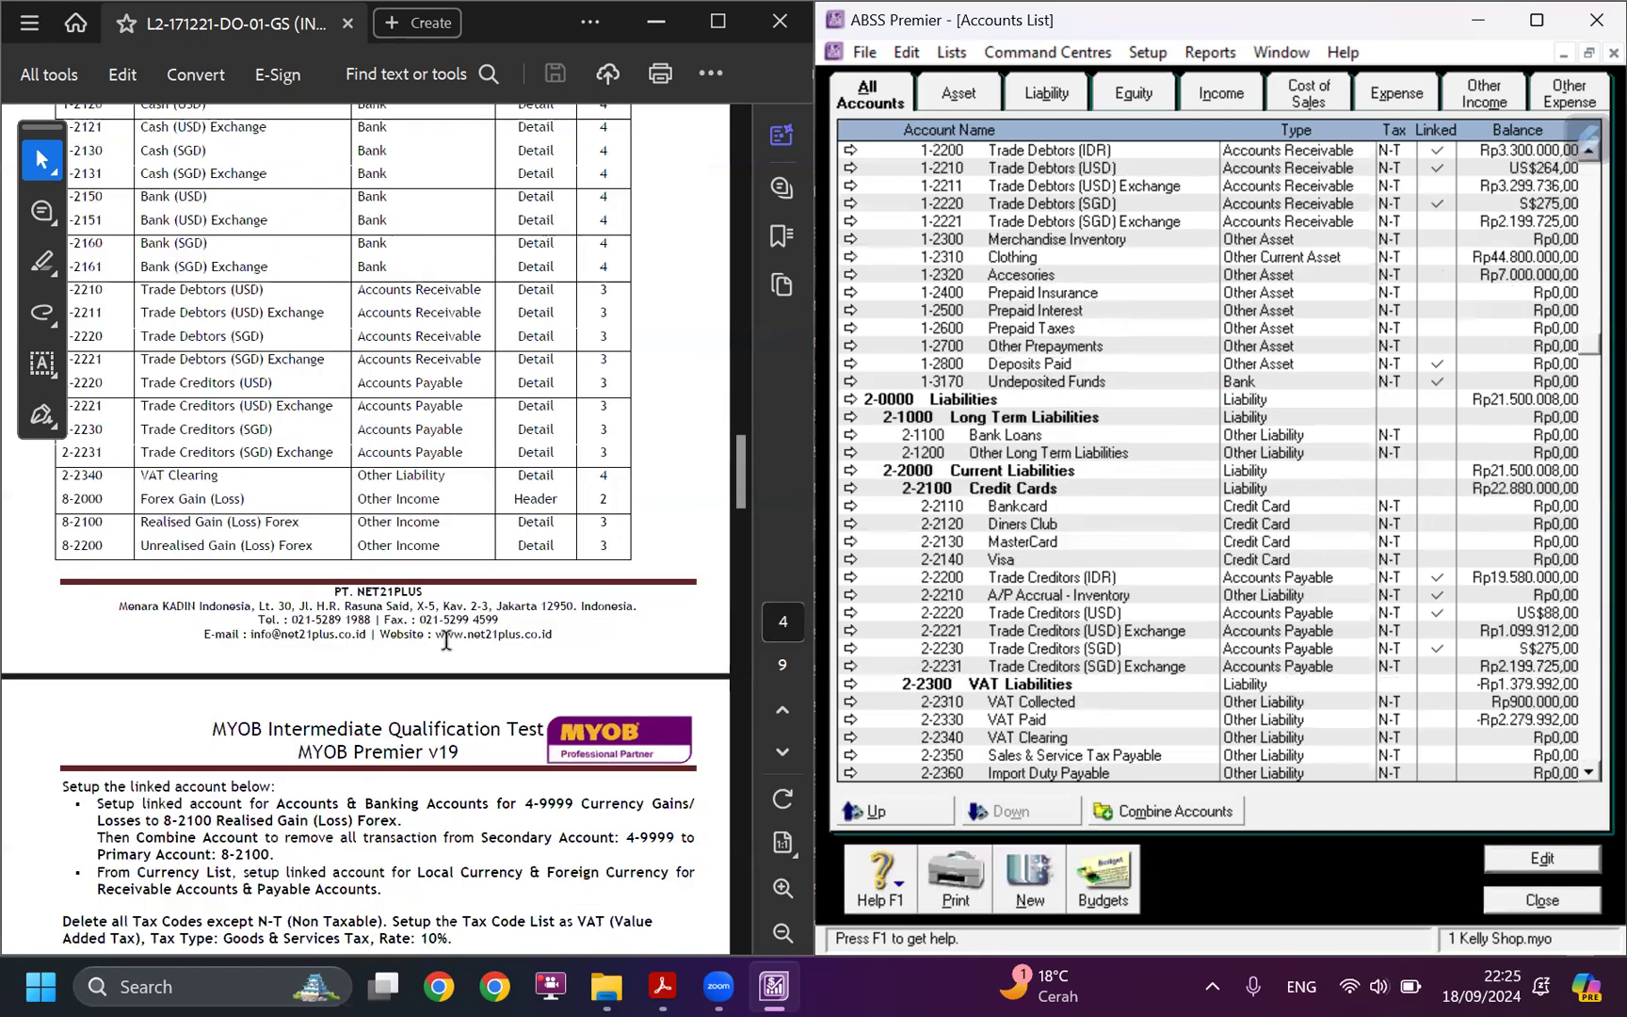
Review the accounts and banking linked accounts against the case study's currency gains/losses instruction.
scroll(436, 627, down, 1)
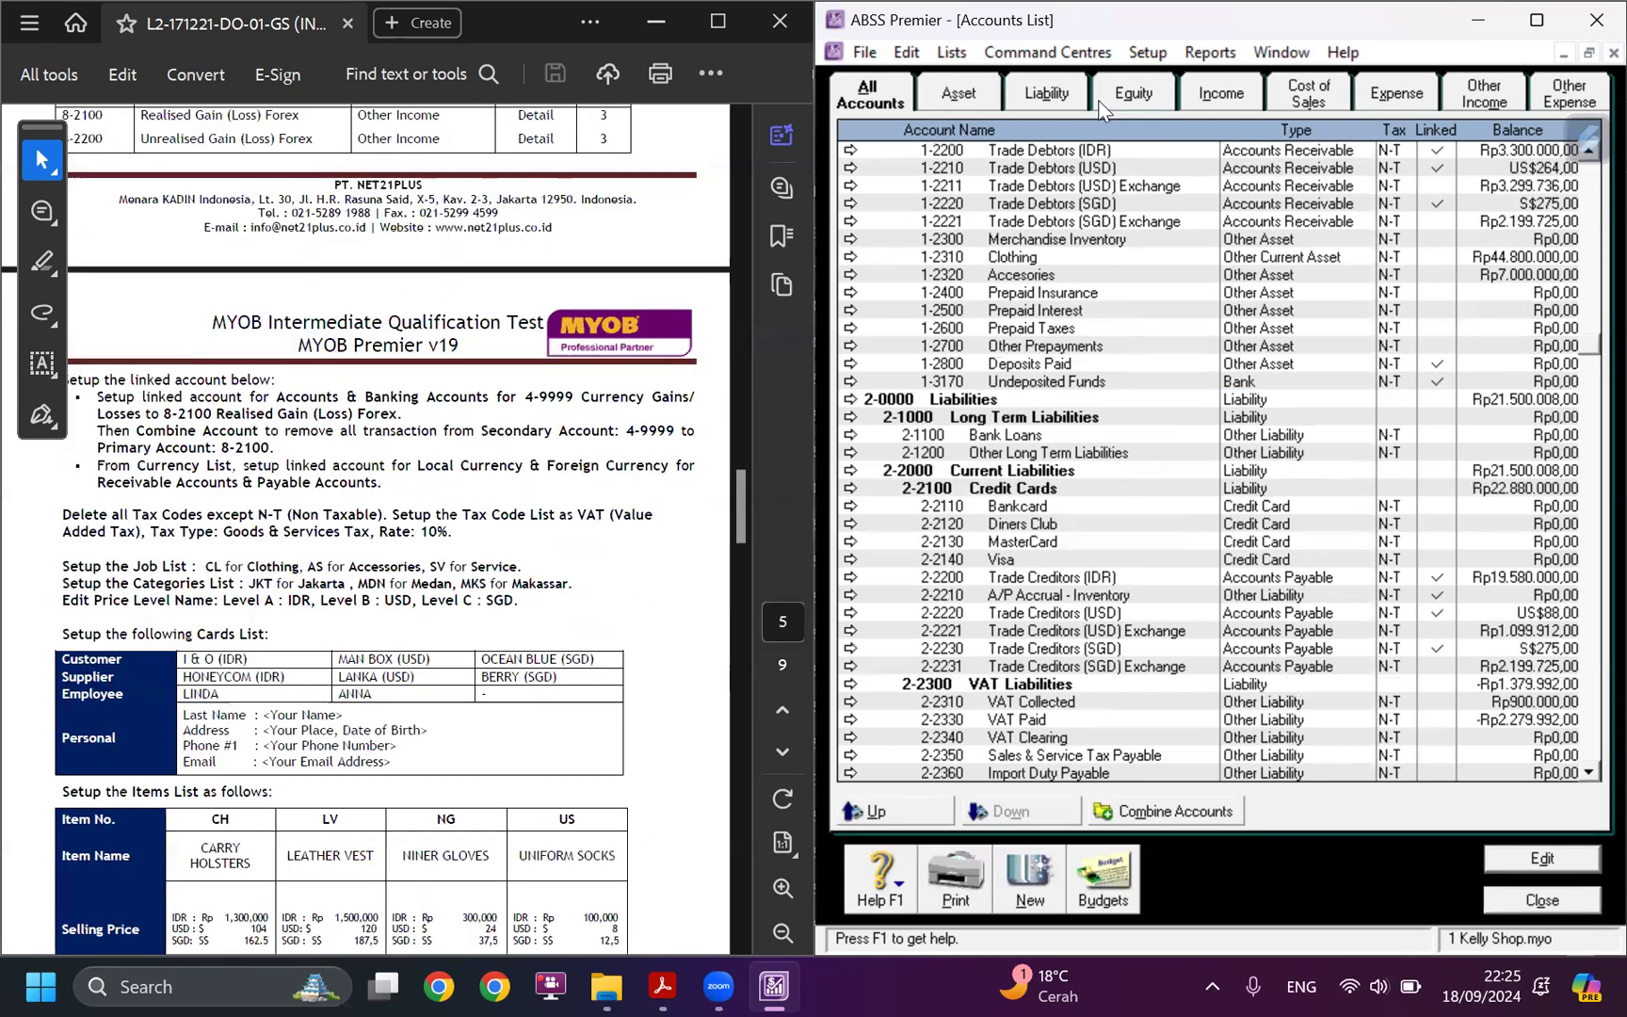
click(1138, 54)
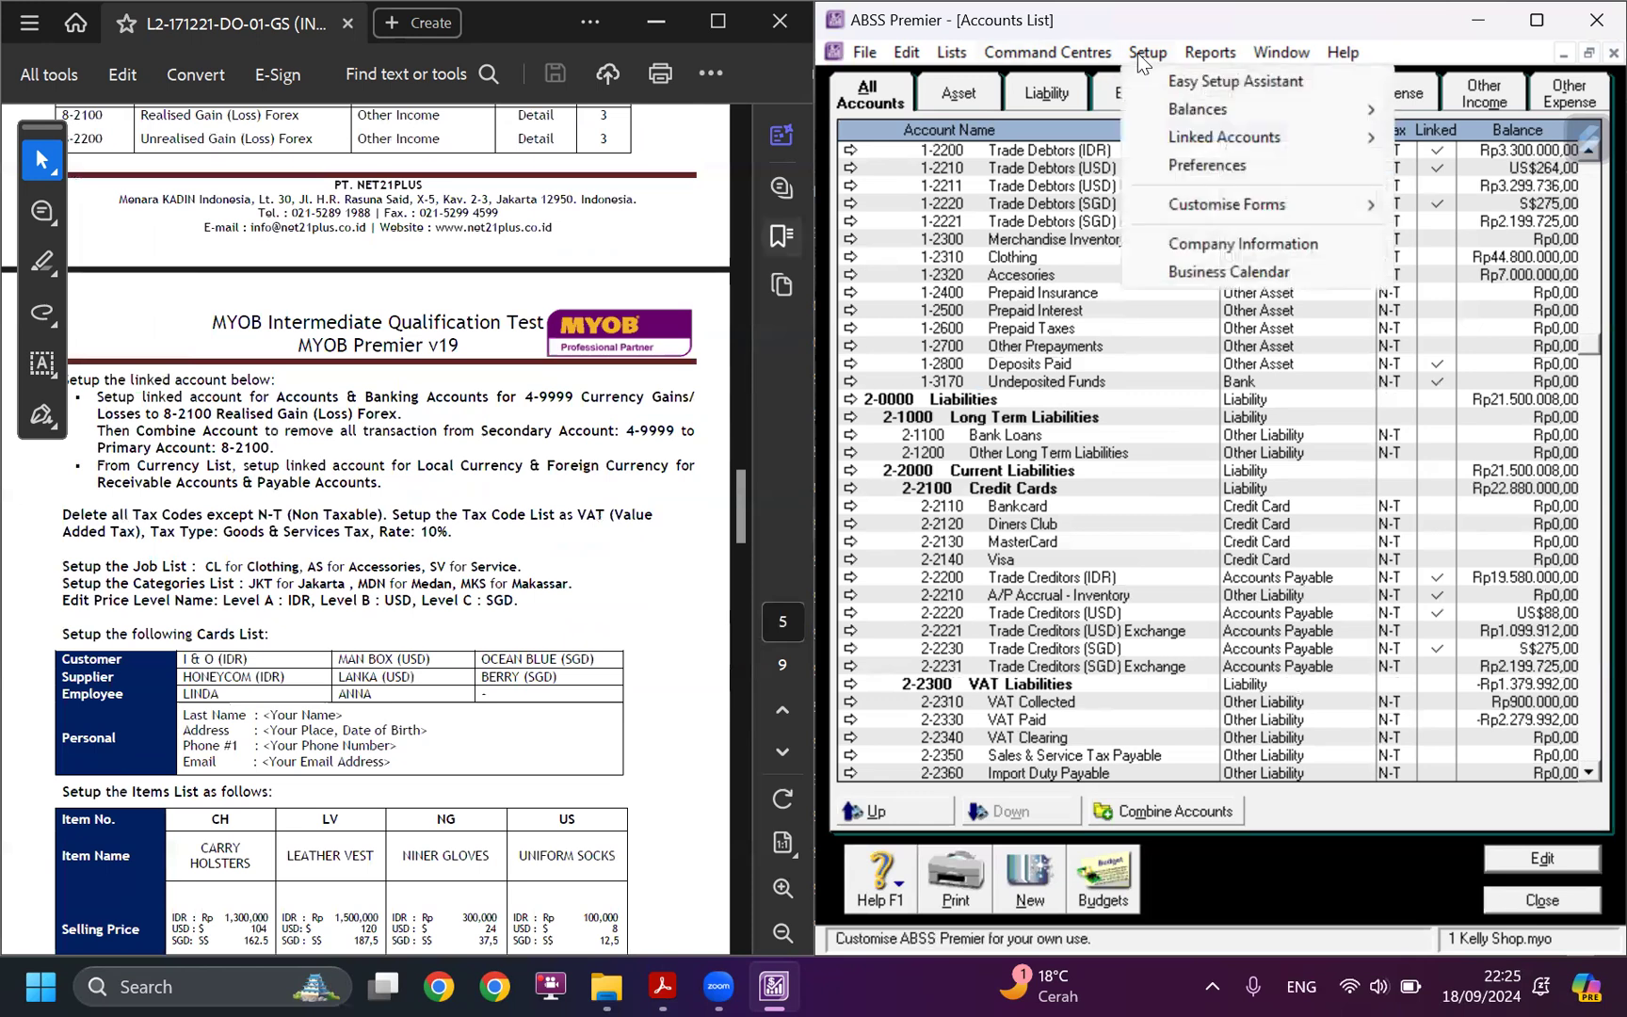
mouse_move(1195, 142)
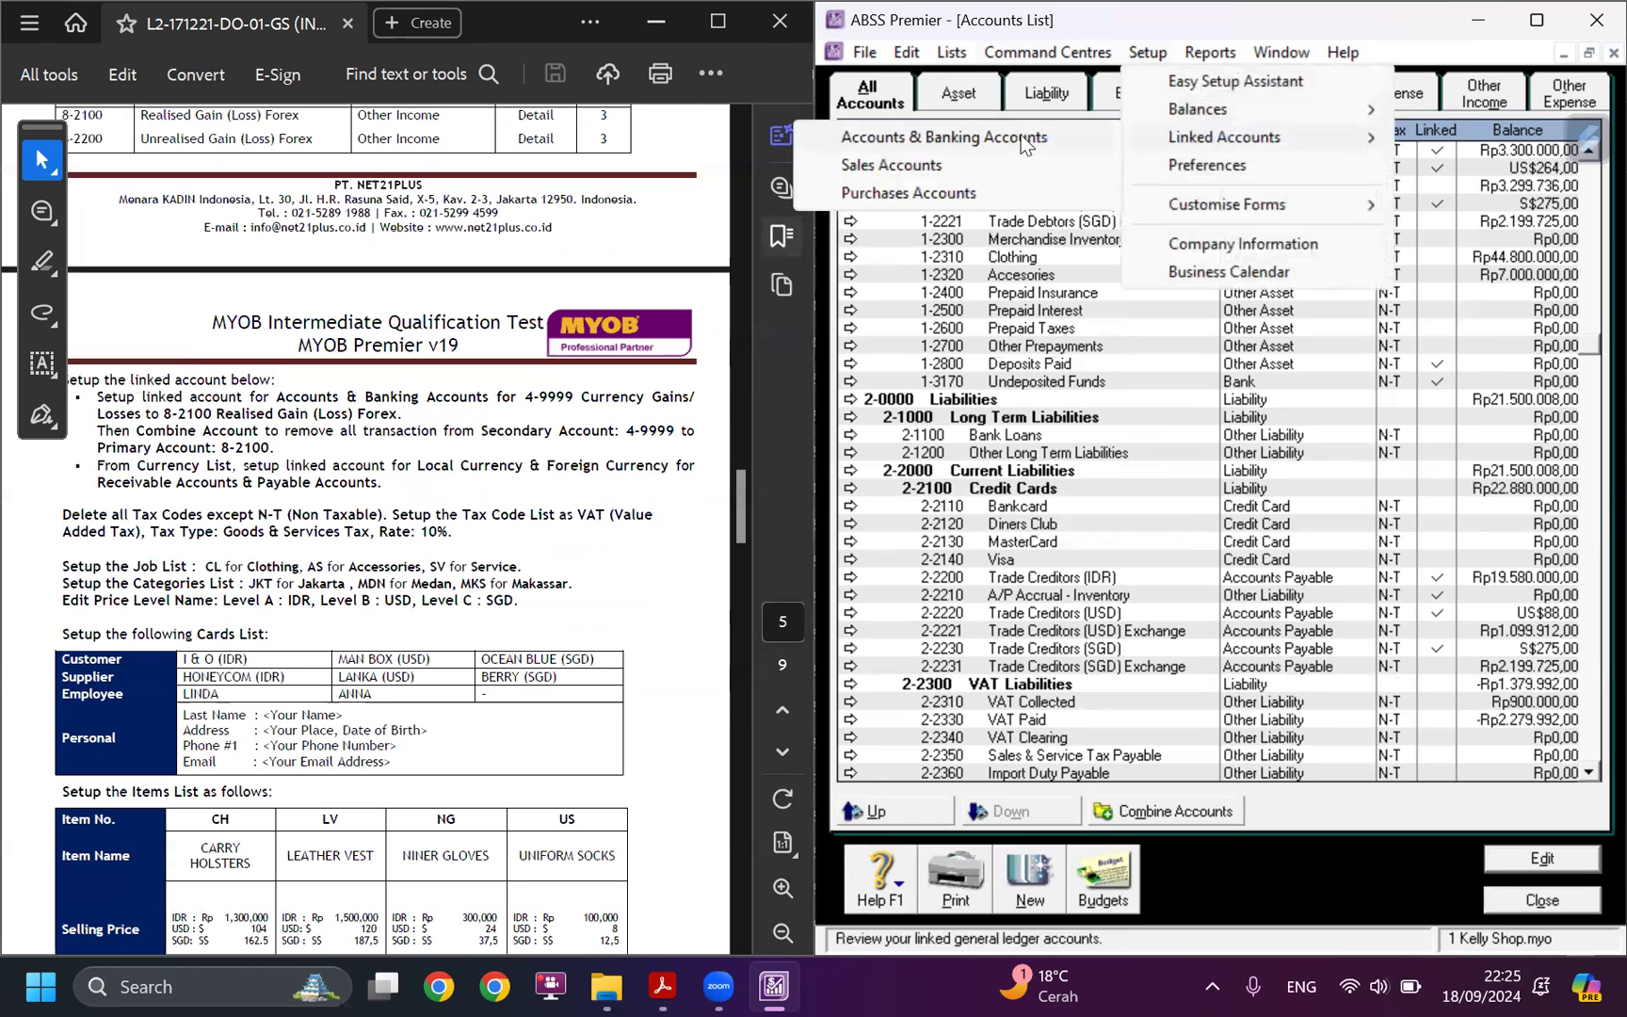
click(924, 134)
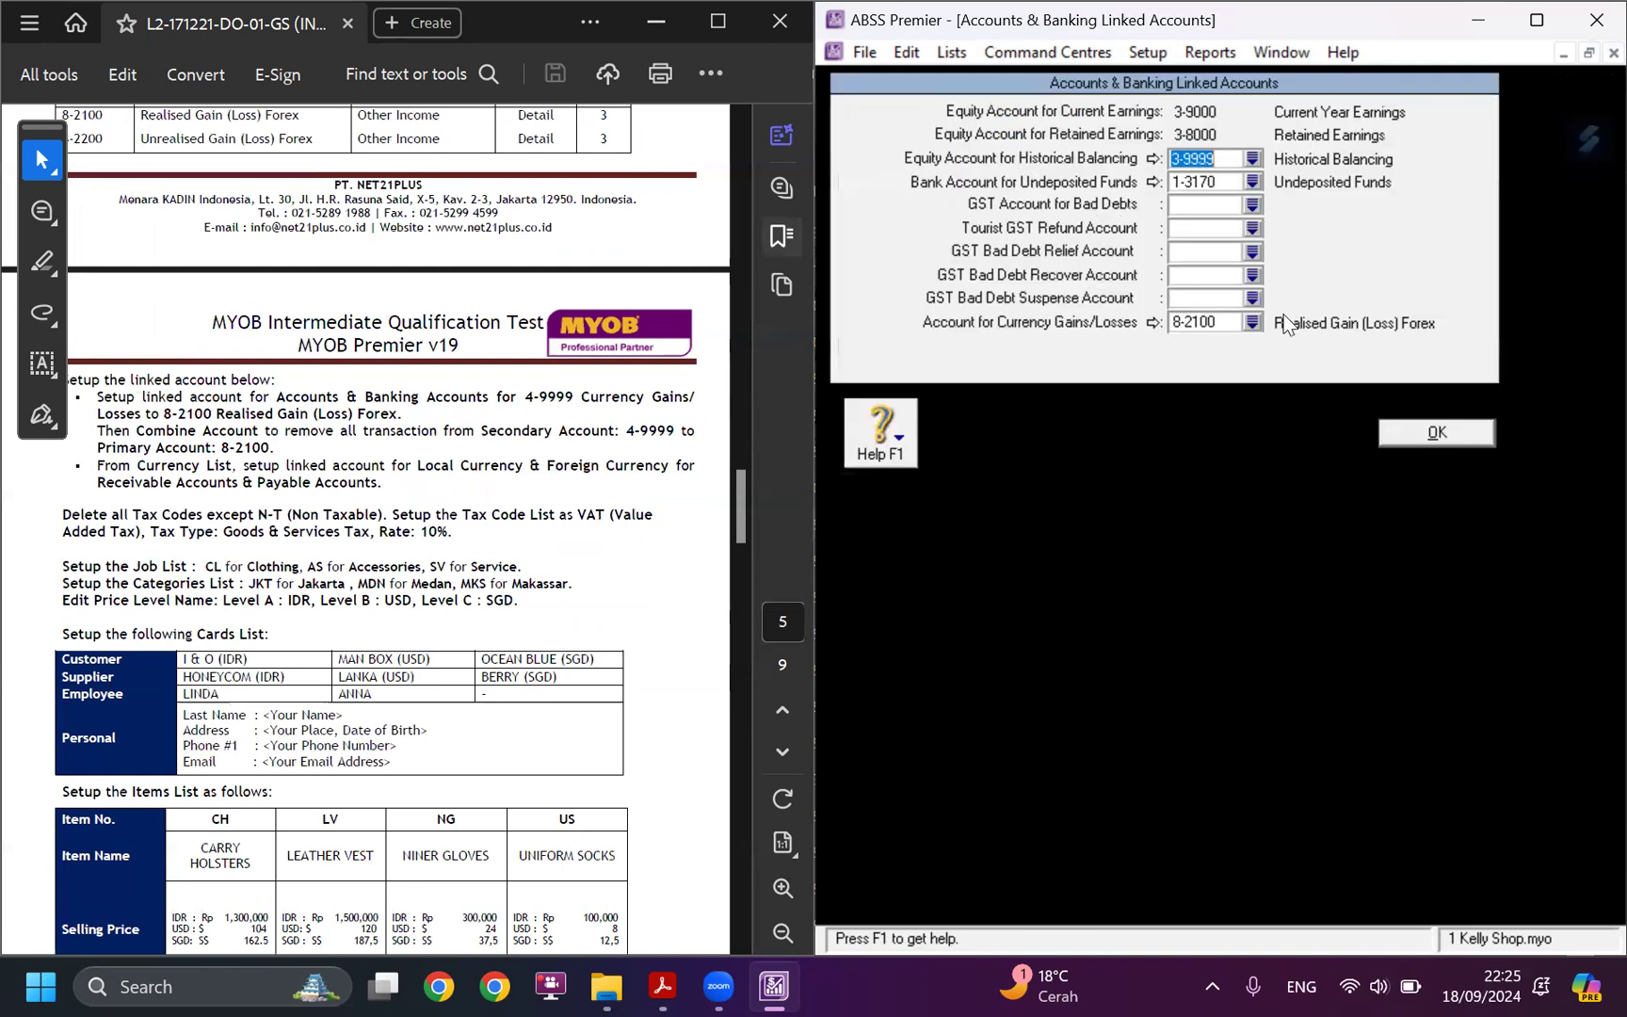
click(1412, 433)
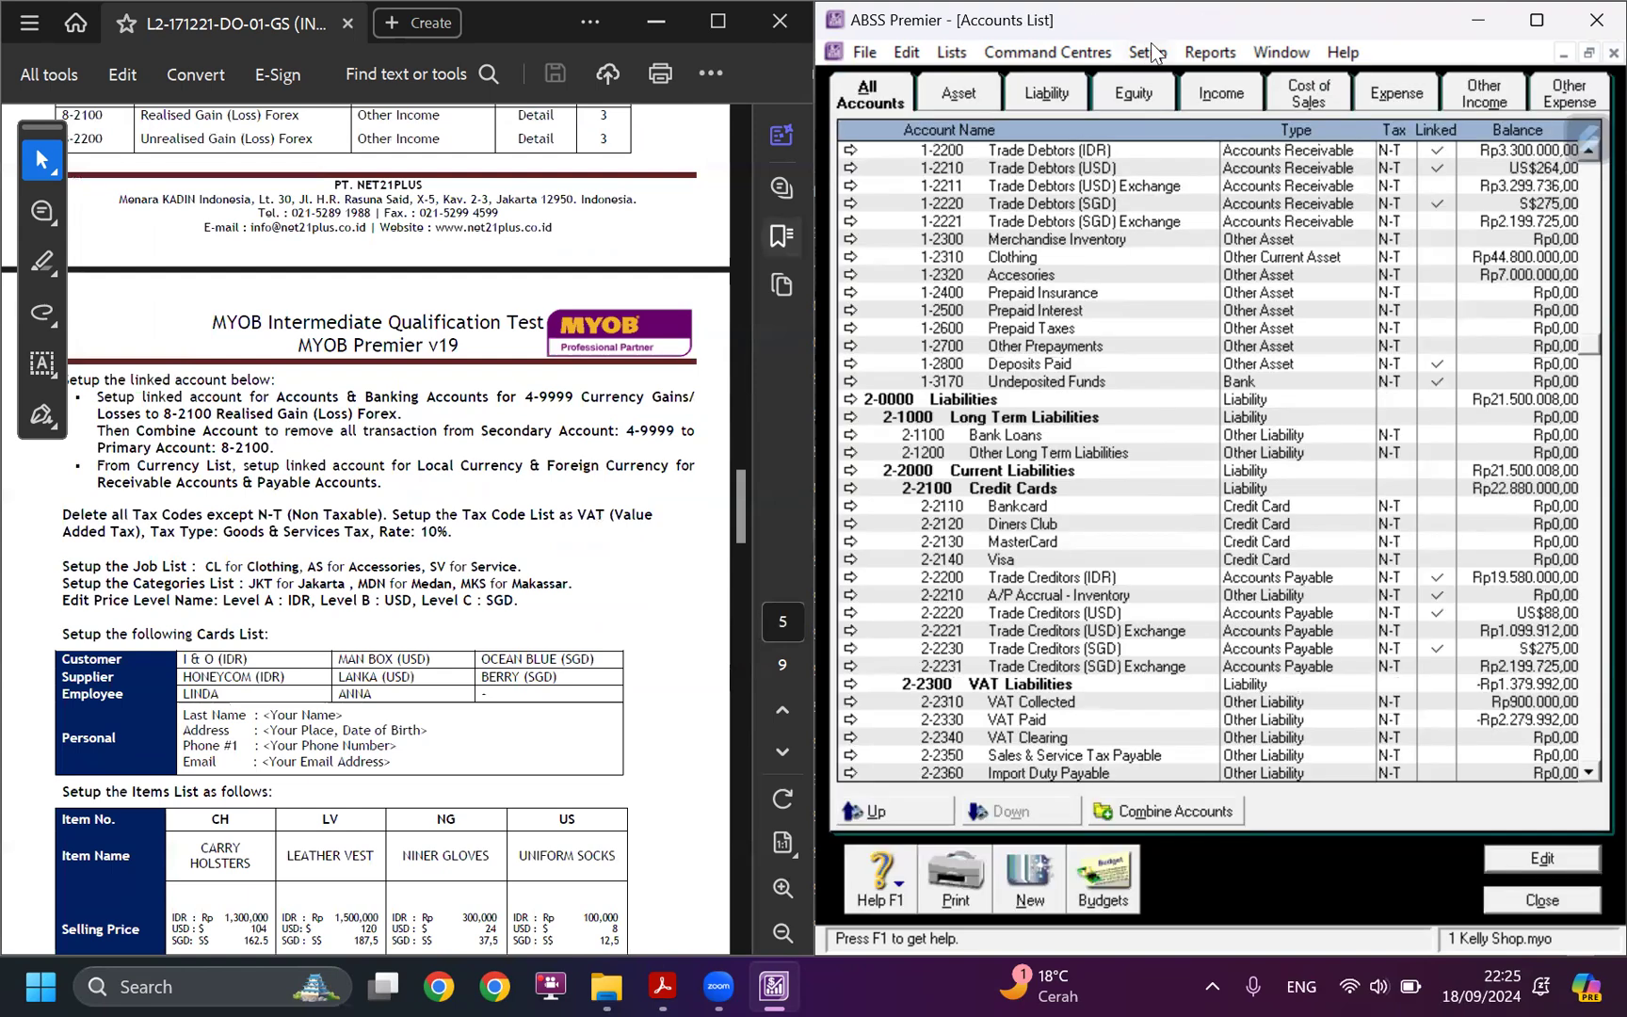
Review the linked accounts set for sales and for purchases.
click(1165, 56)
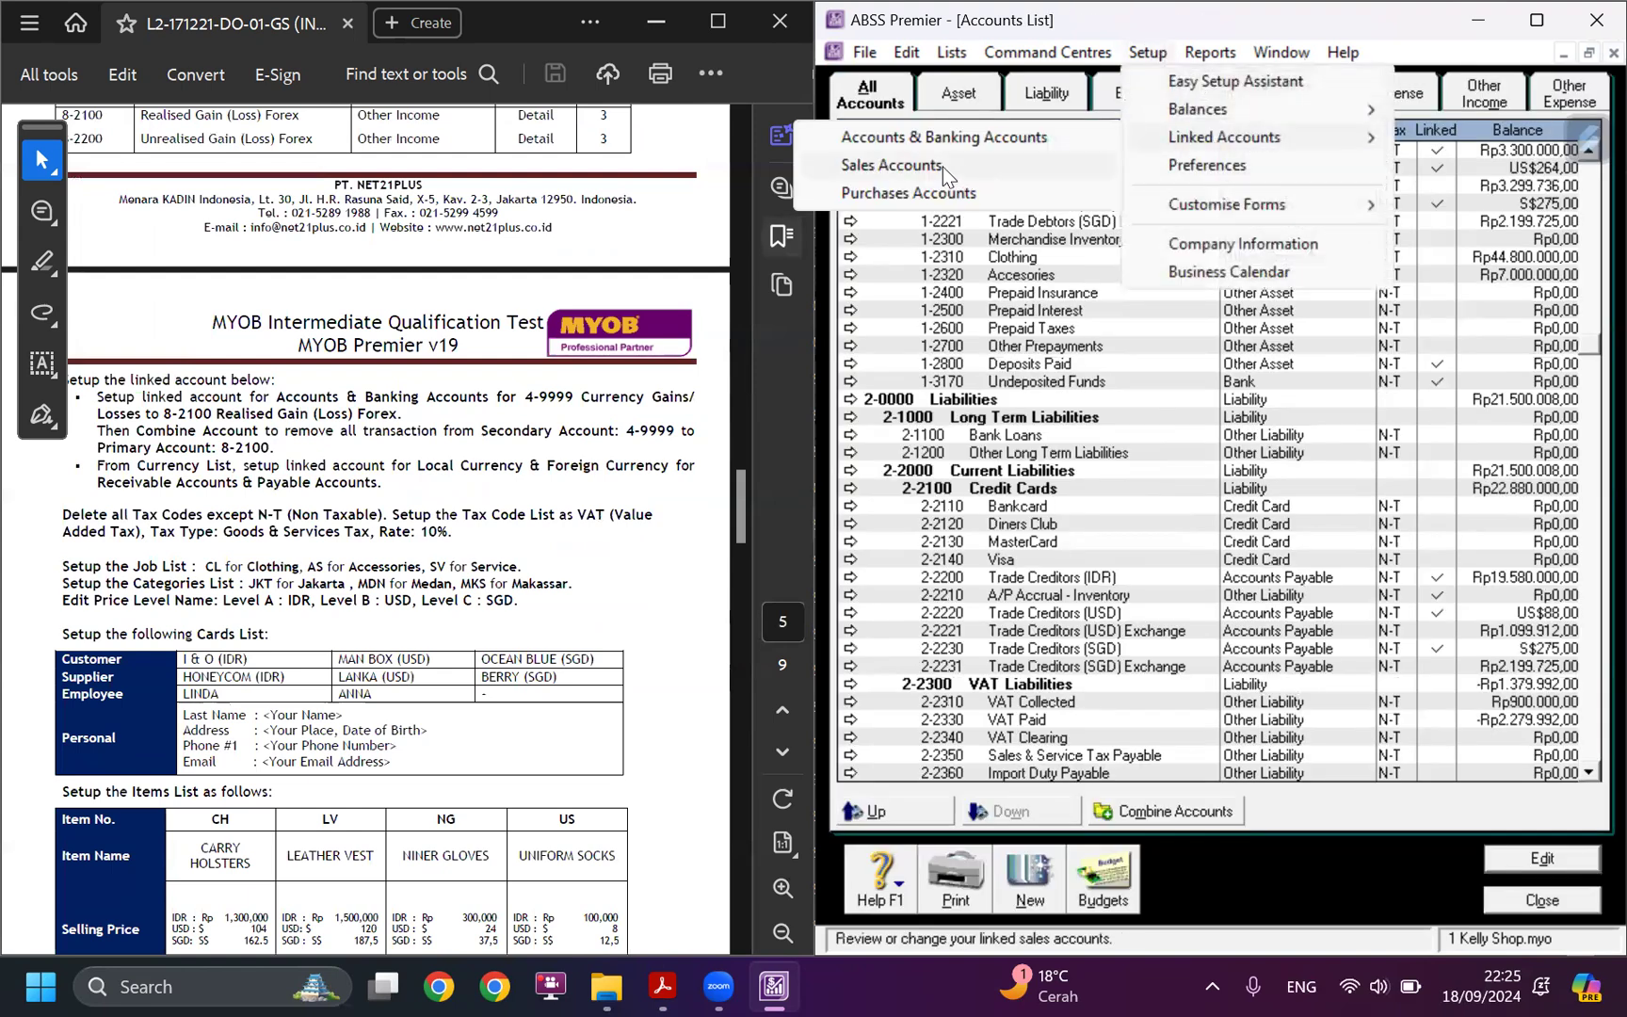
click(942, 167)
click(1145, 54)
mouse_move(1188, 141)
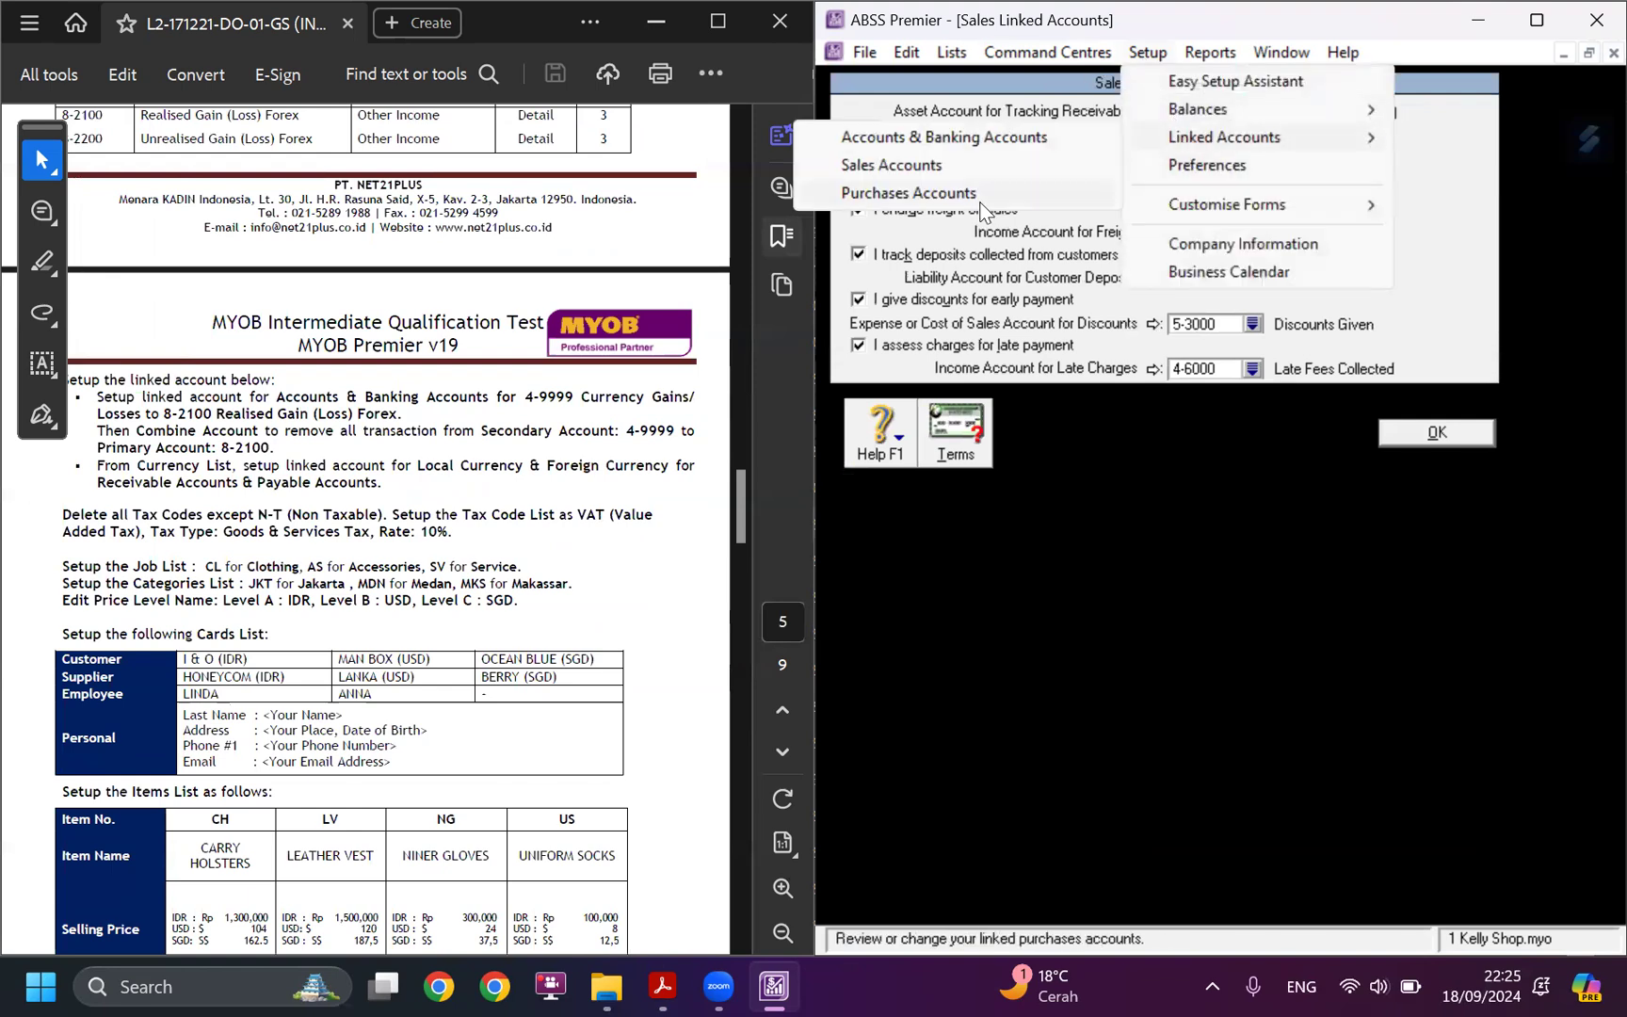
click(975, 197)
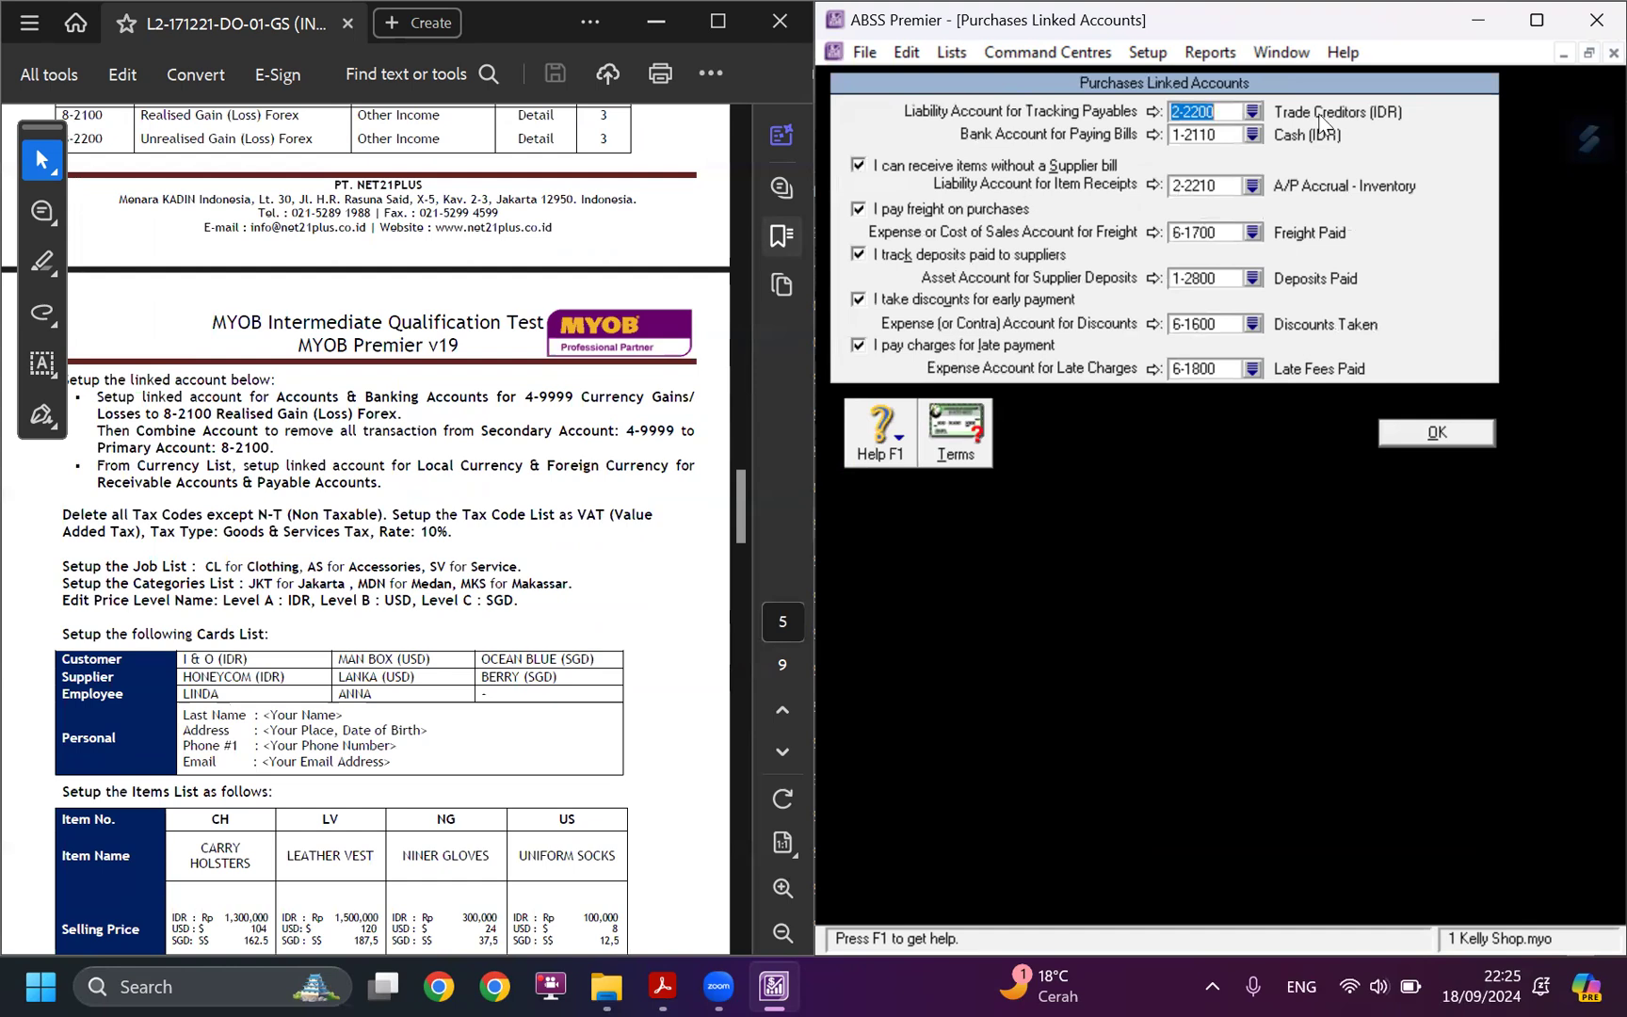
click(1409, 437)
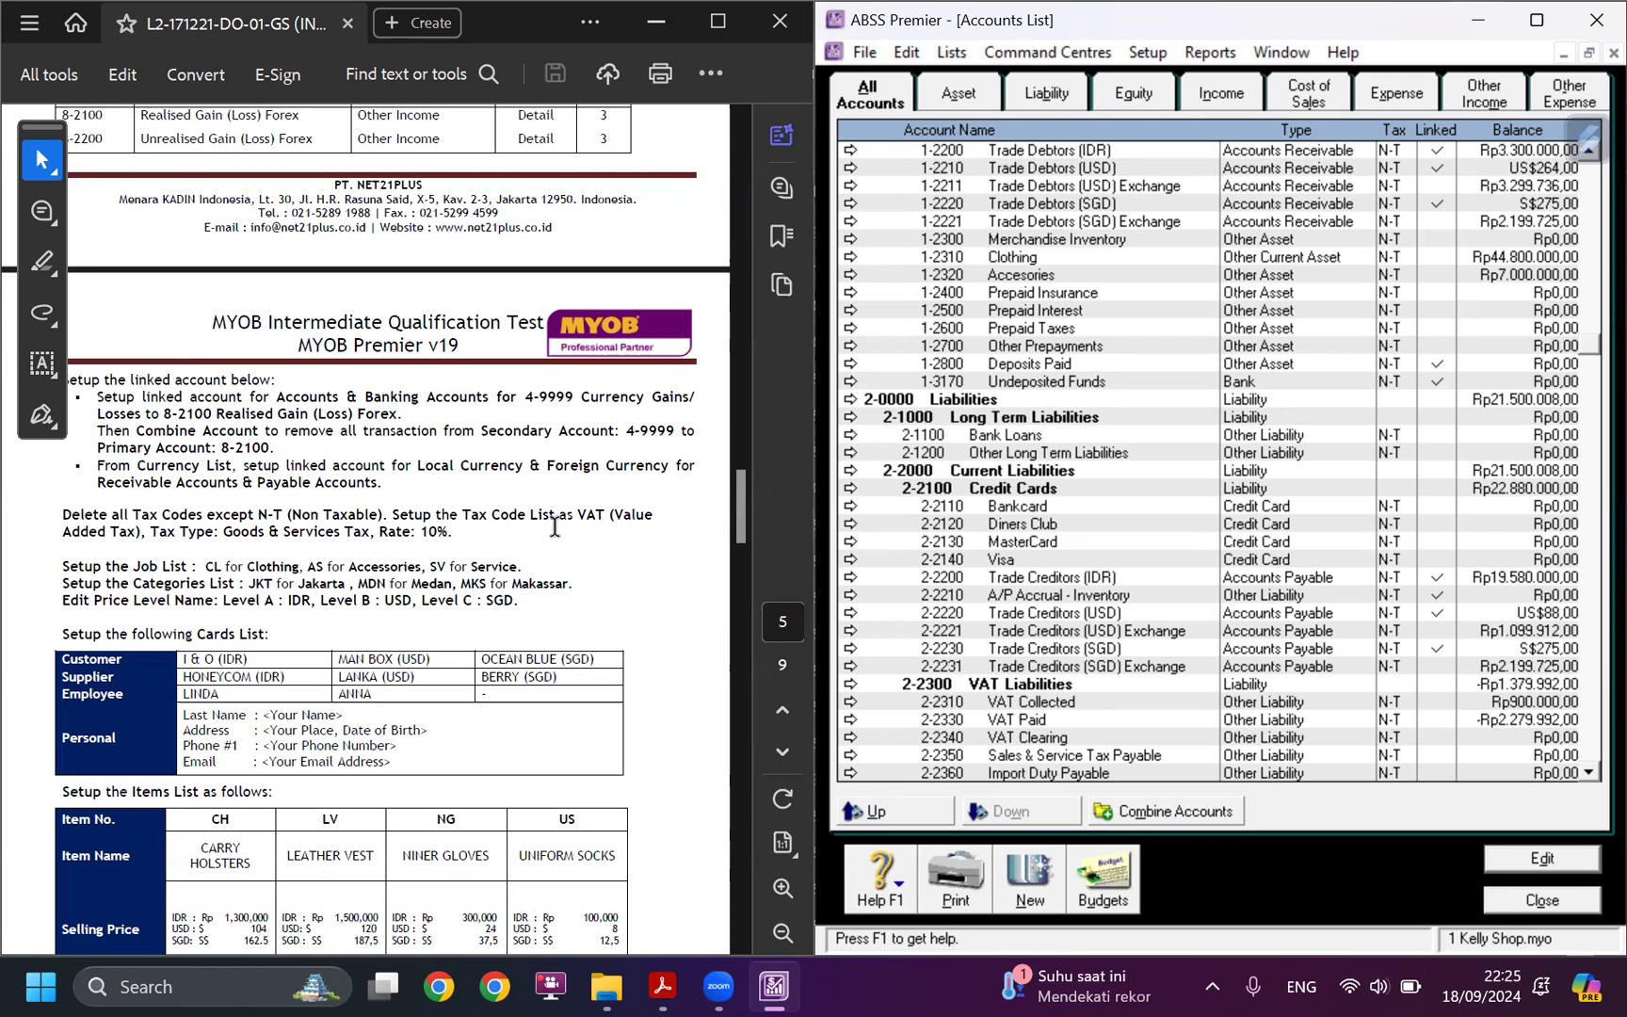
Check the tax code list against the case study's tax code instructions.
scroll(527, 520, down, 3)
click(951, 53)
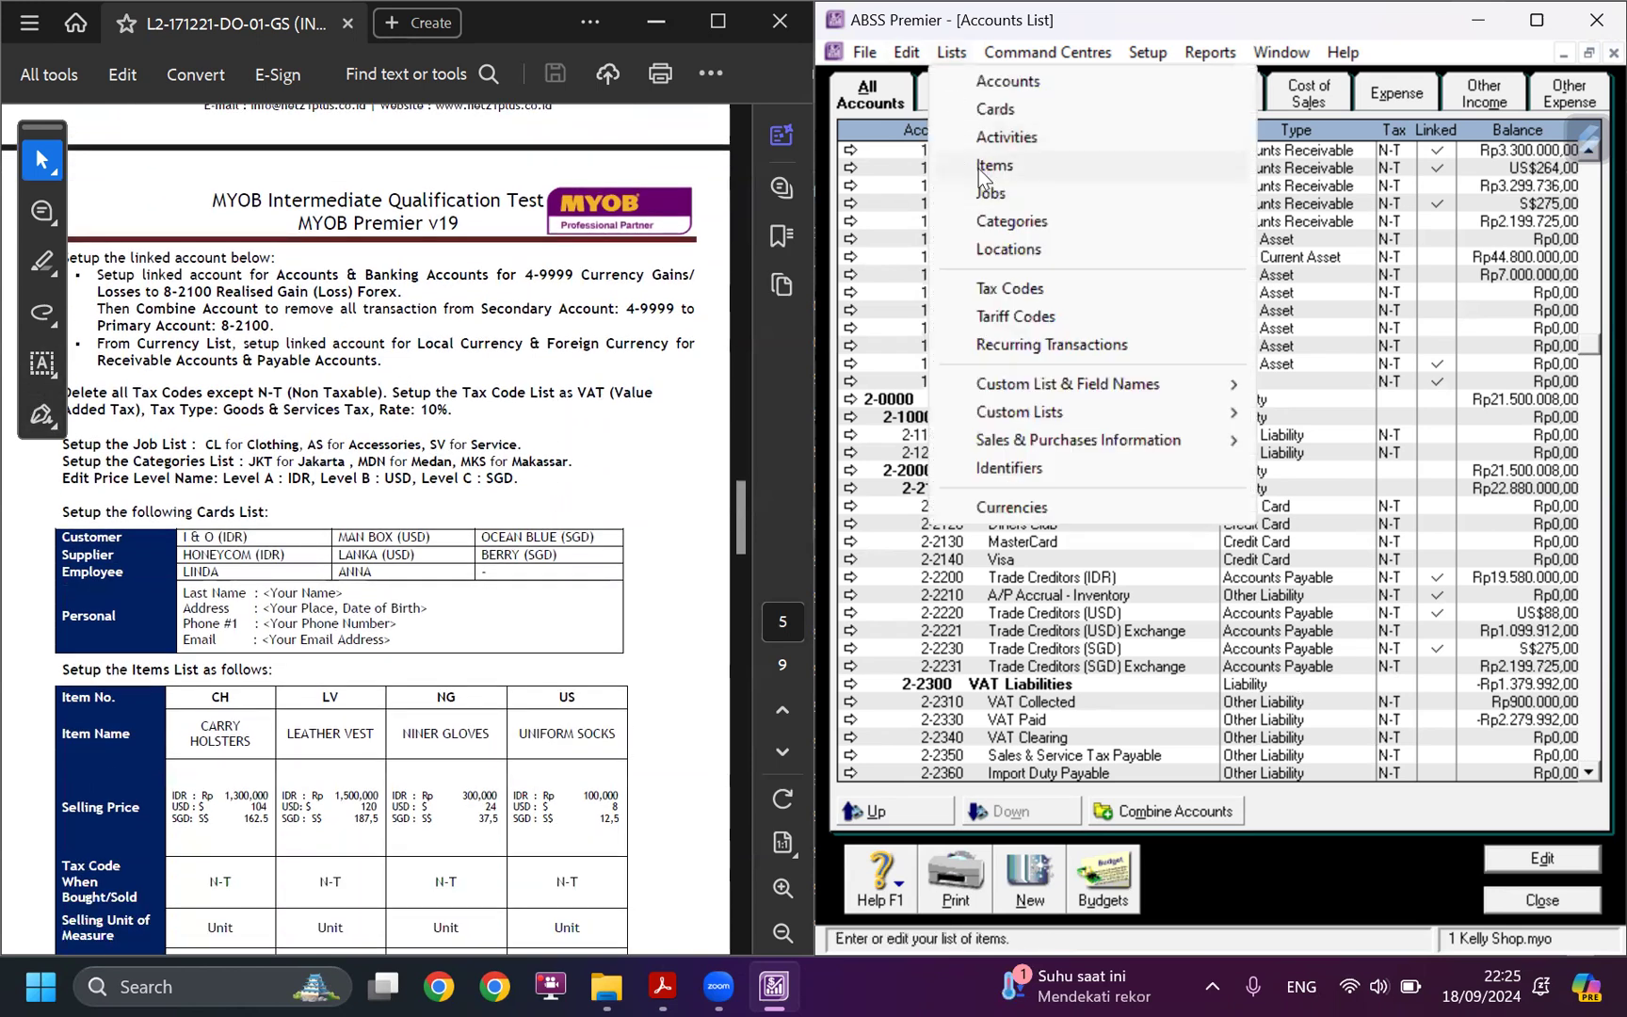
click(1034, 275)
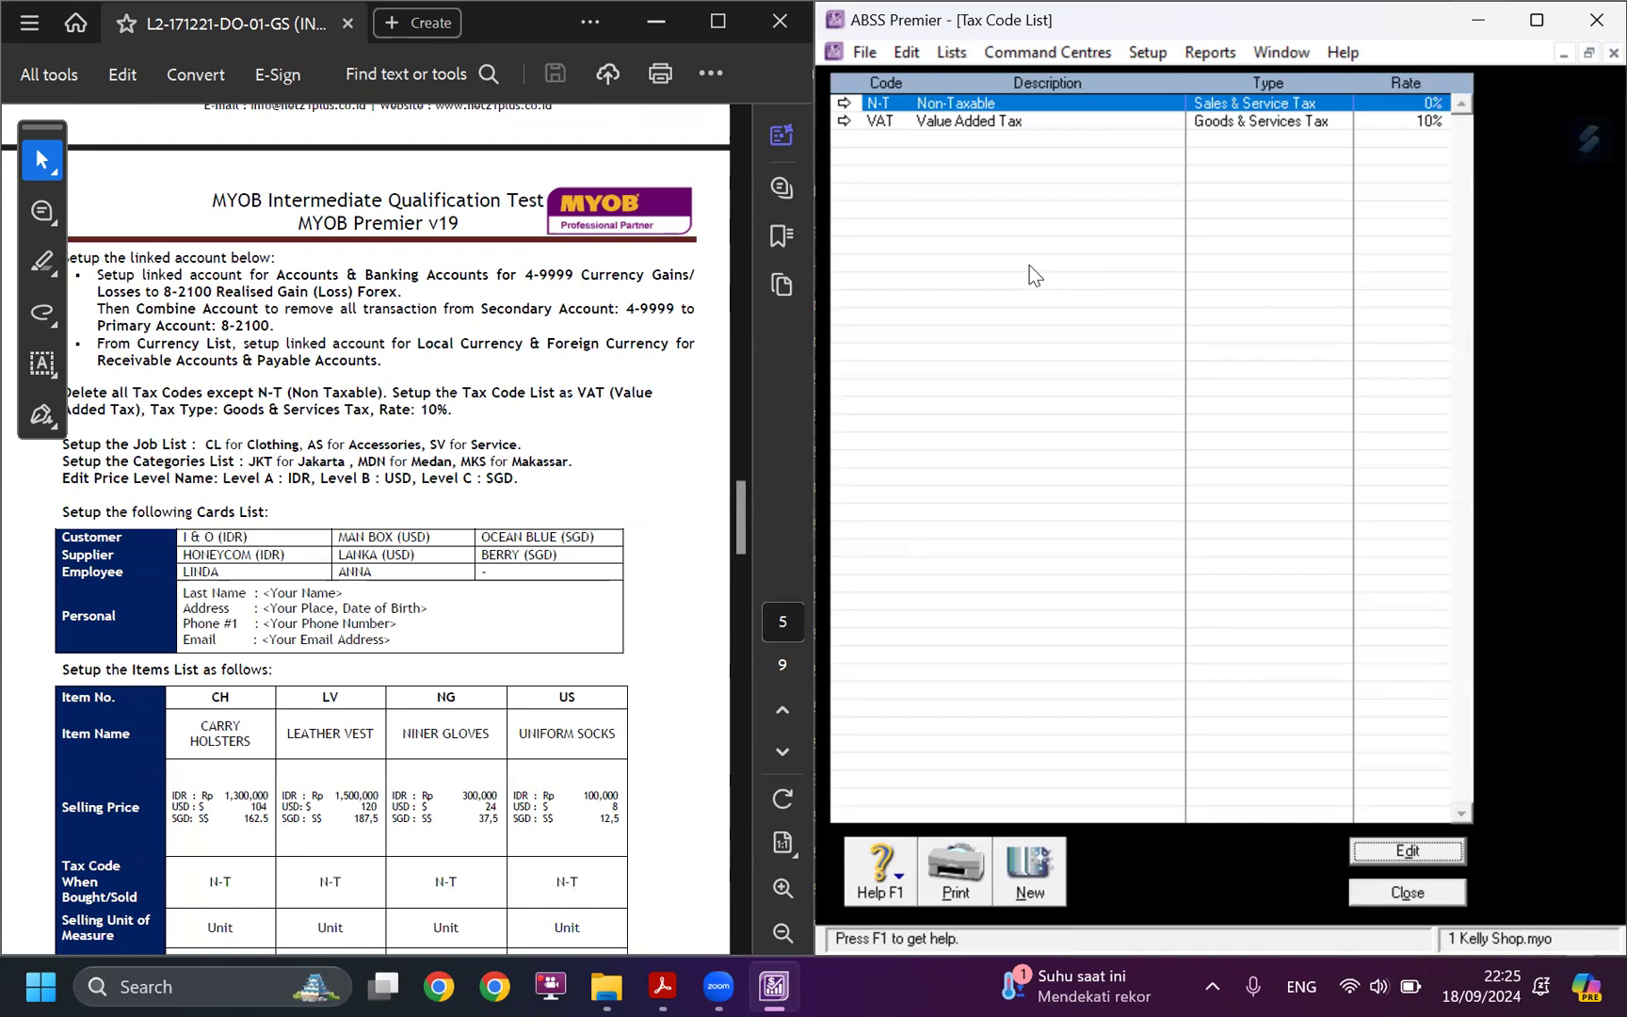
Review the jobs list, including the Service job's expenses, and the categories list.
click(952, 53)
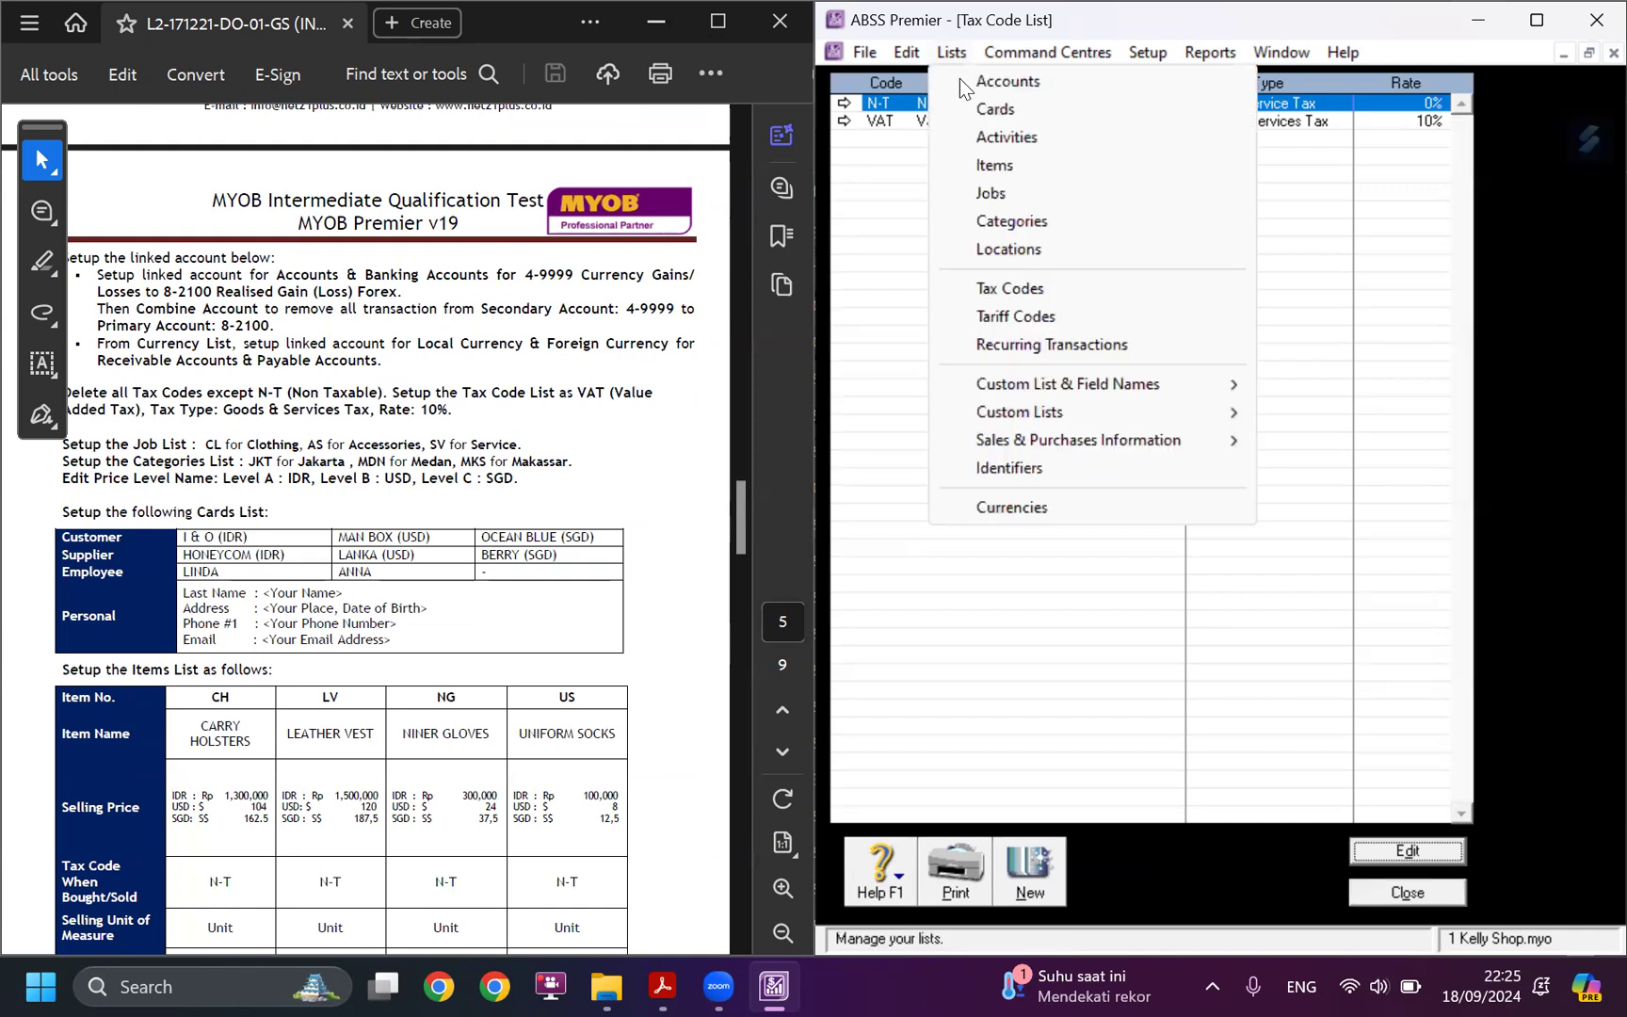
click(991, 195)
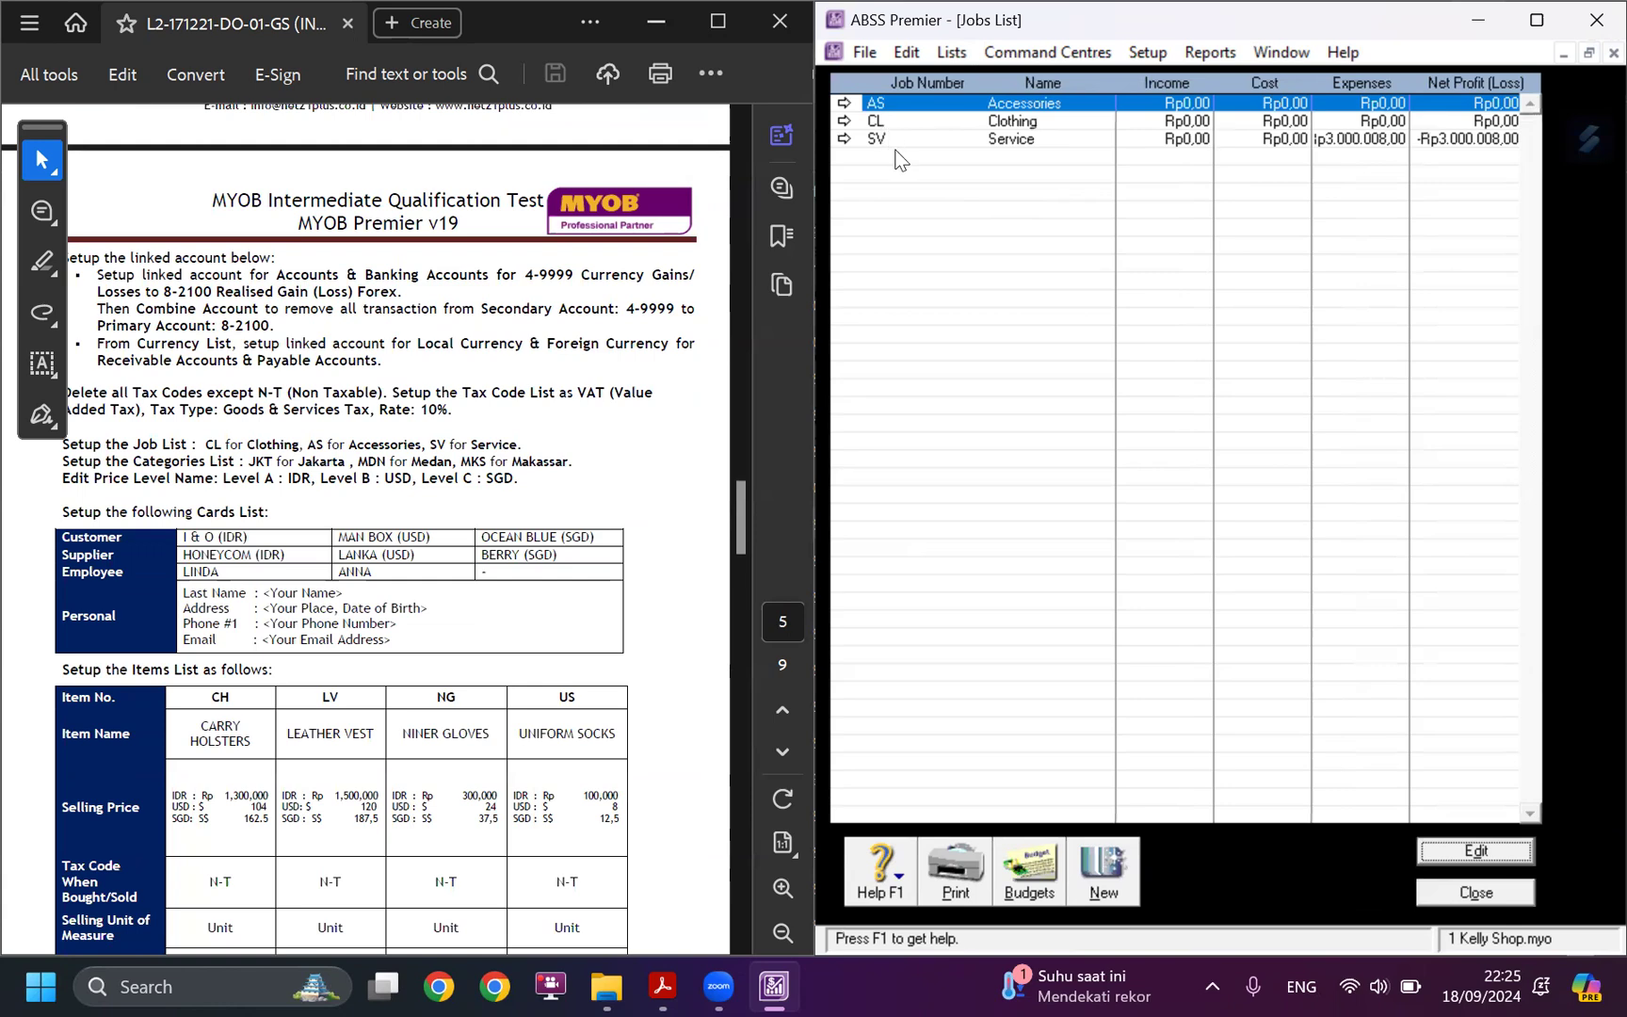
click(1362, 139)
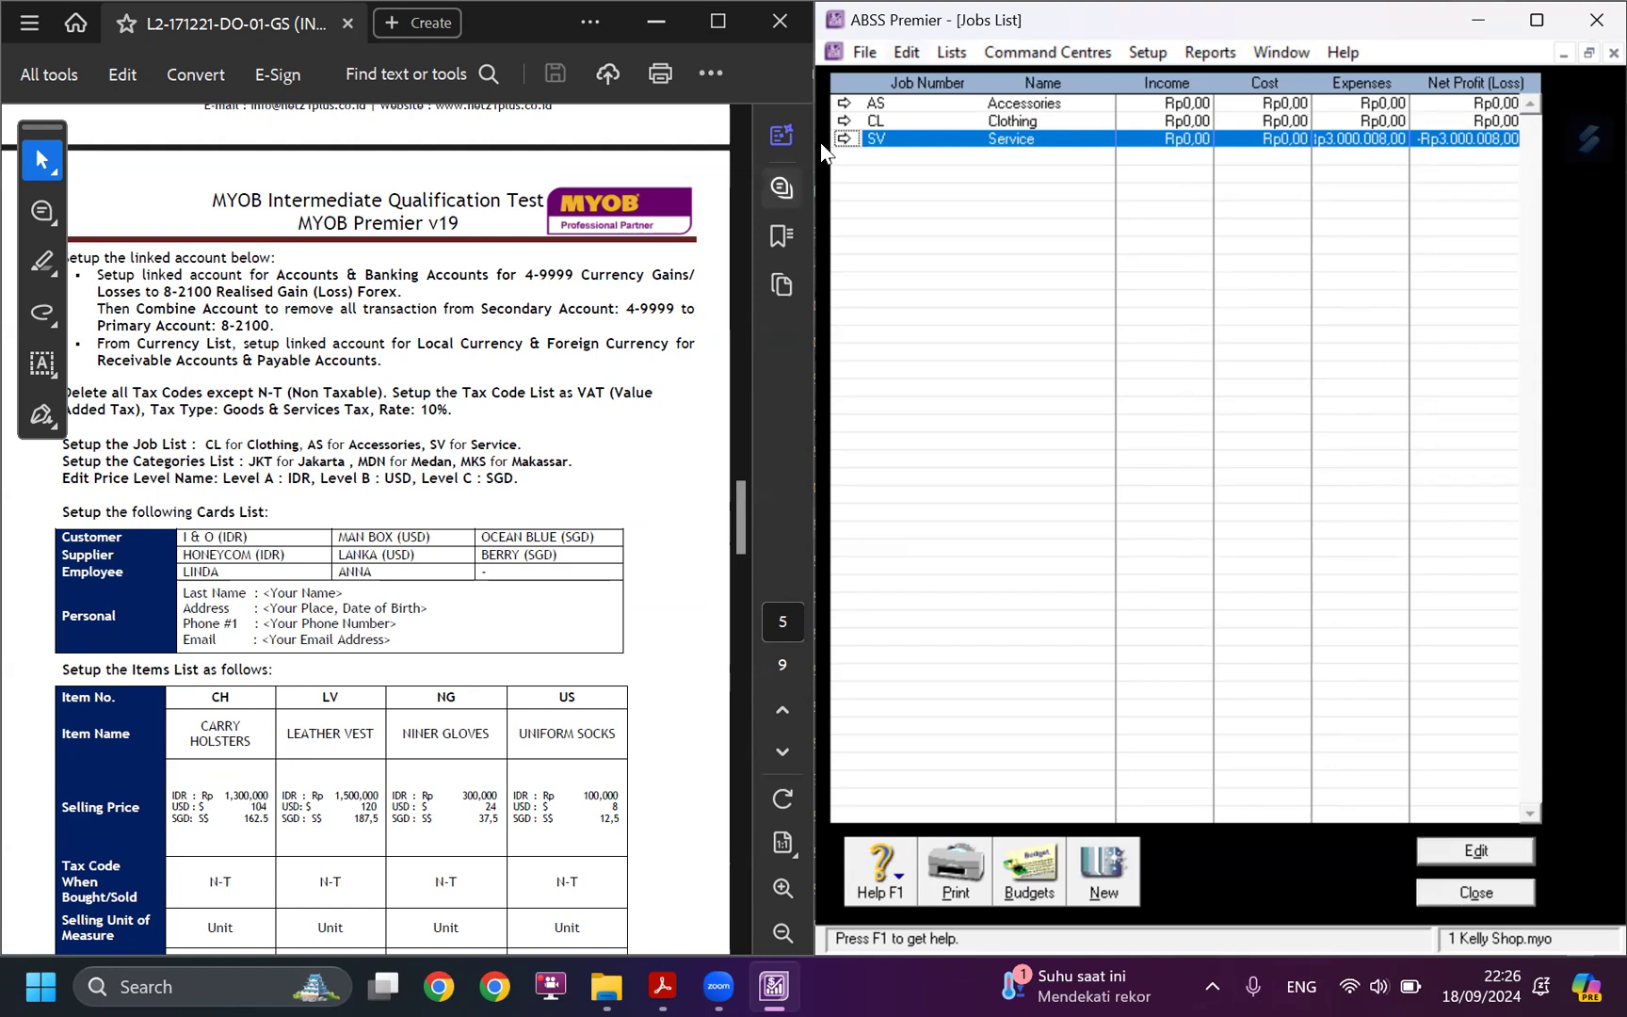
click(951, 52)
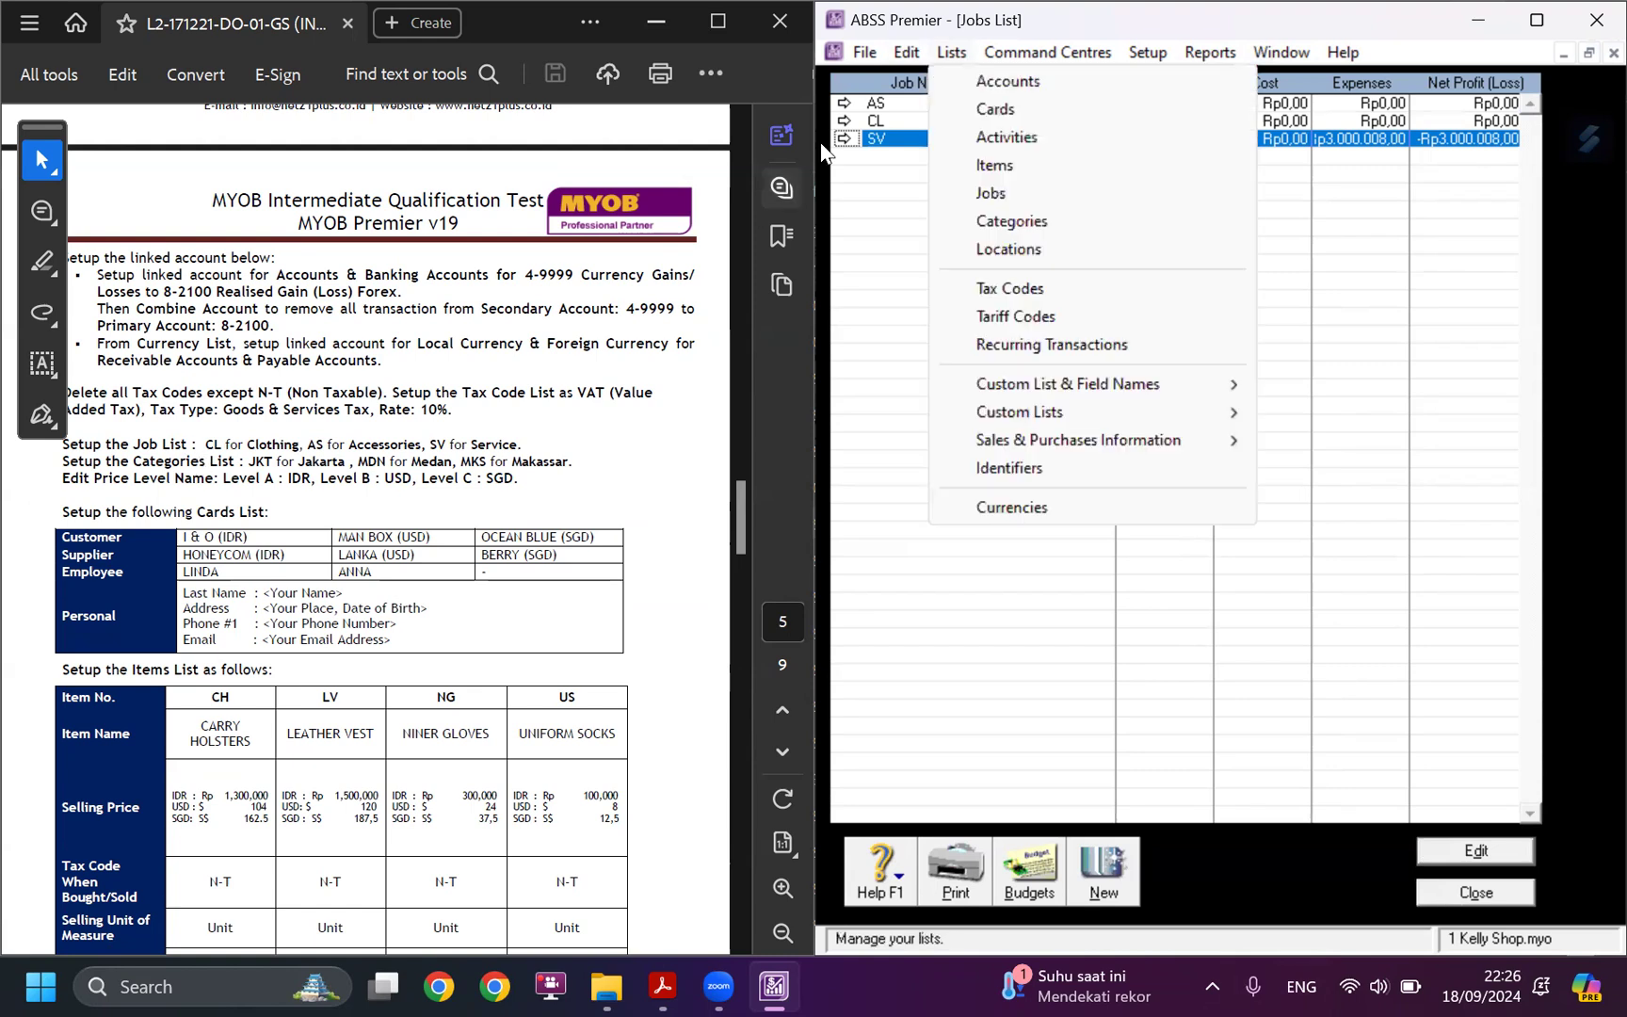
click(1011, 223)
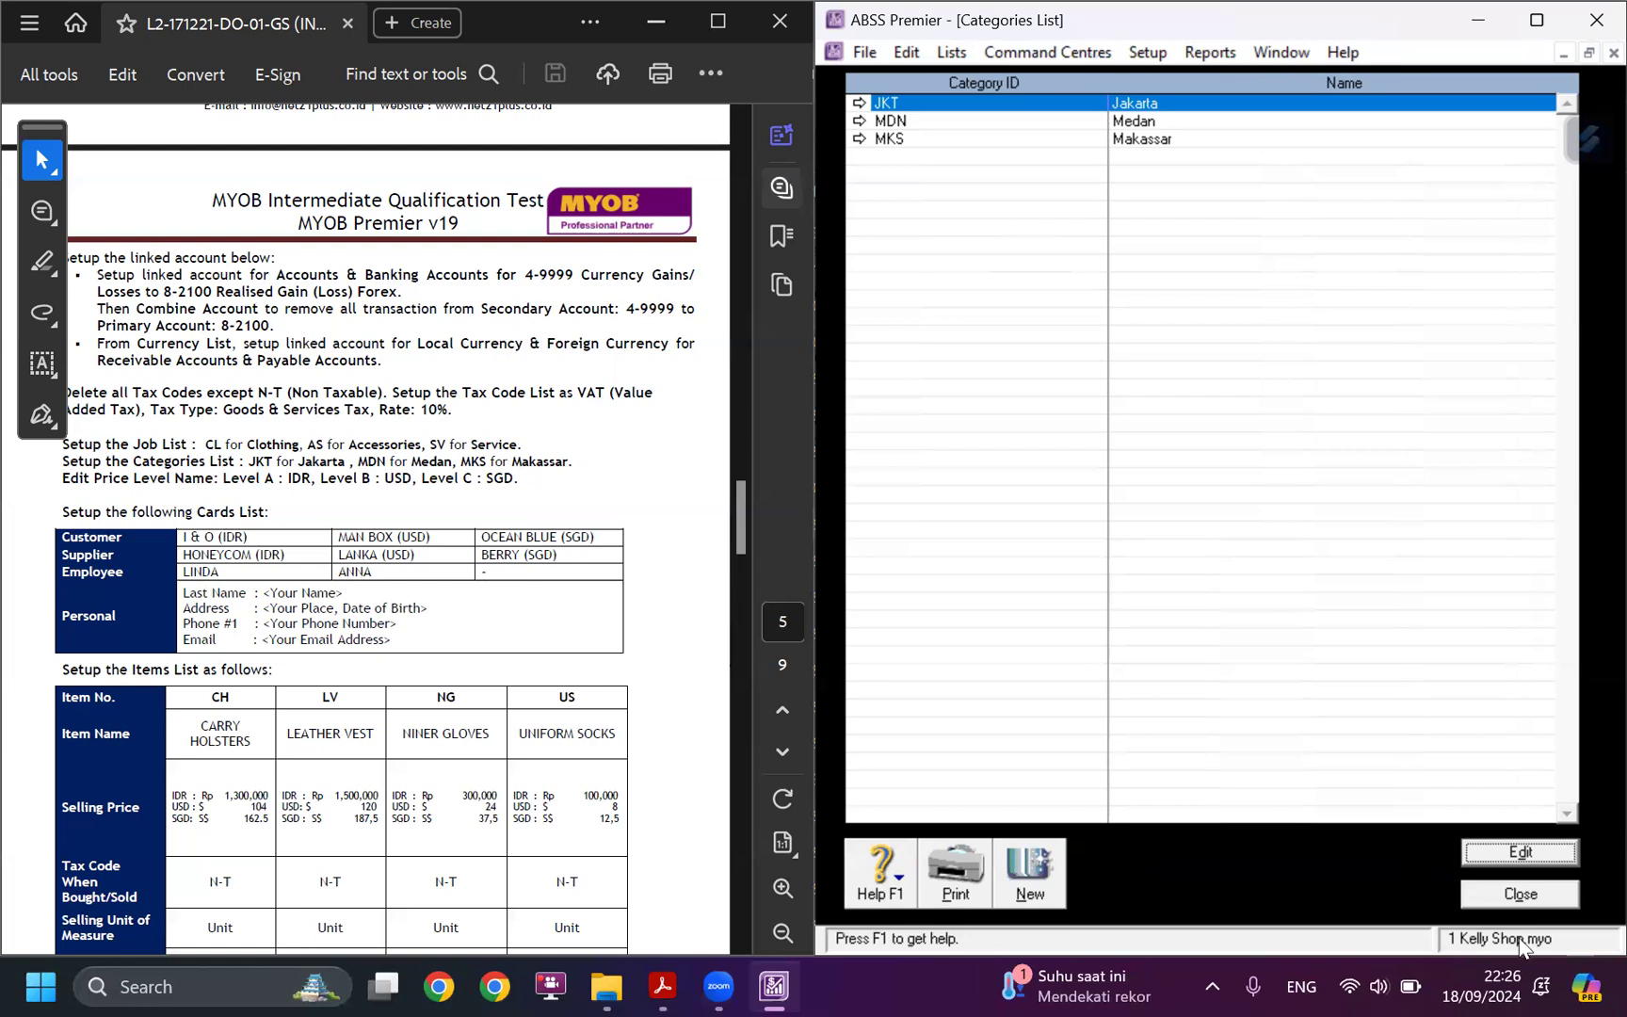
click(1507, 896)
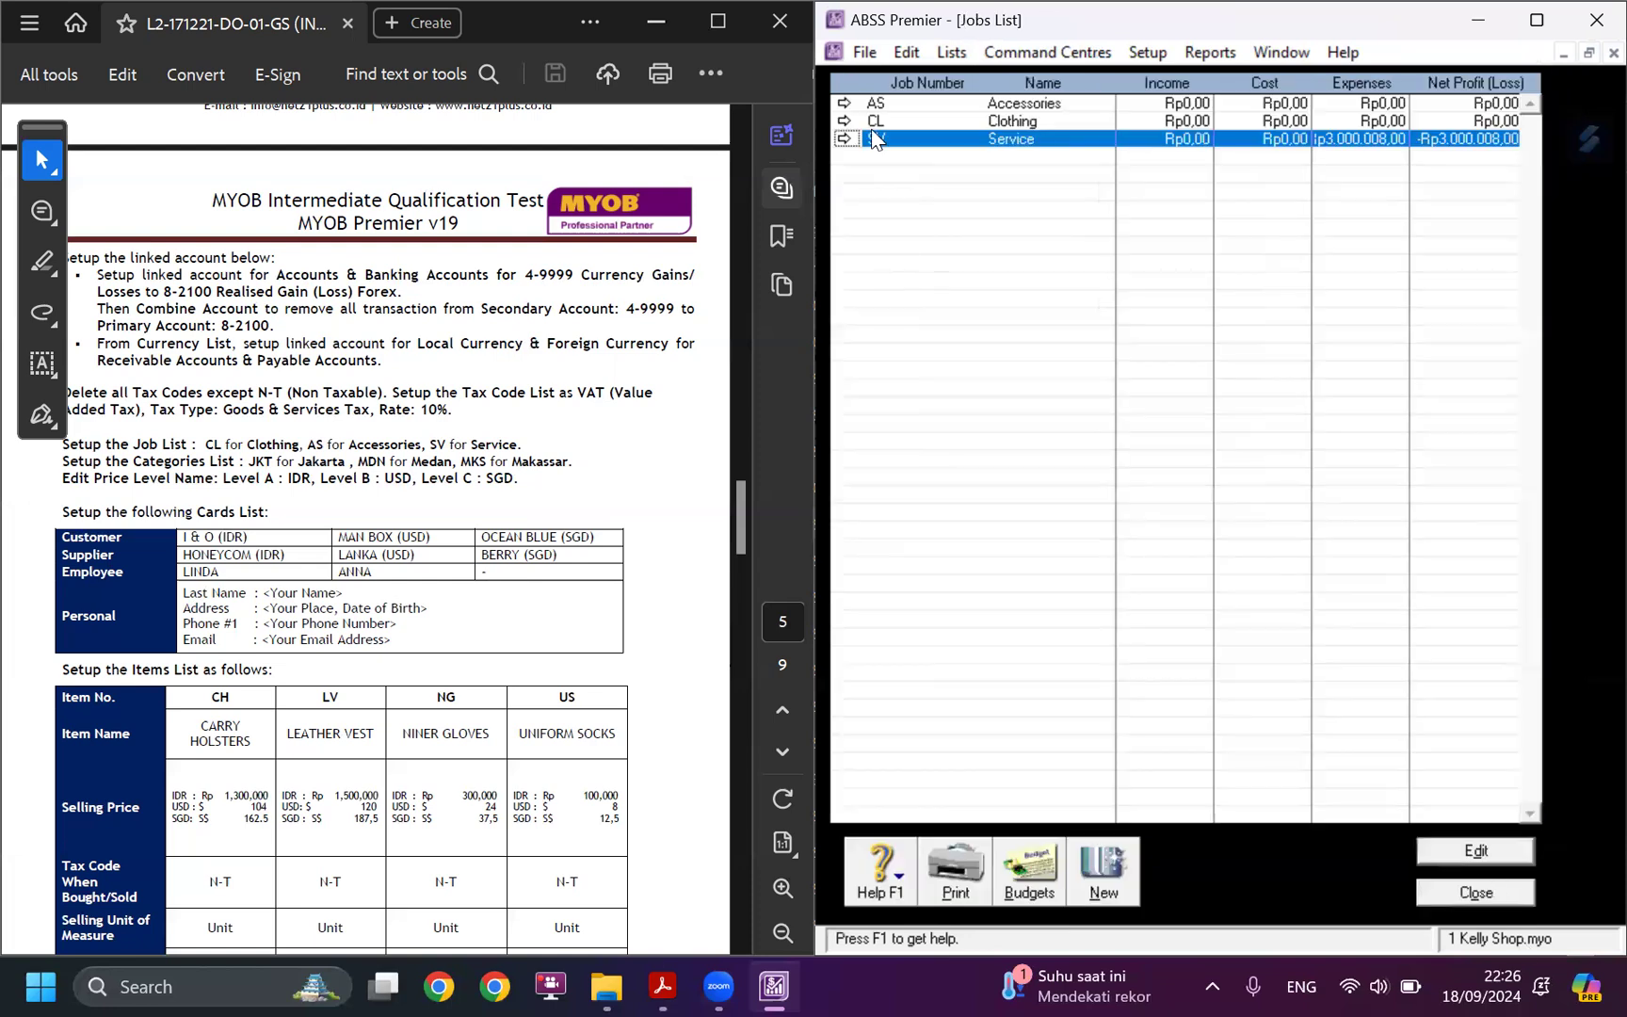
Check the custom price level names against the case study's Level A, B and C names.
key(alt+l)
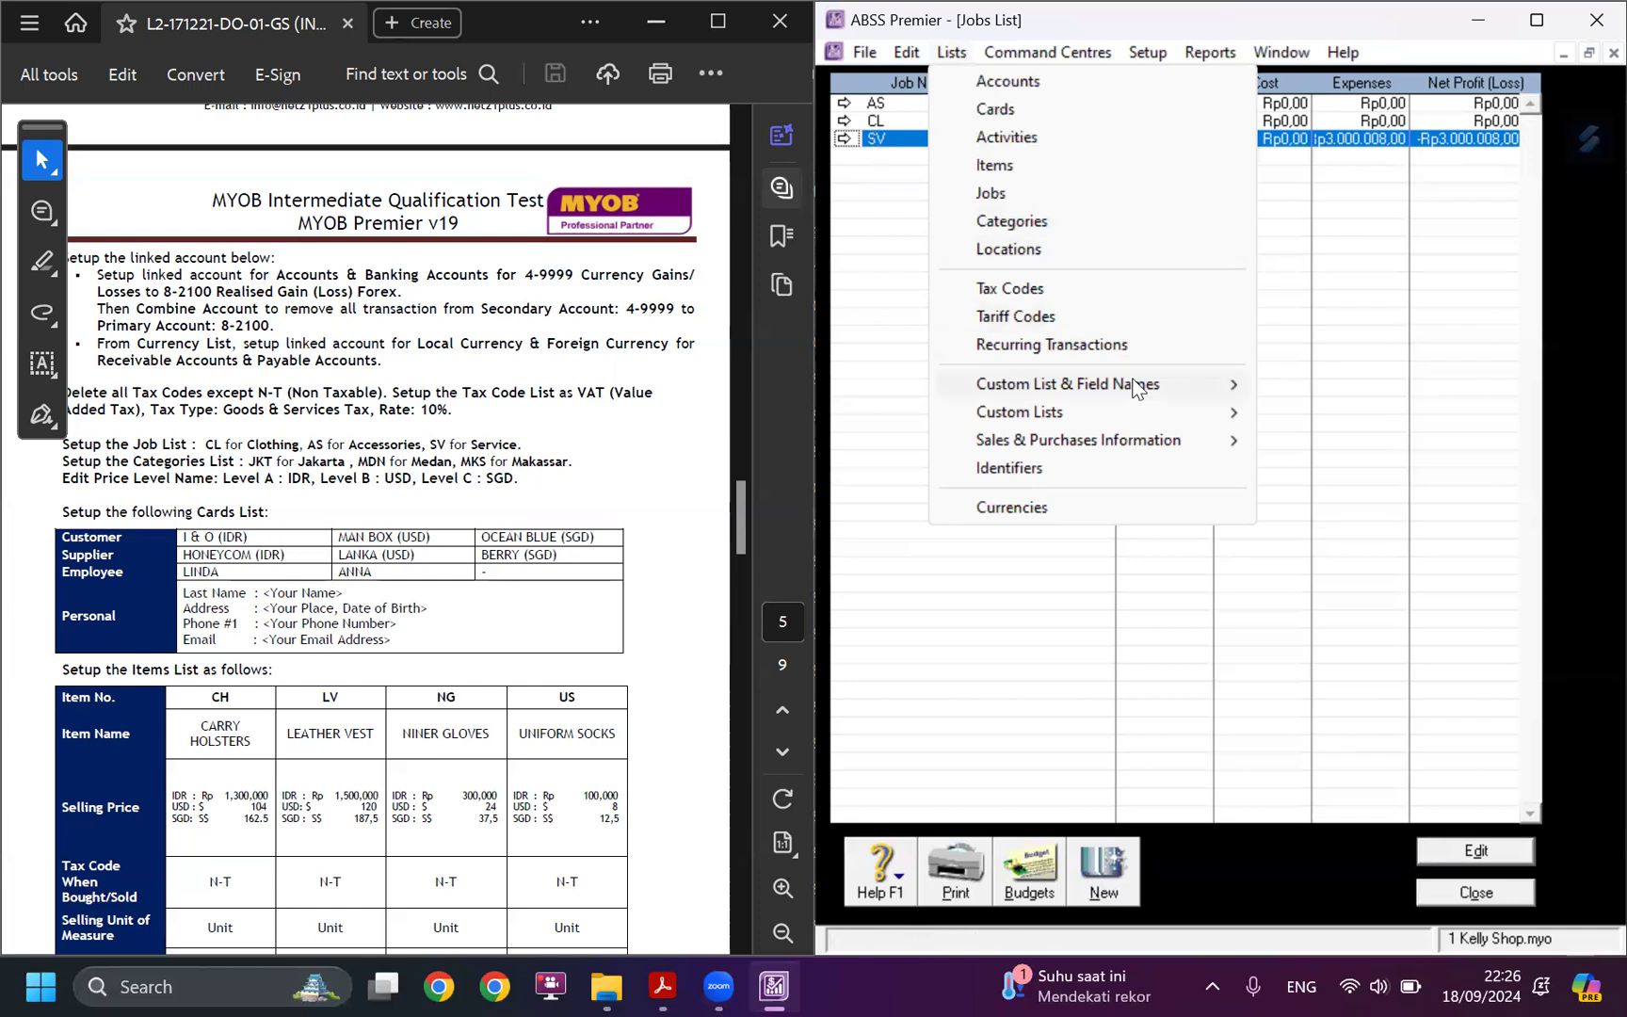
mouse_move(1138, 388)
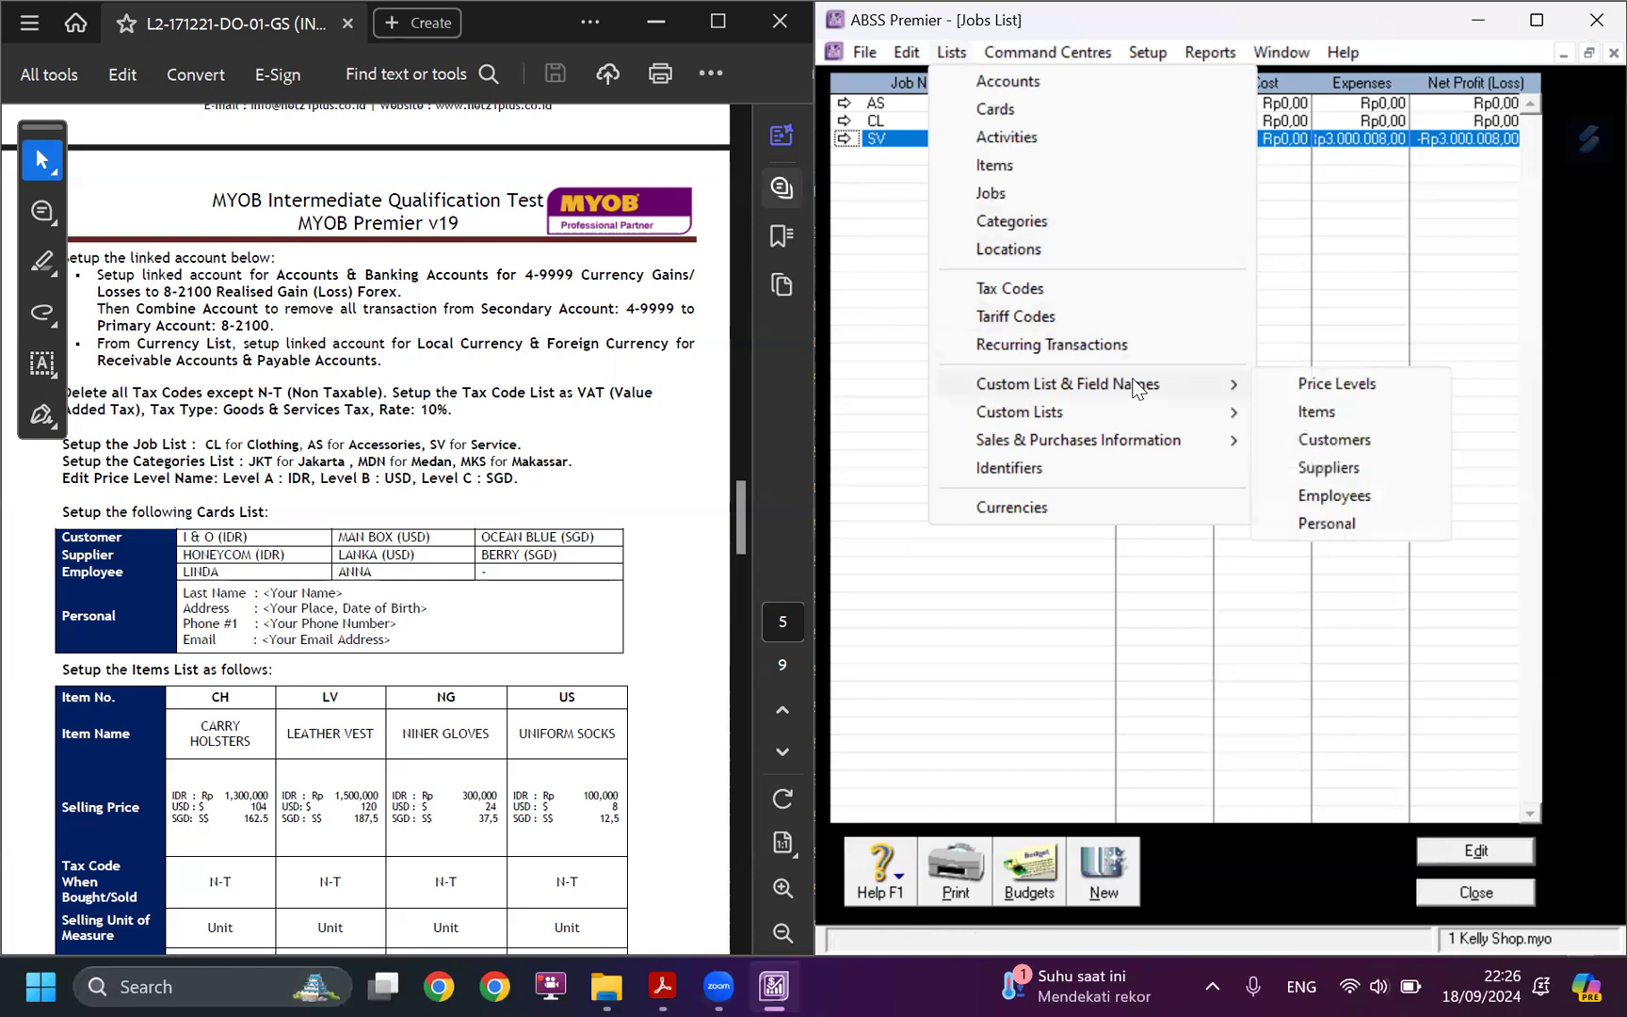
click(1357, 384)
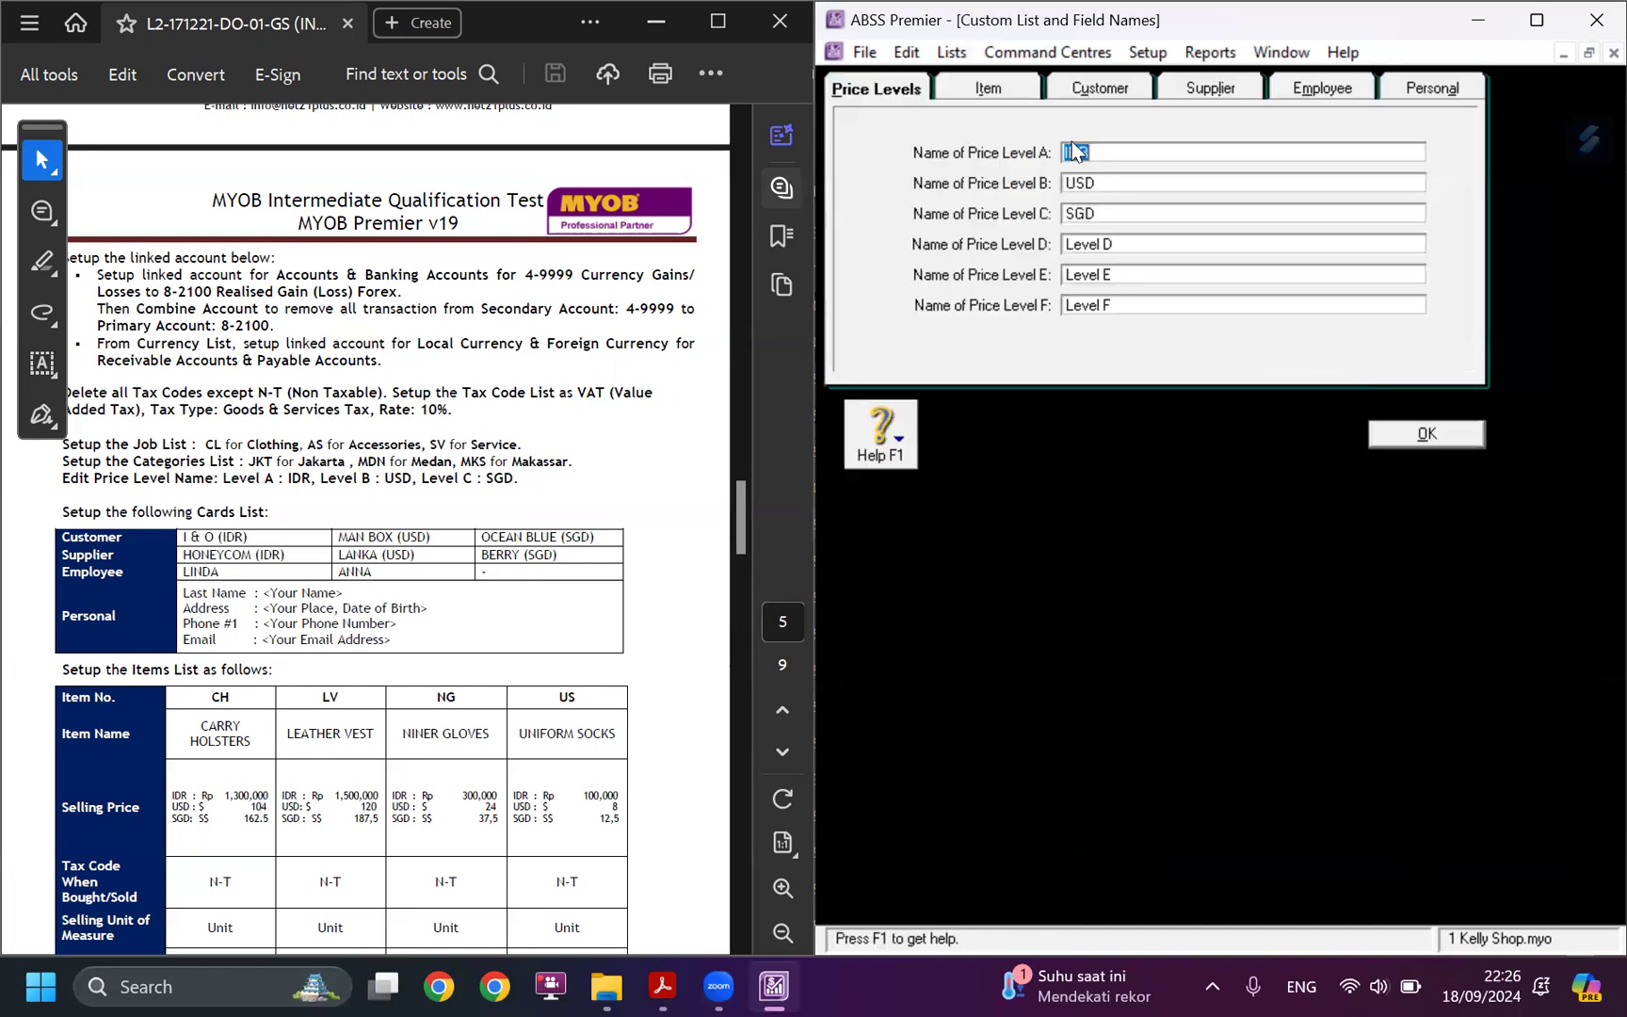
click(1093, 249)
click(1451, 438)
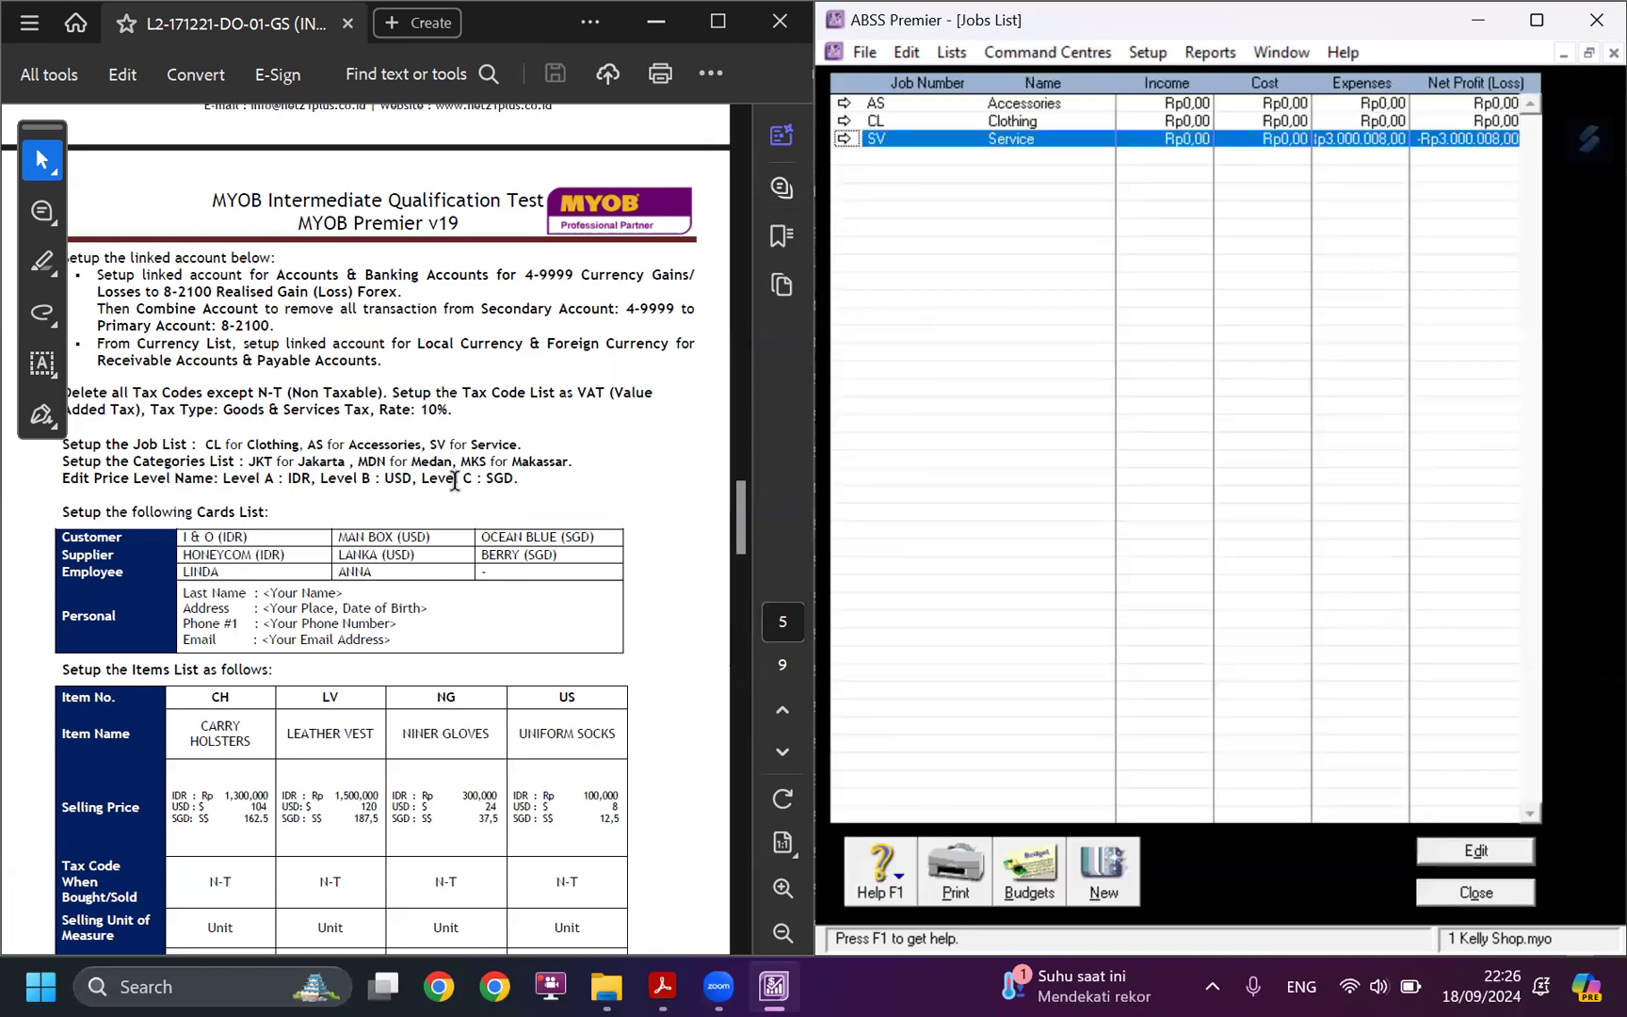
Close the open lists and go to the Card File command centre, with the case study's cards table in view.
scroll(382, 512, down, 2)
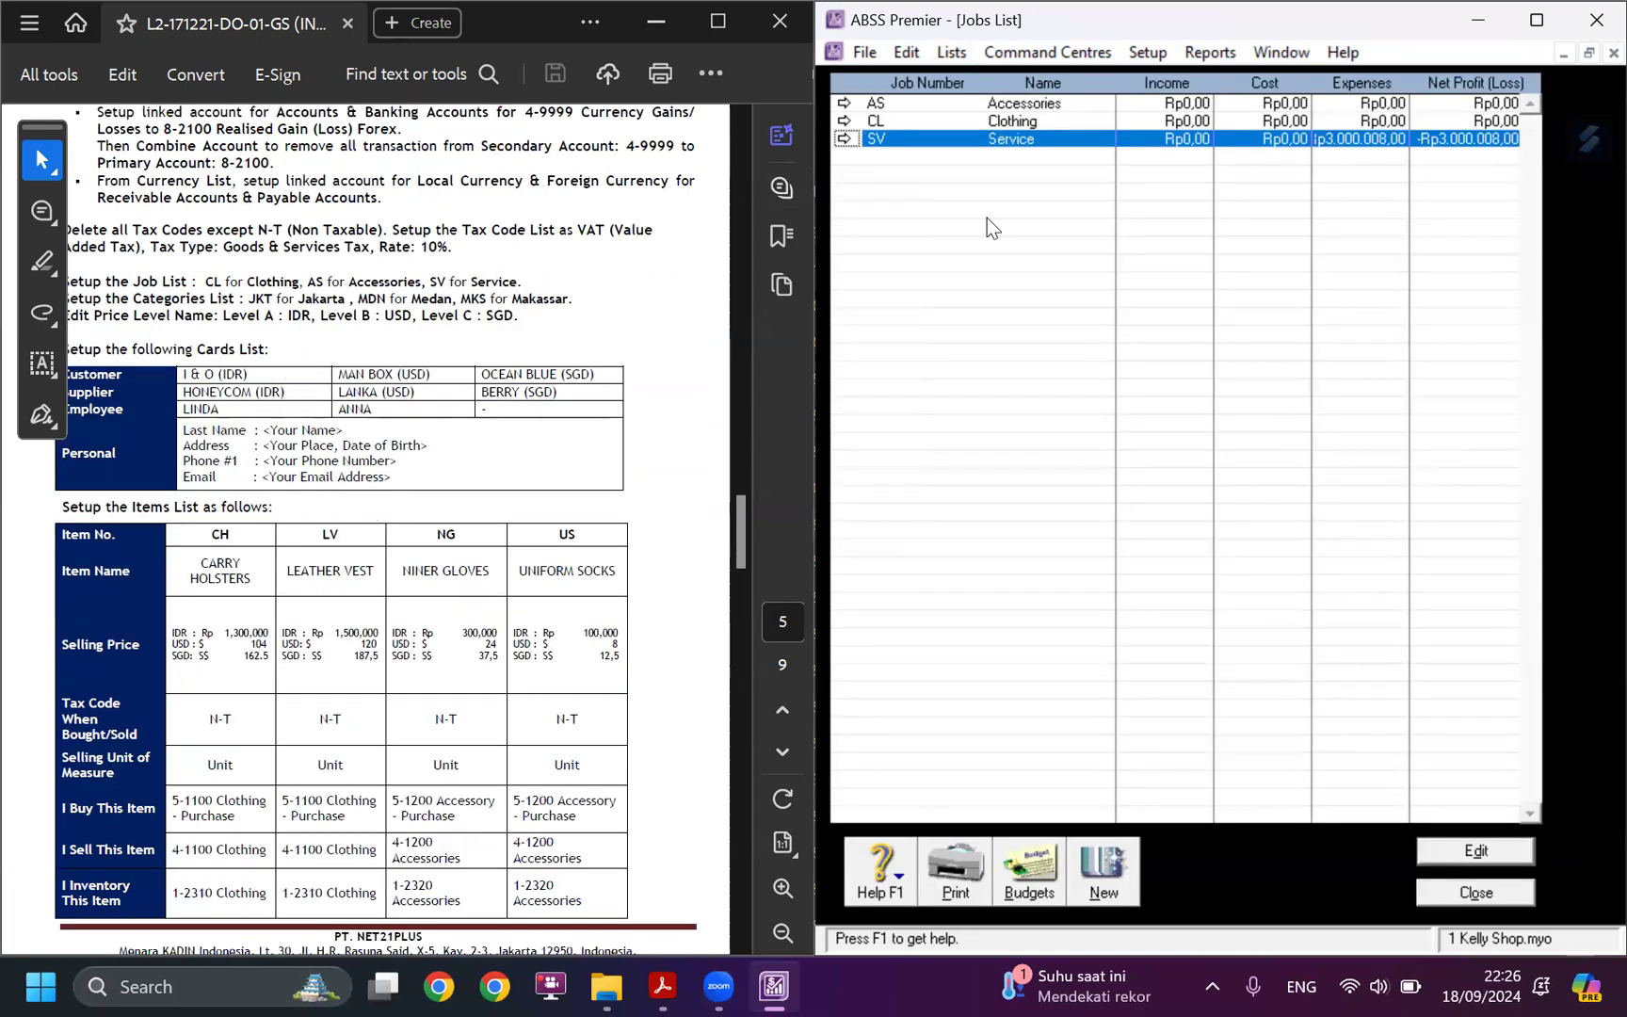
click(1438, 894)
click(1438, 897)
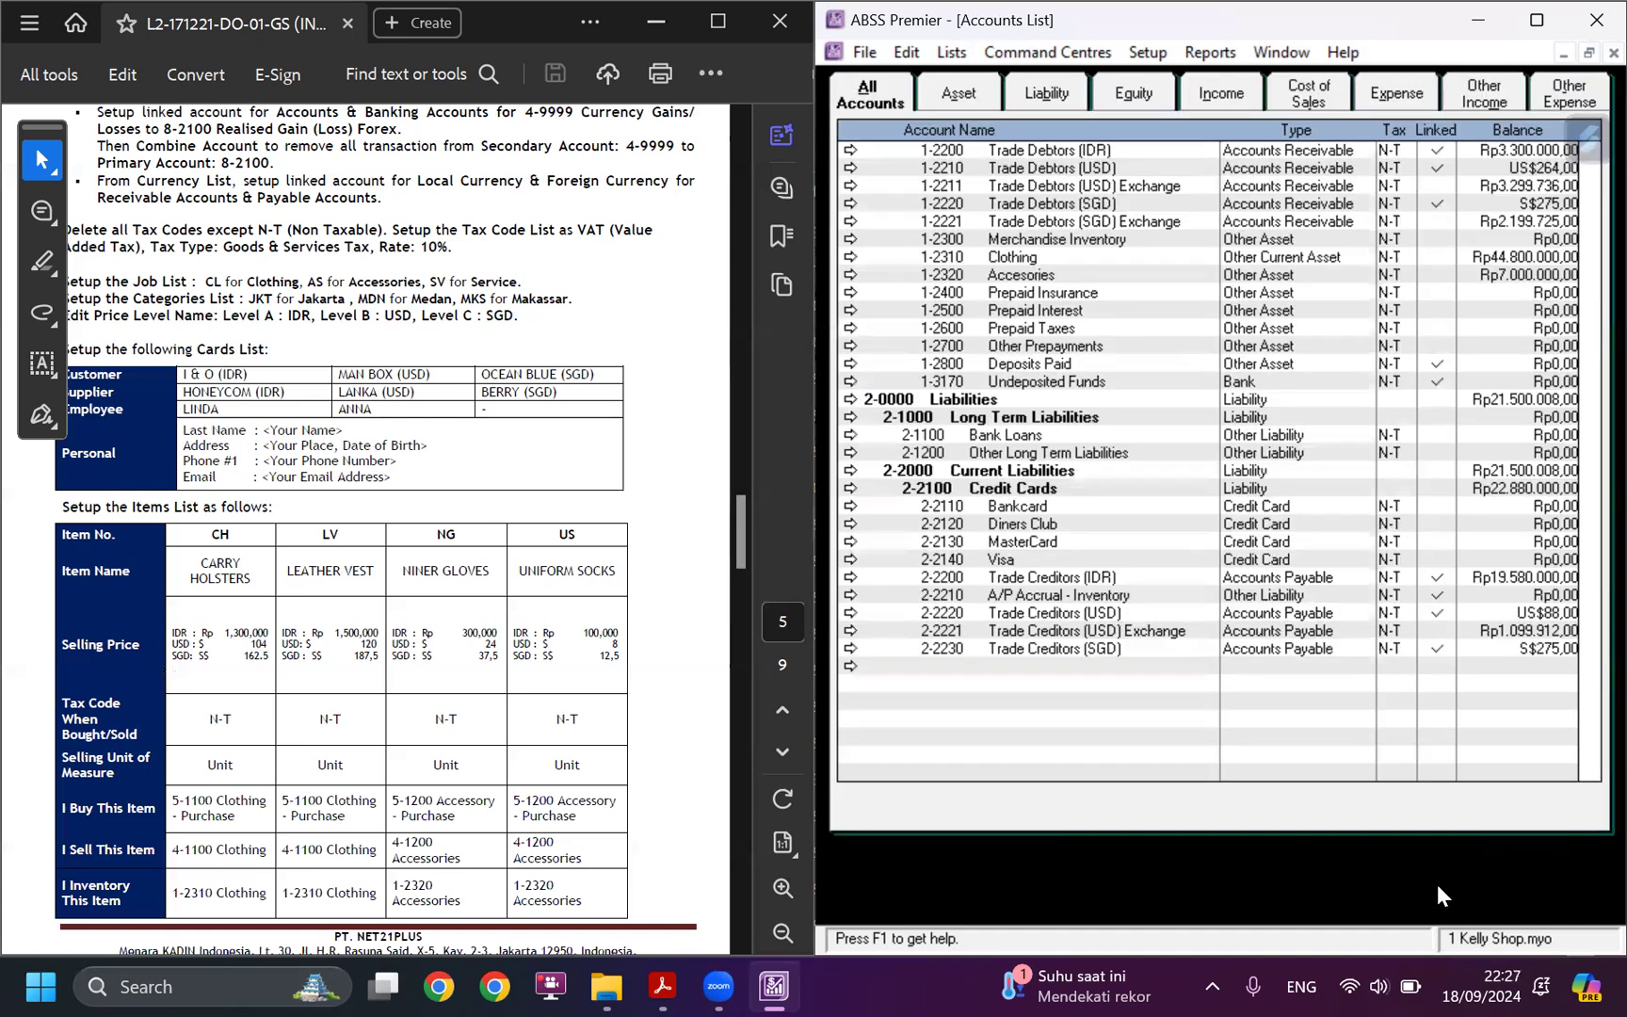
click(1527, 894)
click(1567, 169)
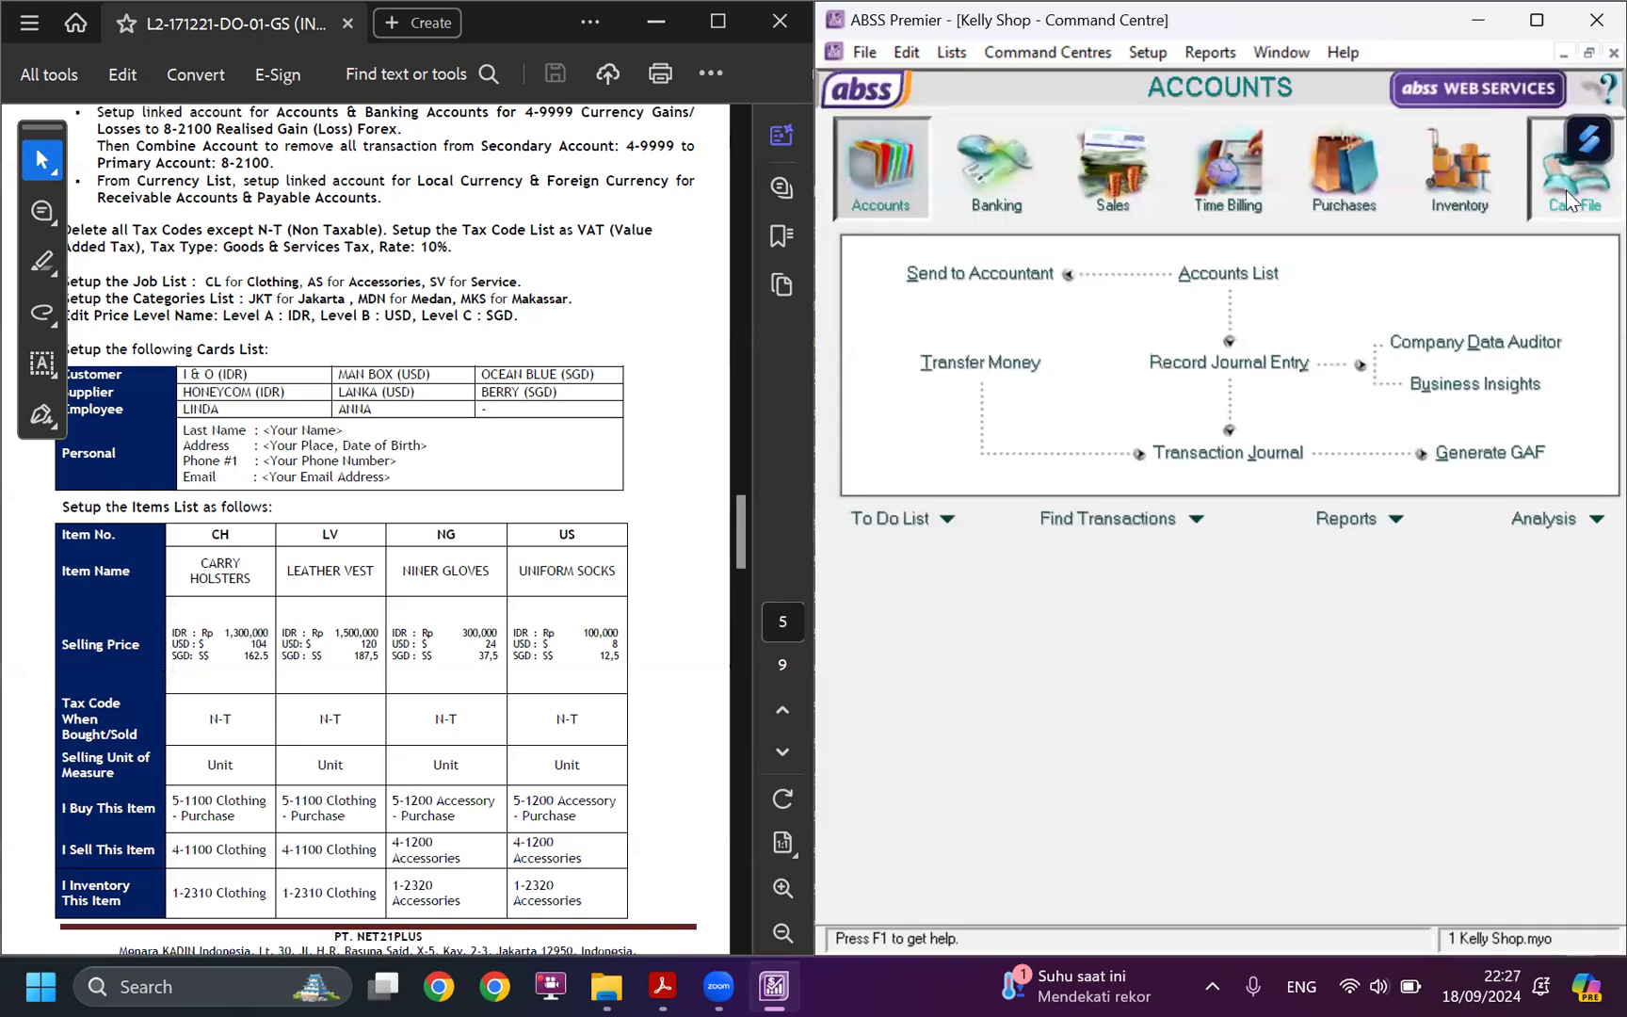
Check the customer, supplier, employee and personal cards in the Cards List against the case study's cards table, then close the list.
click(1224, 273)
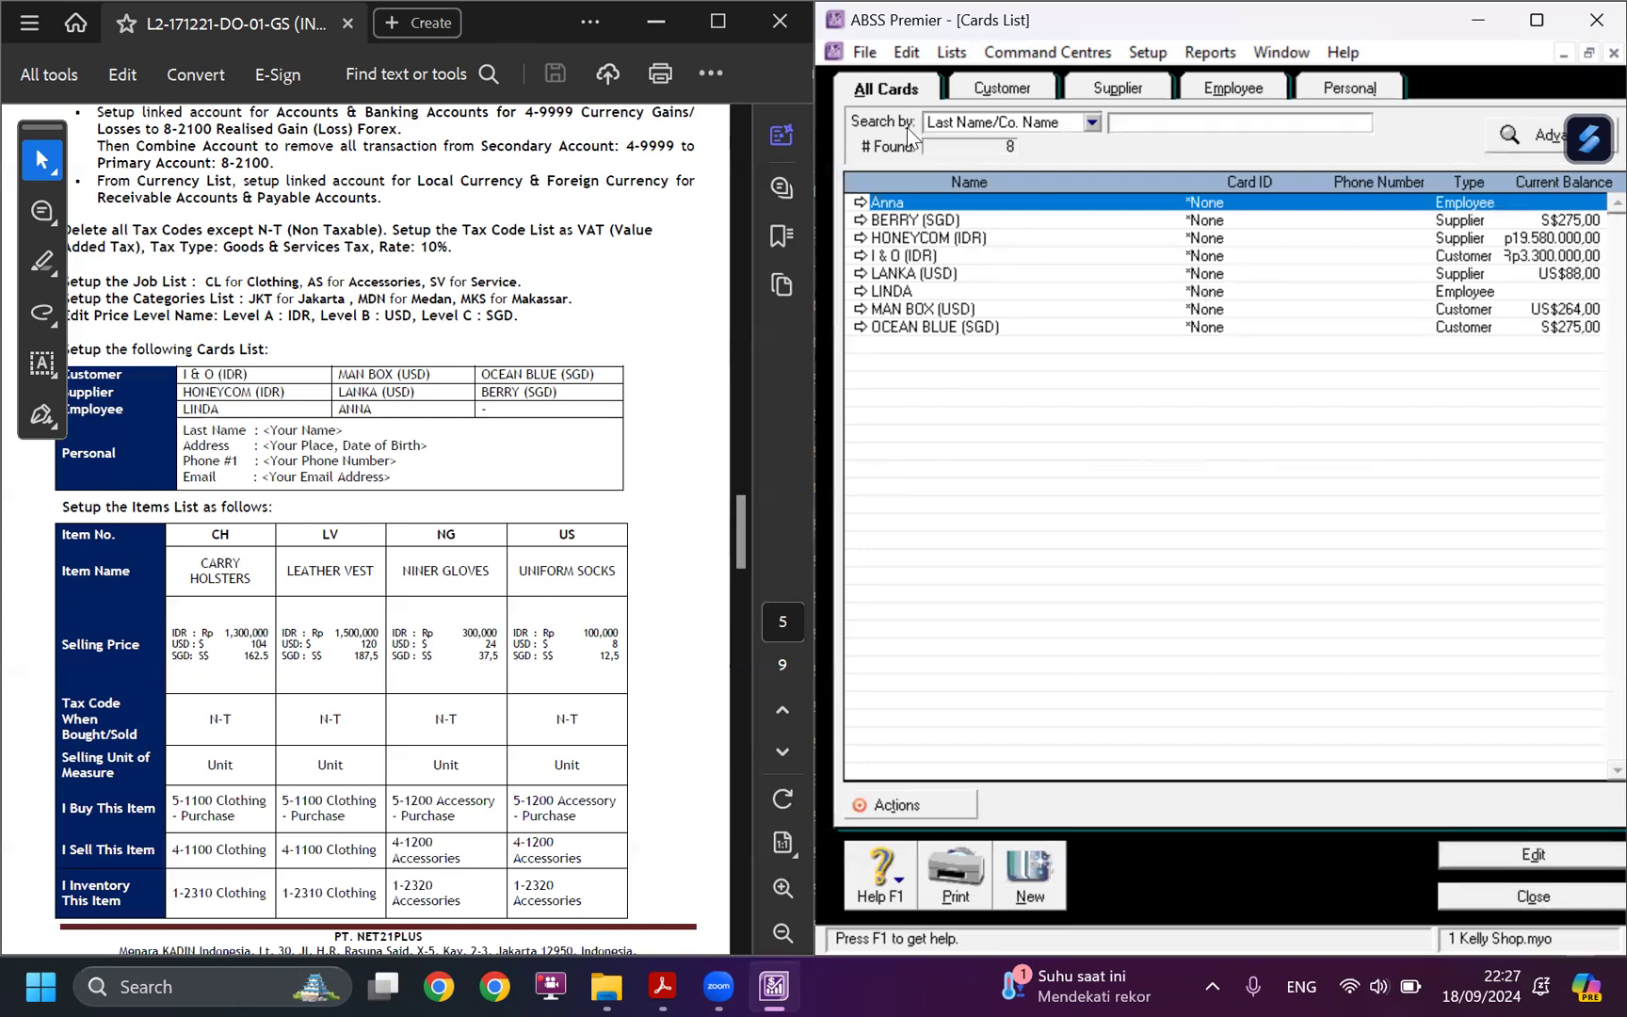
click(1002, 88)
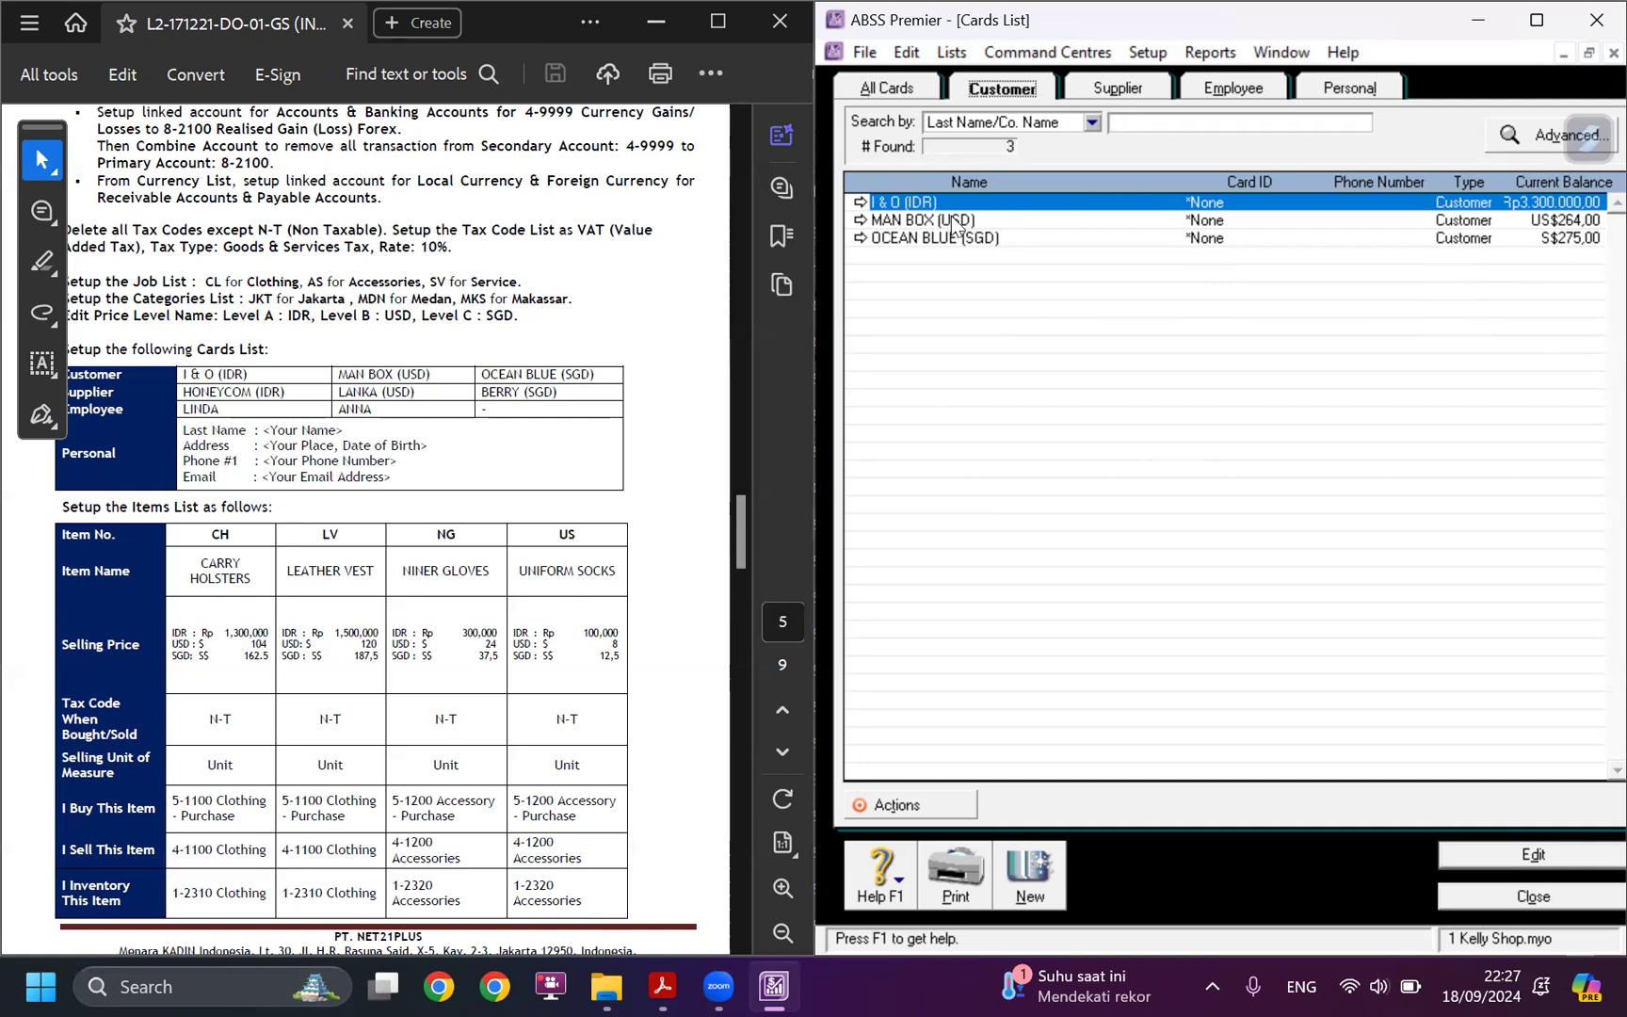
click(1139, 85)
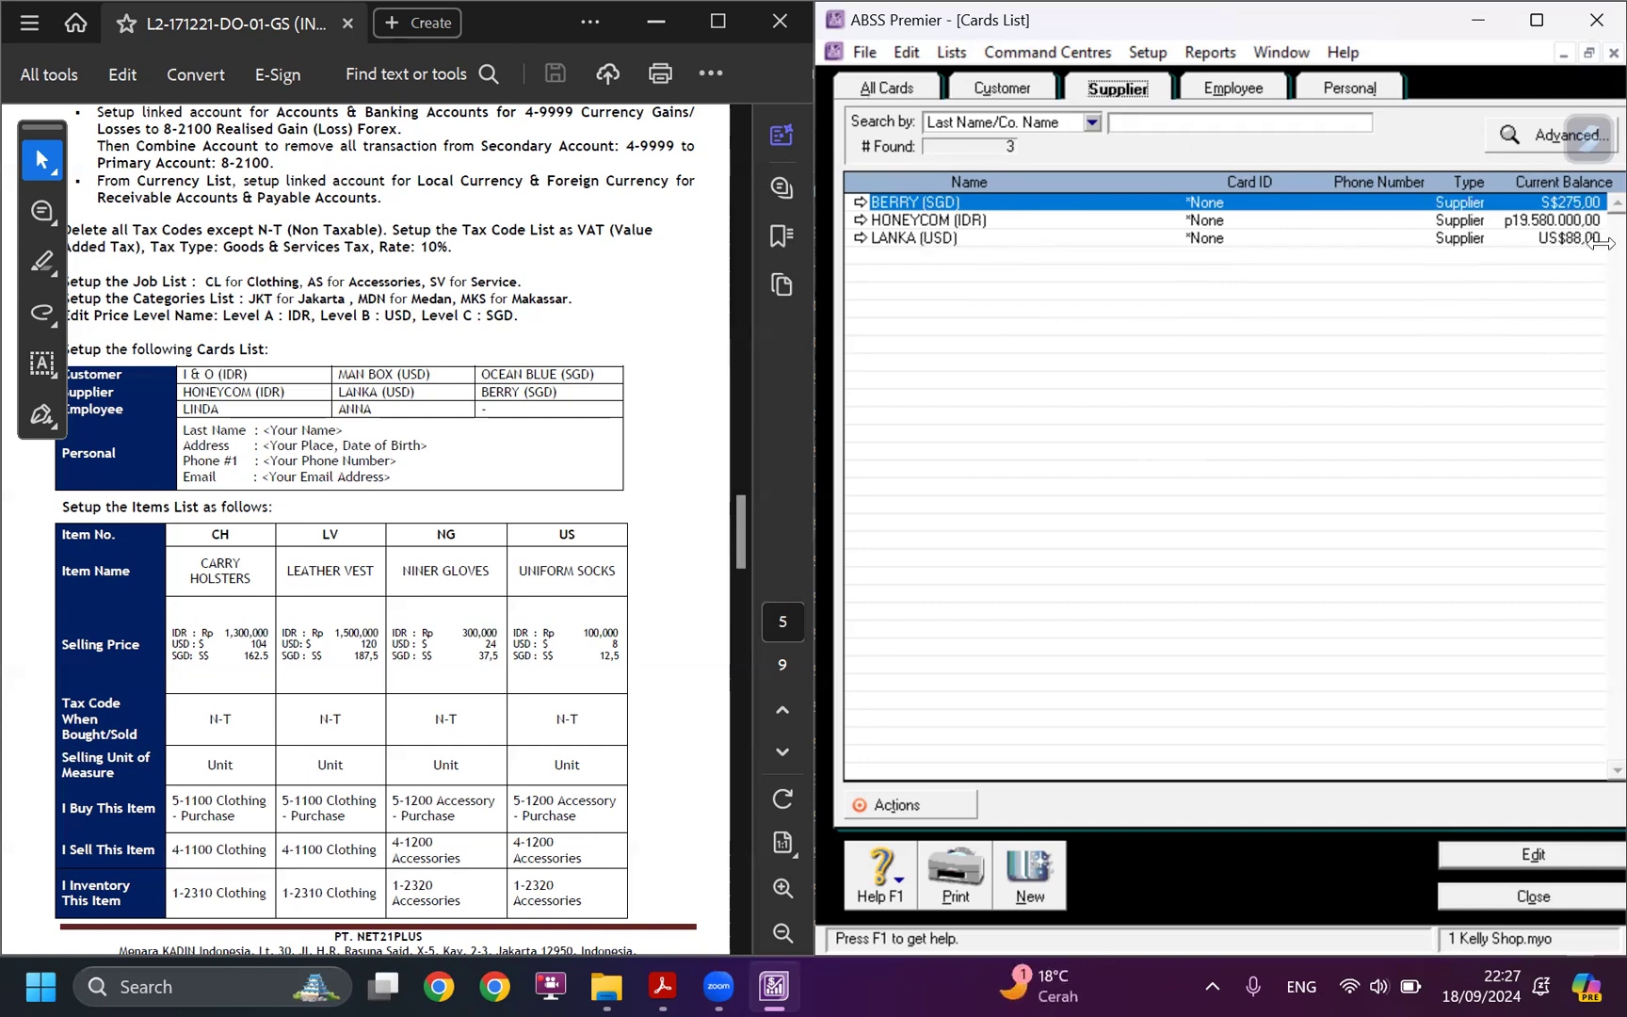
click(1236, 90)
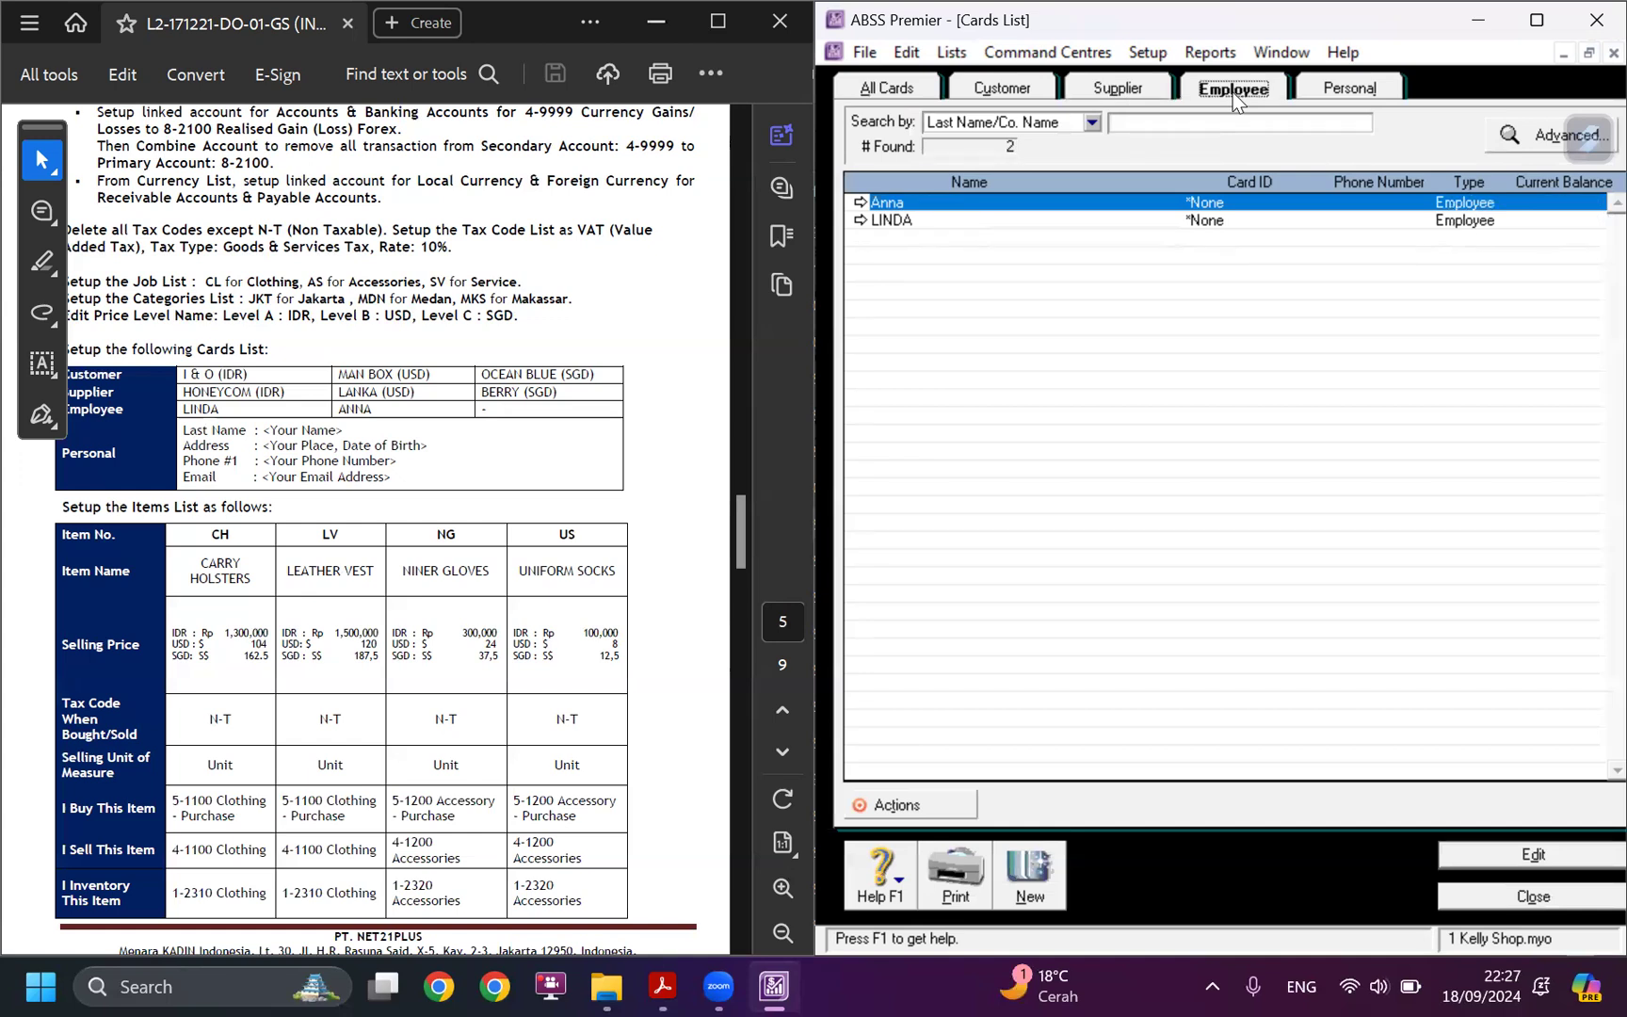
click(1332, 92)
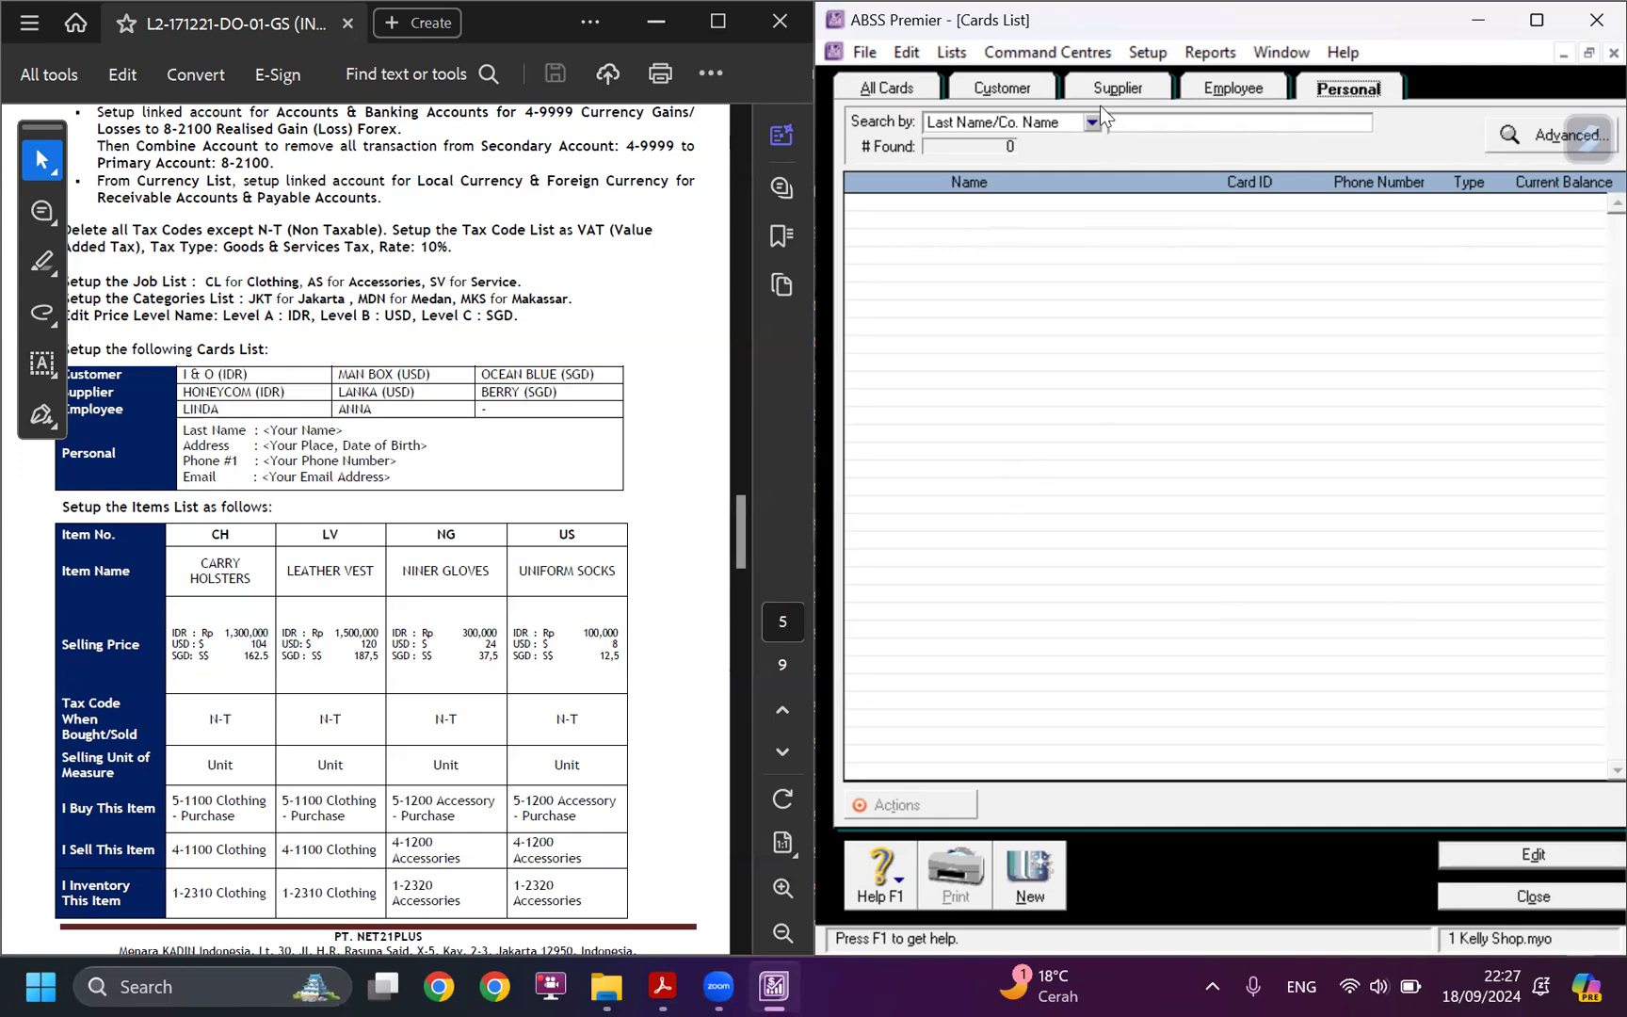
click(1565, 897)
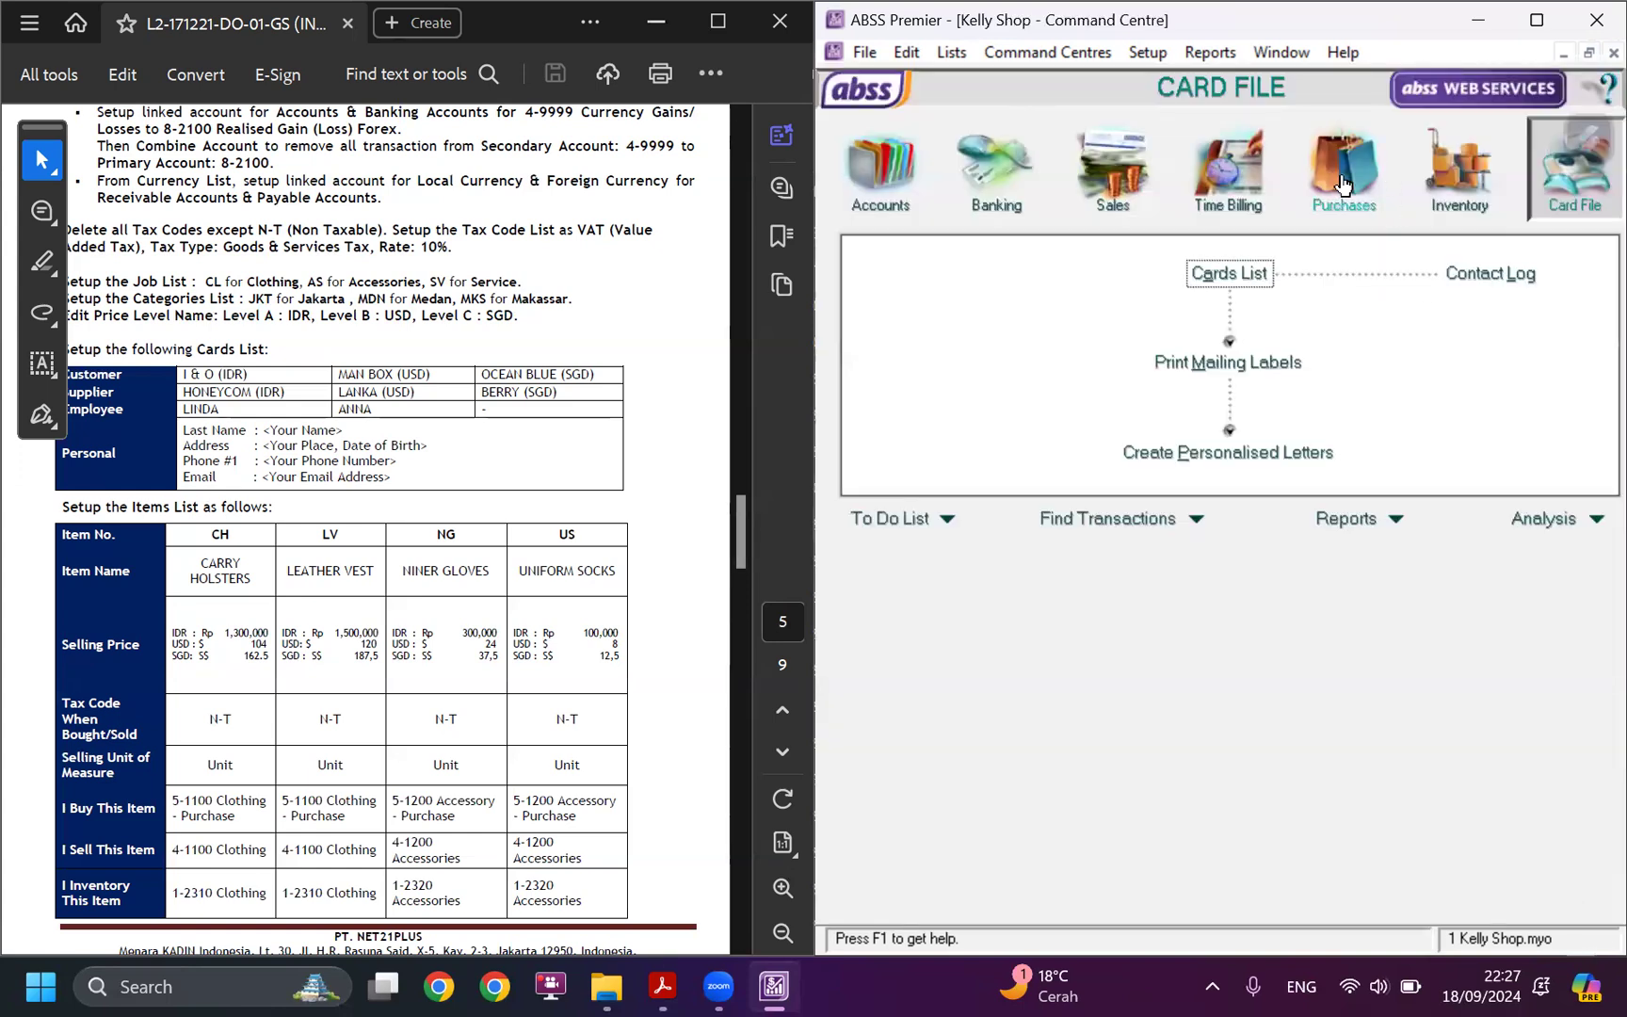
Compare the inventory Items List with the case study's items table and inventory opening quantities, then close the list.
click(1460, 174)
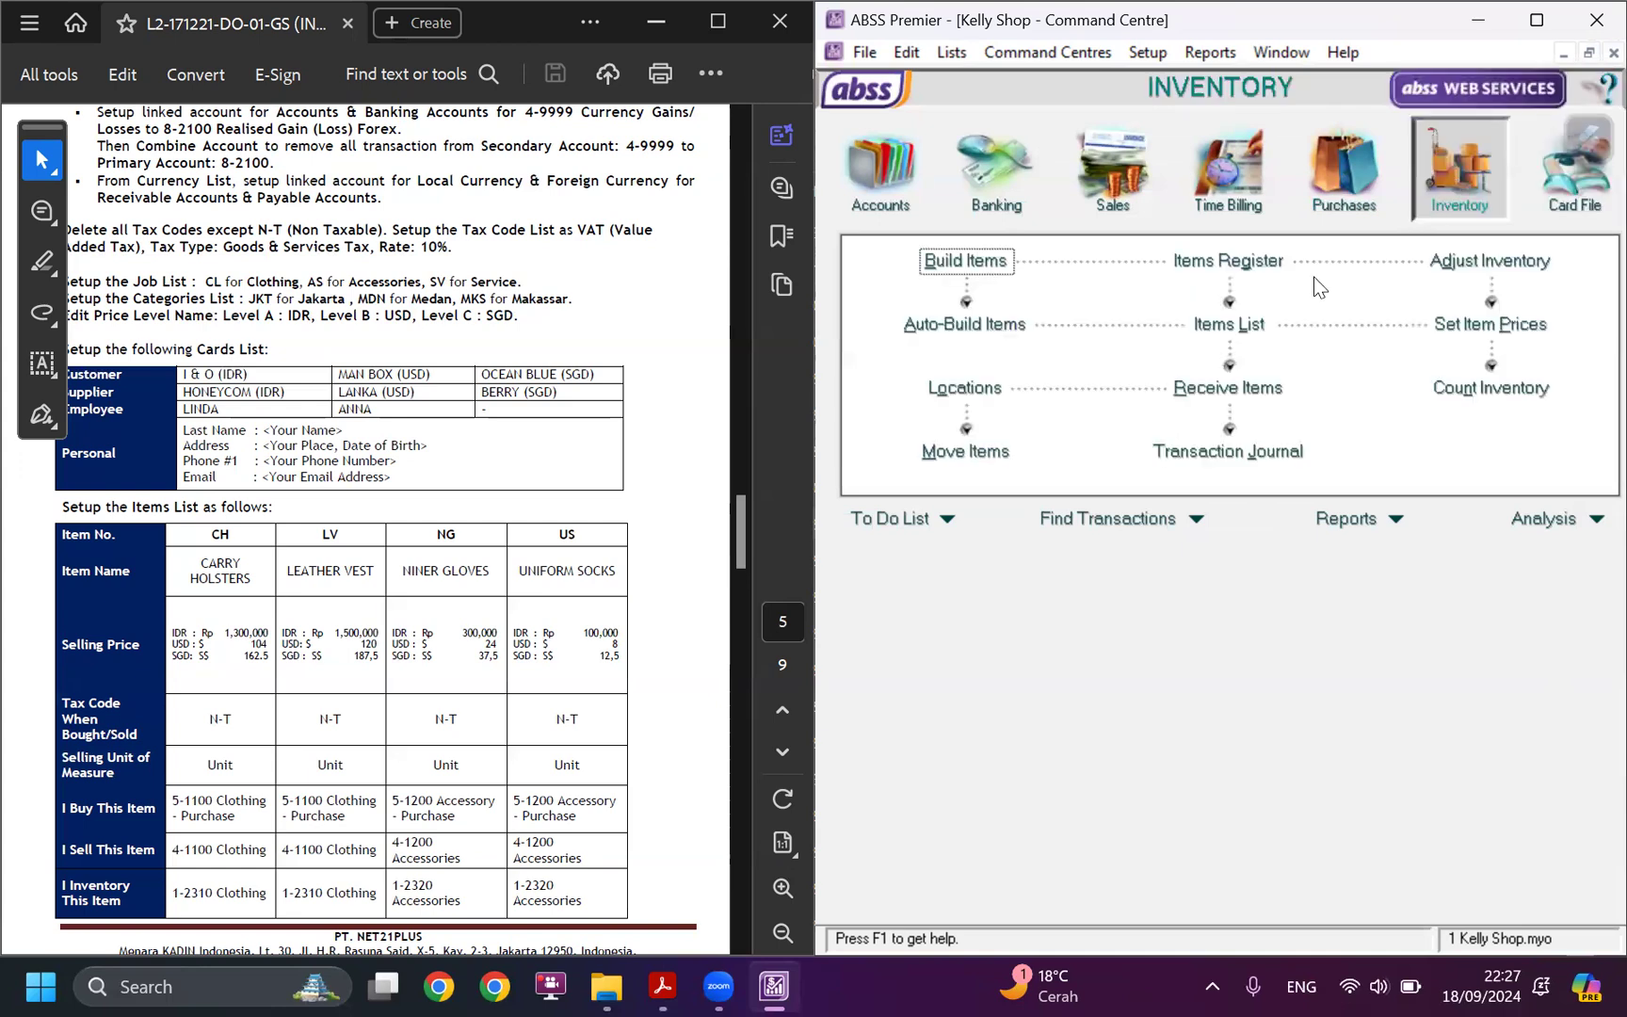
click(1258, 326)
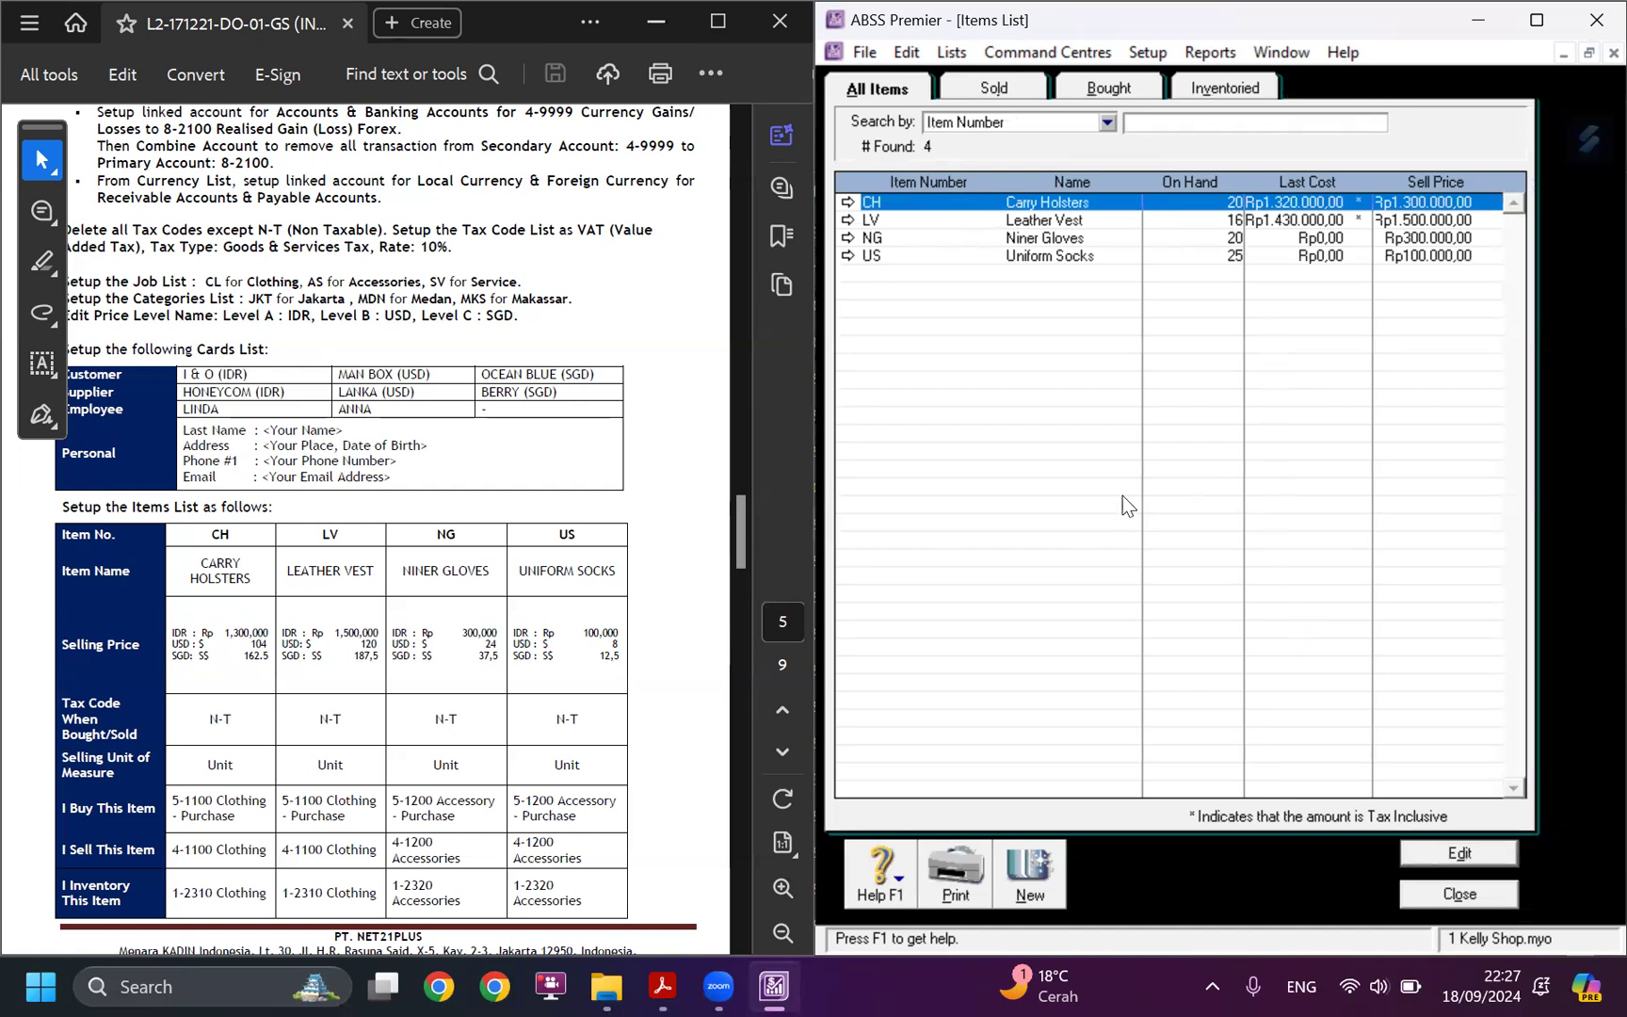
scroll(591, 642, down, 4)
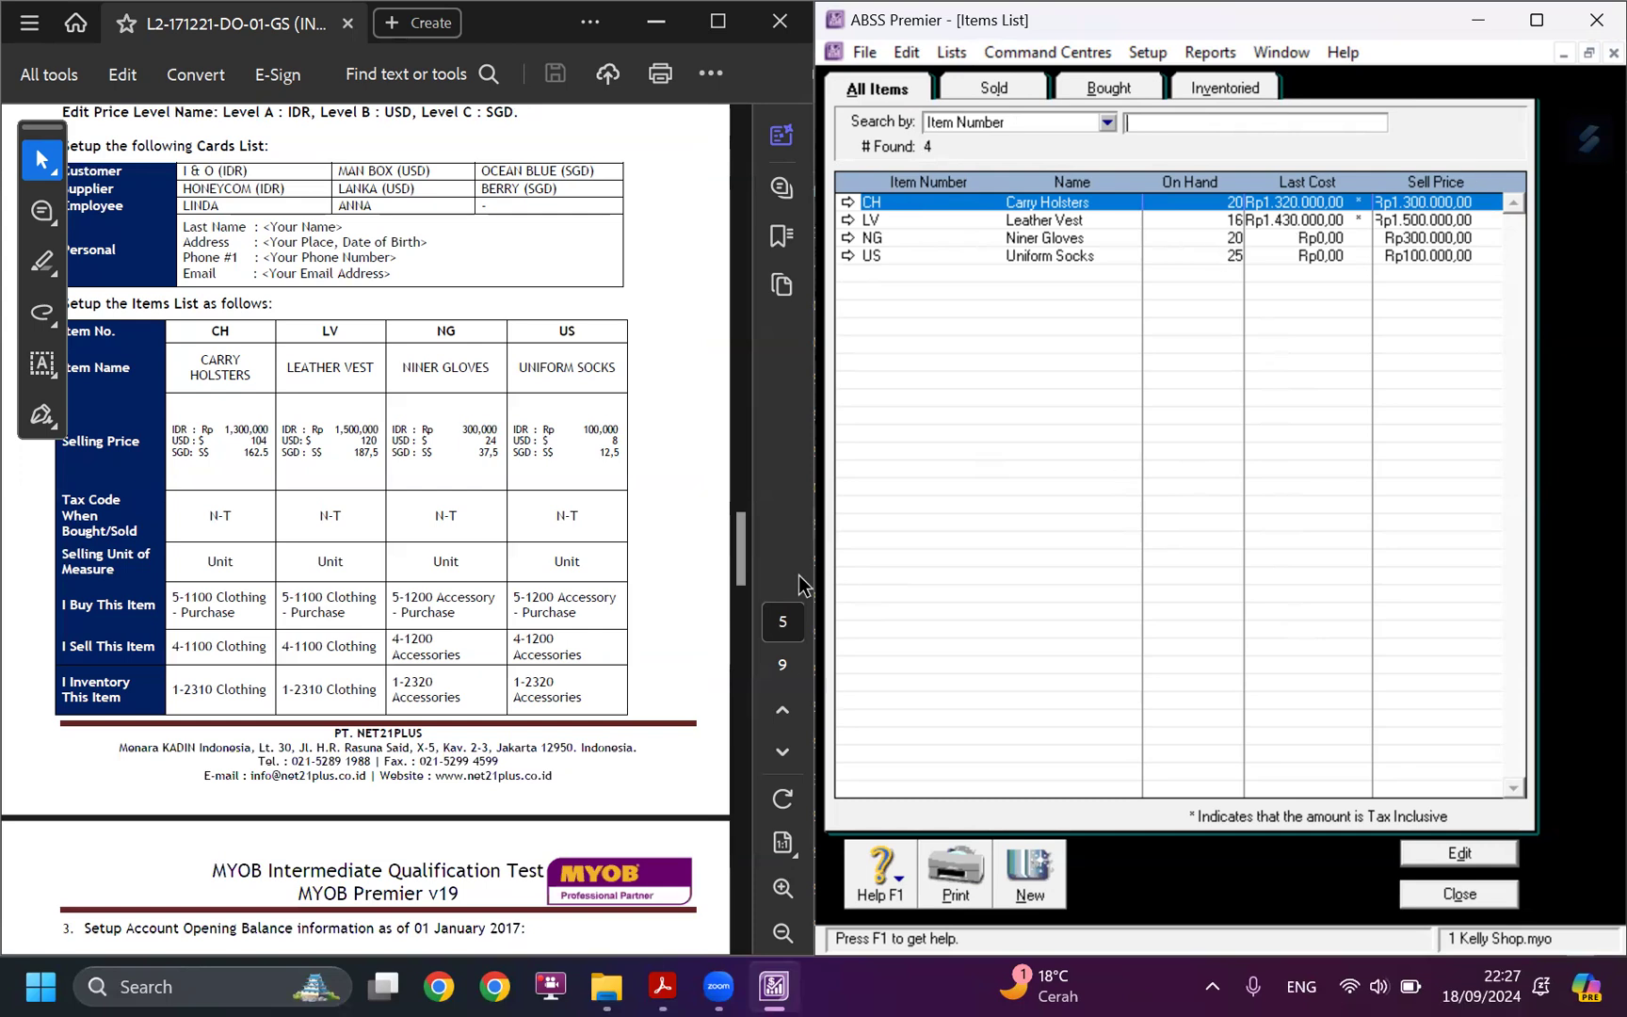
scroll(174, 657, down, 10)
scroll(174, 657, down, 20)
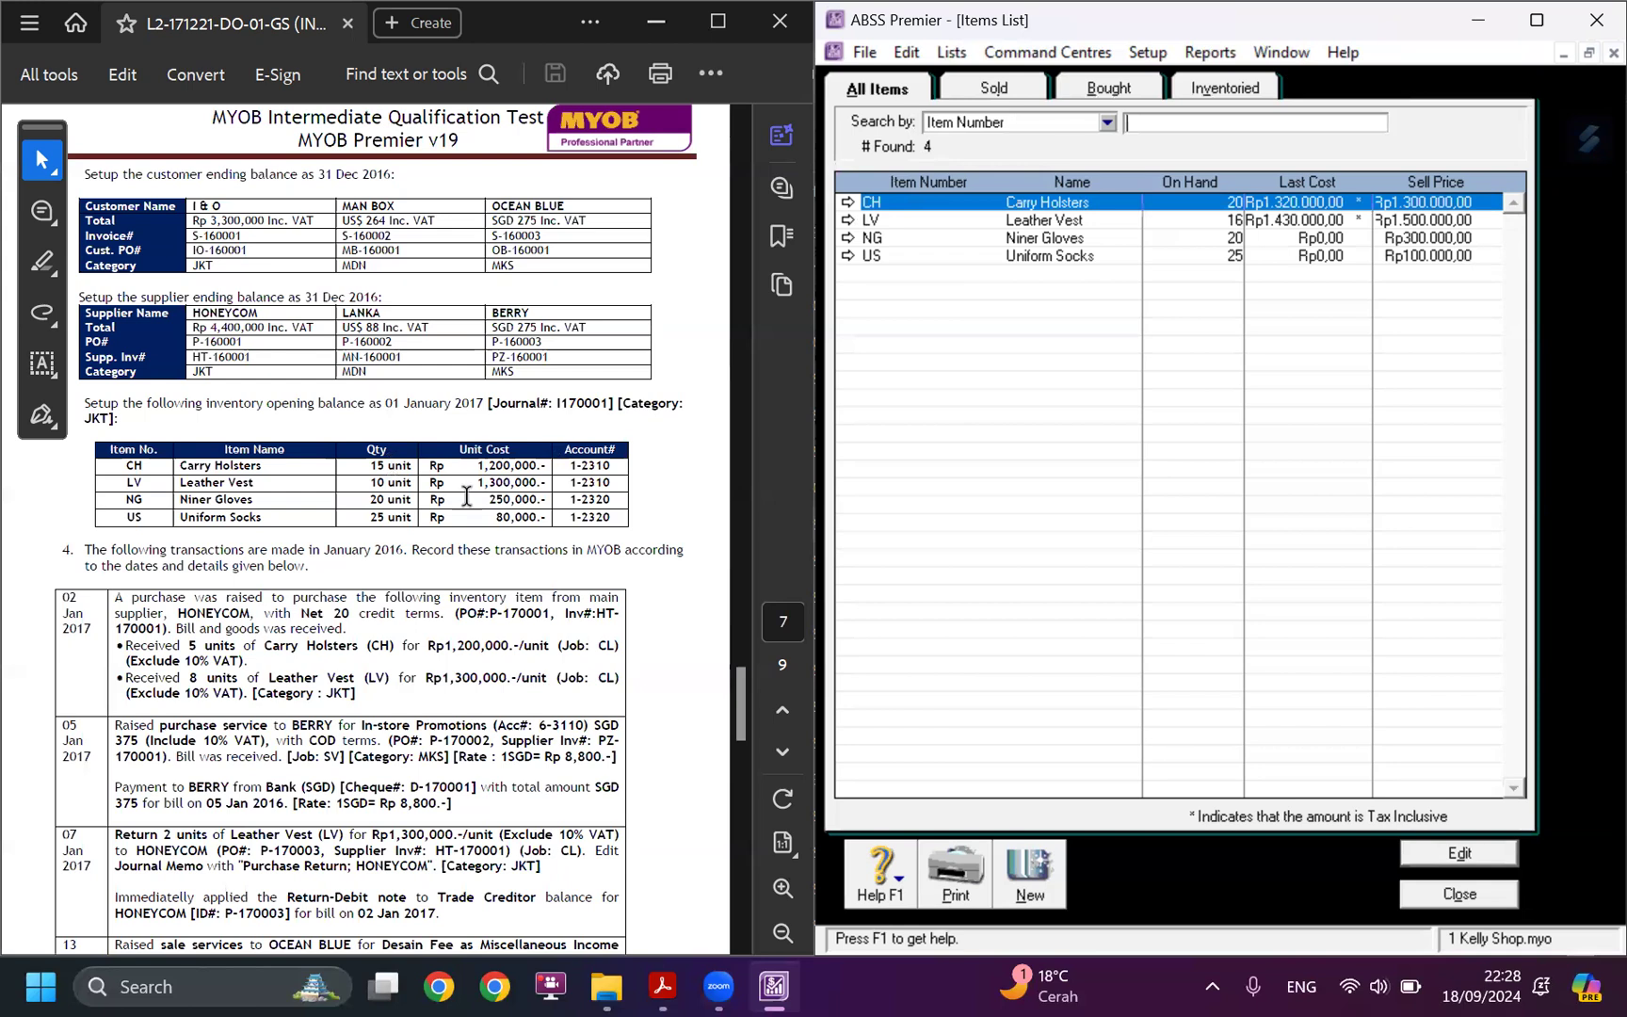
scroll(465, 486, up, 3)
scroll(465, 487, up, 20)
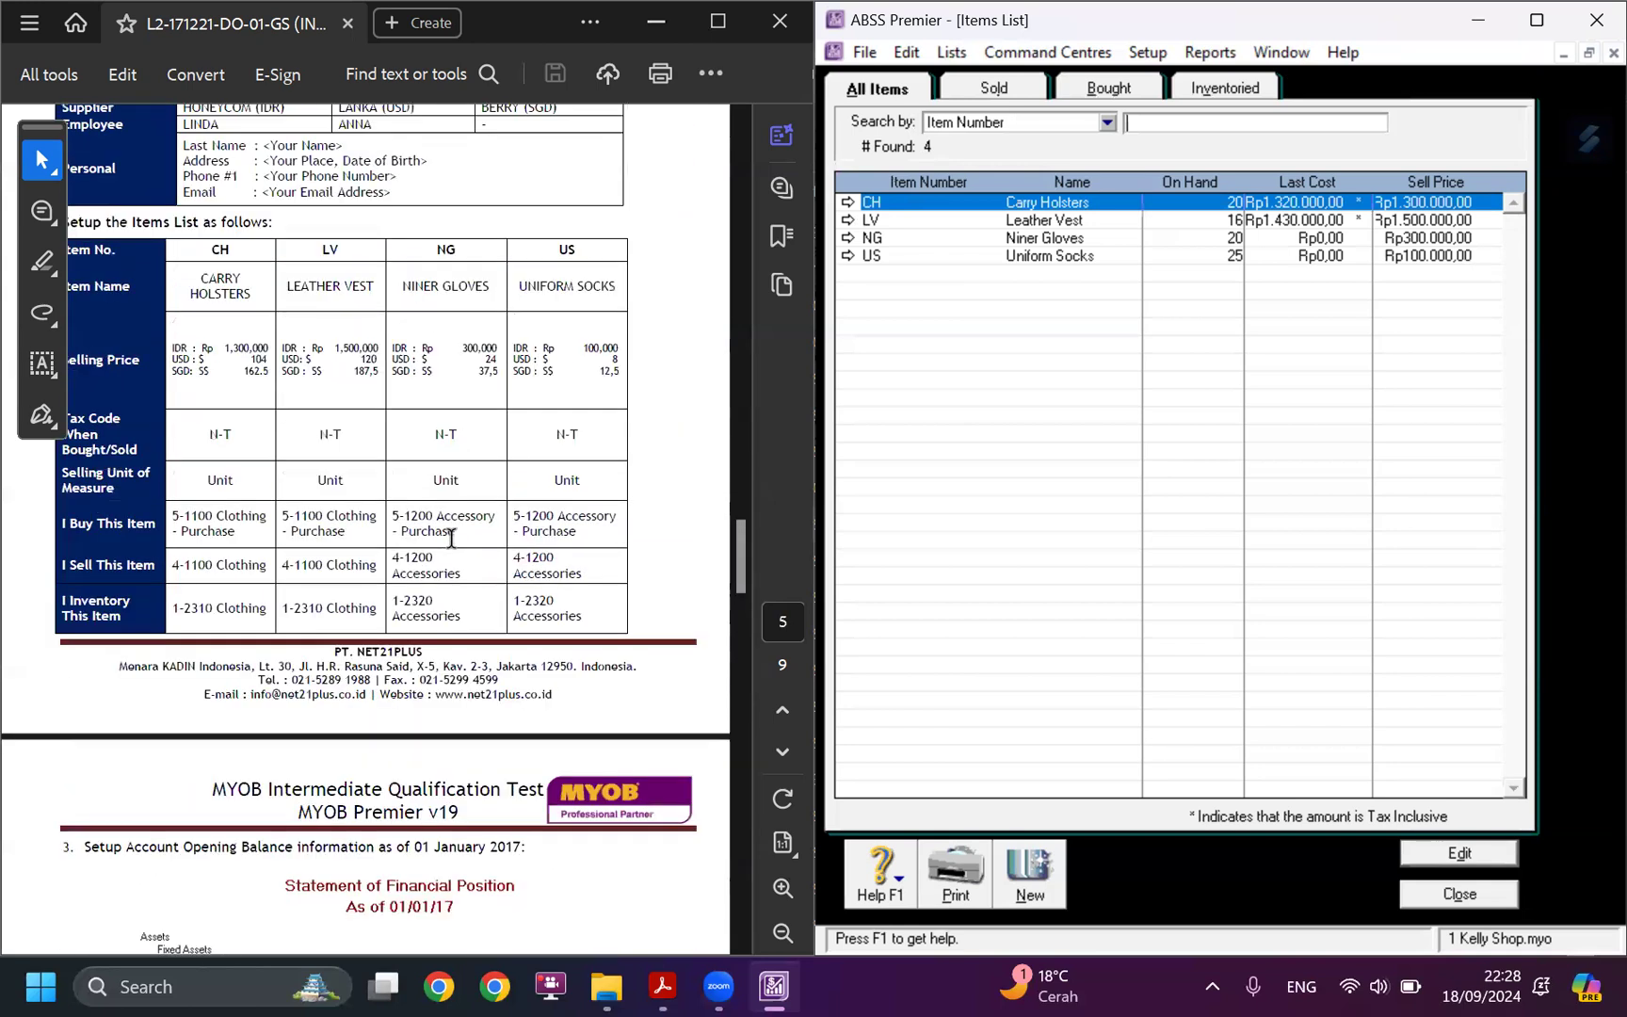
scroll(454, 533, down, 2)
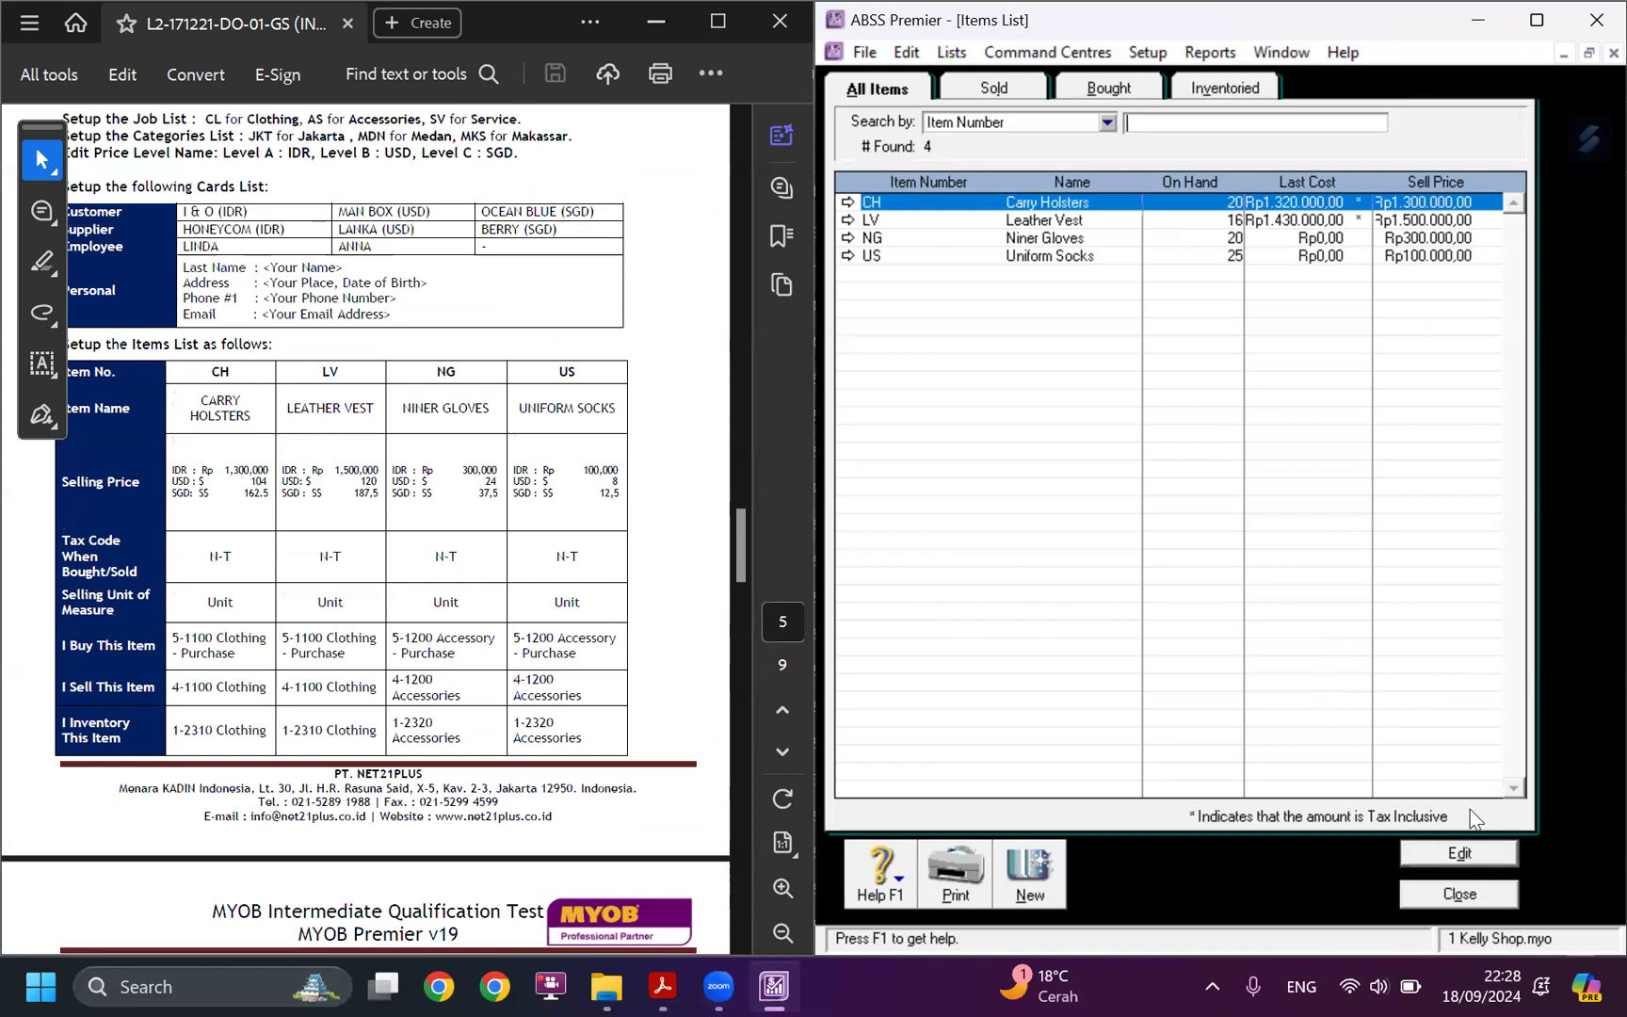
click(1460, 894)
Check the account opening balances against the case study's Statement of Financial Position as of 01/01/17, then close them.
scroll(111, 588, down, 5)
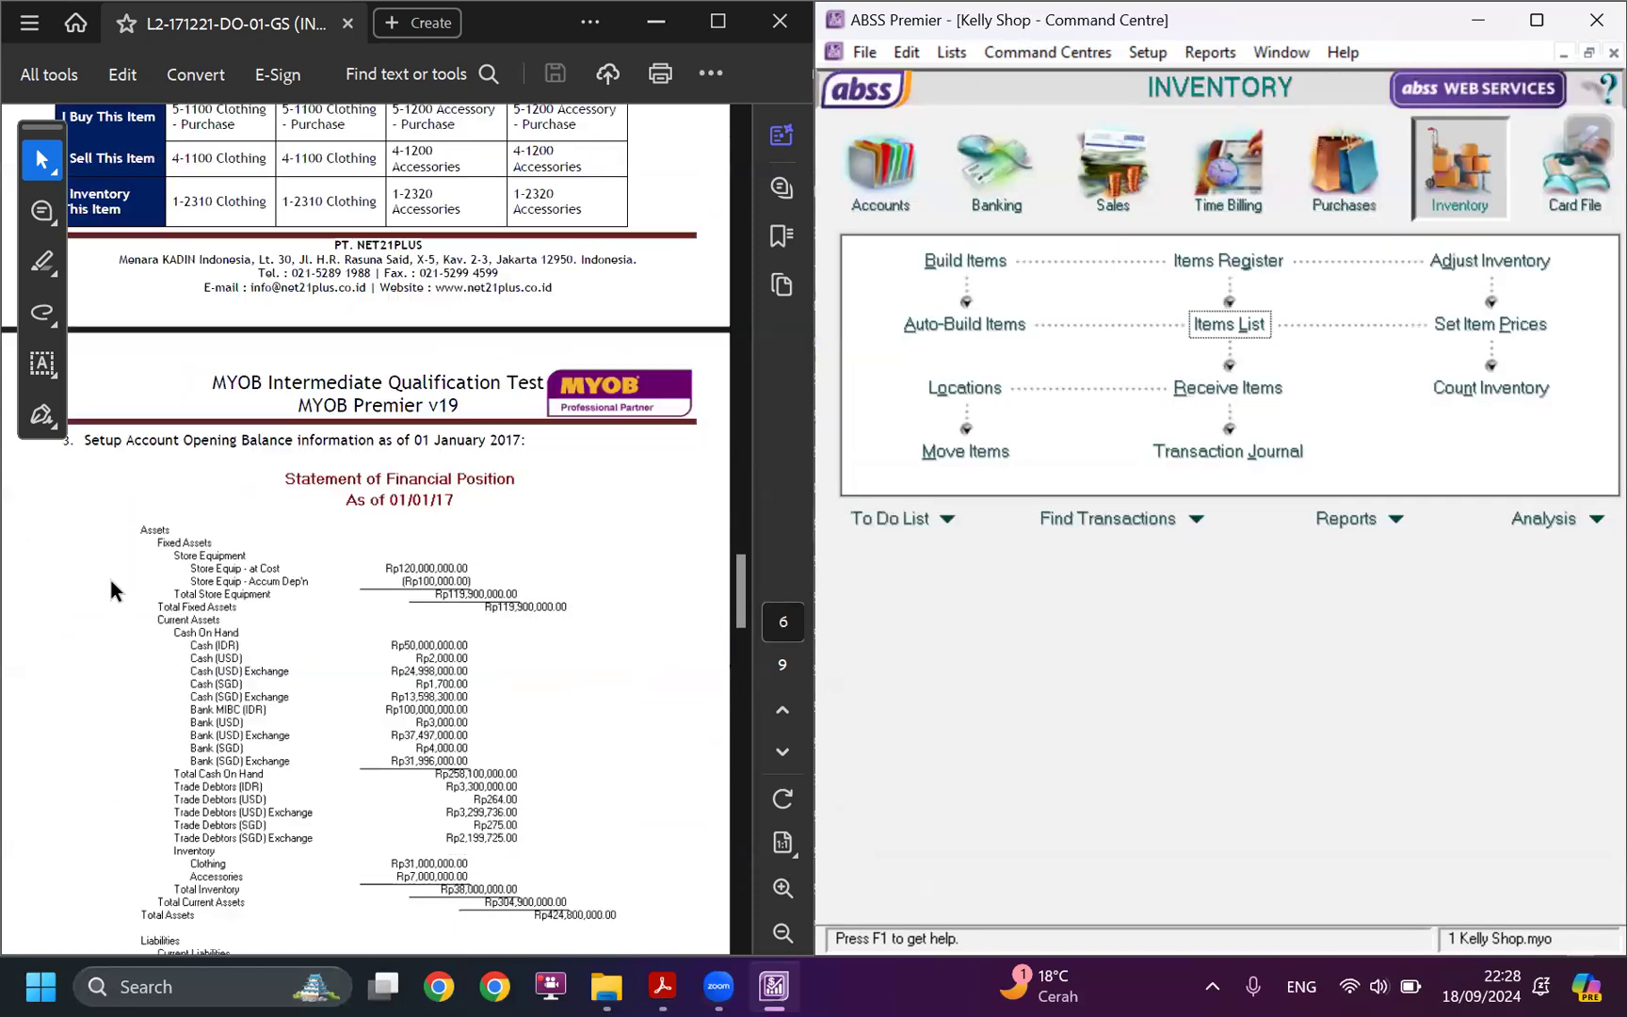
scroll(110, 589, down, 2)
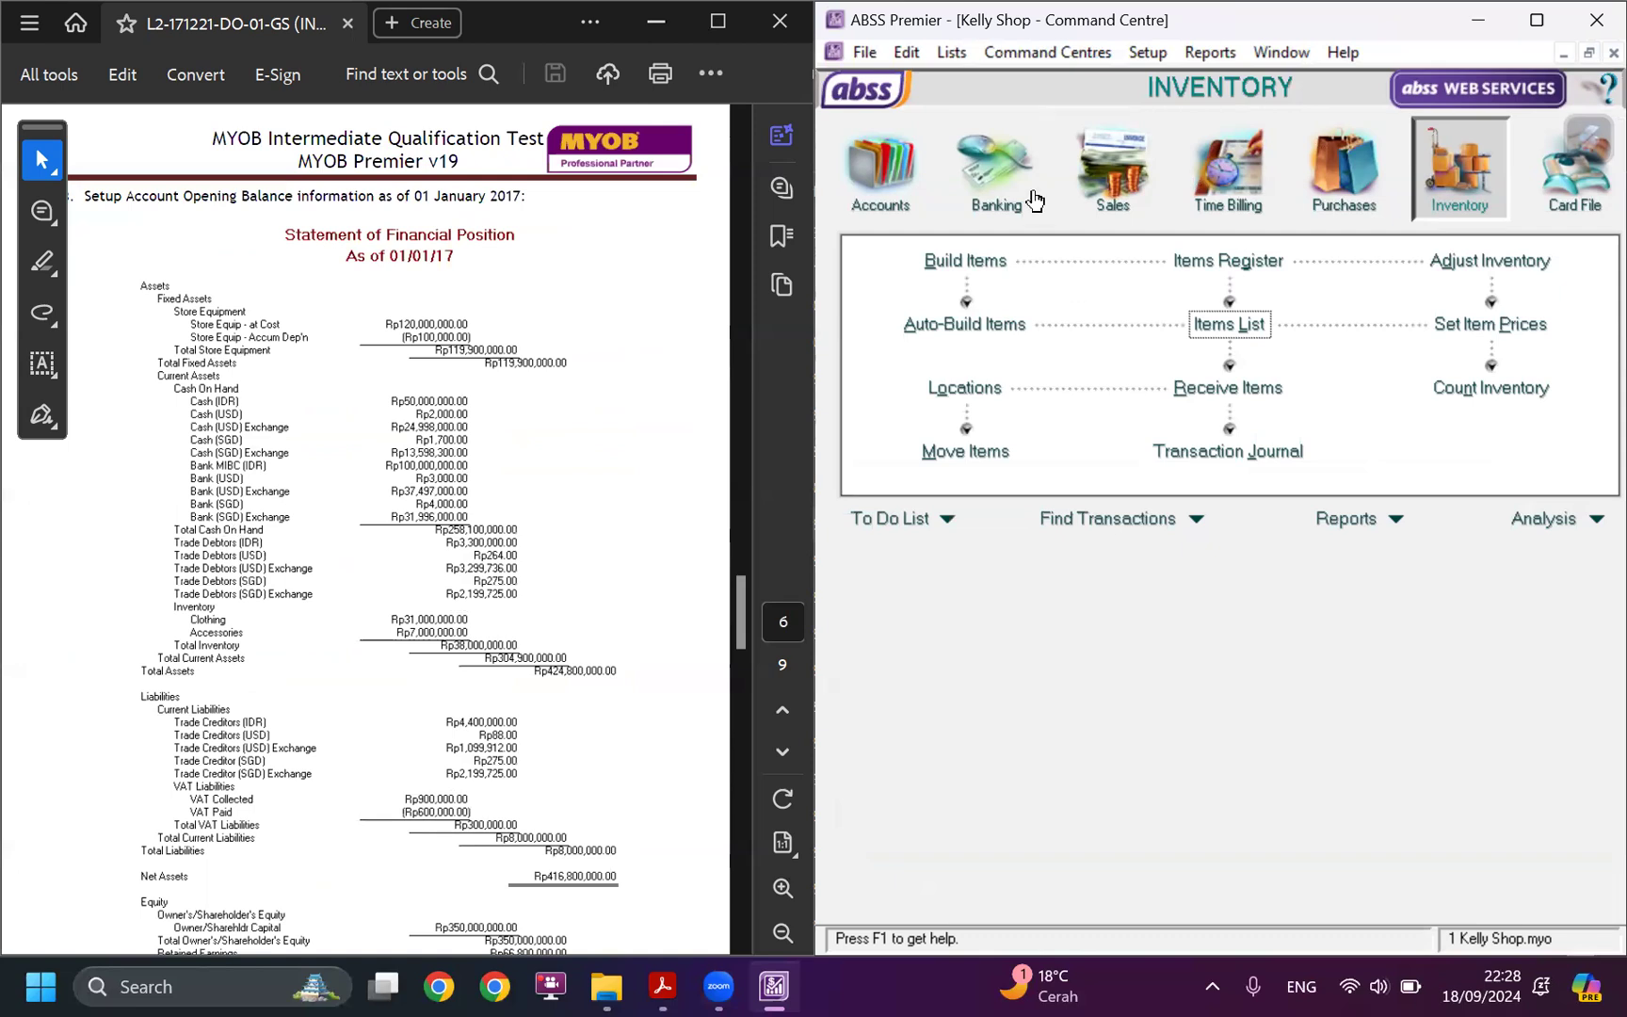
click(1160, 49)
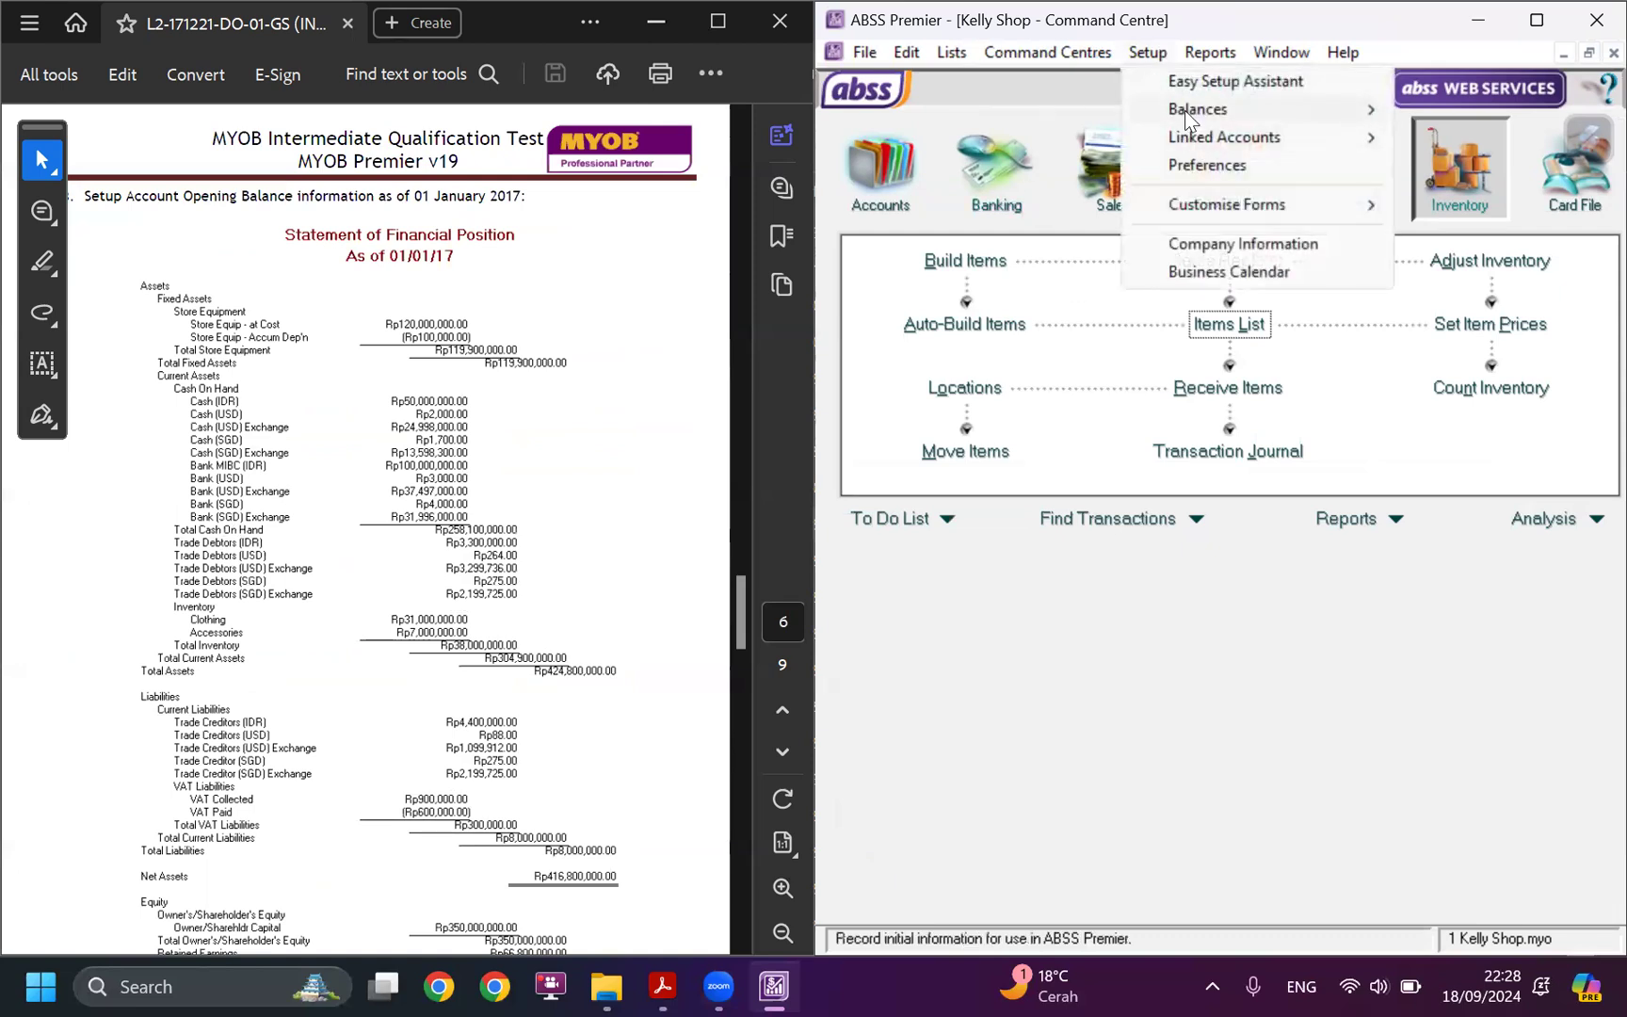
mouse_move(1180, 109)
click(1000, 111)
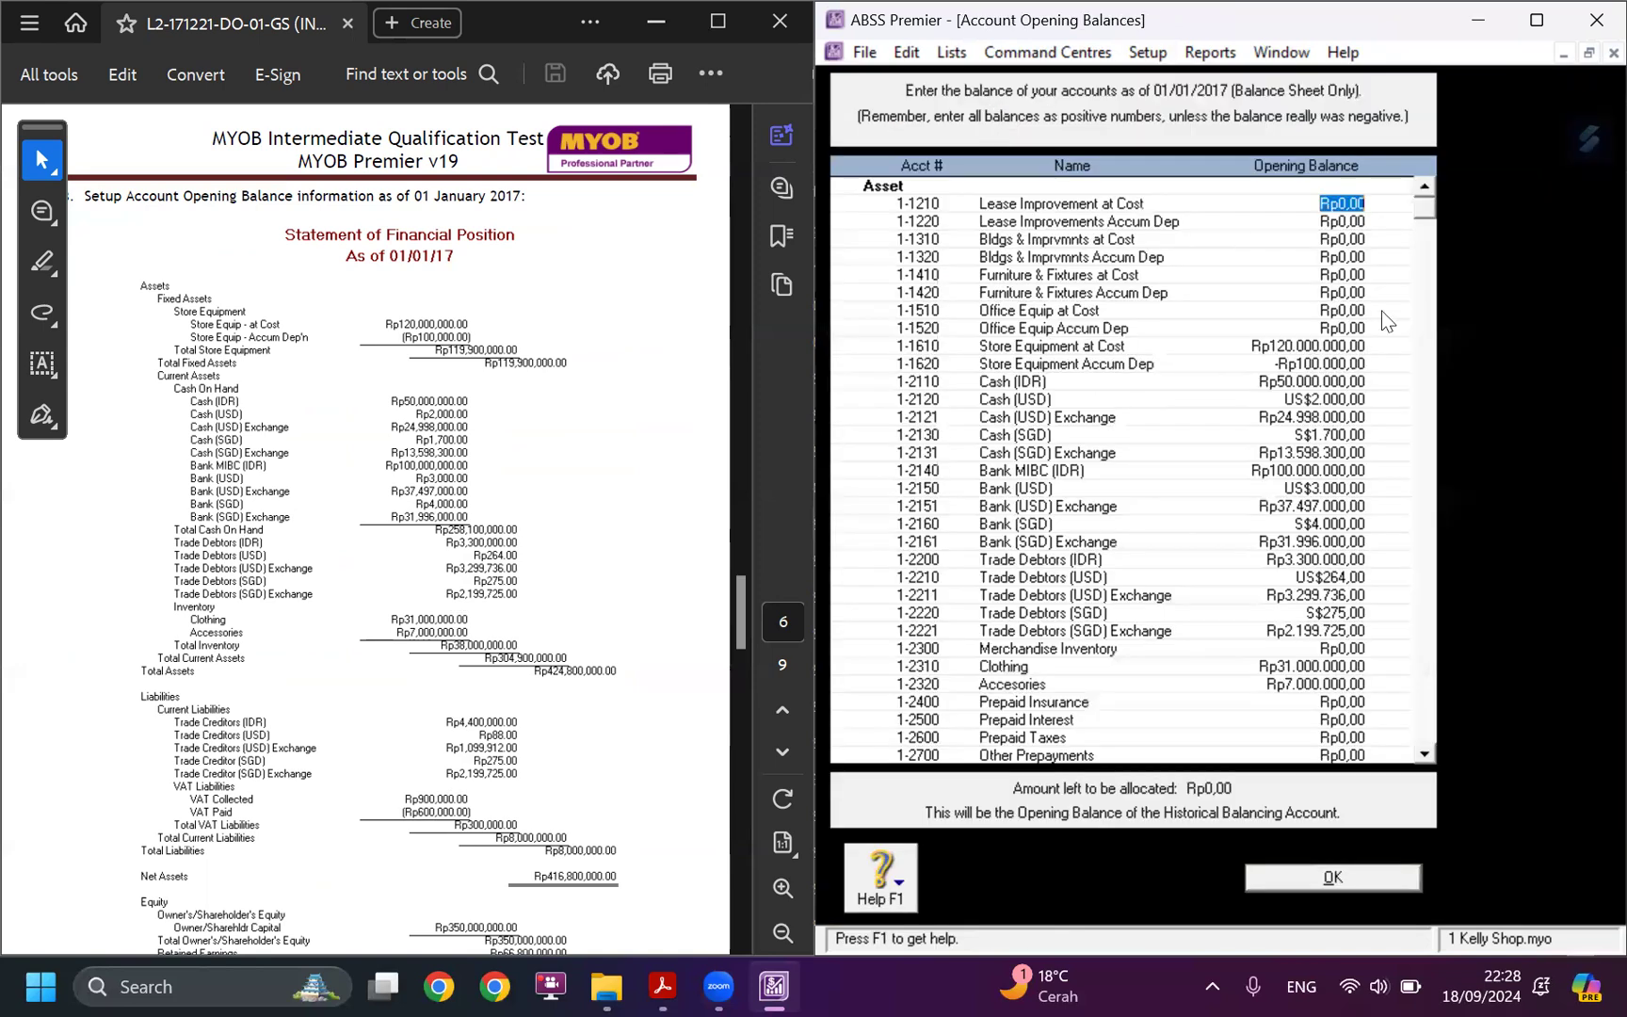
scroll(1400, 341, down, 4)
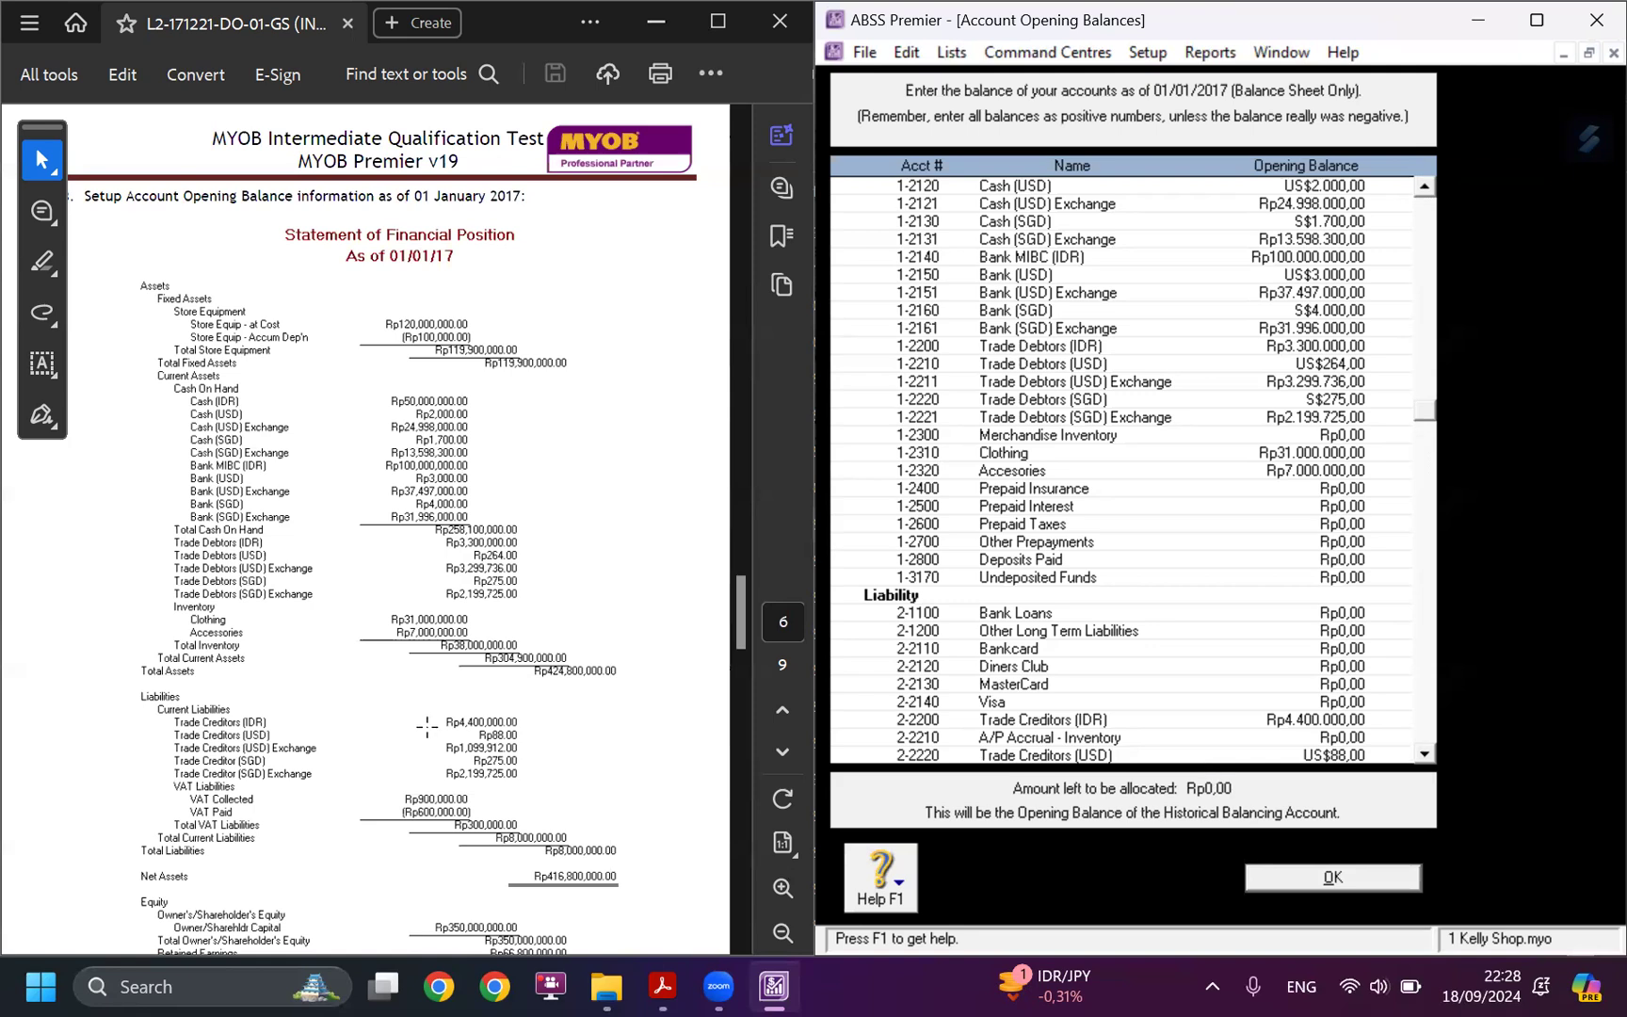
scroll(423, 718, down, 5)
scroll(424, 717, down, 5)
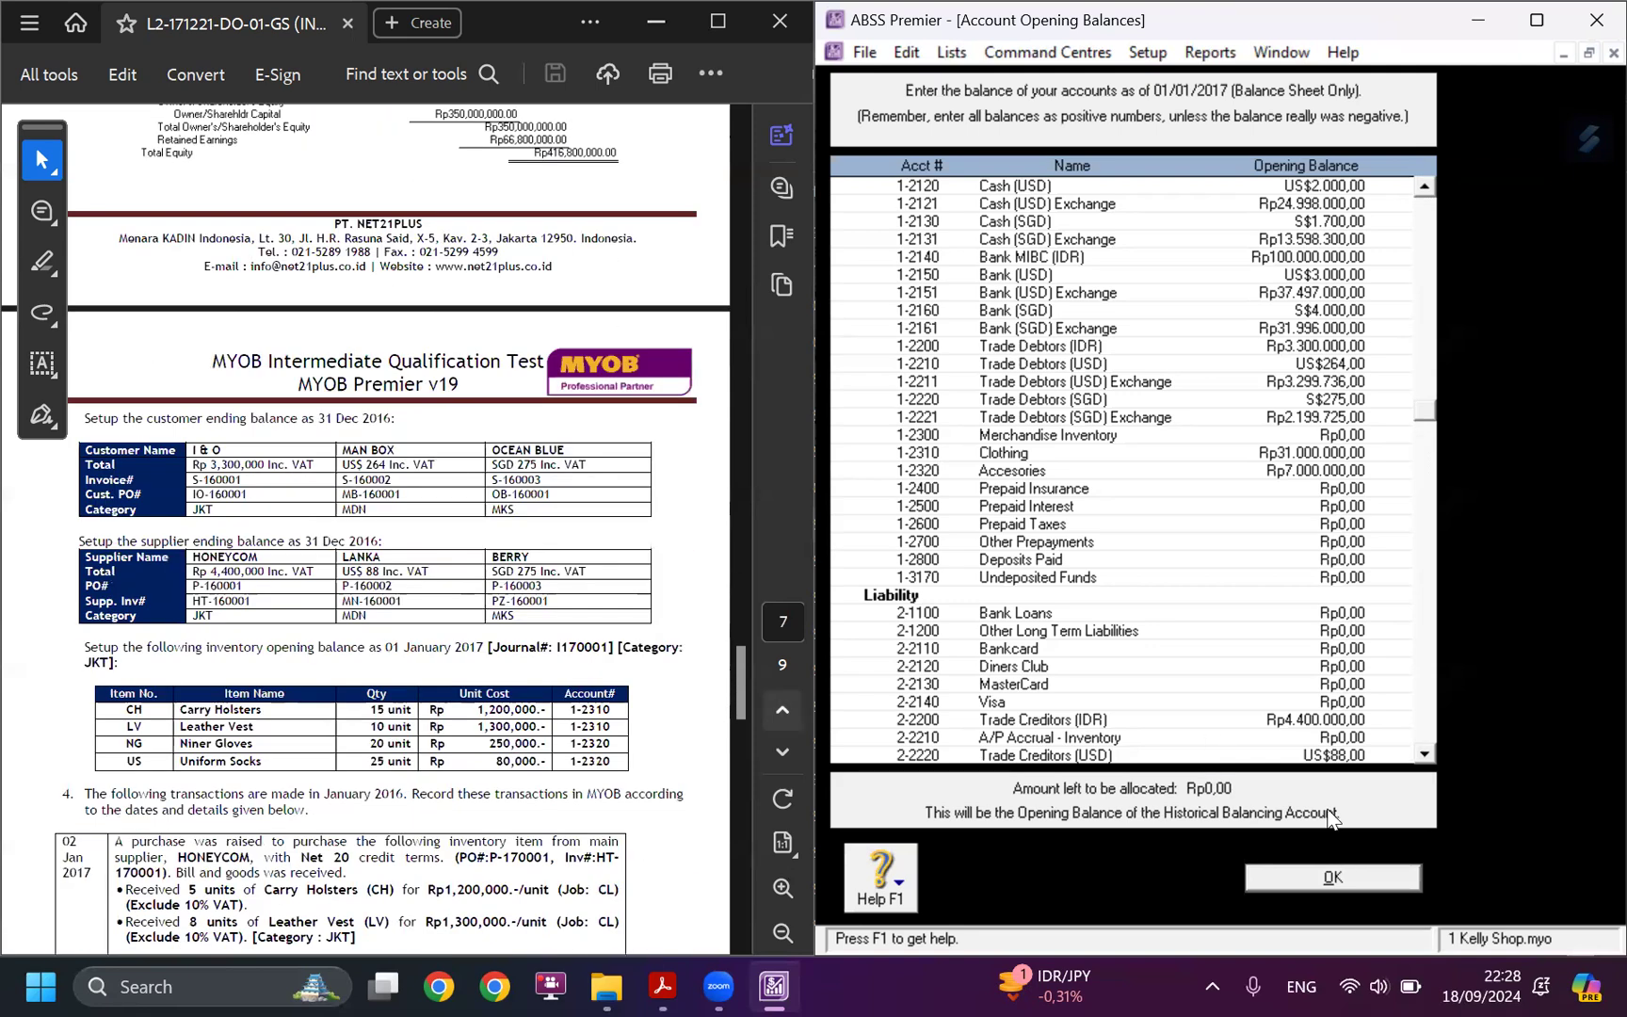
click(1332, 875)
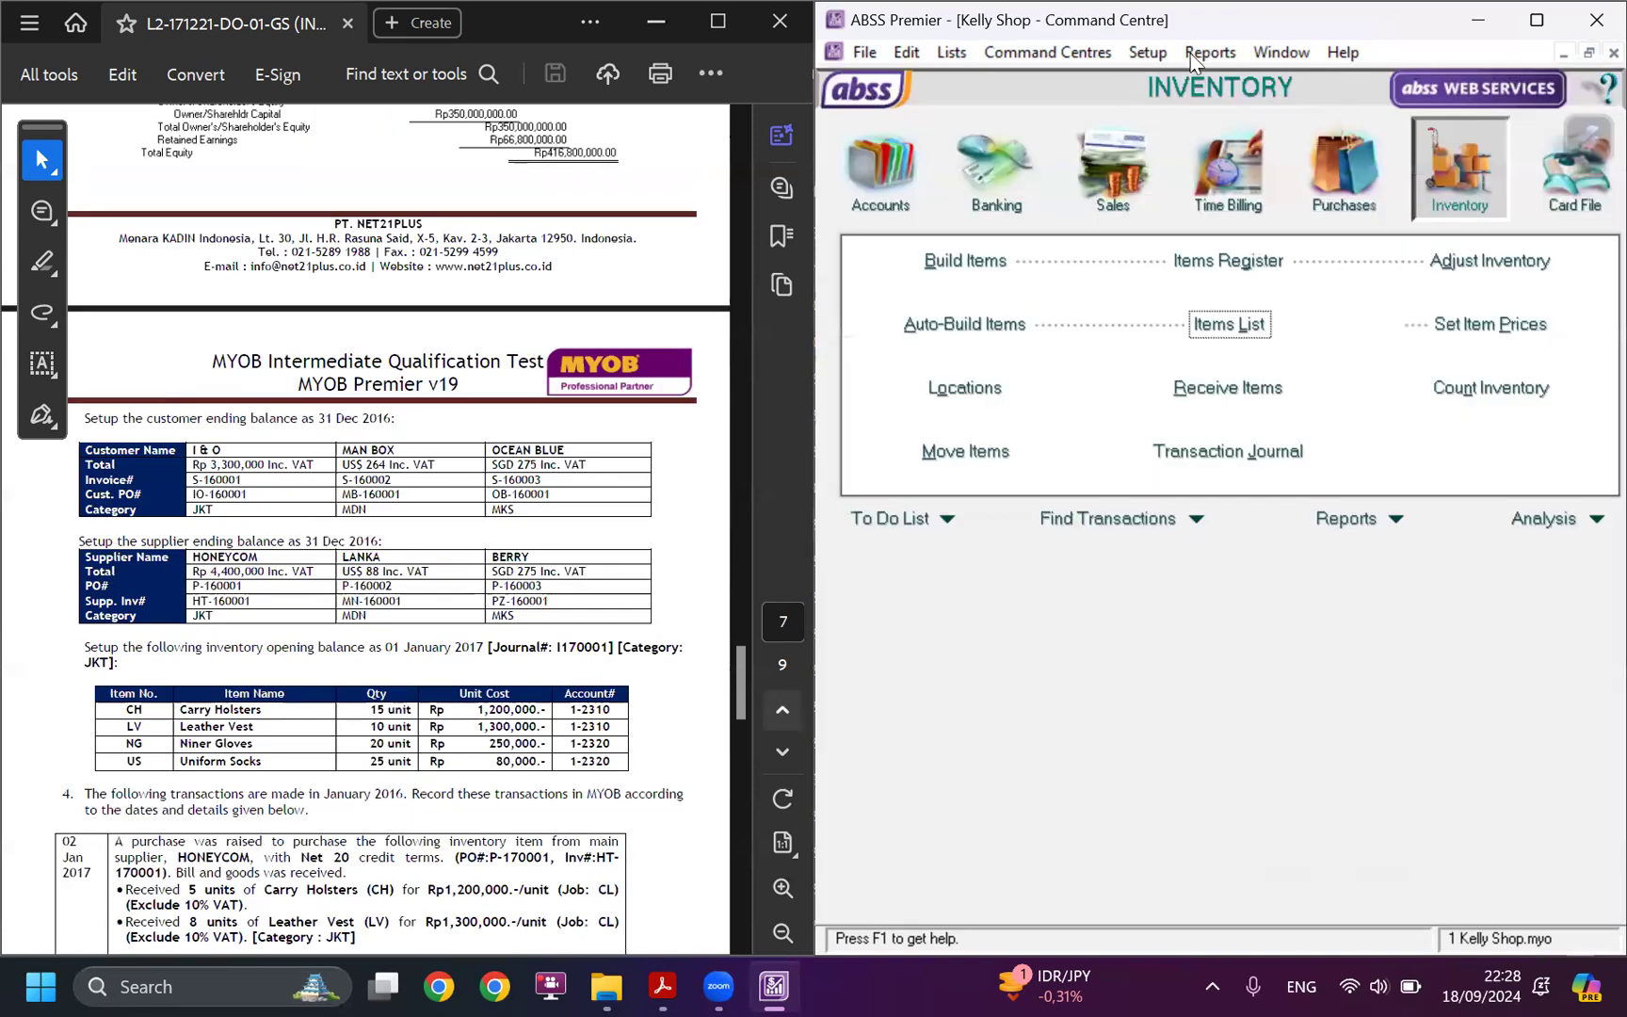
Review the customer balances summary in IDR, SGD and USD against the case study's customer ending balances.
click(1160, 56)
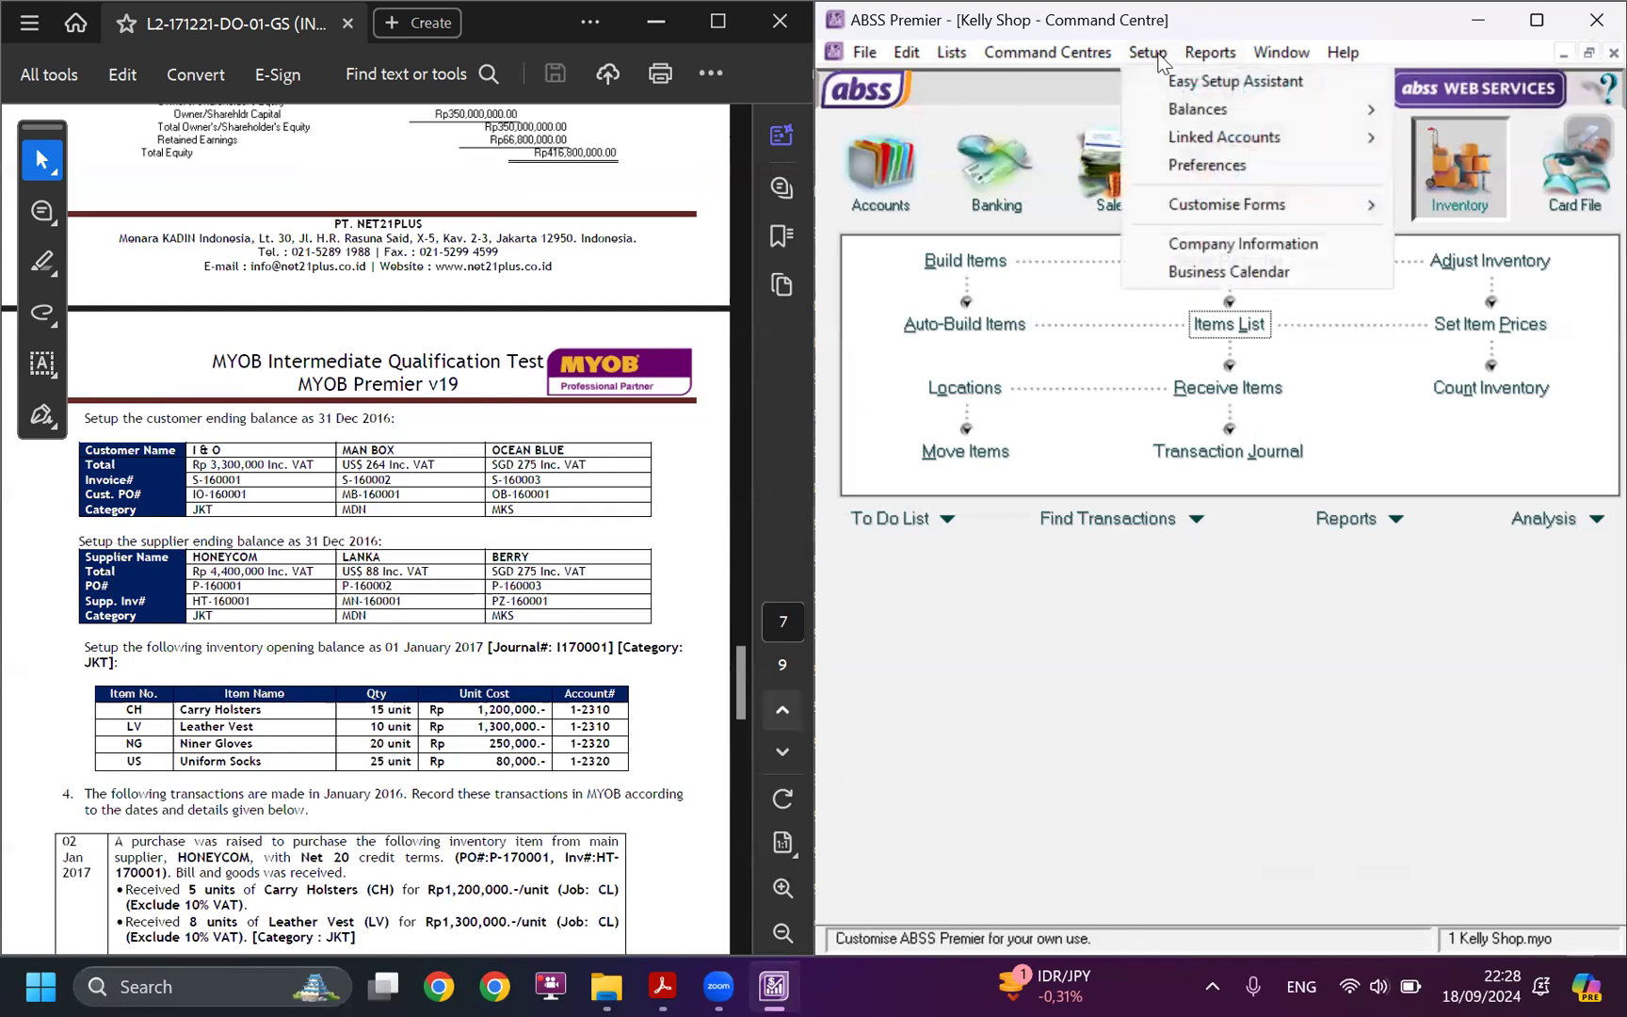
mouse_move(1203, 107)
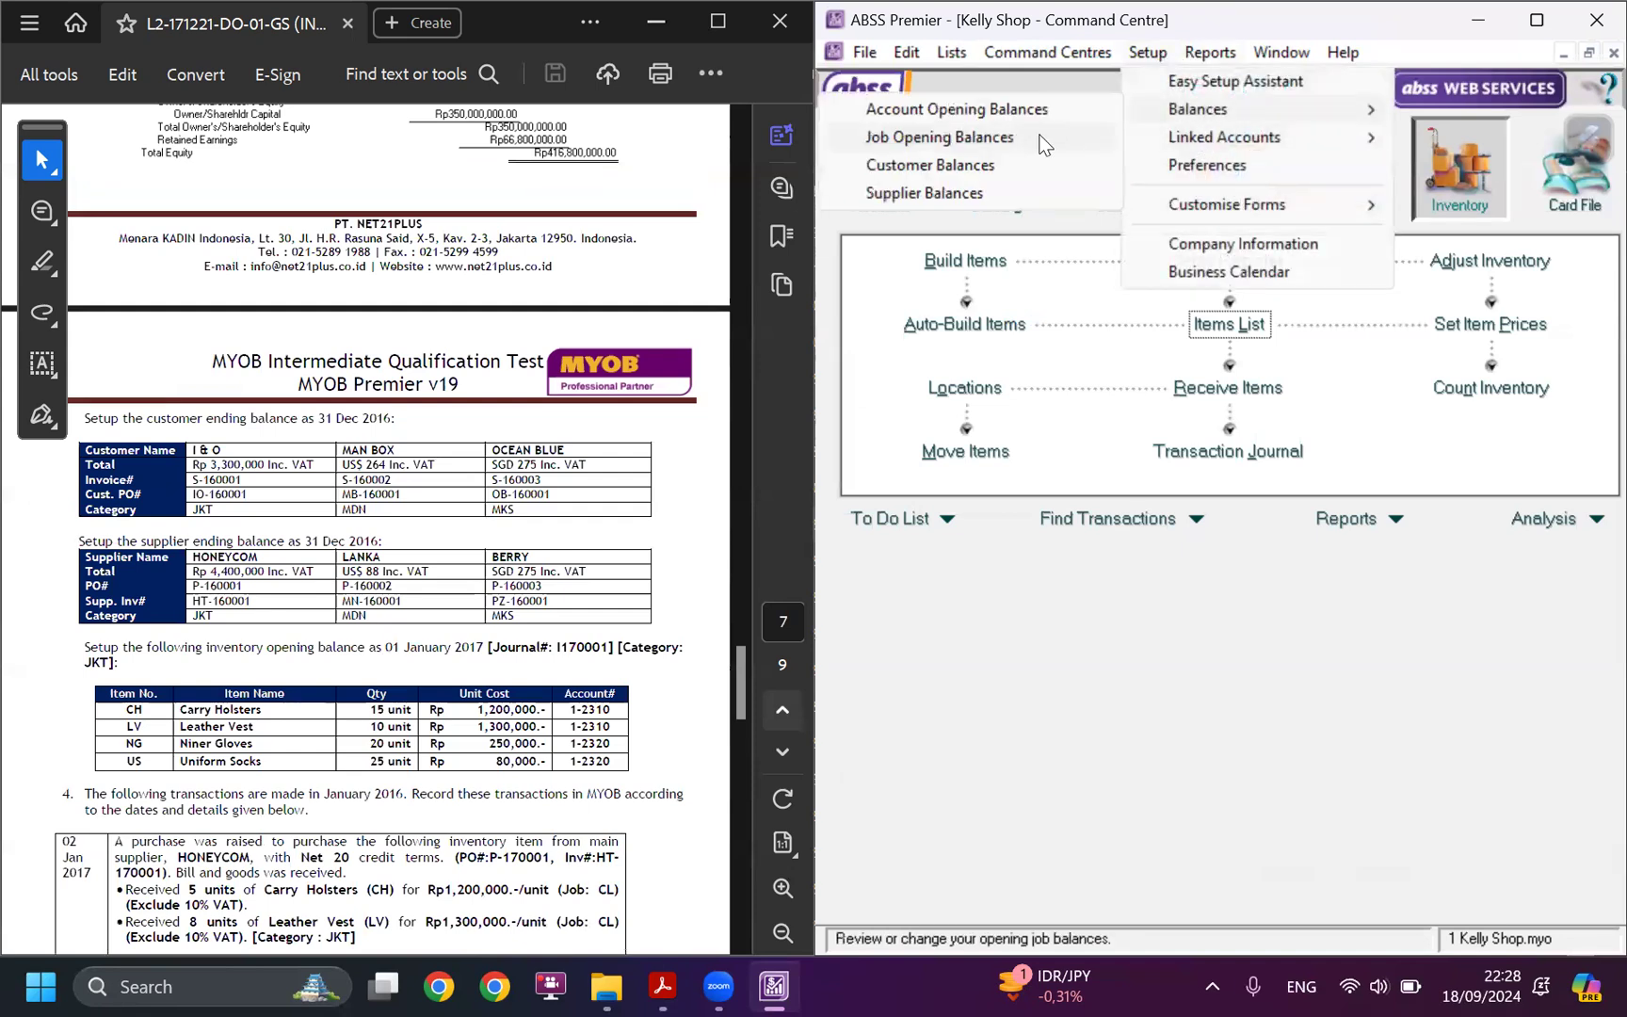
click(954, 165)
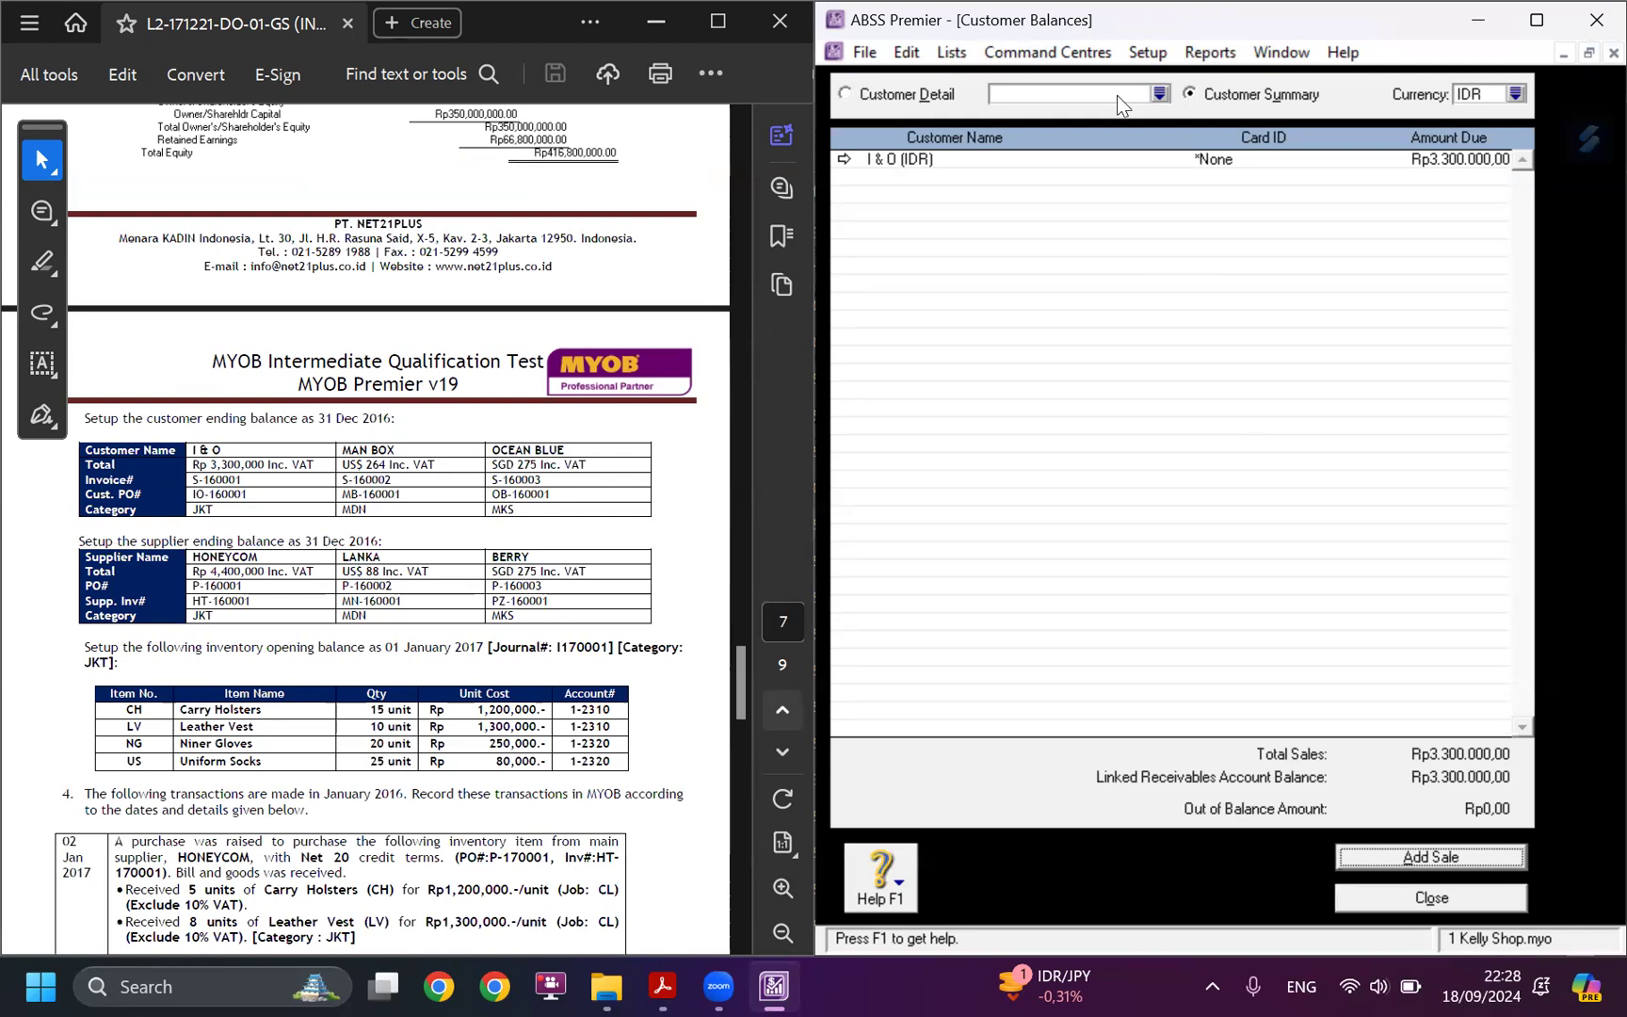
click(1516, 94)
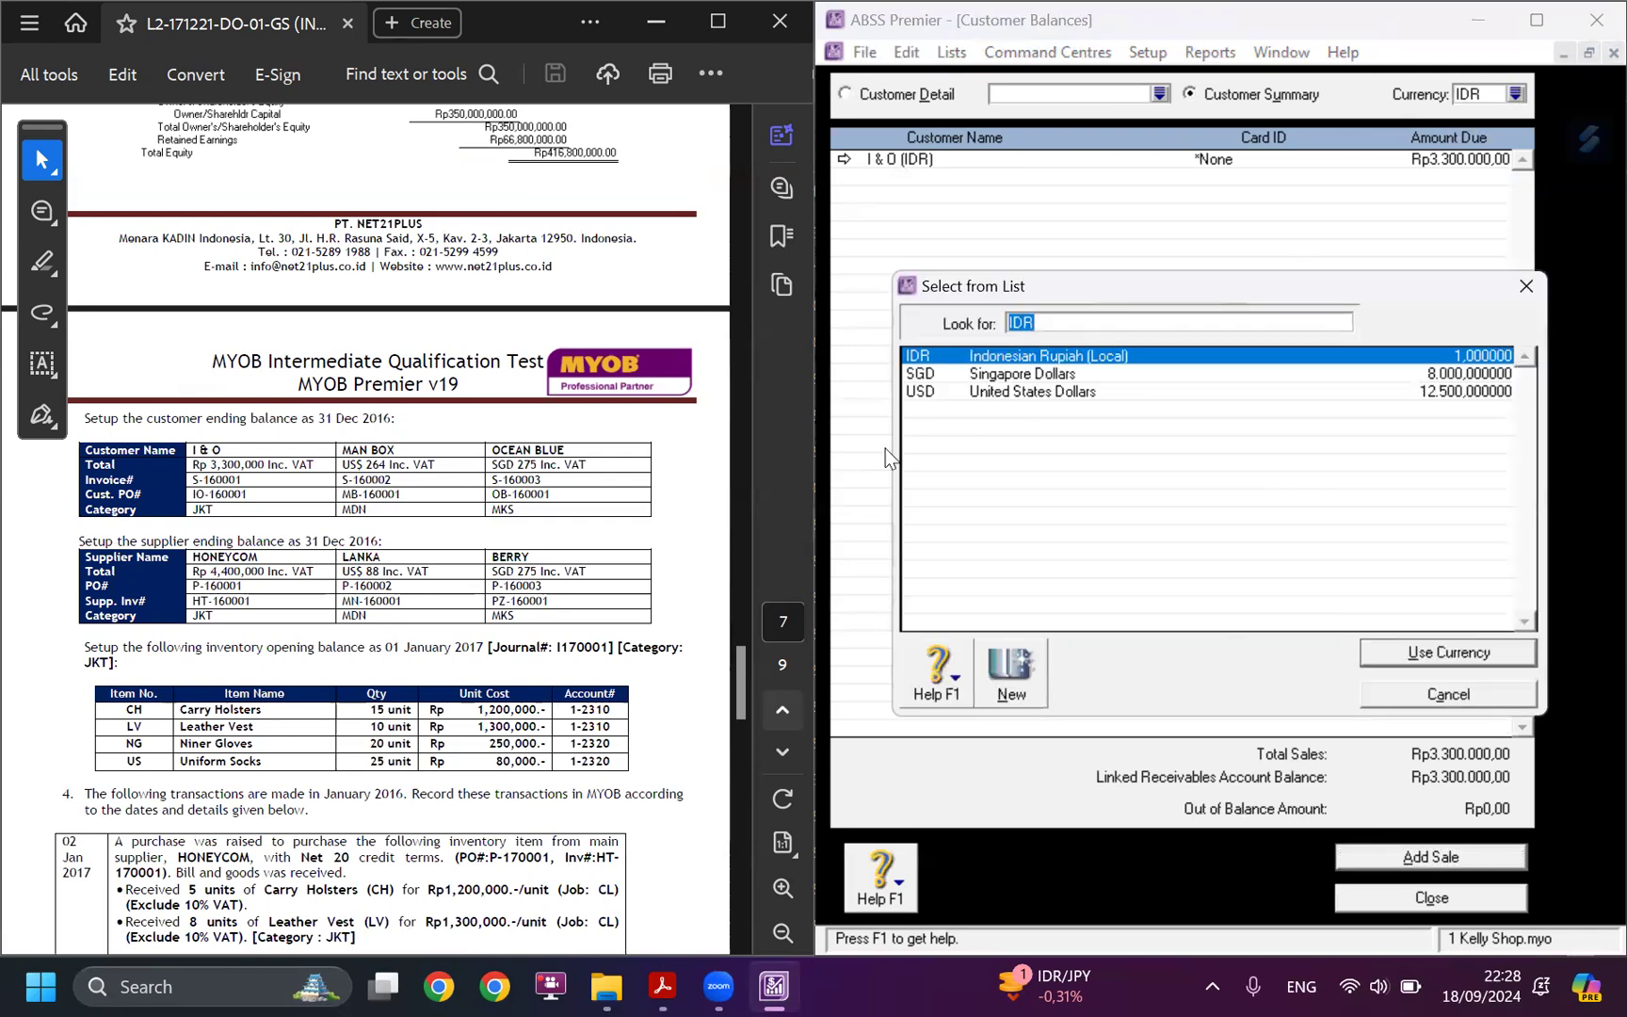
text(SGD)
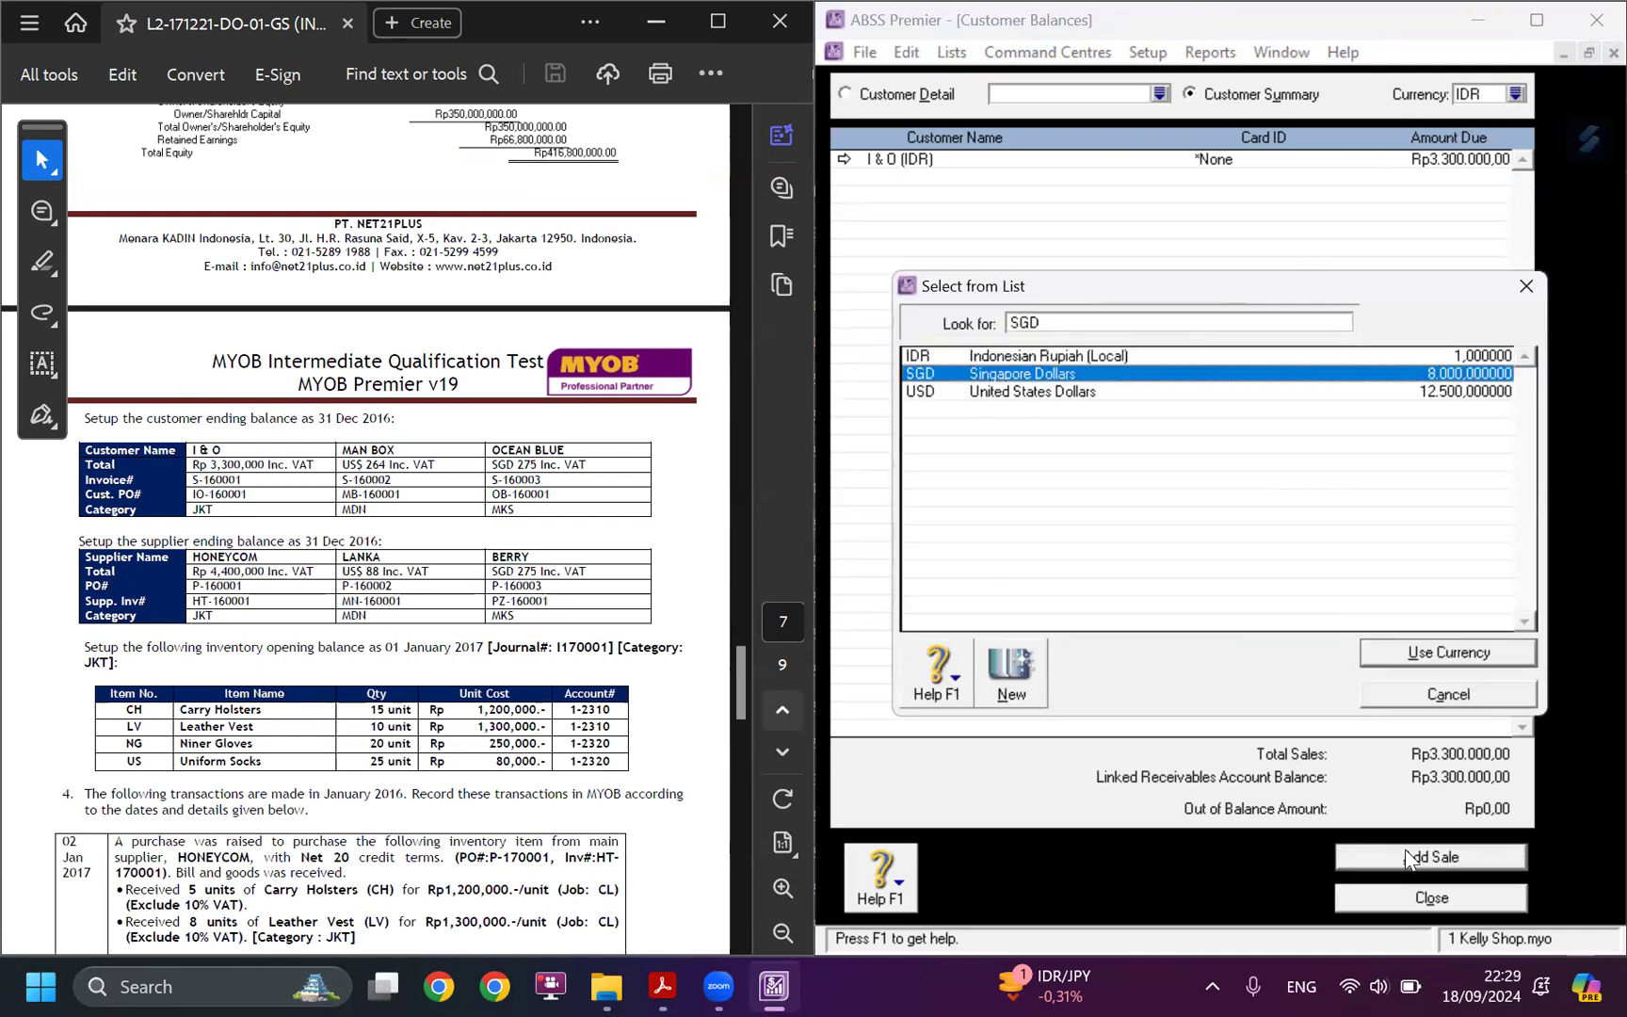
click(1385, 645)
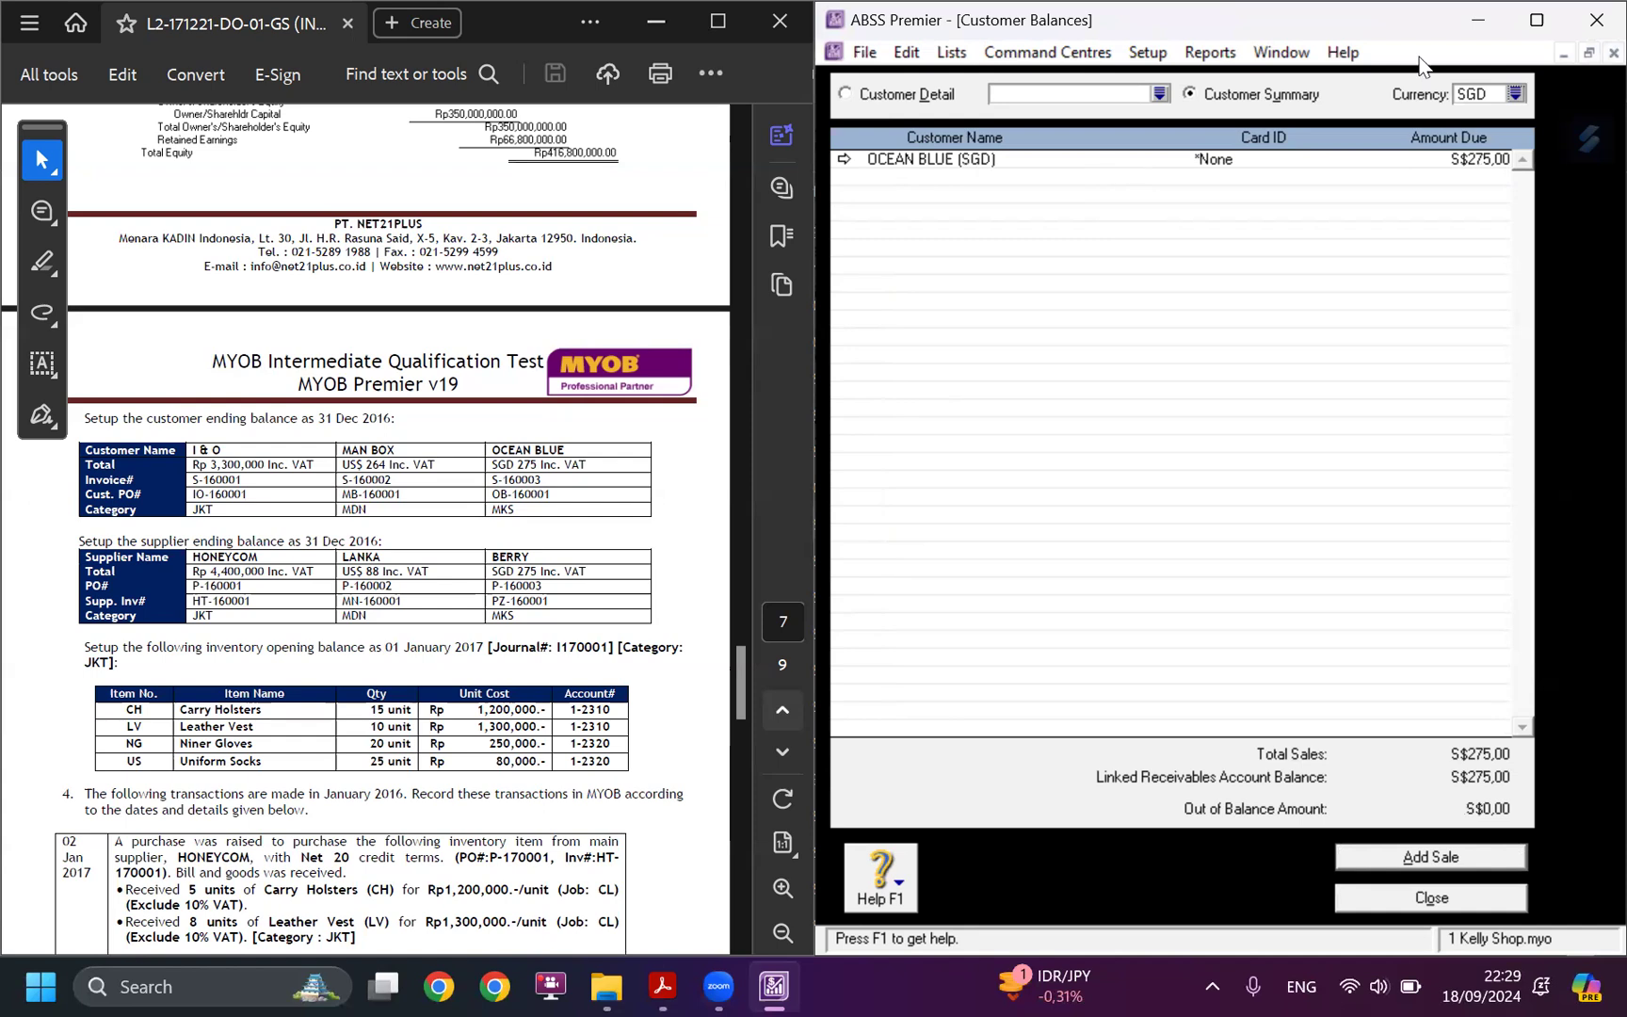
click(1486, 98)
click(1515, 94)
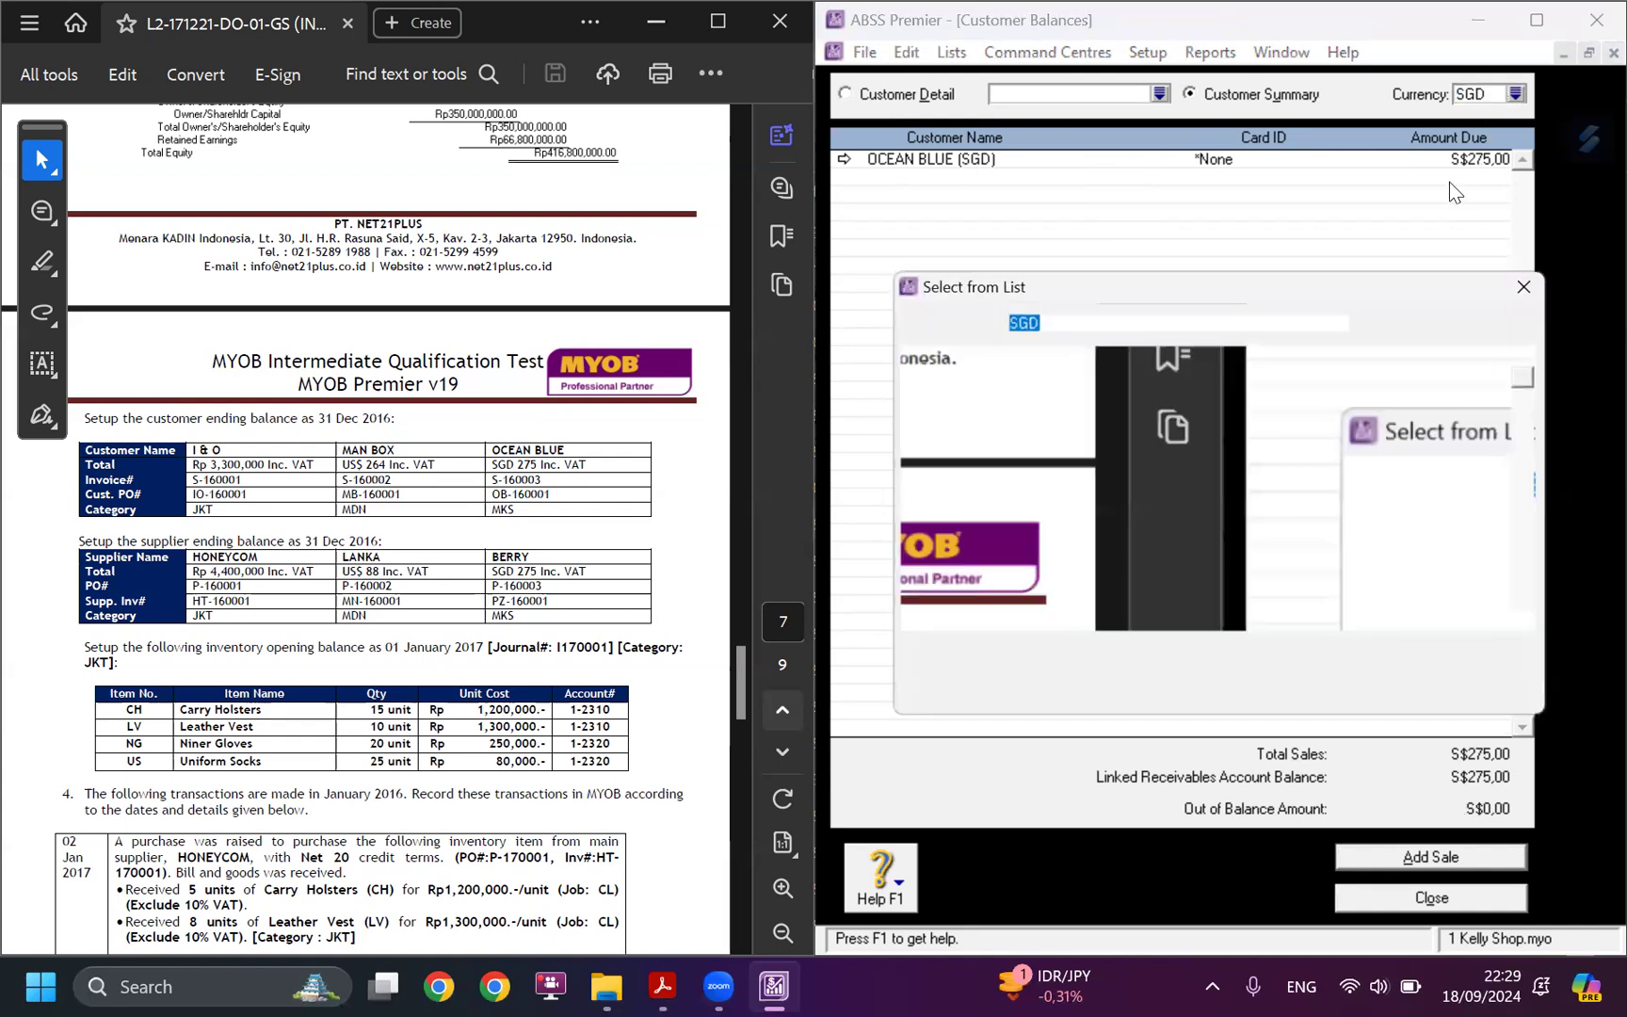
text(USD)
click(1403, 653)
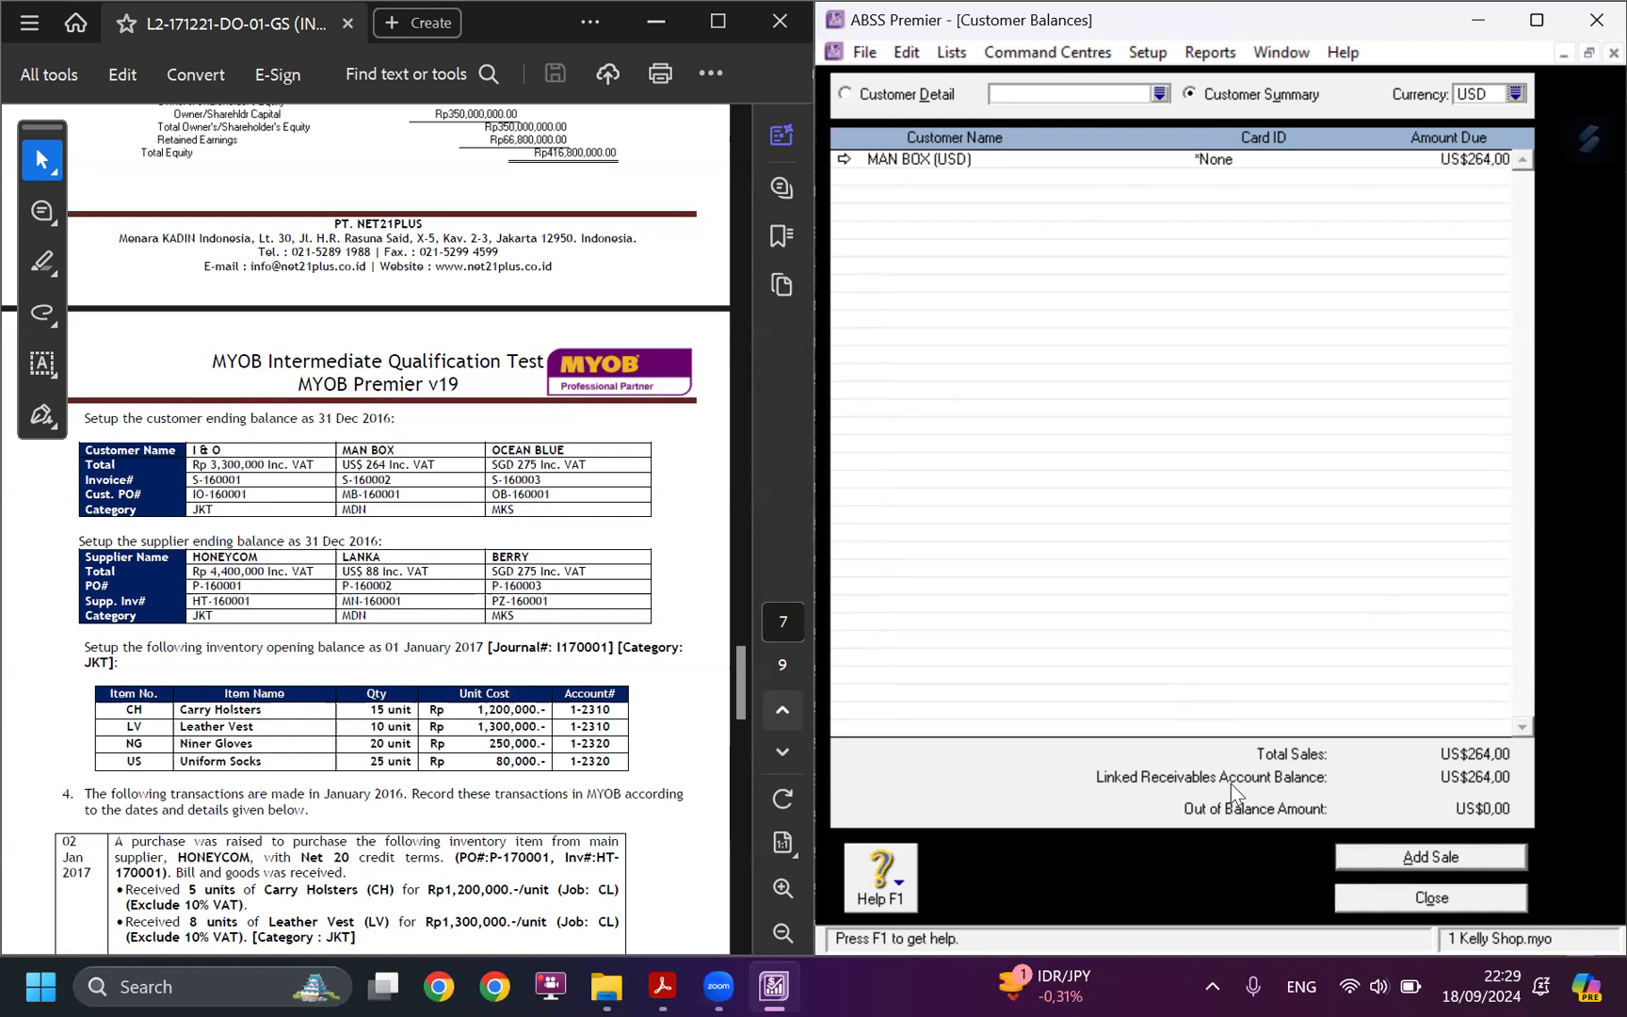
Review the supplier balances summary in IDR, SGD and USD against the case study's supplier ending balances.
click(1147, 52)
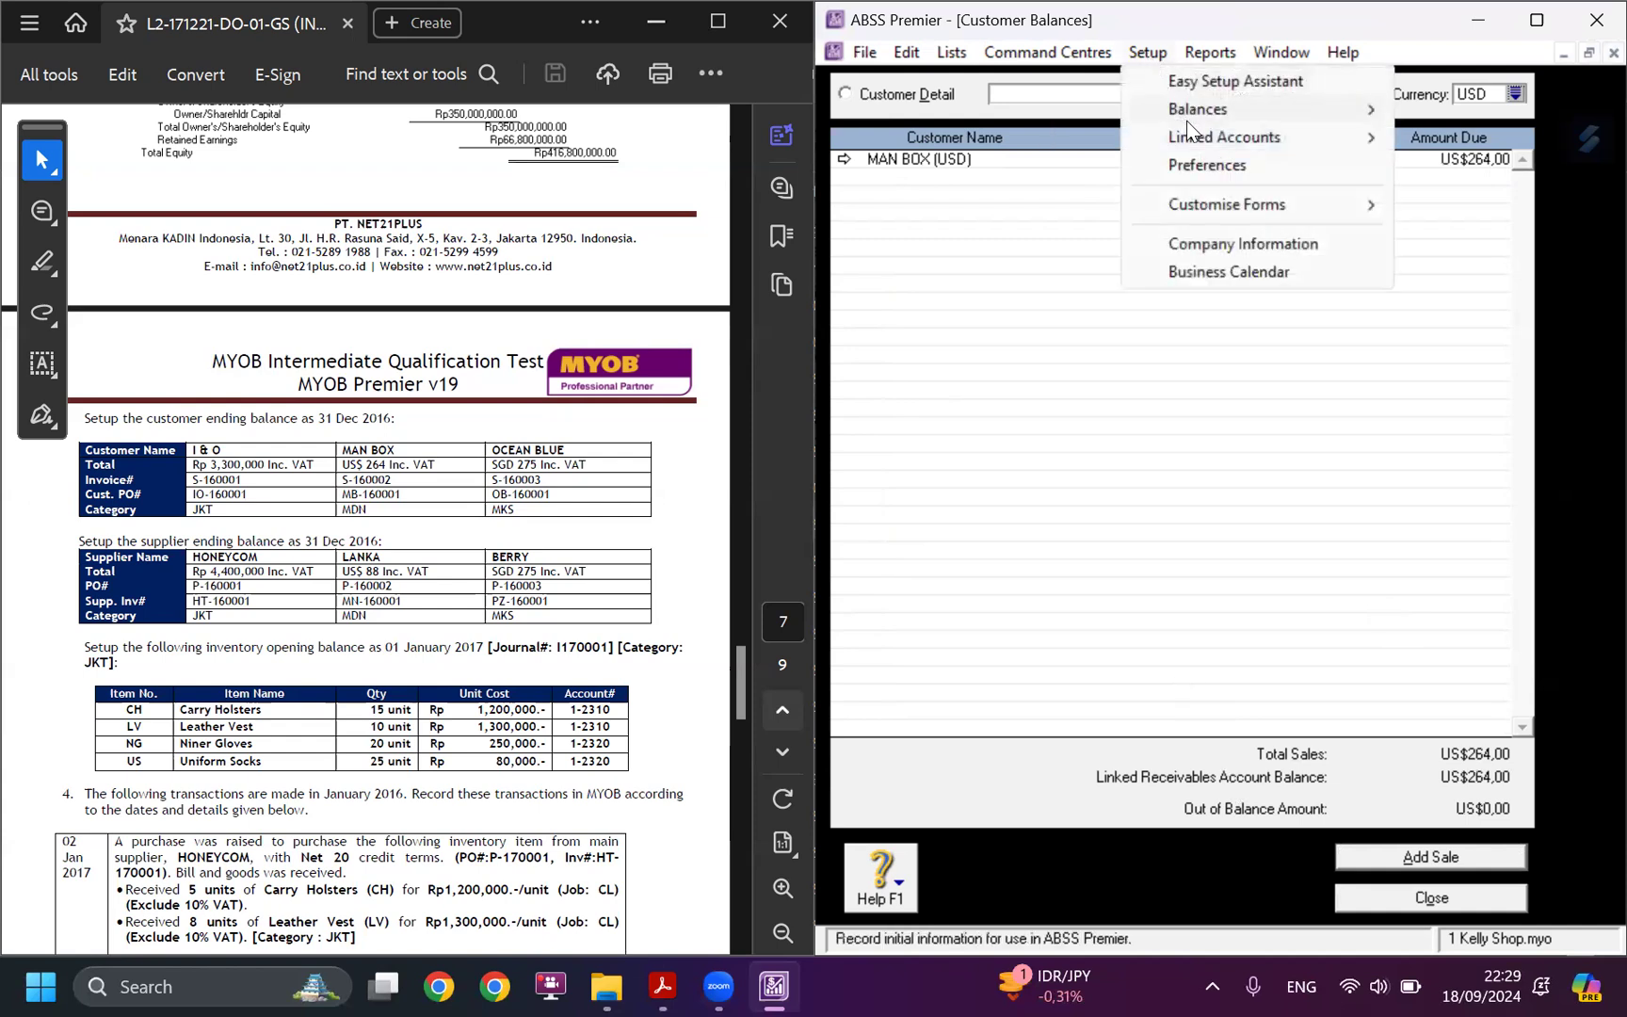
mouse_move(1199, 110)
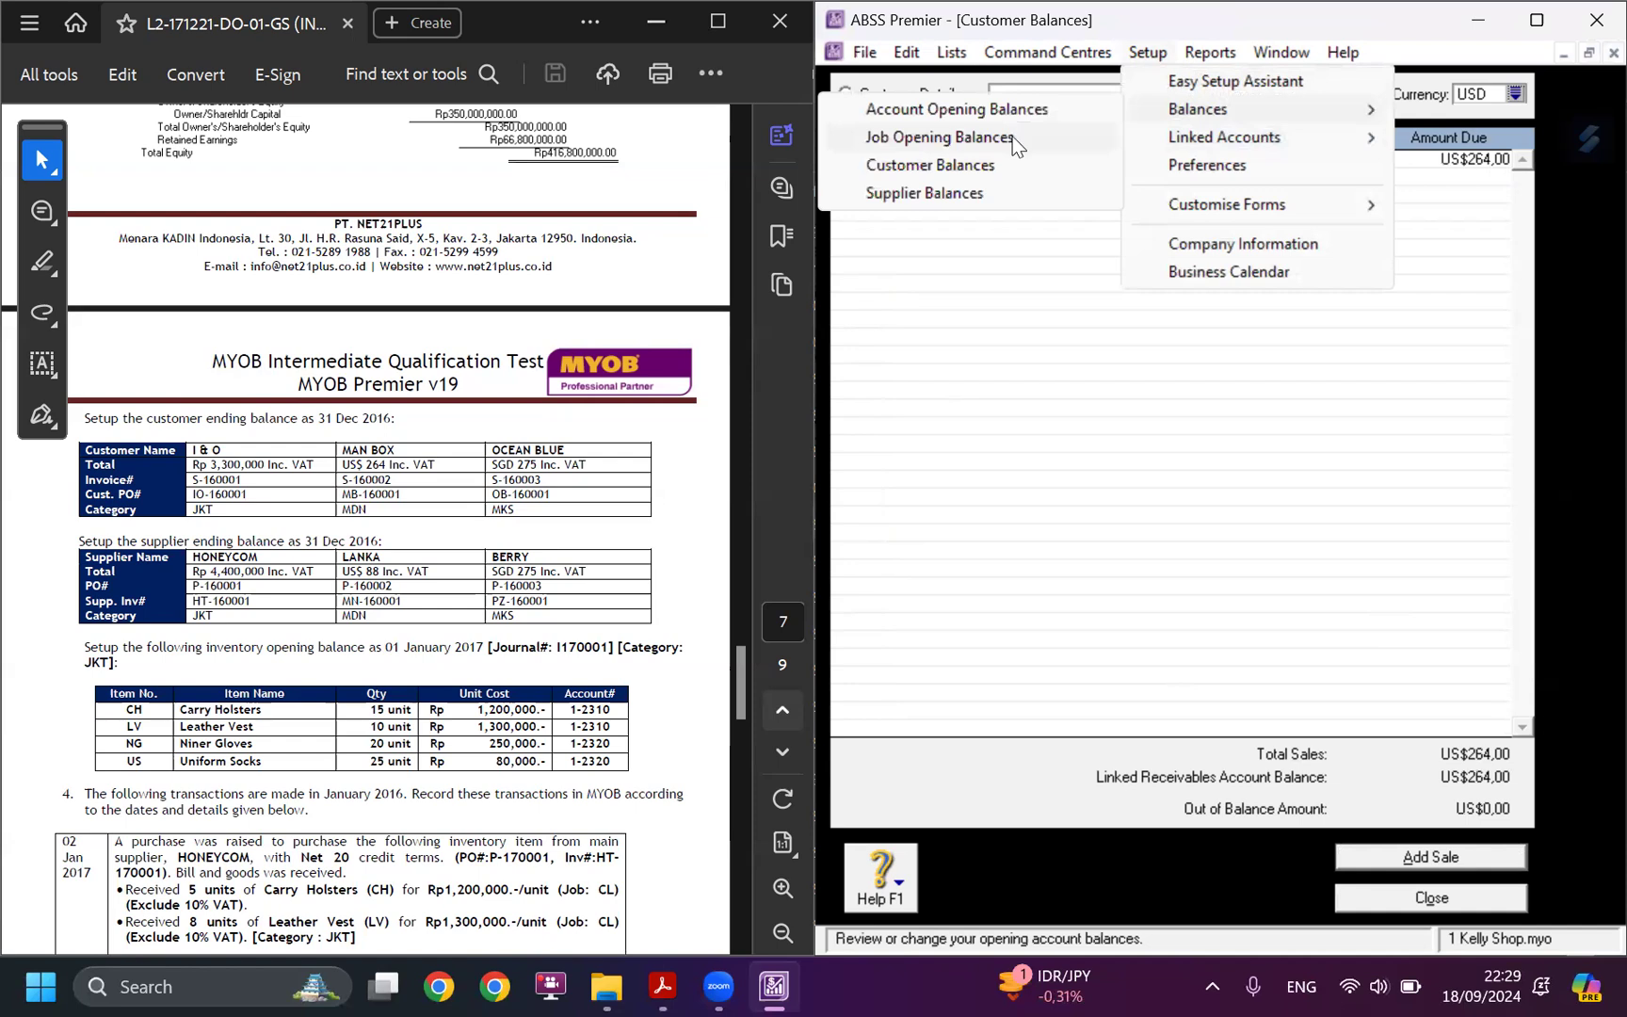
click(990, 195)
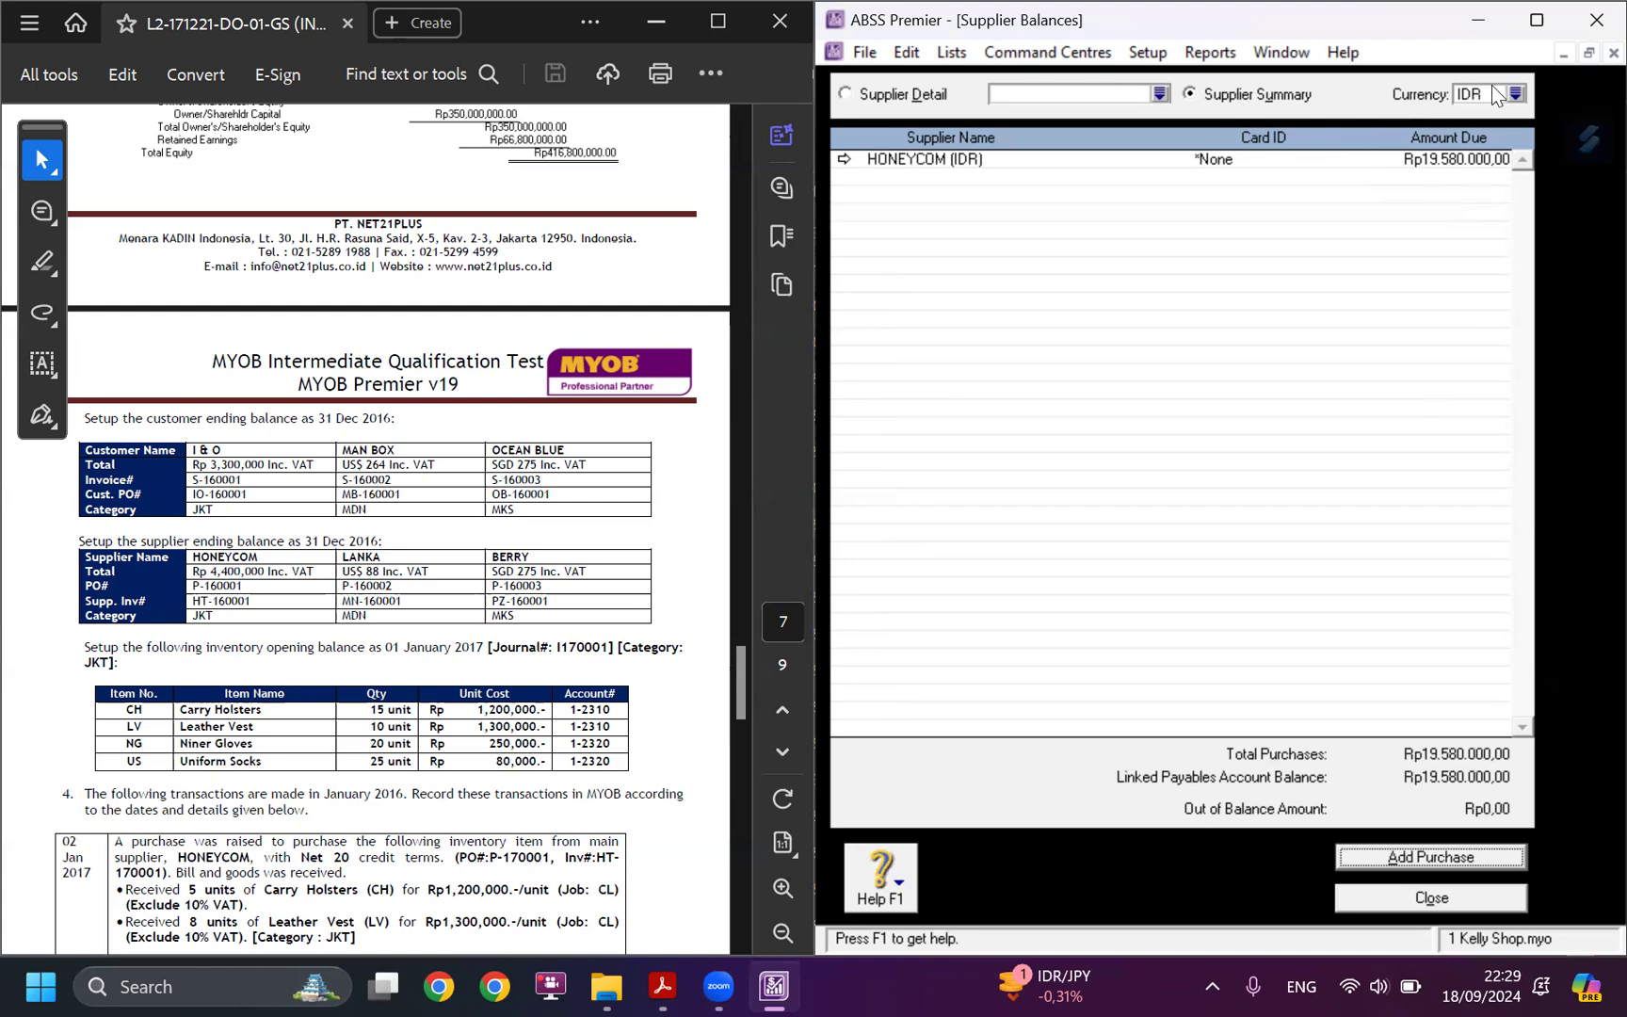
click(1514, 94)
click(1062, 375)
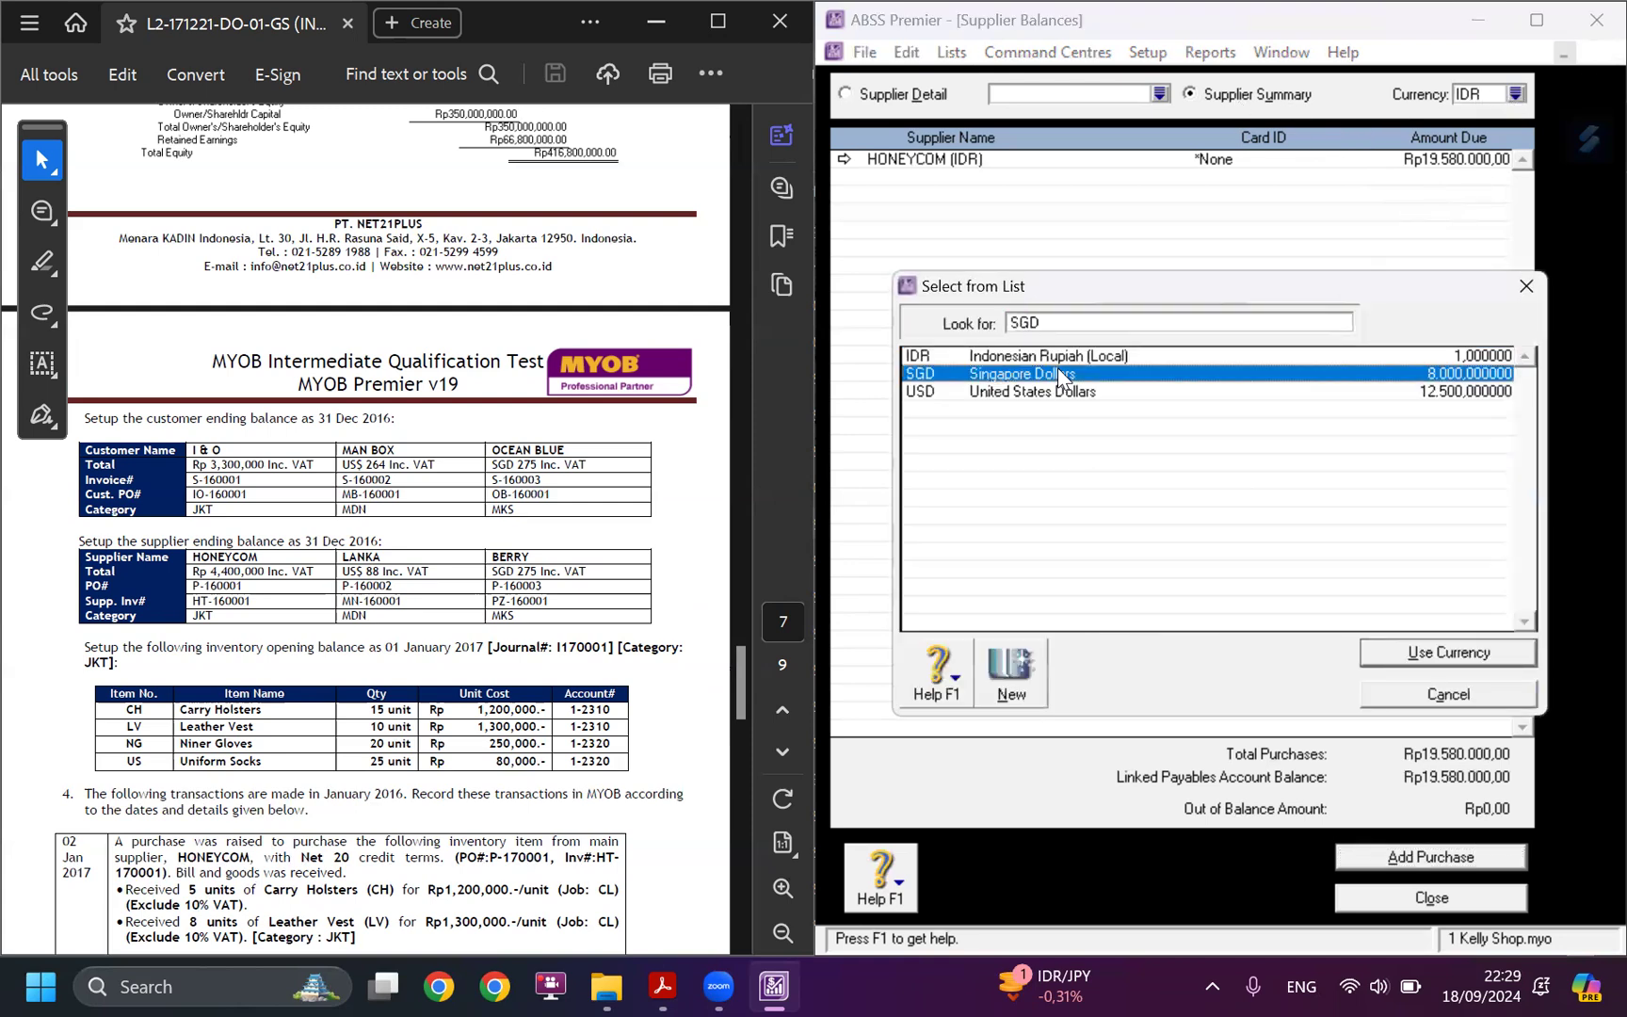
click(1429, 652)
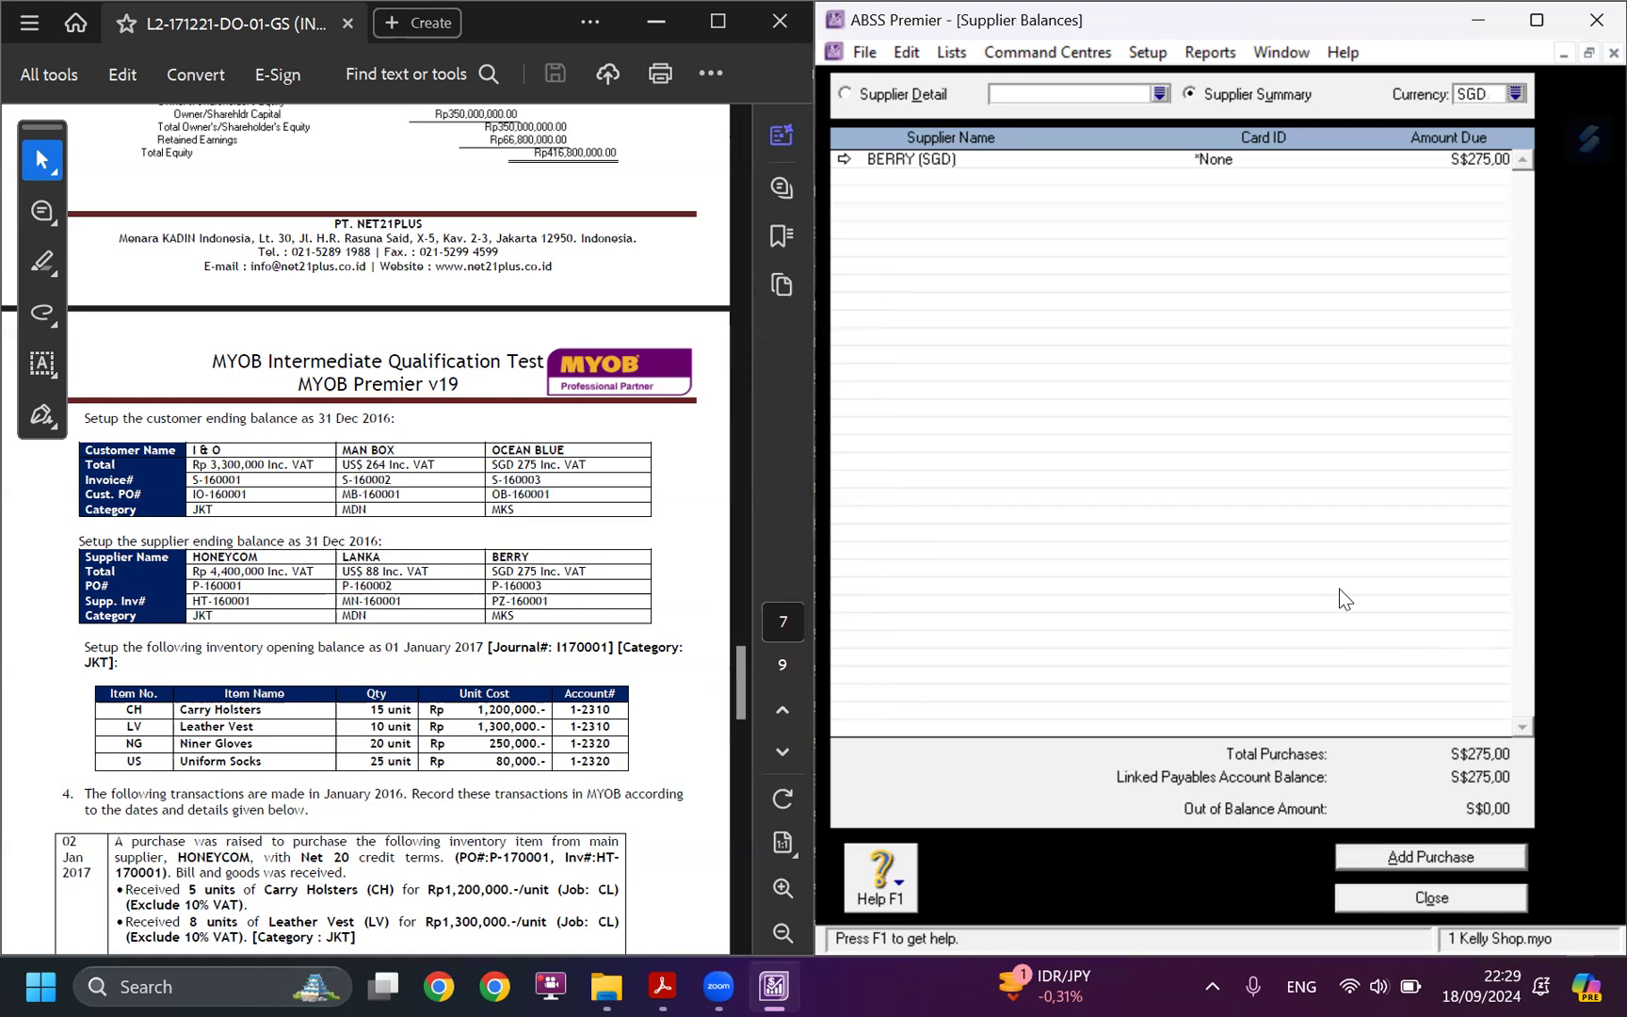
click(1469, 94)
click(1514, 95)
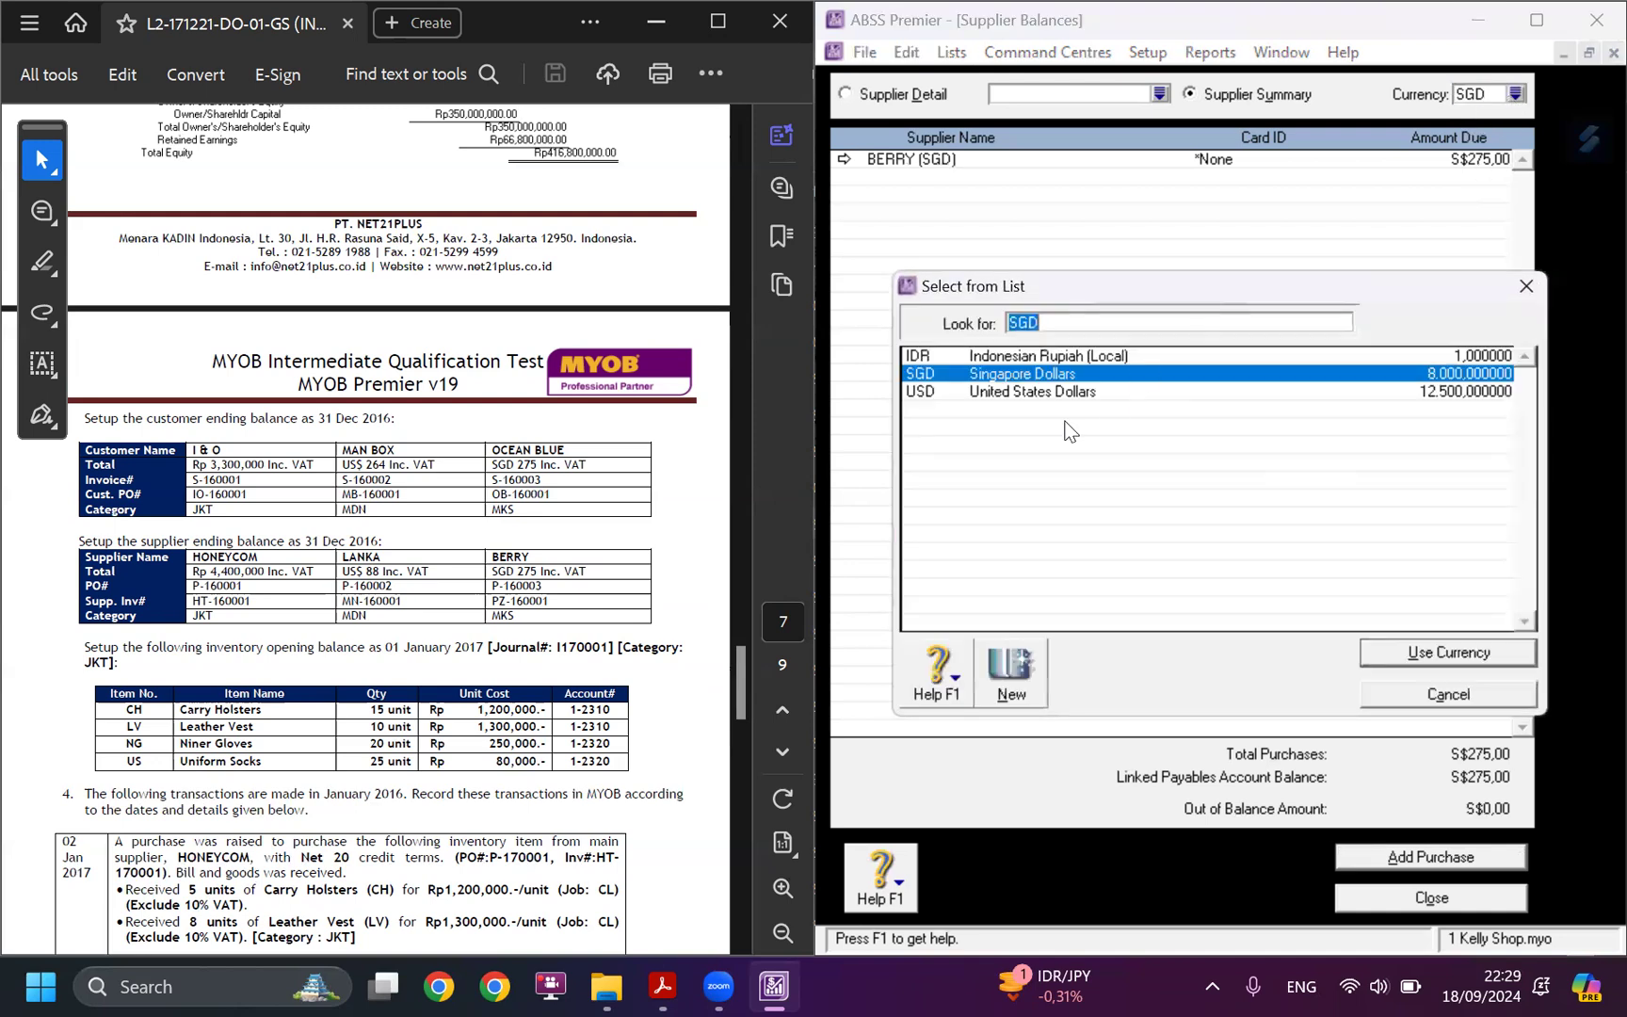
click(1059, 390)
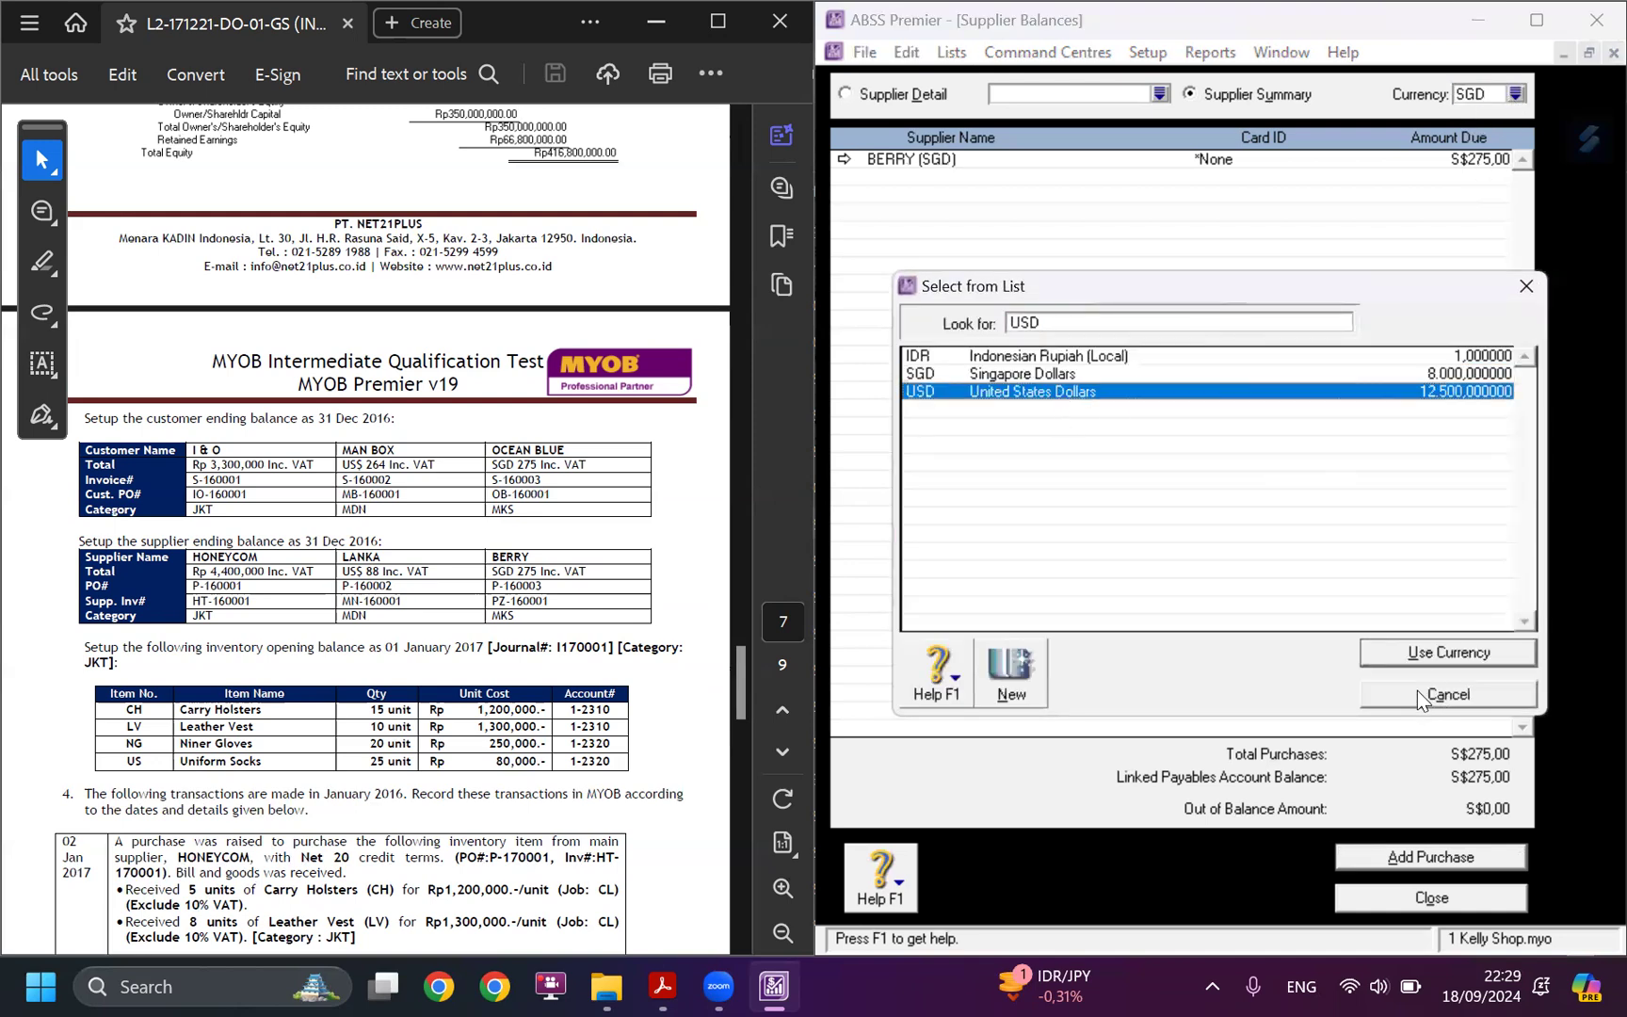
click(1419, 651)
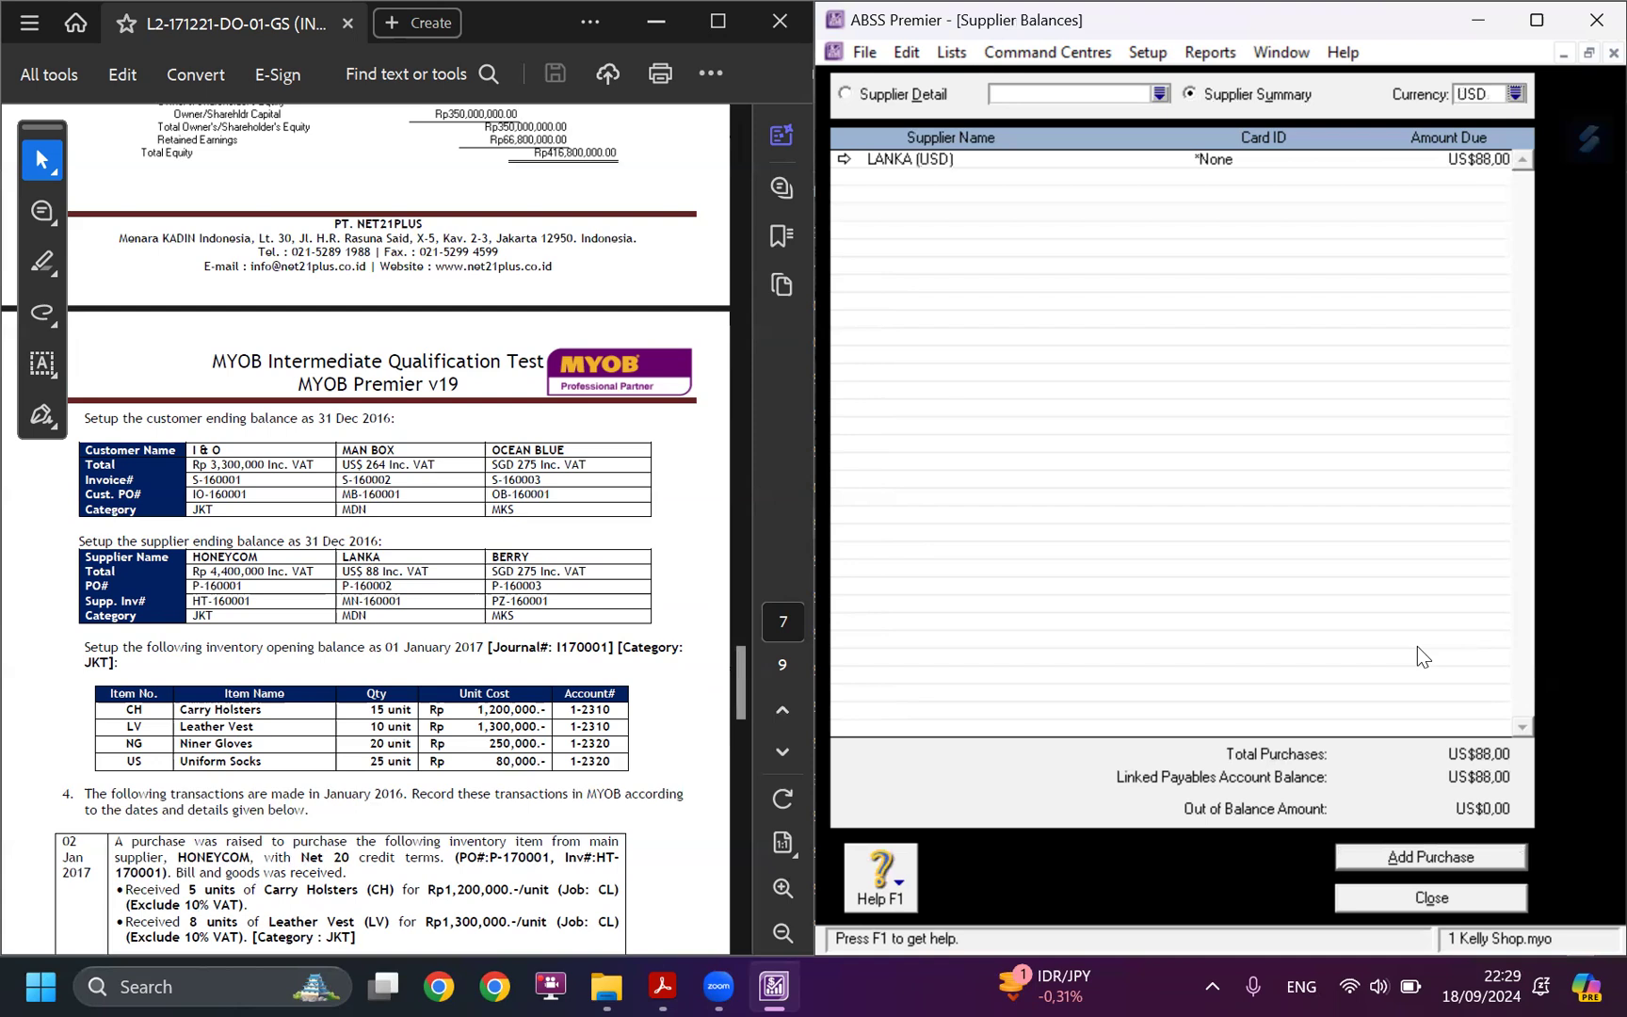
Close the supplier and customer balances and locate the case study's inventory opening balance as of 01 January 2017.
click(1431, 897)
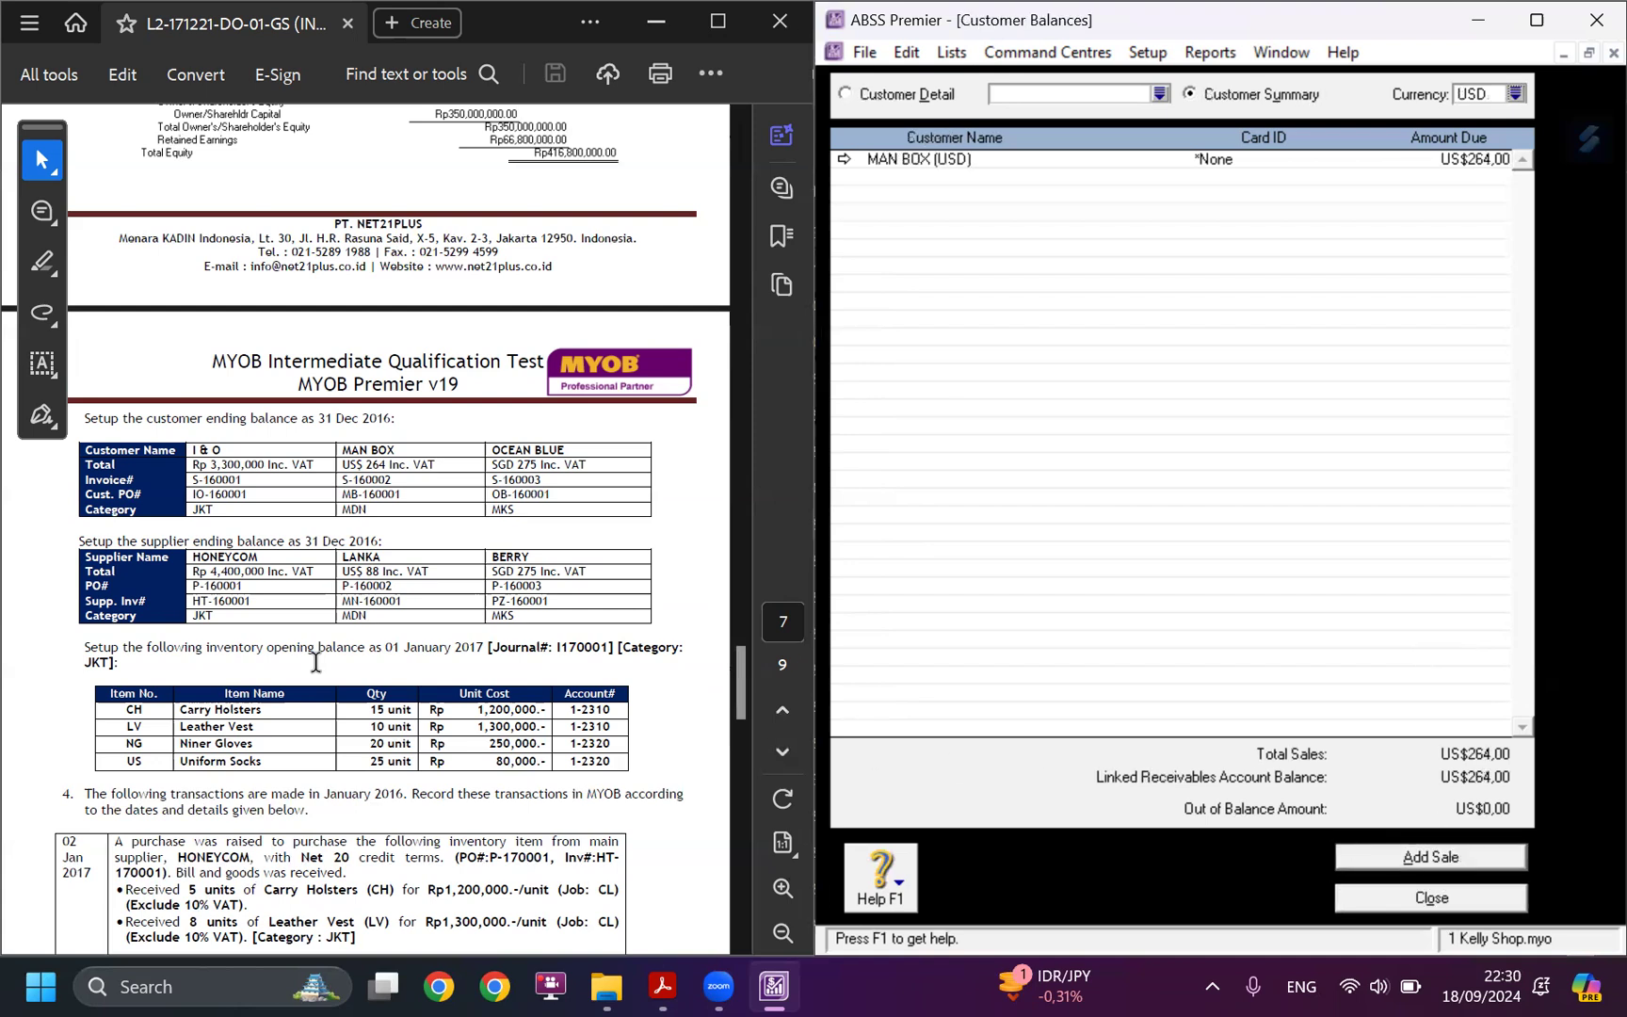
scroll(322, 661, down, 2)
scroll(322, 661, down, 1)
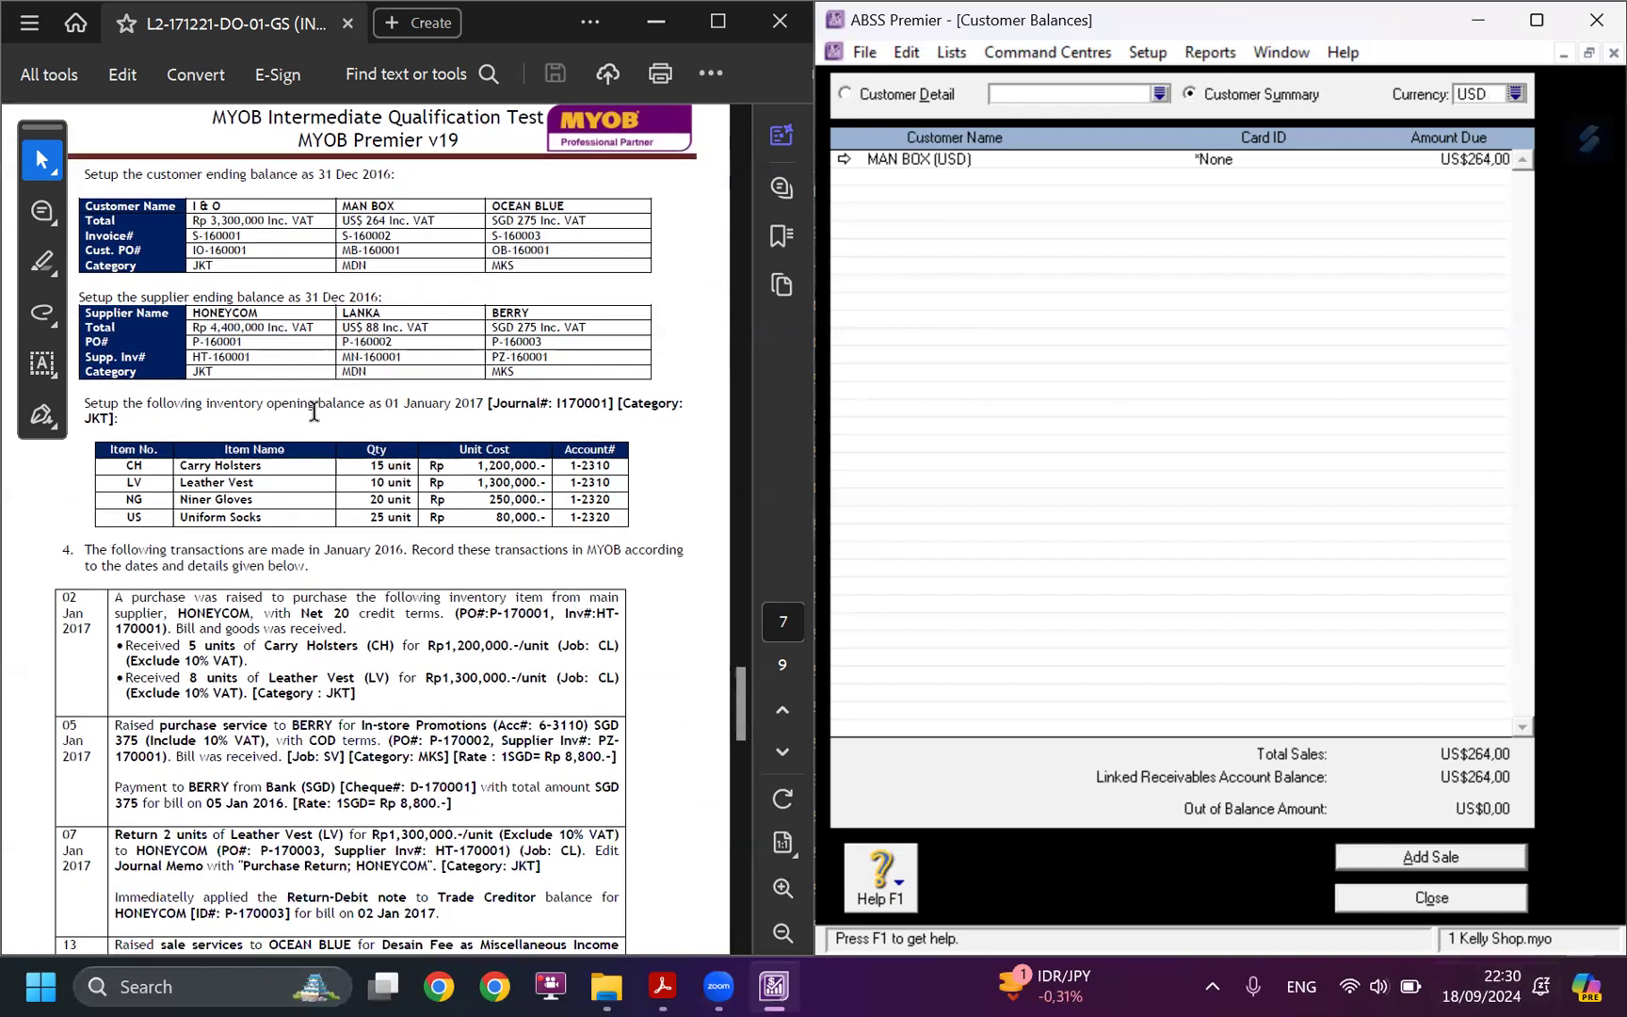
drag(268, 403, 541, 403)
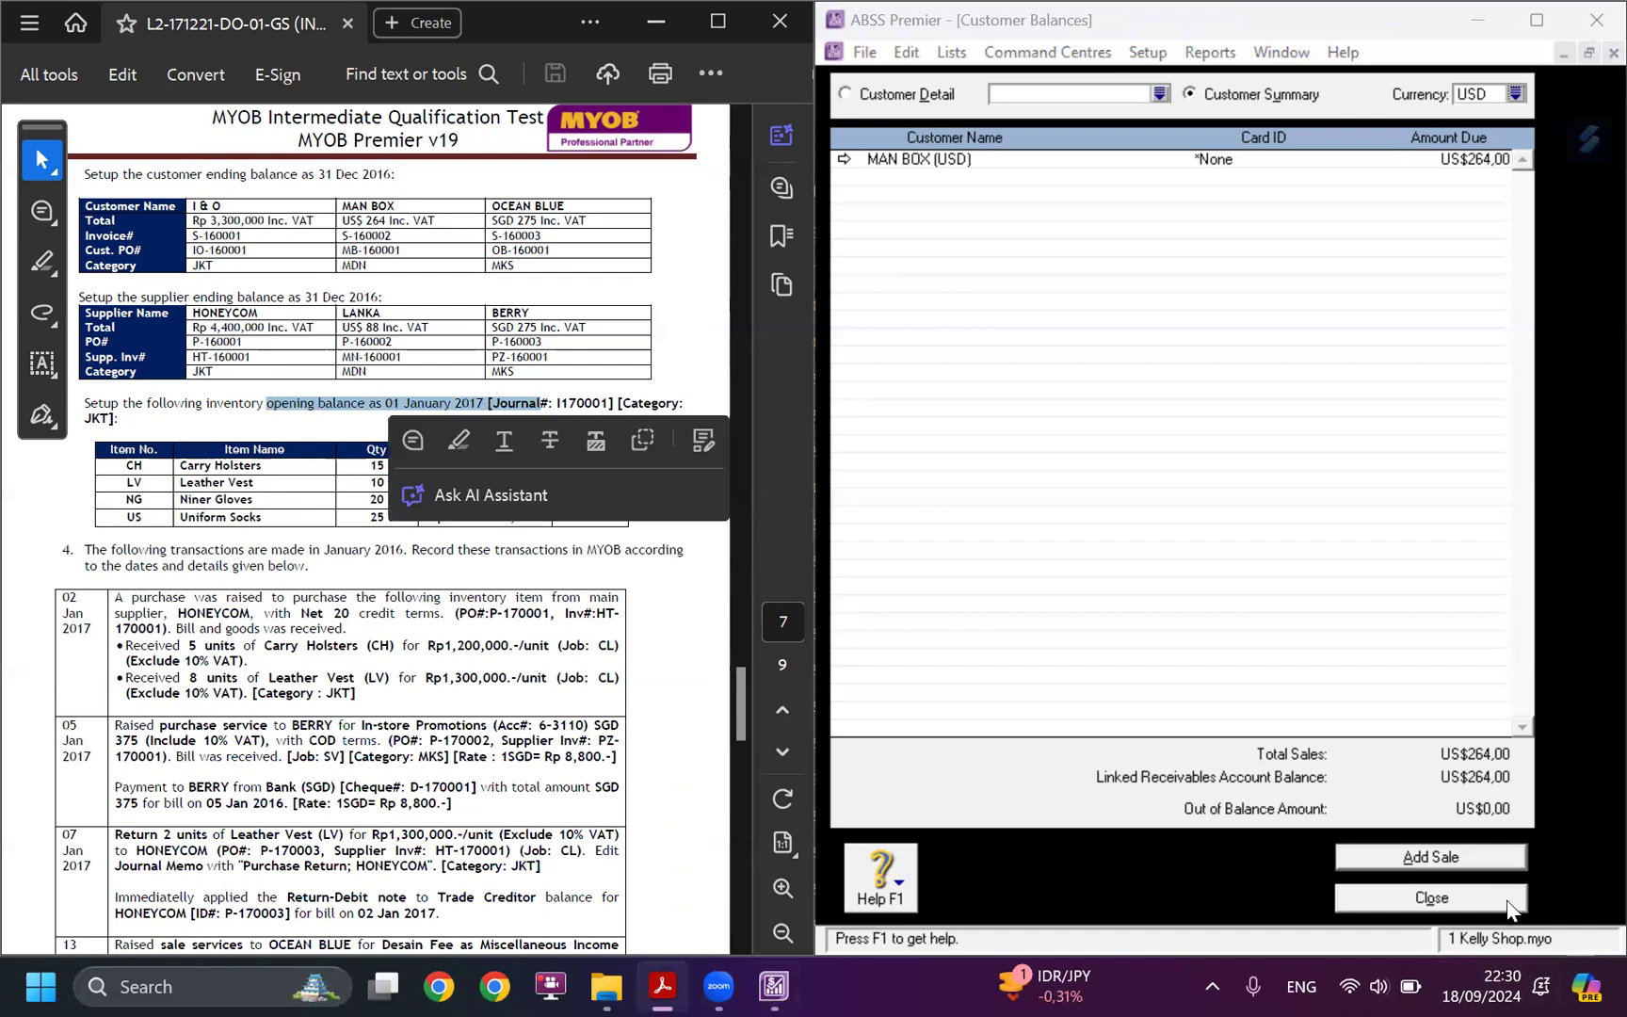
click(1505, 900)
Check the inventory count entry in the inventory transaction journal against the case study's inventory opening balance table, then close it.
click(1246, 451)
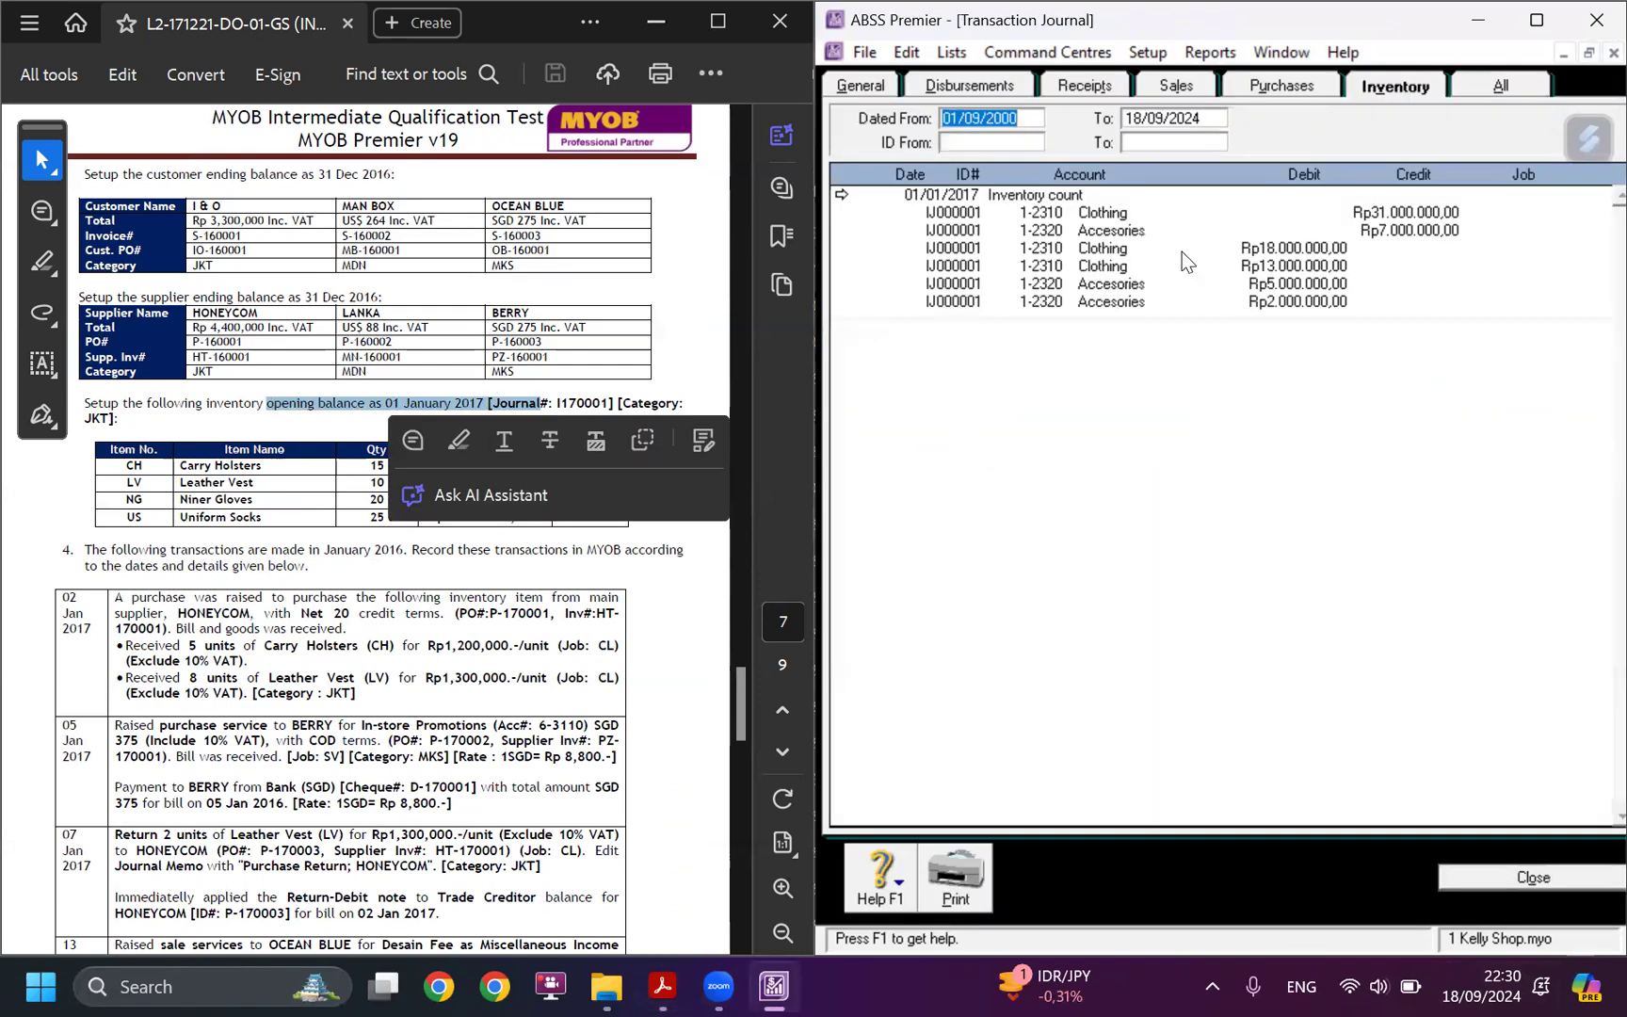
double_click(1023, 202)
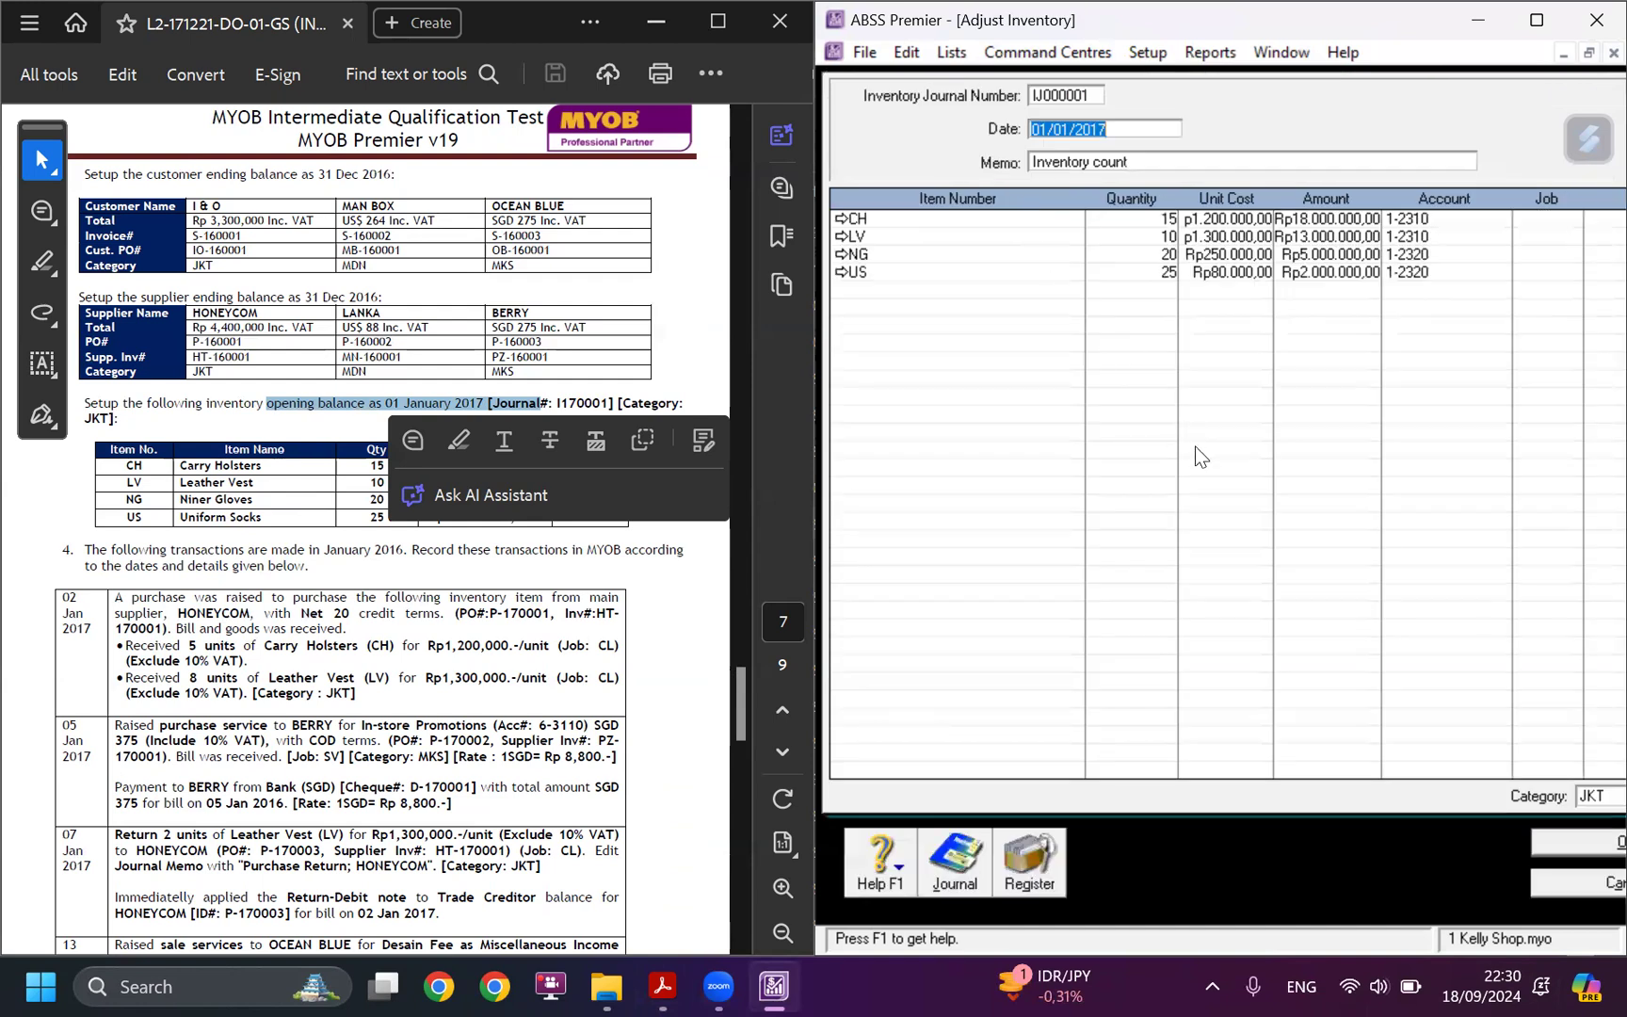
click(1126, 121)
click(1040, 129)
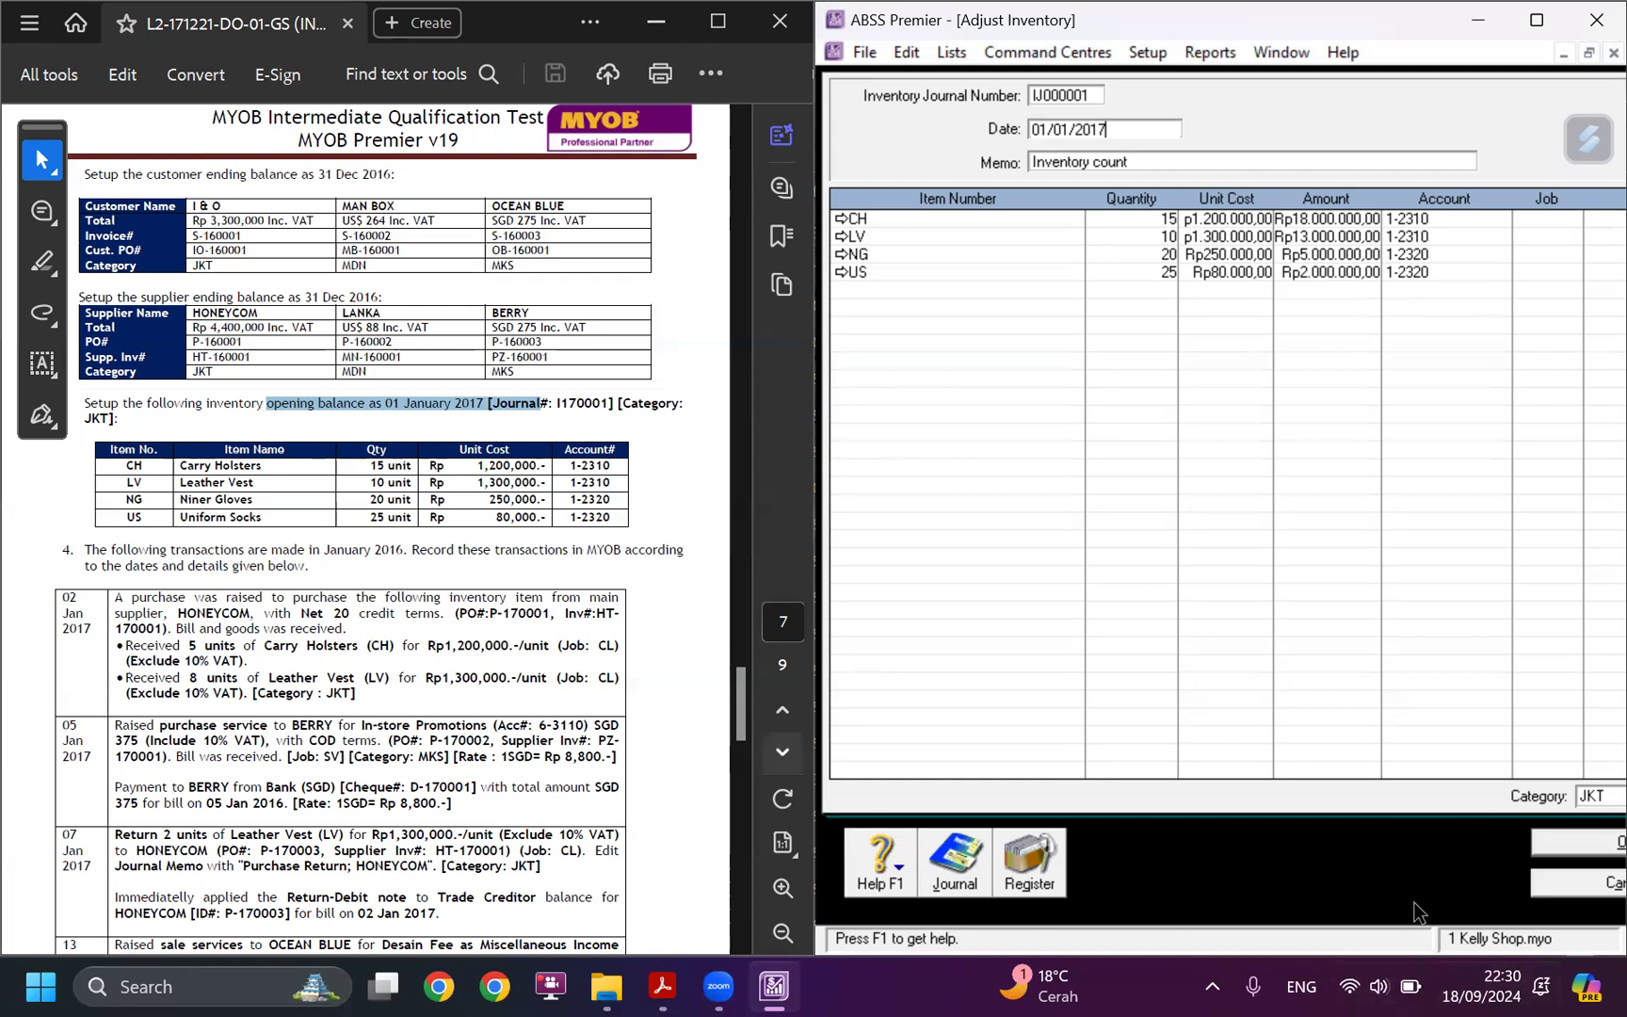
double_click(1423, 13)
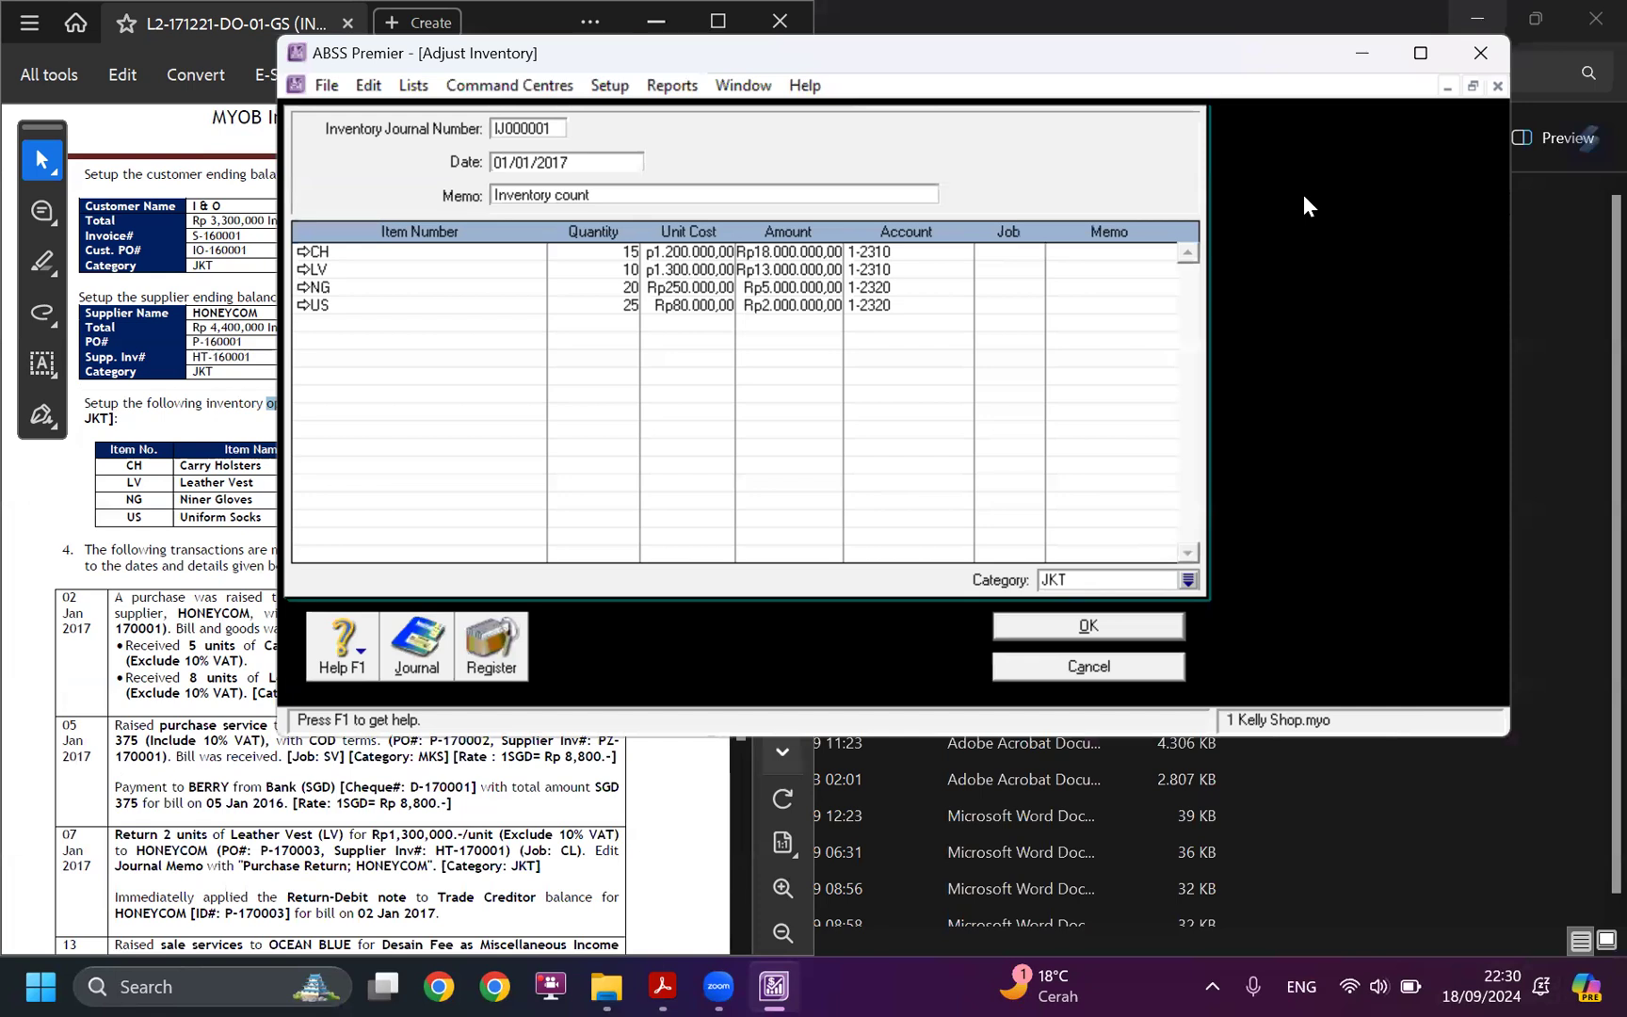
key(super+Right)
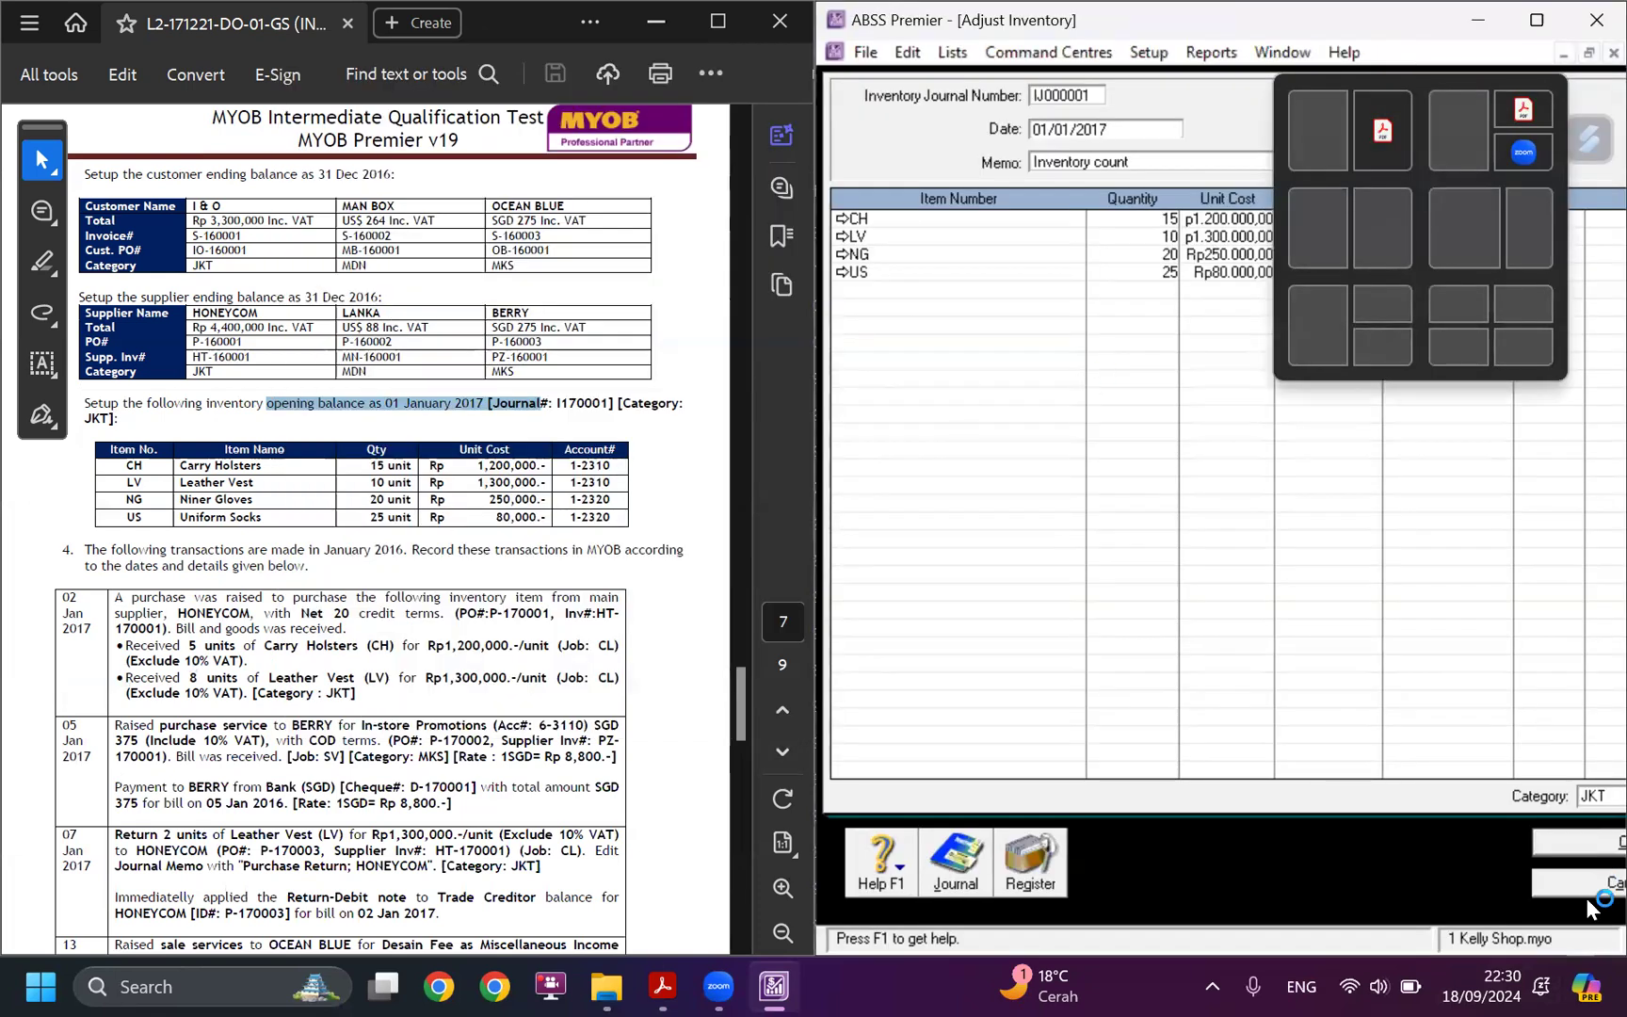
click(1553, 885)
click(1527, 875)
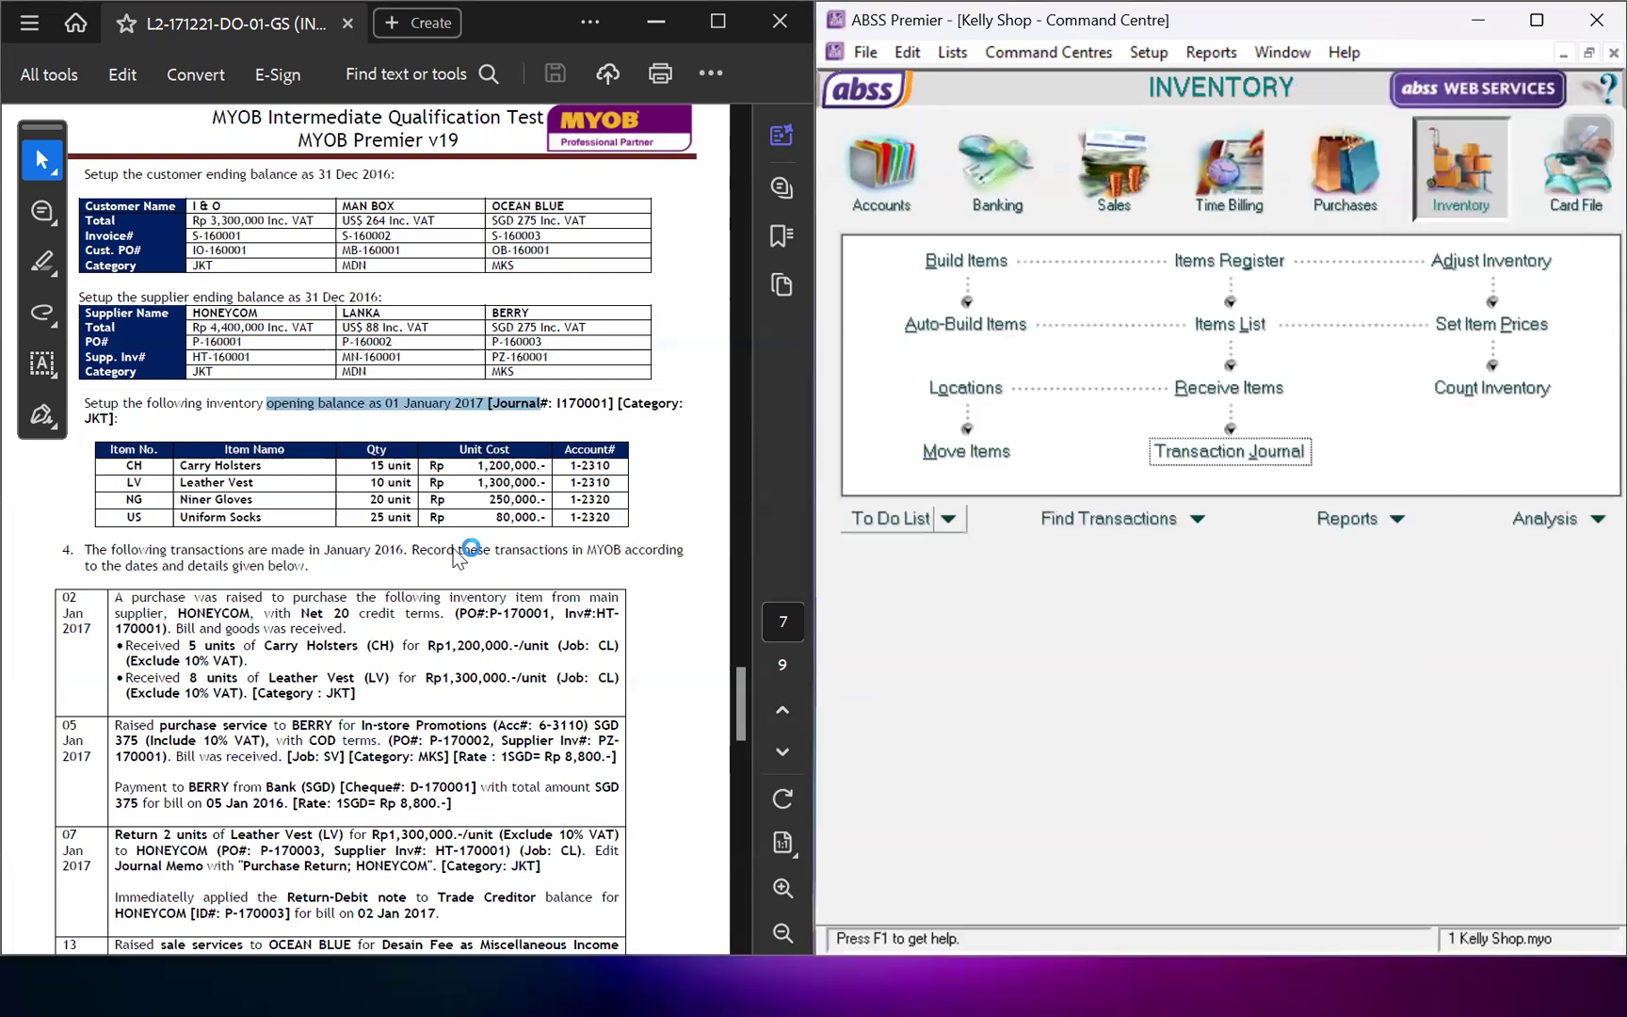
List the purchases of all suppliers in the Purchases Register dated from 01/09/2000.
click(1345, 169)
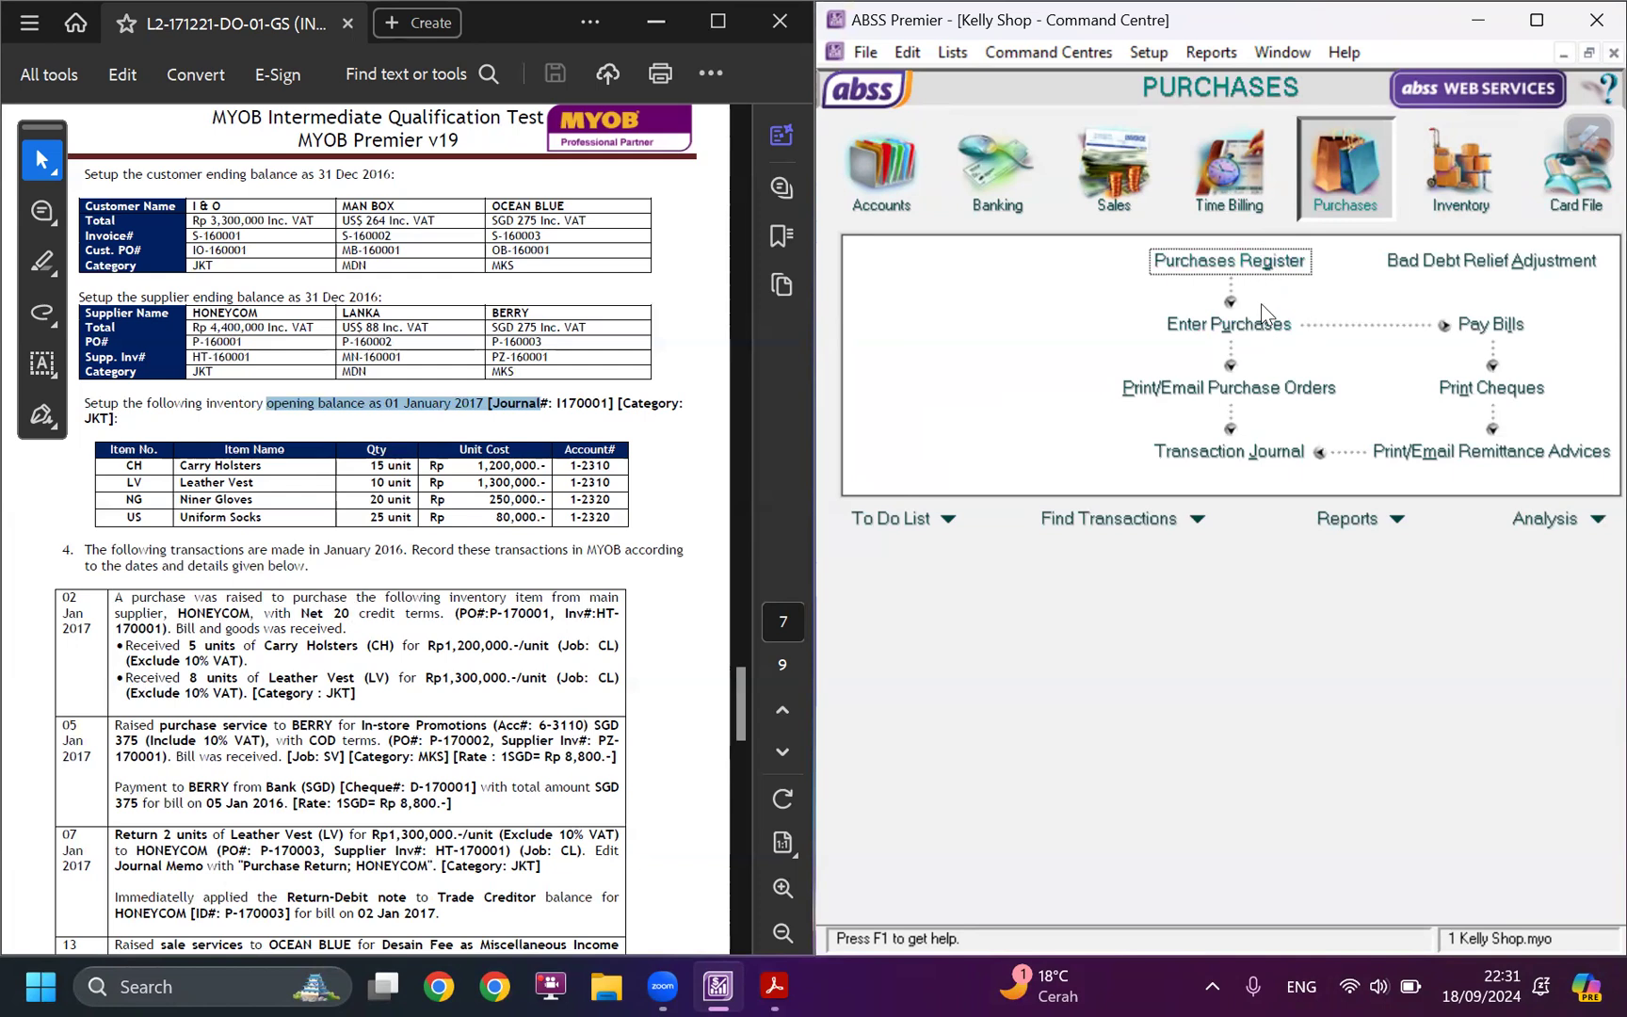
click(1253, 263)
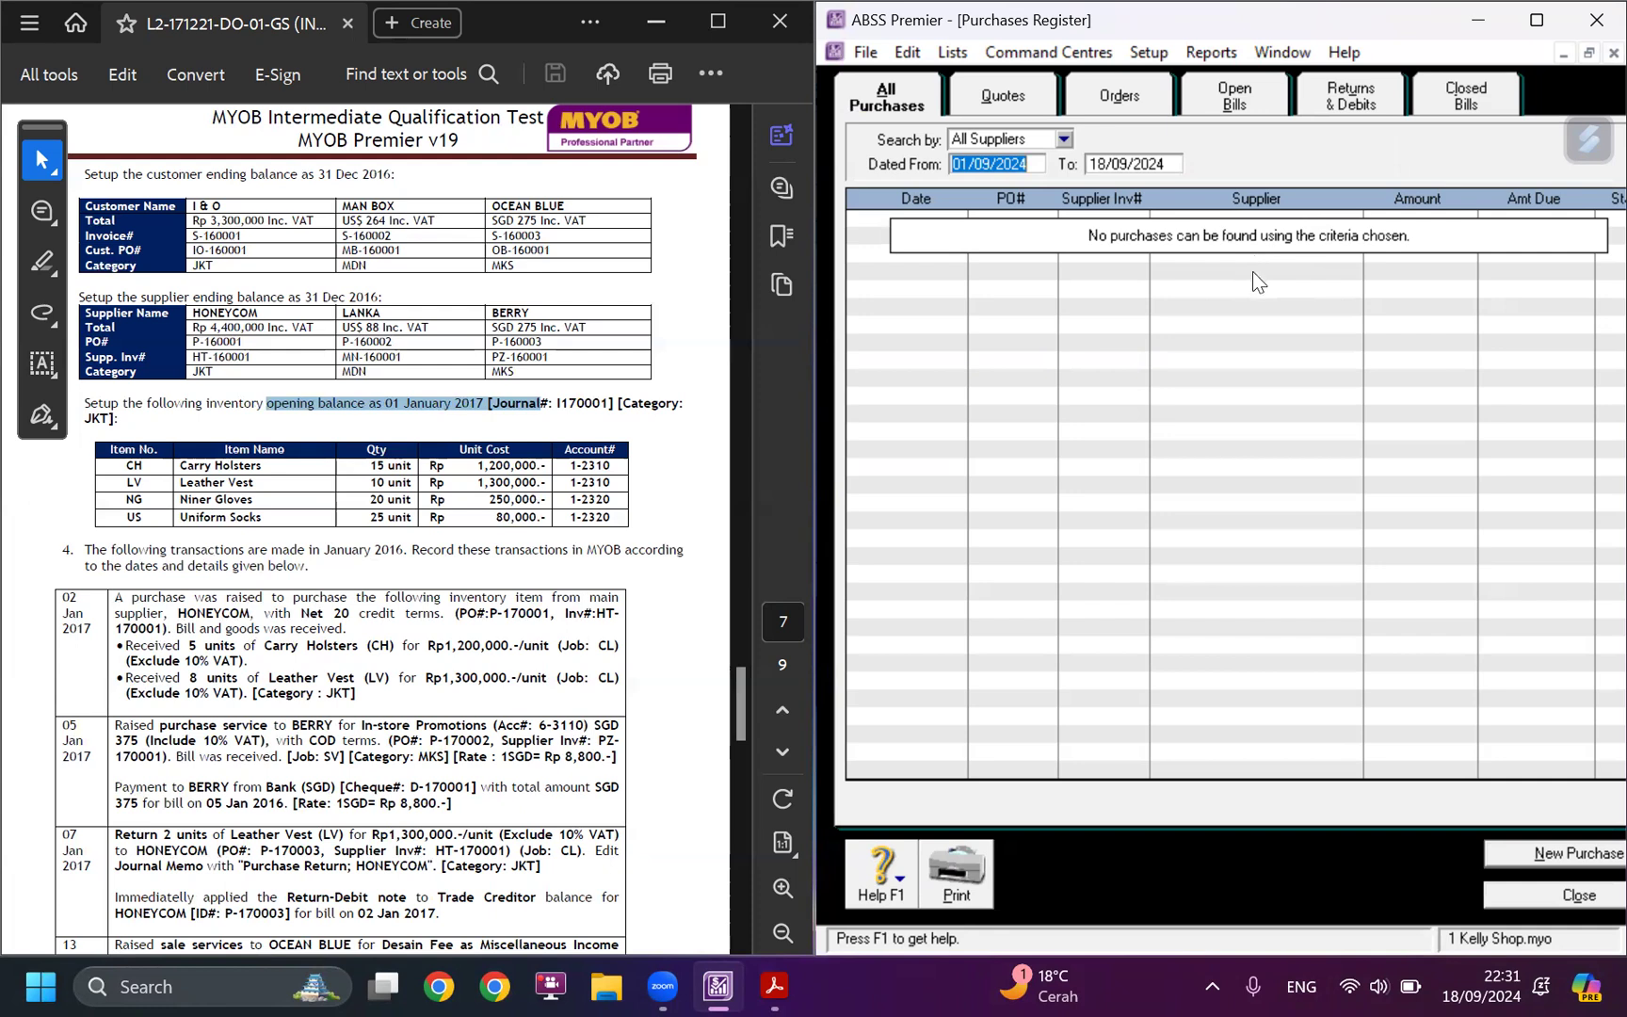
click(1036, 166)
key(BackSpace)
key(BackSpace)
text(000)
key(Tab)
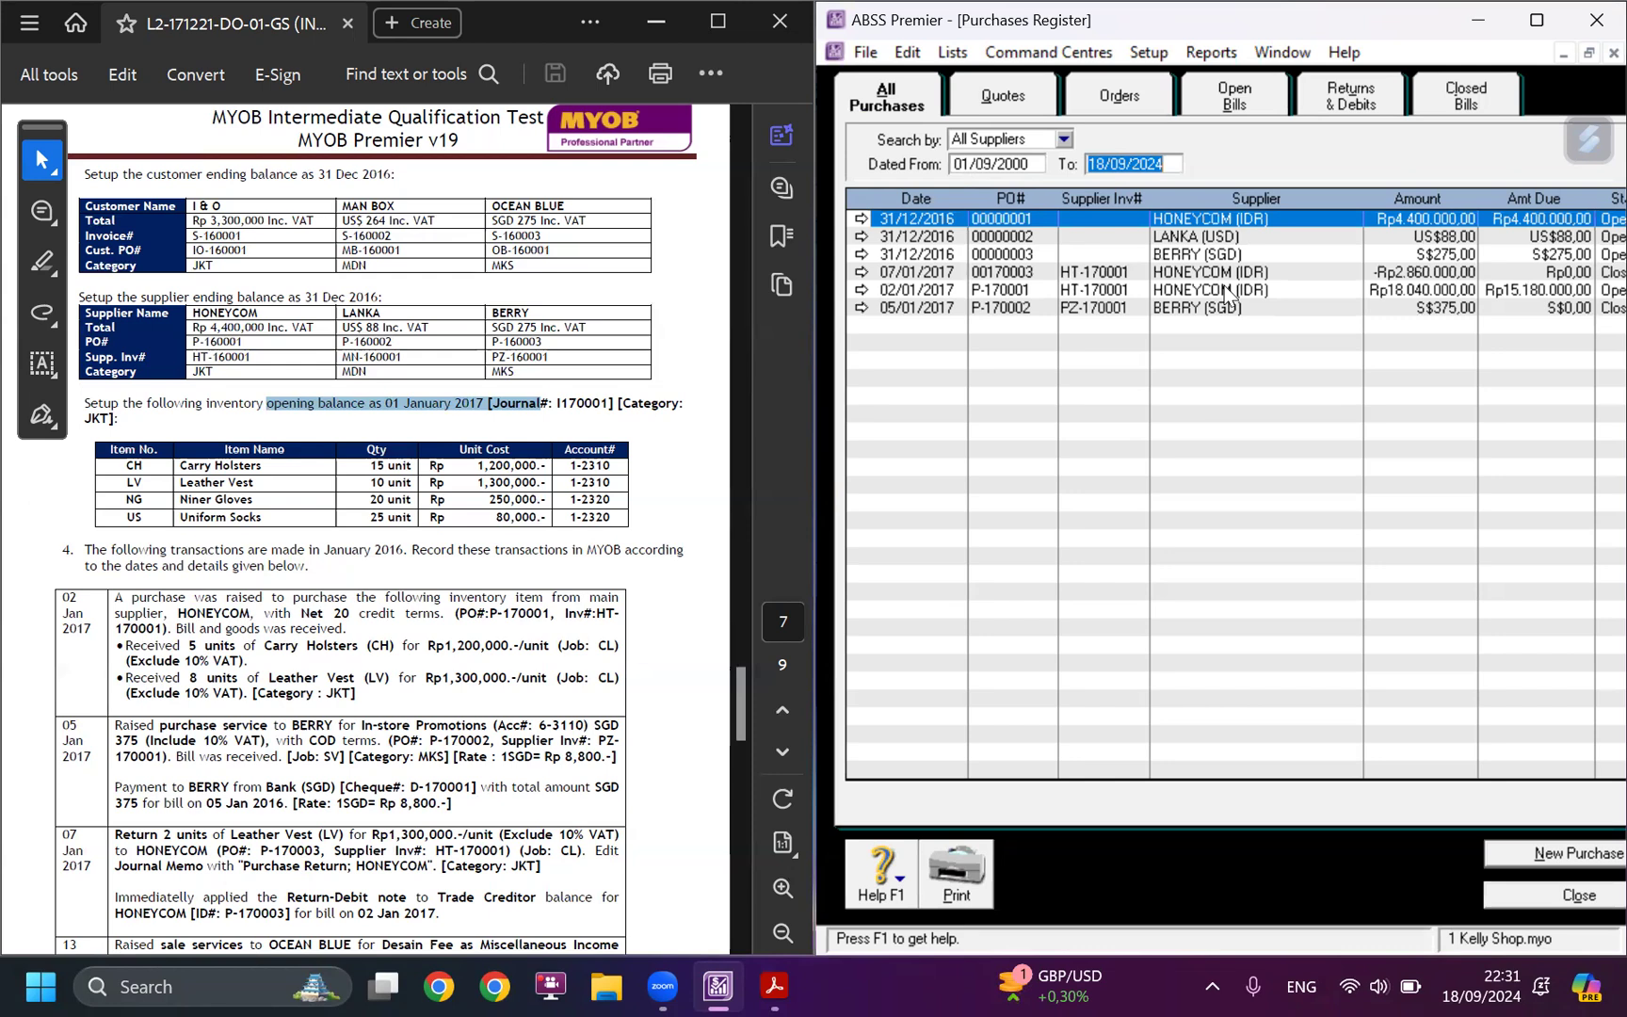
Compare the HONEYCOM return of 07/01/2017 and purchase of 02/01/2017 with the case study's January transactions.
scroll(324, 656, down, 3)
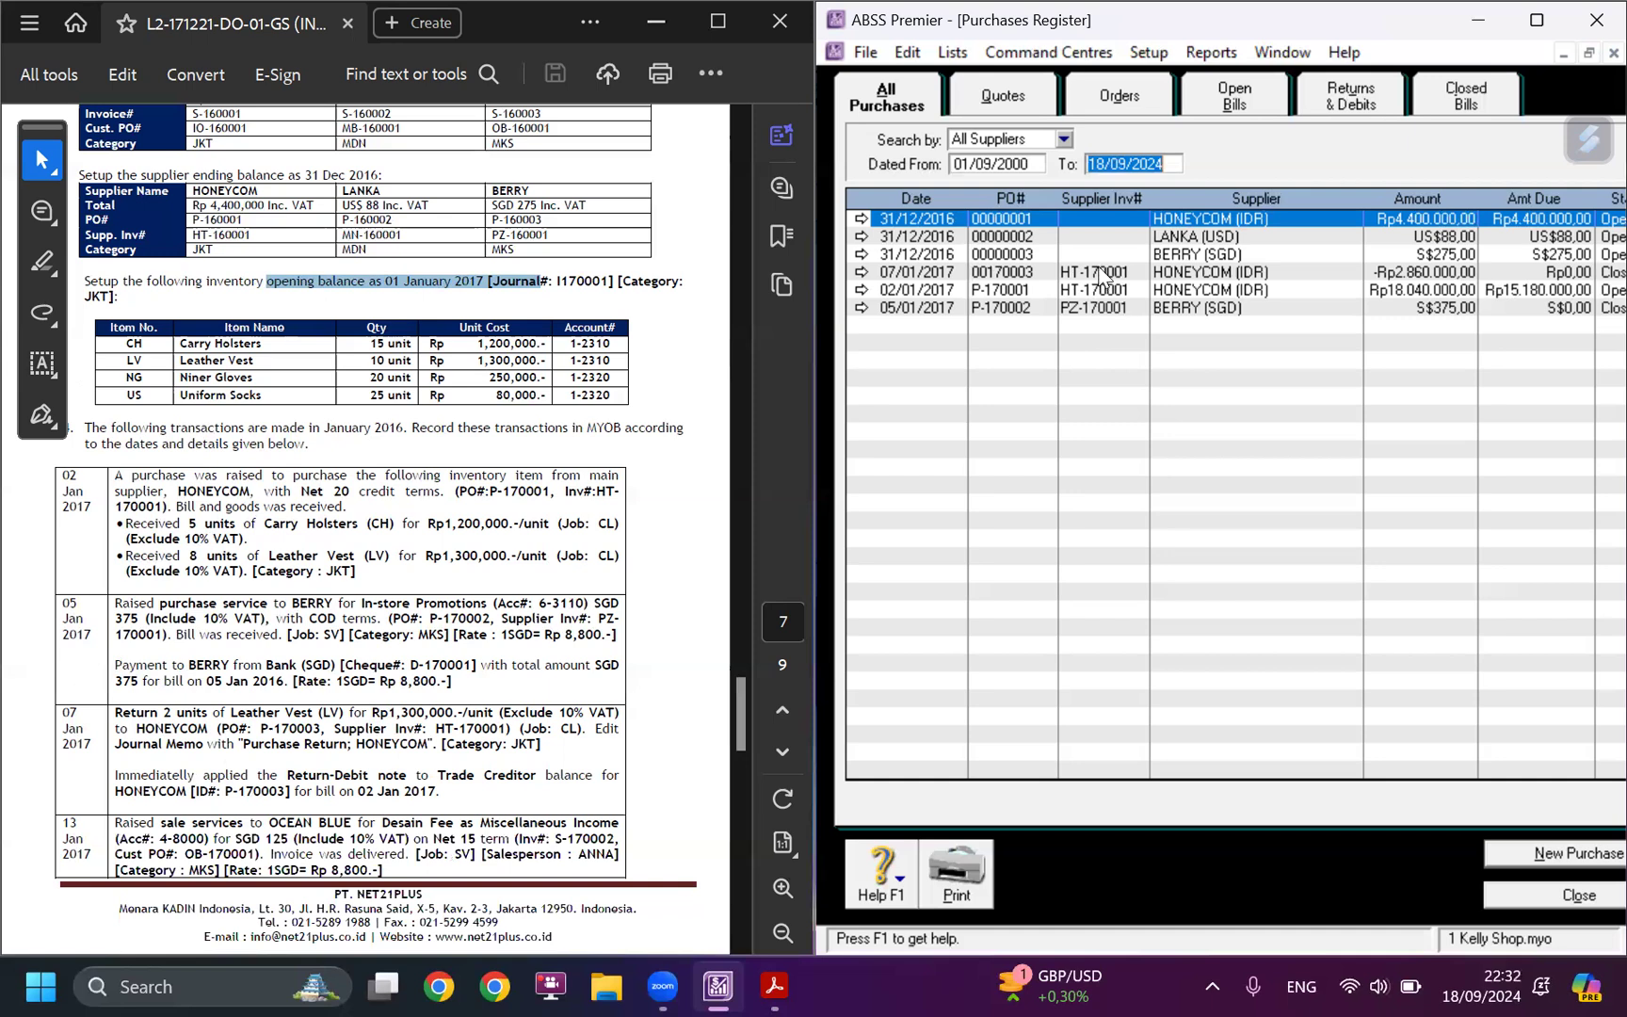
click(1102, 274)
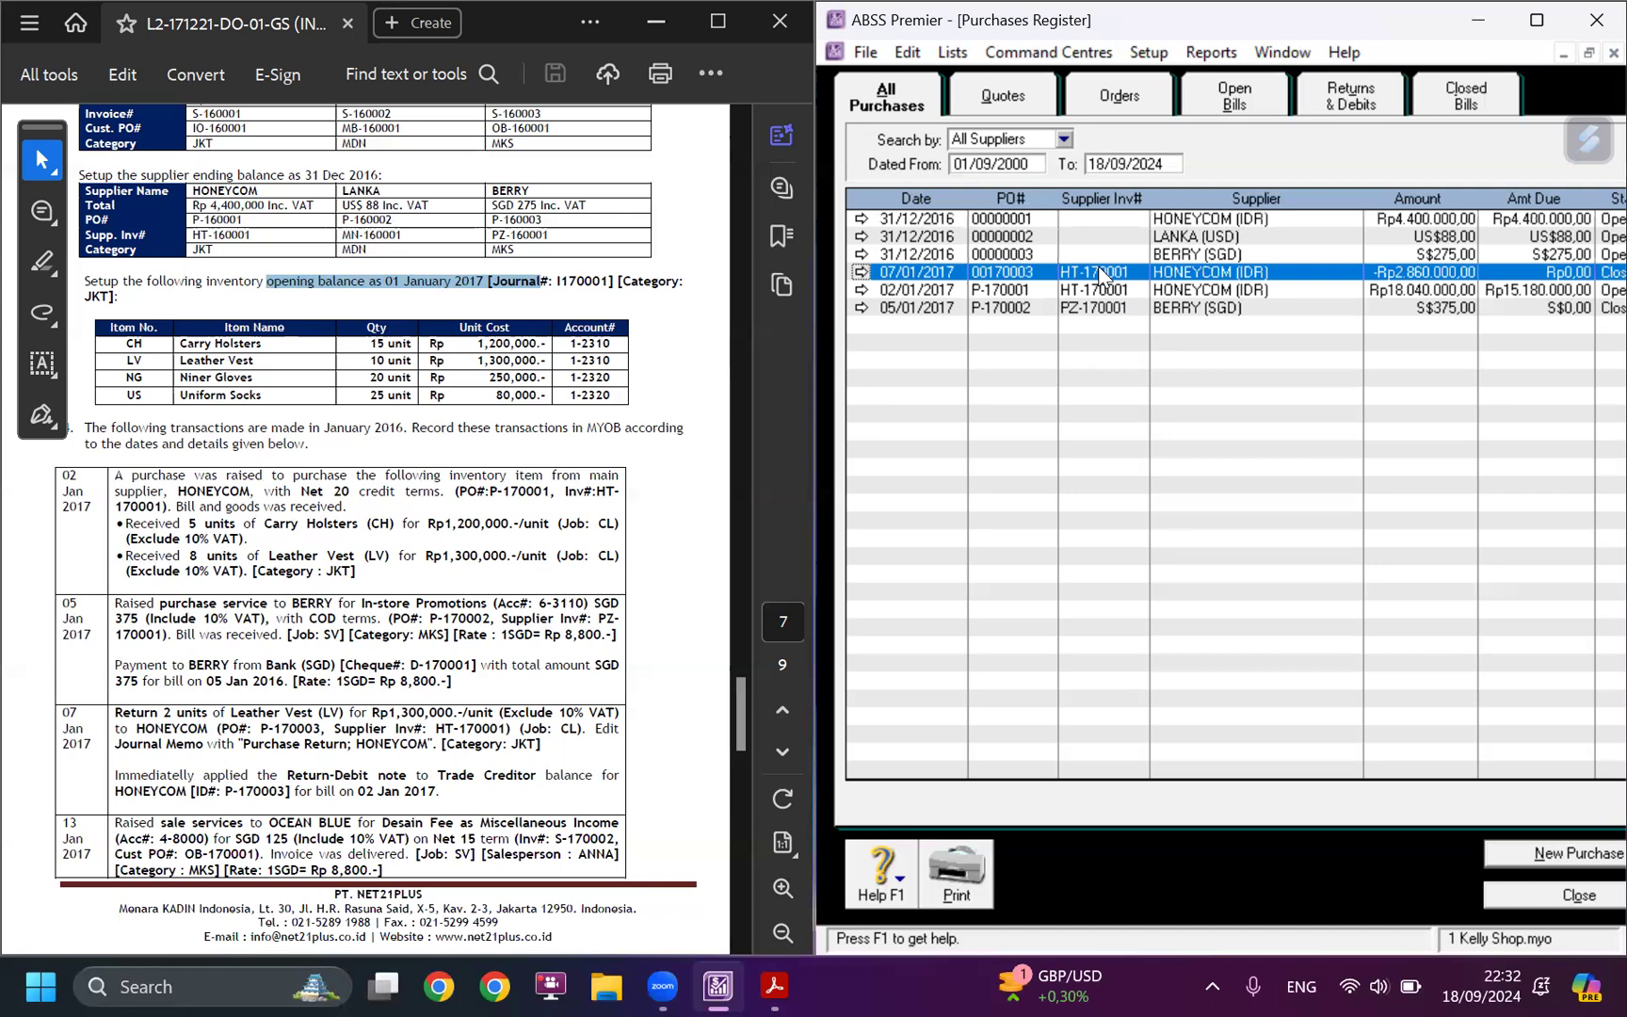
click(1112, 294)
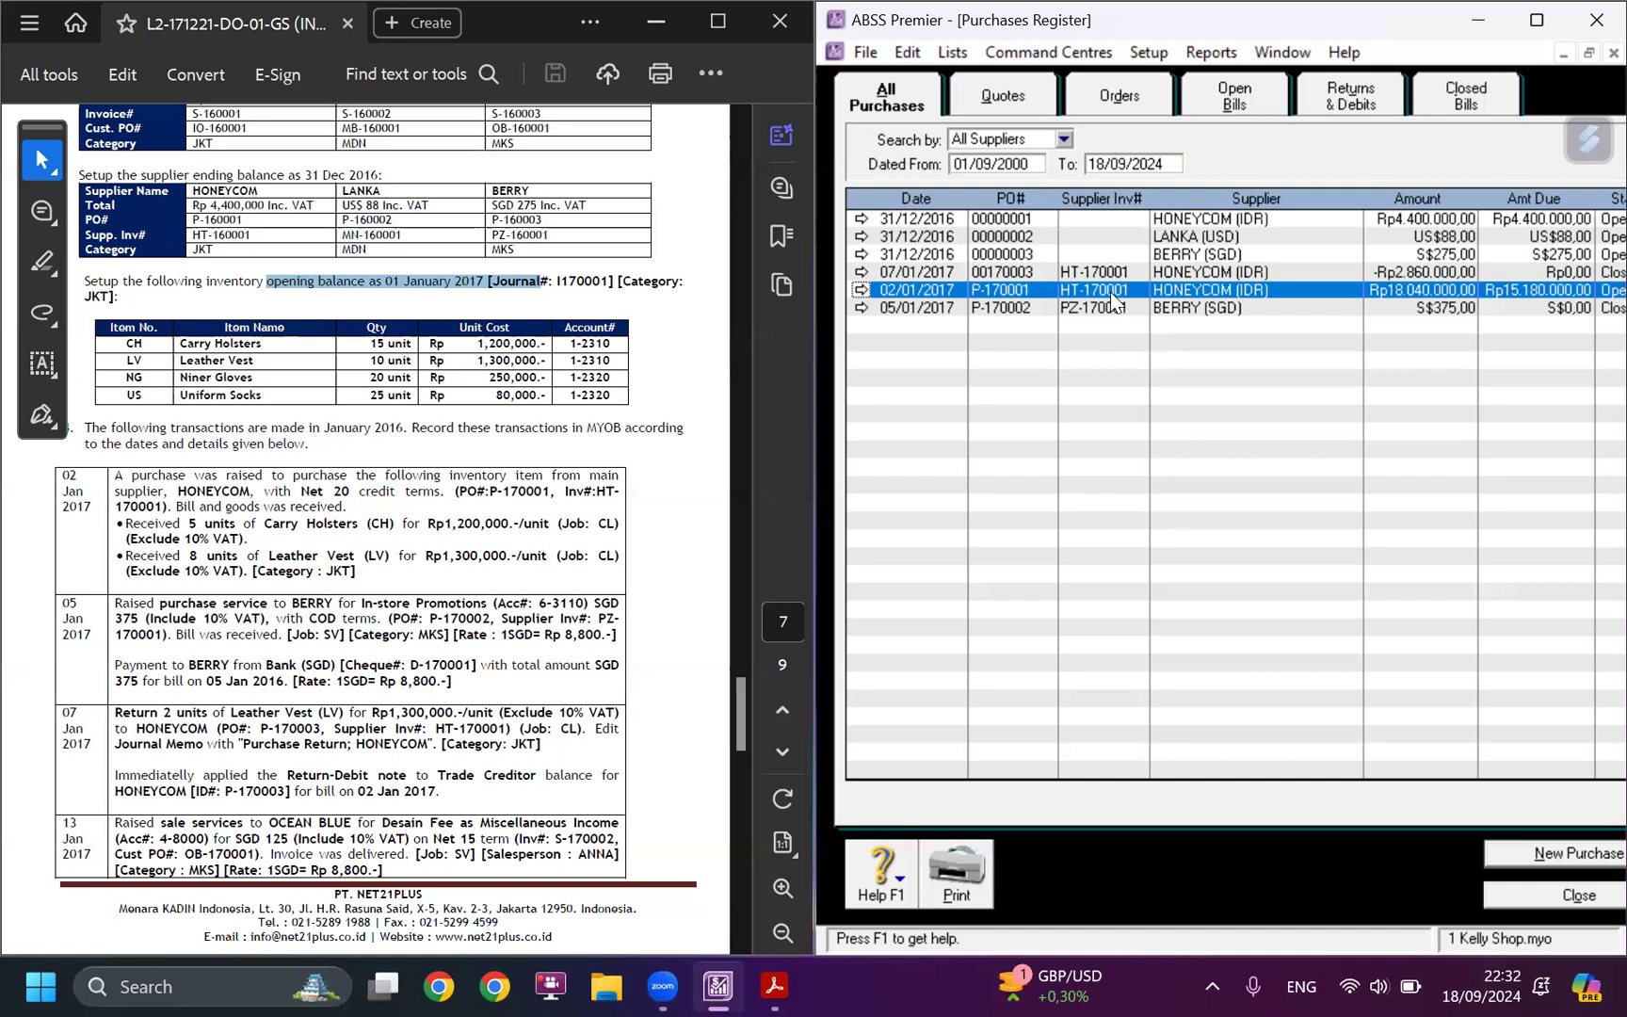
Highlight the words "sale services" in the case study's 13 Jan 2017 transaction.
scroll(429, 833, down, 2)
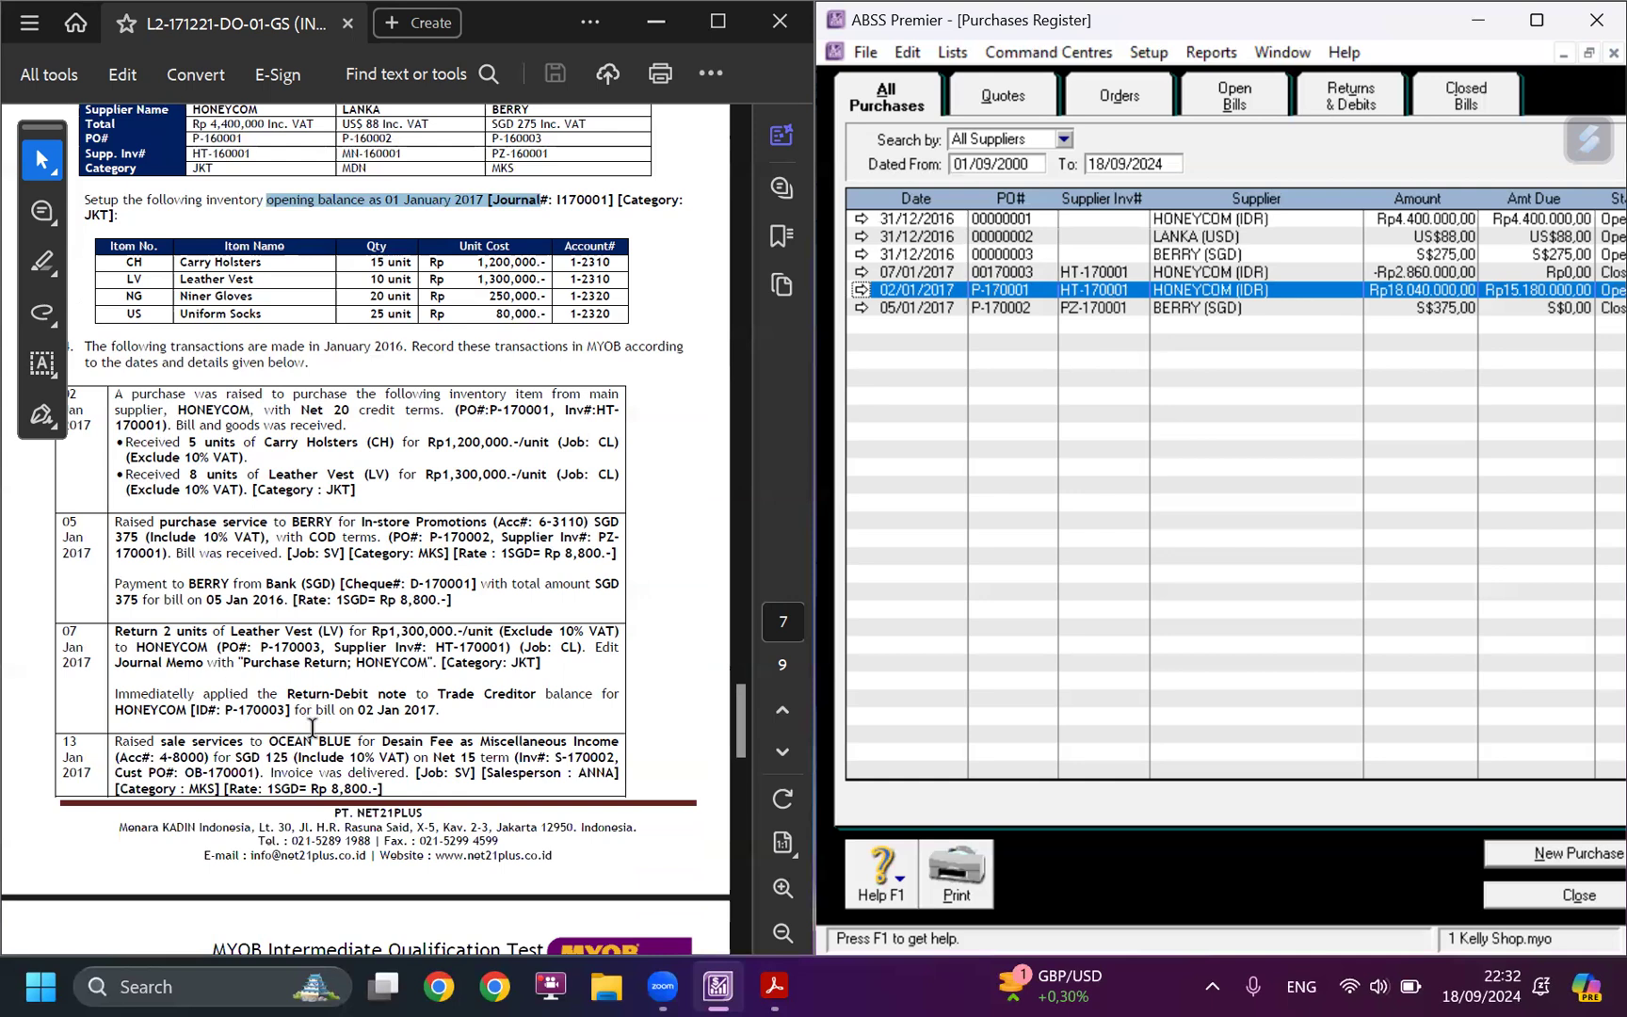
scroll(306, 701, down, 5)
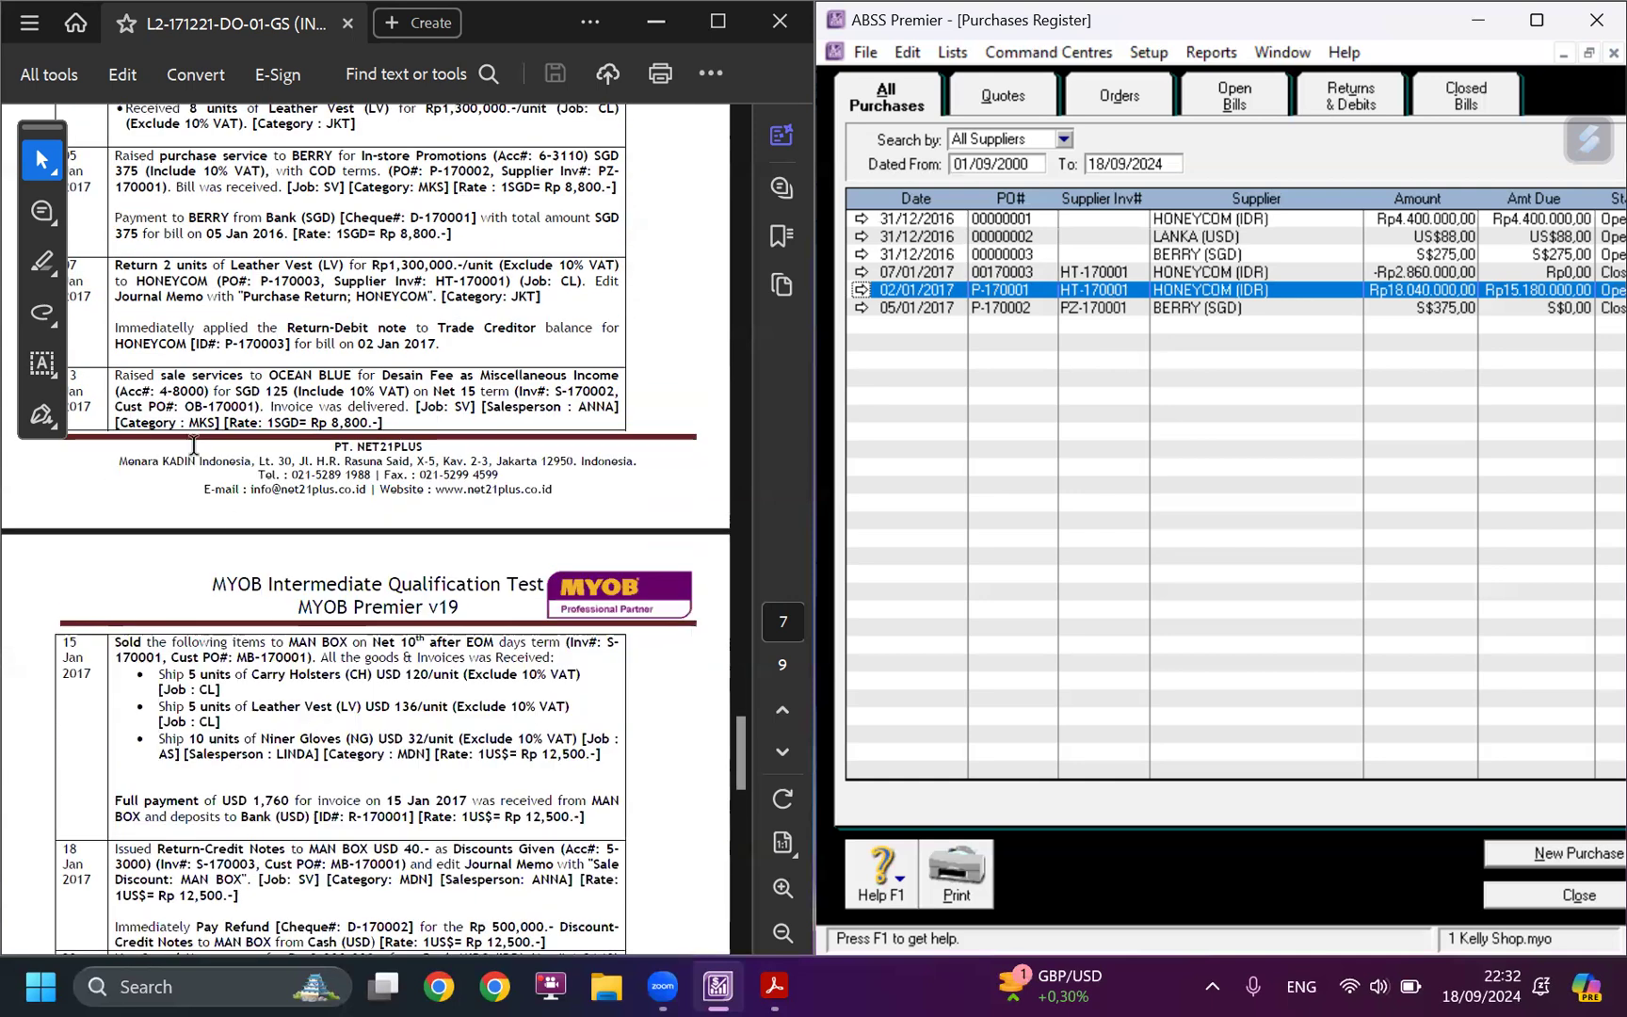
scroll(190, 452, up, 1)
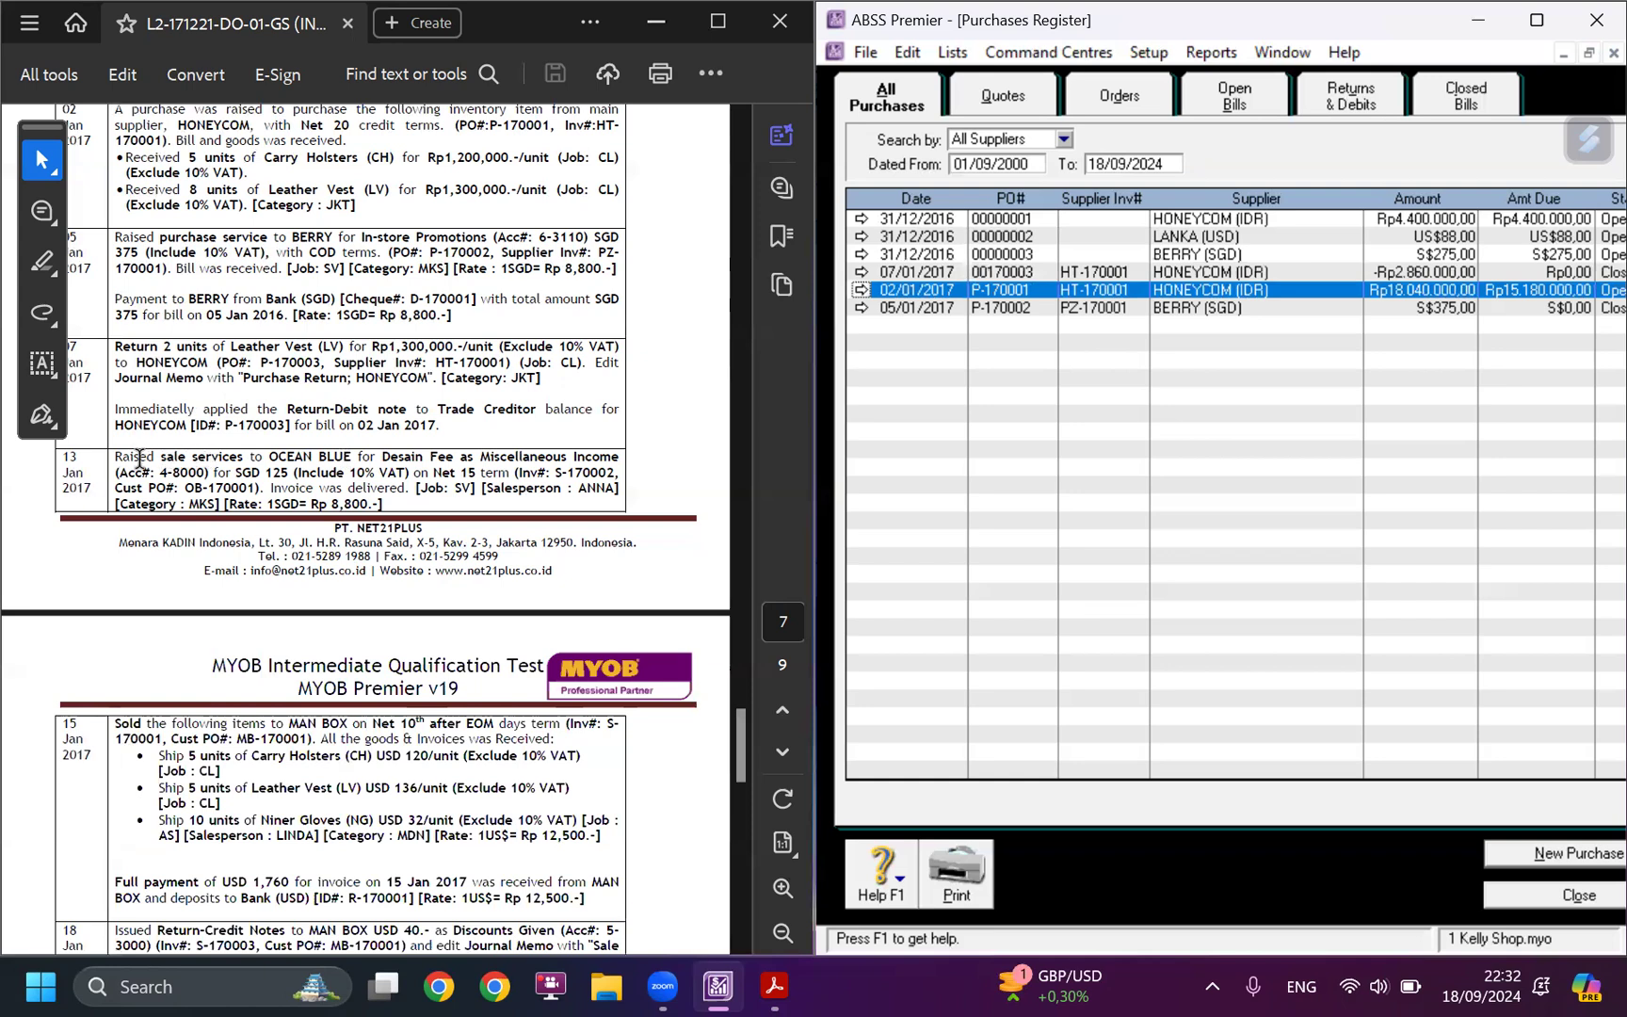
drag(161, 465, 241, 453)
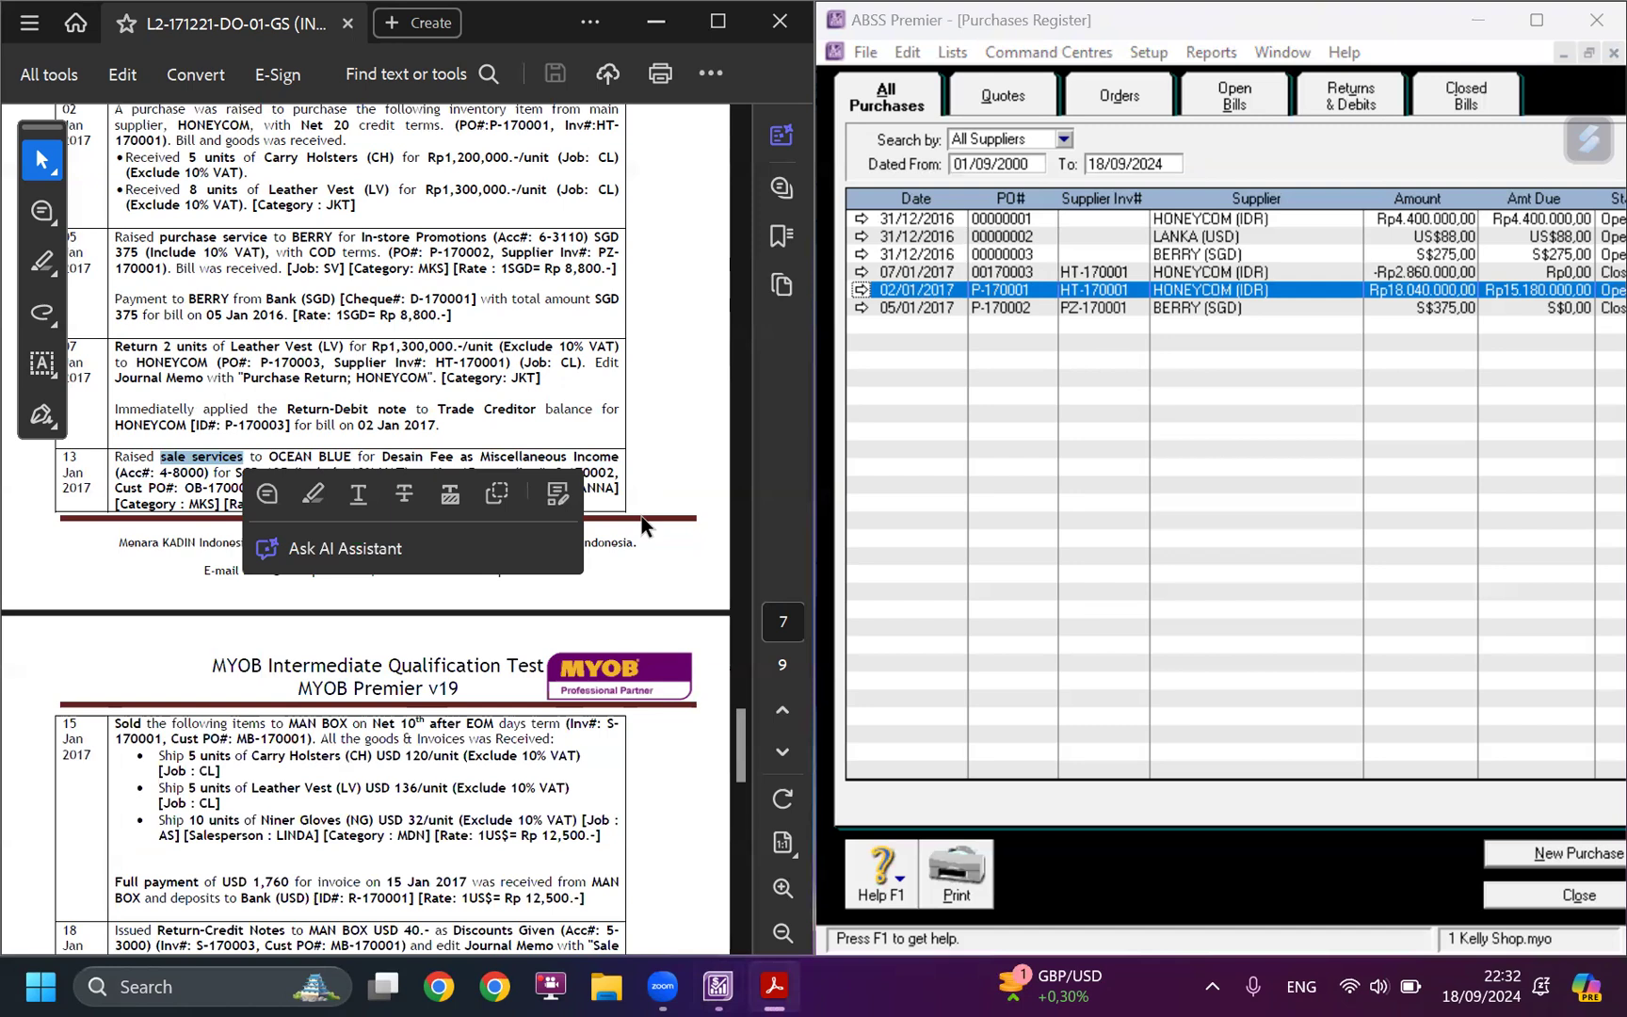
click(313, 493)
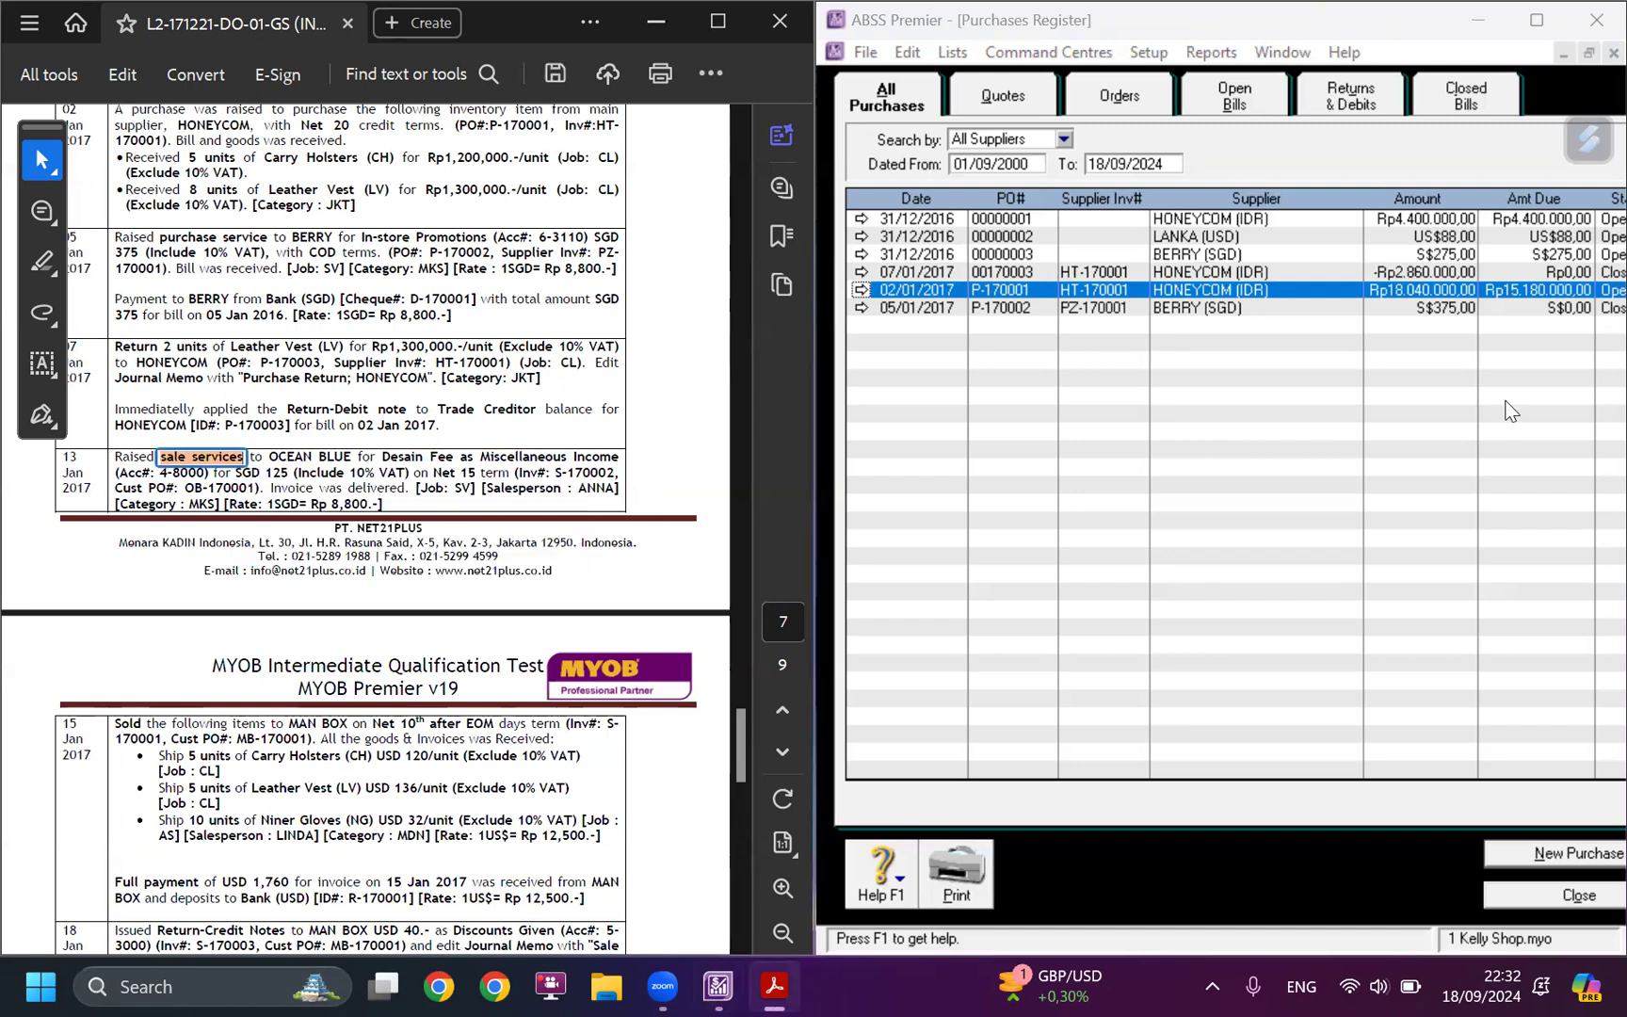
Close the Purchases Register and start a new sales invoice for the customer OCEAN BLUE (SGD).
click(1588, 900)
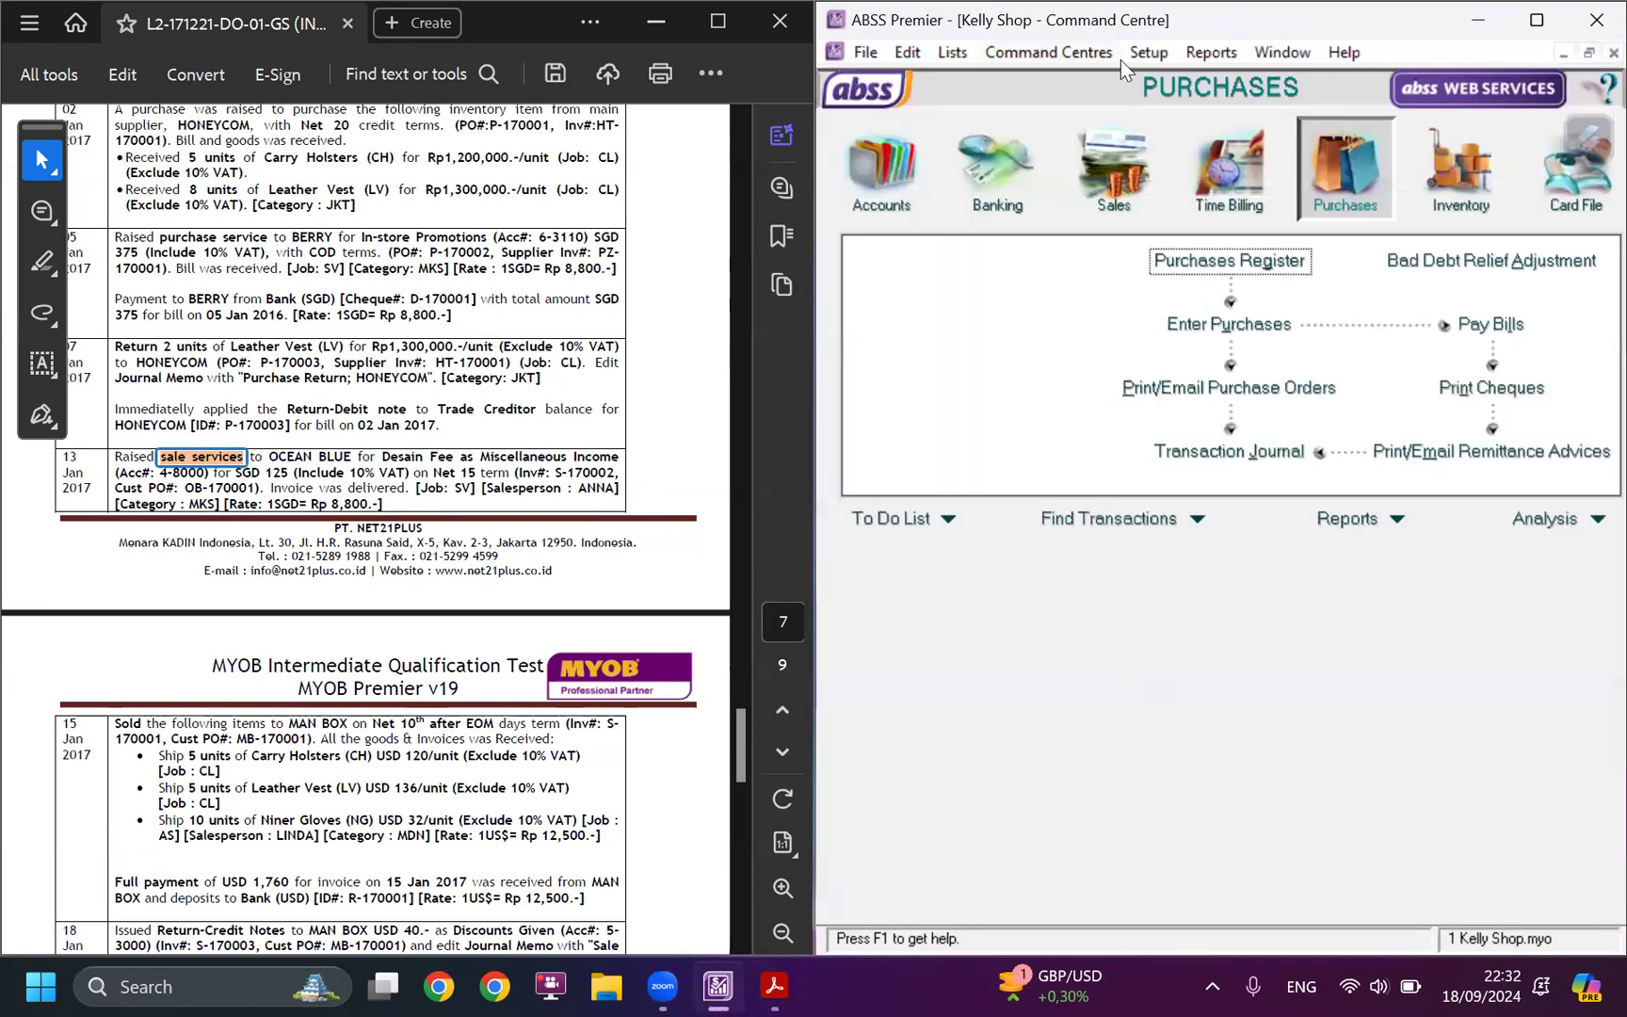
click(1096, 217)
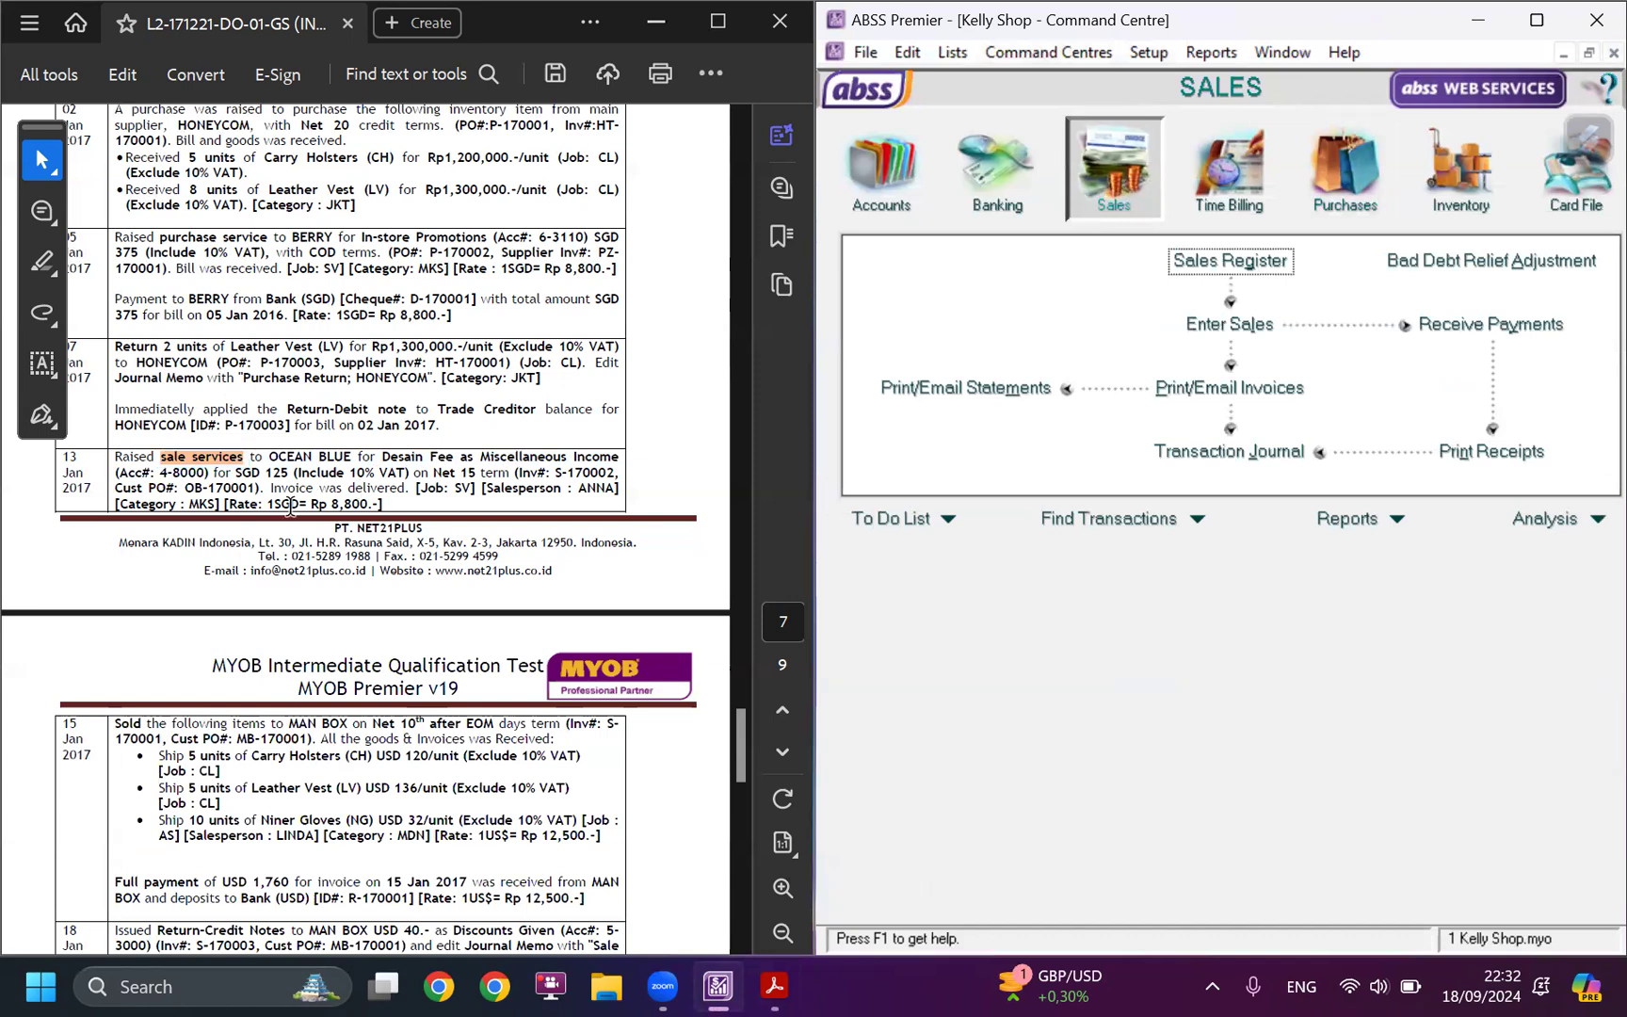
drag(418, 488, 477, 486)
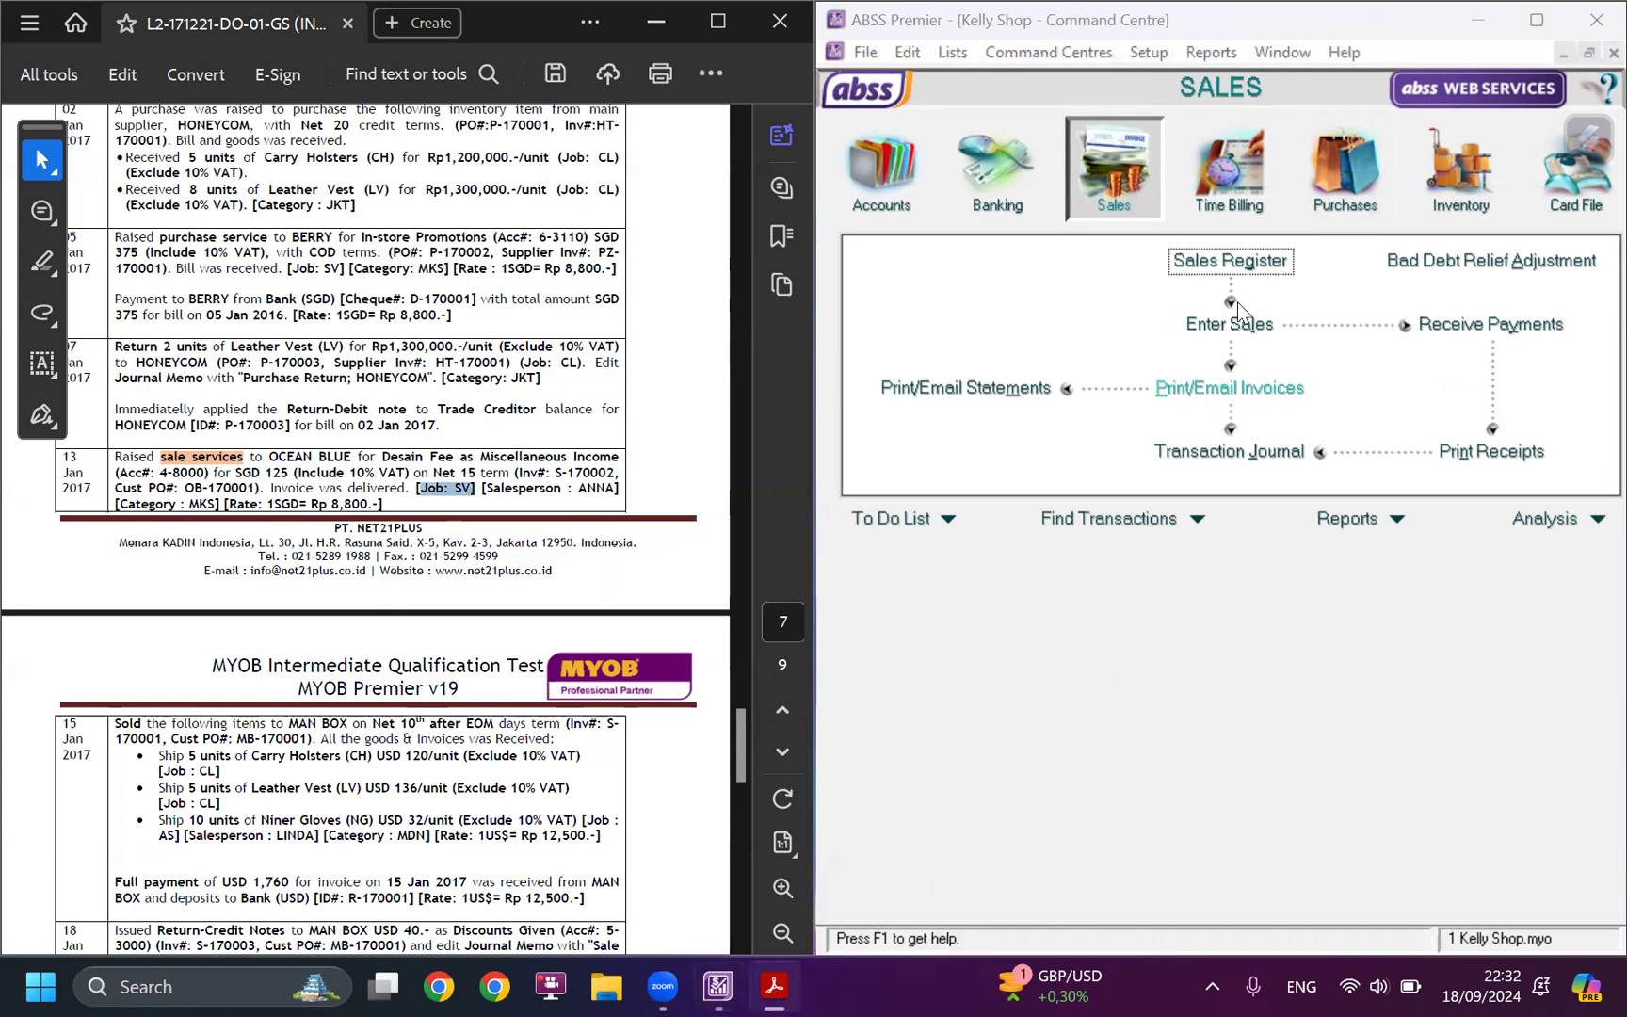
click(1219, 325)
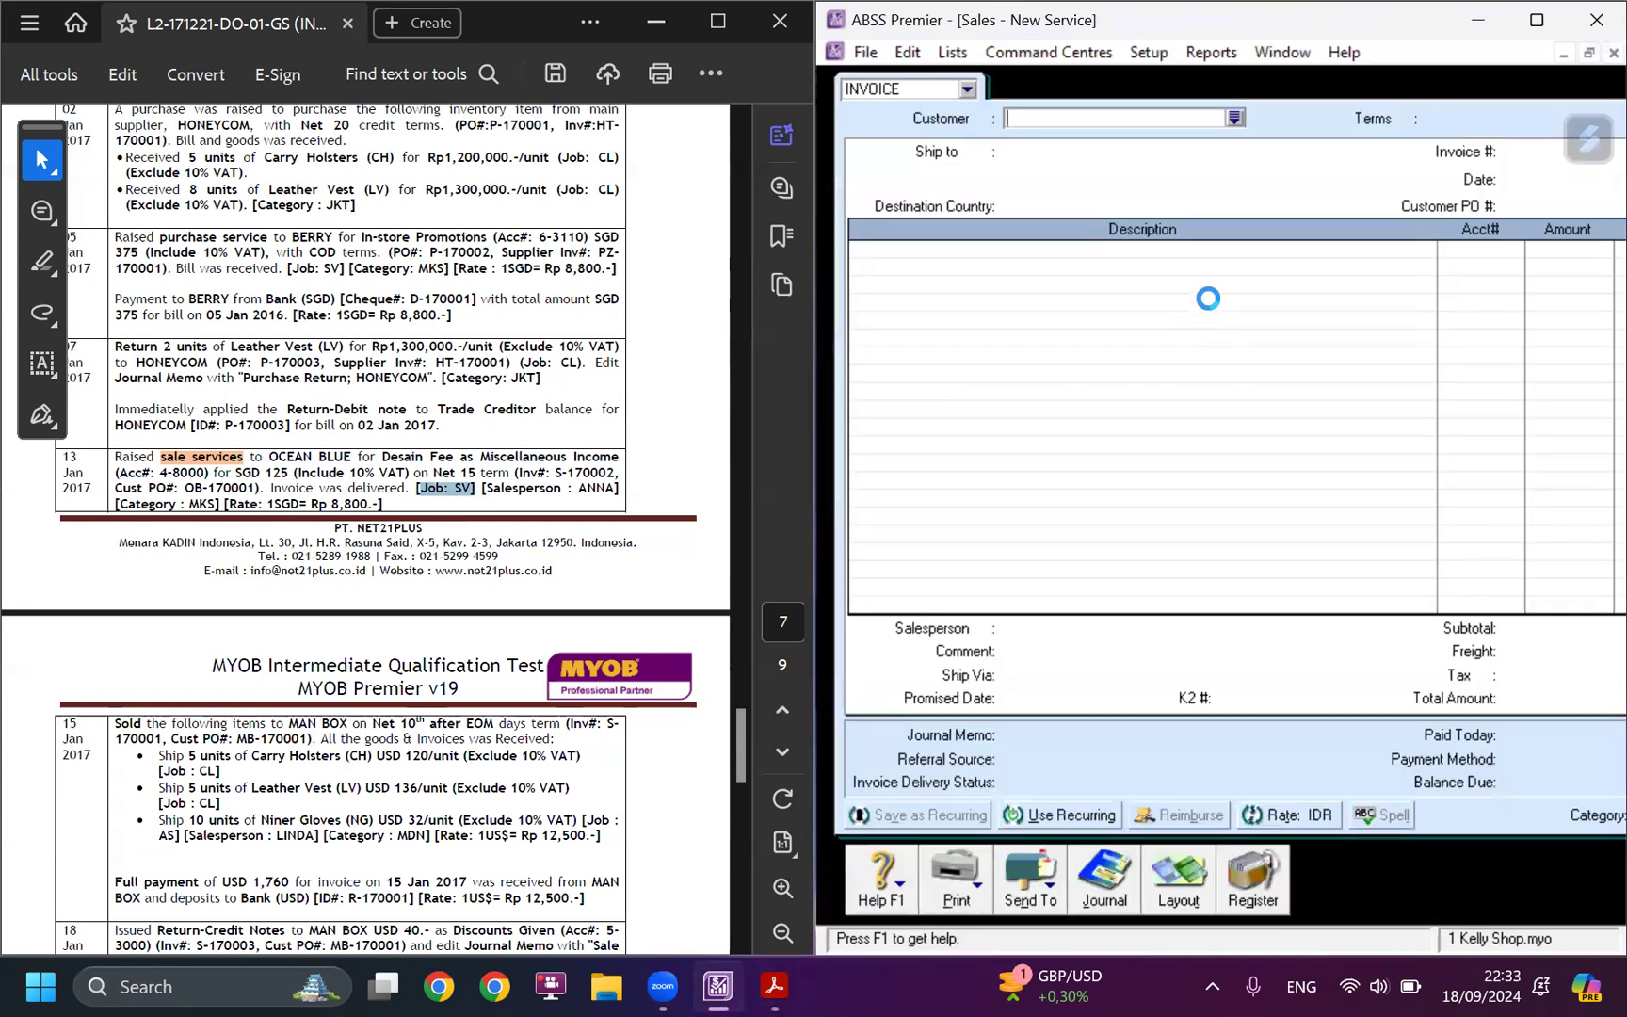
click(1231, 117)
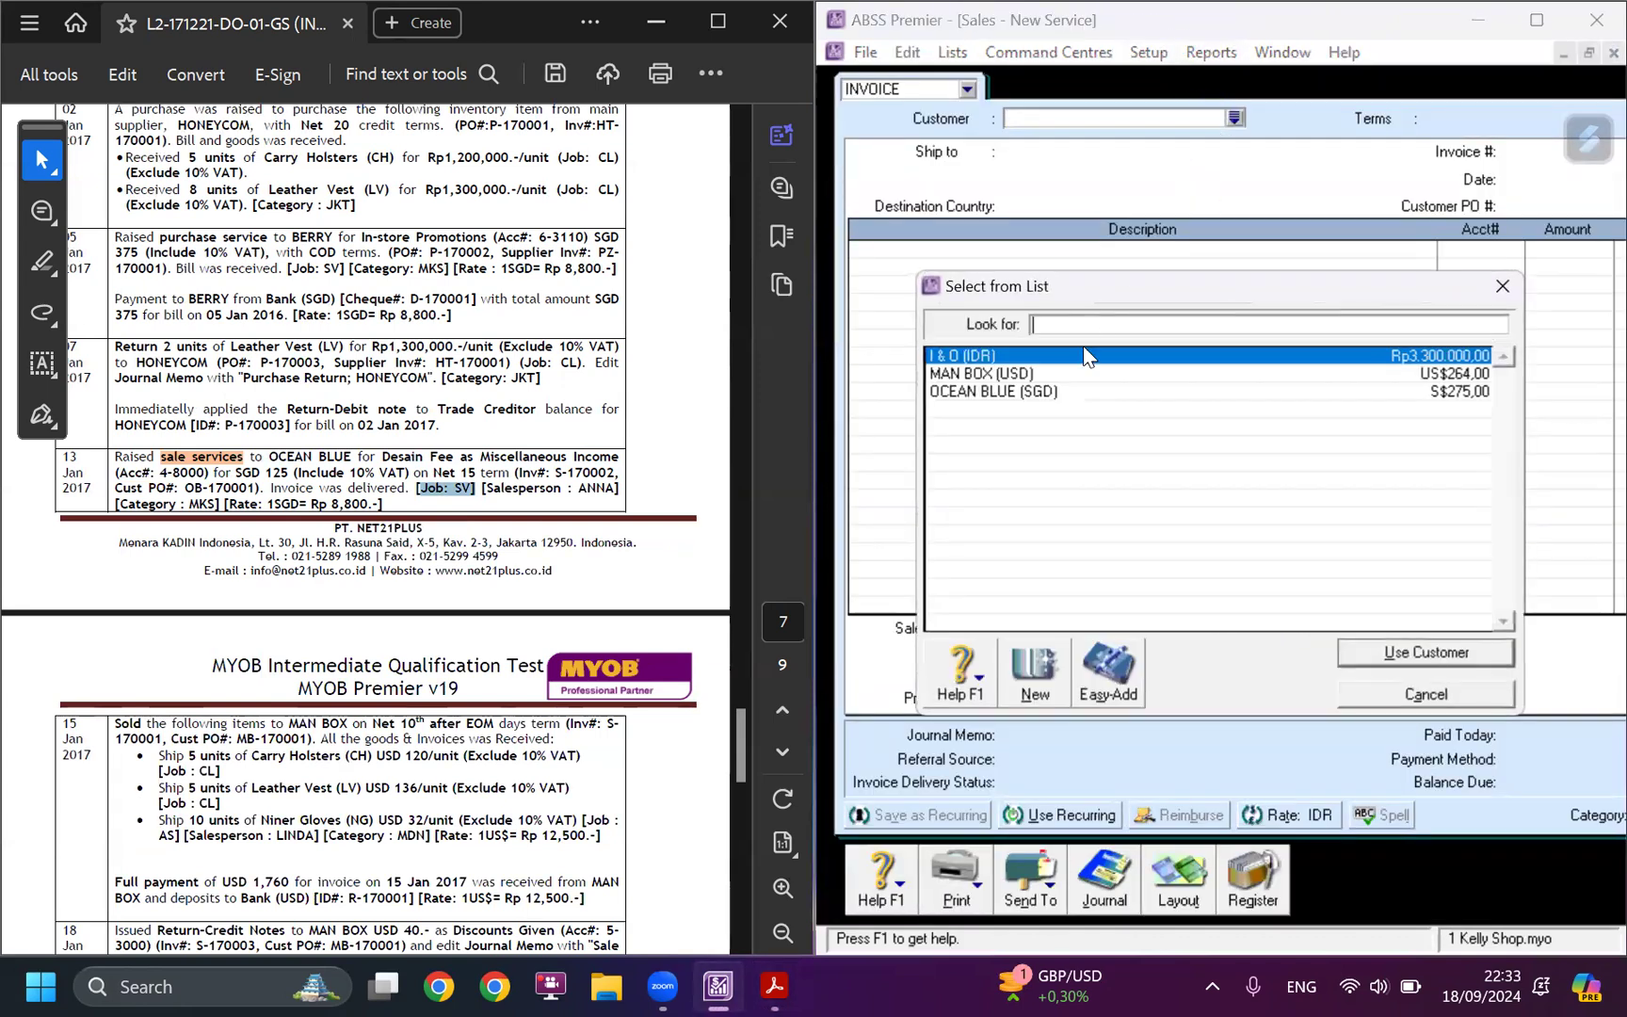
click(1017, 392)
click(1356, 653)
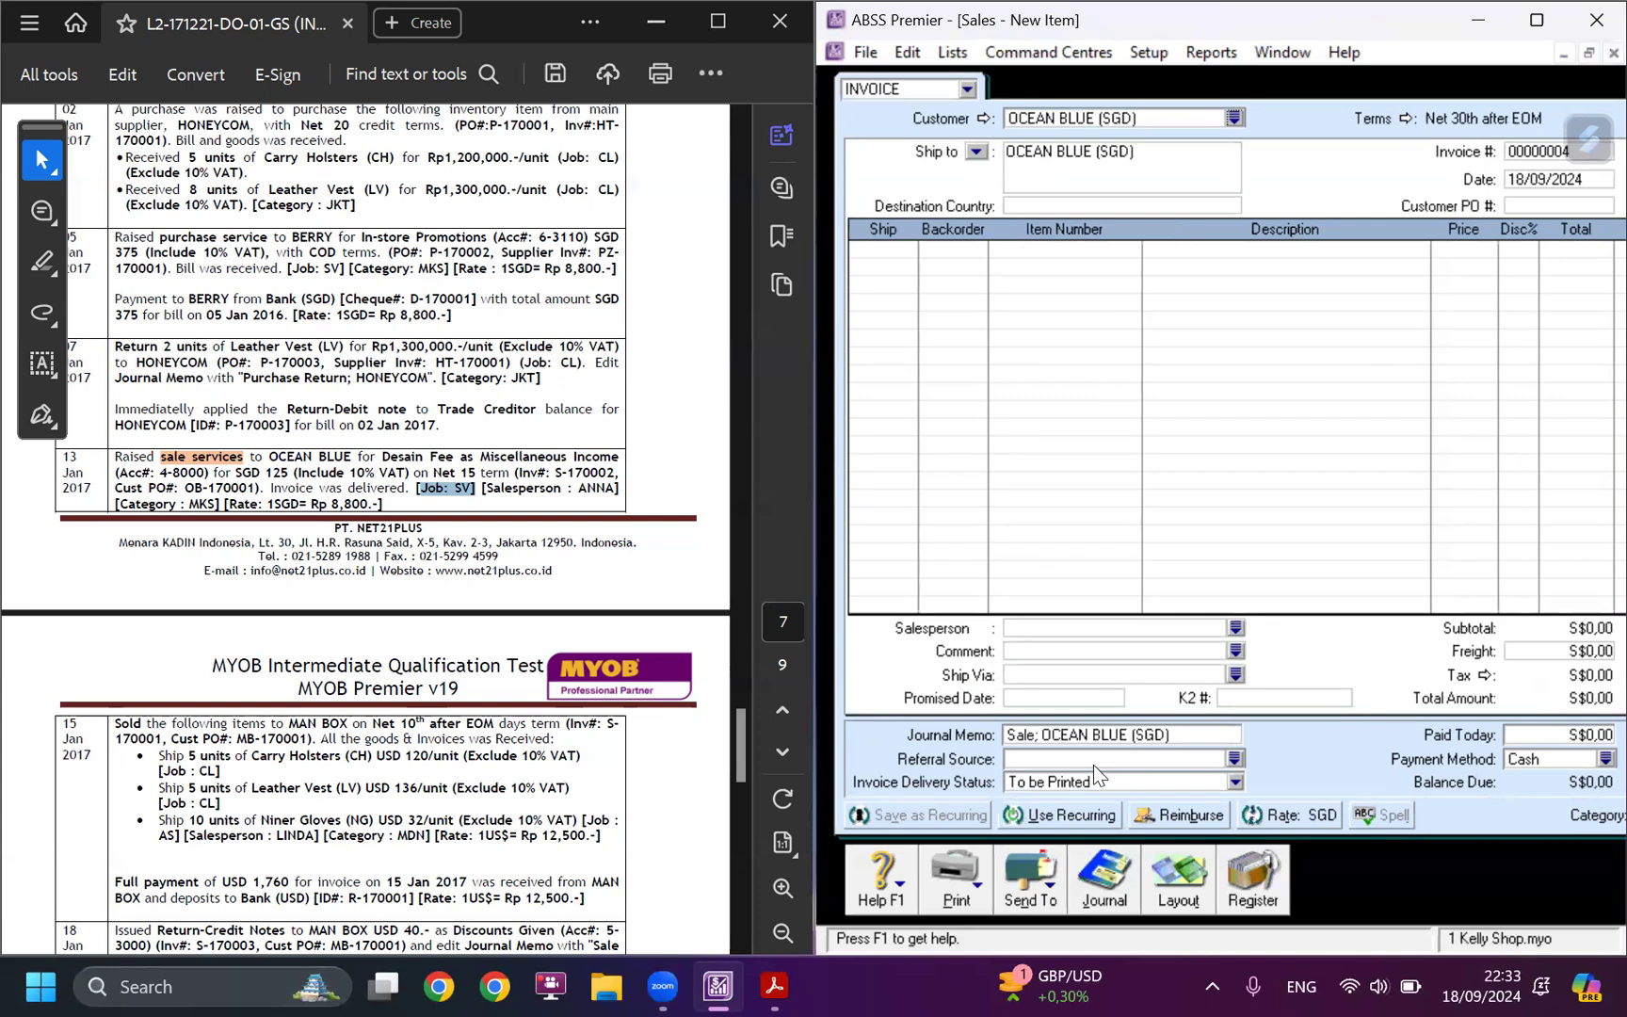
Change the OCEAN BLUE invoice to the Service layout.
click(1190, 880)
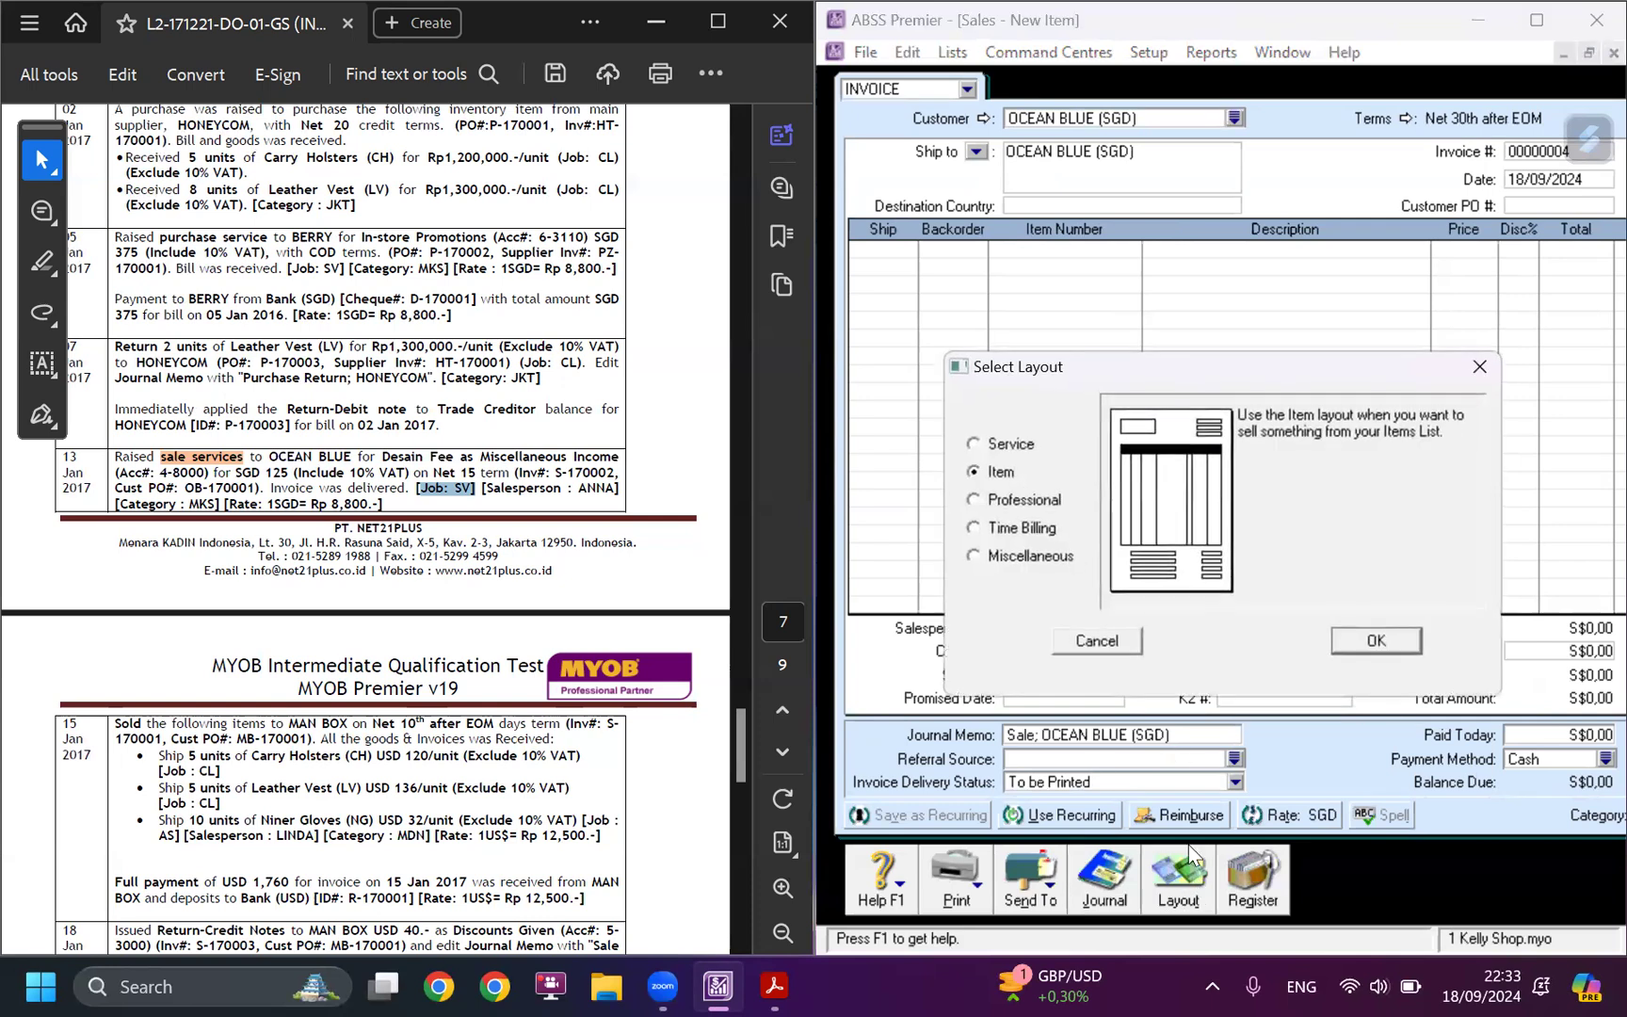
click(1012, 449)
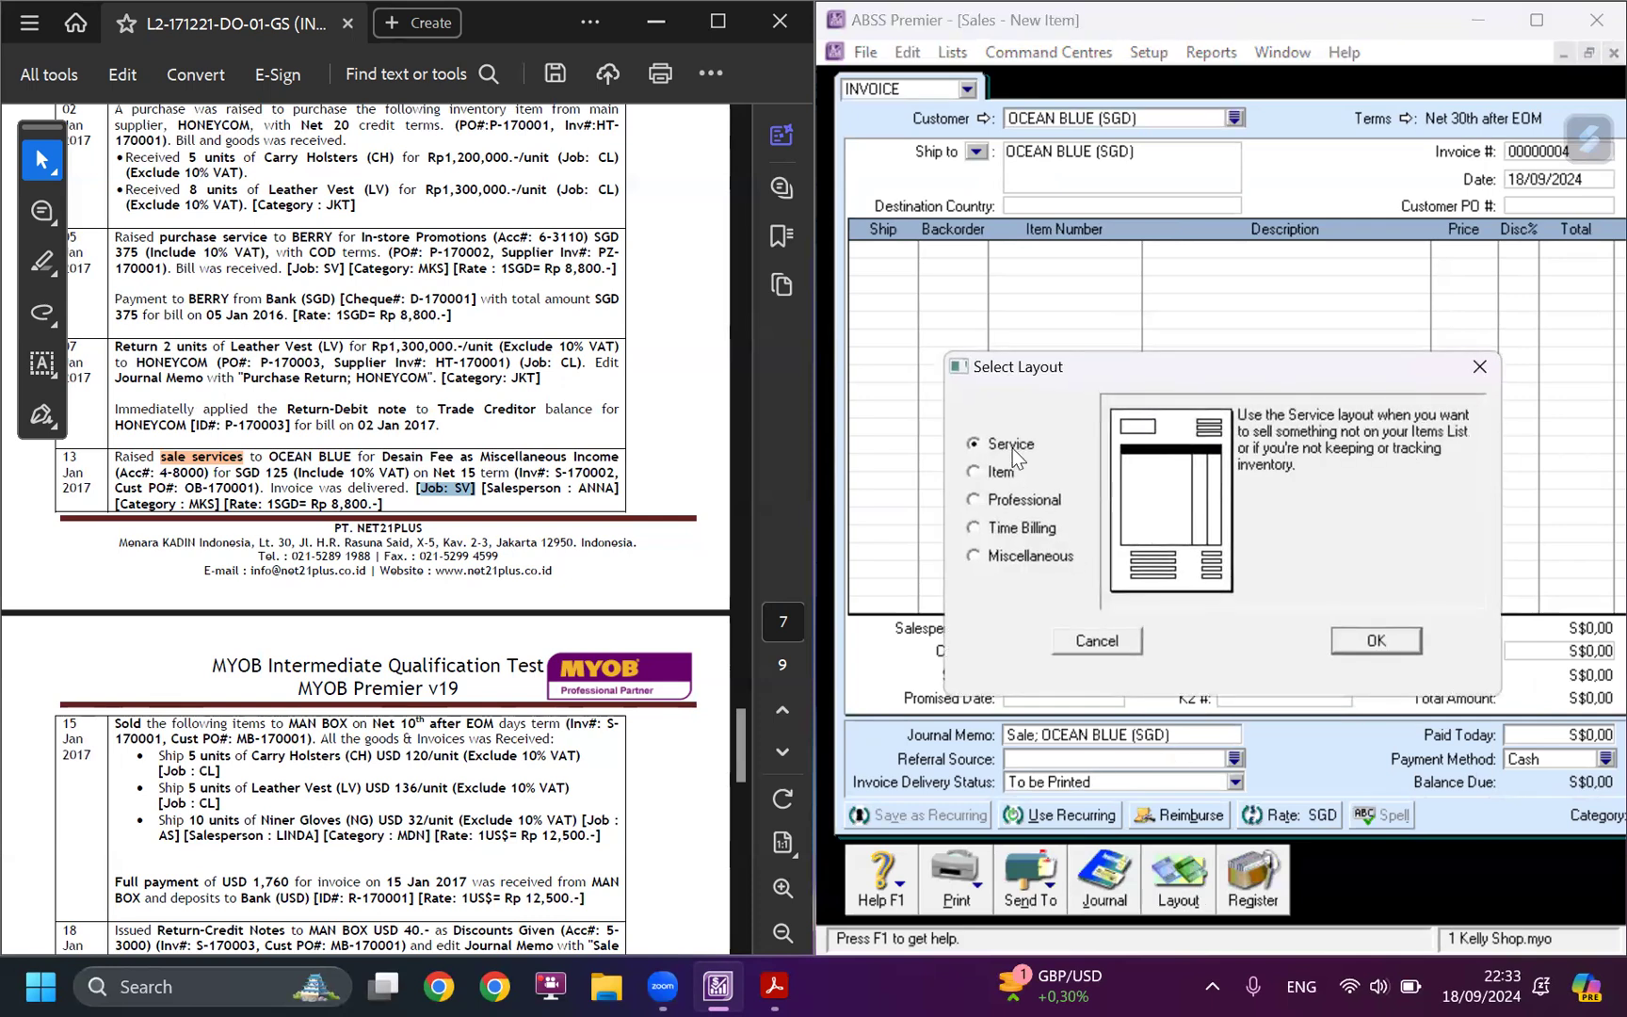
click(1373, 643)
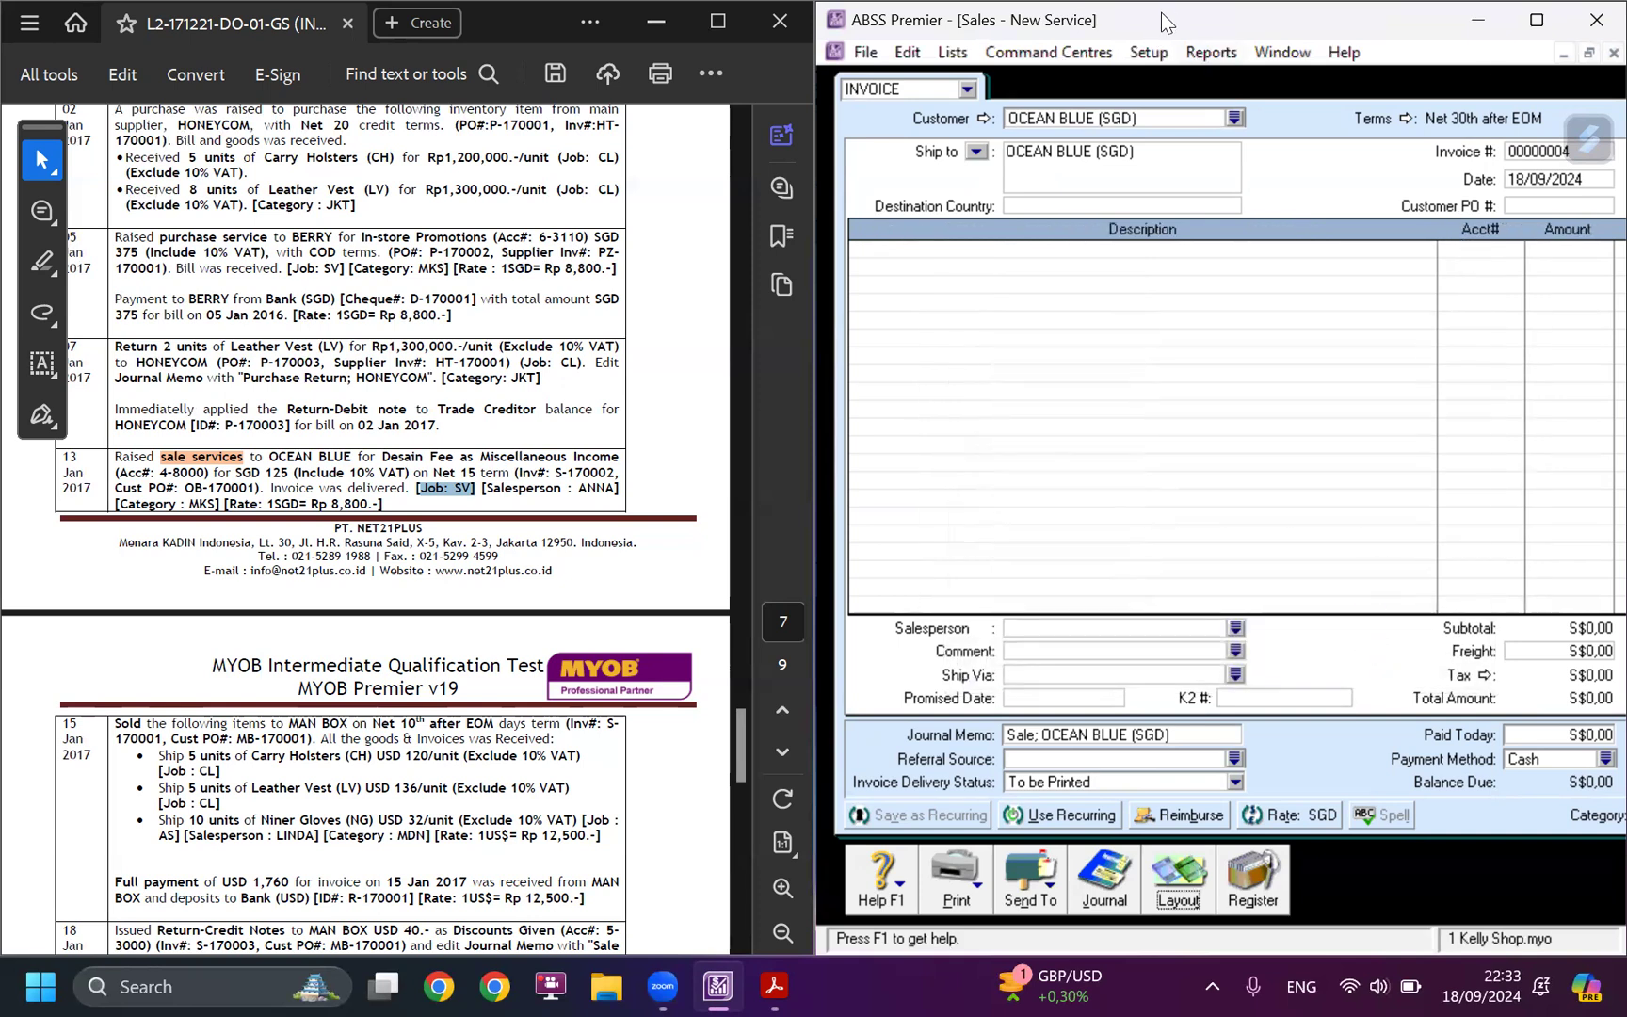
Resize the ABSS Premier window so the whole invoice form is in view beside the case study.
drag(1161, 13, 1031, 13)
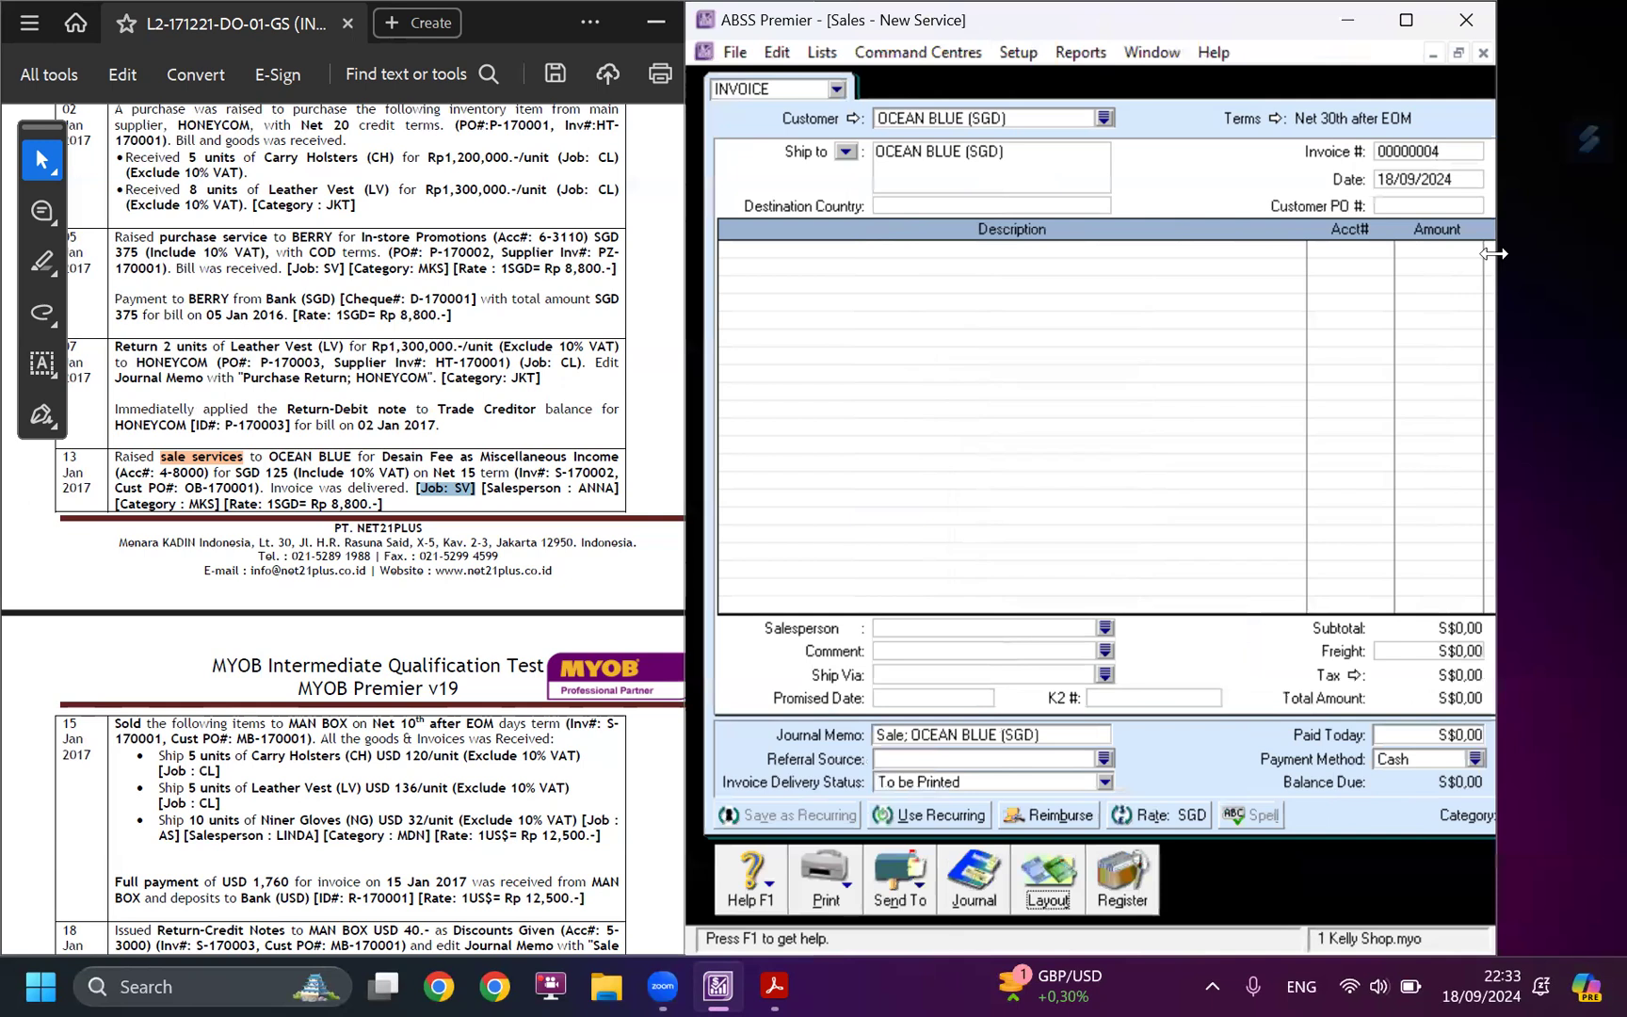
drag(1493, 252, 1618, 253)
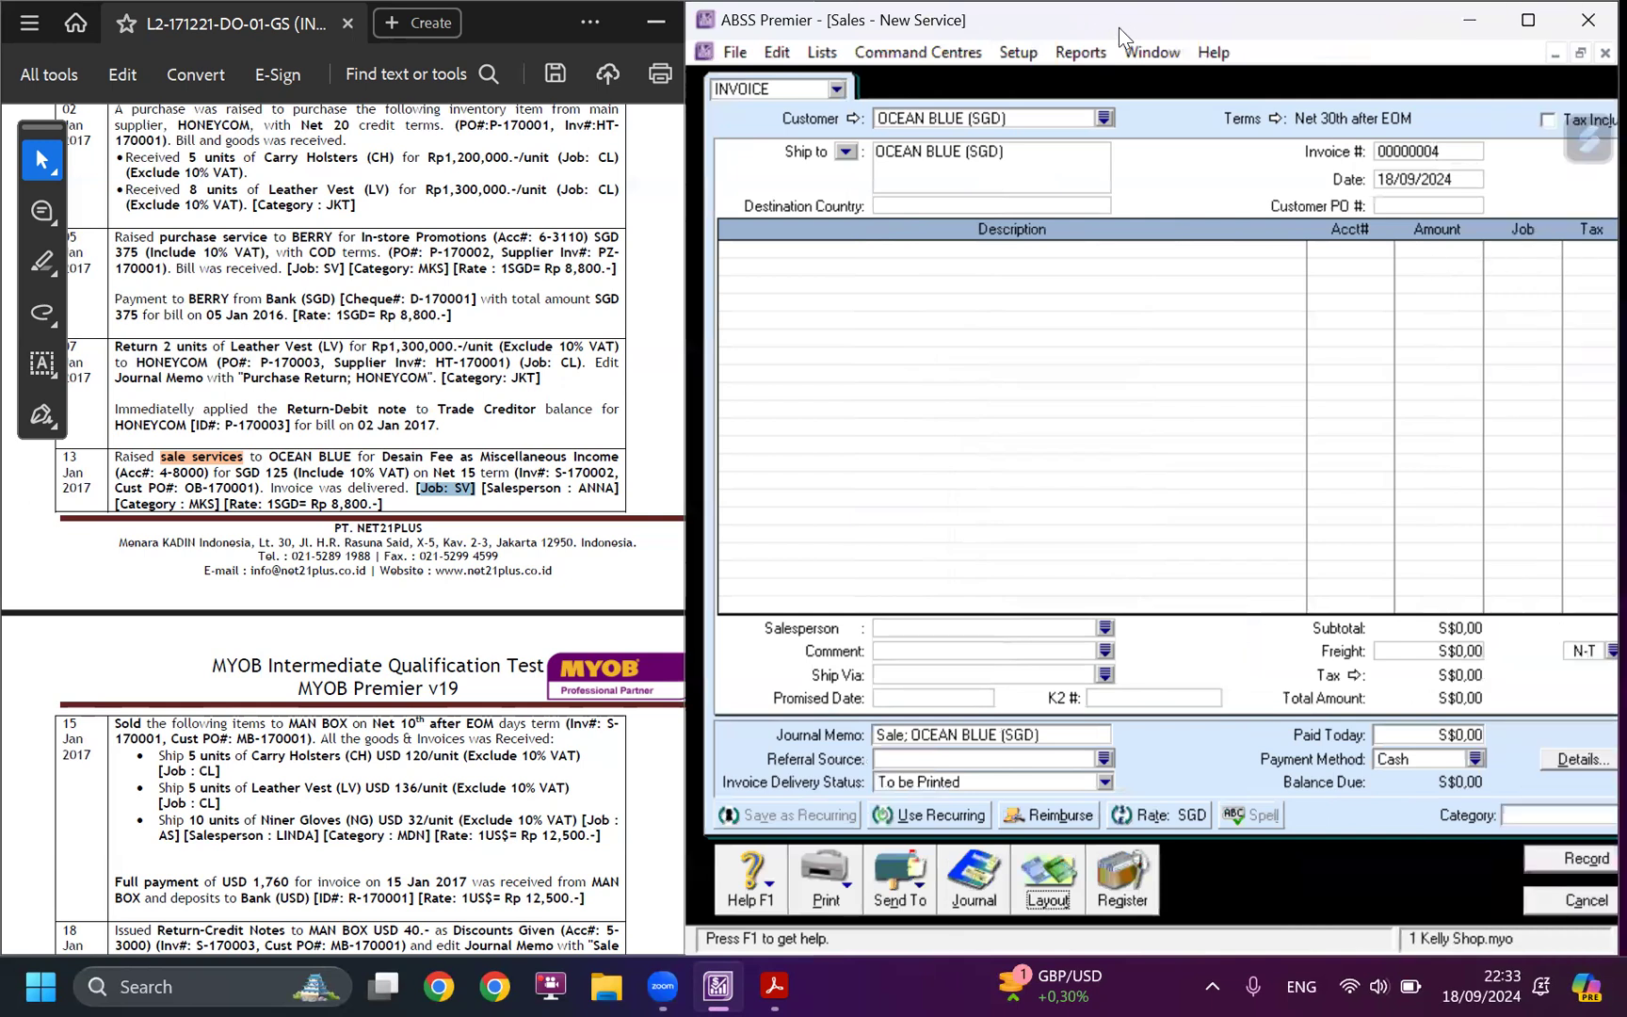
double_click(1118, 26)
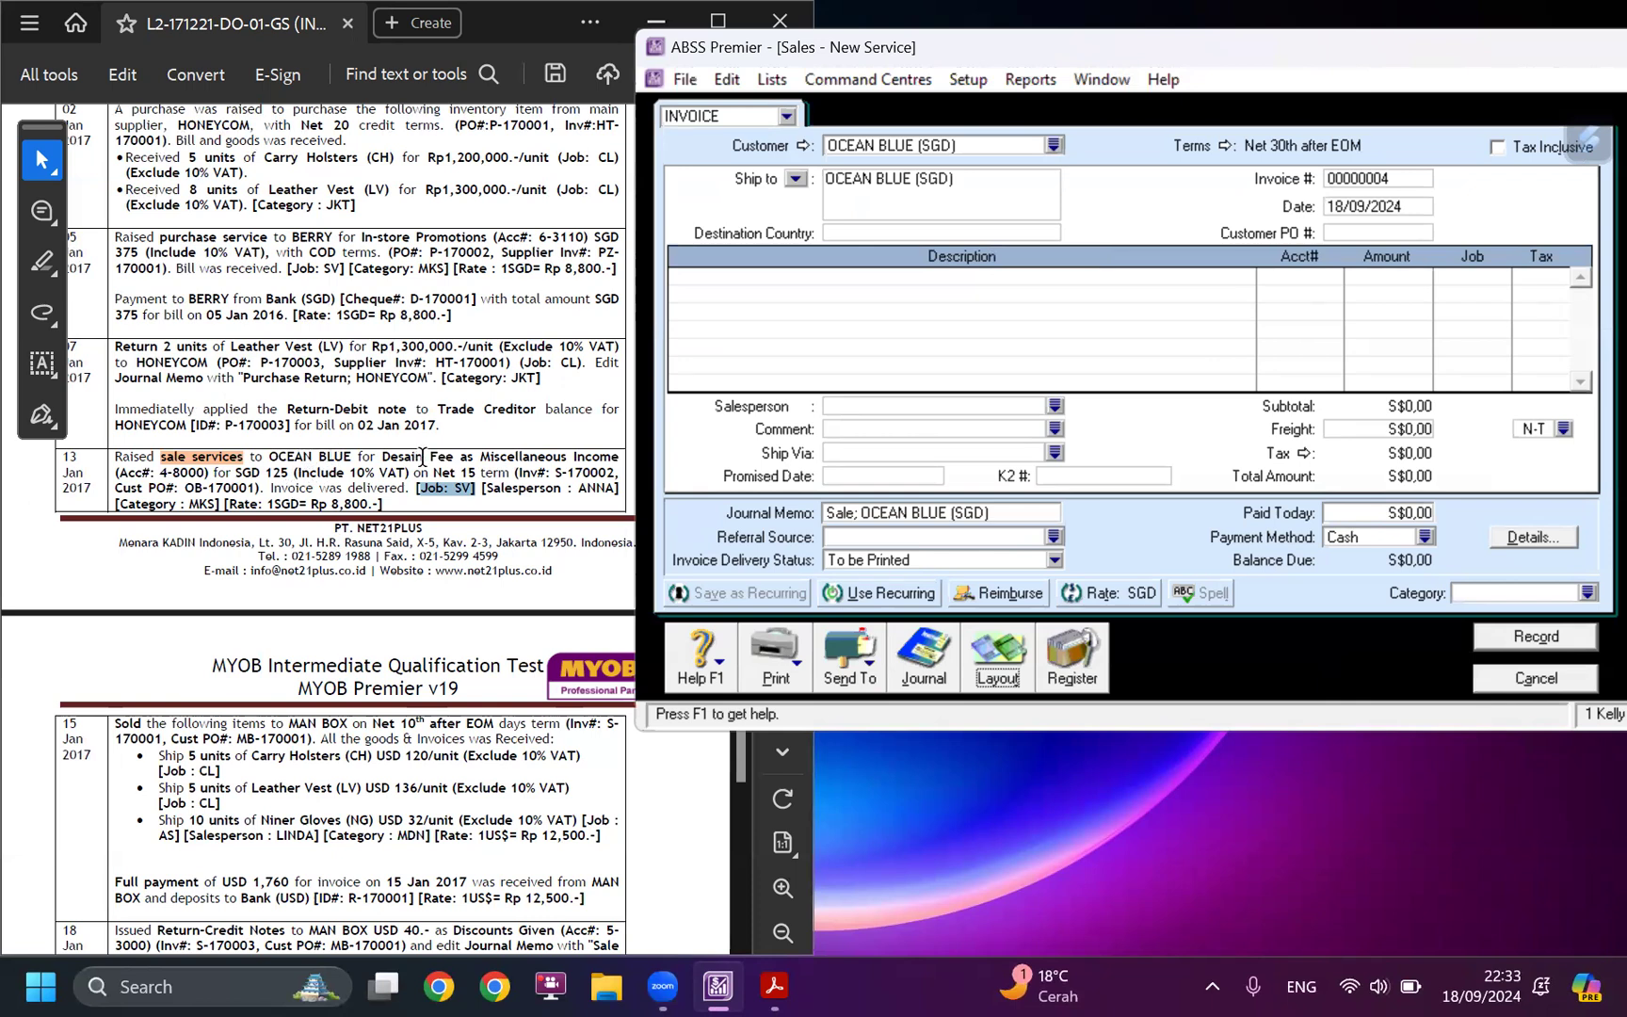
Copy "Desain Fee as Miscellaneous Income" from the case study into the invoice's first description line.
drag(381, 459, 600, 462)
key(ctrl+c)
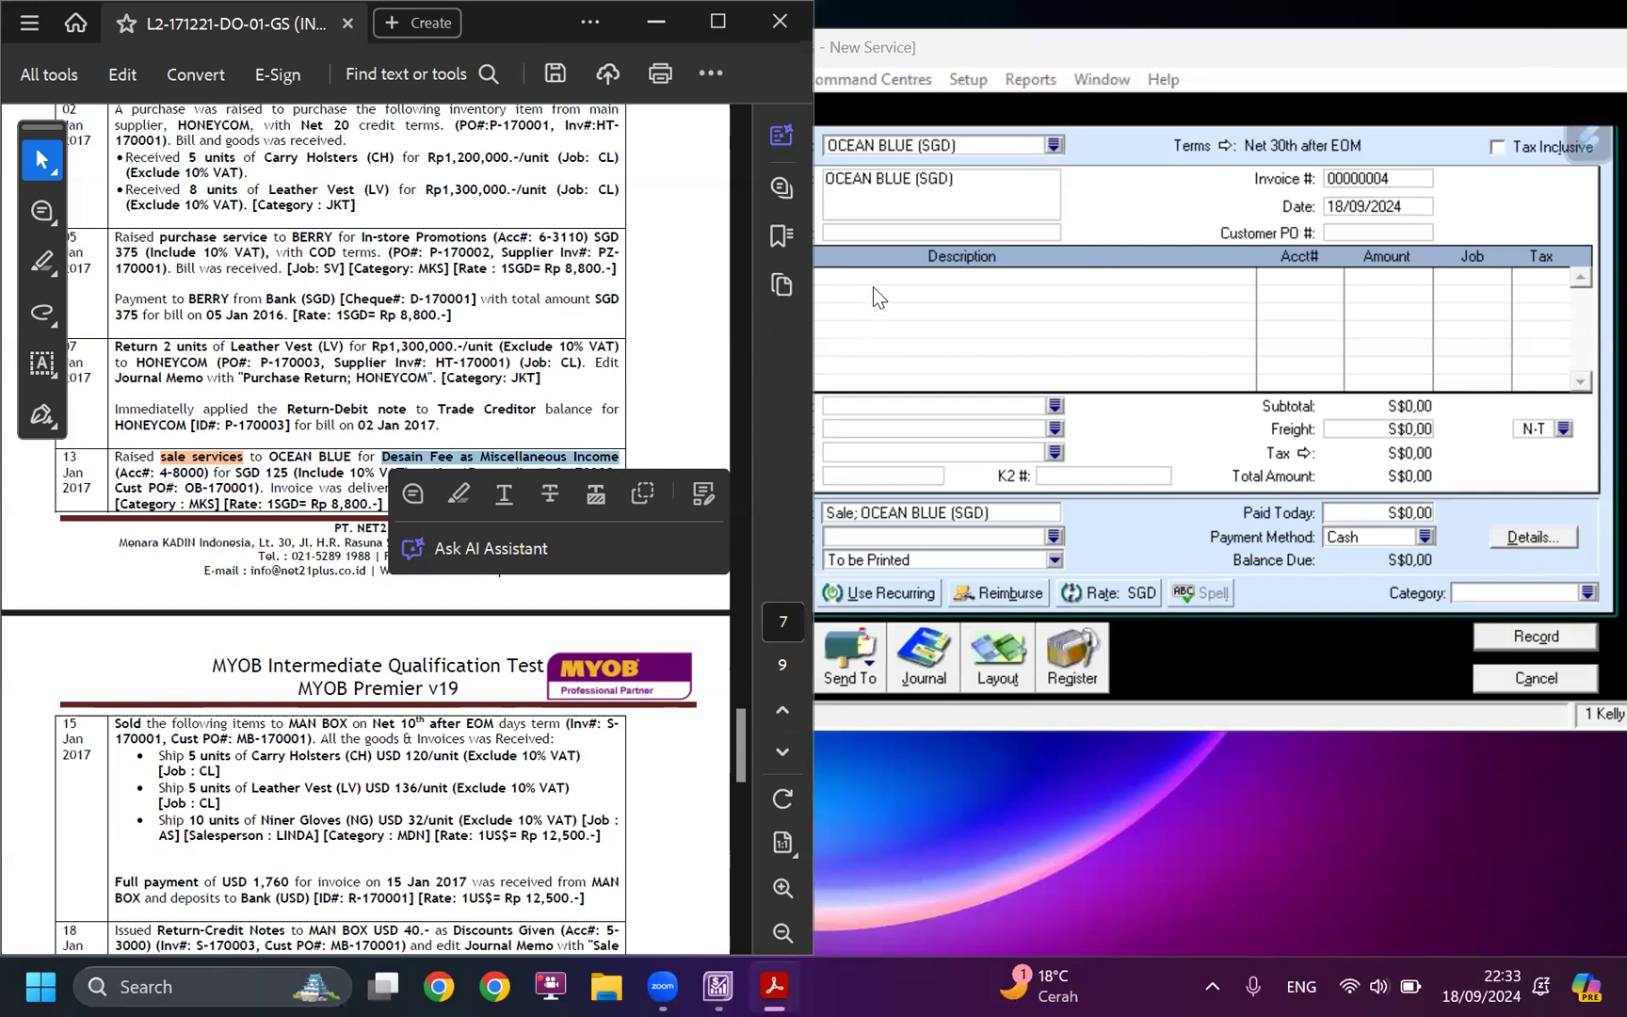
click(873, 283)
click(873, 282)
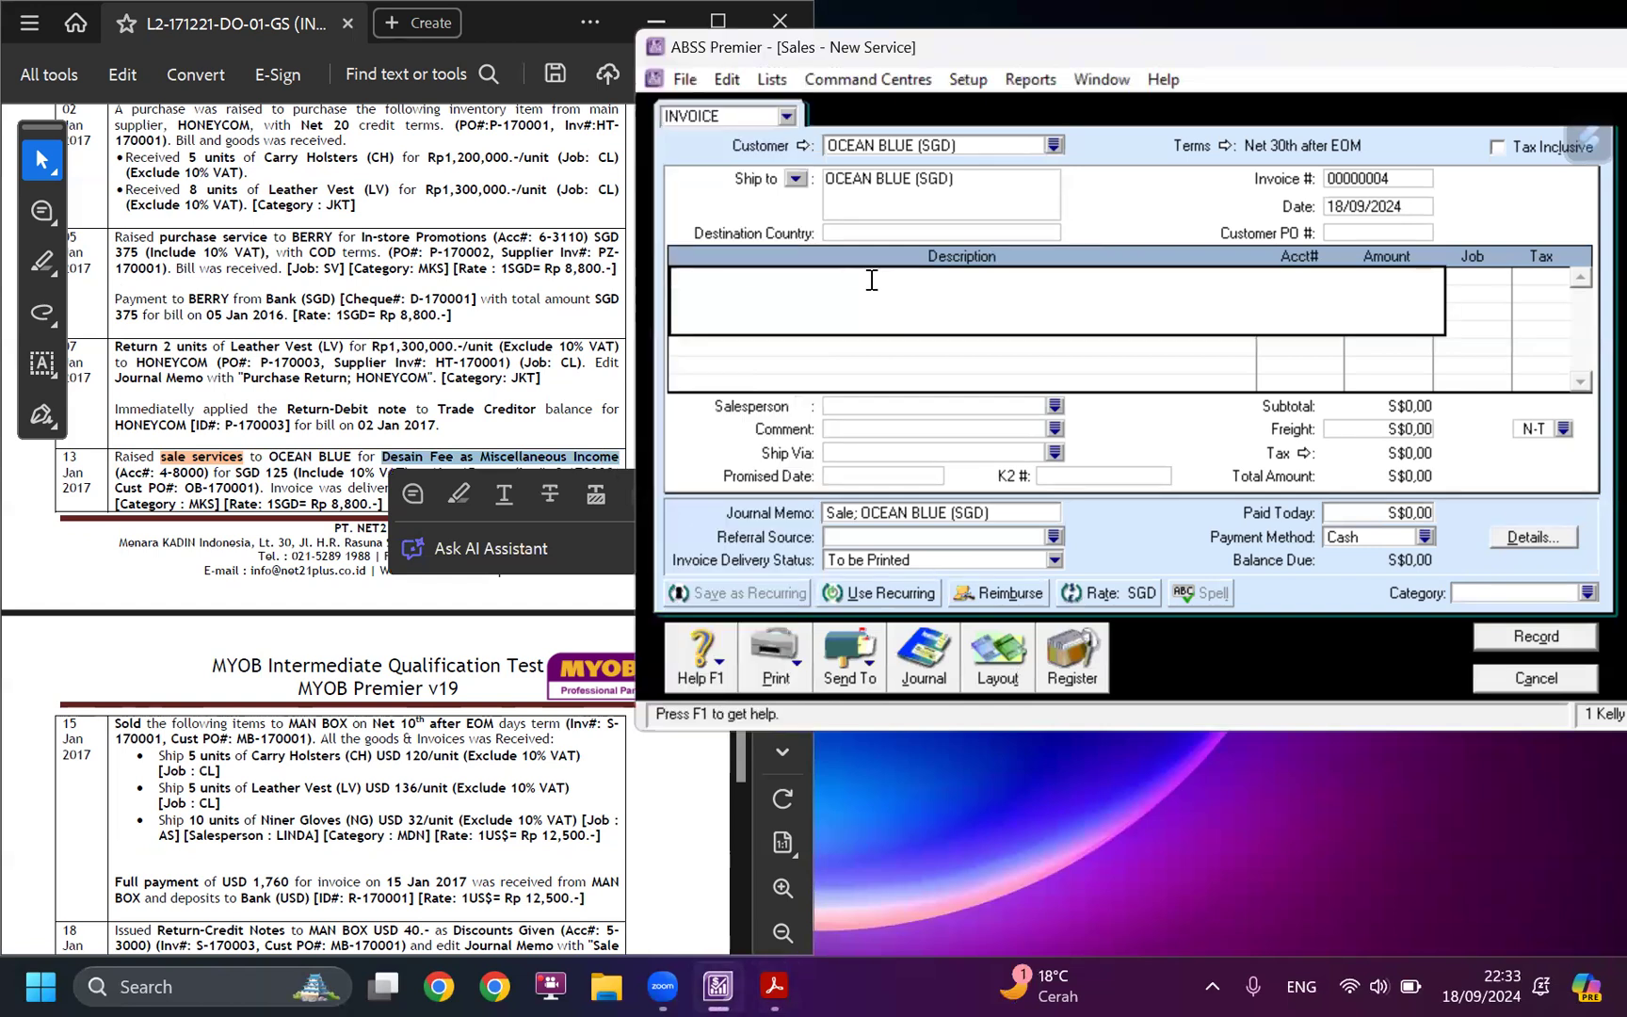
key(ctrl+v)
key(Tab)
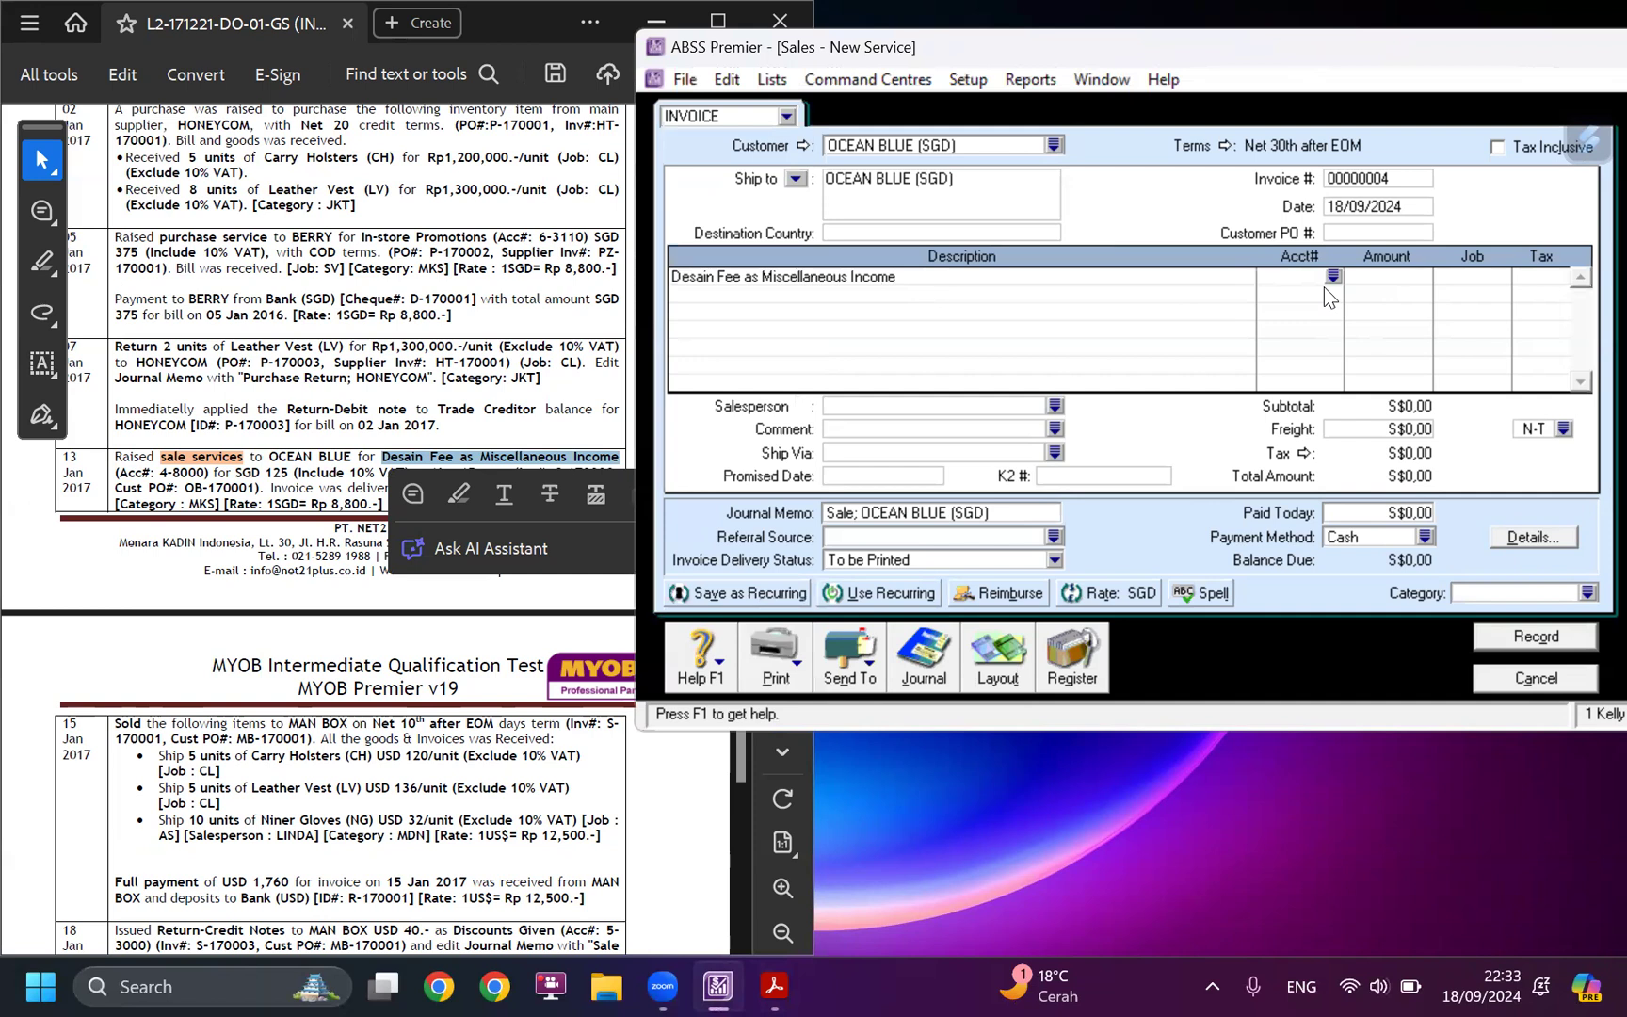
Assign the design fee line to account 4-8000 Miscellaneous Income with an amount of SGD 125.
text(4)
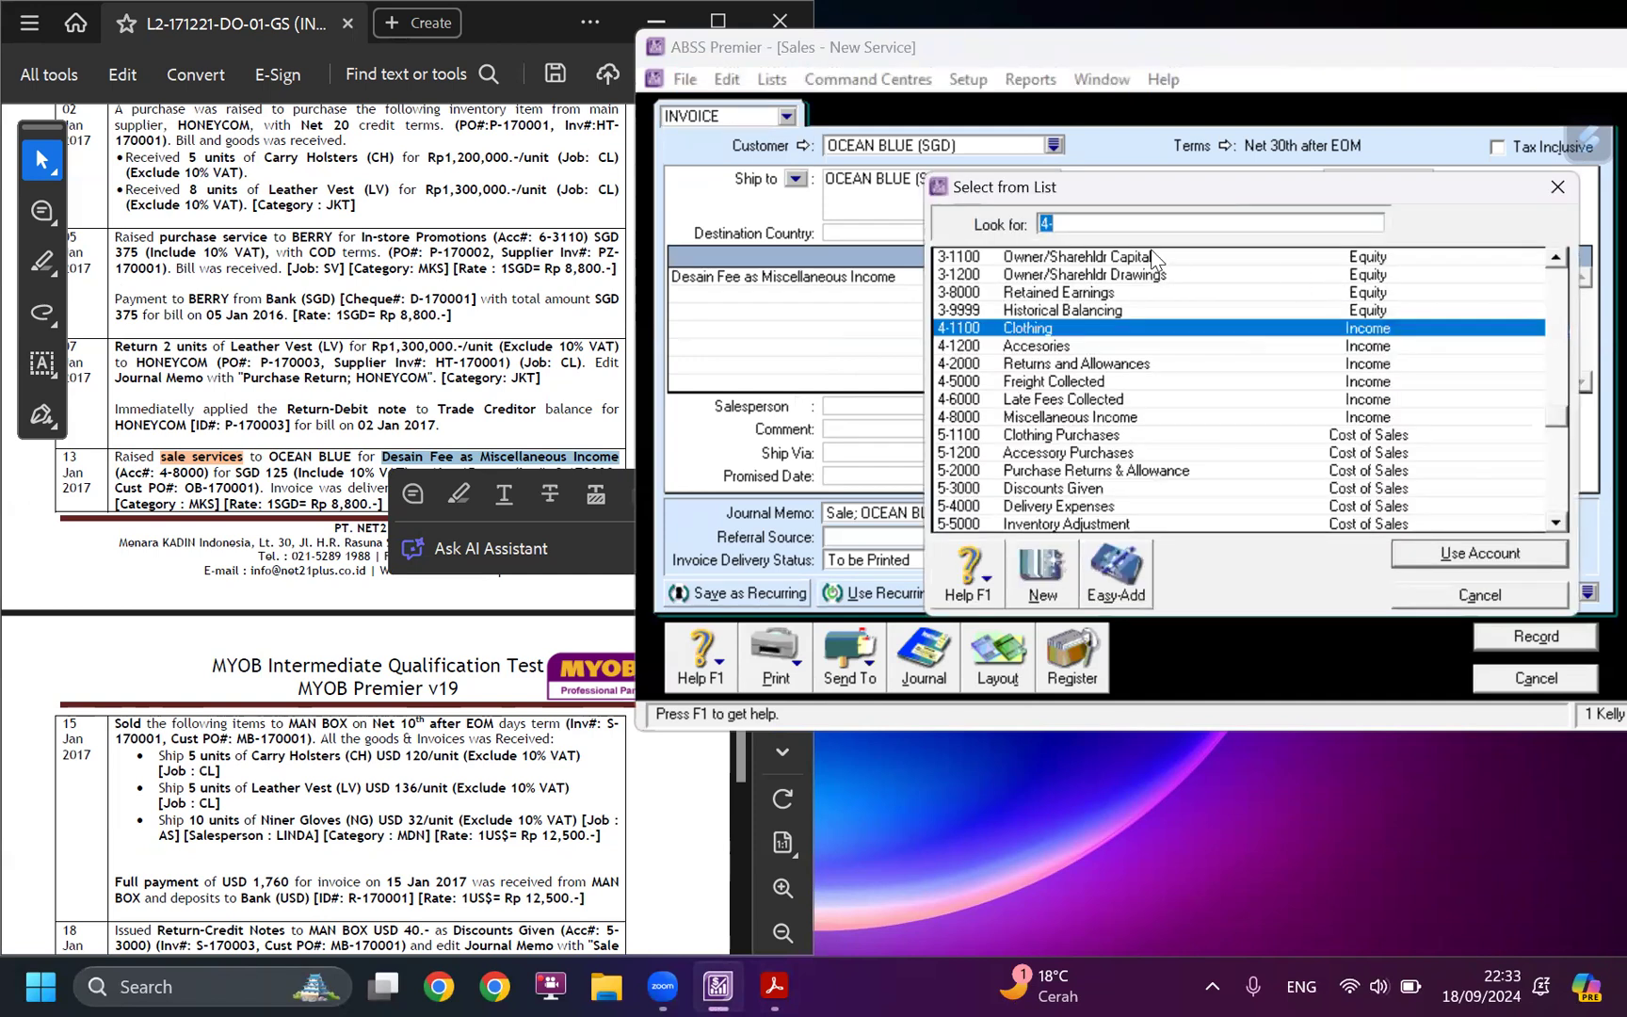
click(1084, 224)
text(8000)
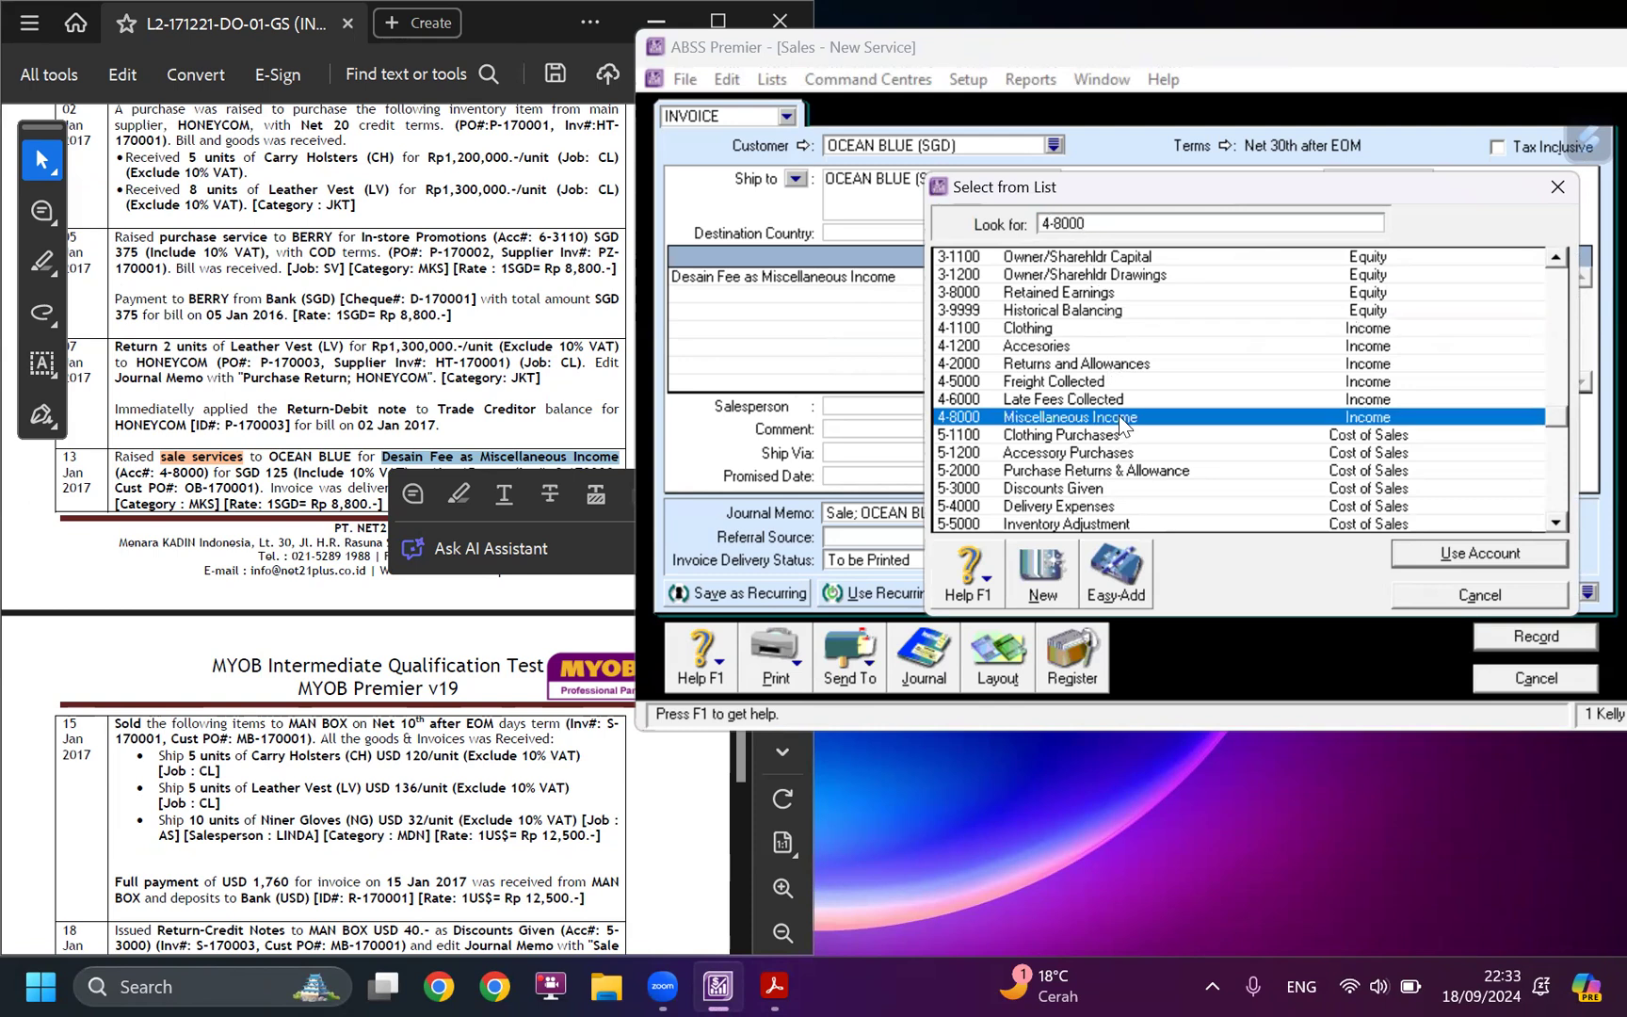
key(Return)
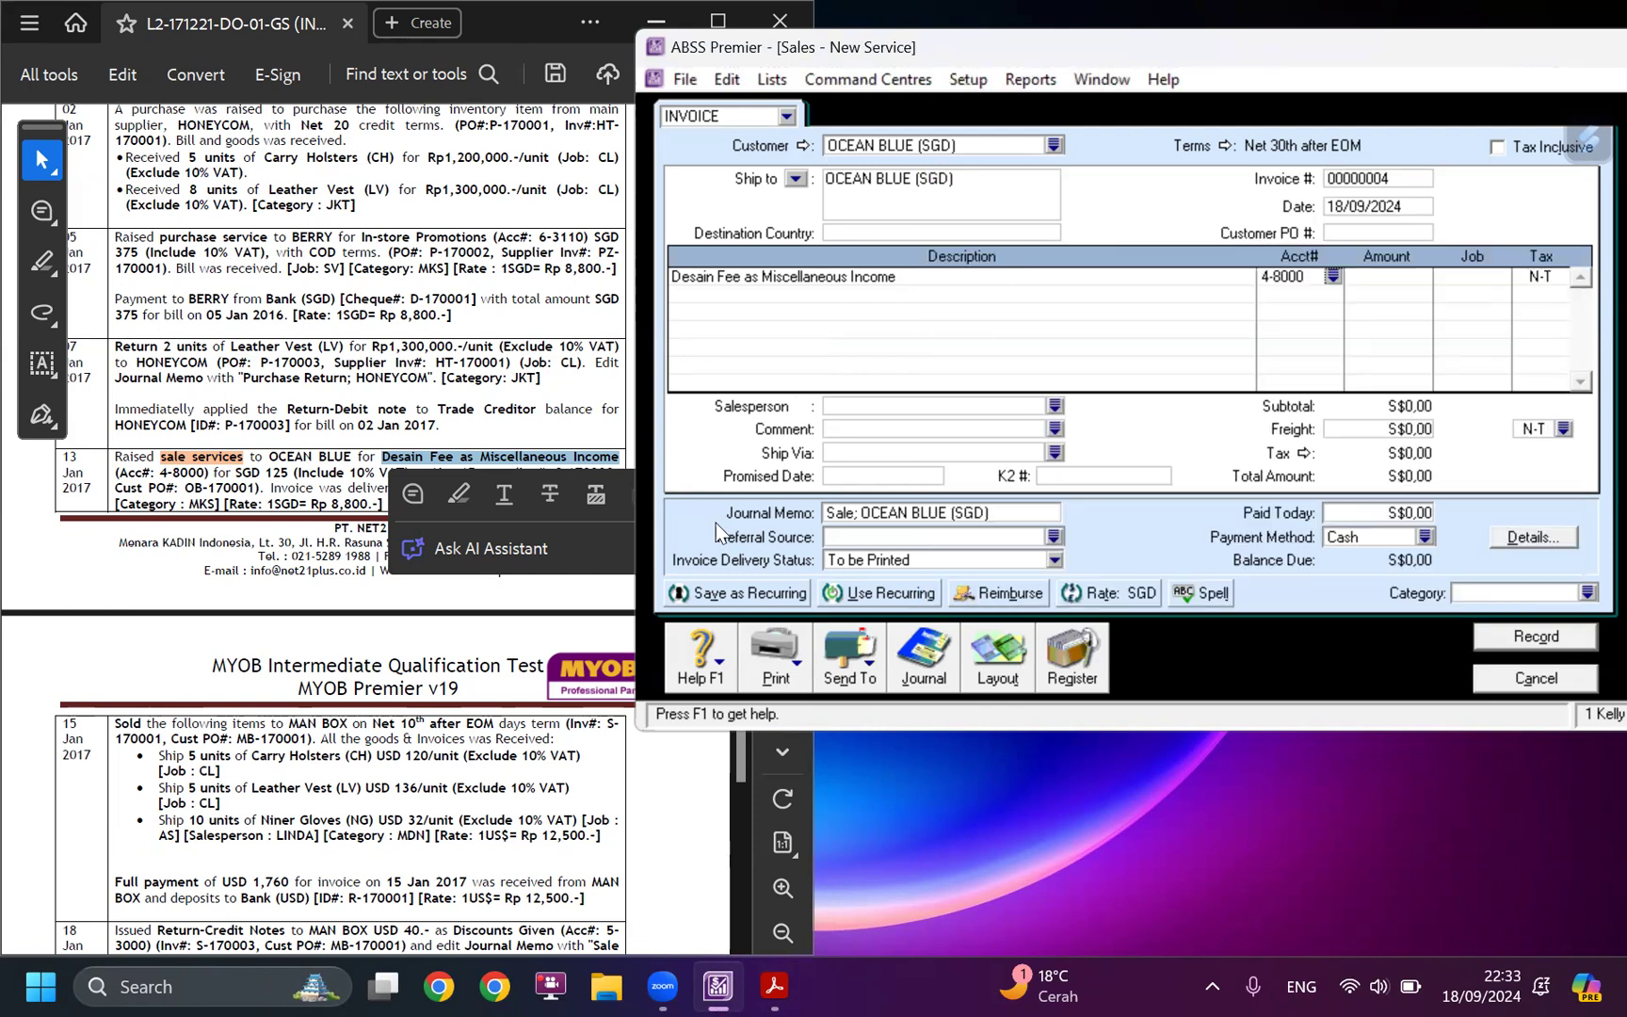
click(1369, 279)
text(125)
key(Tab)
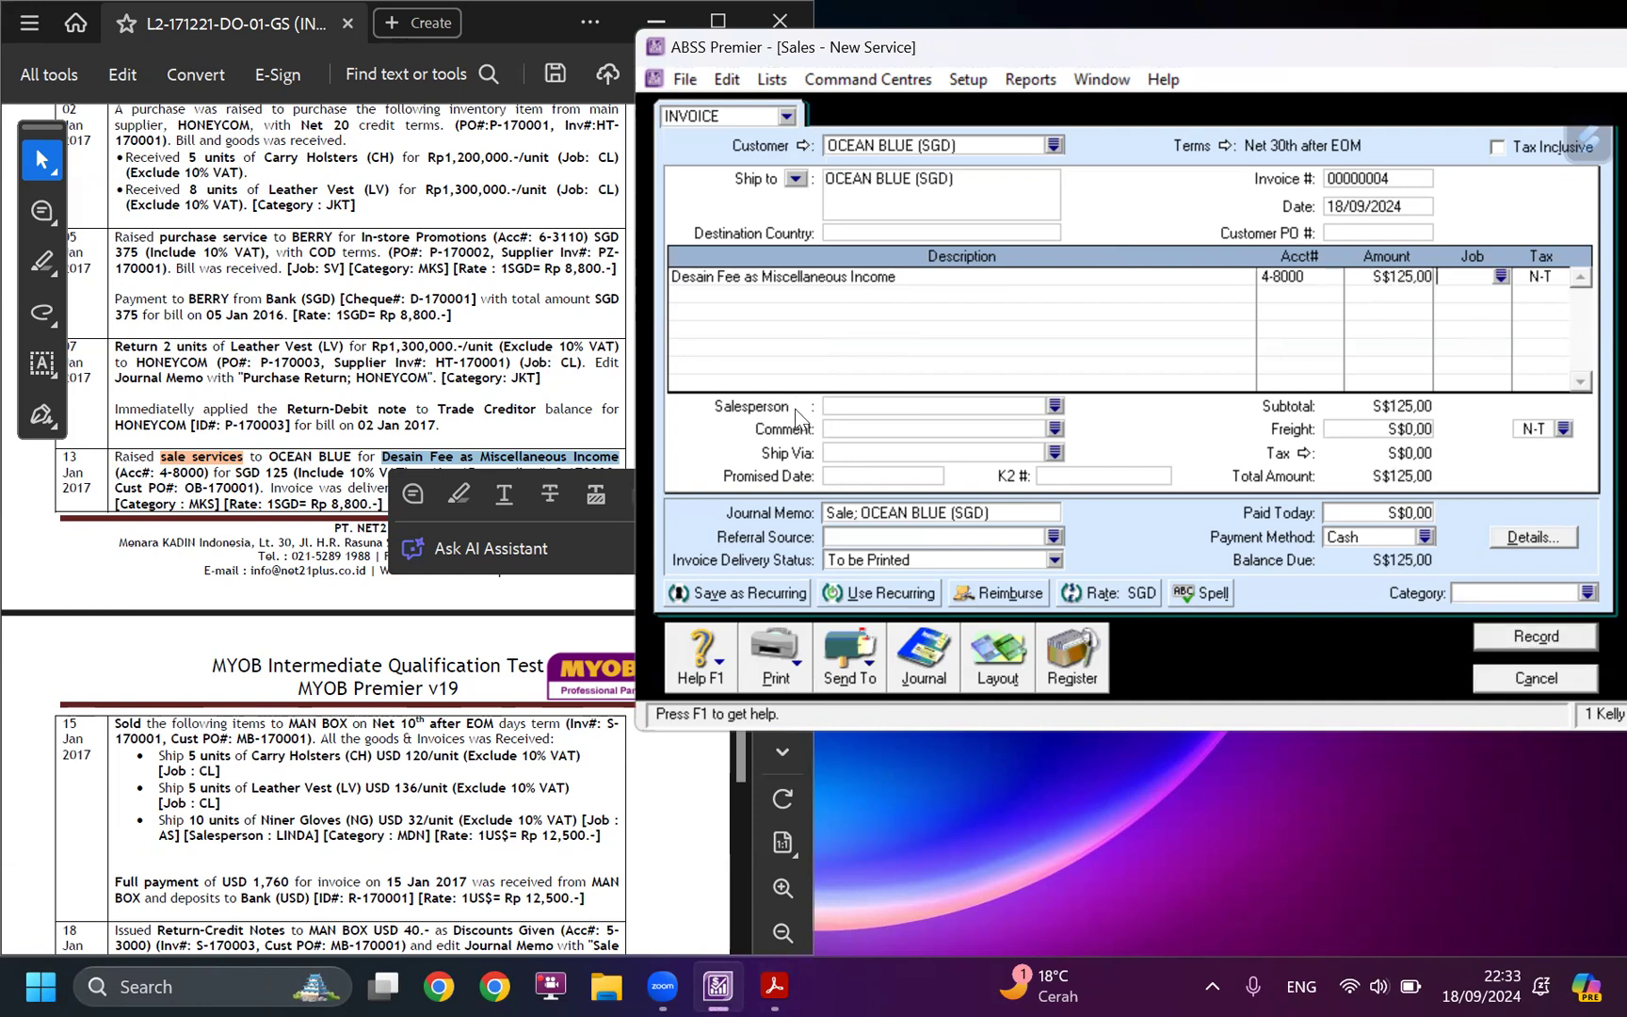
Assign job SV (Service) to the design fee line, as given in the case study.
click(271, 484)
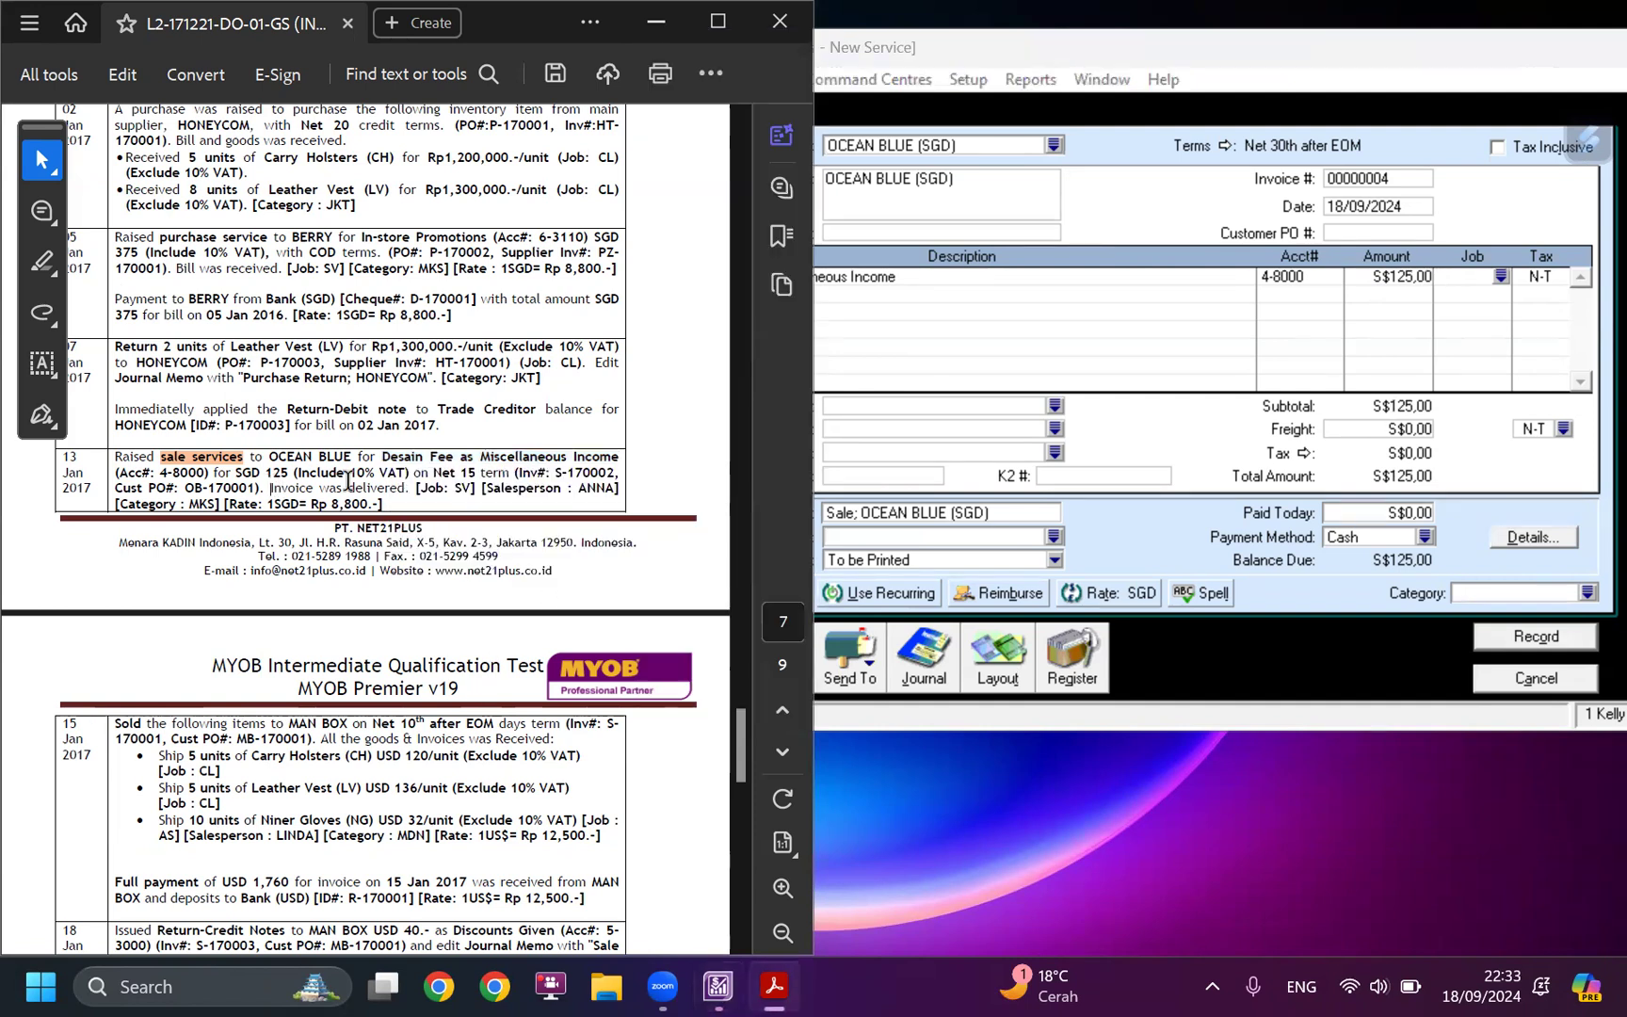
click(1500, 276)
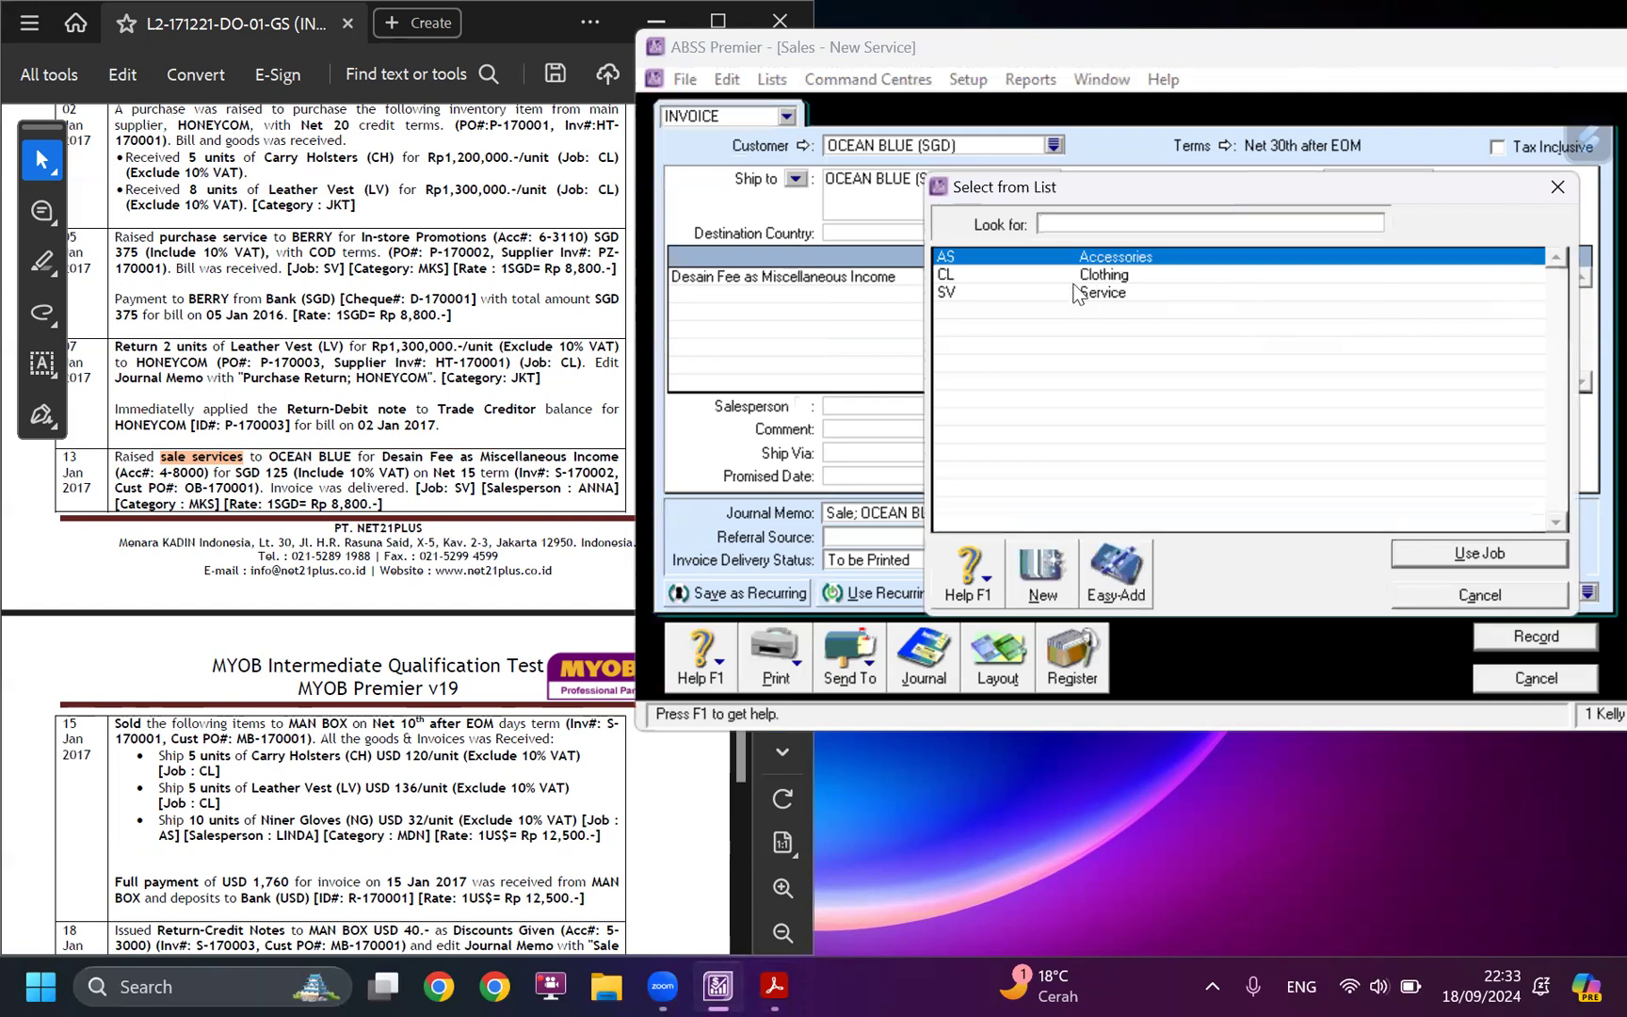
click(1089, 293)
click(1460, 560)
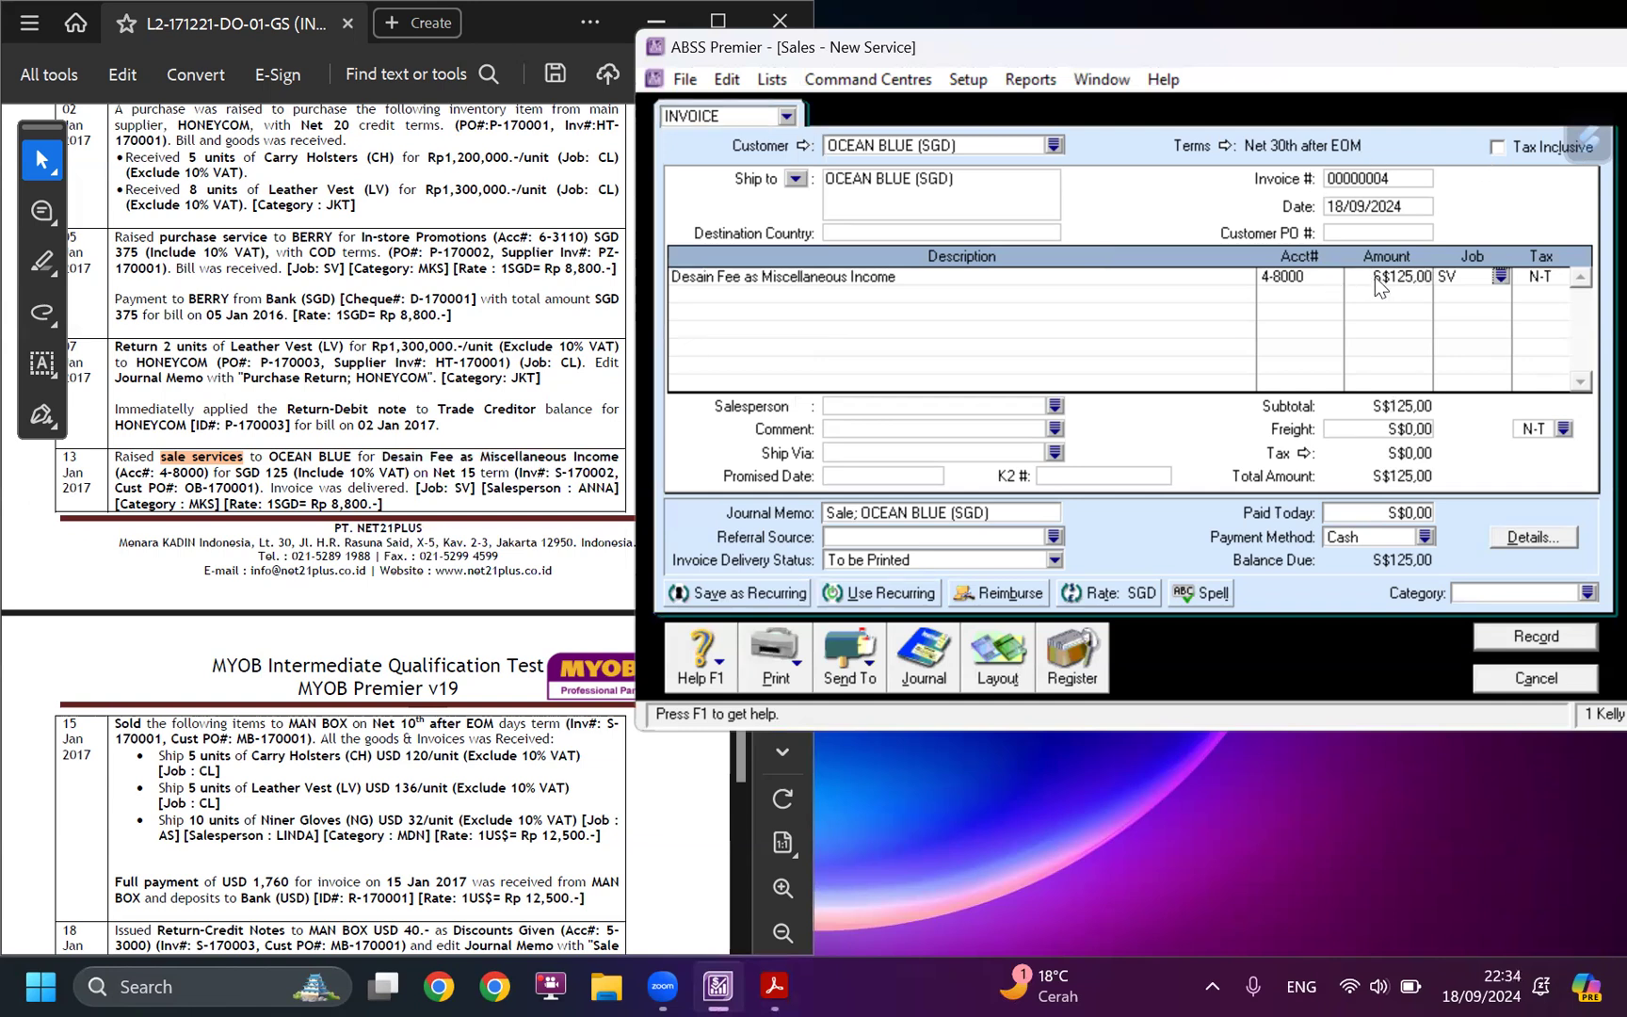
Make the invoice tax inclusive and apply the VAT tax code to the design fee line.
click(1497, 147)
click(1564, 282)
click(1560, 279)
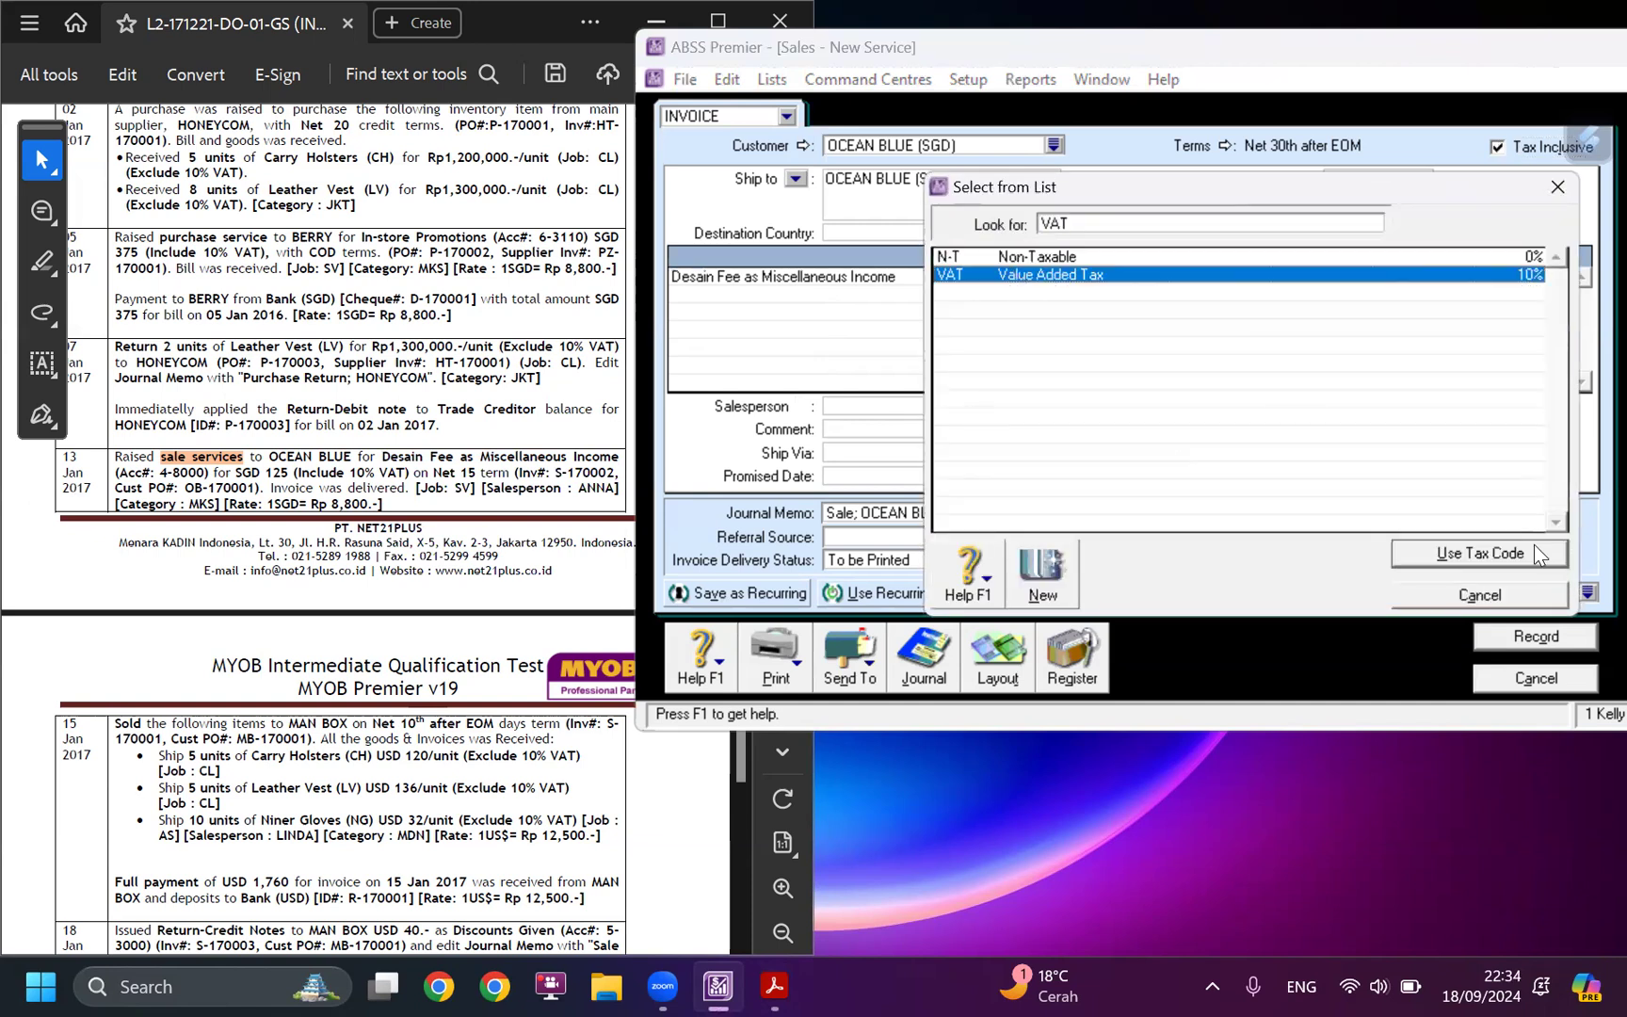
click(1534, 548)
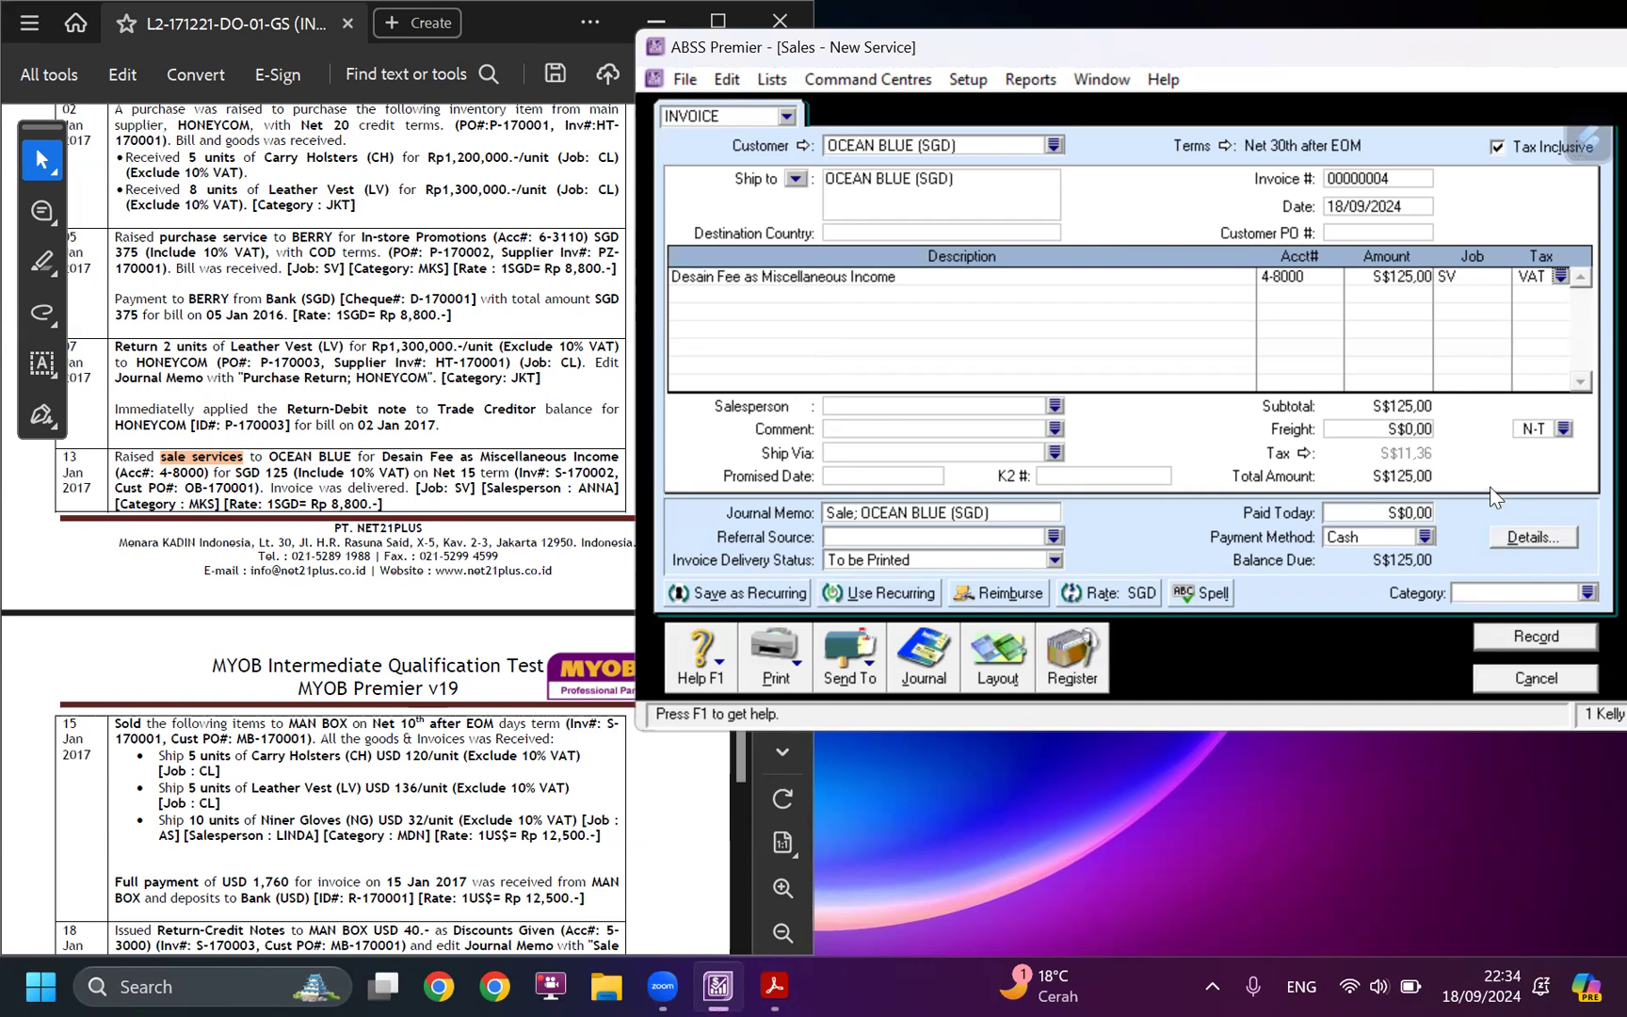
Change the invoice's credit terms to payment in a given number of days, with the balance due in 15 days.
click(1227, 140)
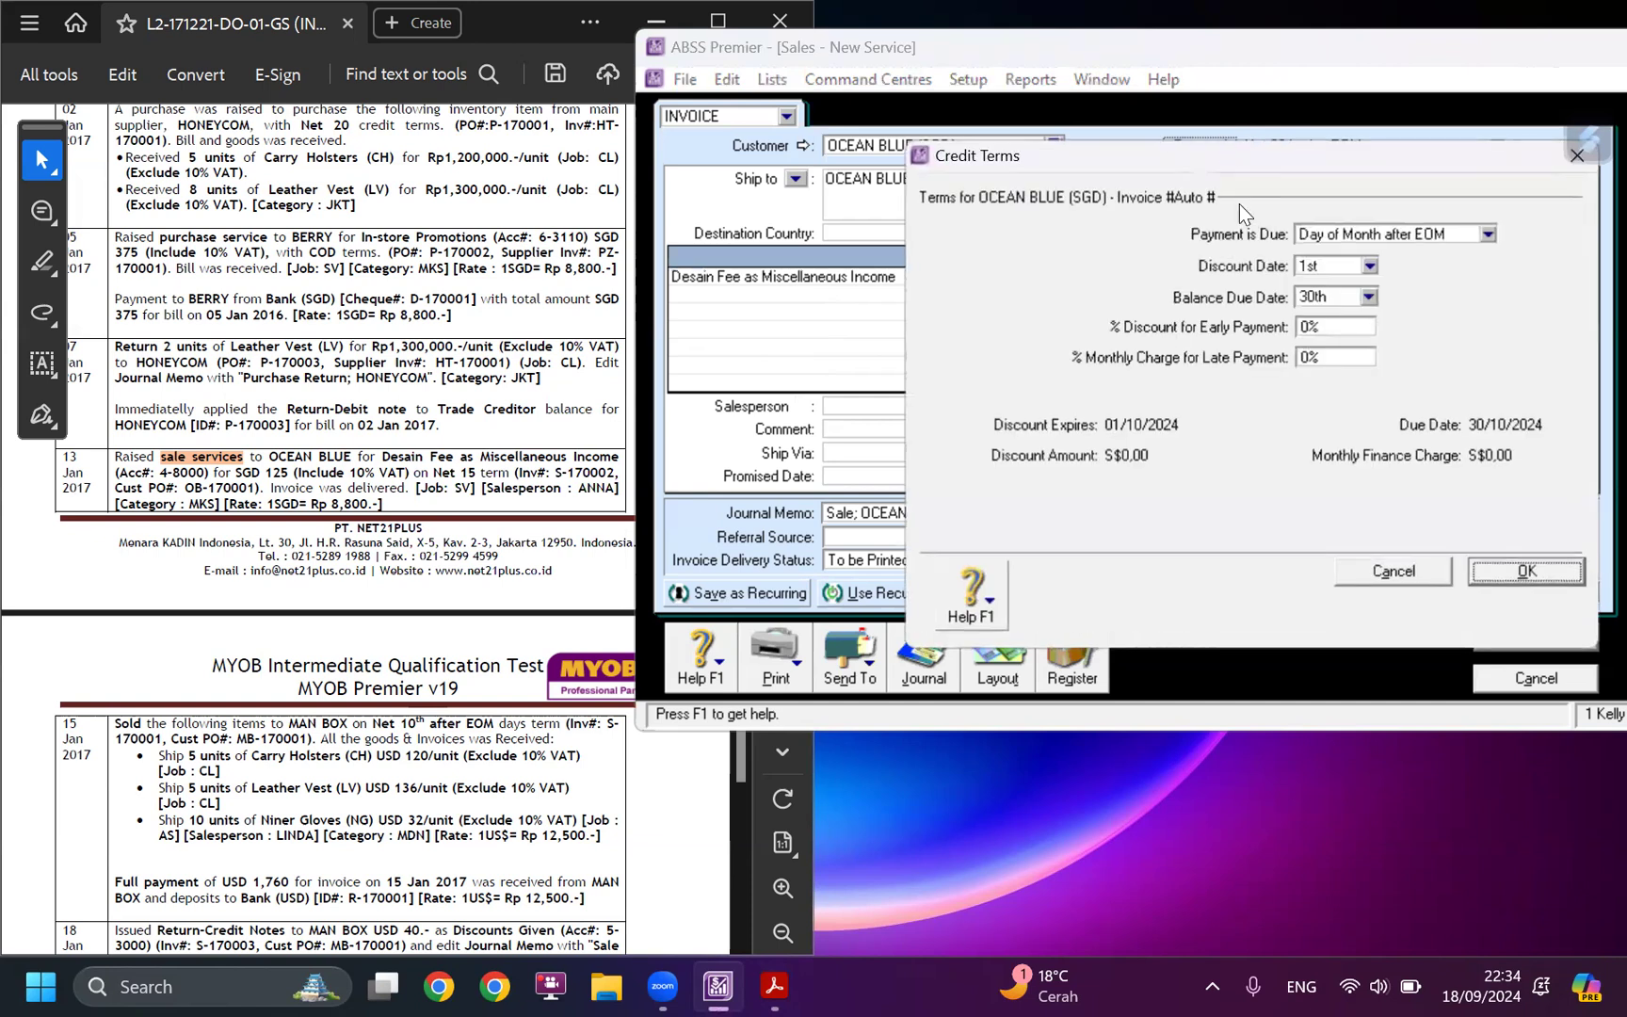
click(1407, 233)
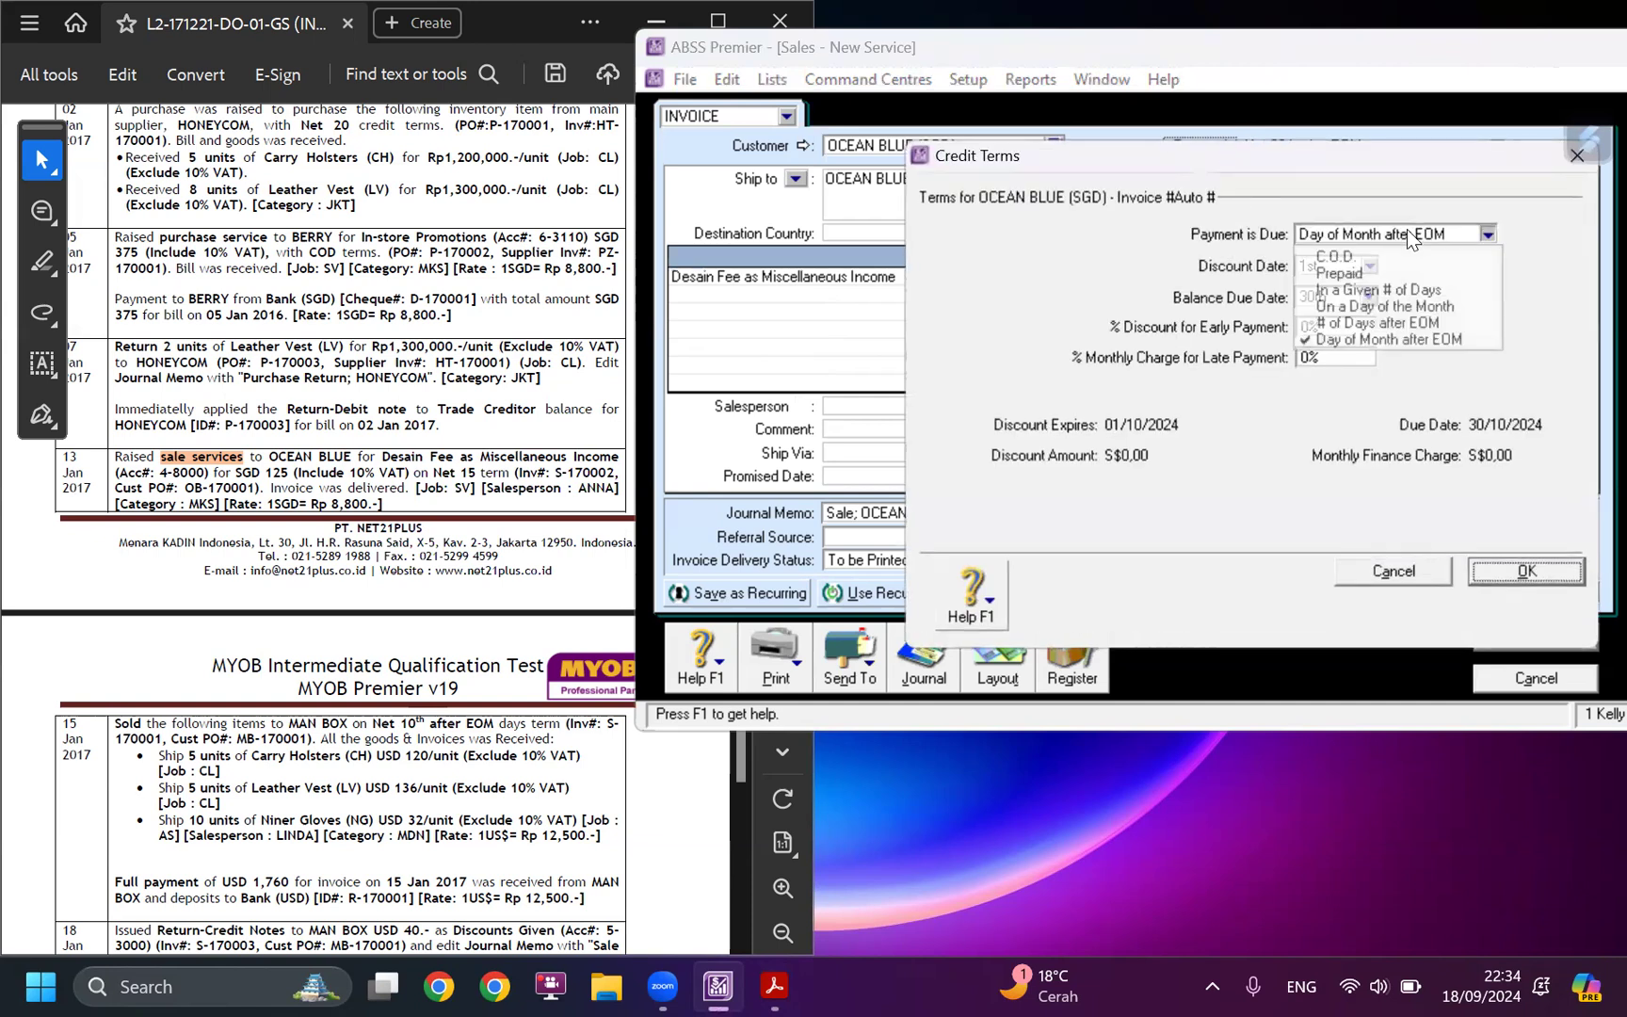
click(1391, 289)
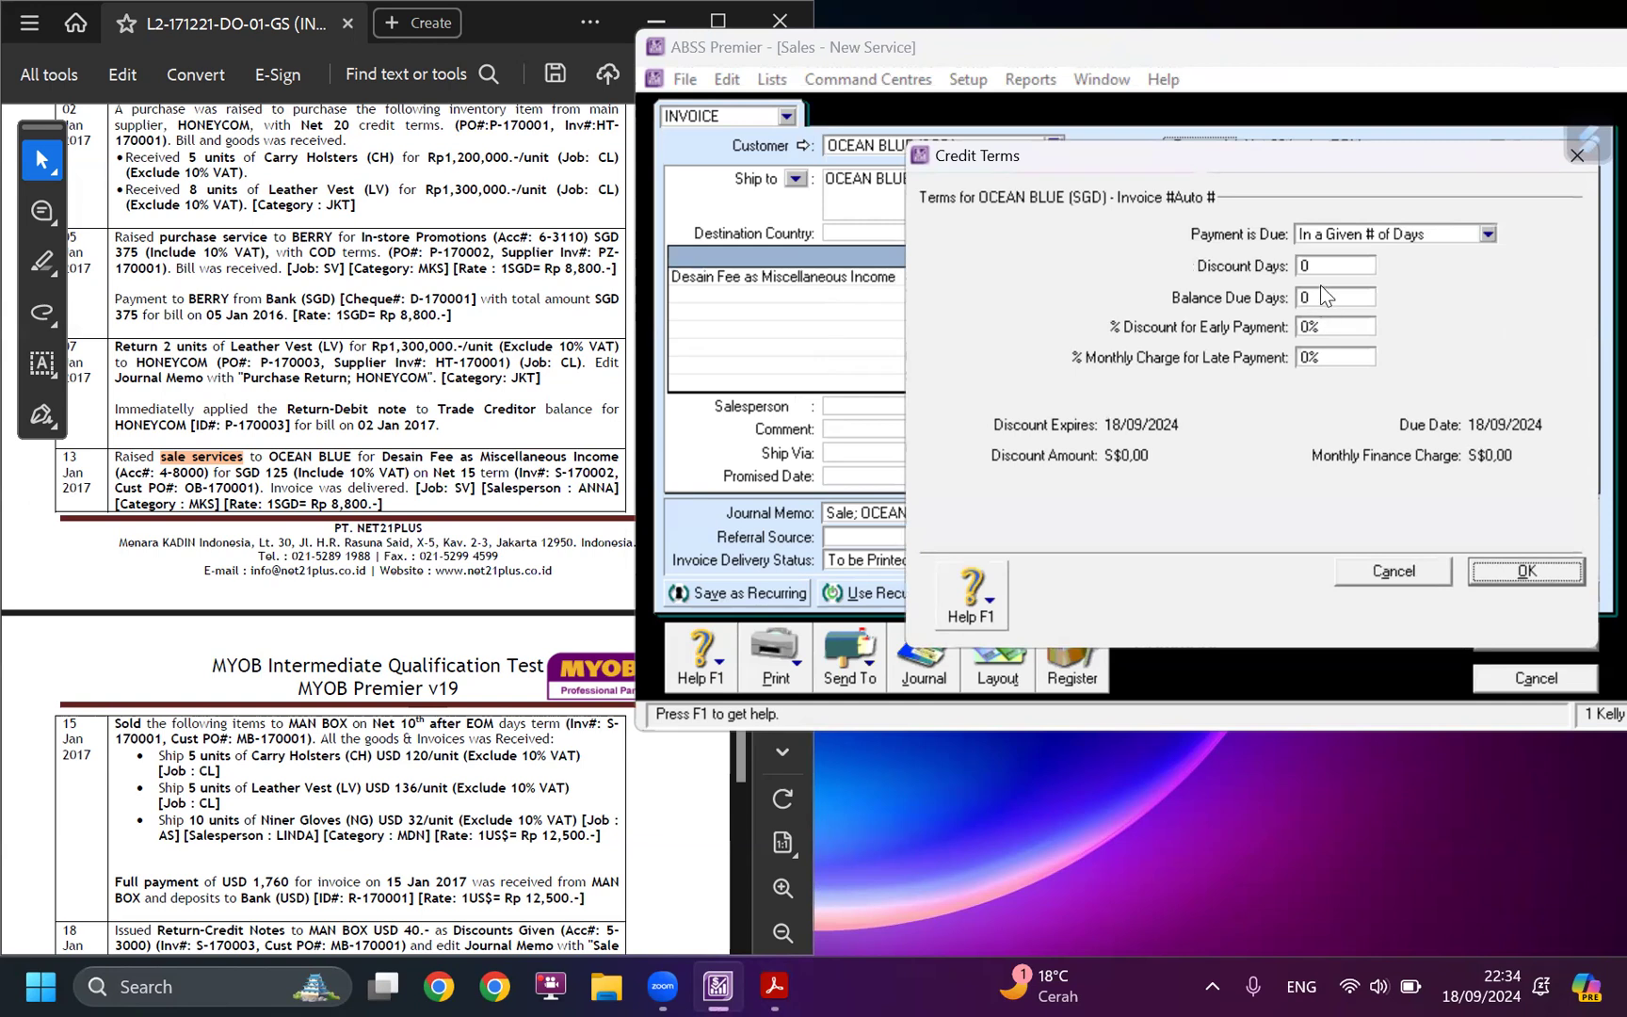
double_click(1326, 298)
text(15)
key(Tab)
click(1526, 572)
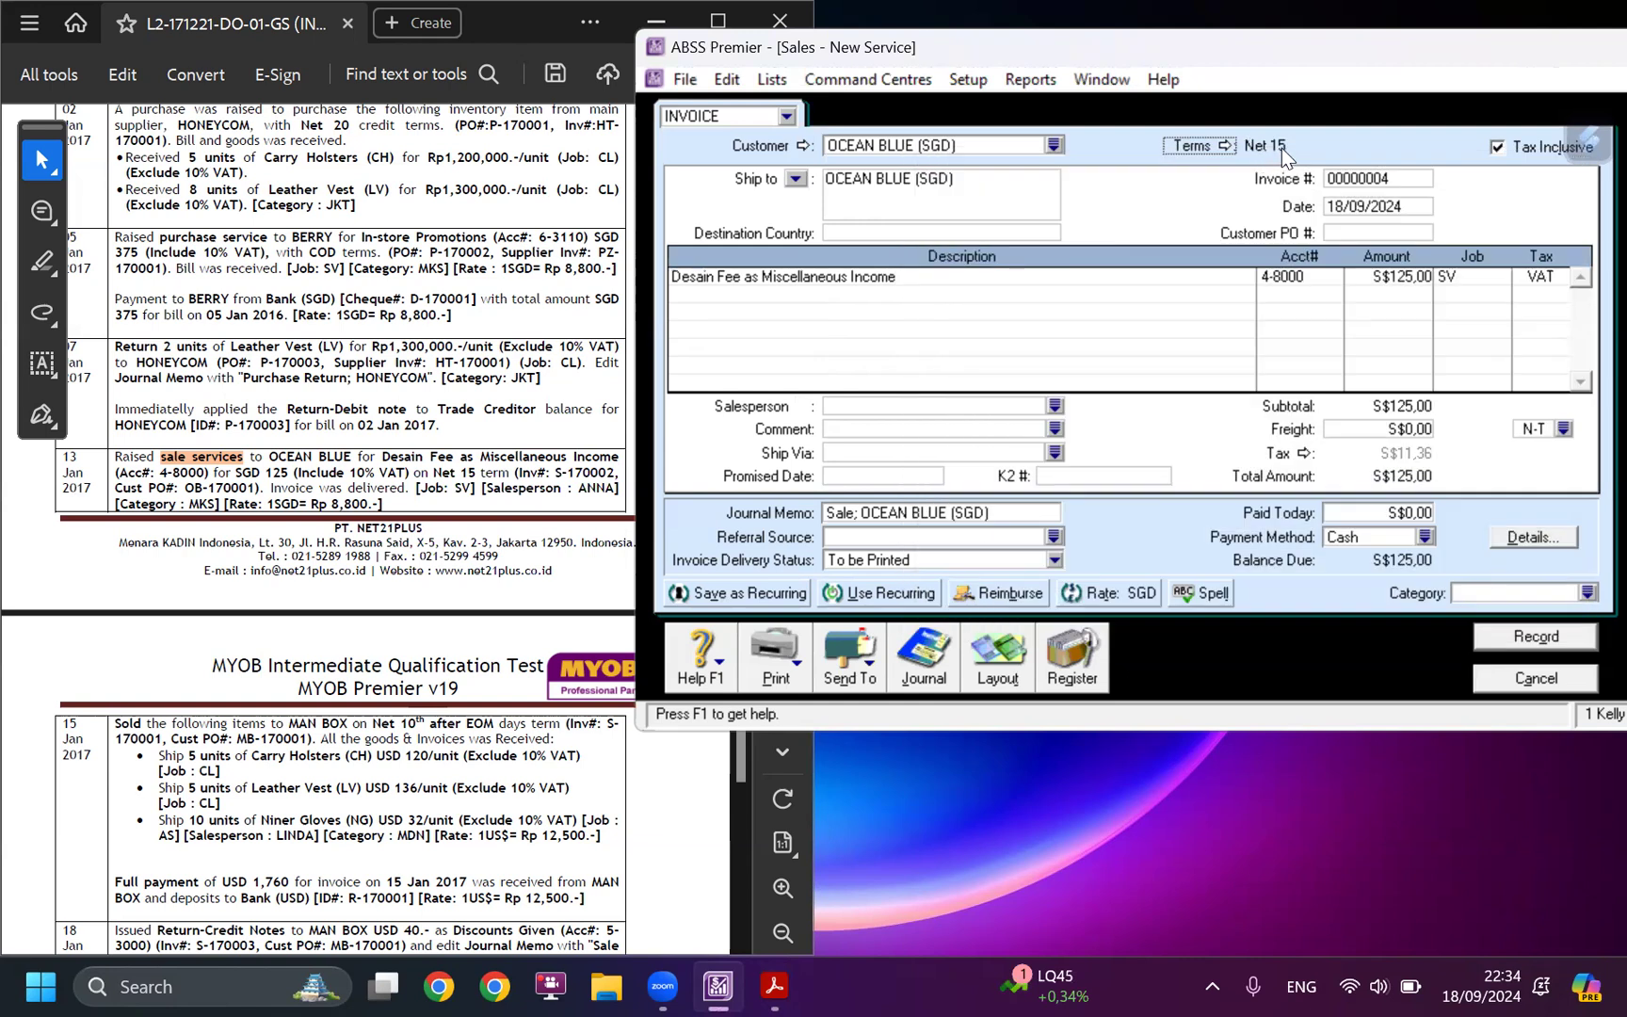
Set the invoice number to S-170002, copying it from the case study and completing its prefix.
click(559, 473)
drag(559, 472, 616, 470)
click(577, 473)
key(ctrl+c)
click(1385, 193)
click(1377, 178)
key(ctrl+v)
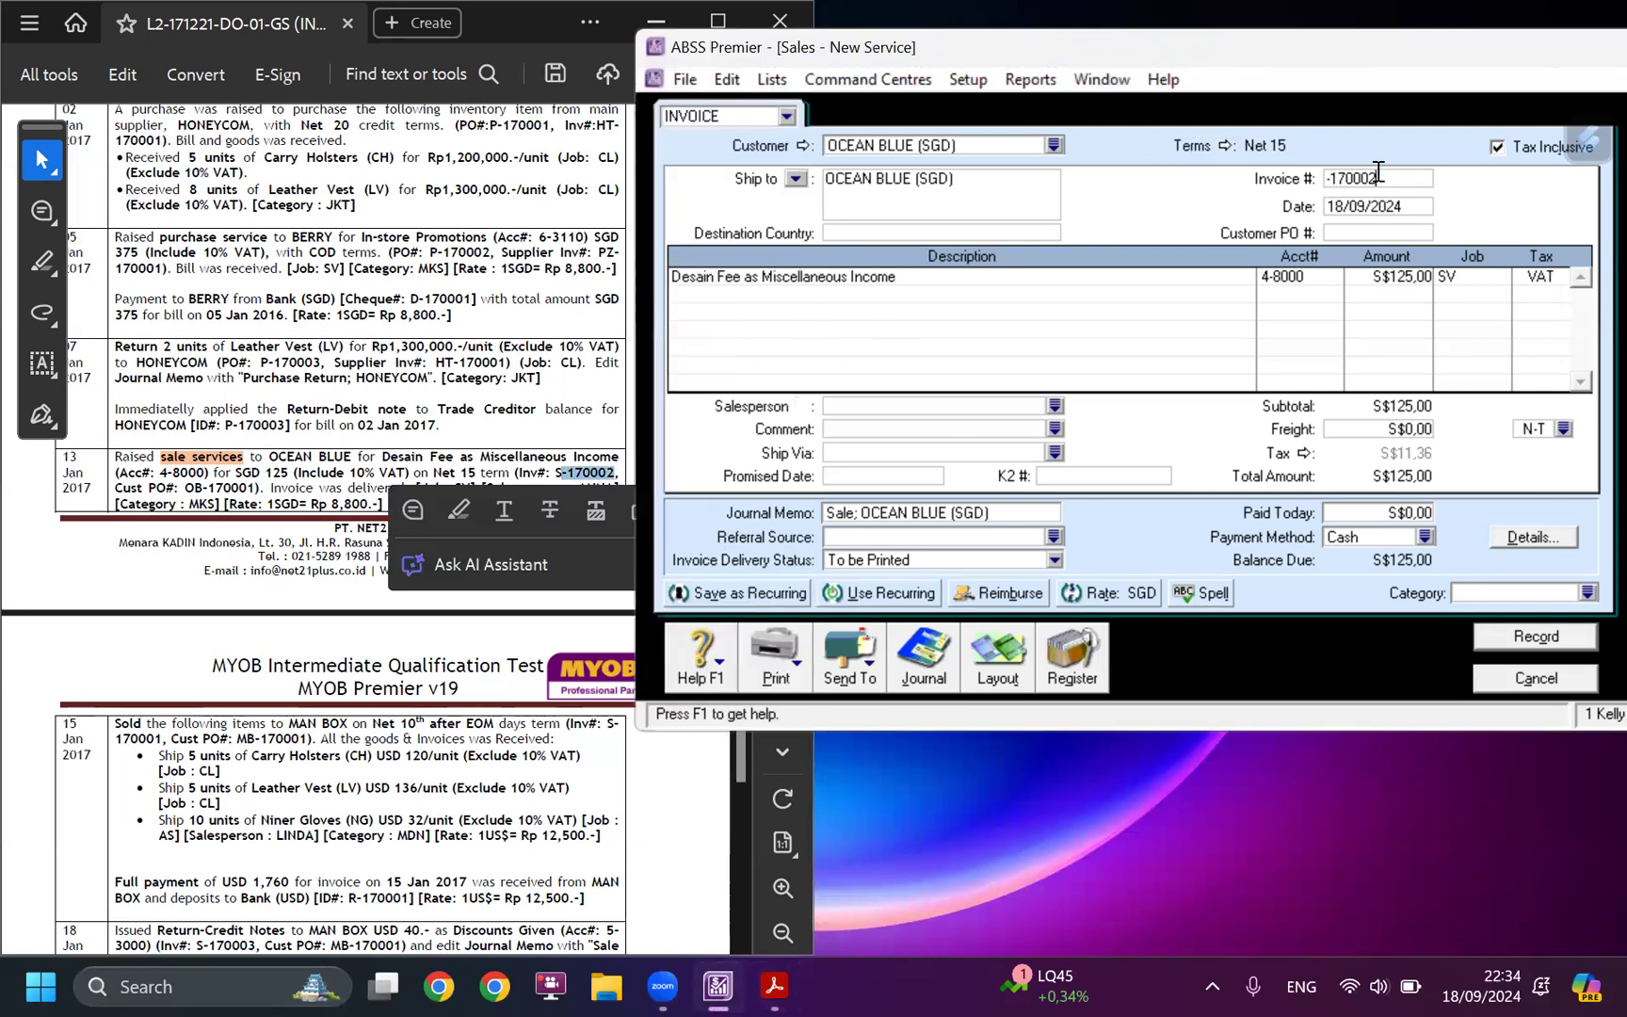
click(1329, 179)
text(S)
Set the OCEAN BLUE invoice date to 13/01/2017.
click(1366, 202)
text(13/01/2017)
key(Tab)
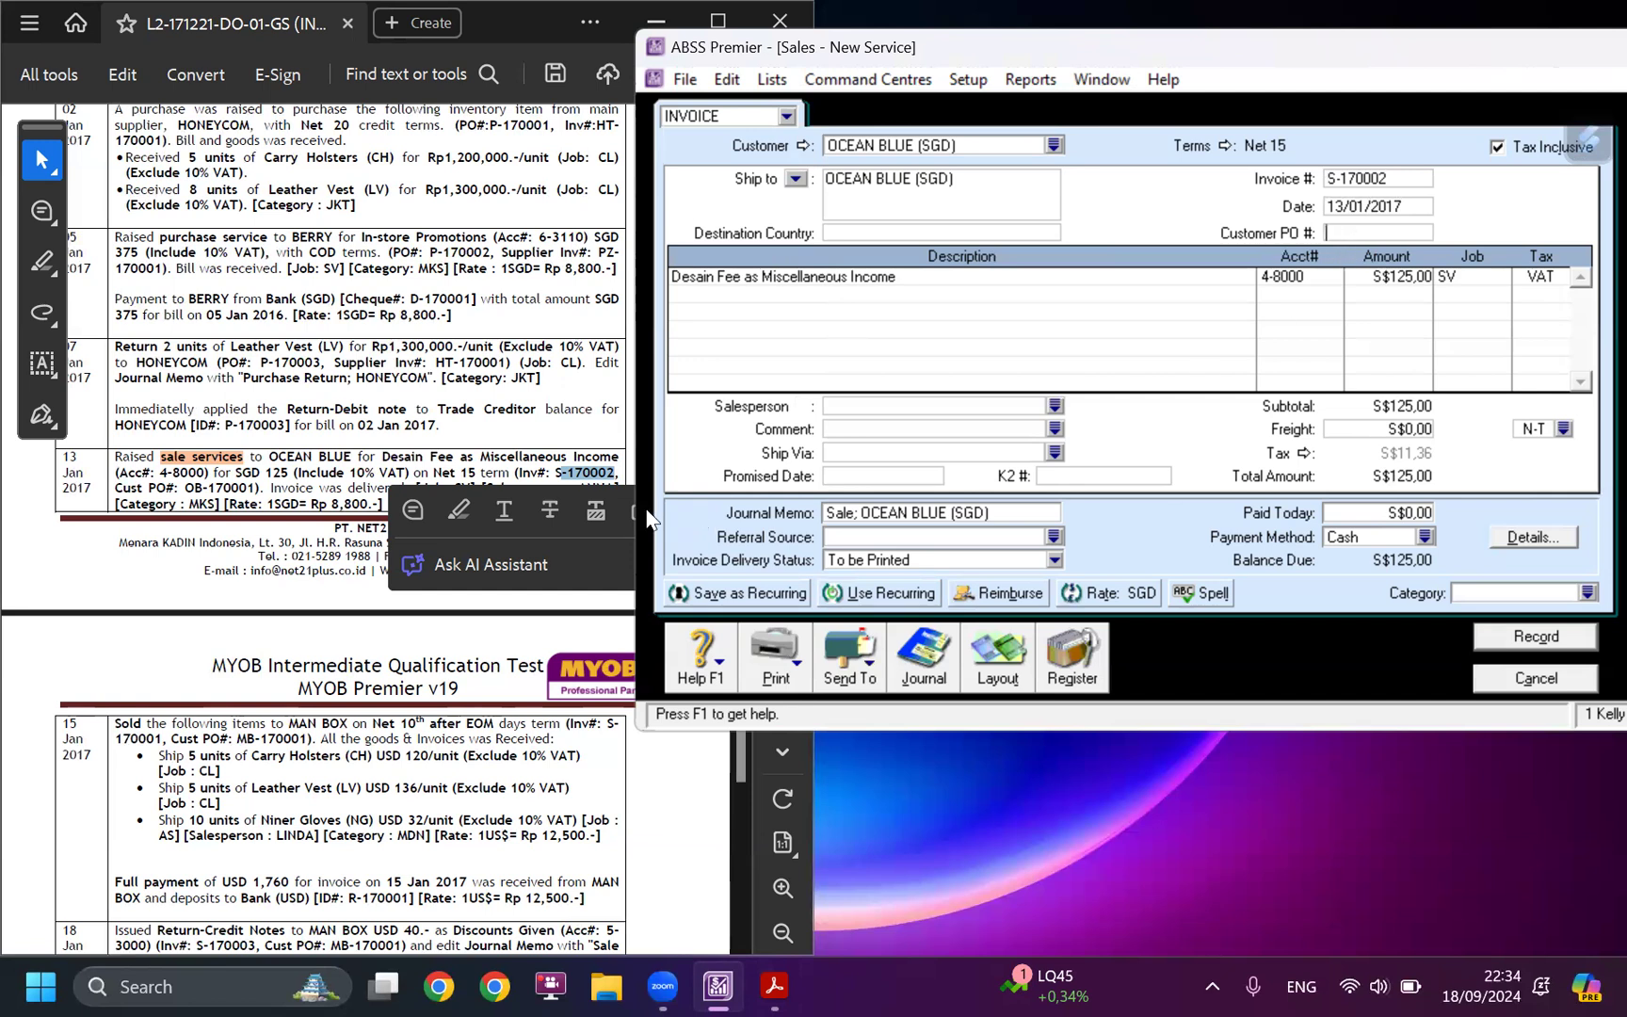
Copy the customer PO number for the 13 January sale from the case study into the invoice.
click(216, 506)
drag(183, 487, 256, 490)
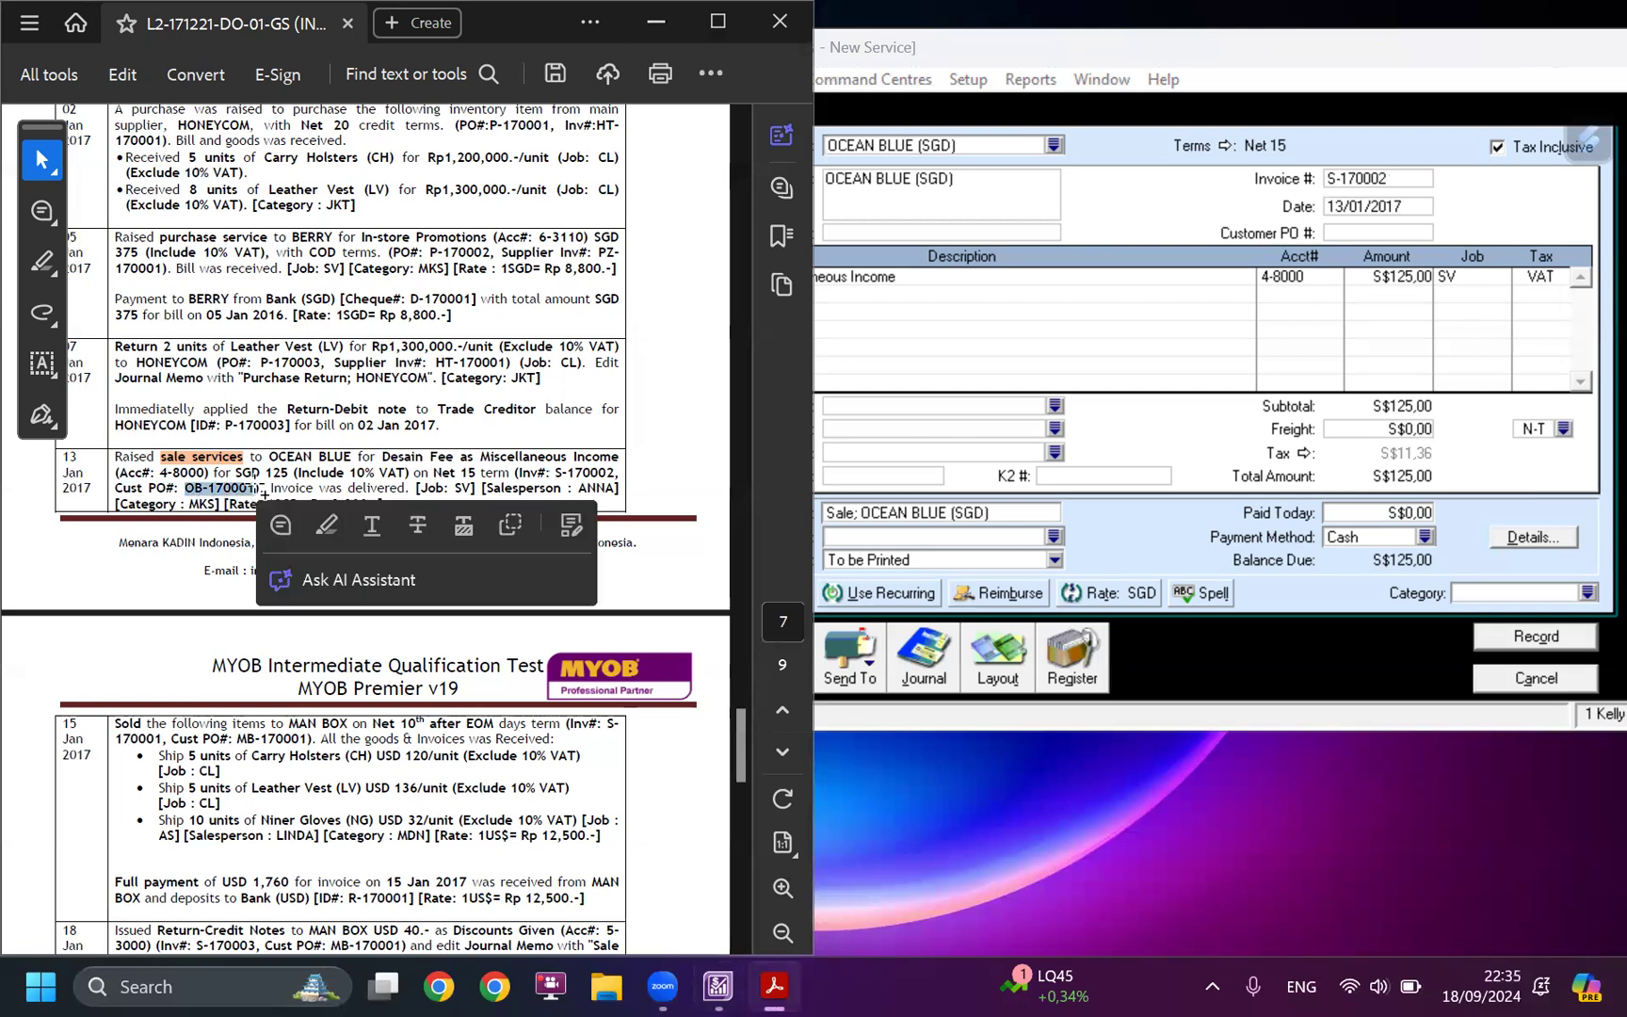
click(1331, 232)
key(ctrl+v)
click(1415, 305)
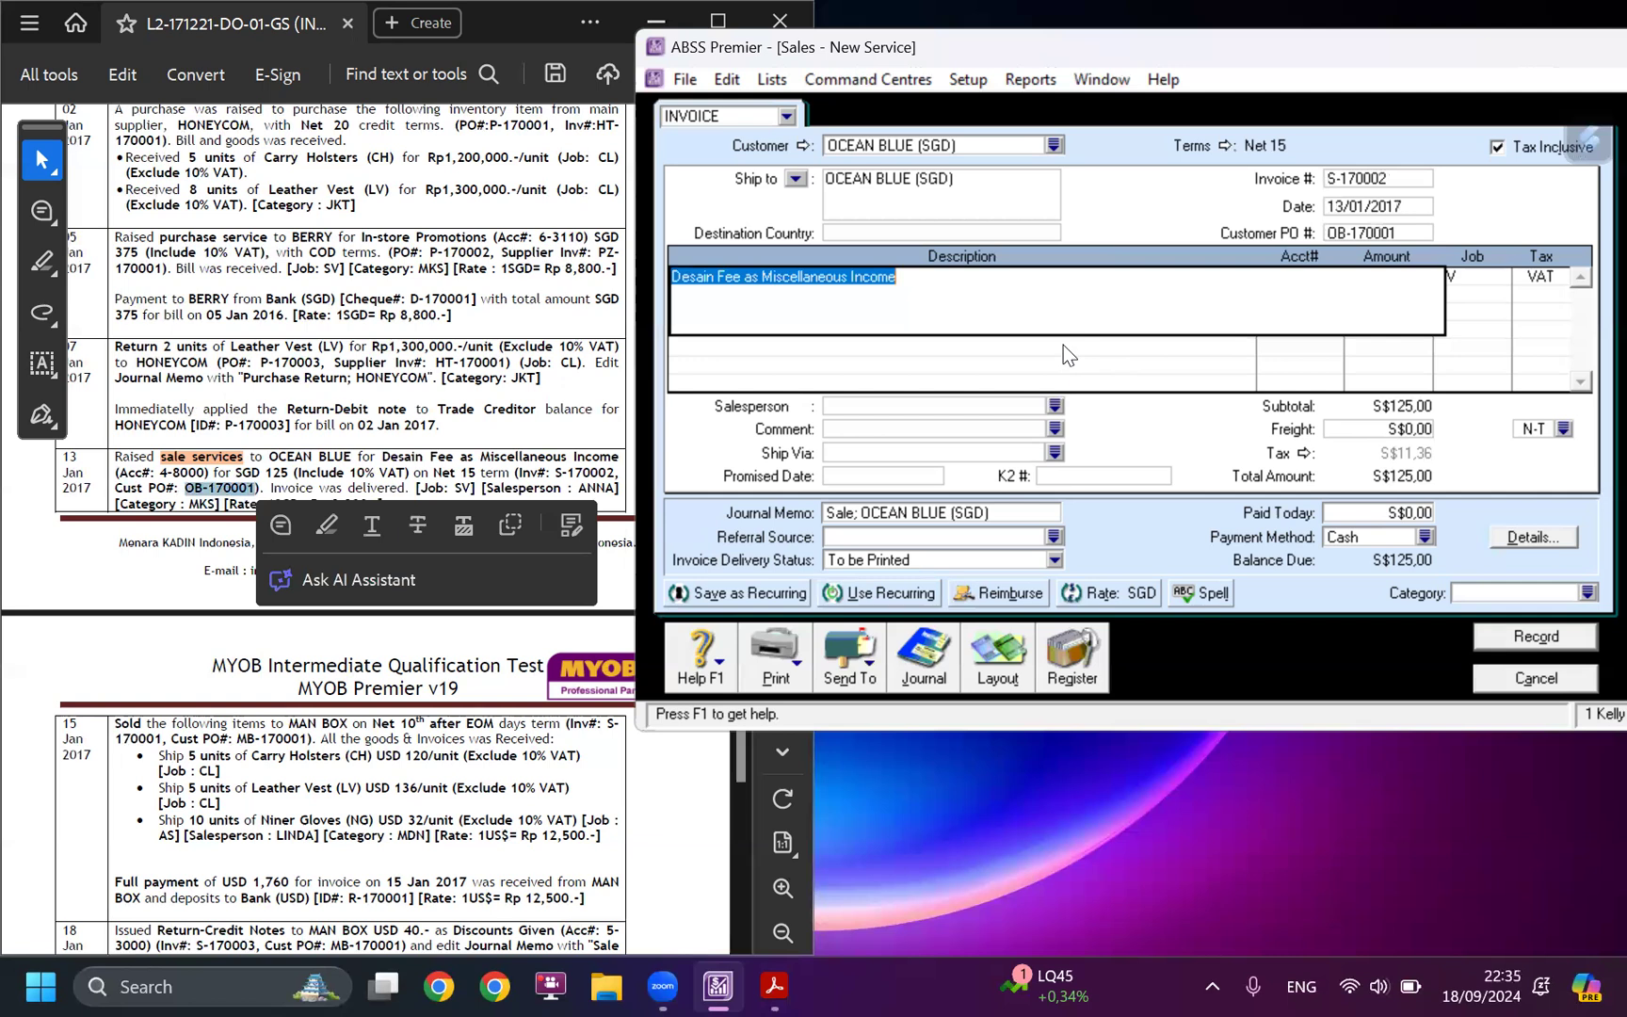
key(Tab)
Set the invoice's salesperson to the employee named in the case study for the 13 January sale.
click(511, 483)
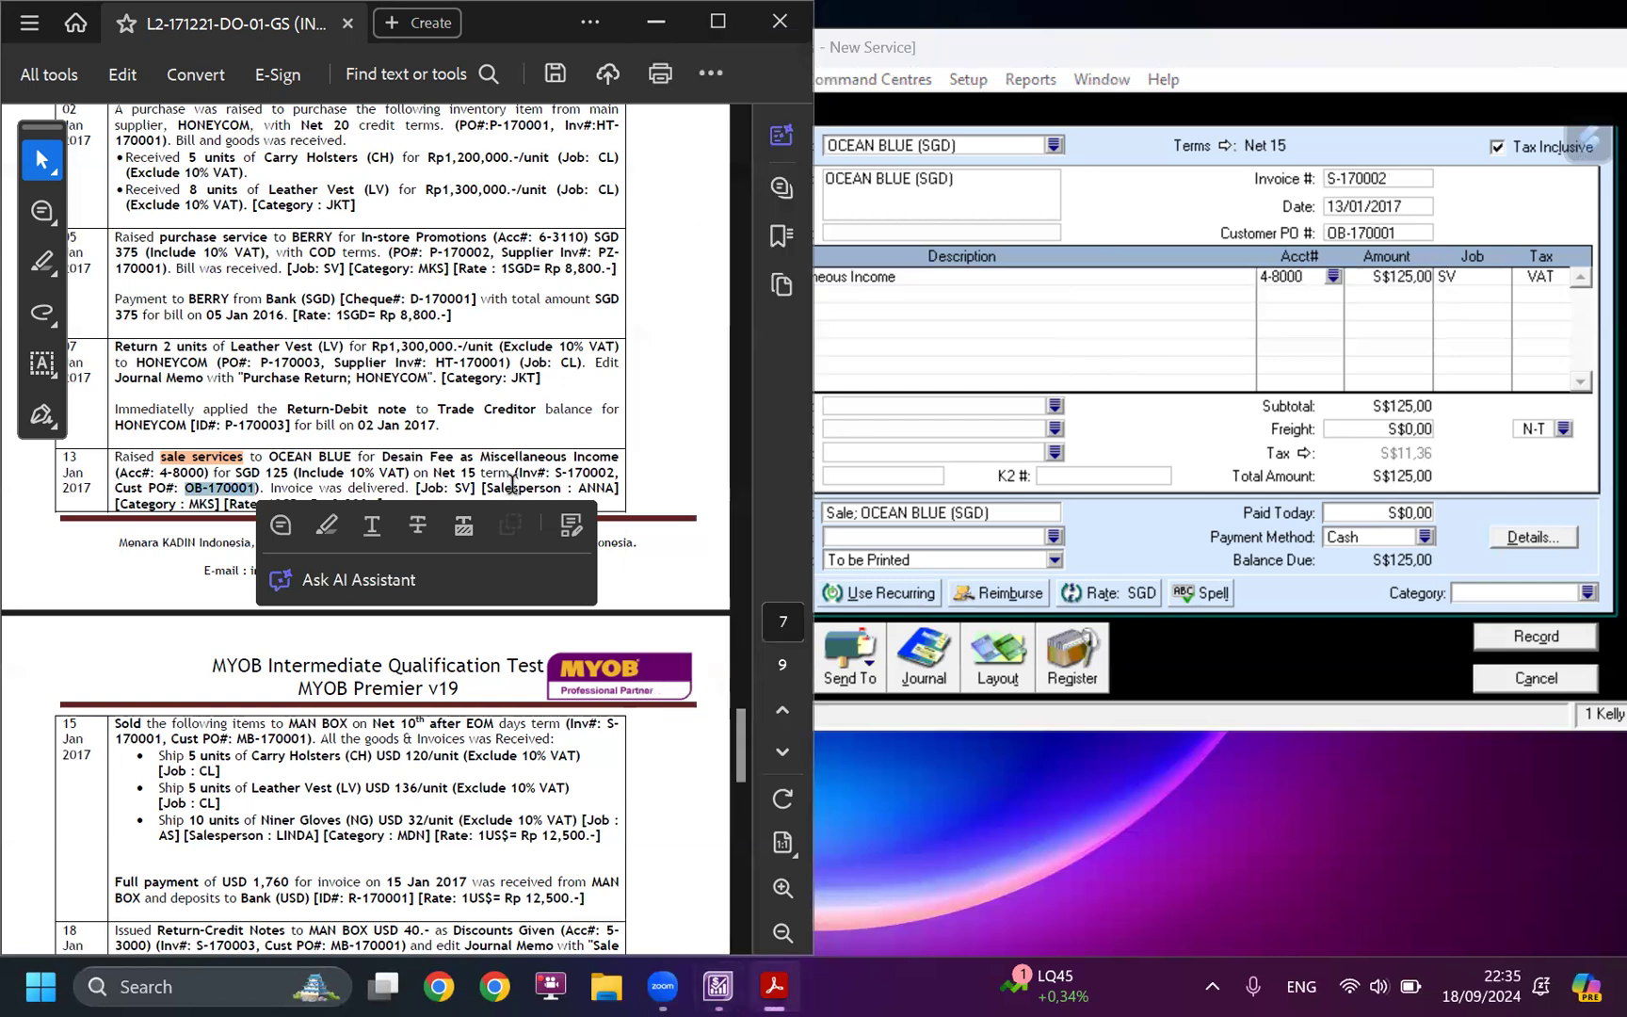
click(512, 483)
click(1045, 411)
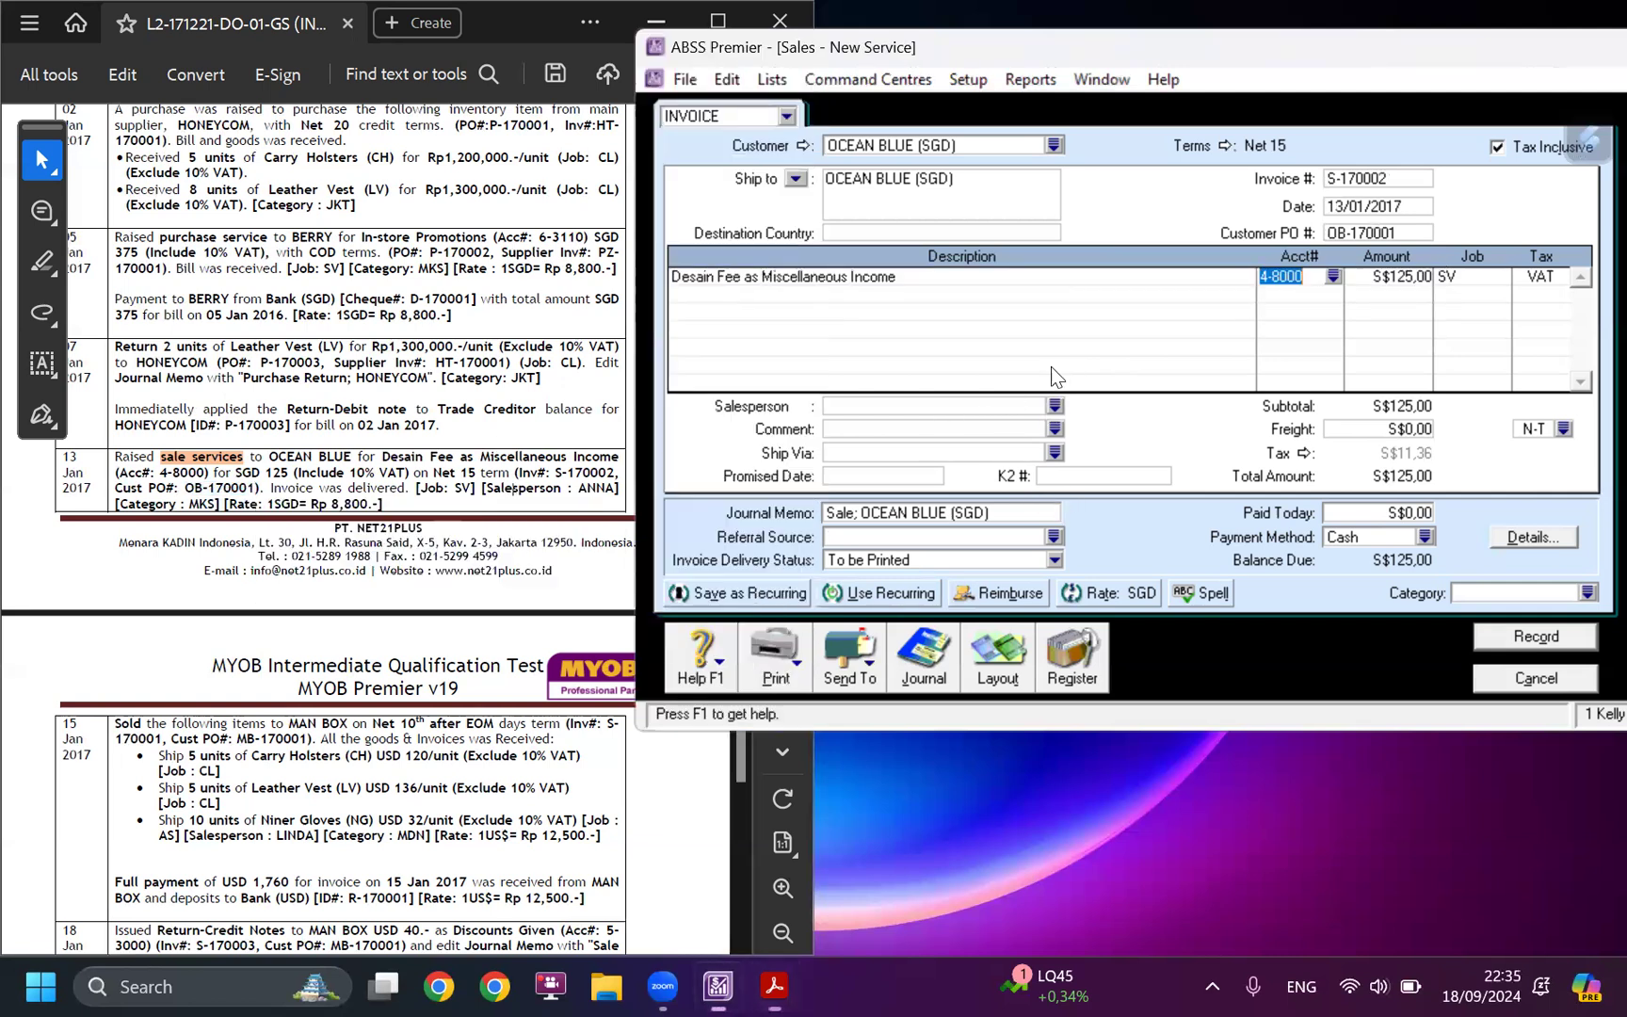
click(1054, 407)
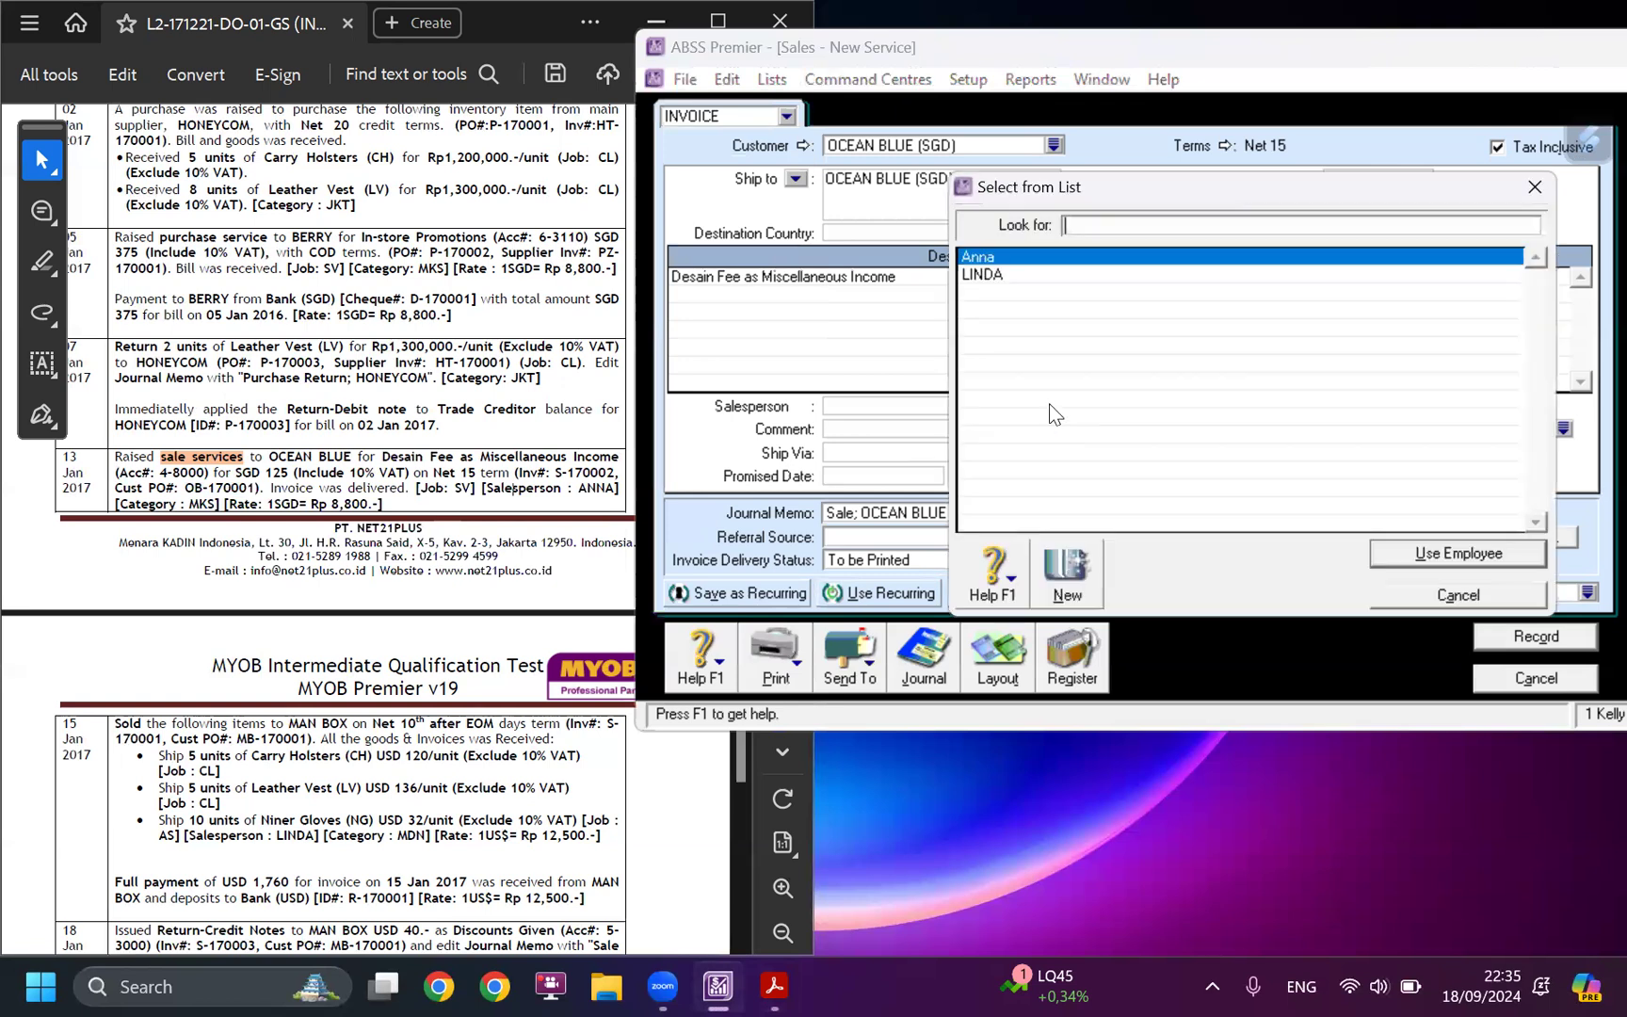
click(1026, 266)
double_click(1026, 266)
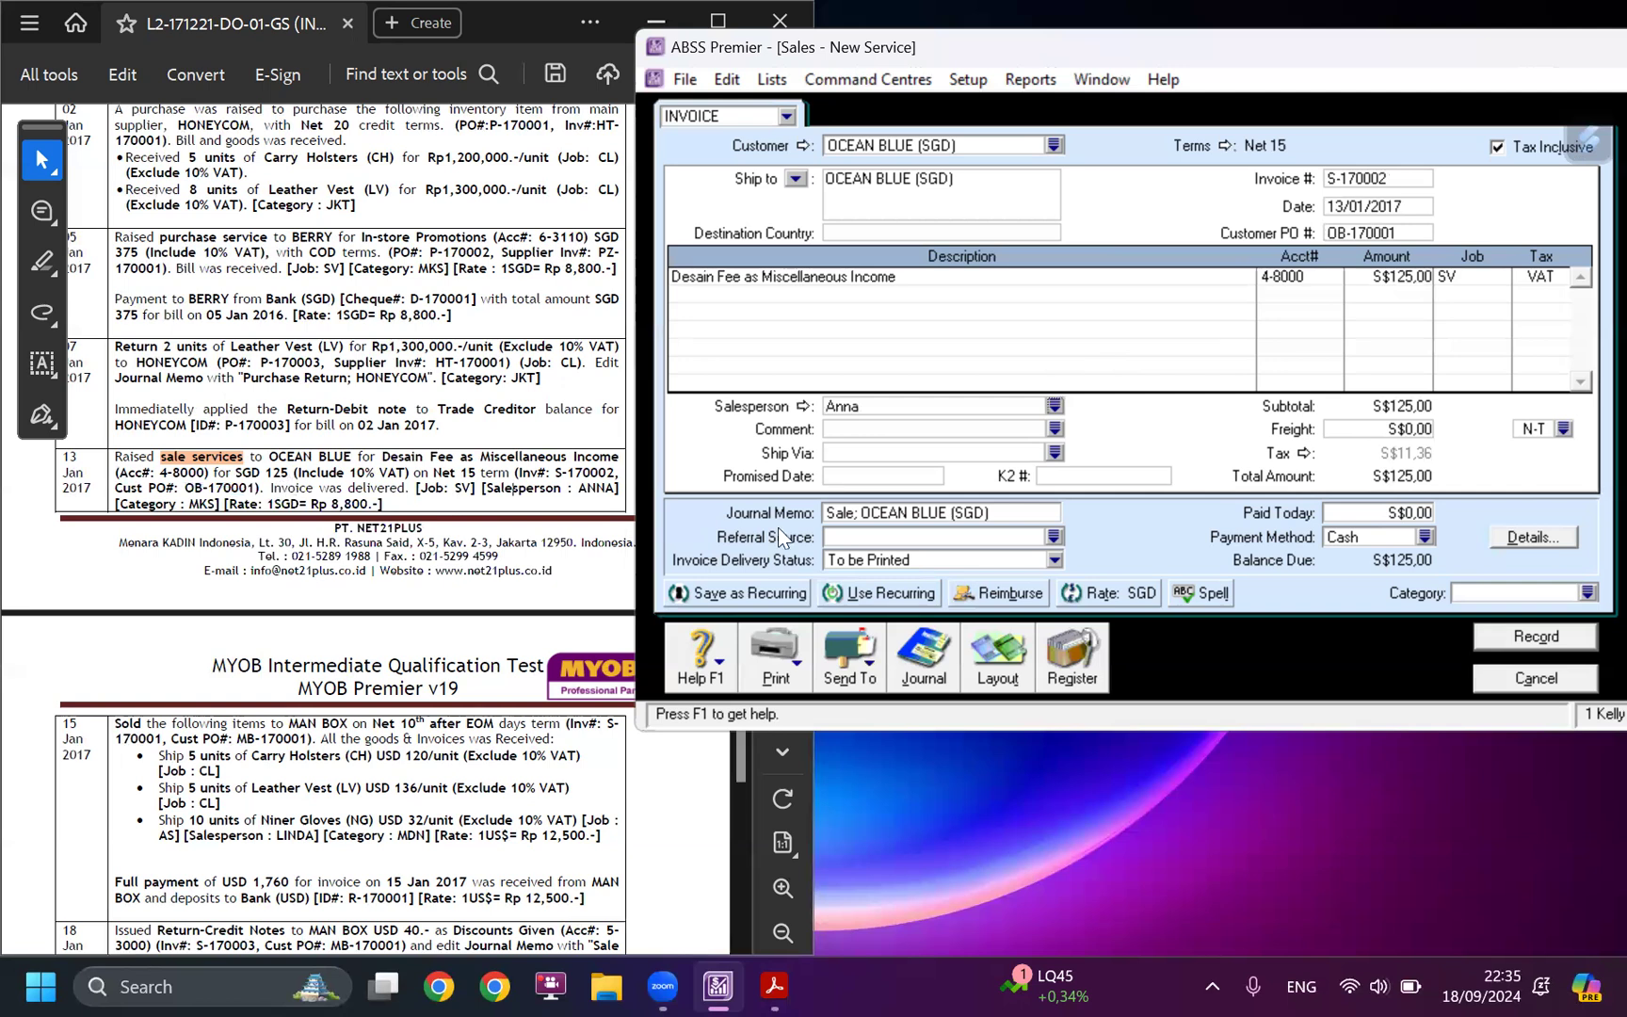
Assign the category MKS (Makassar) to the OCEAN BLUE invoice.
click(1588, 592)
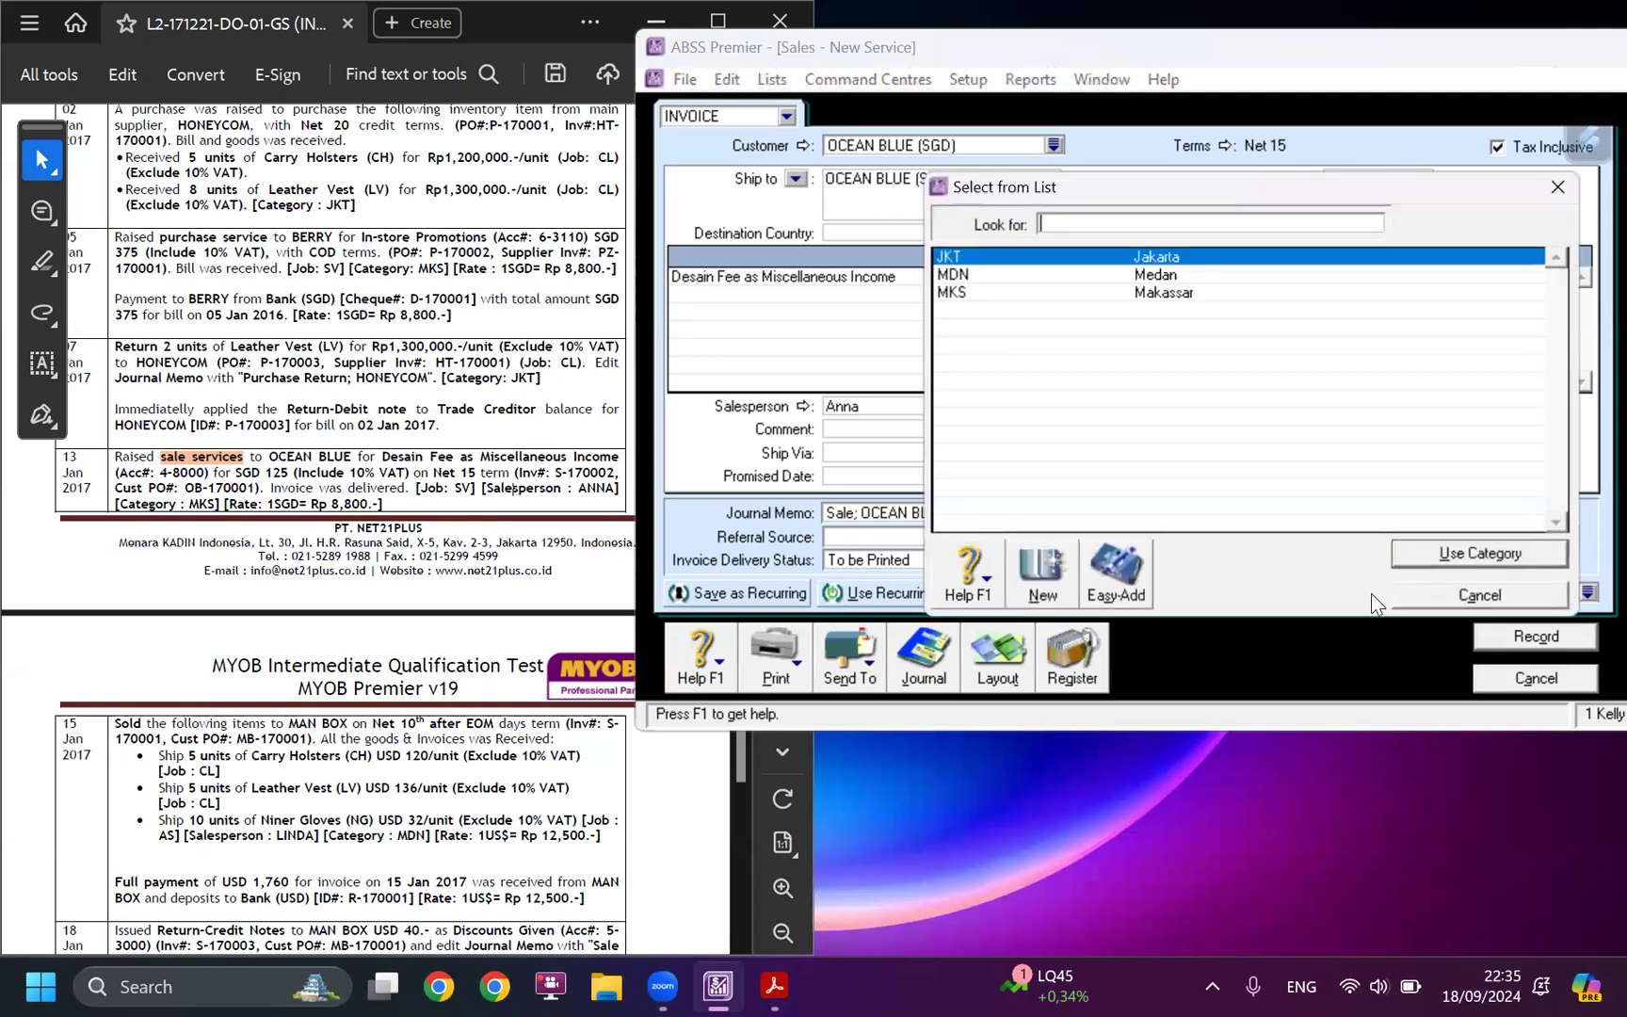
click(1007, 288)
click(1515, 552)
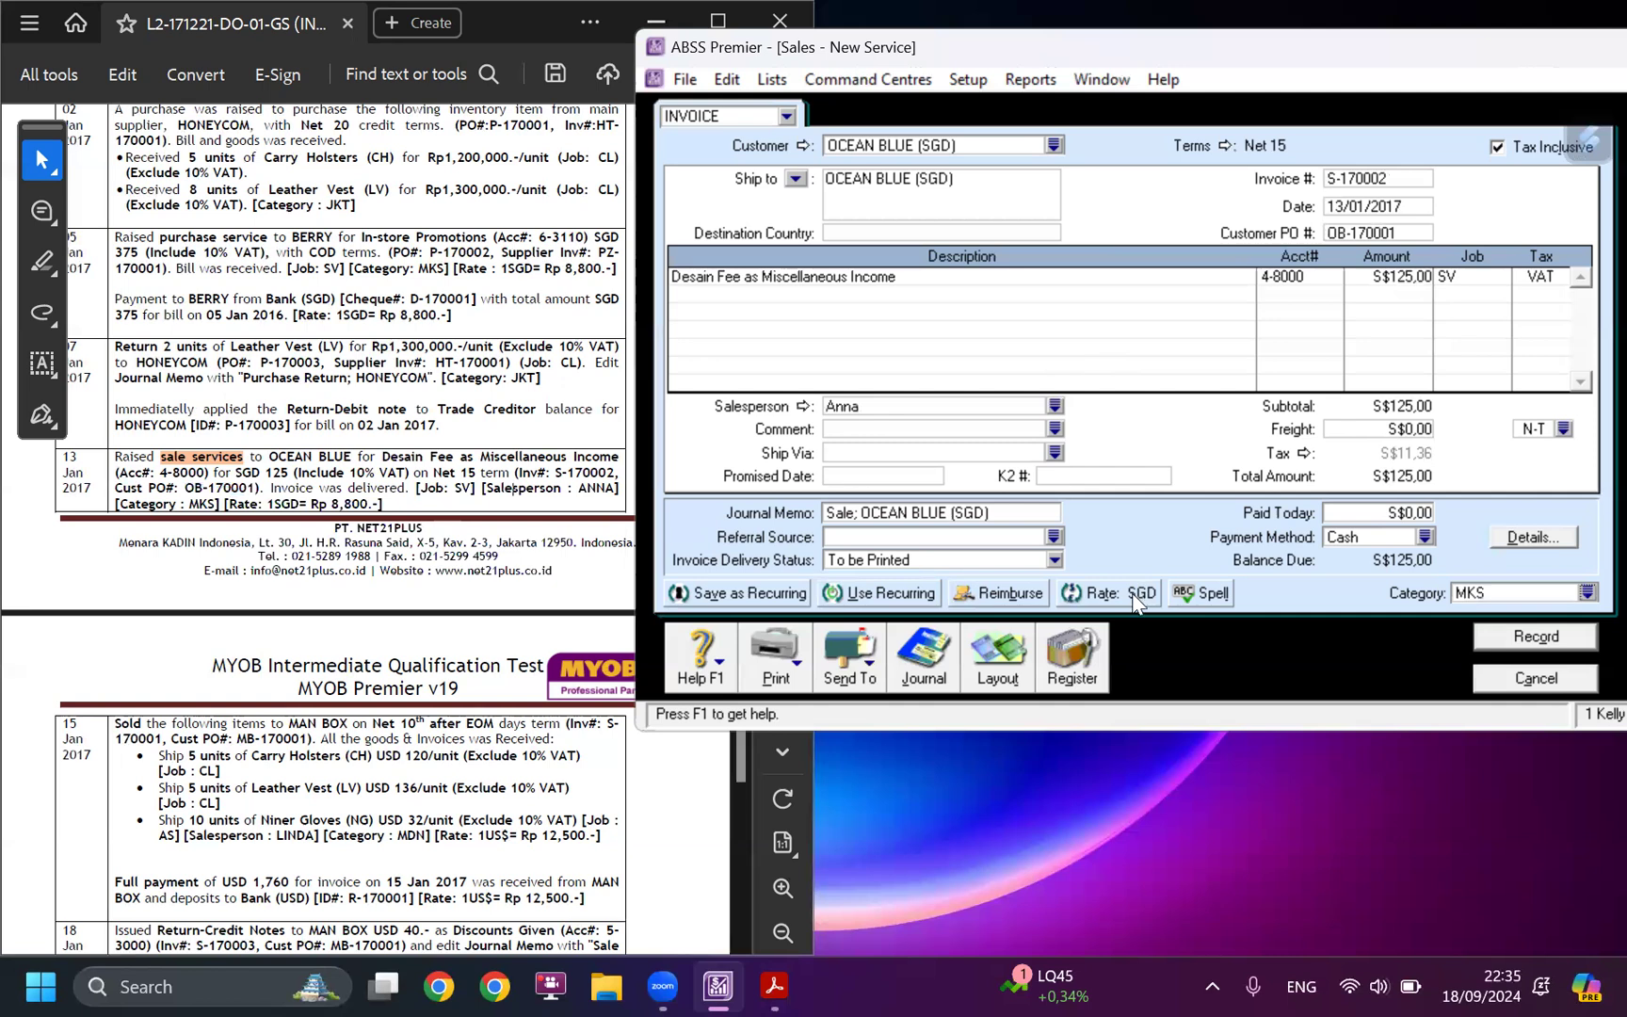
Set the invoice's SGD transaction exchange rate to 8,800 without updating the rate in the currency list.
click(1127, 593)
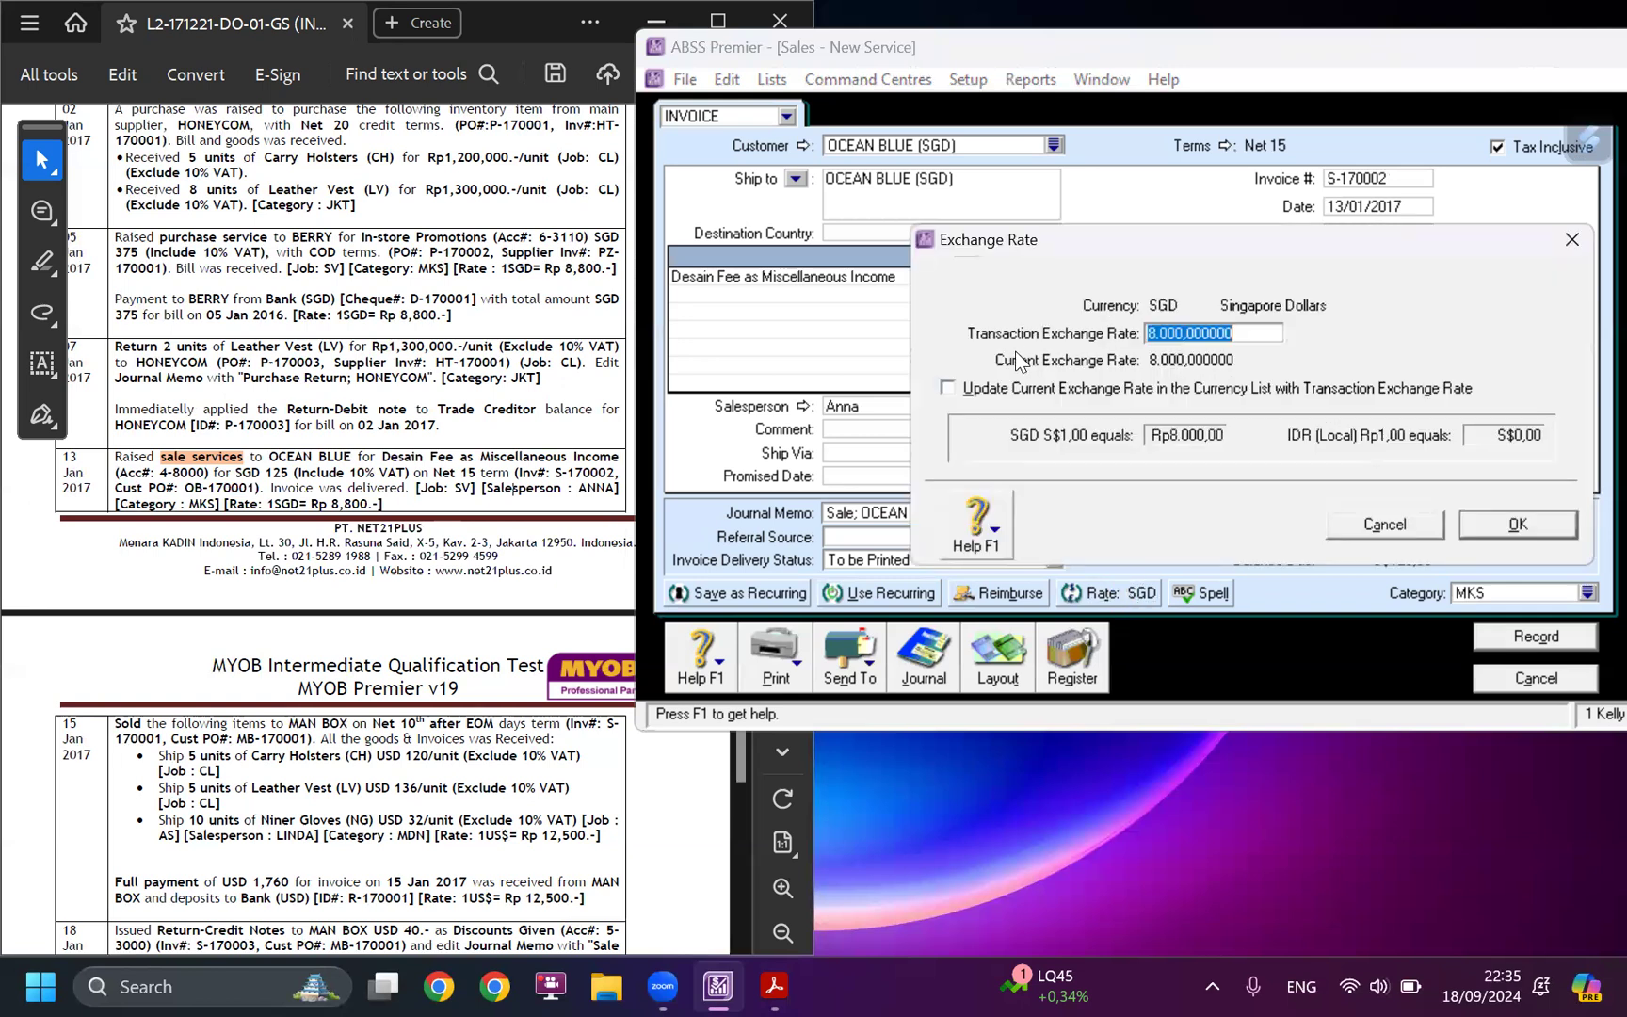
text(8)
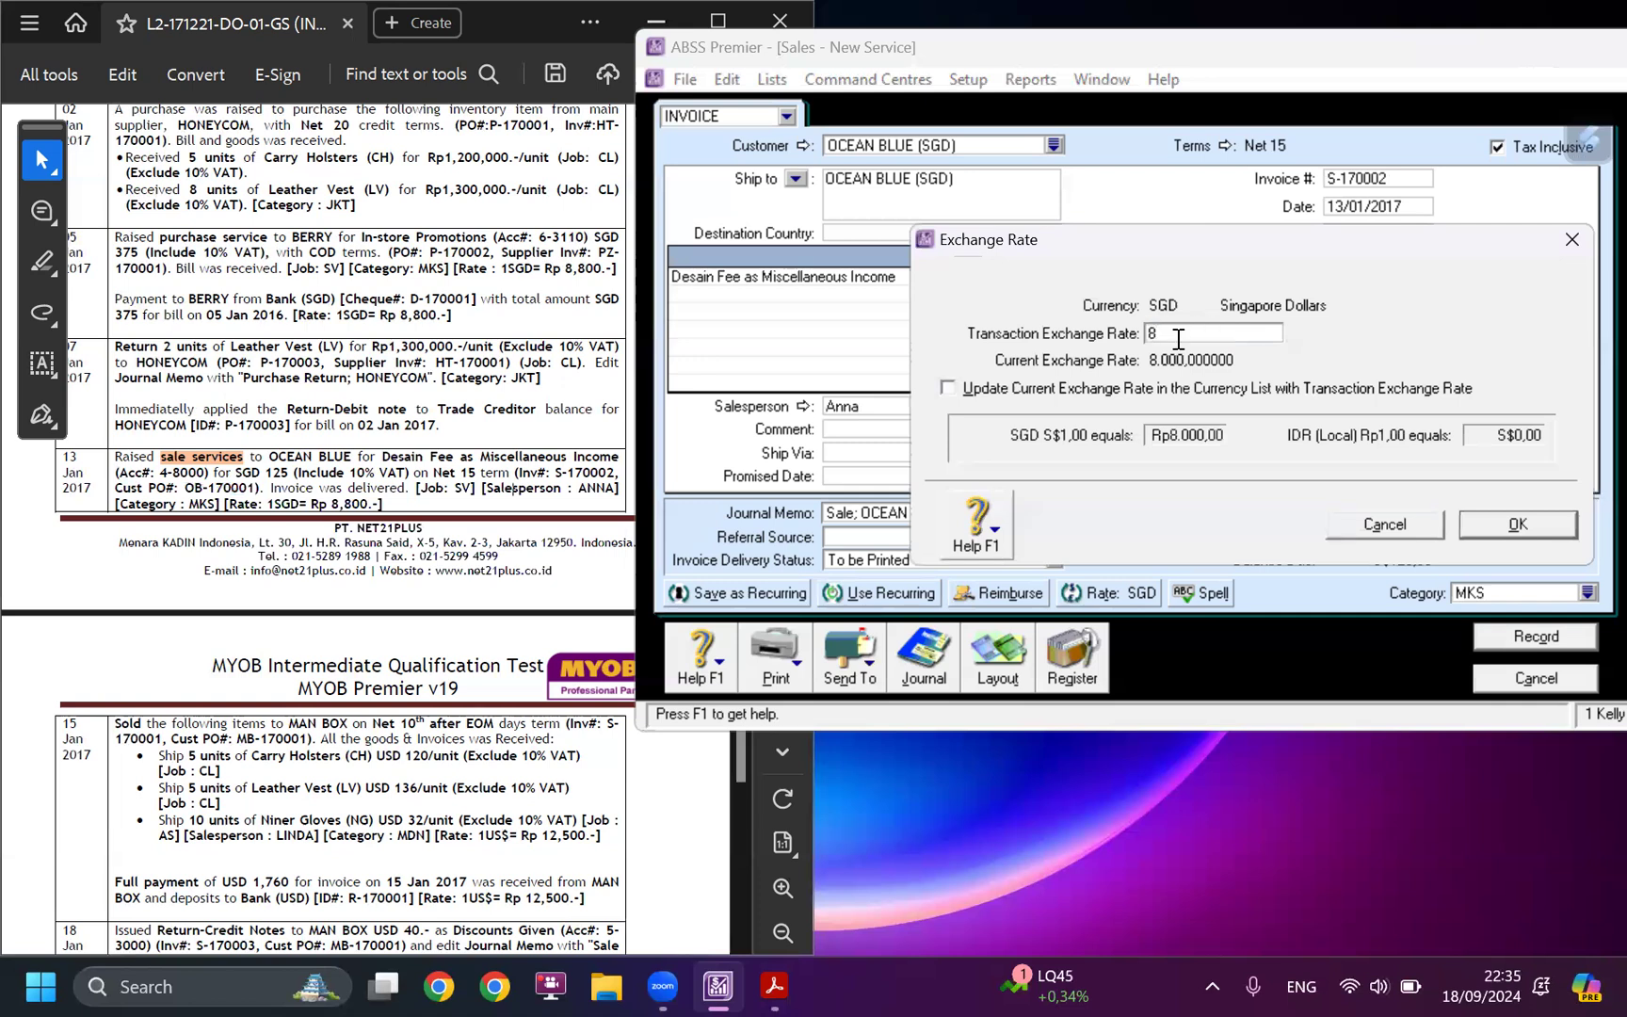
text(8)
key(BackSpace)
text(800)
key(Tab)
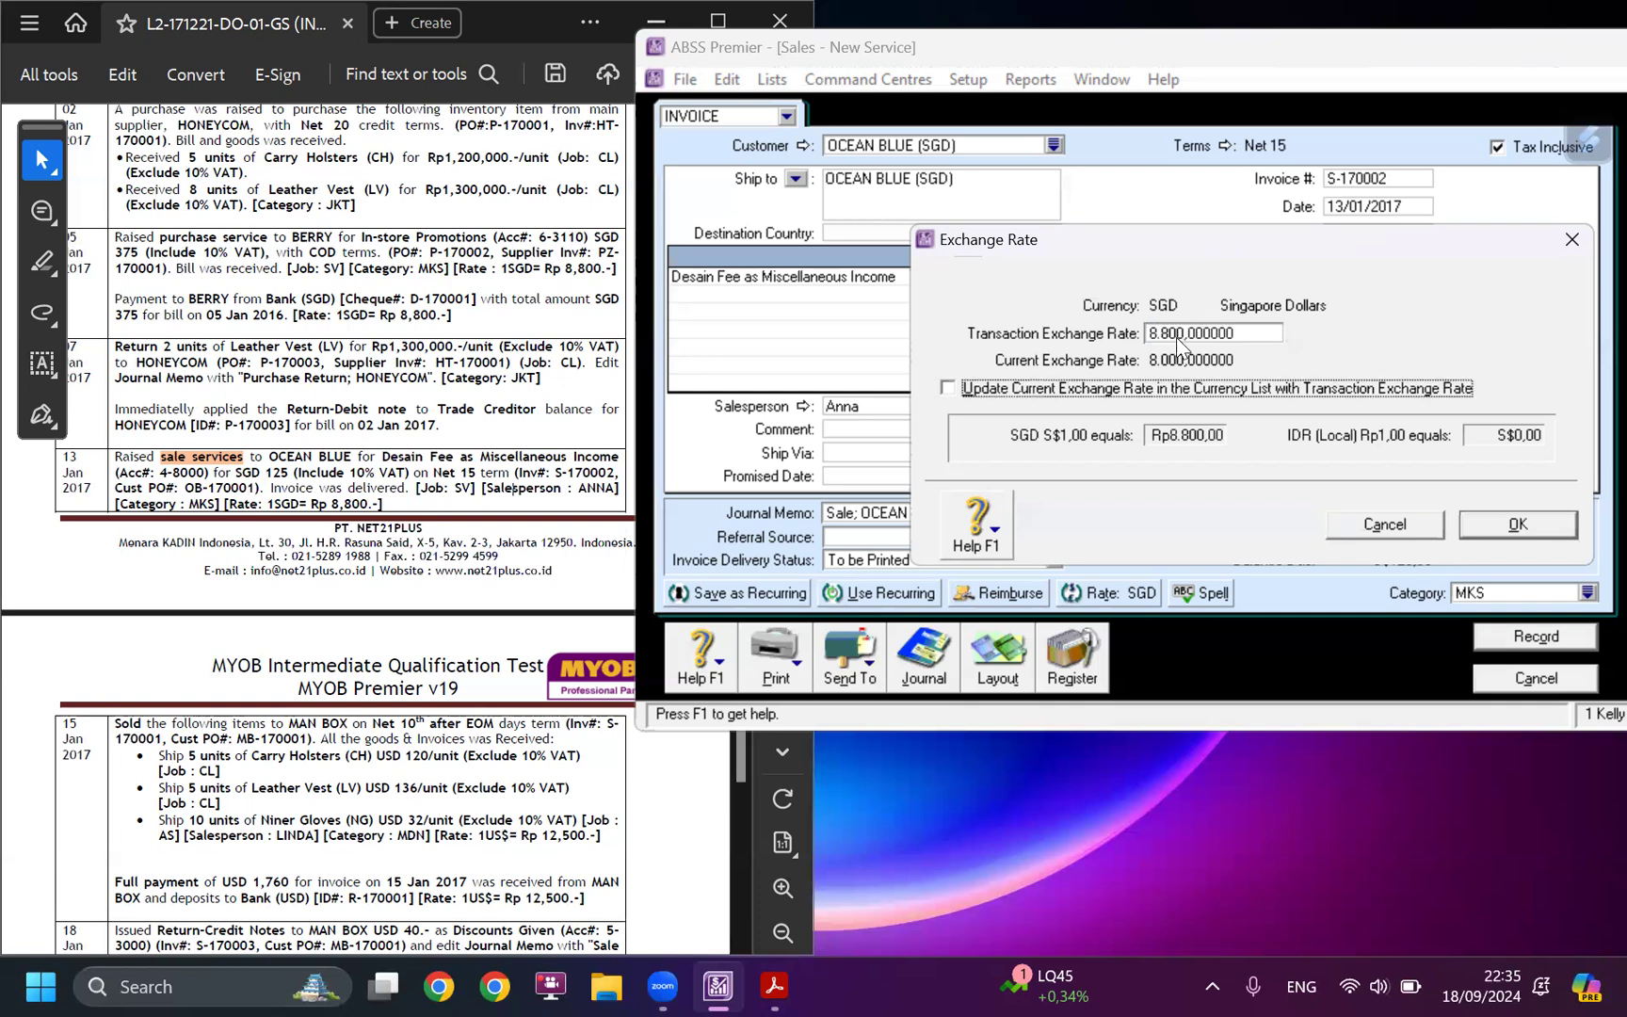
click(1515, 524)
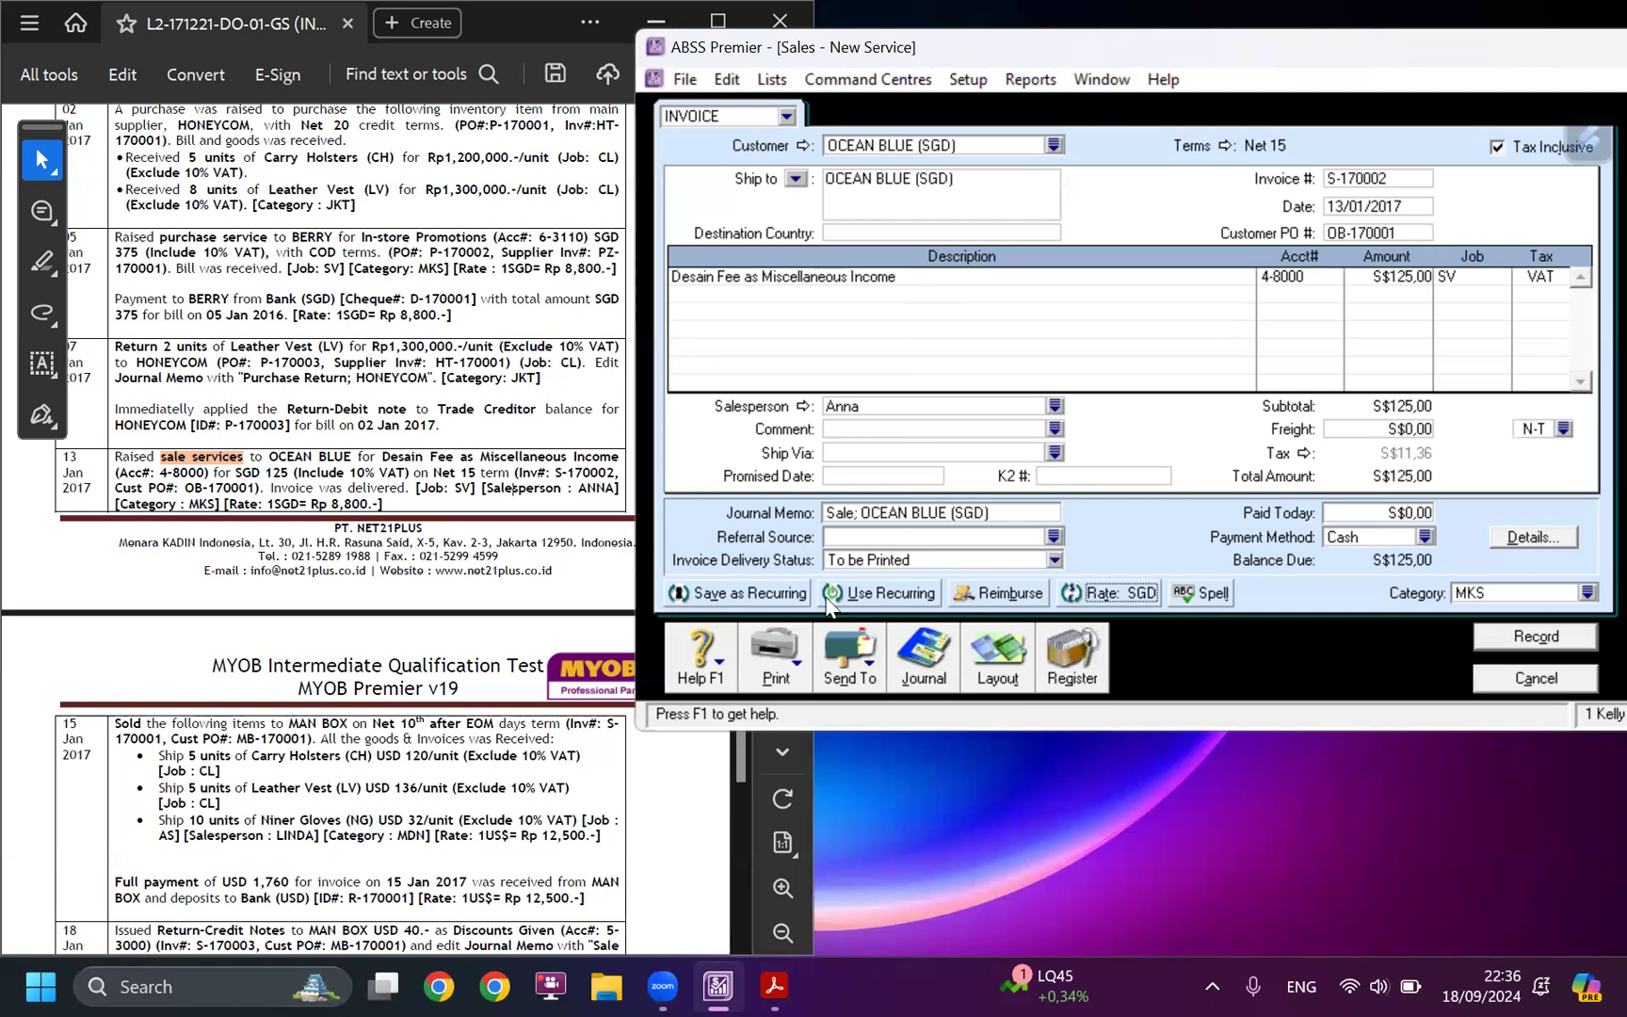
Change the start of the journal memo to "Sale service" and record the OCEAN BLUE invoice.
click(857, 521)
click(855, 521)
text(service)
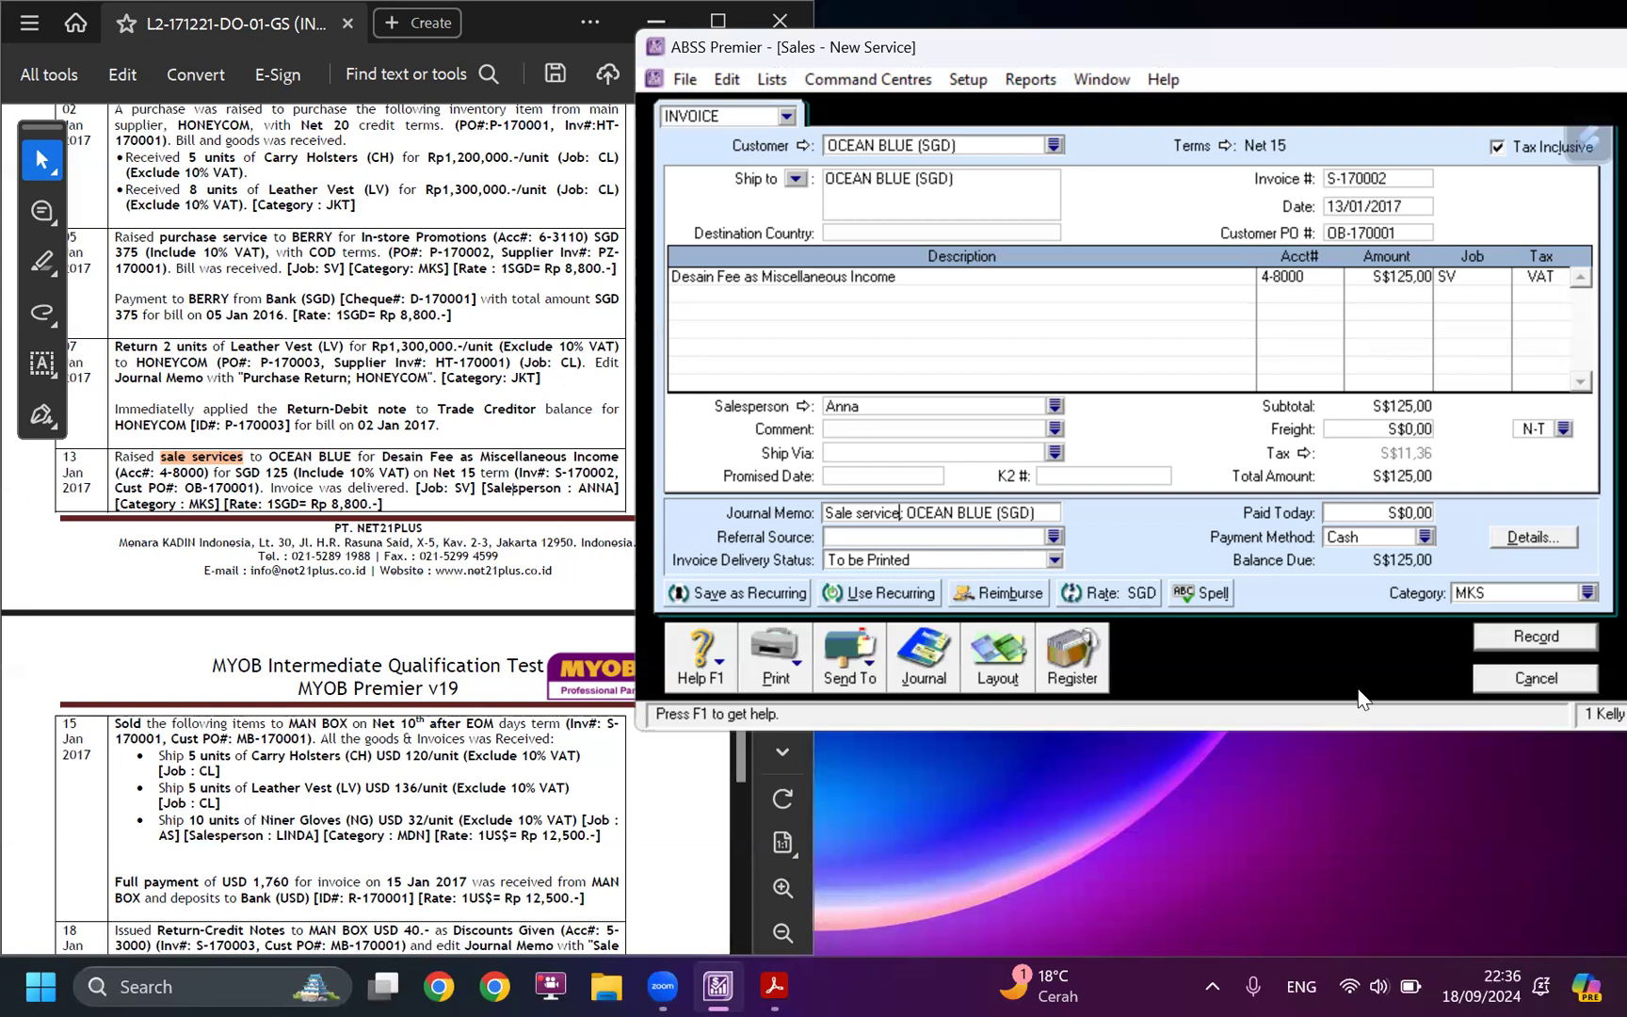
click(1512, 644)
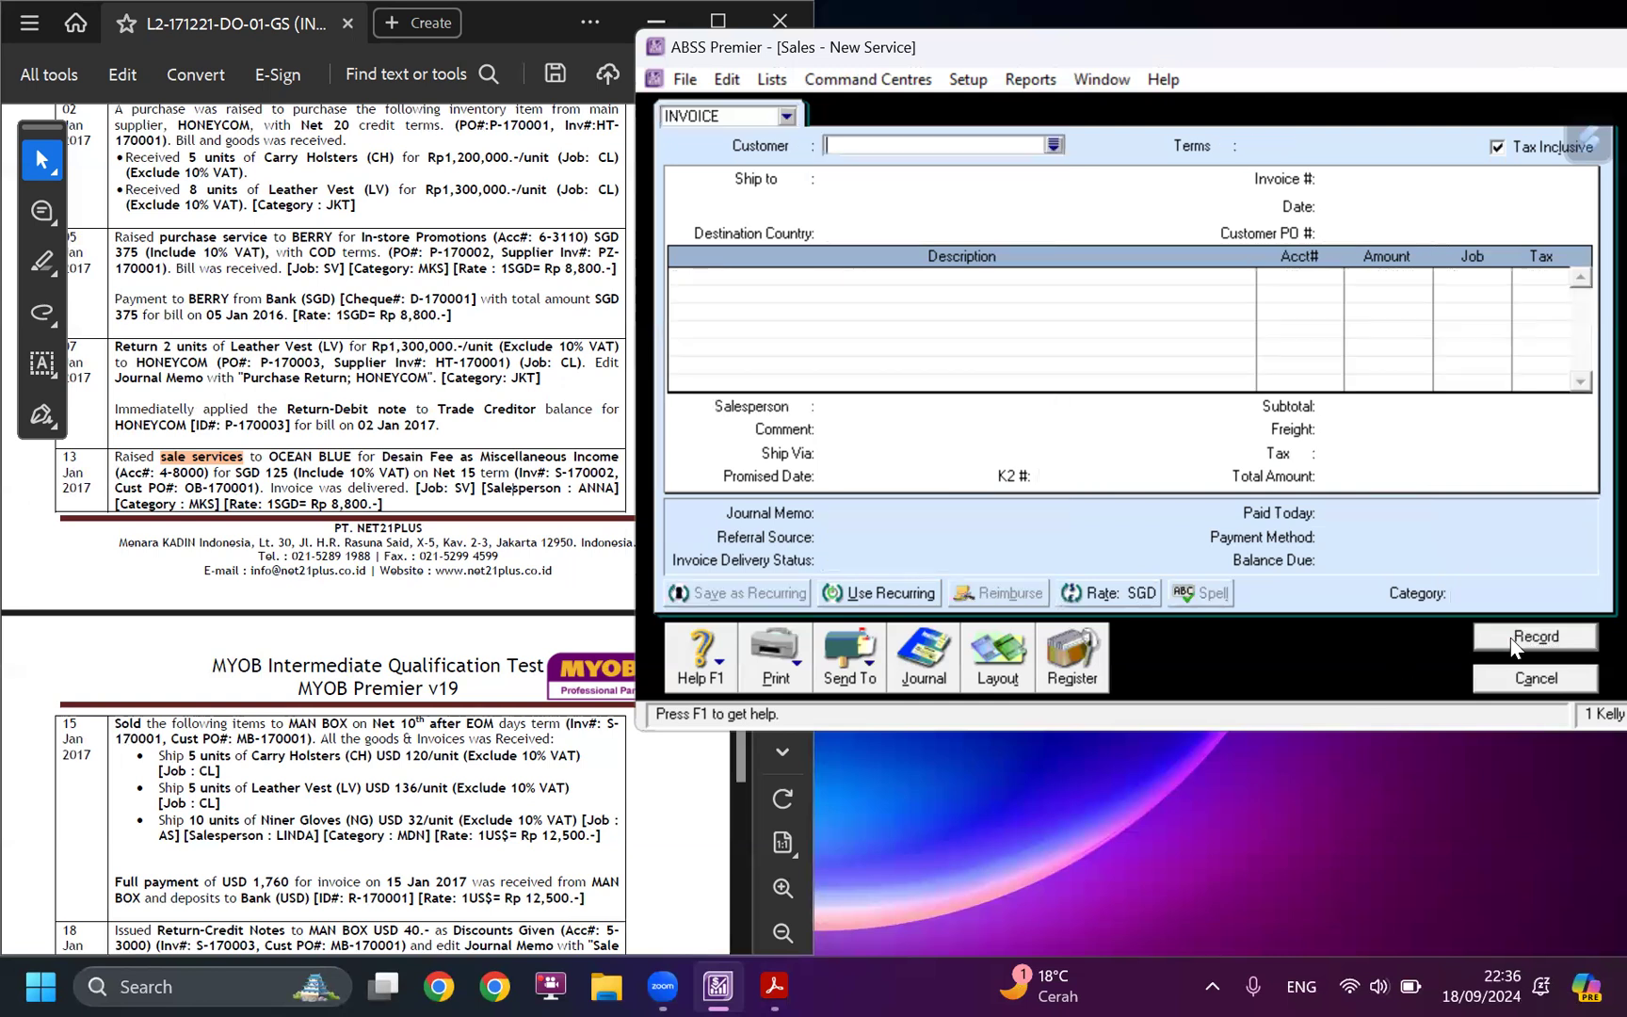
List sales dated from 01/09/2000 in the Sales Register and locate invoice S-170002 among the open invoices.
click(1081, 654)
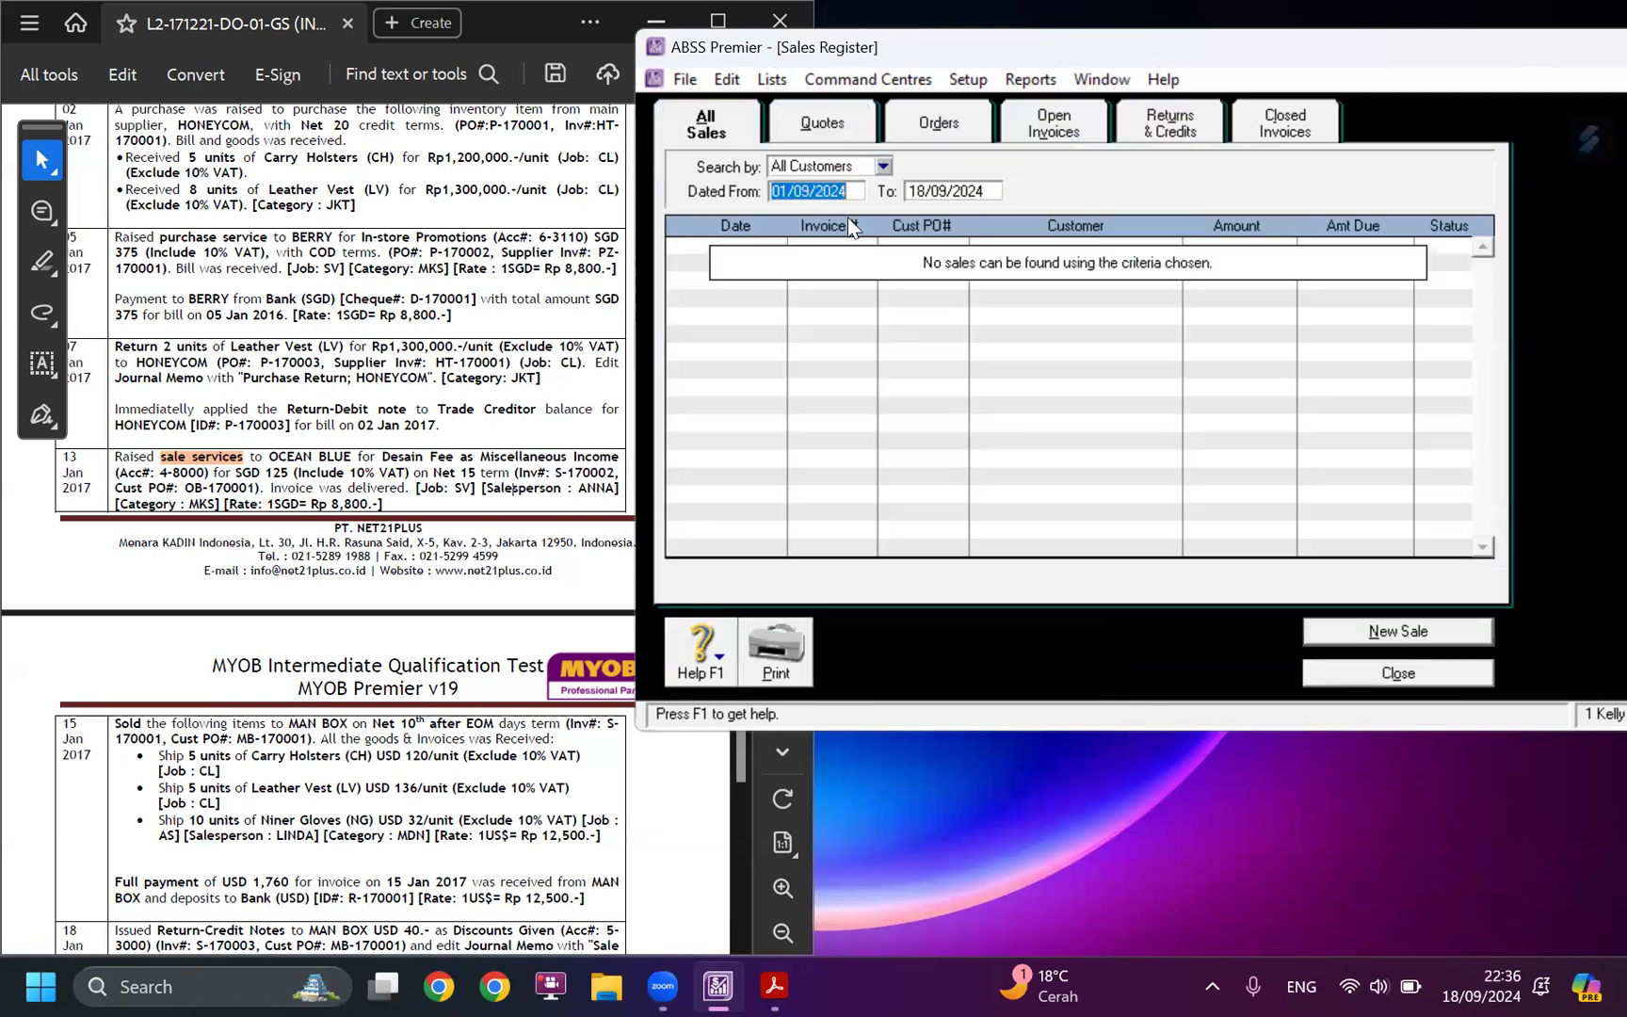
click(852, 191)
key(BackSpace)
key(BackSpace)
text(00)
key(Tab)
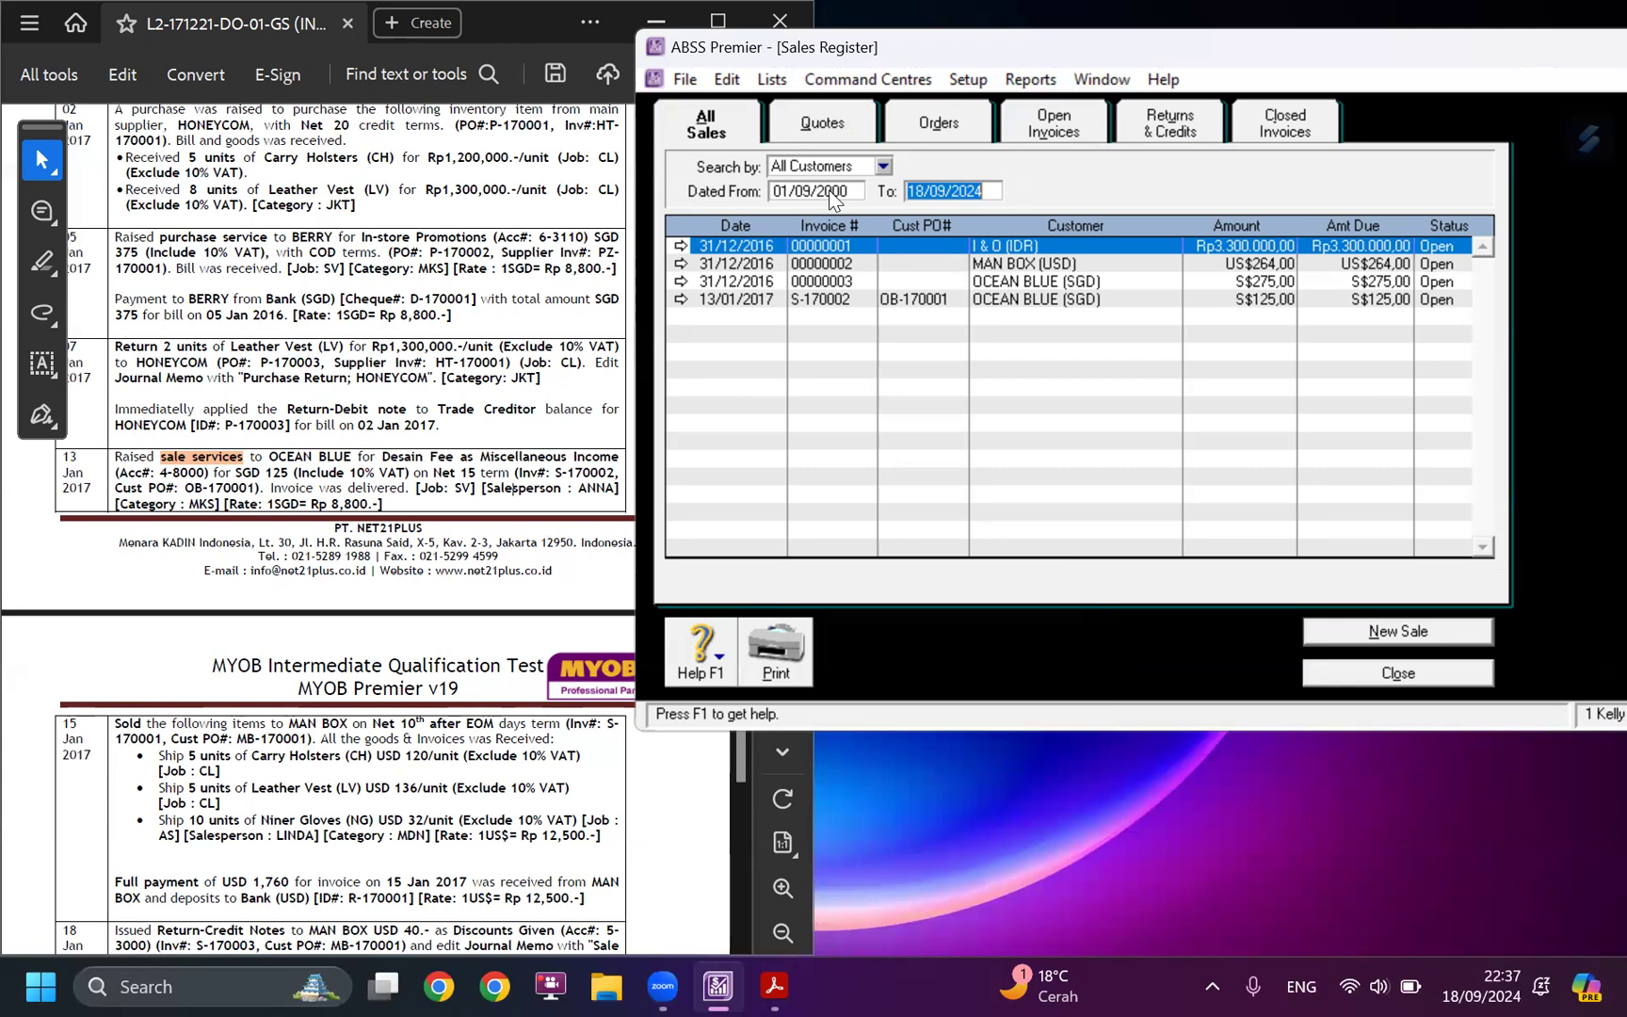
click(1059, 134)
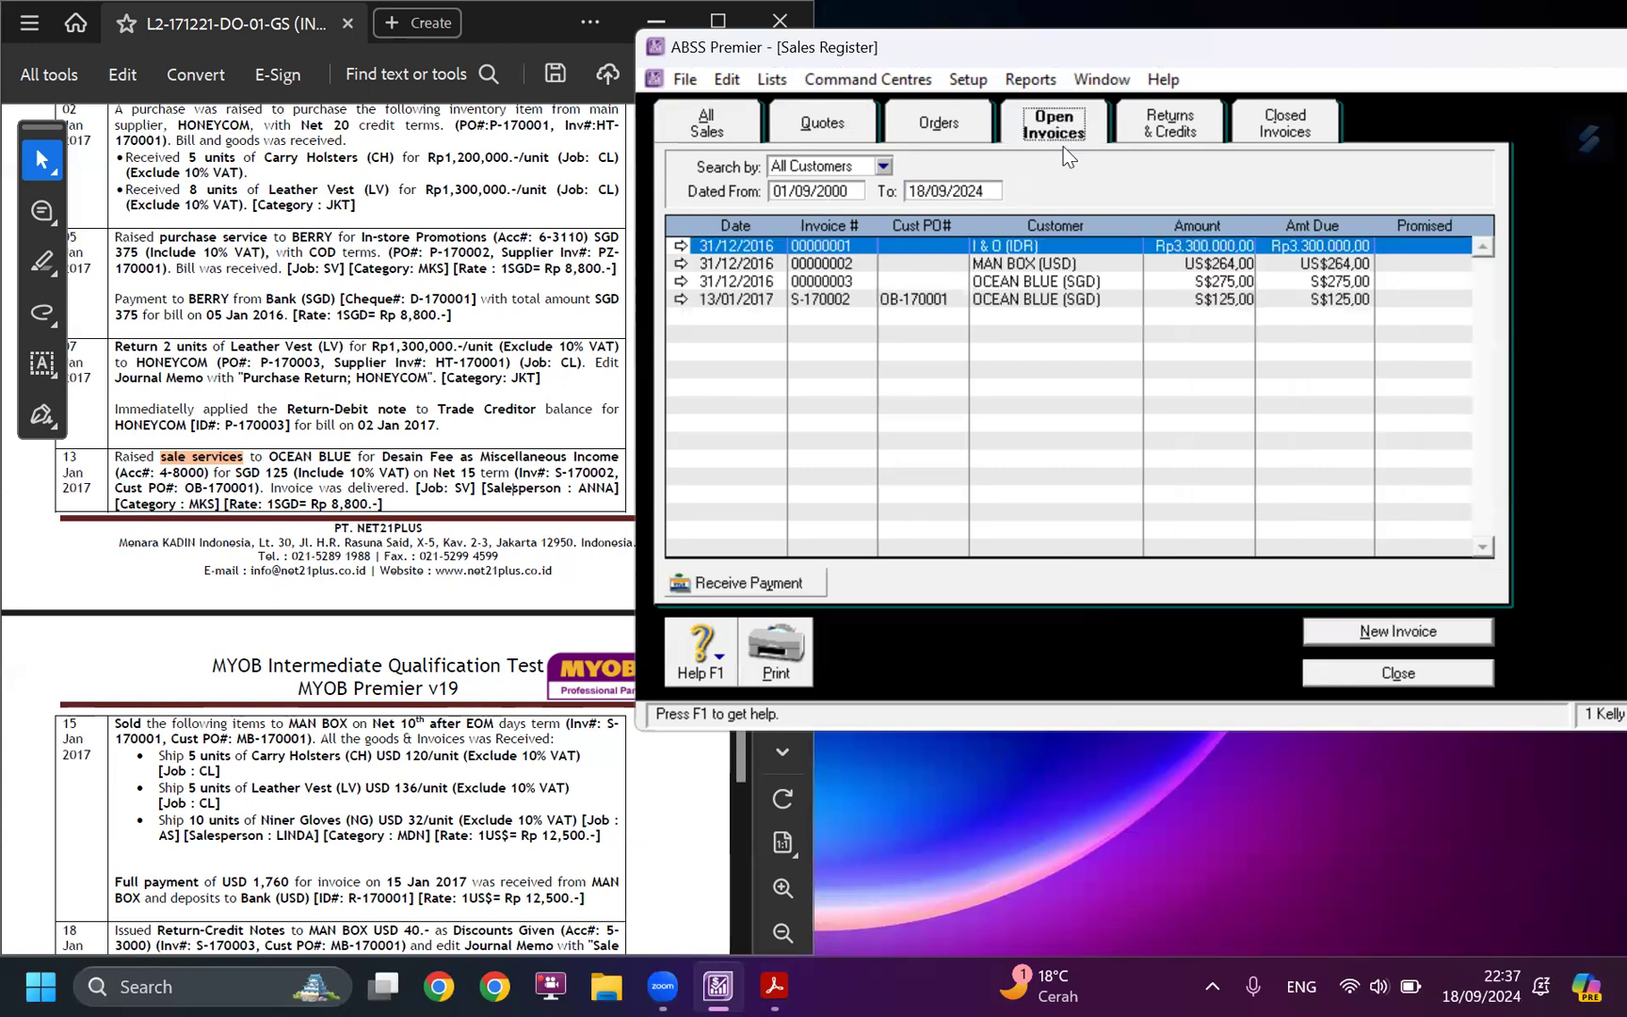
click(865, 299)
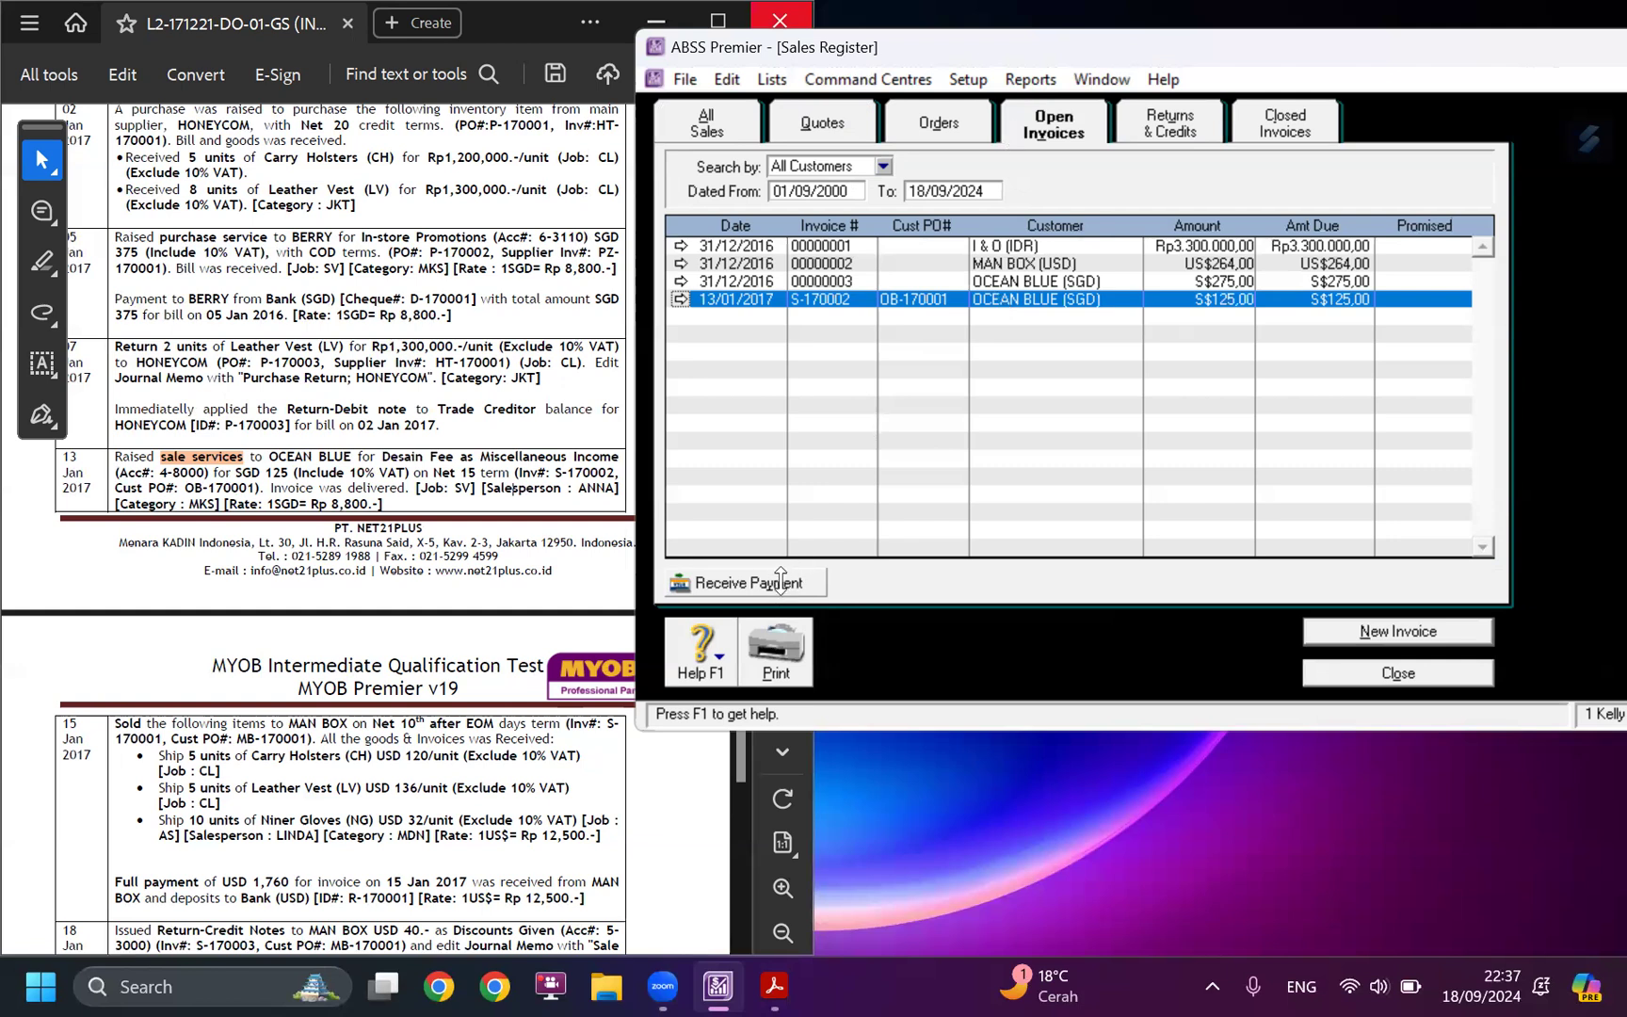
Extend the ABSS Premier window to full screen height and bring the 15 January MAN BOX sale into view in the case study.
double_click(989, 732)
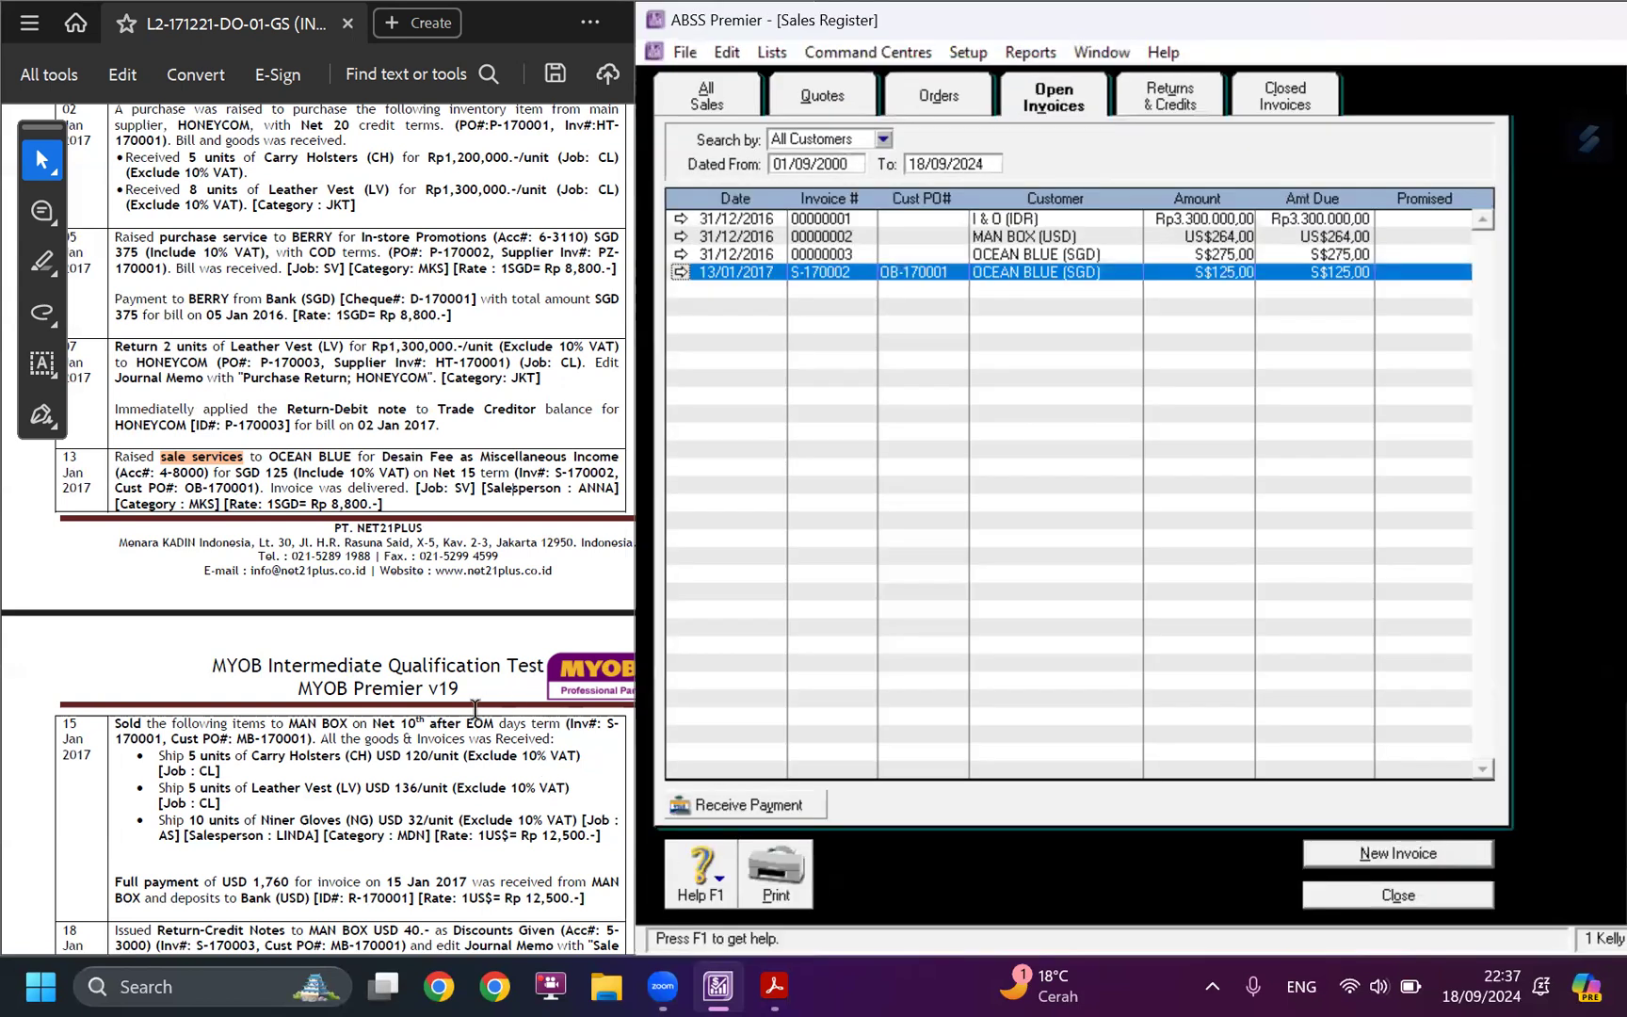
scroll(468, 706, down, 2)
scroll(468, 706, down, 3)
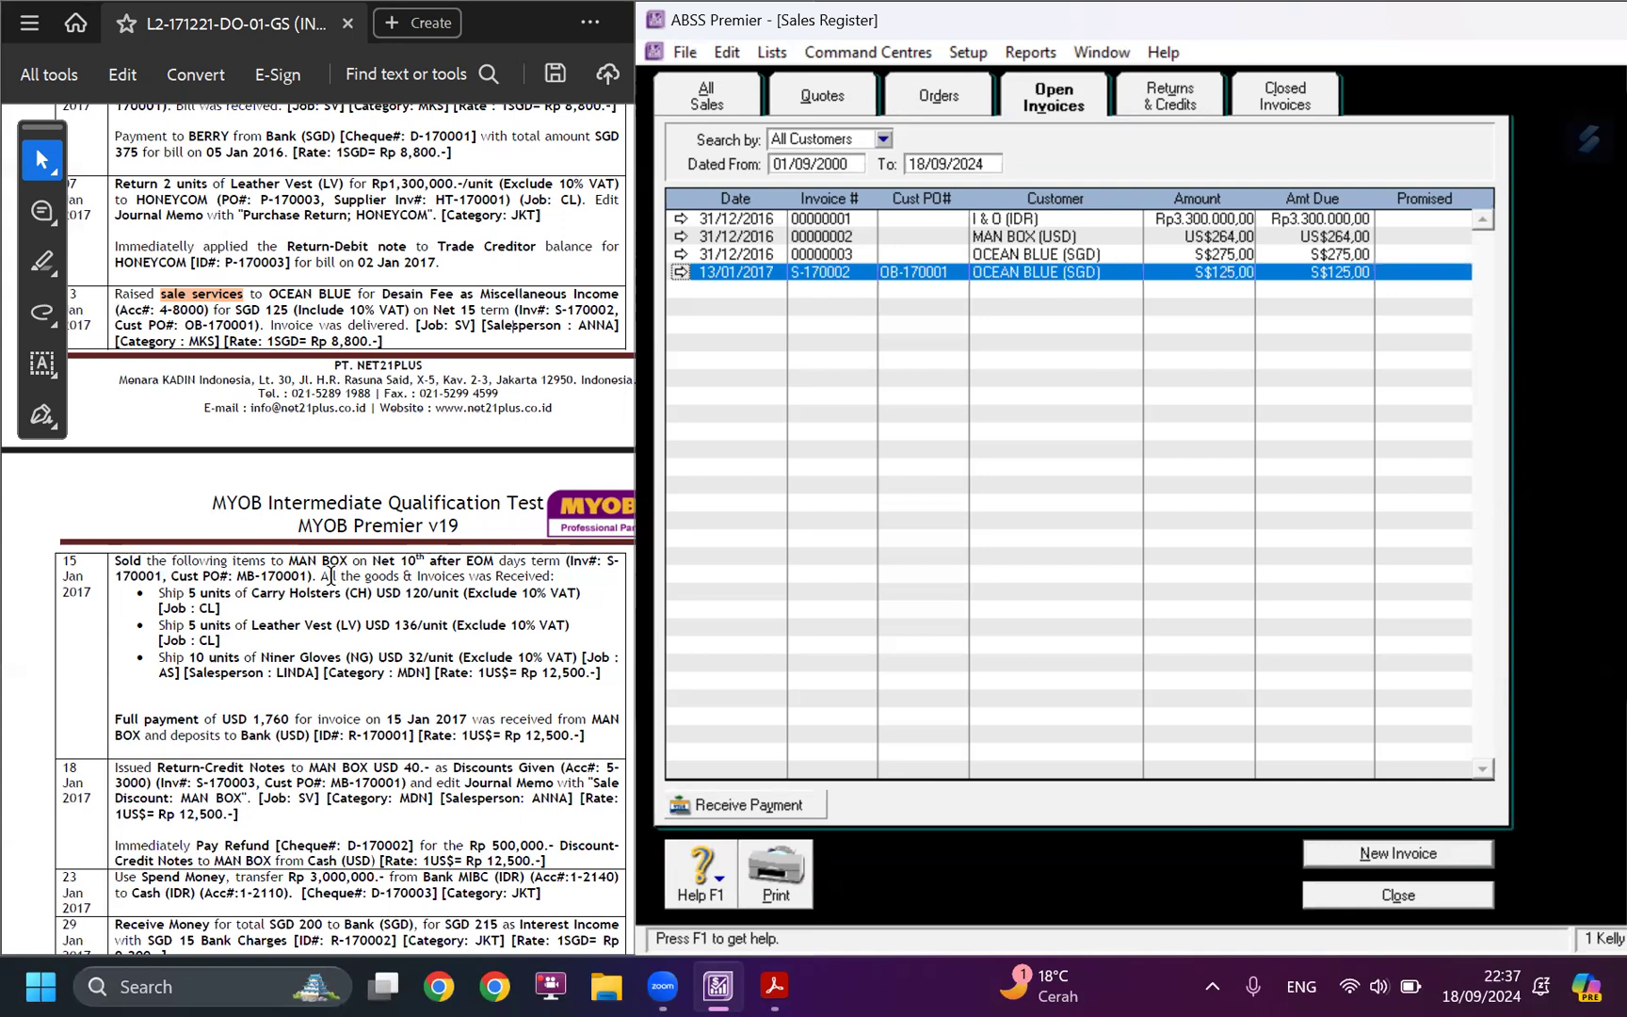
Start a new sales invoice for the customer MAN BOX (USD).
click(1370, 855)
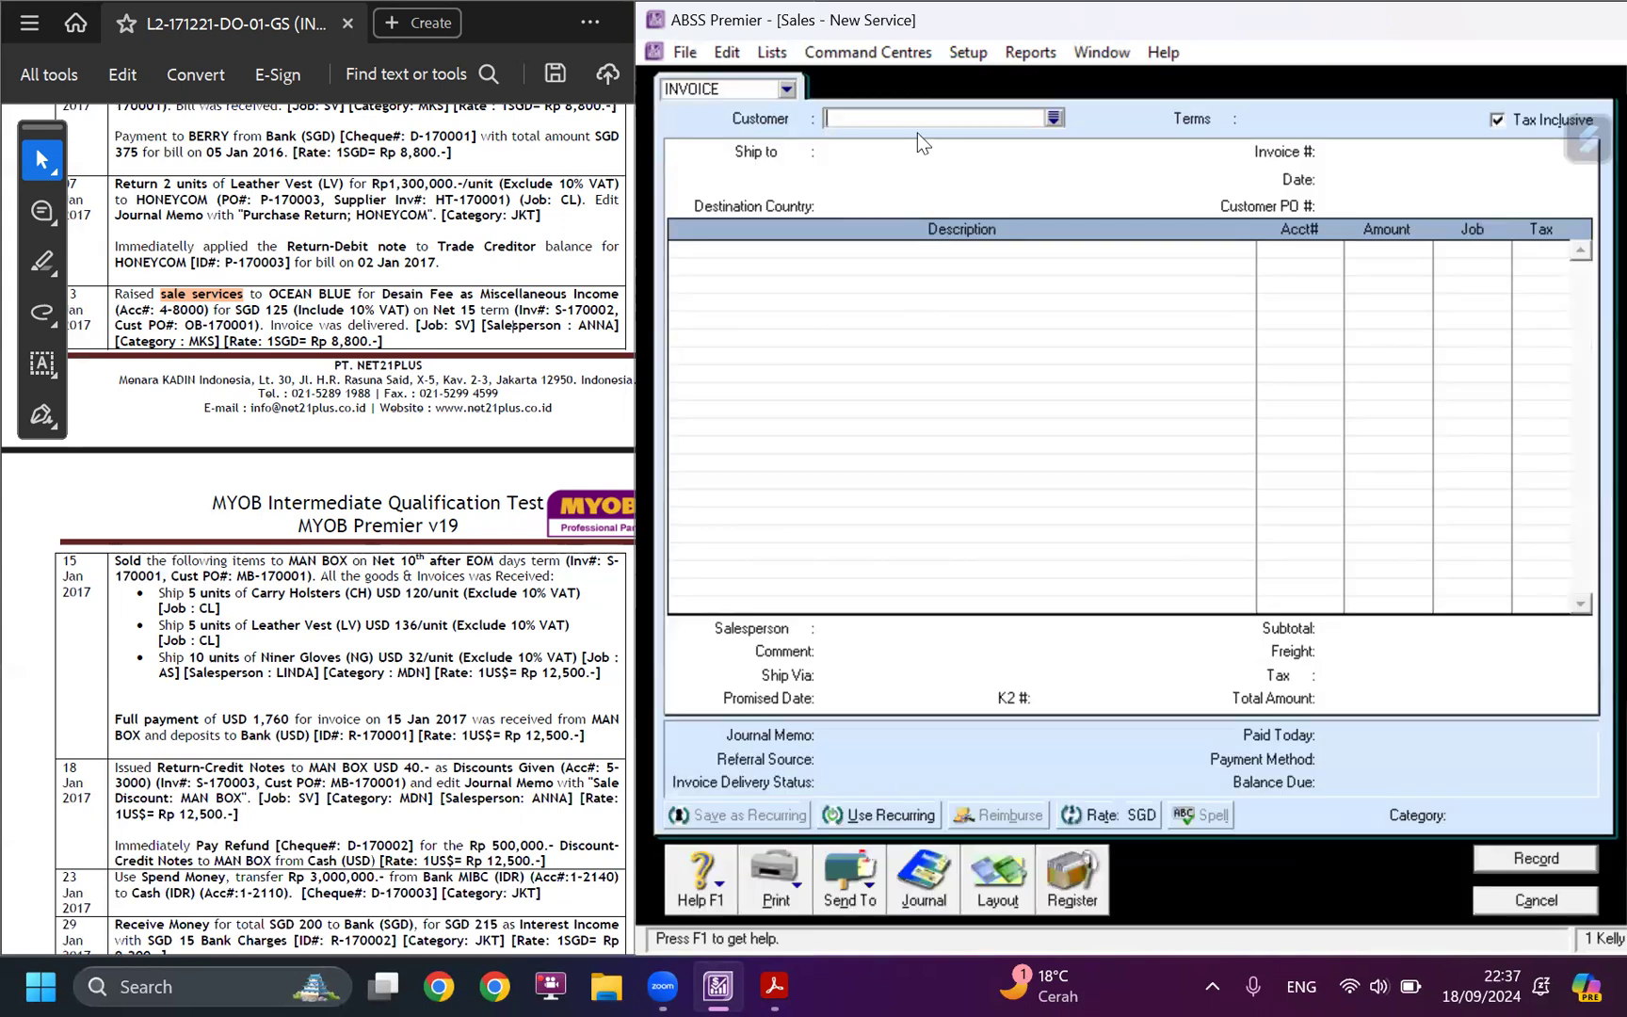
key(Tab)
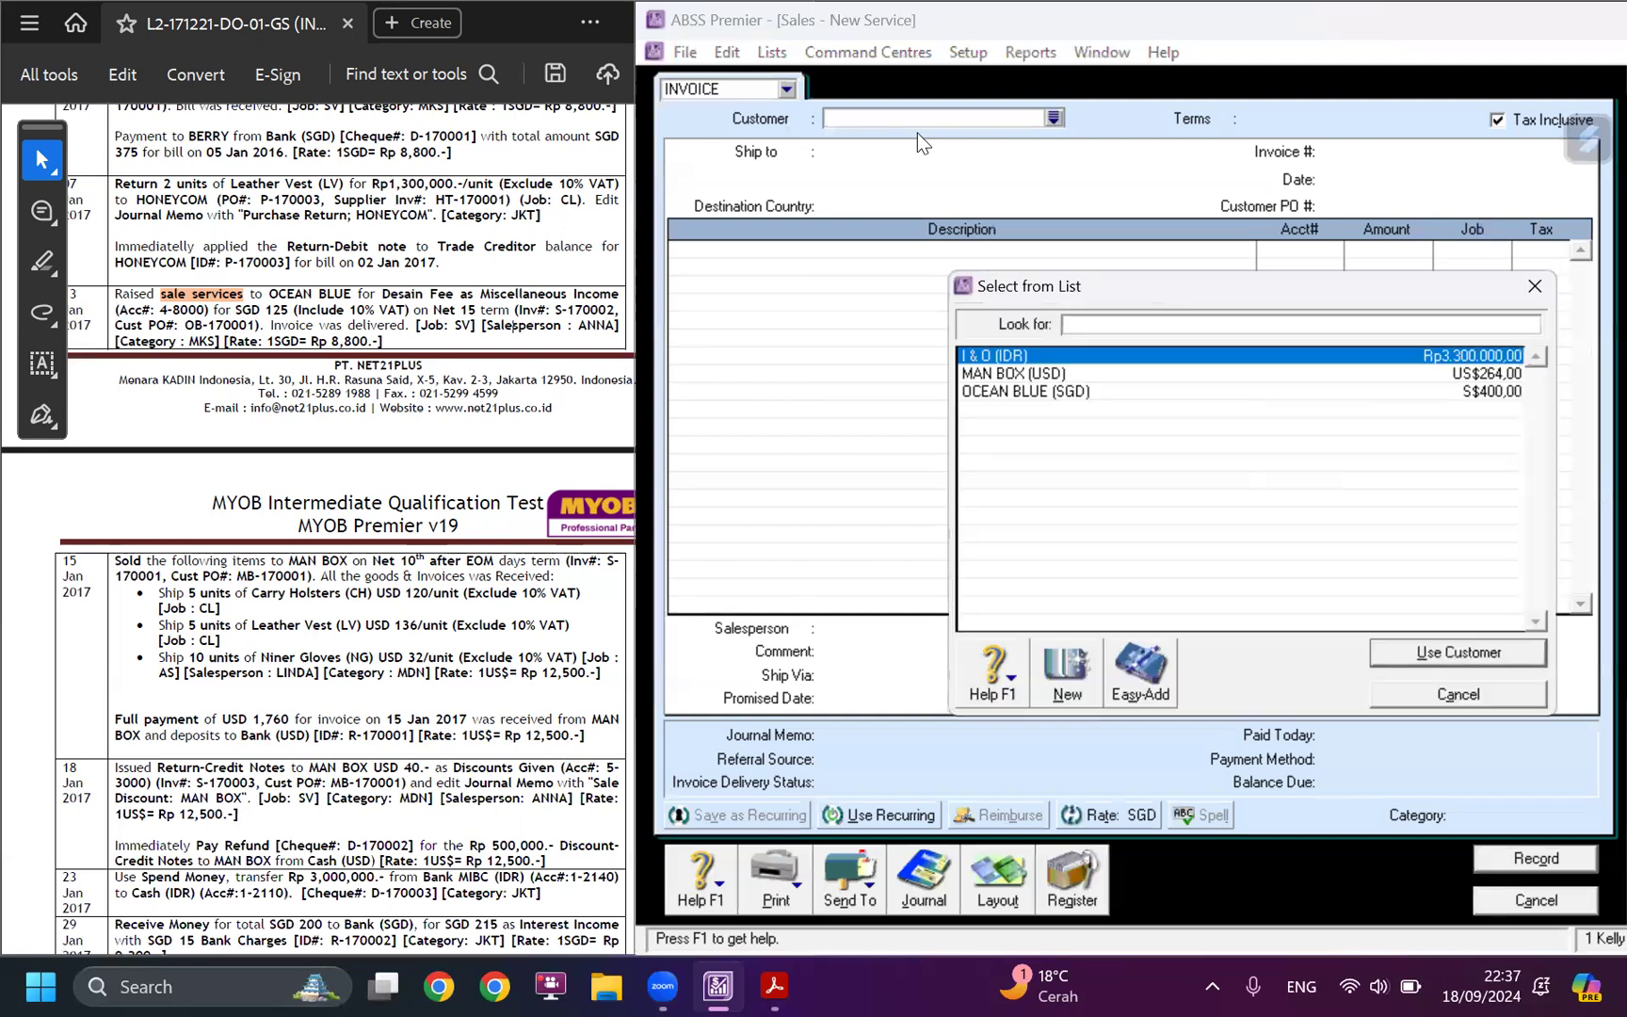
click(1012, 374)
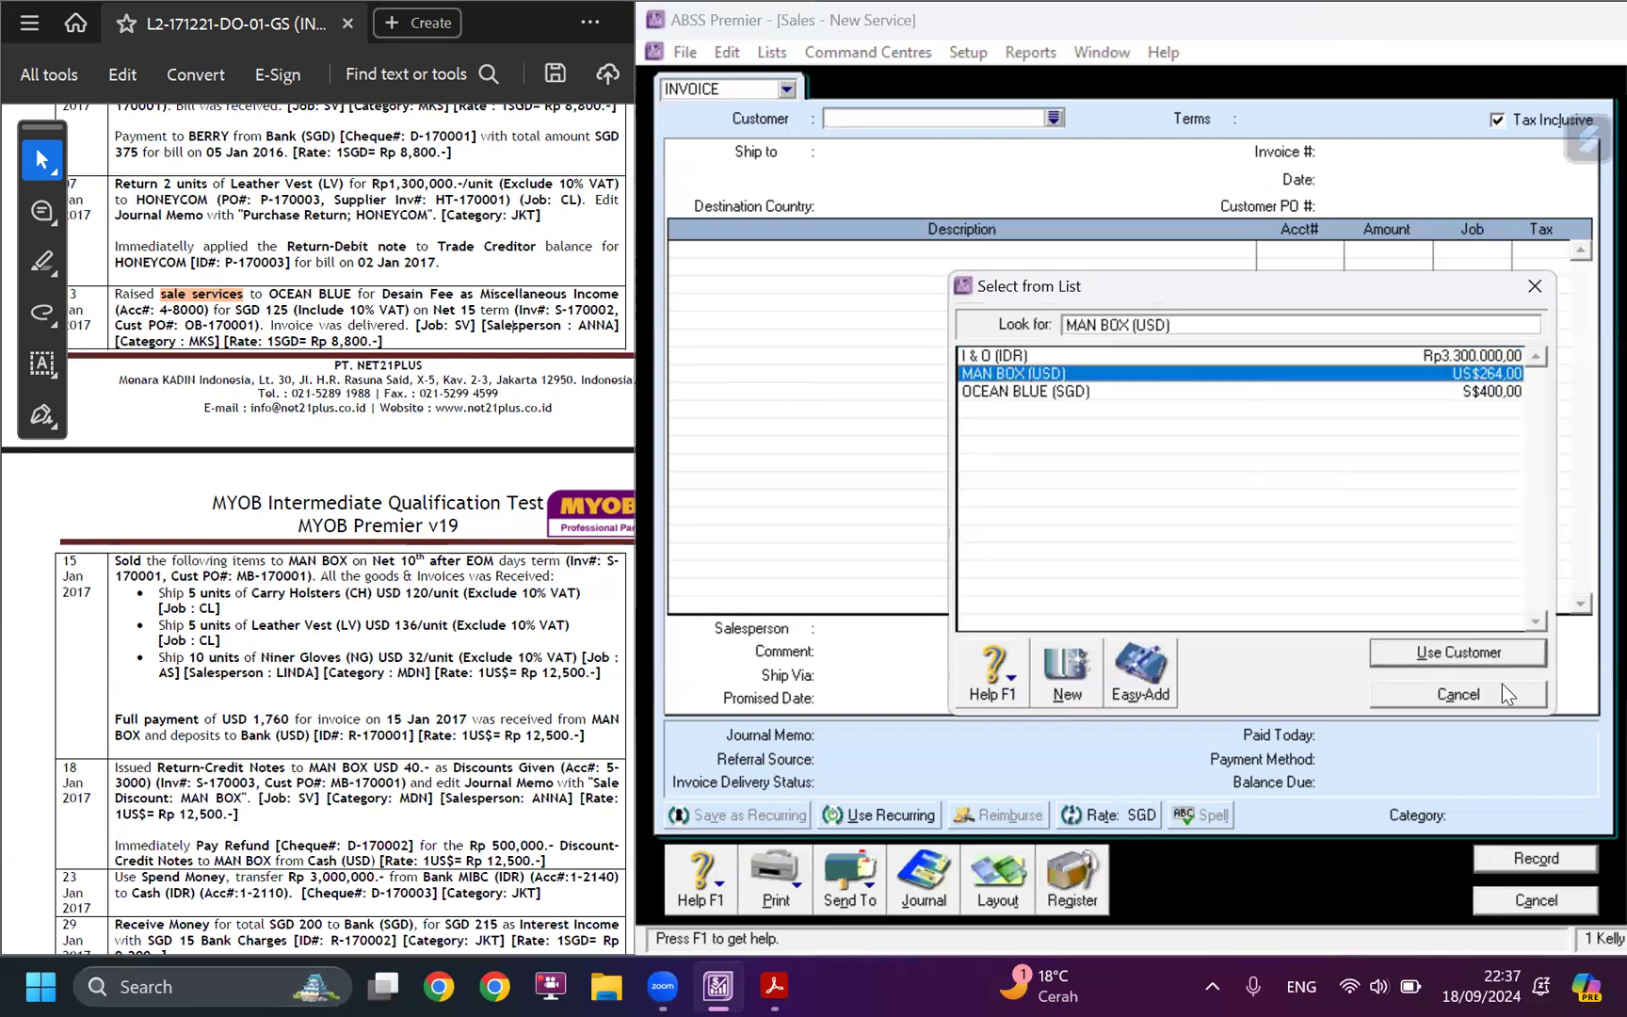
click(1457, 652)
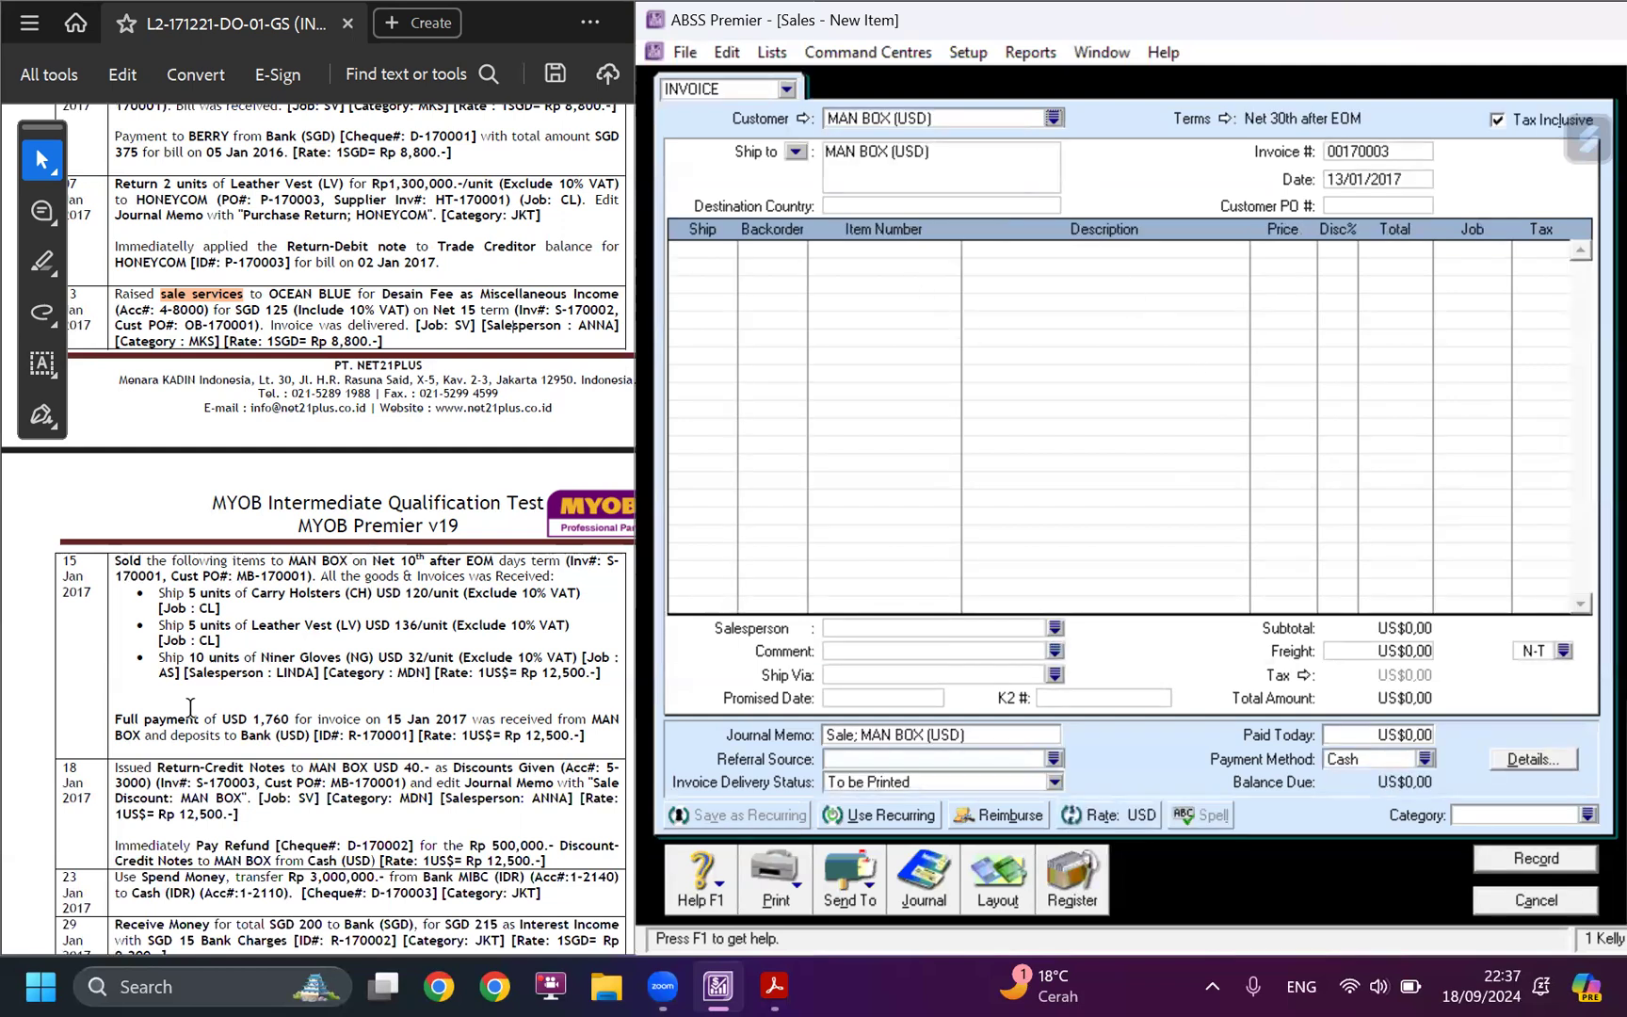
Set the invoice's credit terms so the balance is due on the 10th after EOM.
click(1227, 117)
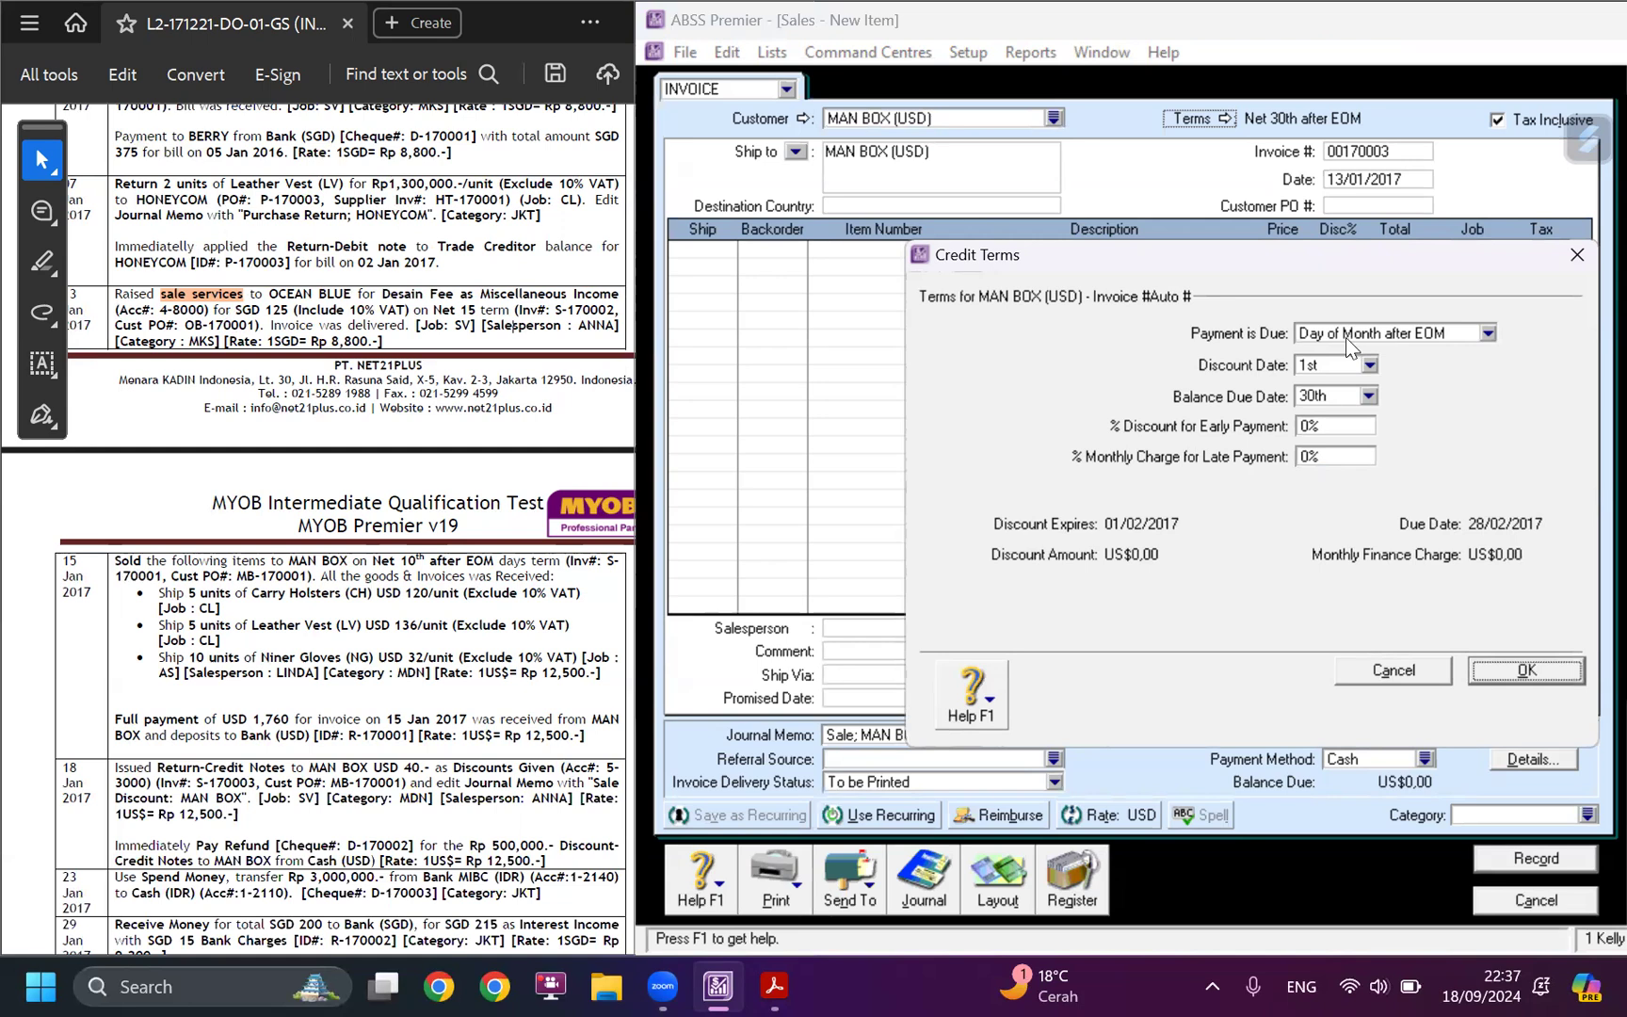
click(1333, 395)
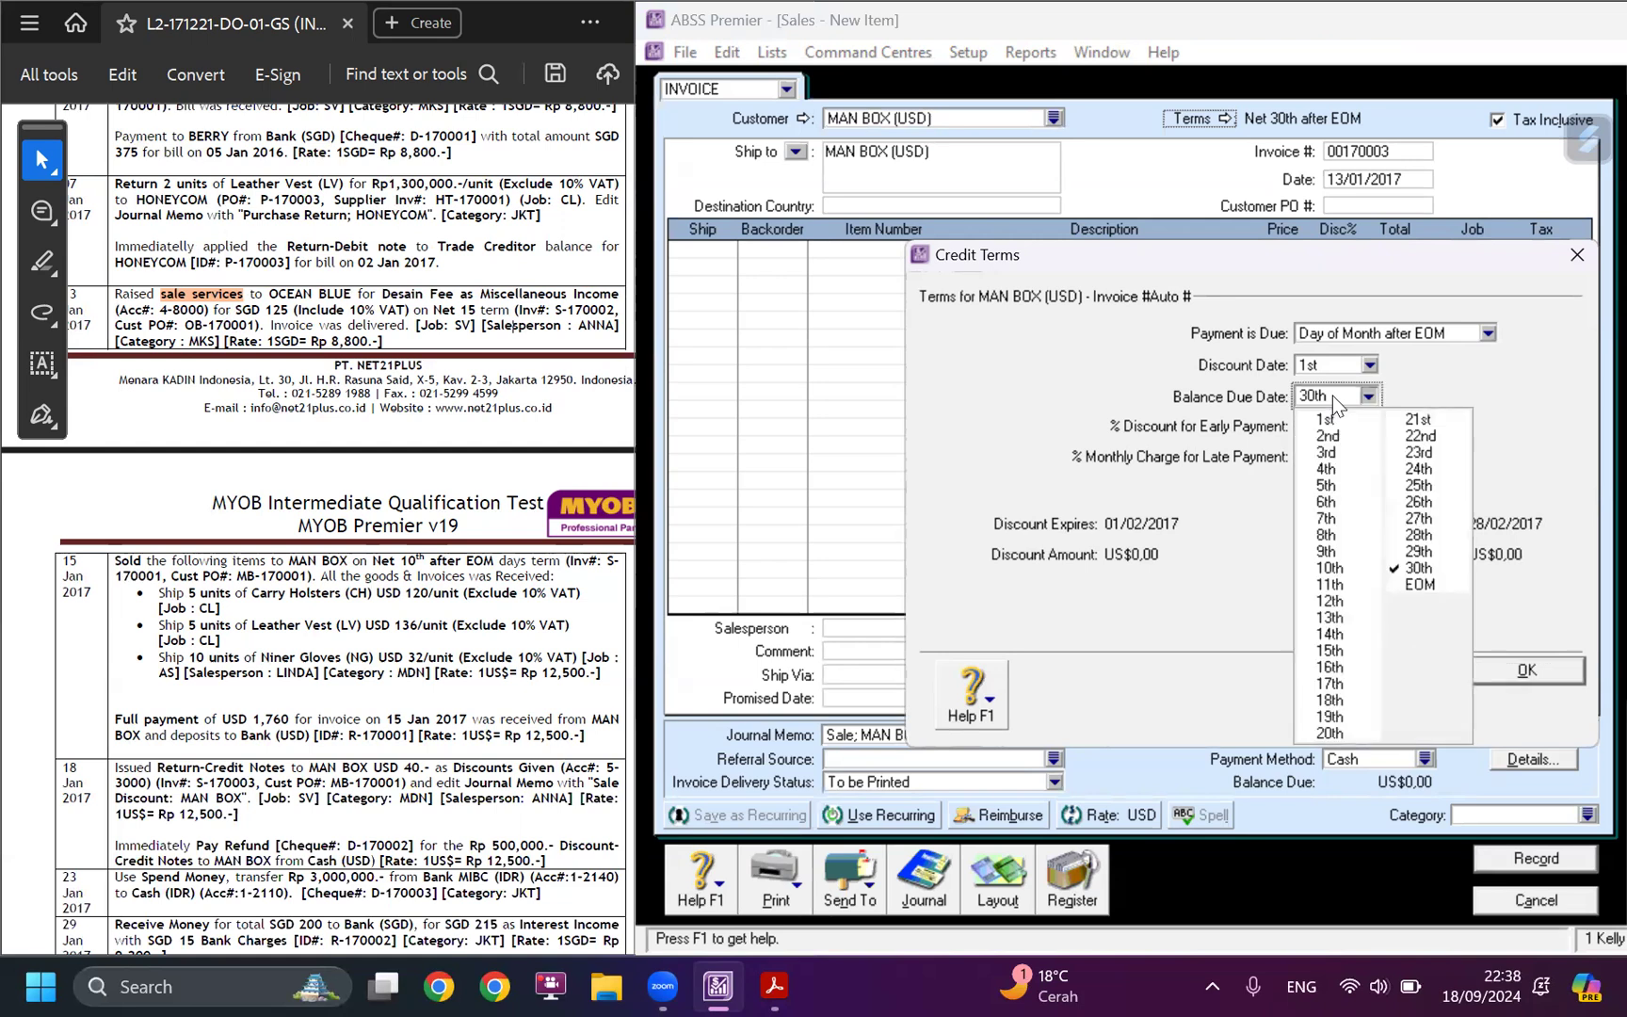
click(1328, 567)
click(1510, 666)
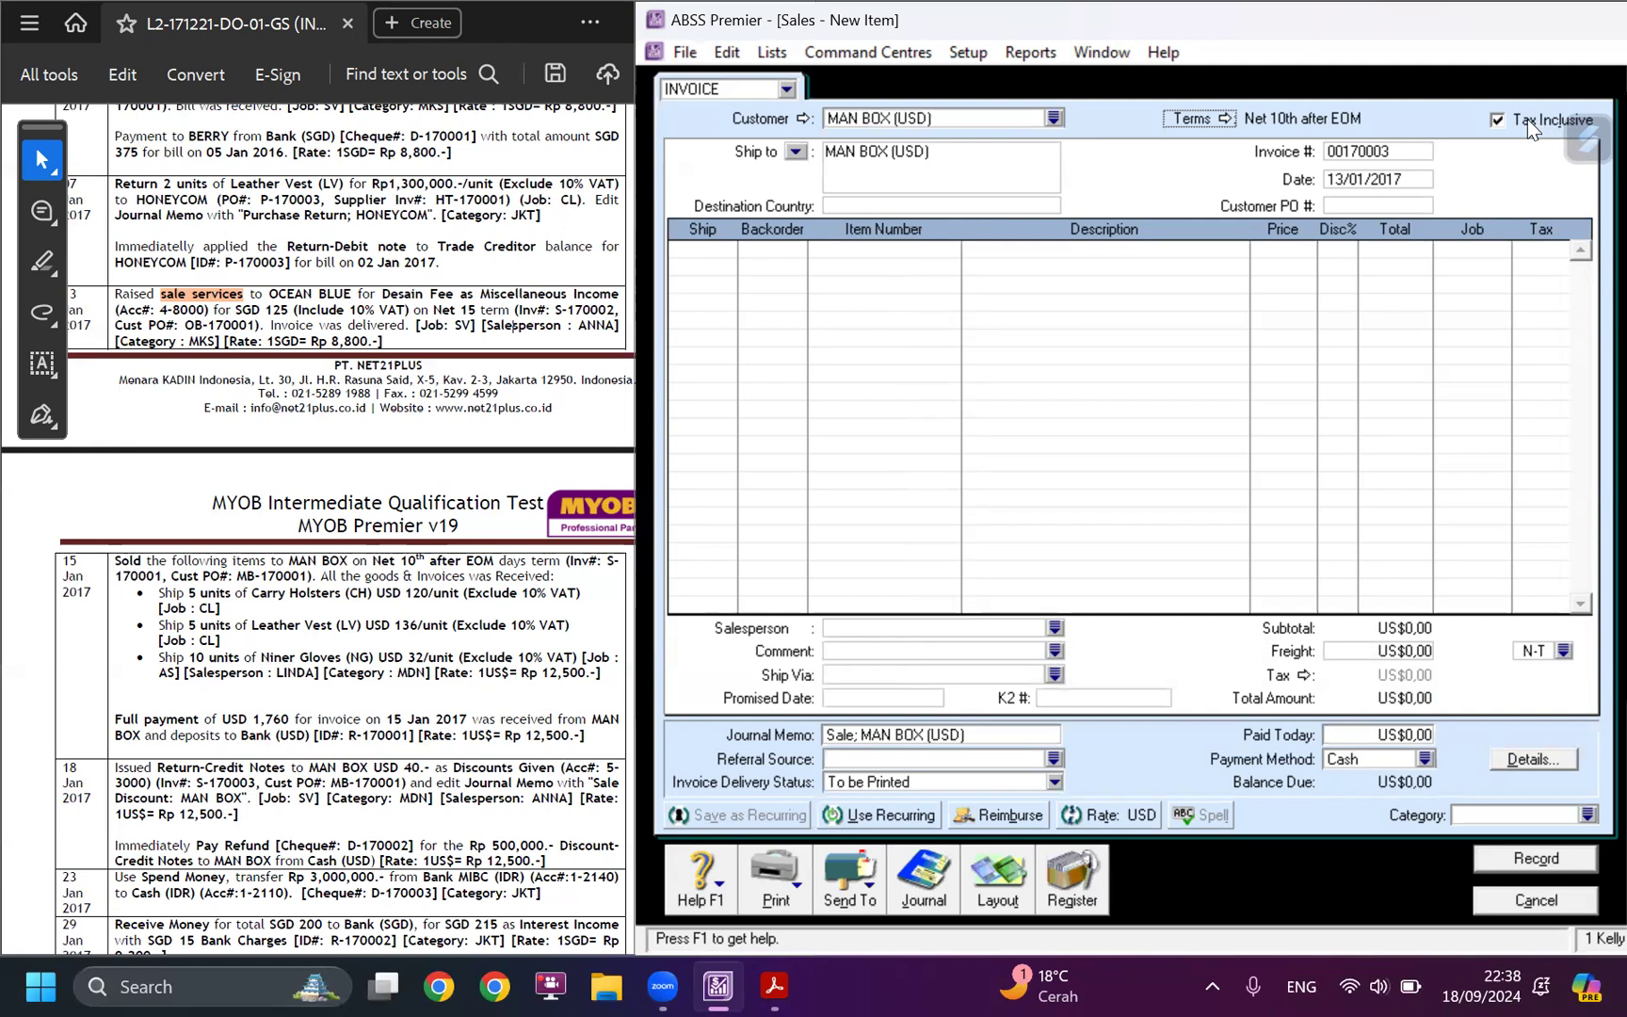
Check the VAT treatment of the MAN BOX sale in the case study and make the invoice prices tax exclusive.
drag(463, 592, 516, 592)
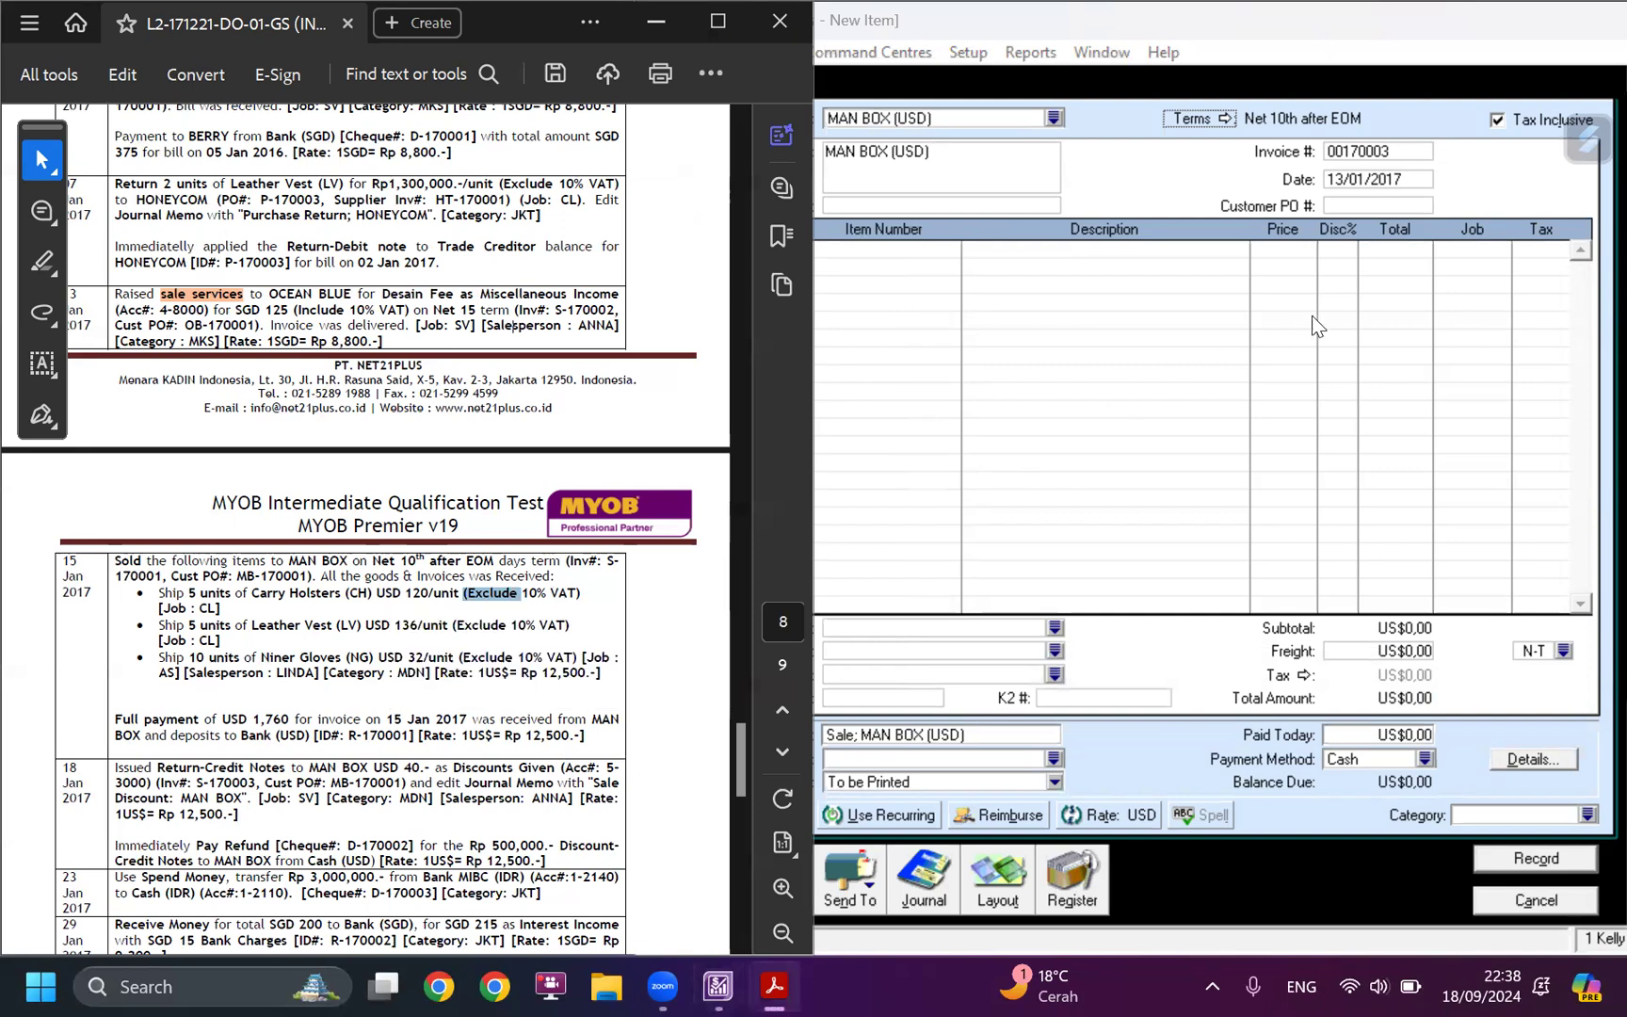
click(1512, 214)
click(1498, 119)
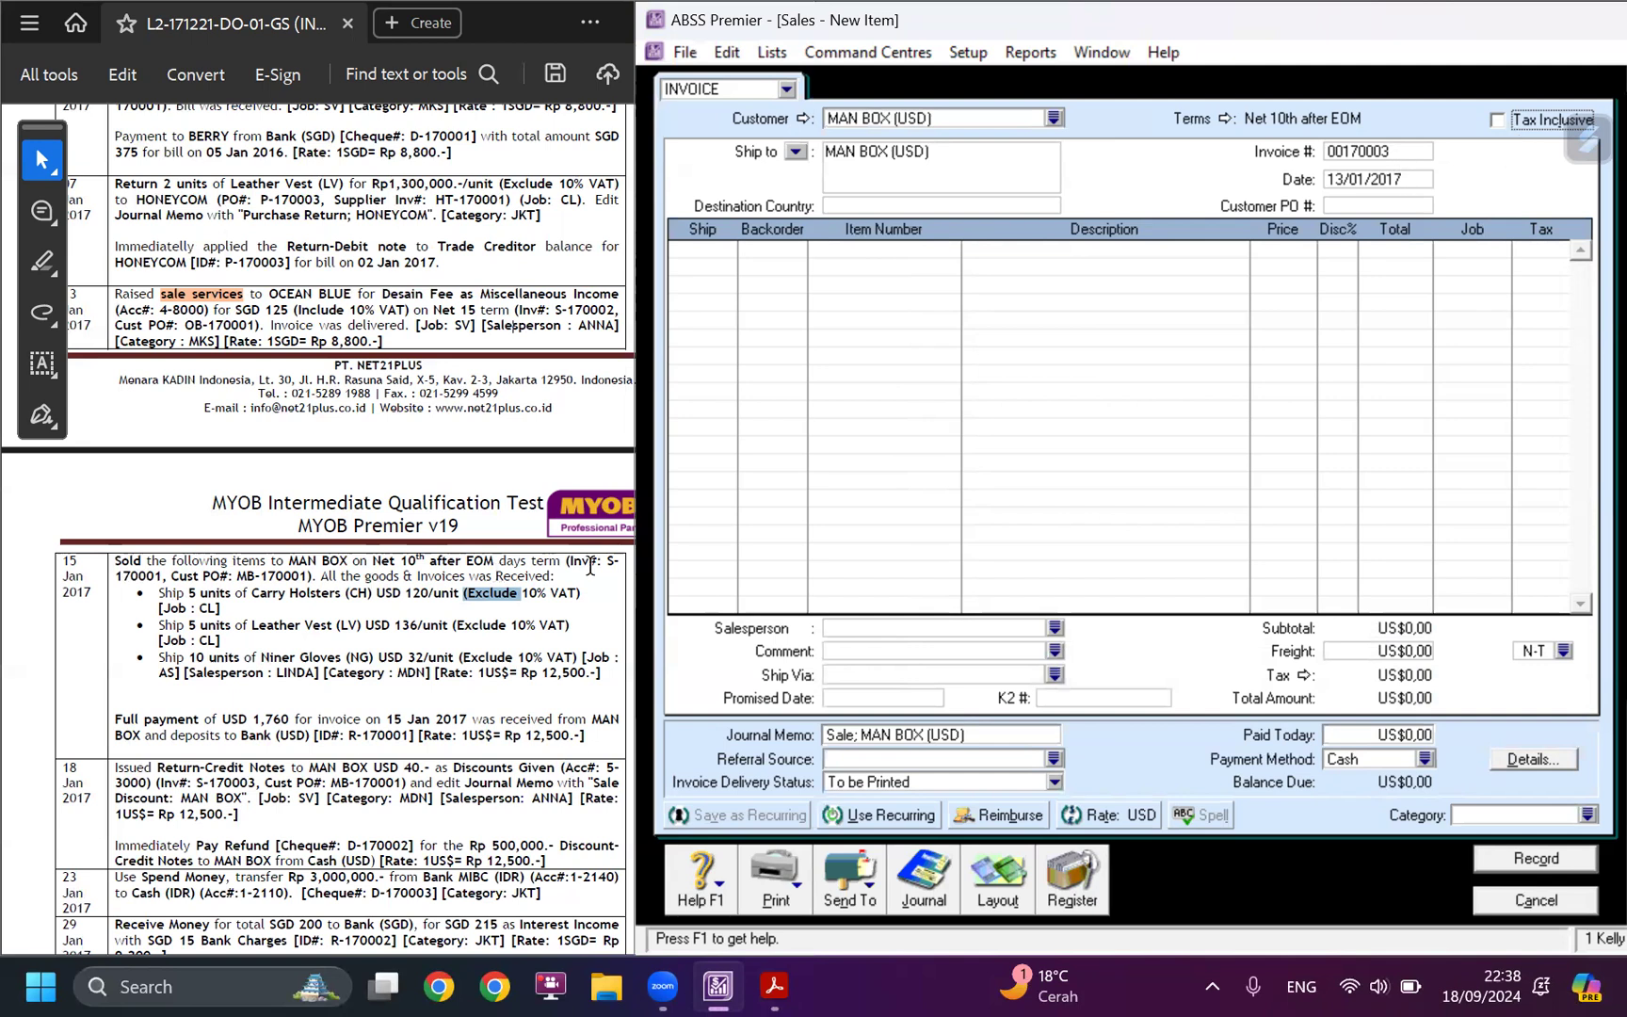
Replace the automatic invoice number with S-170001 from the case study.
drag(607, 562, 167, 575)
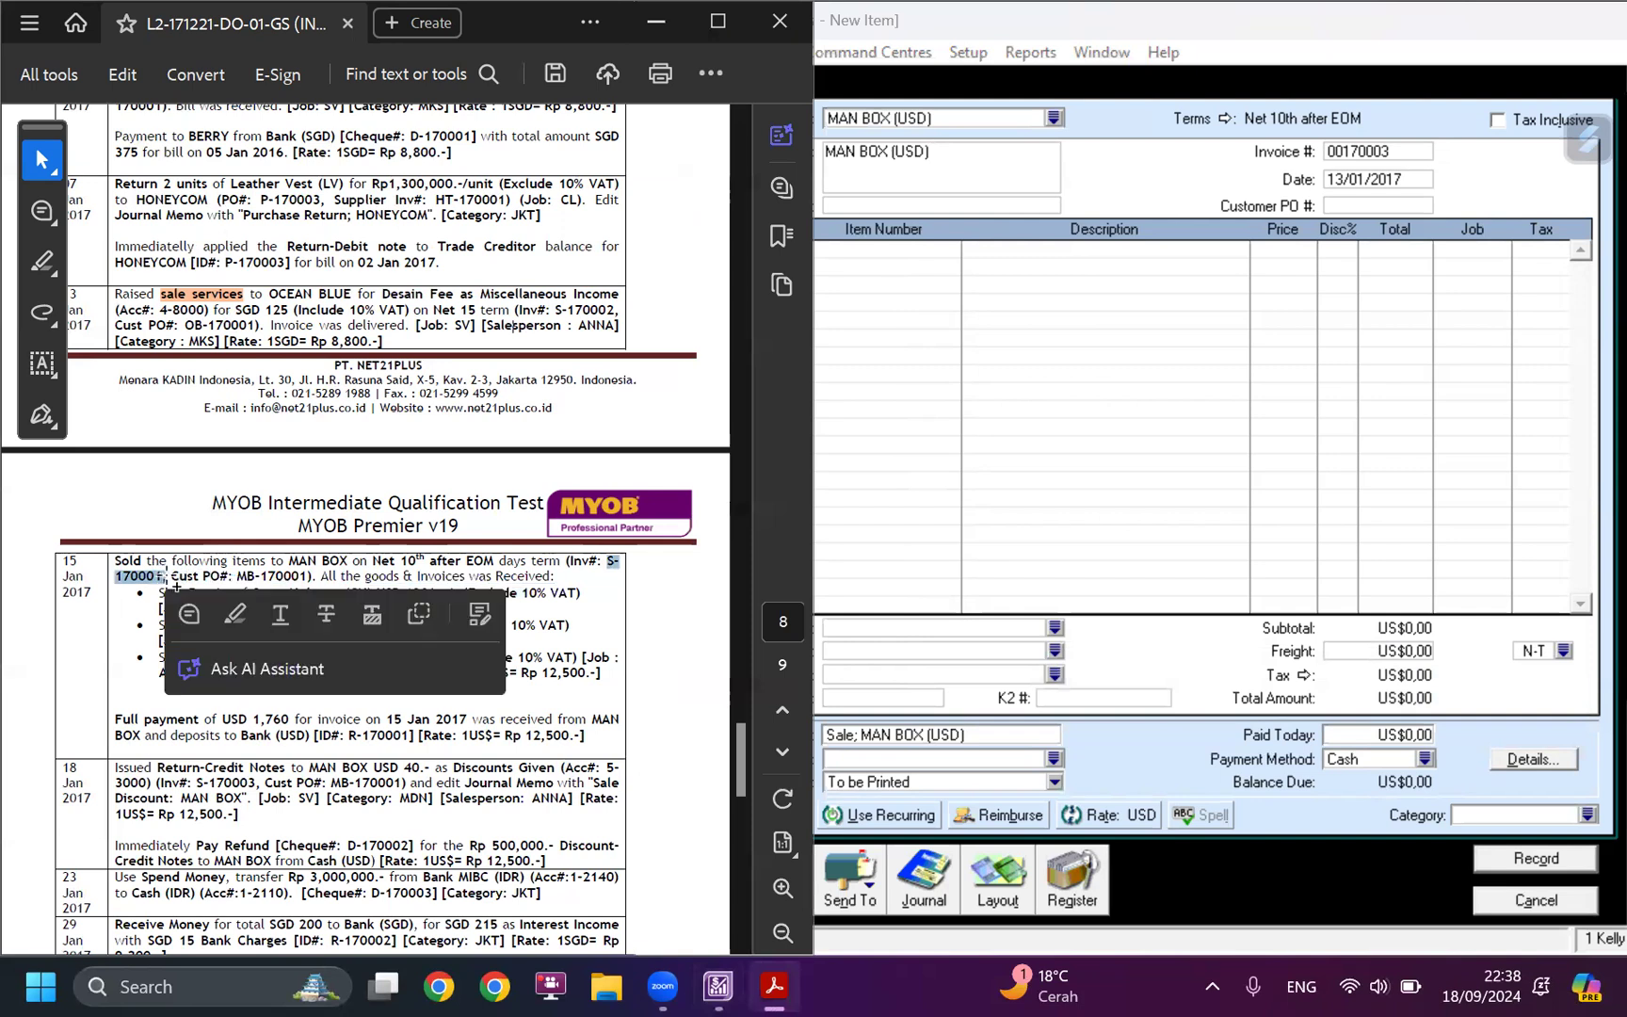
click(1354, 167)
click(1381, 152)
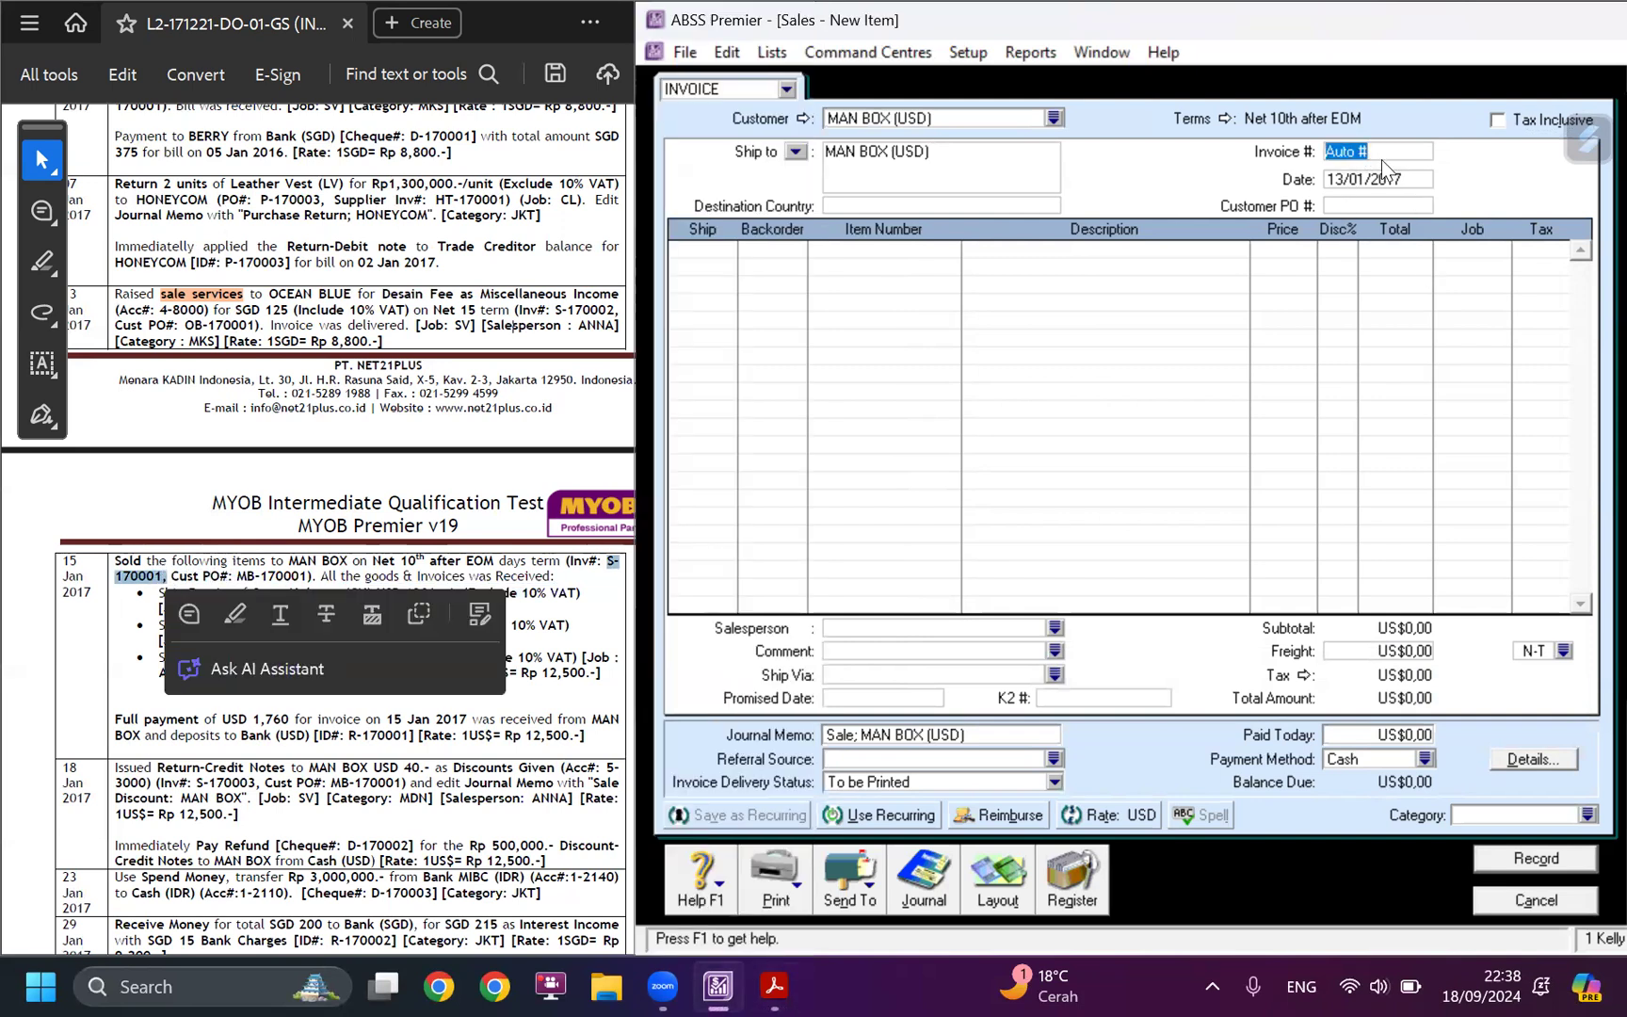
key(super+v)
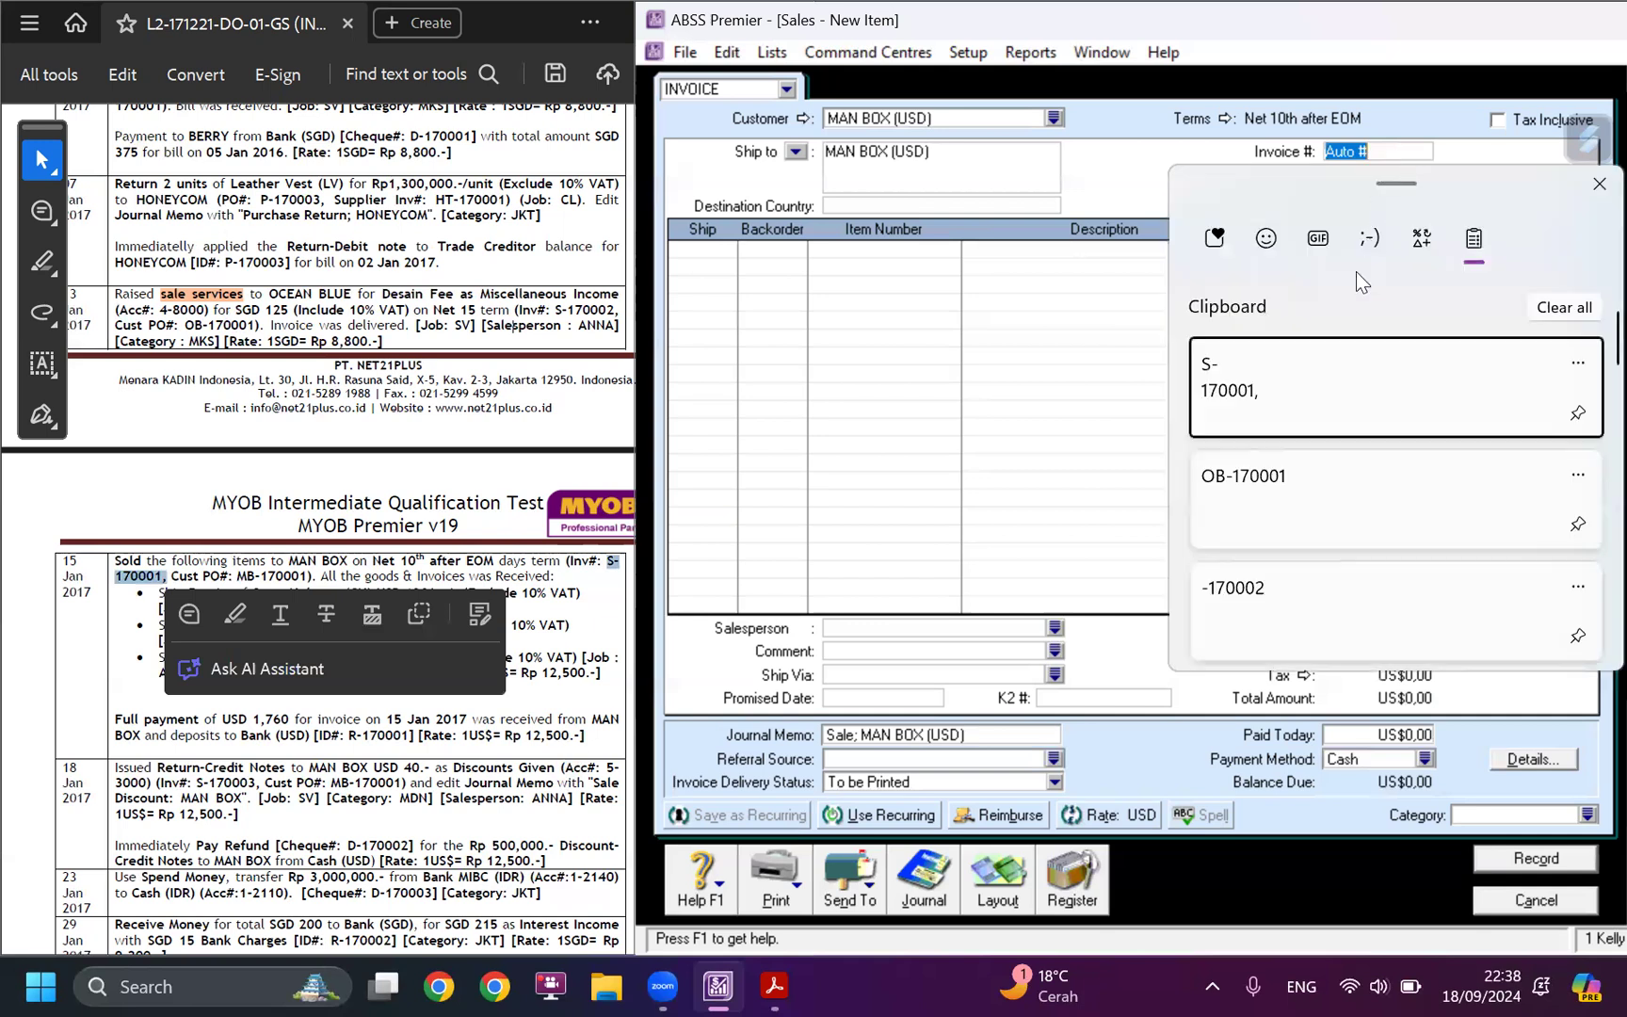
click(1292, 406)
drag(1390, 150, 1292, 162)
text(S-170001)
key(Tab)
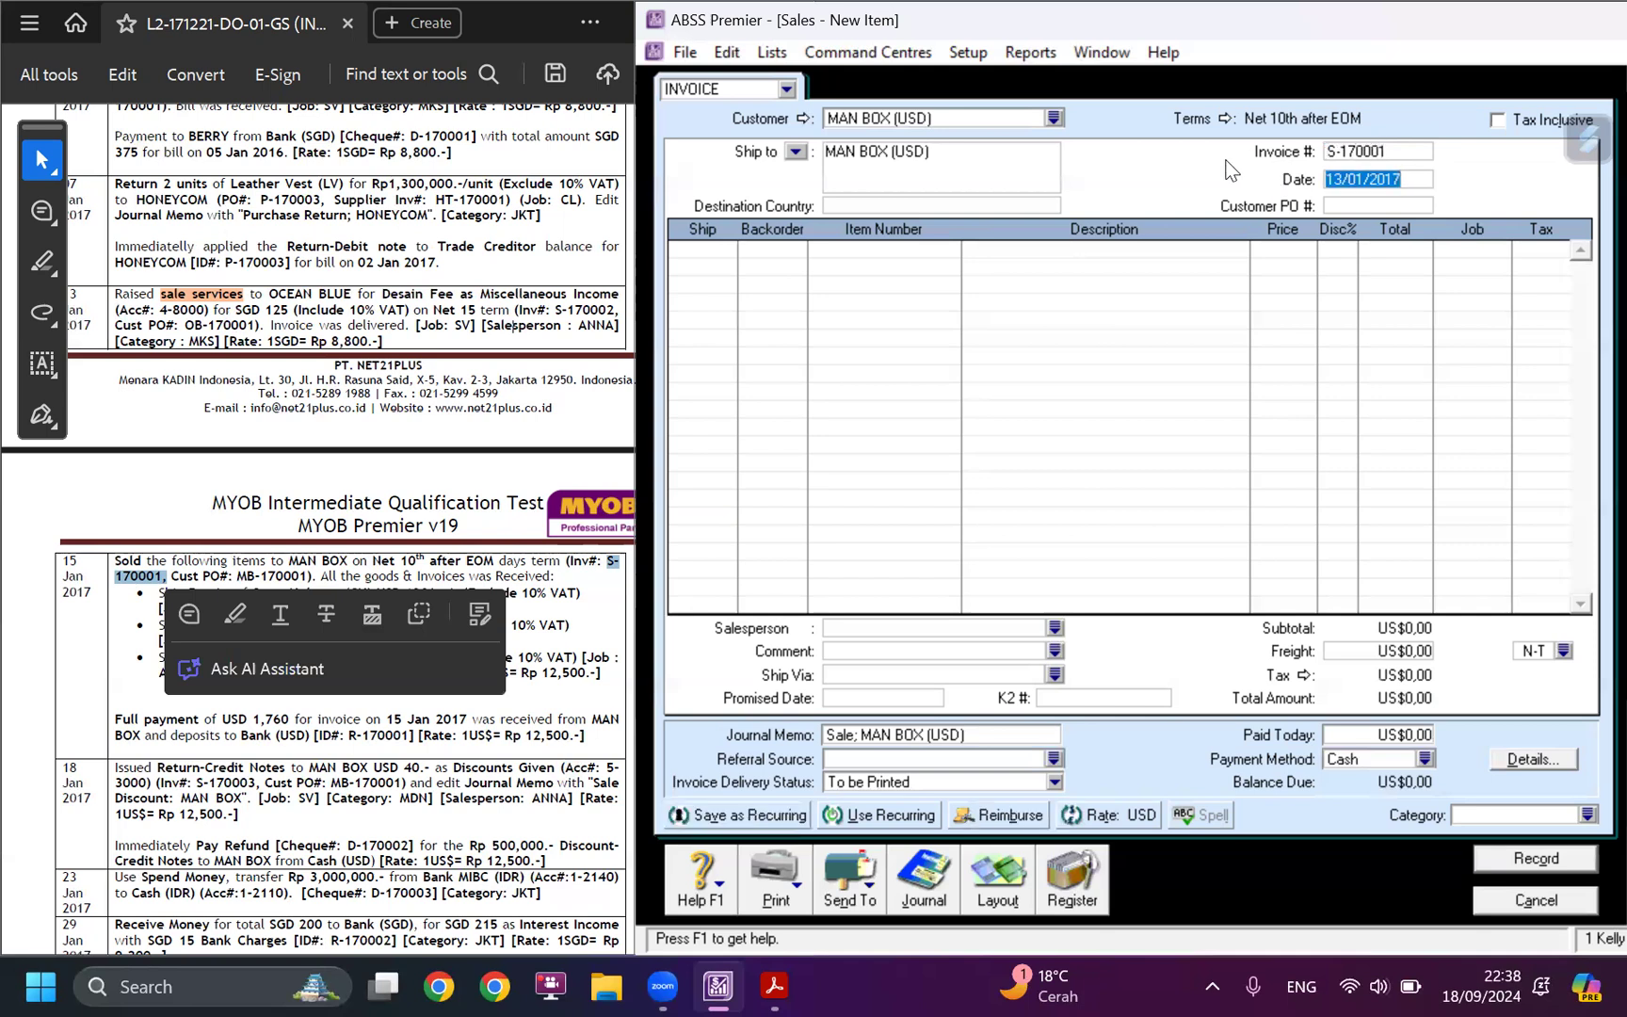
Set the invoice date to 15/01/2017.
click(1356, 181)
key(BackSpace)
key(BackSpace)
key(BackSpace)
text(15/)
key(Tab)
Copy the customer PO number of the MAN BOX sale from the case study into the invoice.
click(242, 577)
drag(242, 577, 314, 578)
key(ctrl+c)
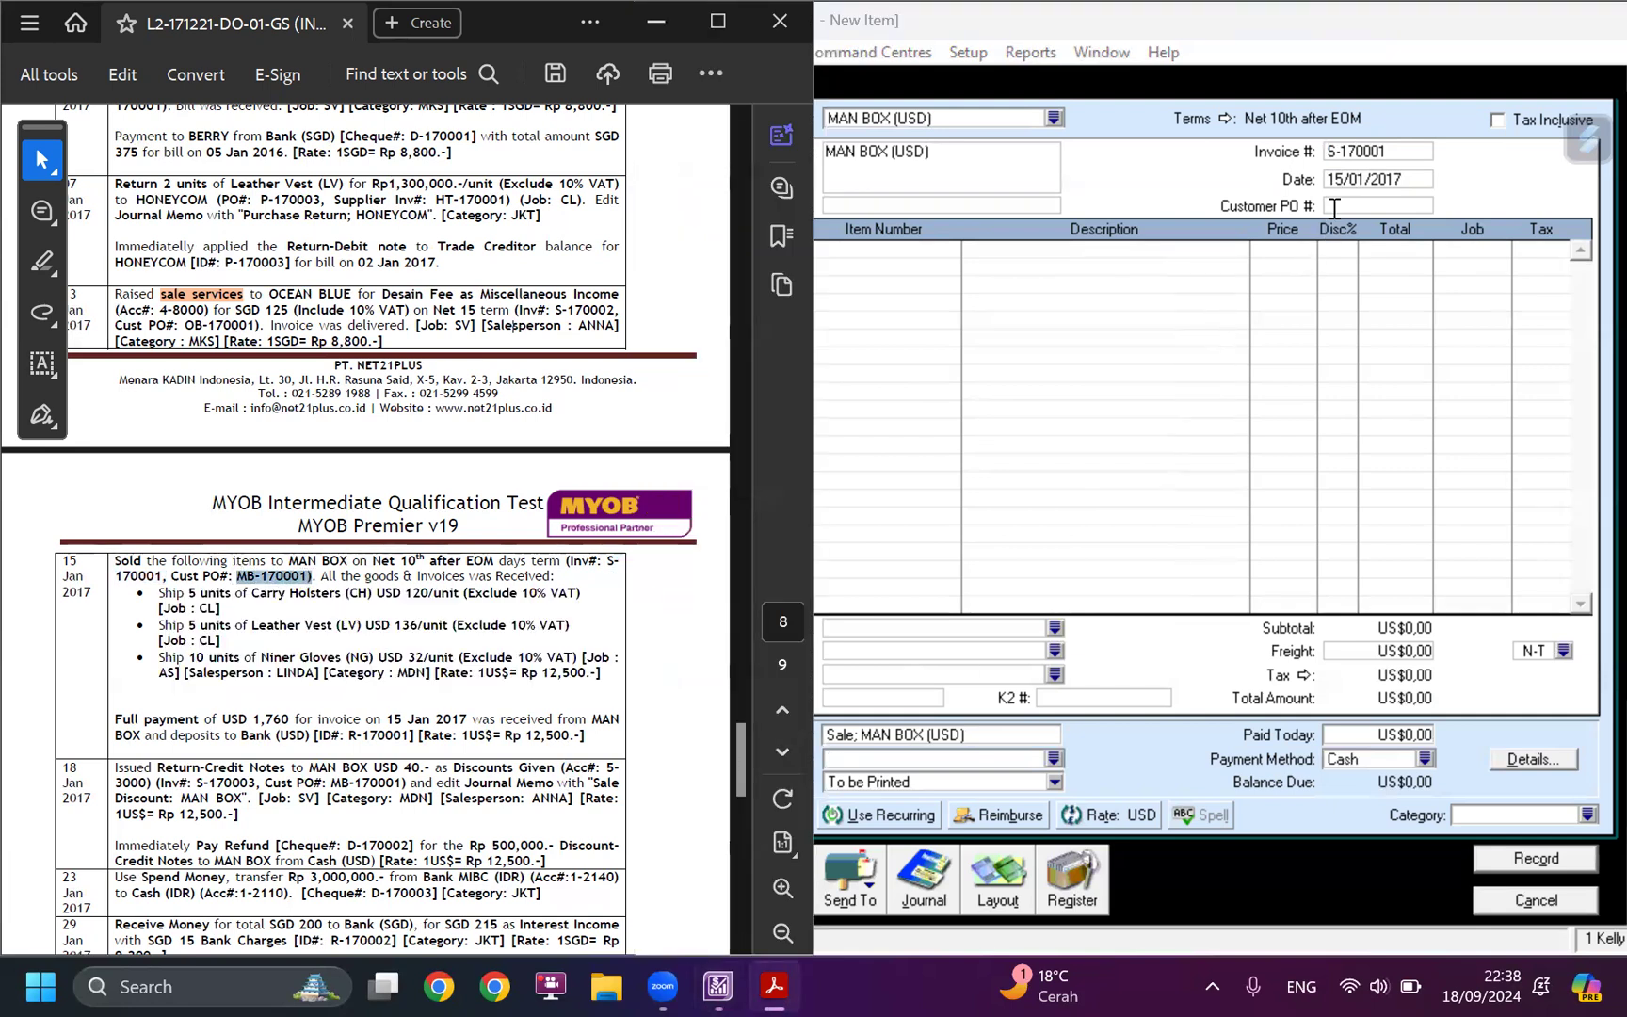
click(1335, 208)
key(ctrl+v)
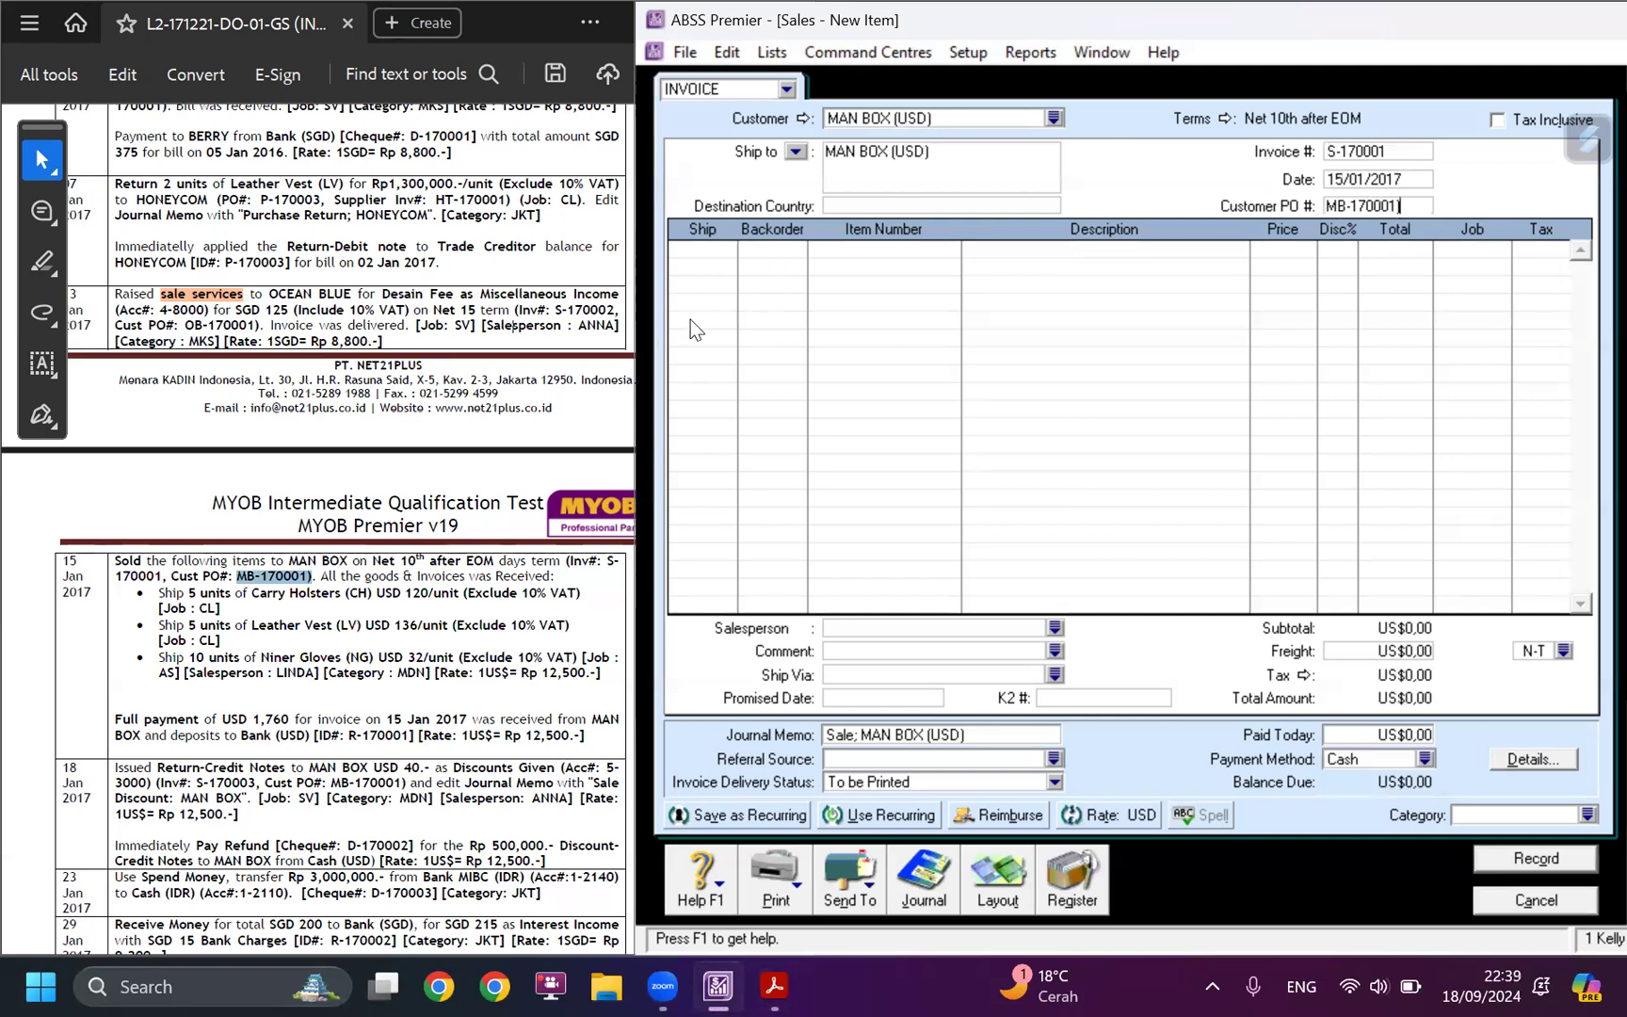
Add an invoice line shipping 5 units of item CH (Carry Holsters).
click(358, 573)
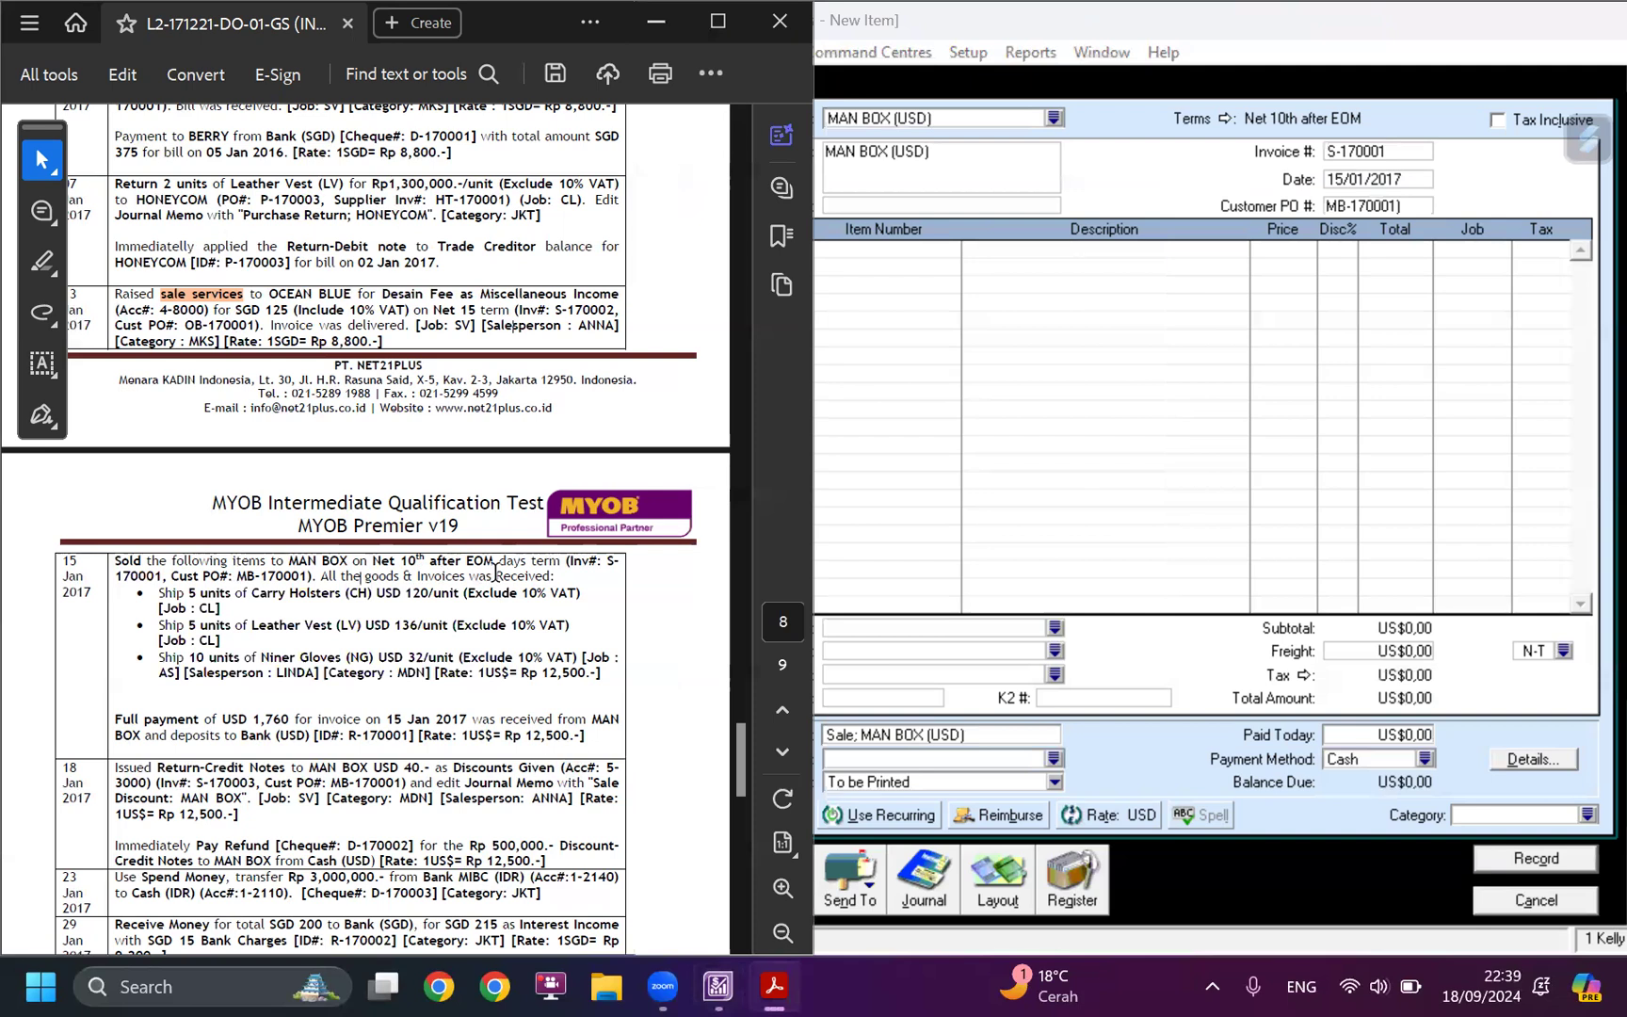
click(967, 285)
click(714, 251)
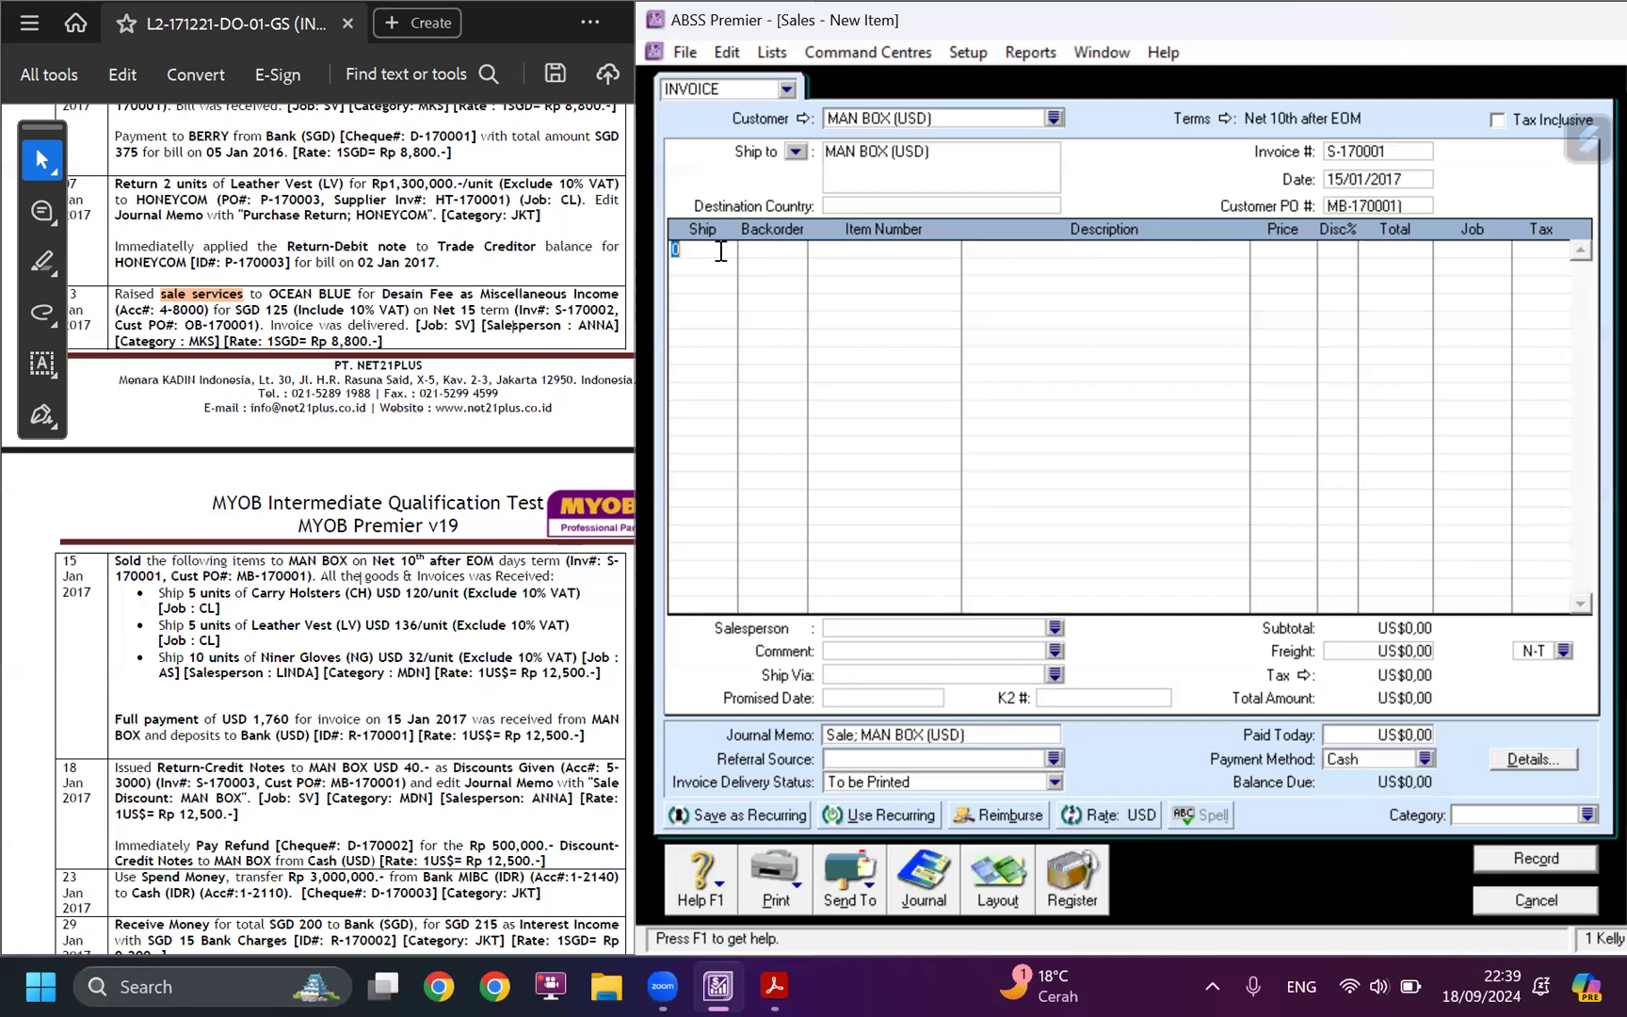
text(5)
key(Tab)
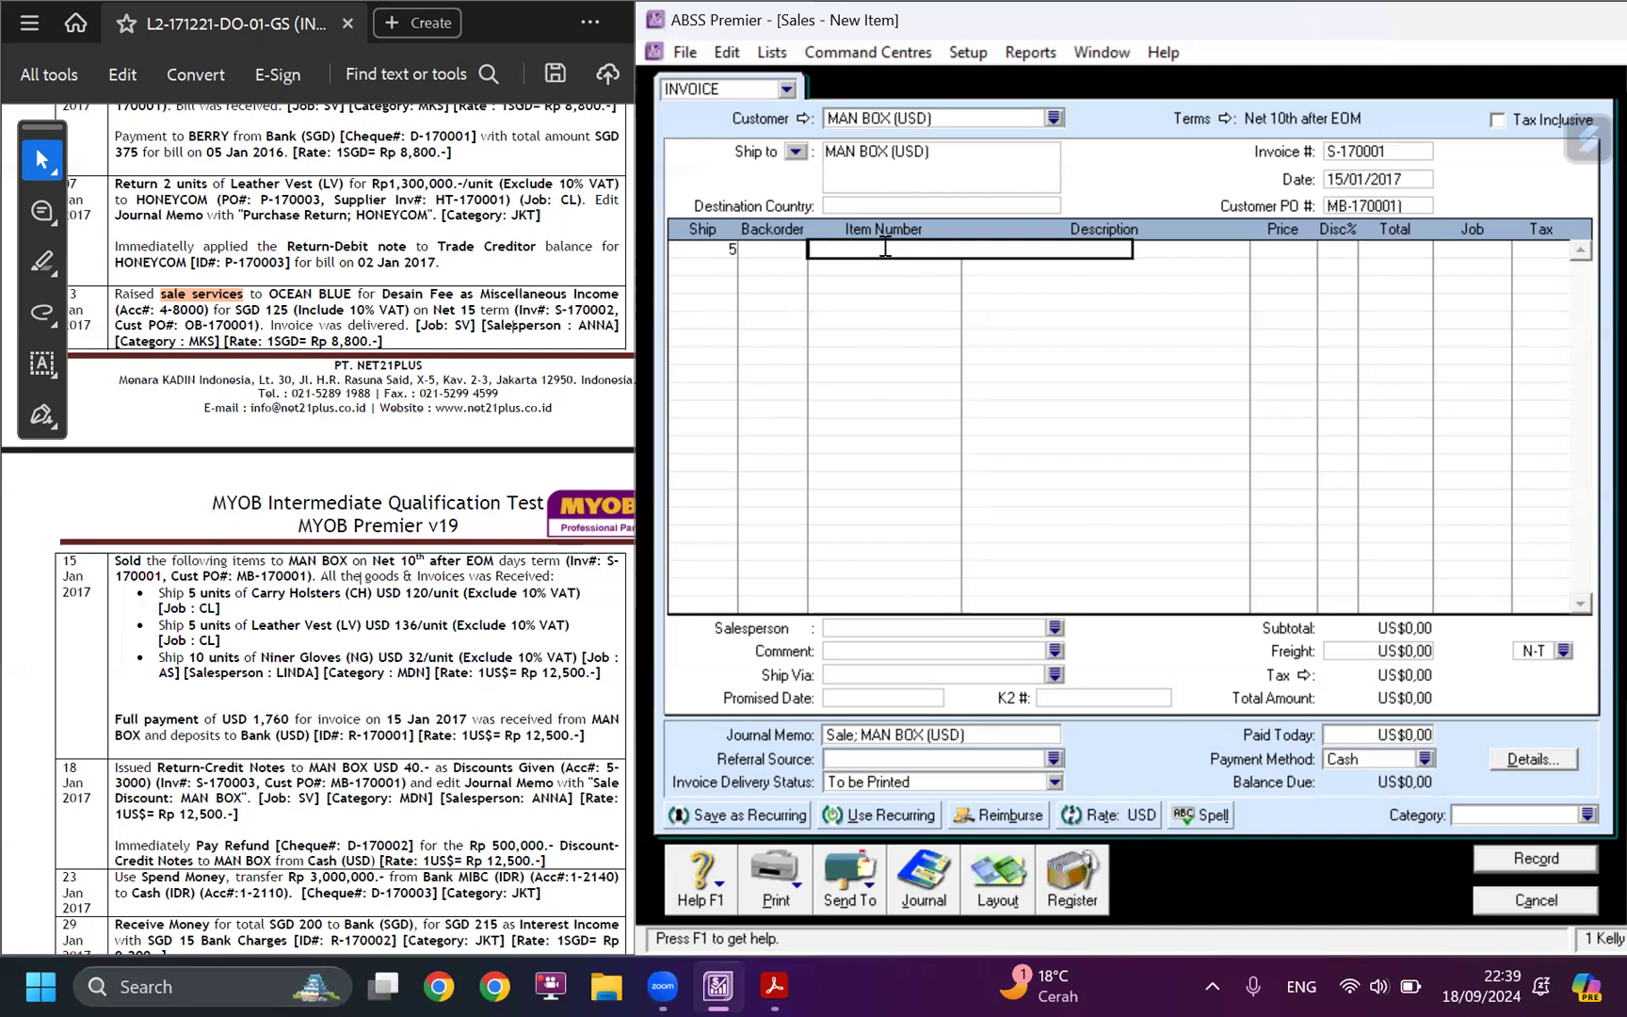
text(CH)
key(Tab)
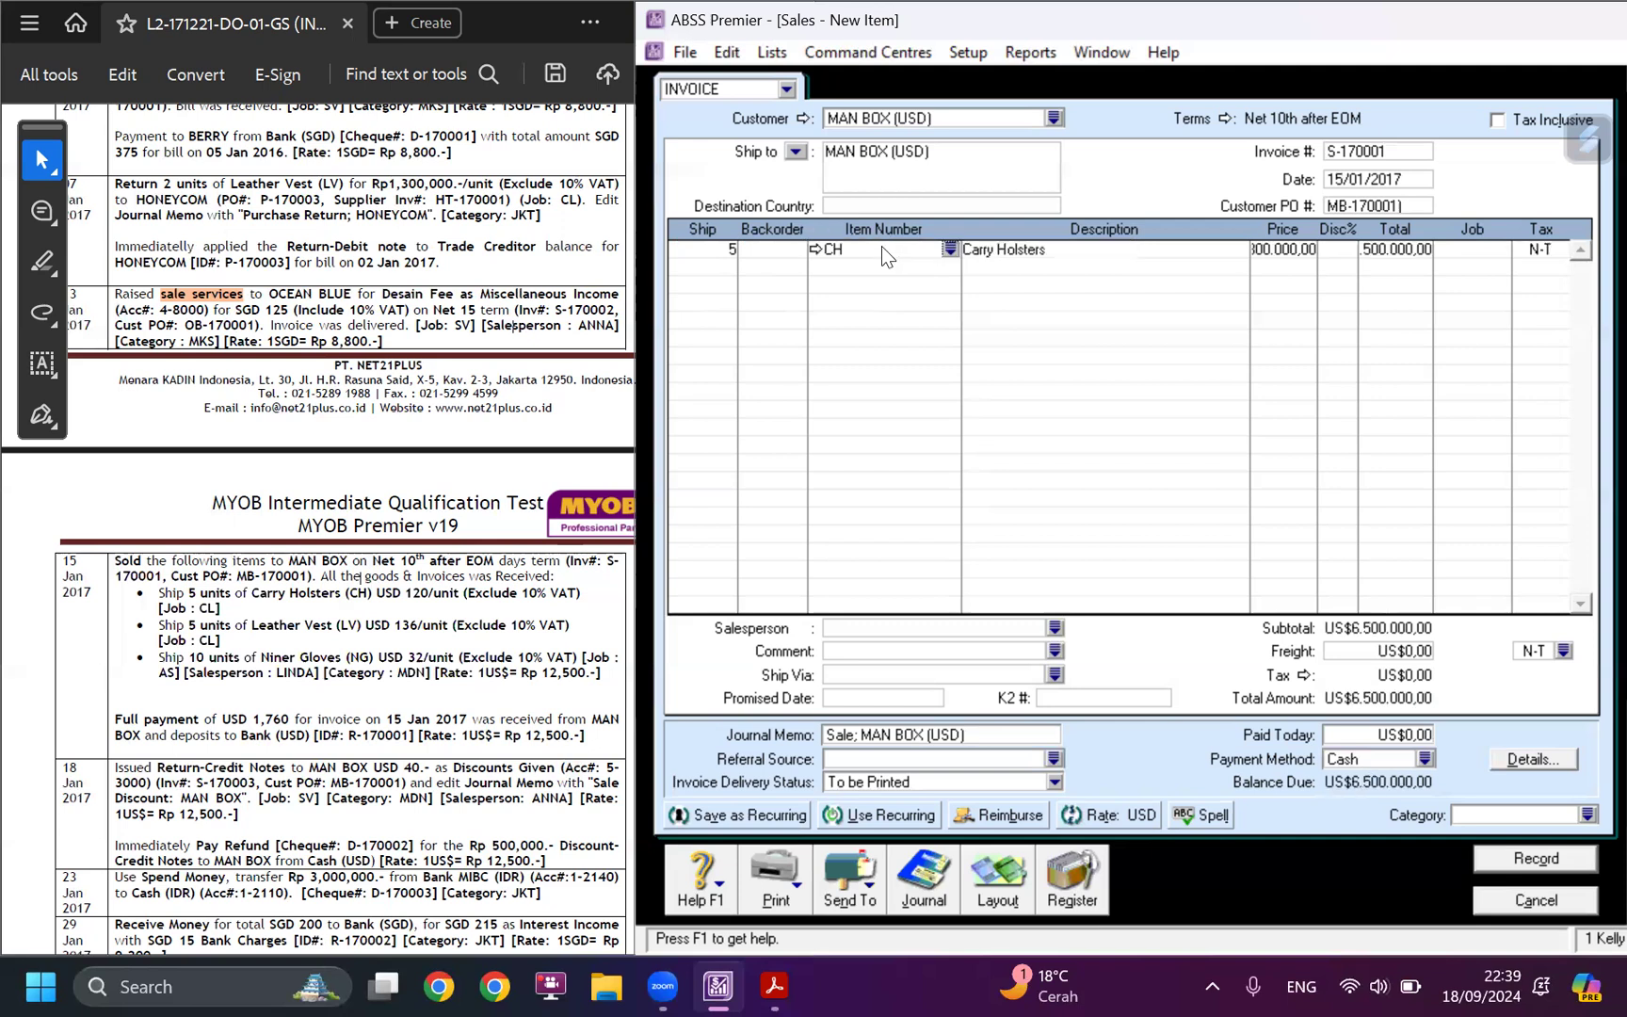
Assign job CL (Clothing) and tax code VAT to the Carry Holsters line.
click(1292, 260)
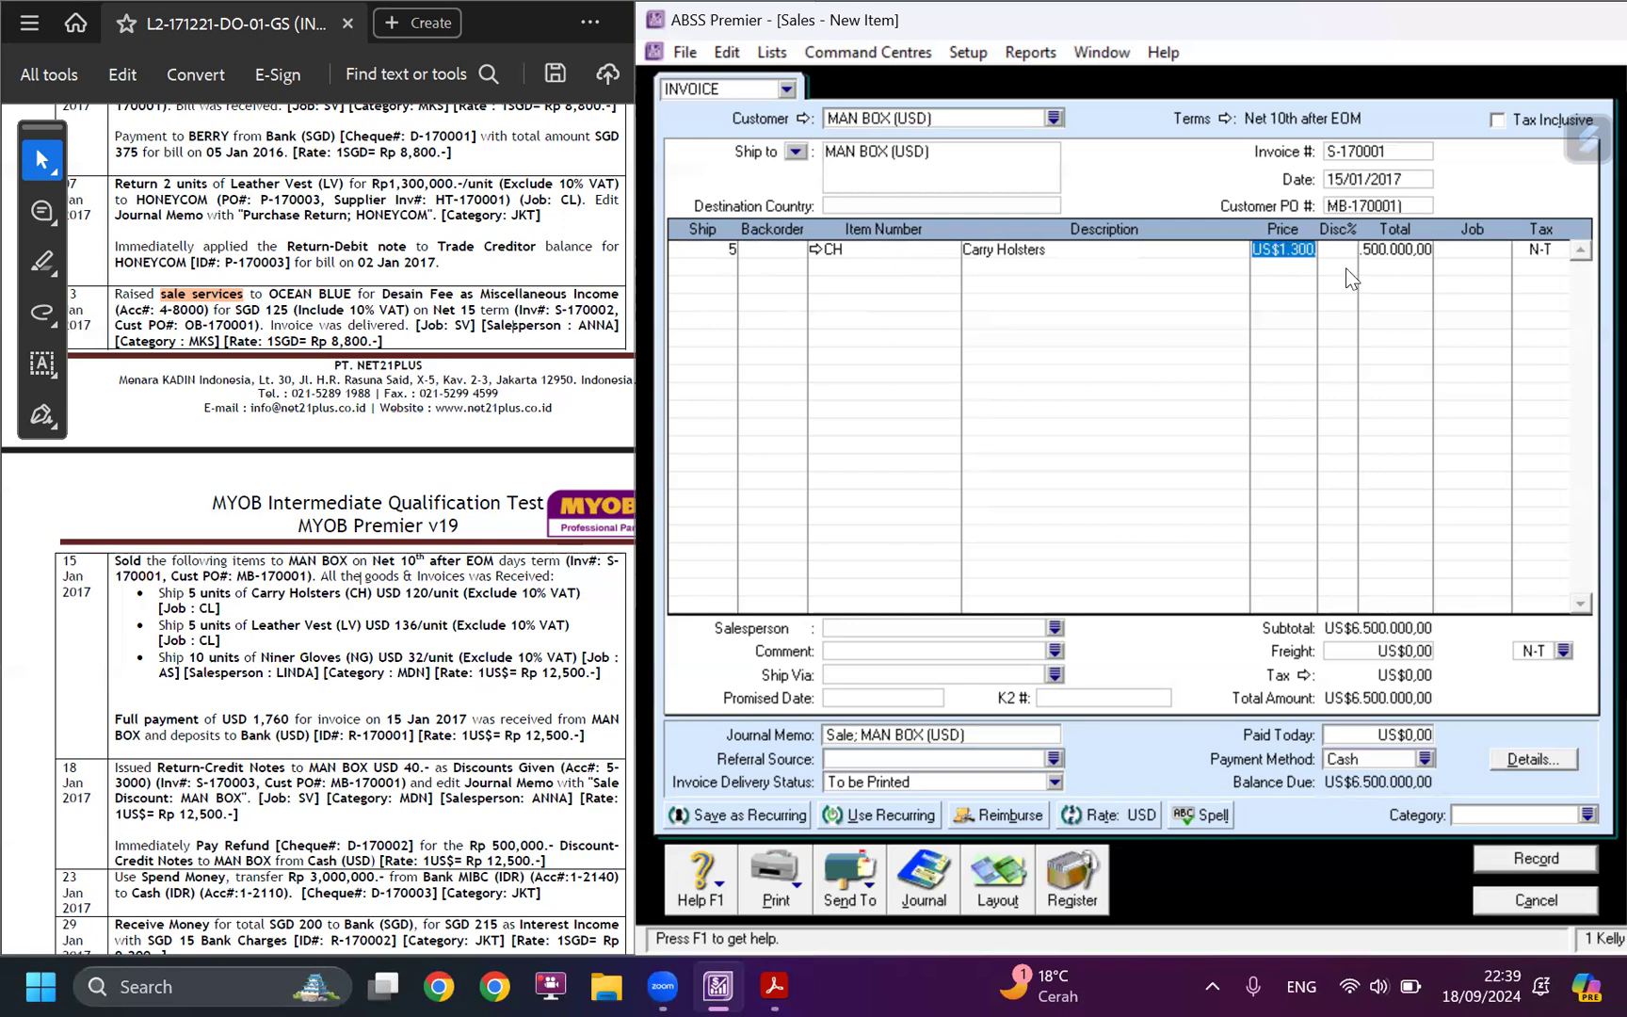
click(1483, 246)
click(1500, 249)
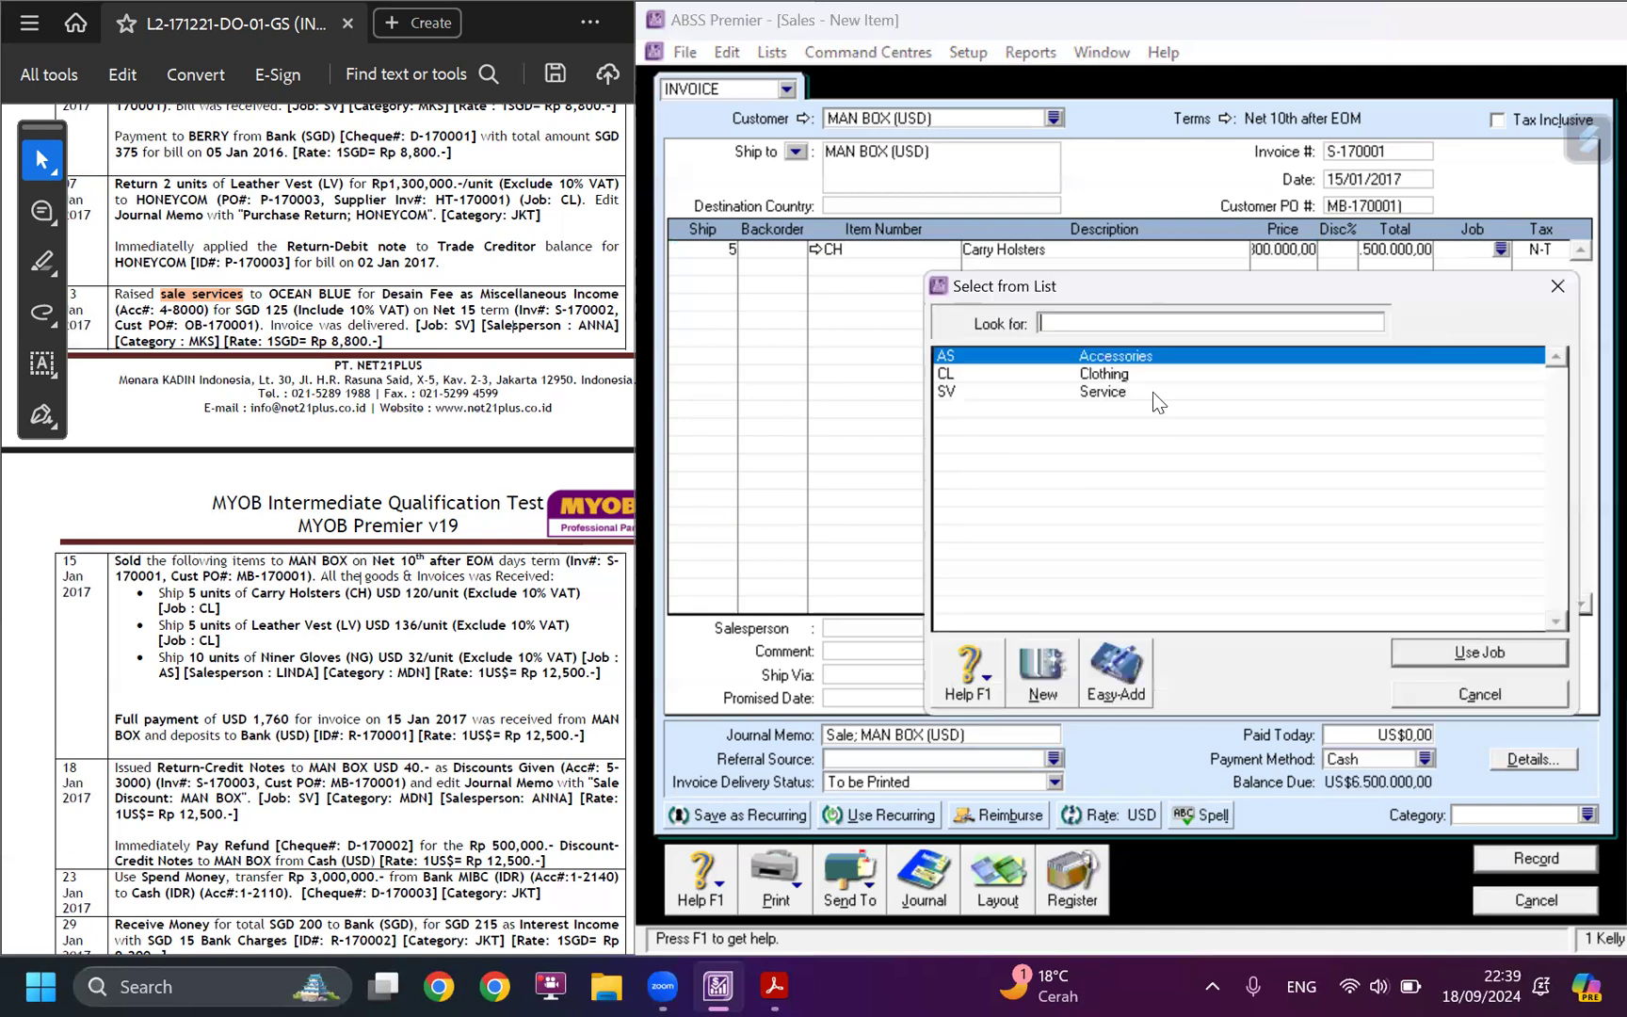
click(1149, 374)
click(1408, 653)
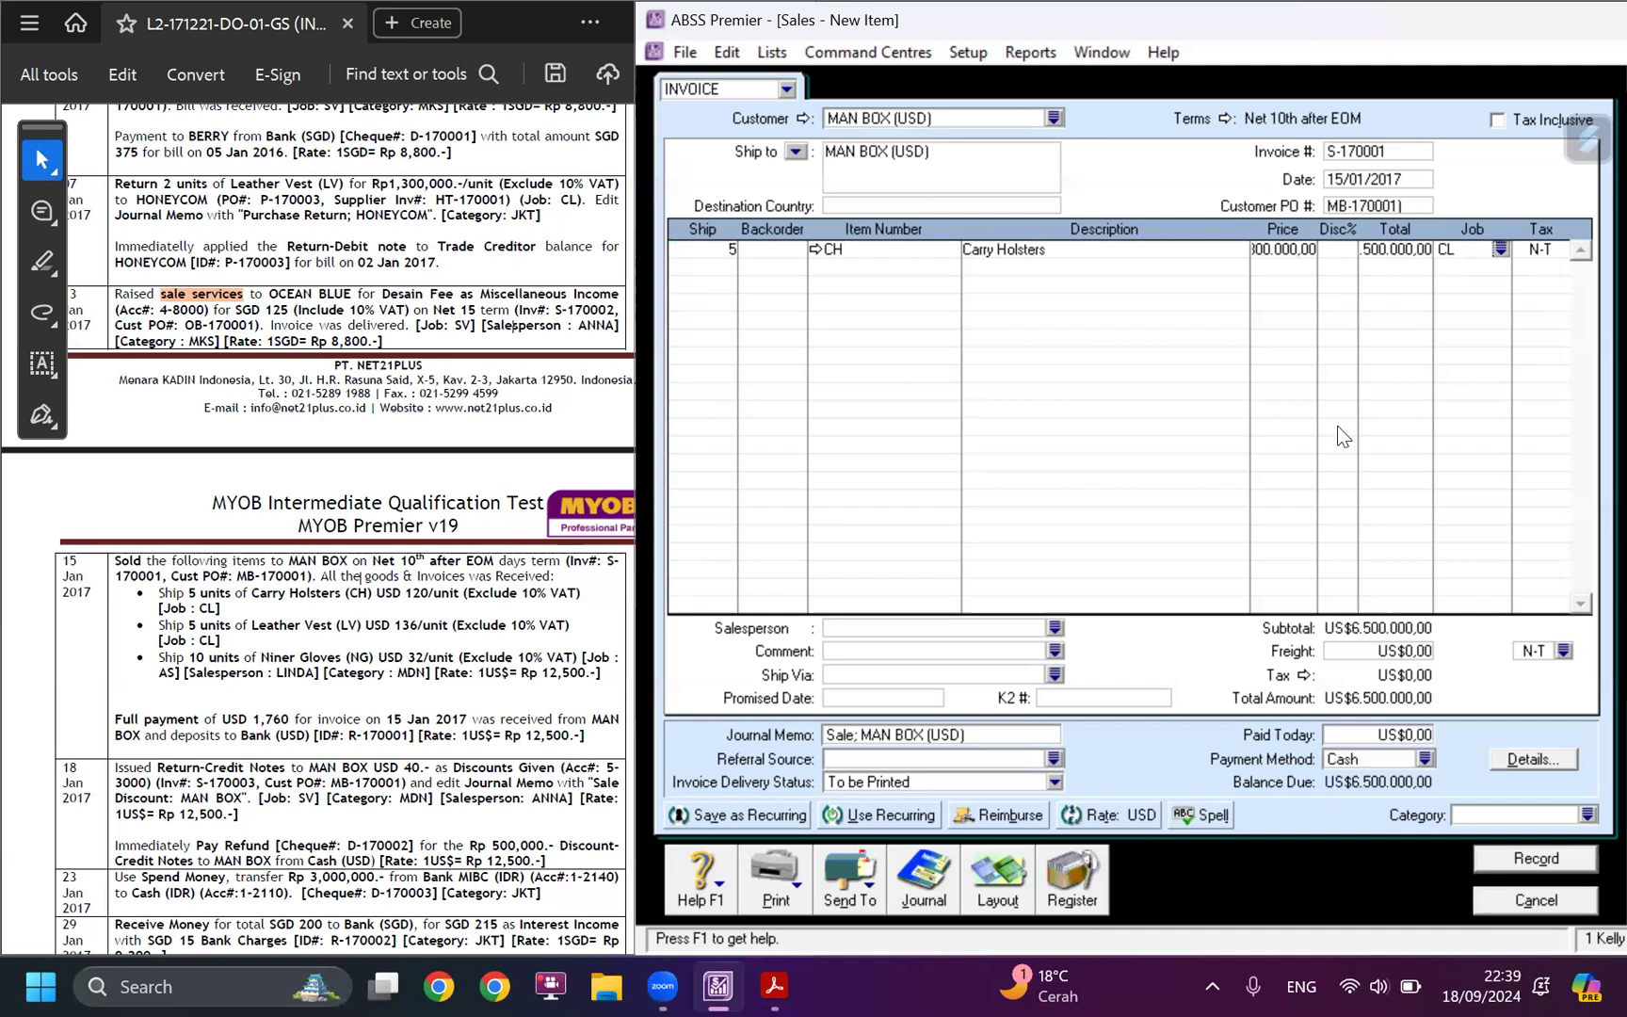
click(1558, 254)
click(1560, 250)
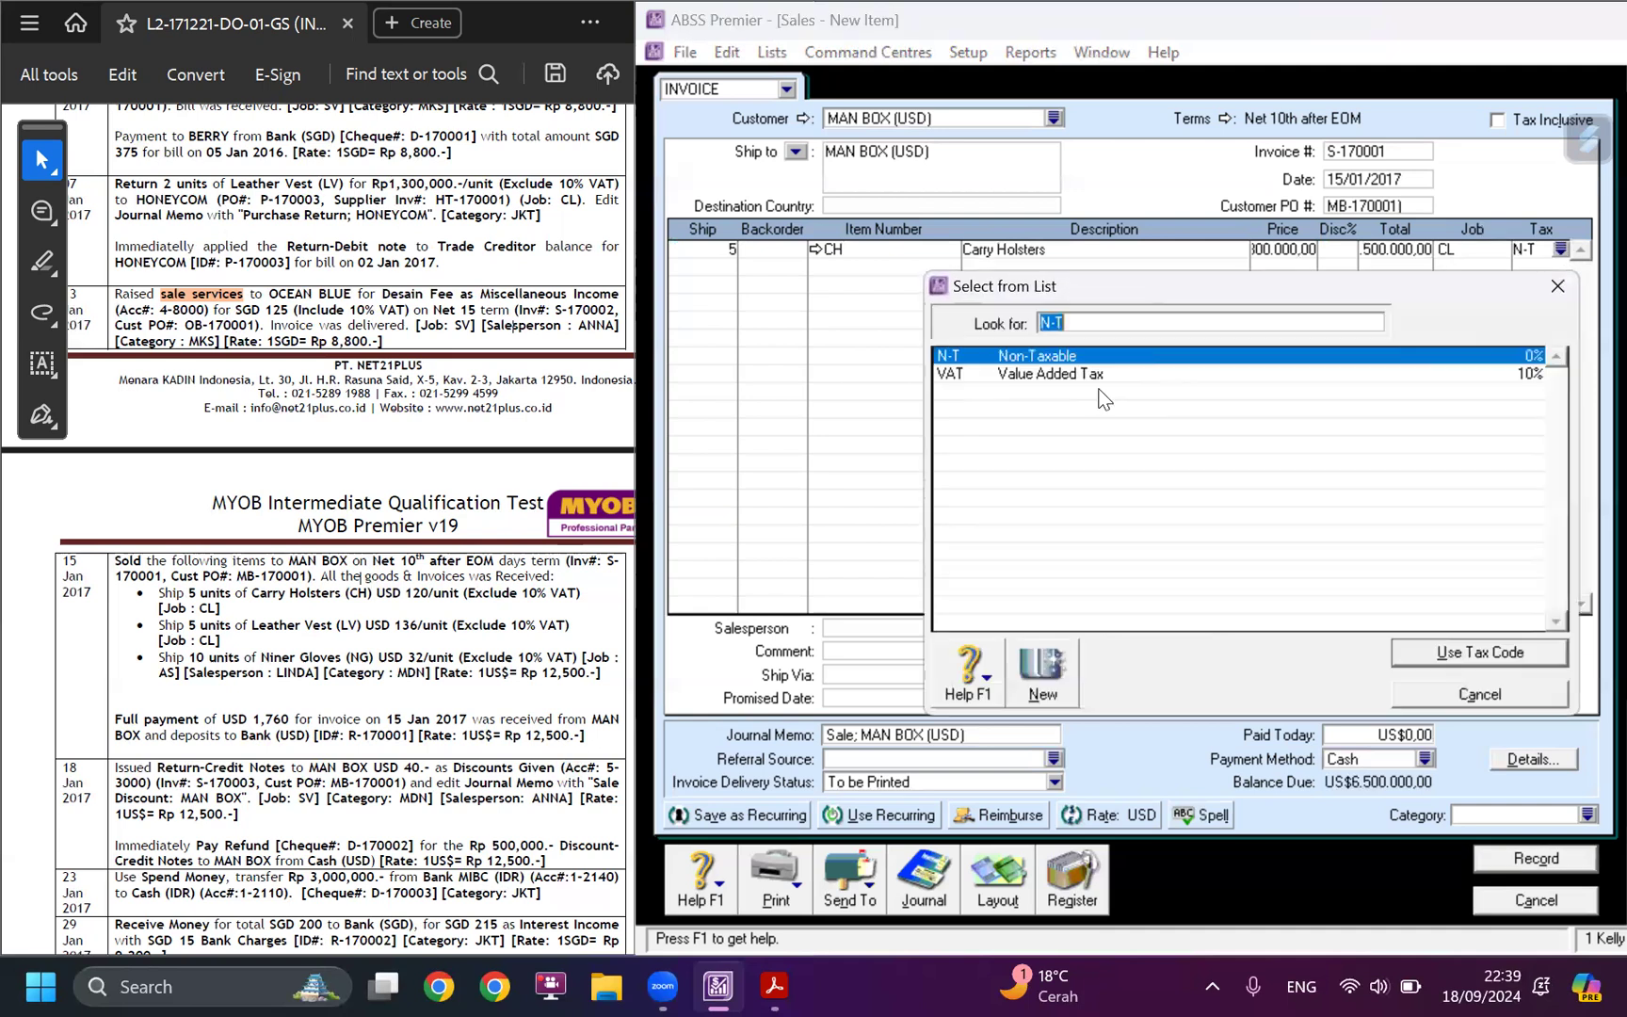
click(1068, 374)
click(1416, 650)
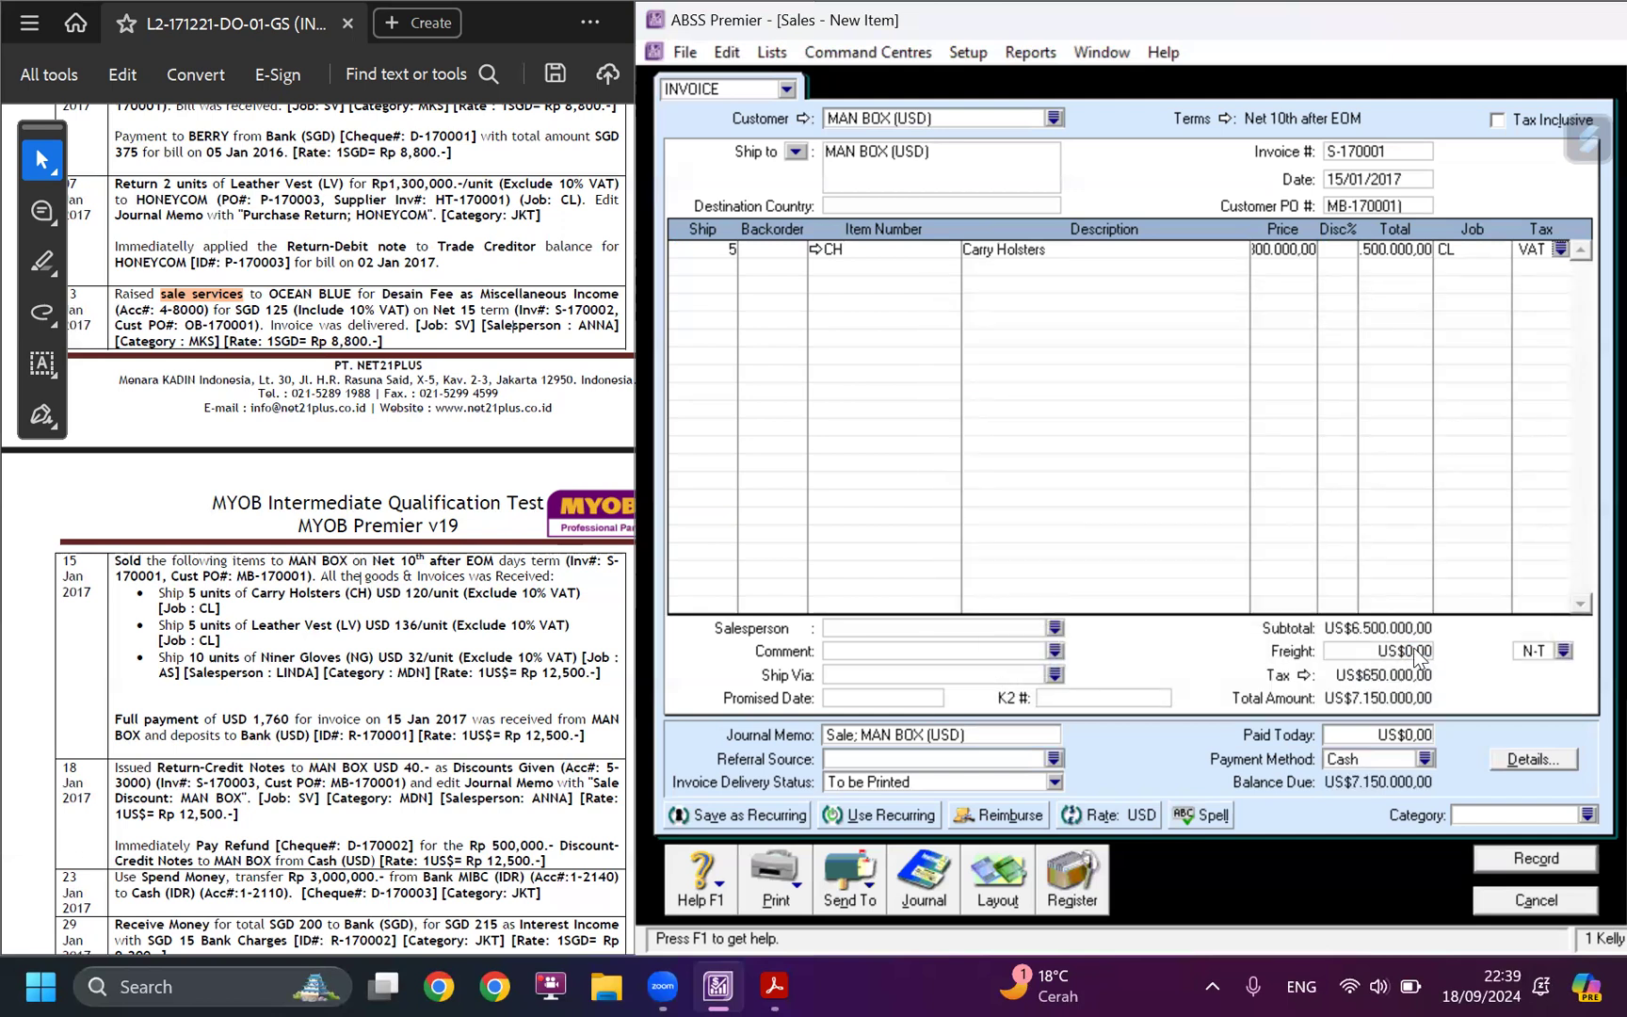
Add a second invoice line shipping 5 units of item LV (Leather Vest).
click(716, 266)
text(5)
click(823, 265)
text(kv)
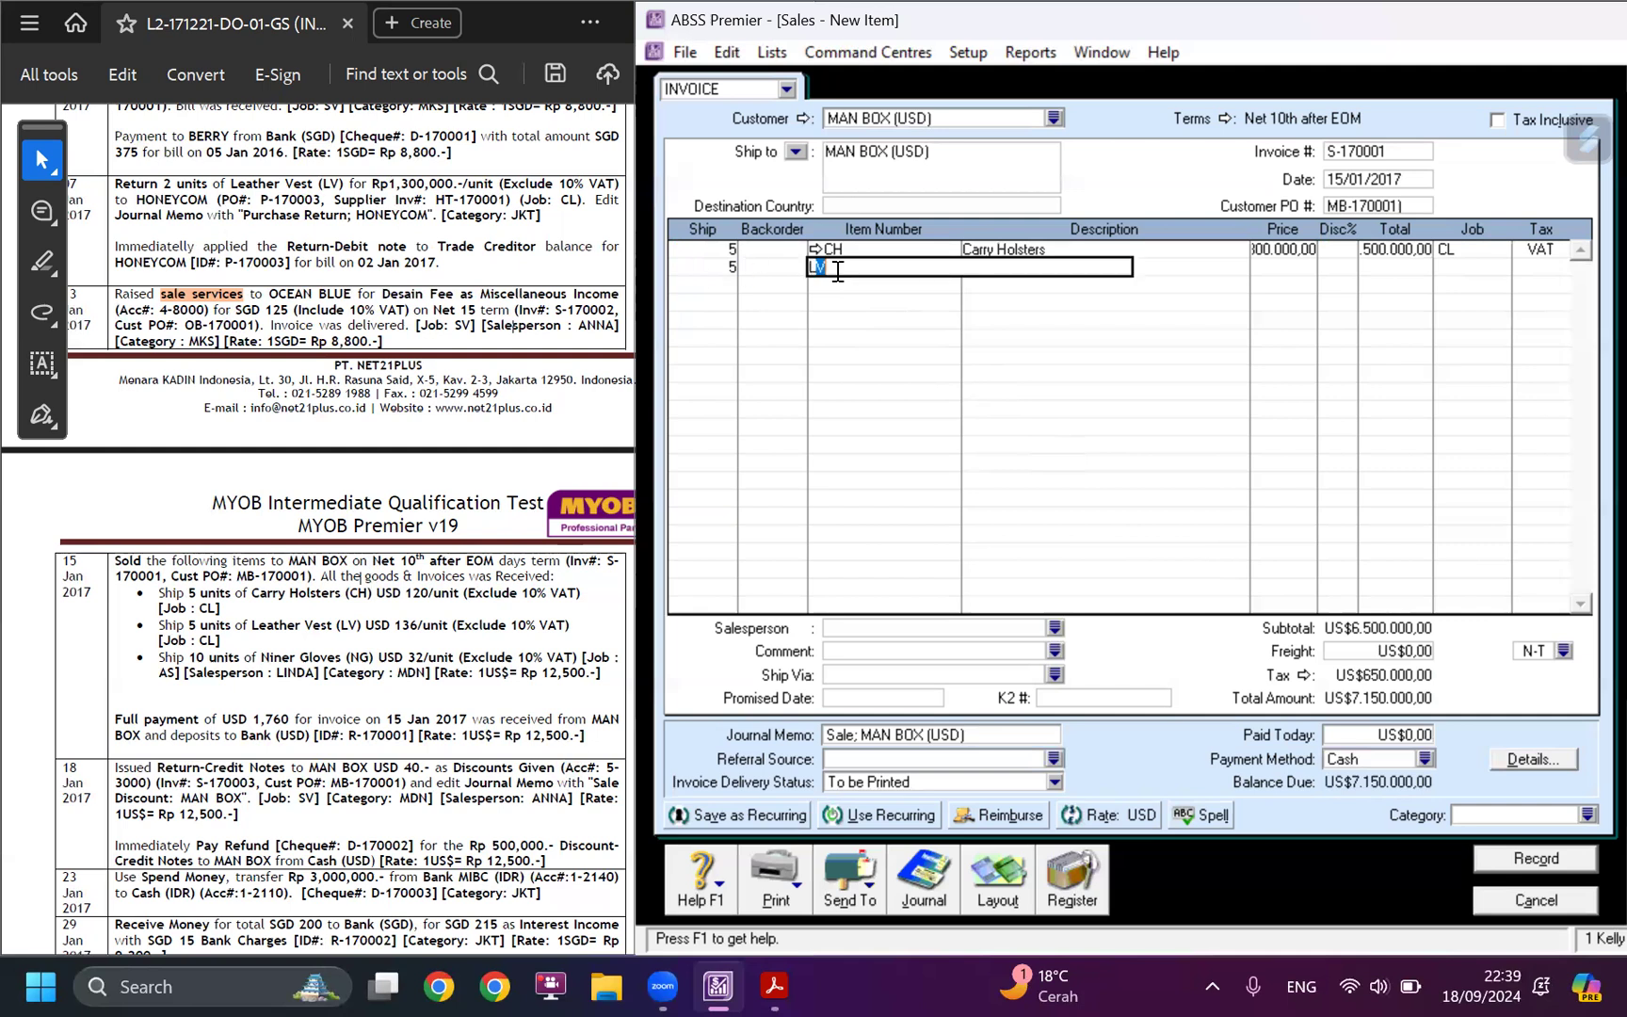
key(Tab)
key(Tab)
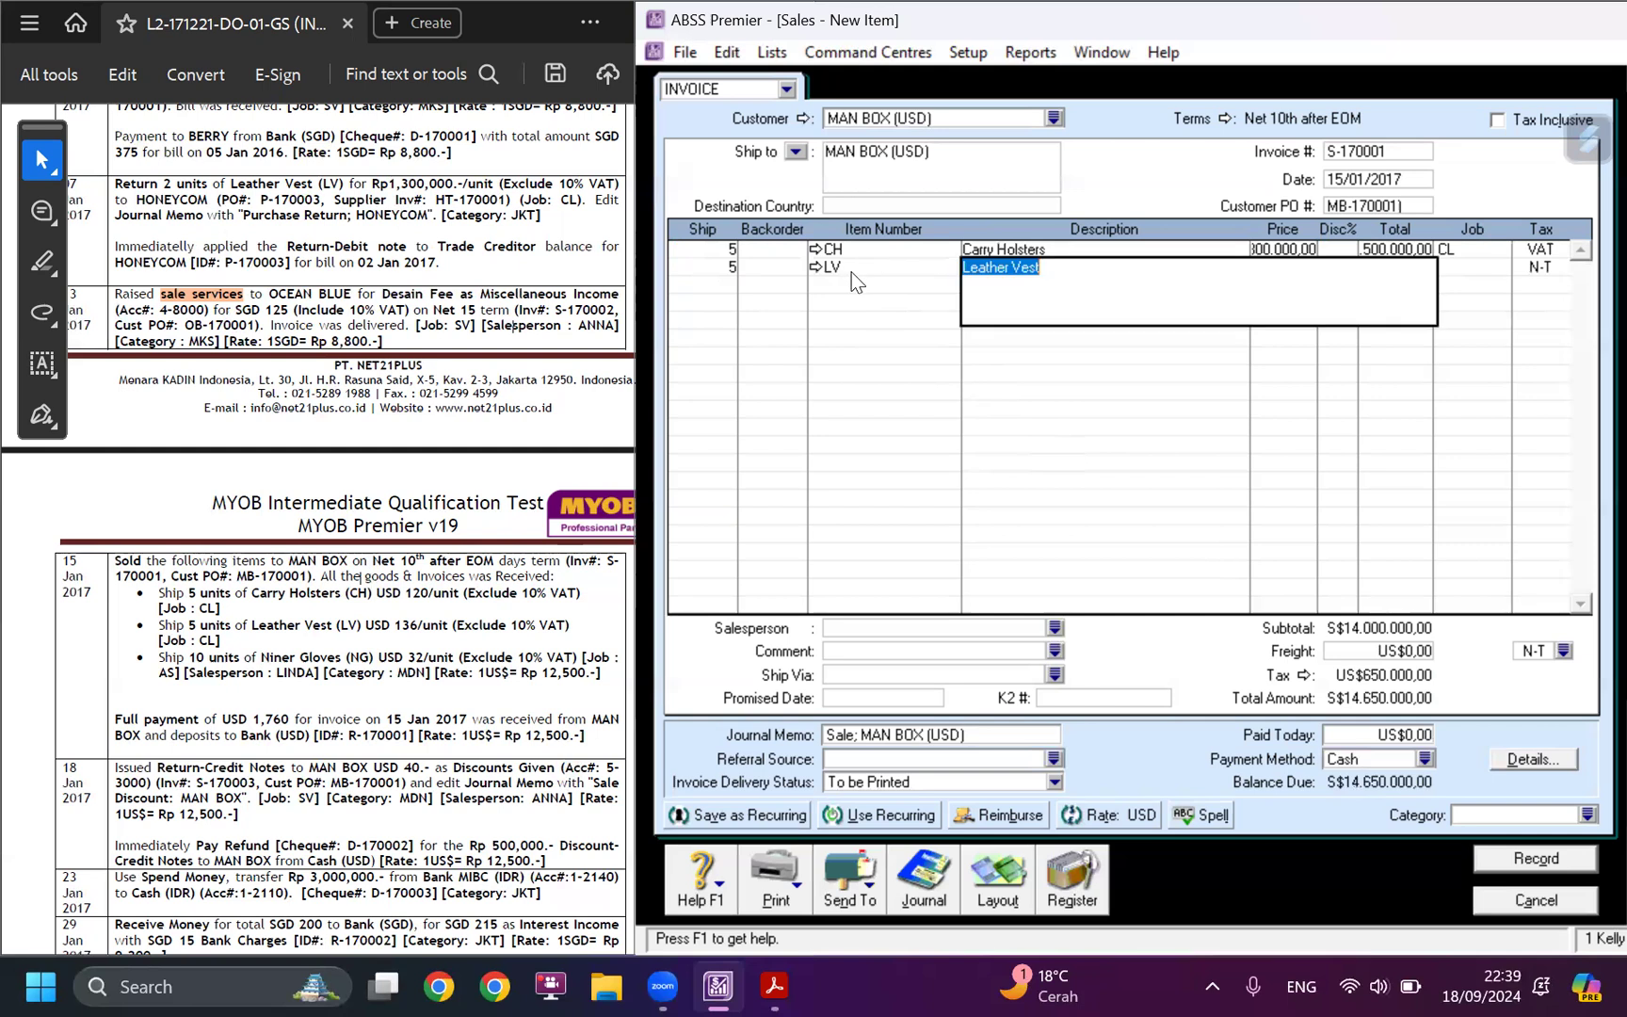
key(Tab)
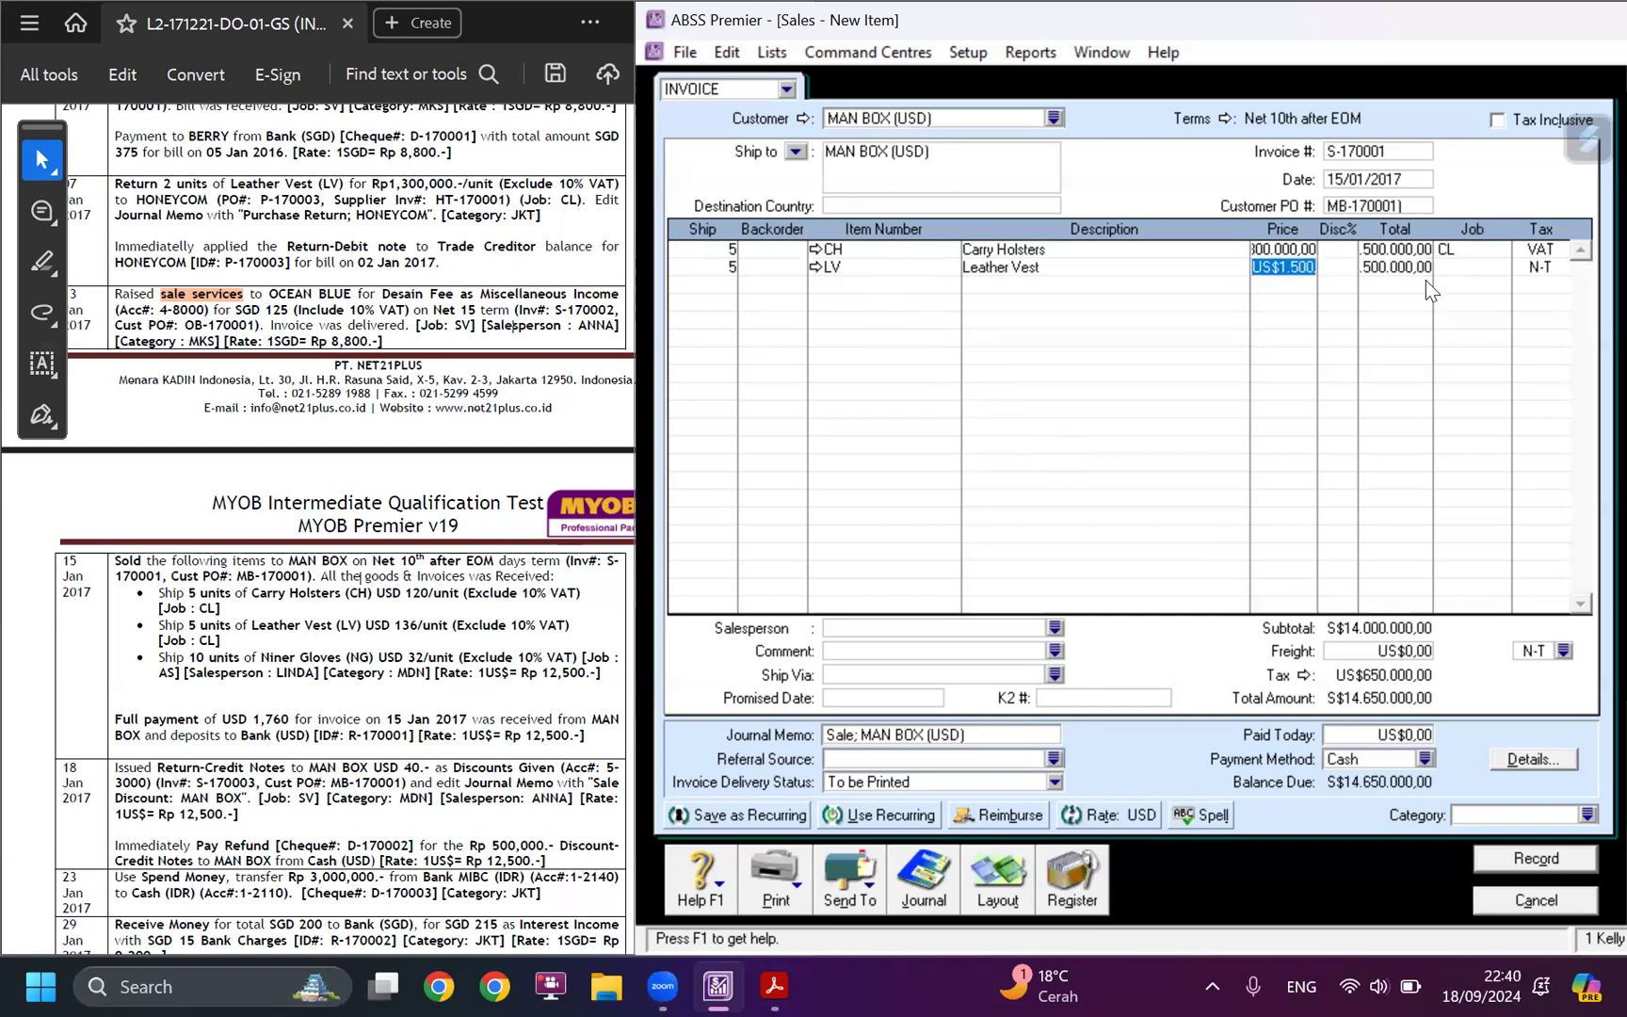
Assign job CL (Clothing) and tax code VAT to the Leather Vest line.
click(1500, 273)
click(1500, 271)
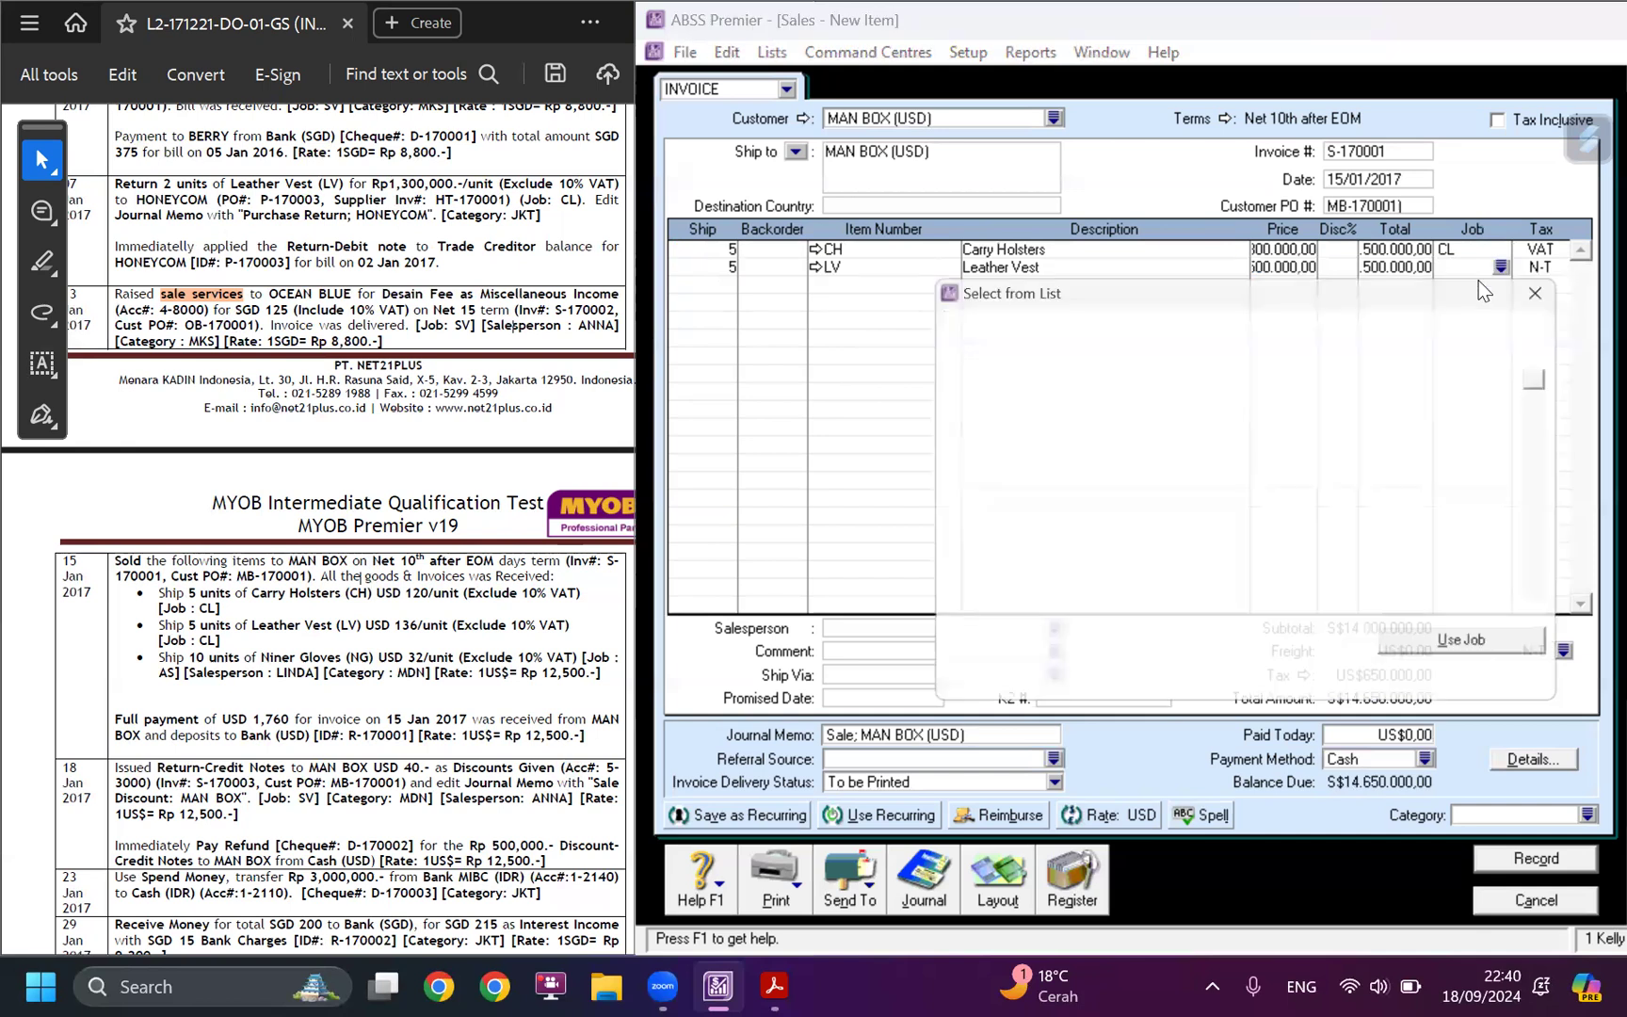
click(1061, 373)
click(1477, 655)
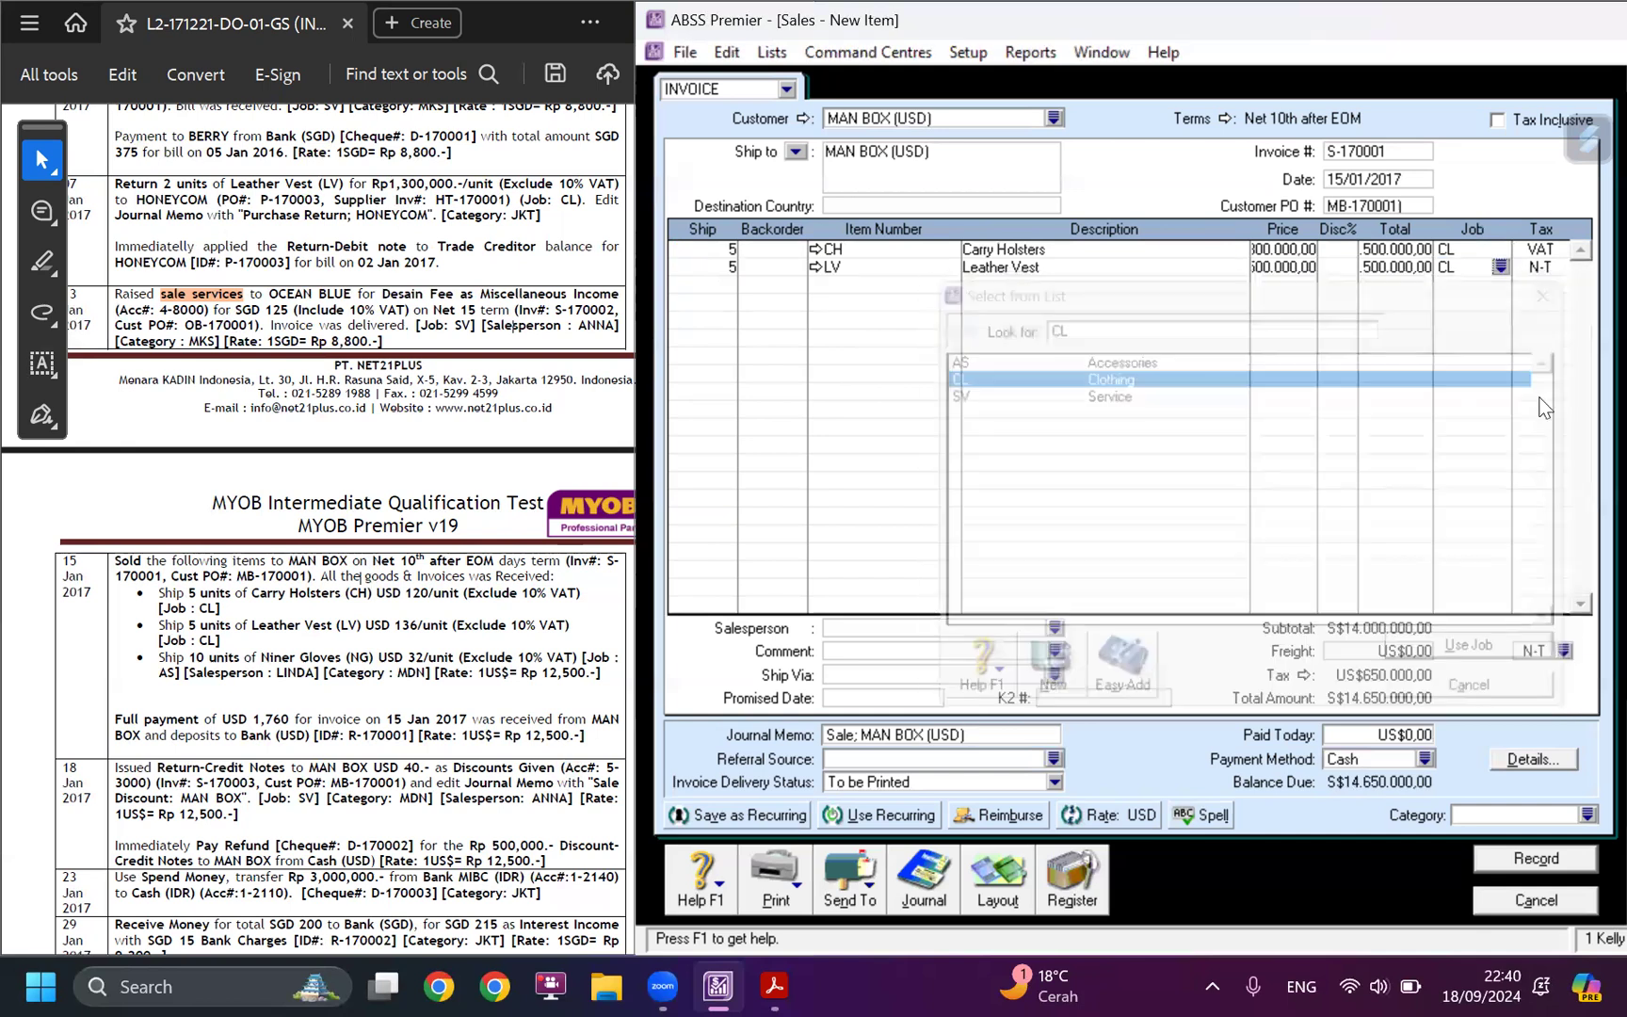
click(1561, 266)
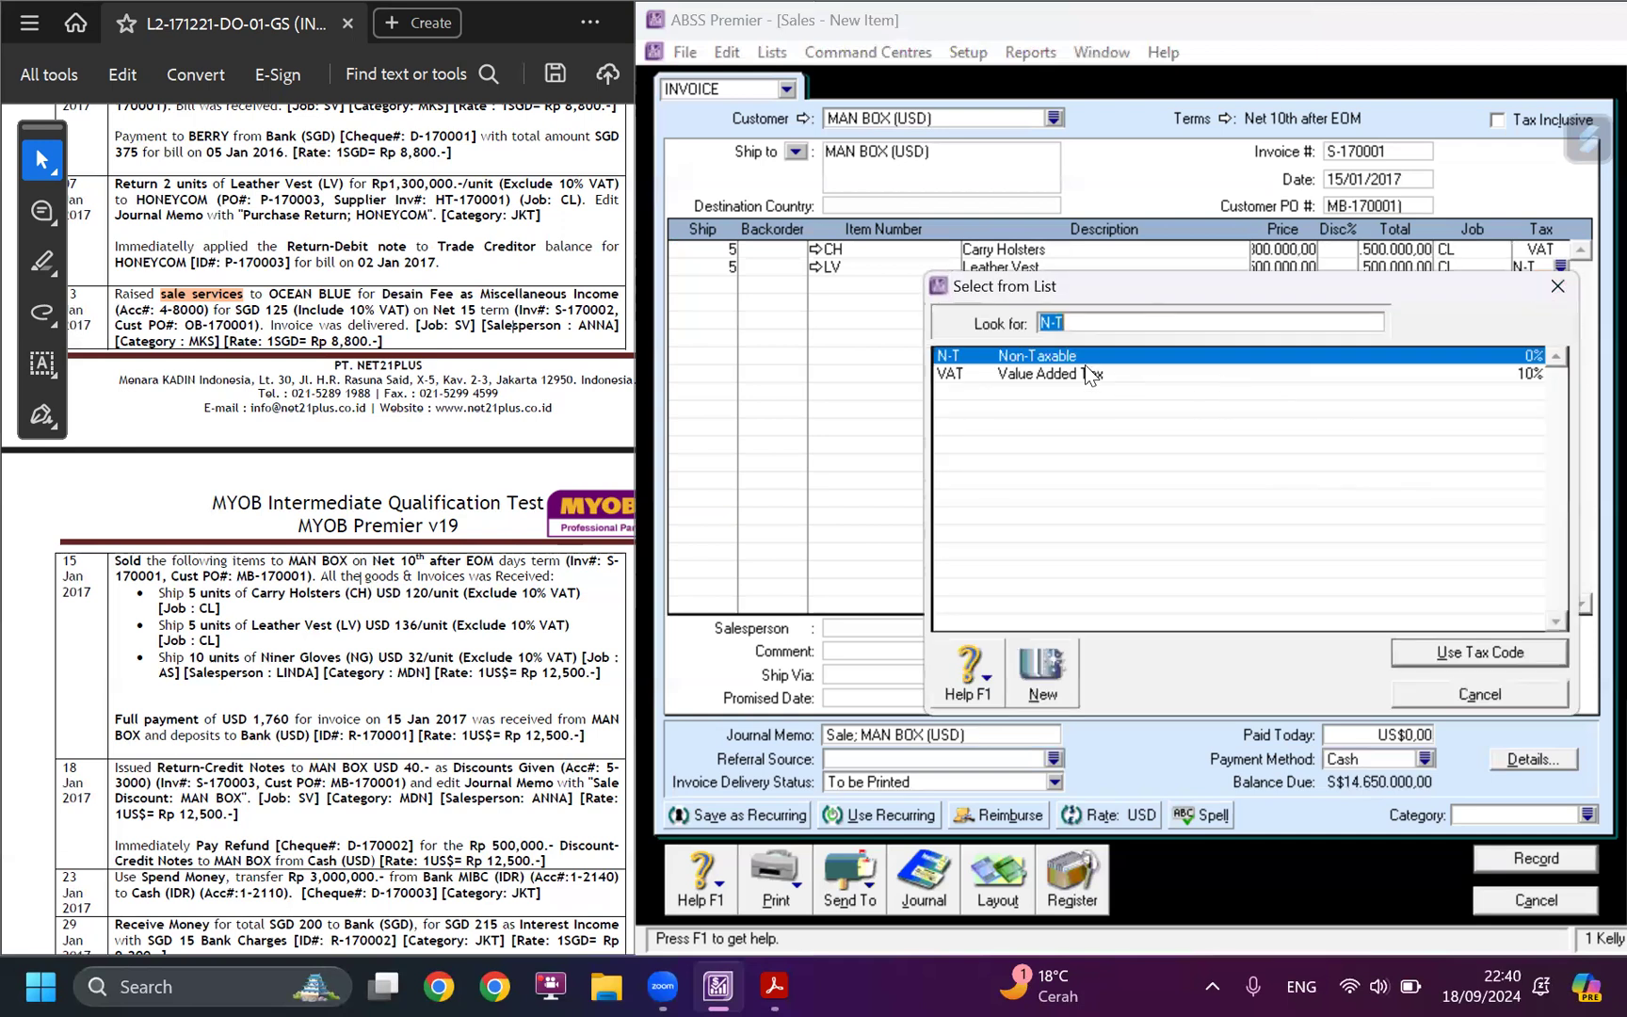
click(1086, 373)
click(1467, 651)
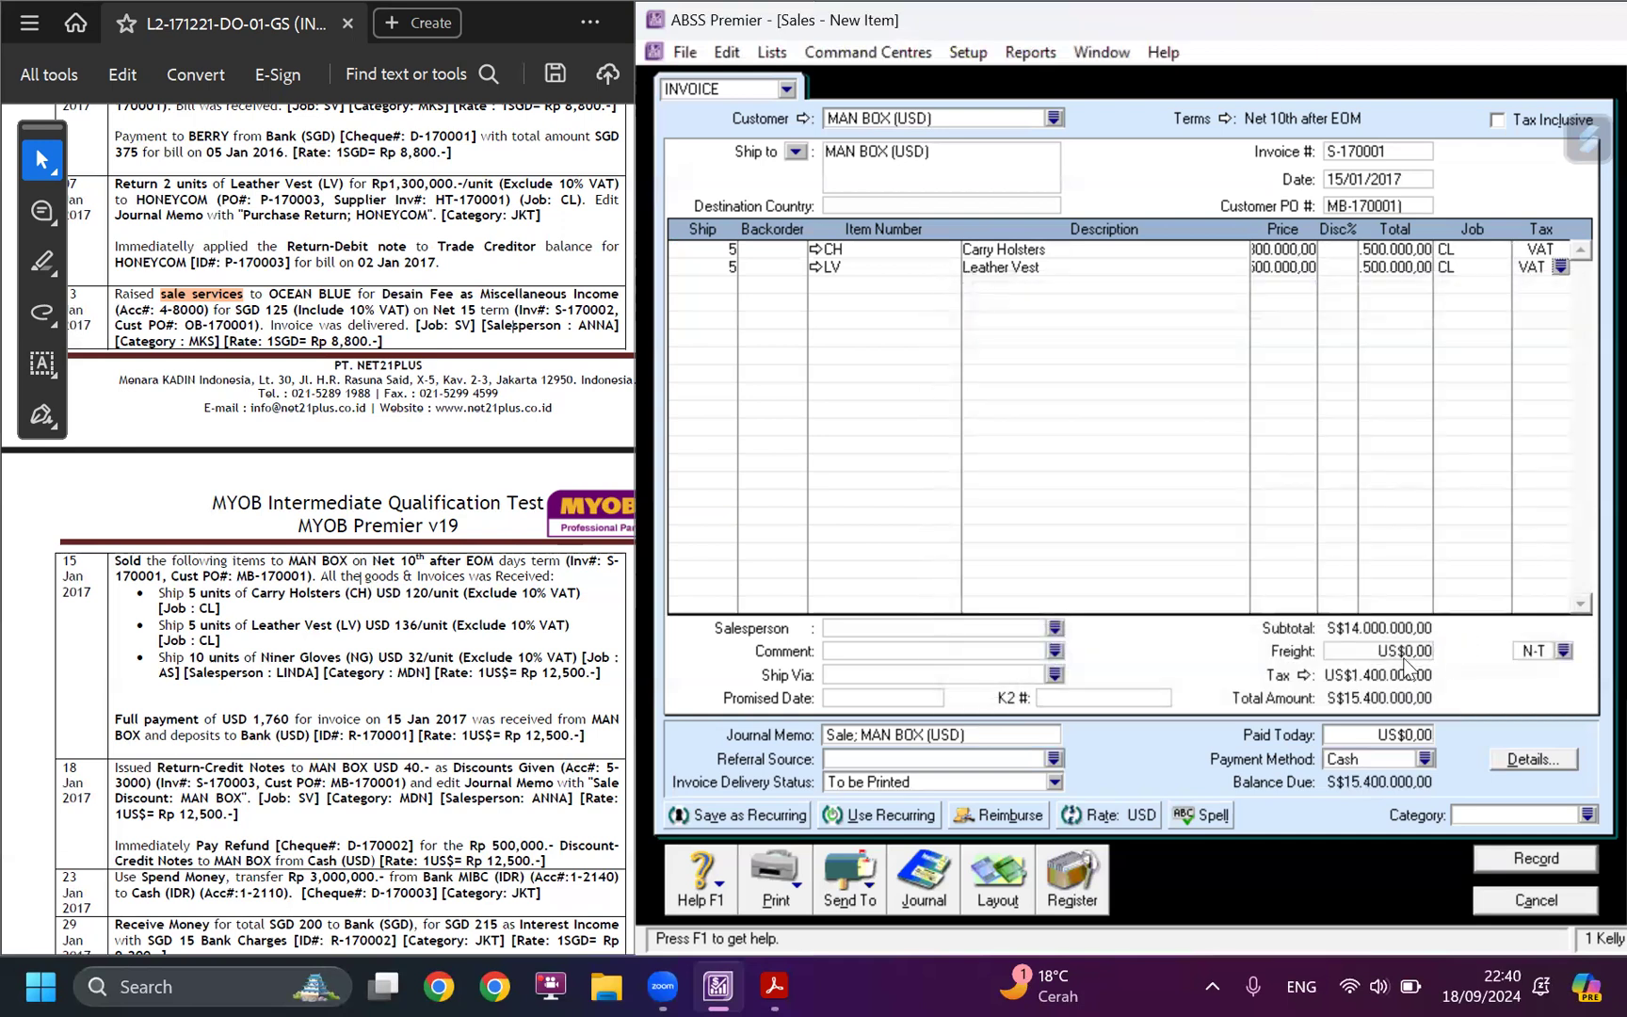
Add a third invoice line shipping 10 units of item NG (Niner Gloves).
click(725, 283)
text(10)
key(Tab)
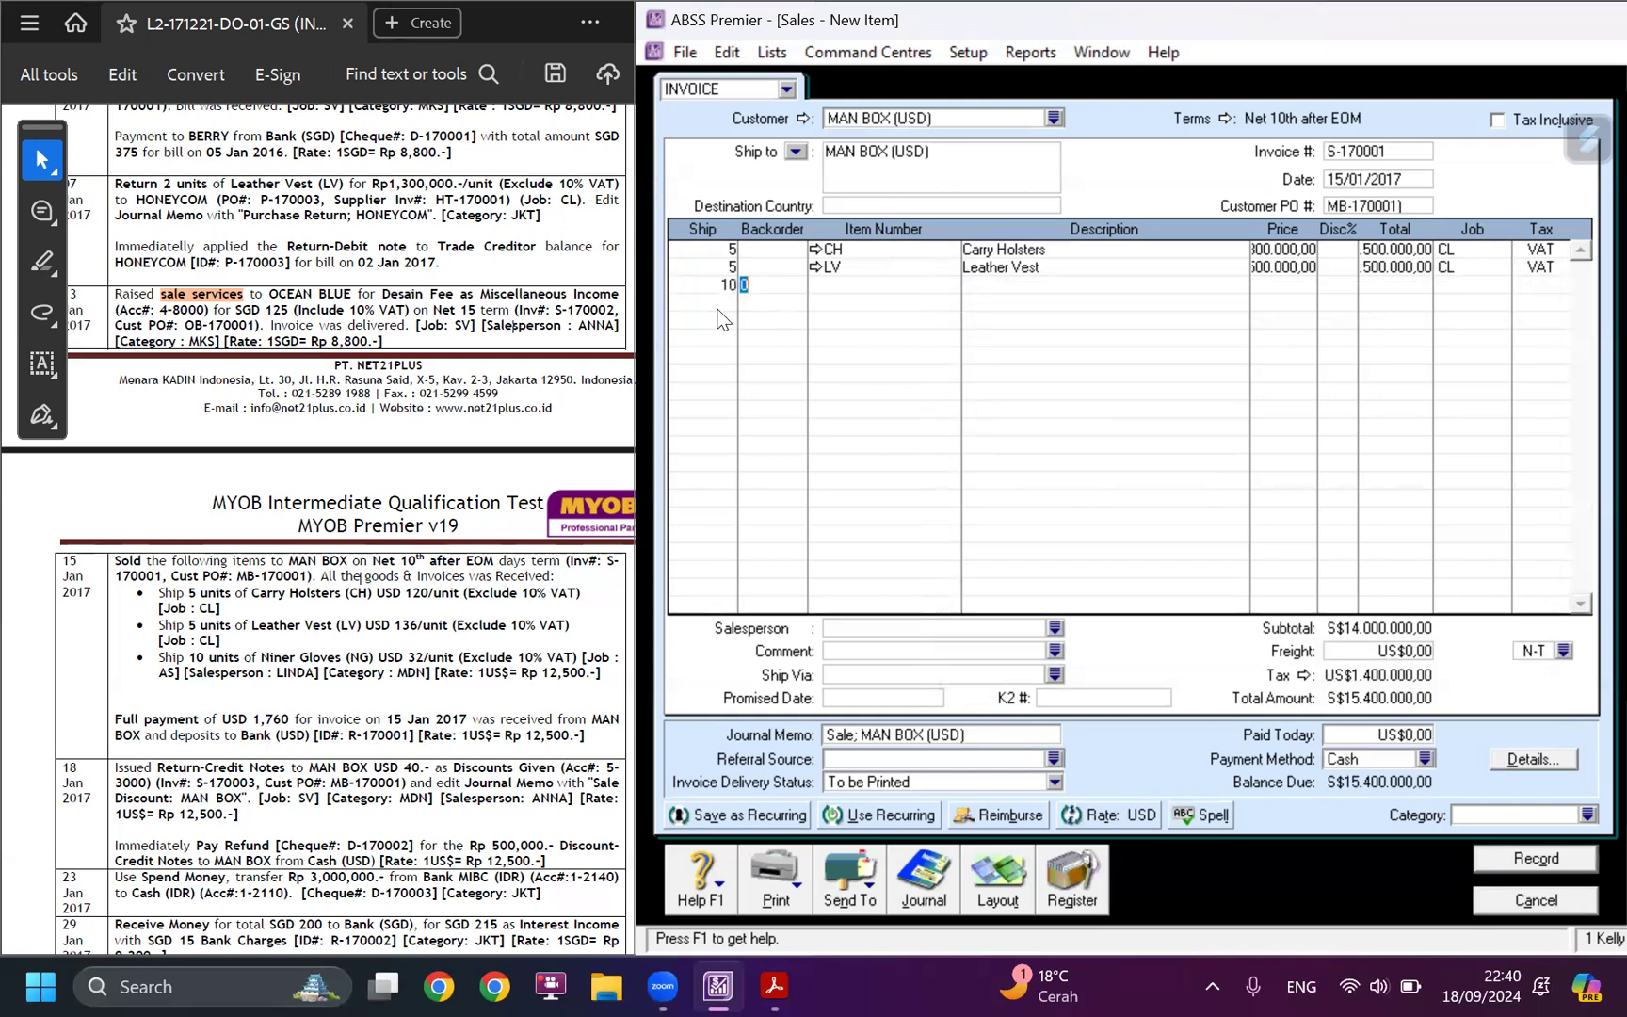
key(Tab)
text(Ng)
key(Tab)
key(Tab)
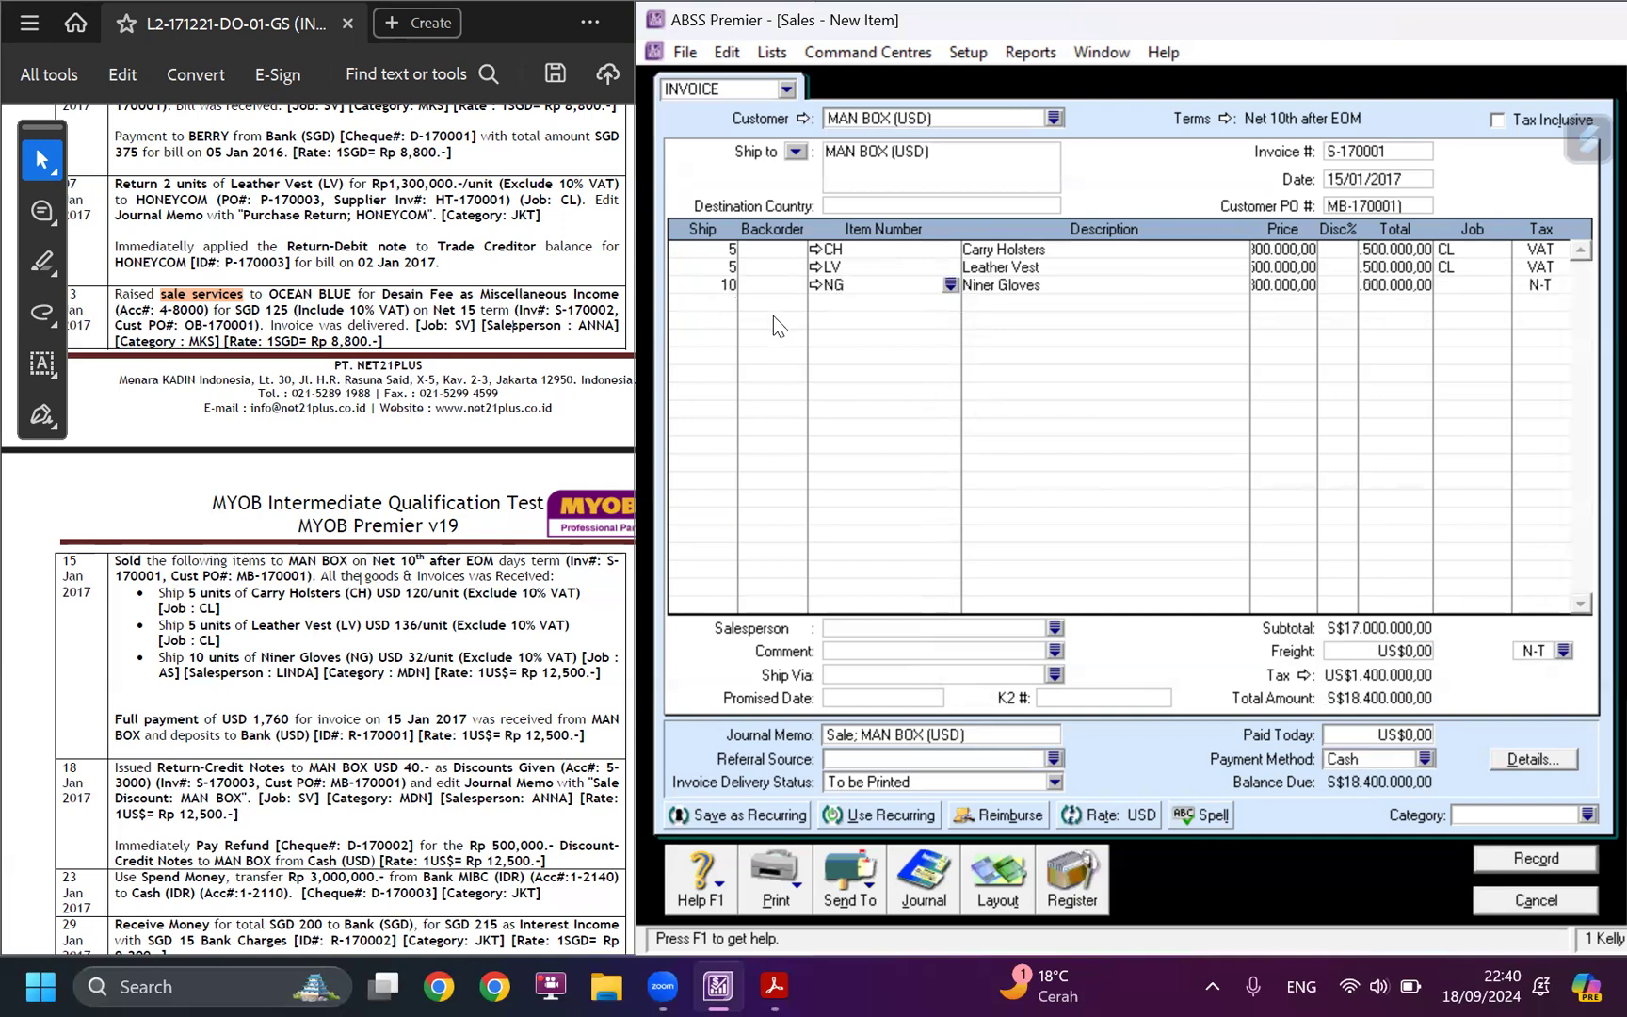
key(Tab)
Set the unit prices to US$120 for Carry Holsters, US$136 for Leather Vest and US$32 for Niner Gloves.
click(1272, 248)
key(Down)
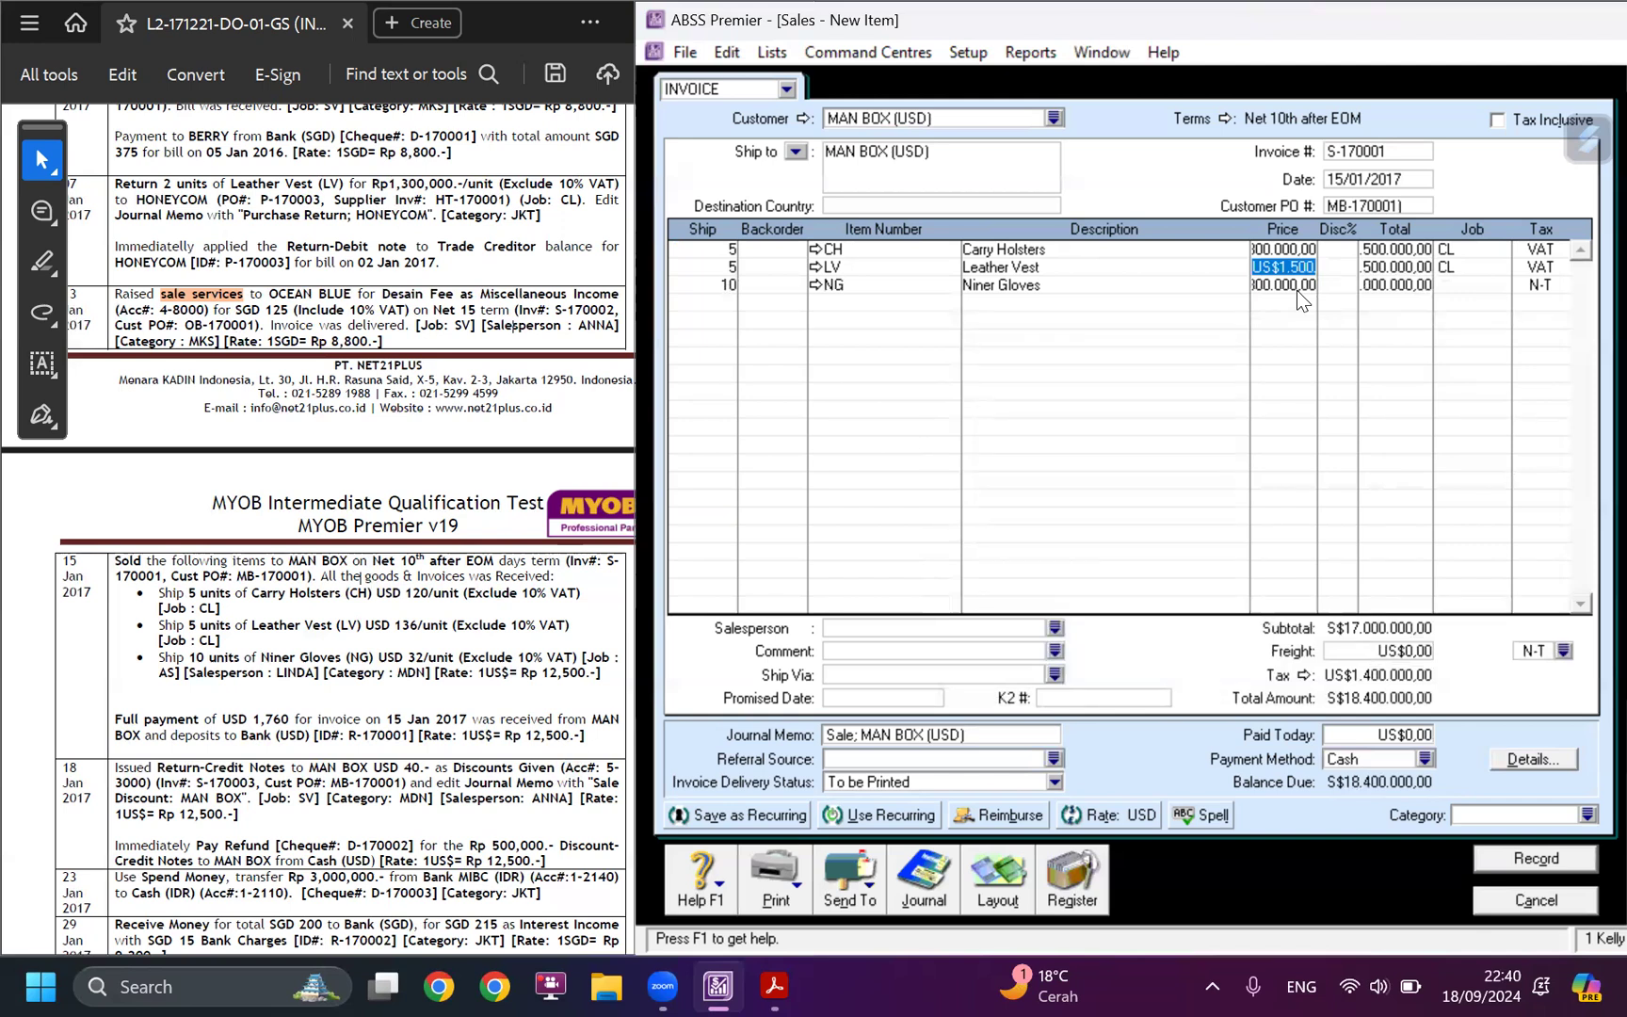
click(1273, 247)
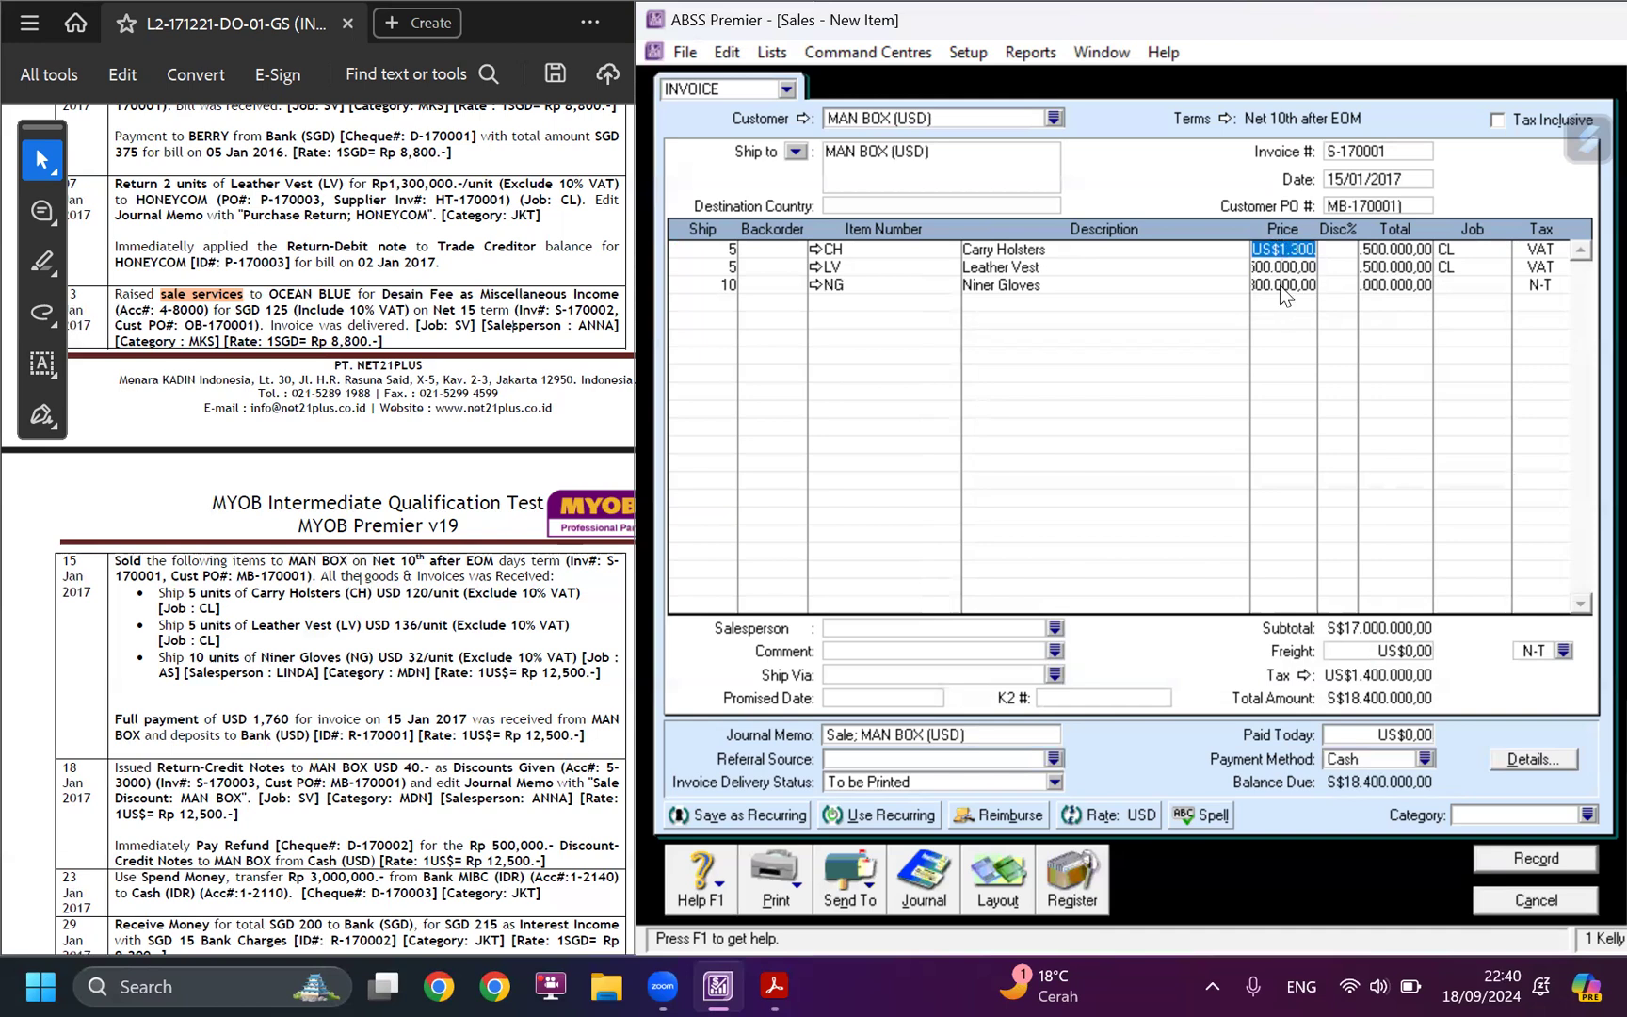
text(120)
key(Tab)
click(1288, 271)
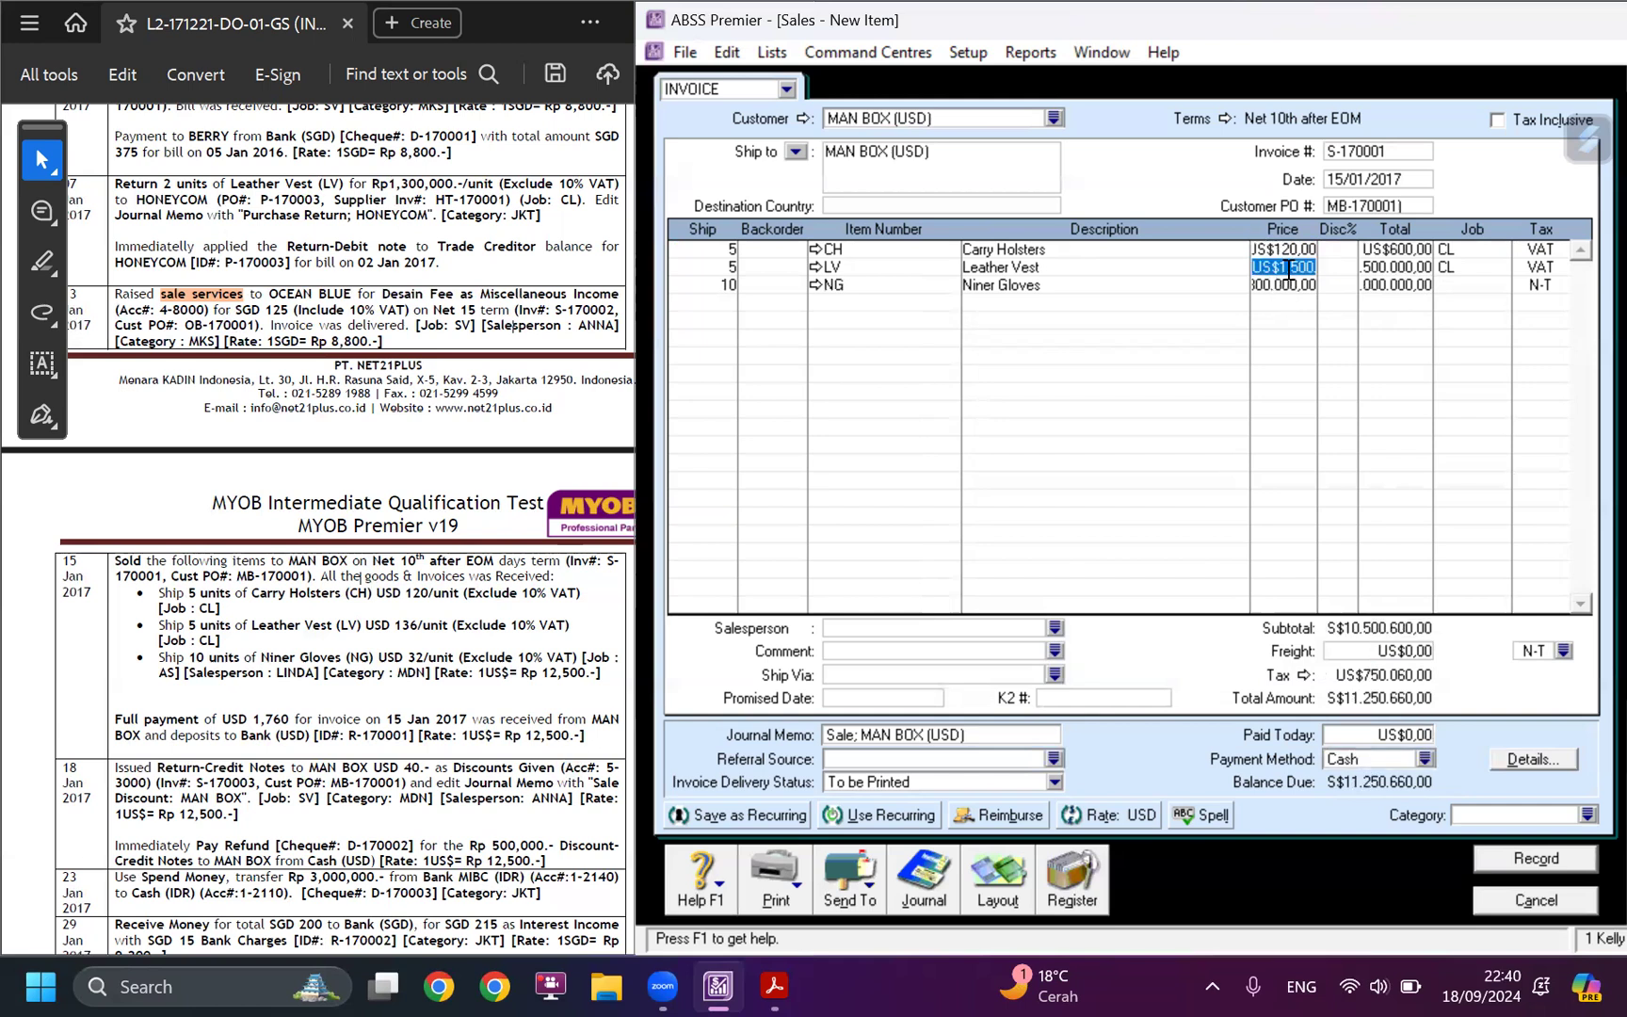
text(136)
key(Tab)
click(1283, 285)
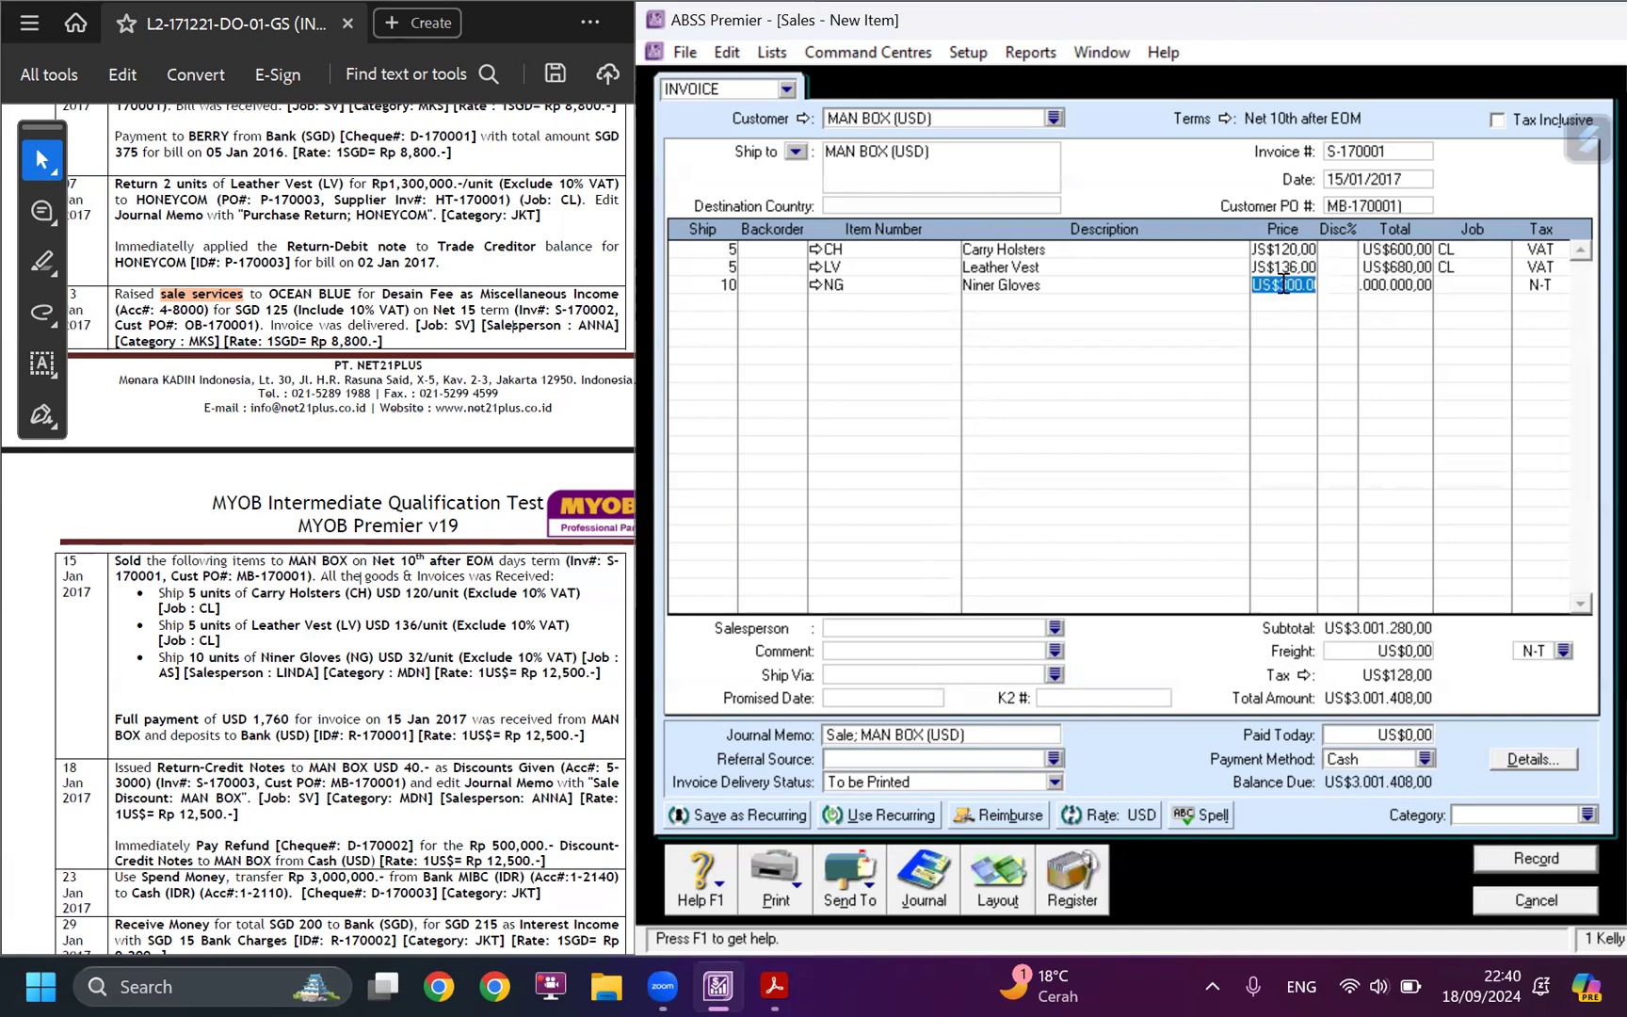
text(32)
key(Tab)
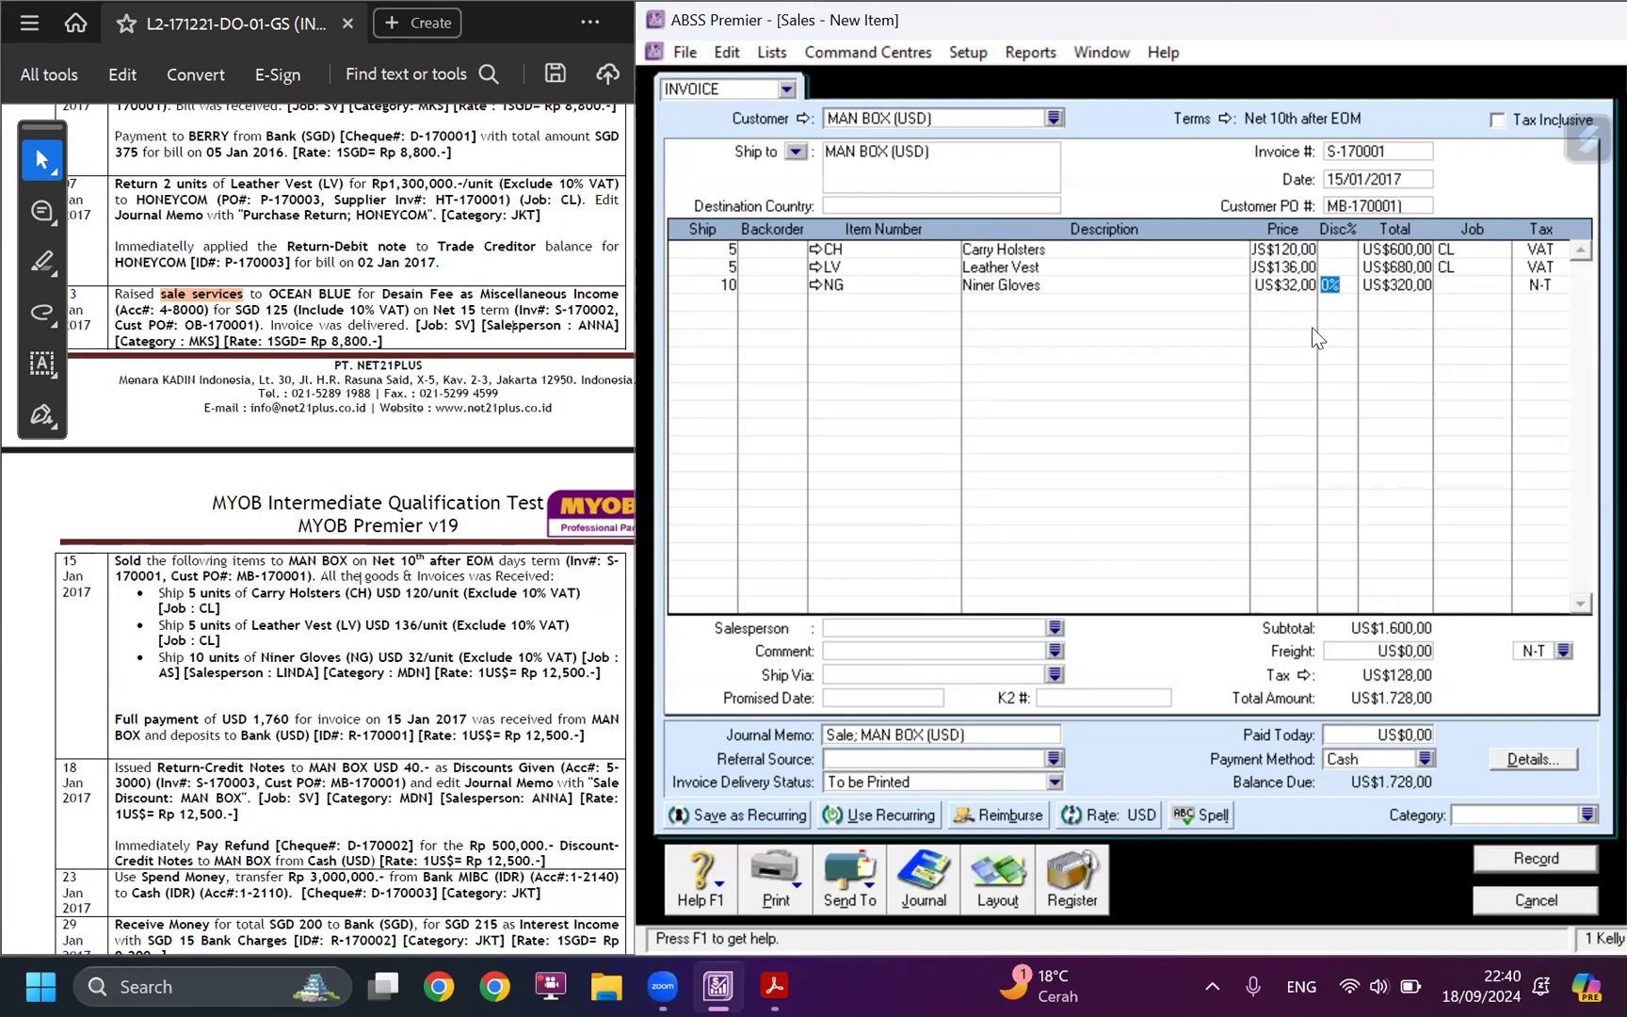
Assign job AS and tax code VAT to the Niner Gloves line.
click(1460, 287)
click(1500, 284)
double_click(1119, 355)
click(1554, 284)
click(1558, 284)
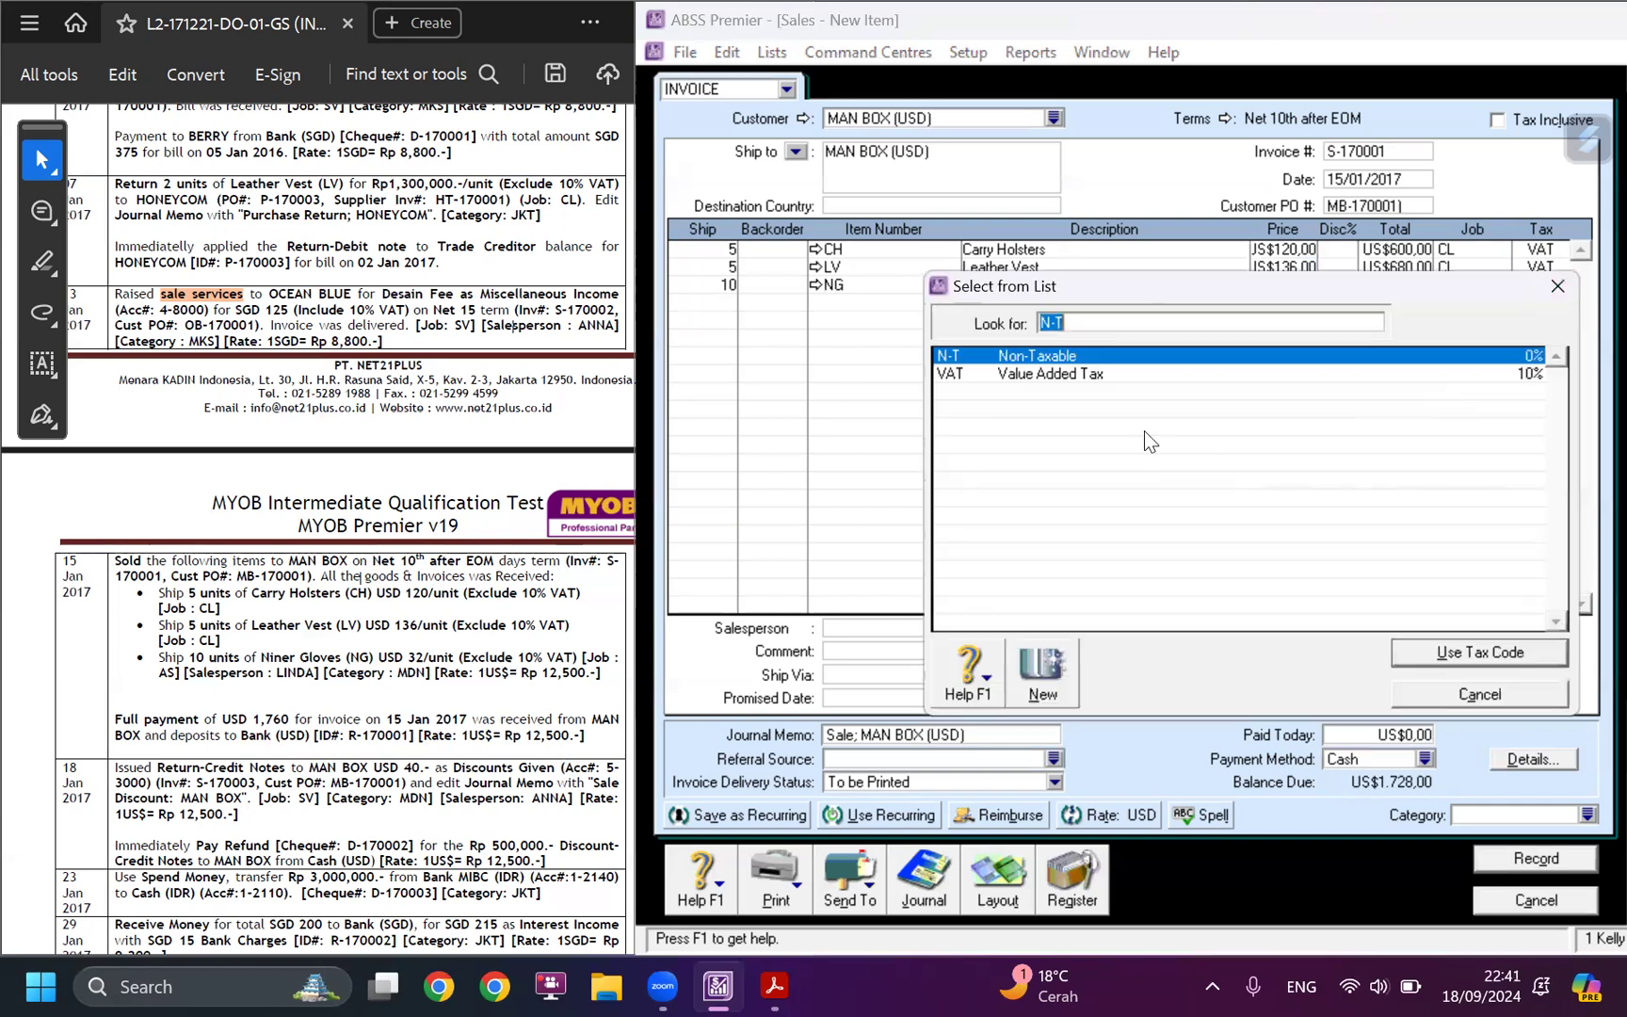
click(1110, 371)
click(1433, 650)
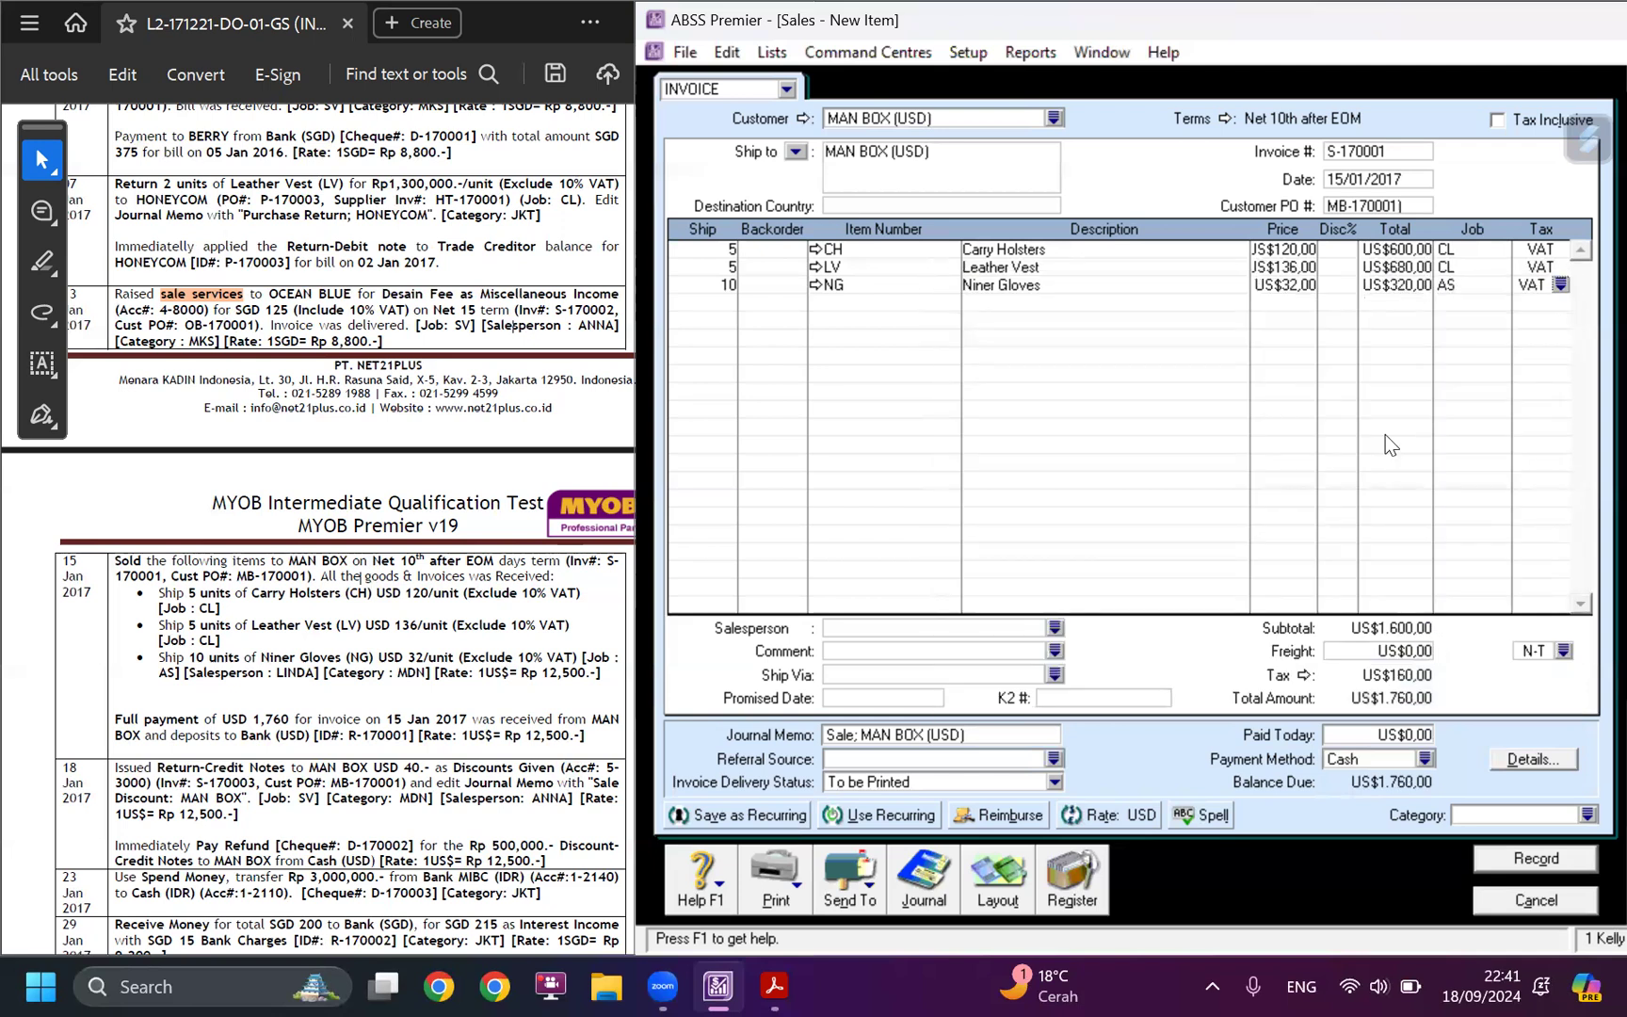
Assign the salesperson named in the case study to the invoice and set its category to MDN (Medan).
click(1058, 619)
click(1055, 627)
click(1034, 374)
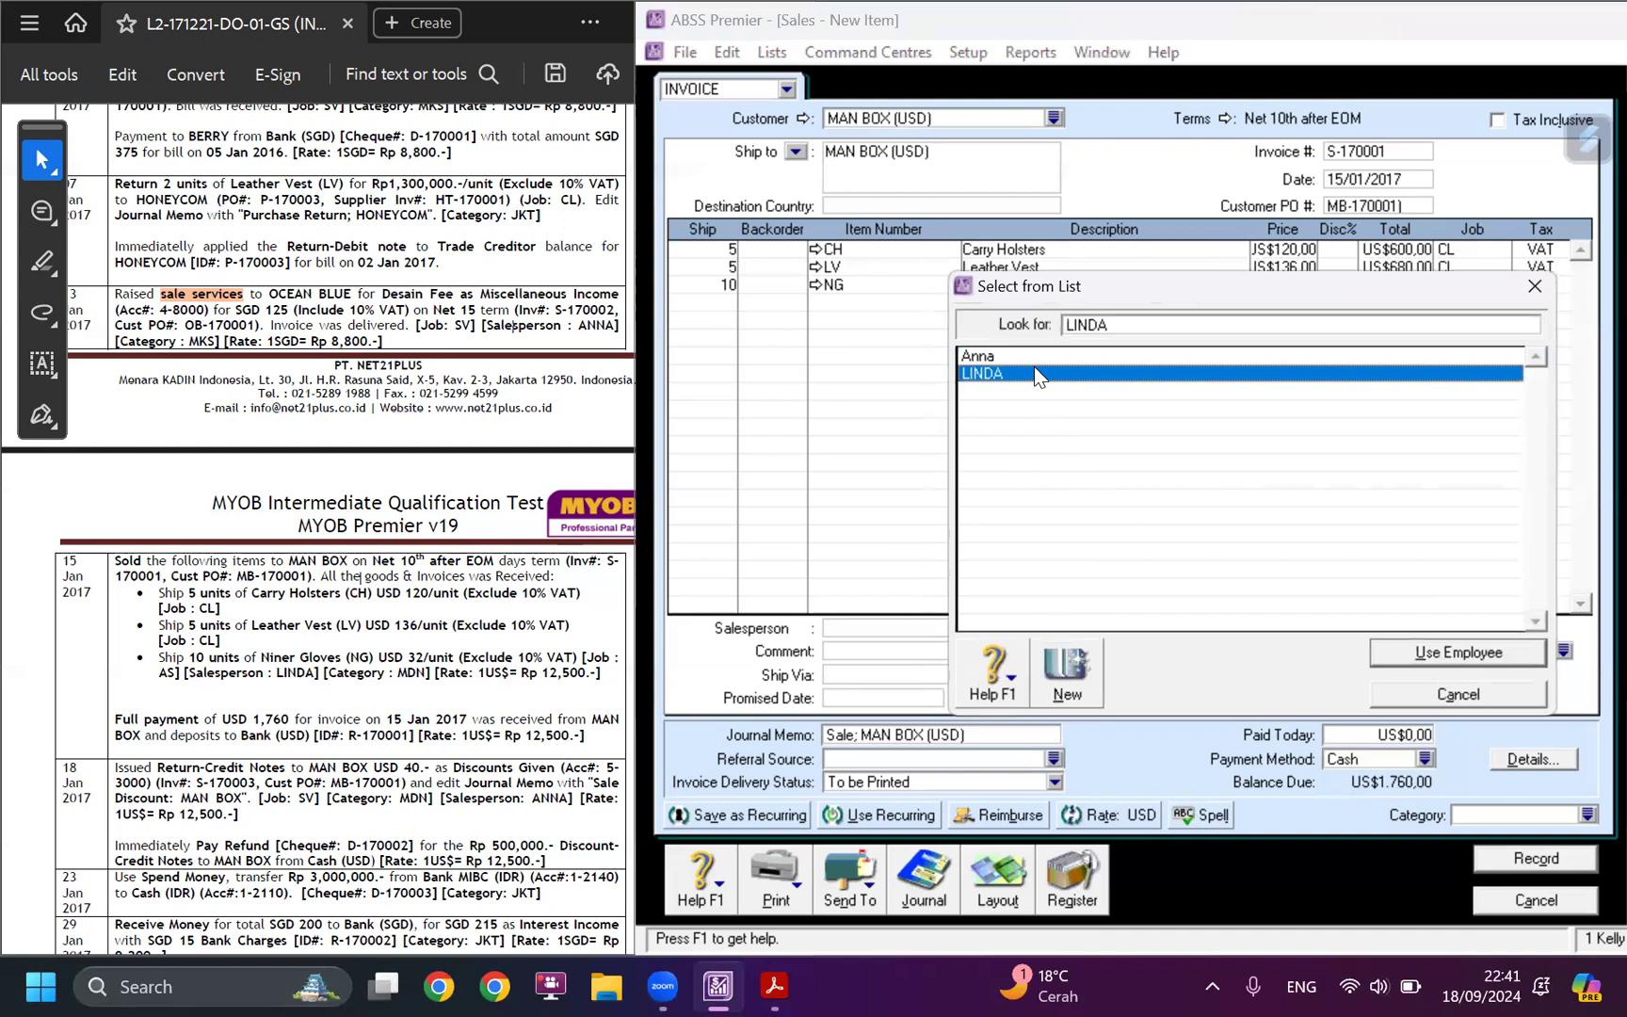
click(1428, 652)
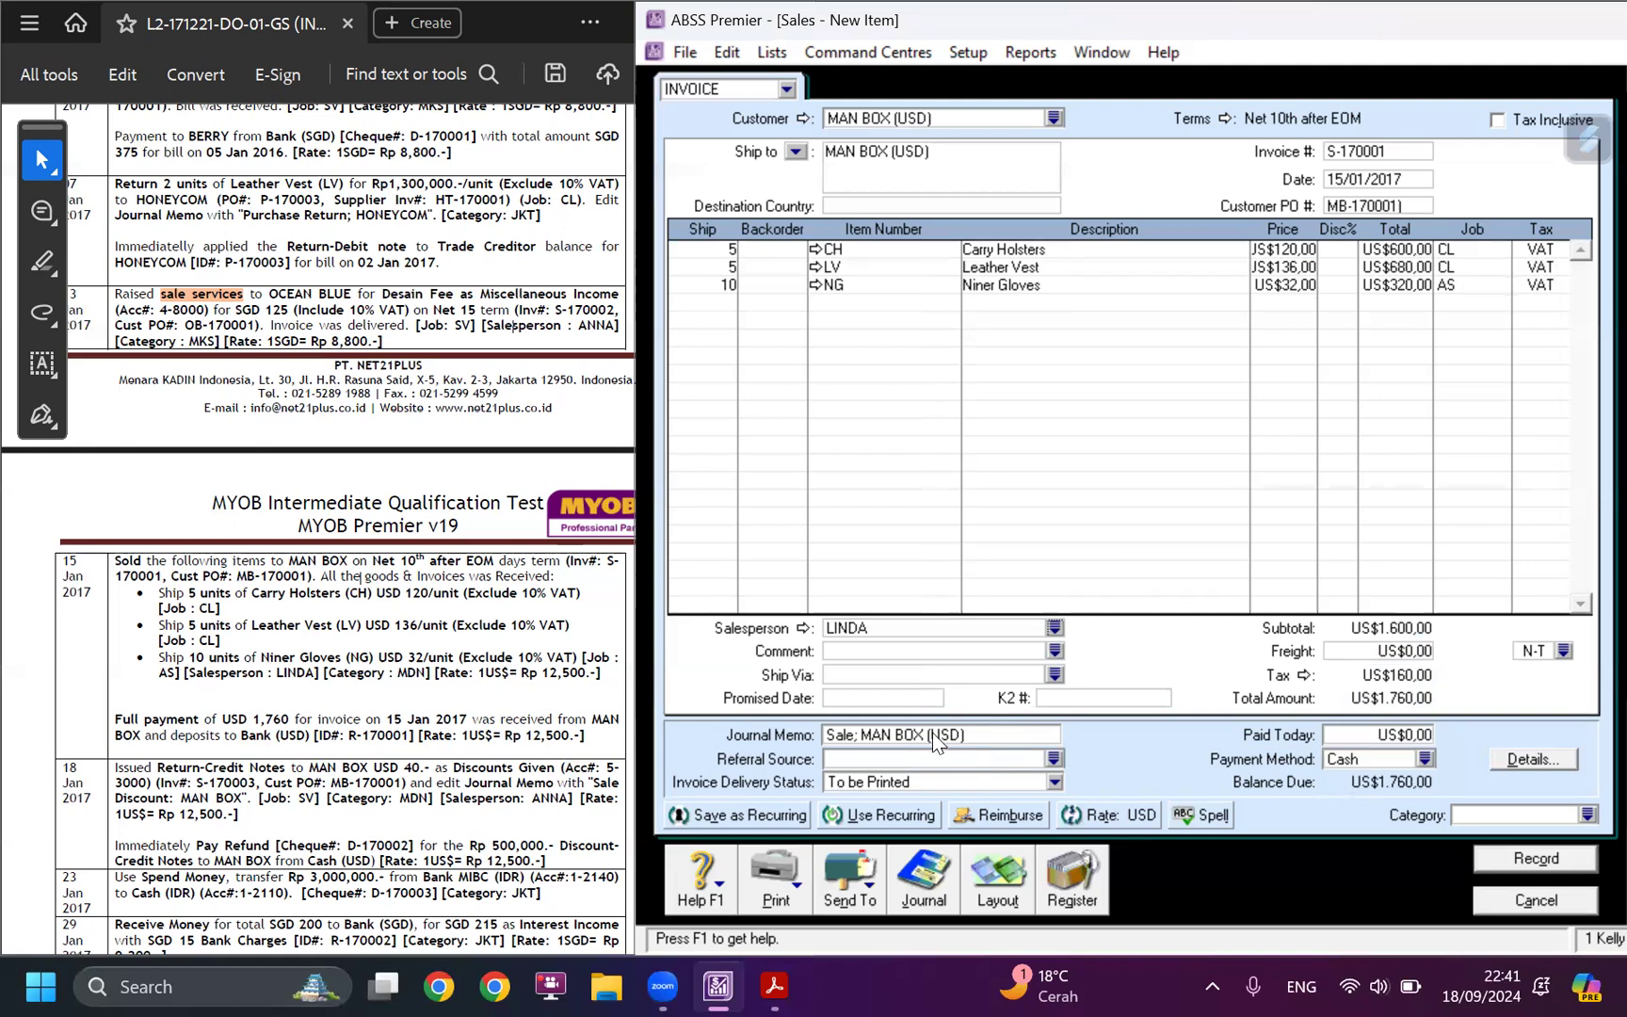
click(1589, 816)
text(MDN)
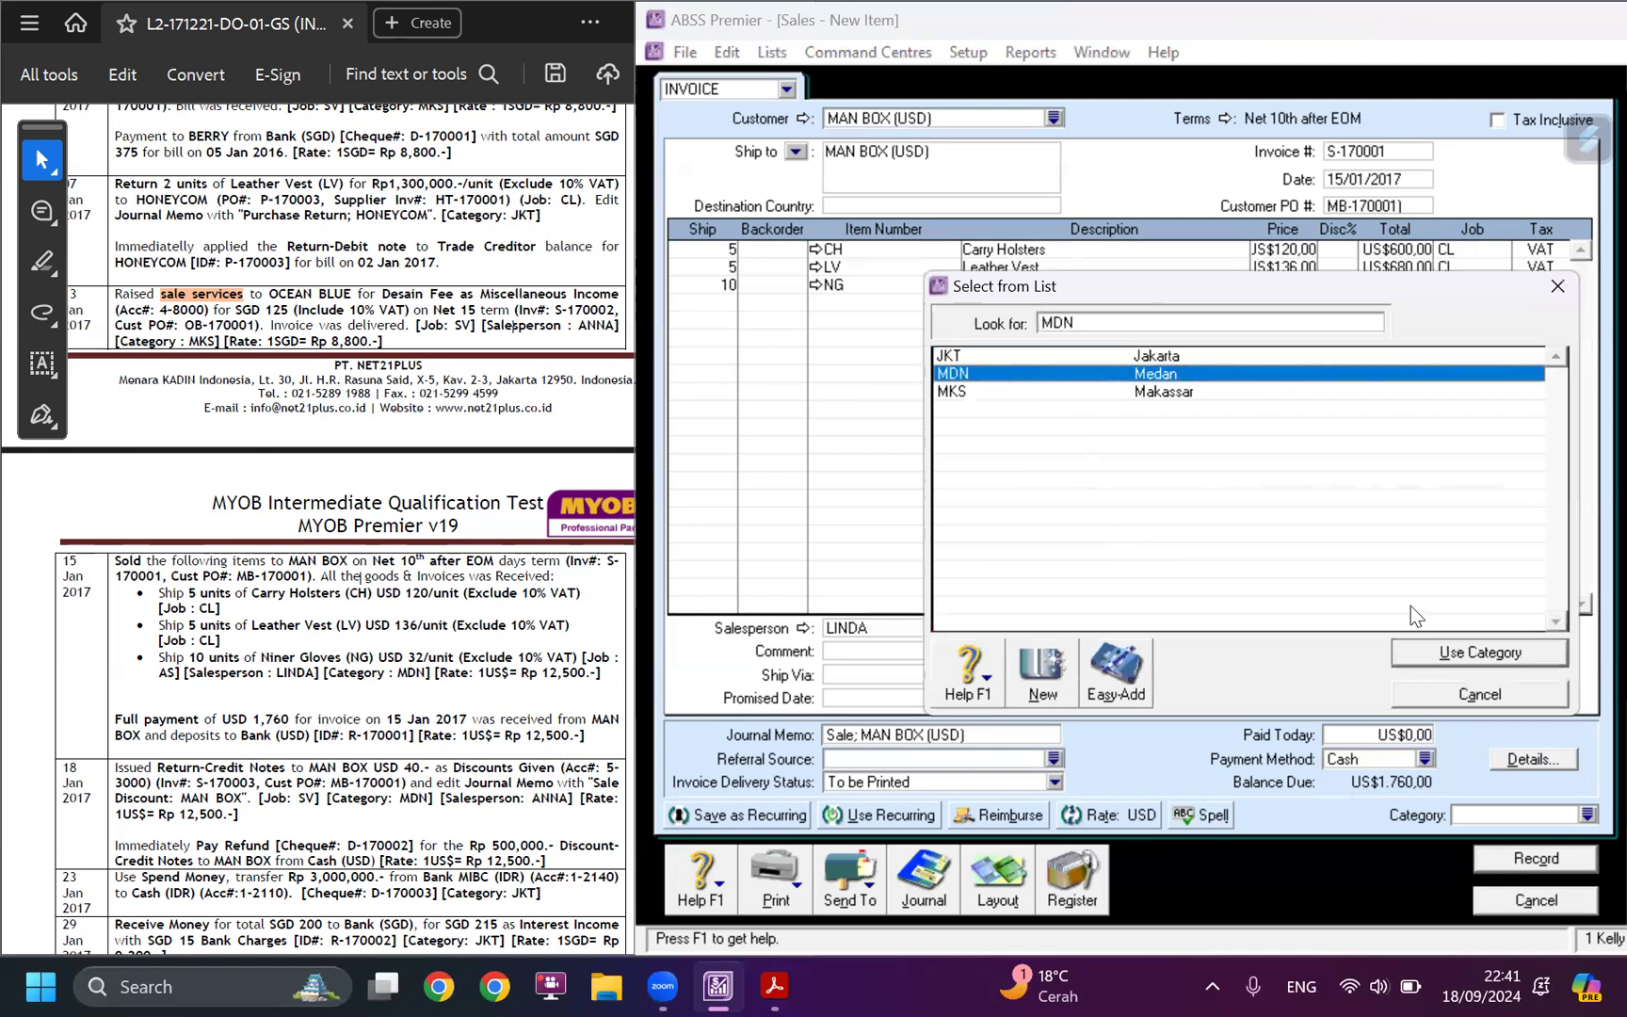
click(1485, 657)
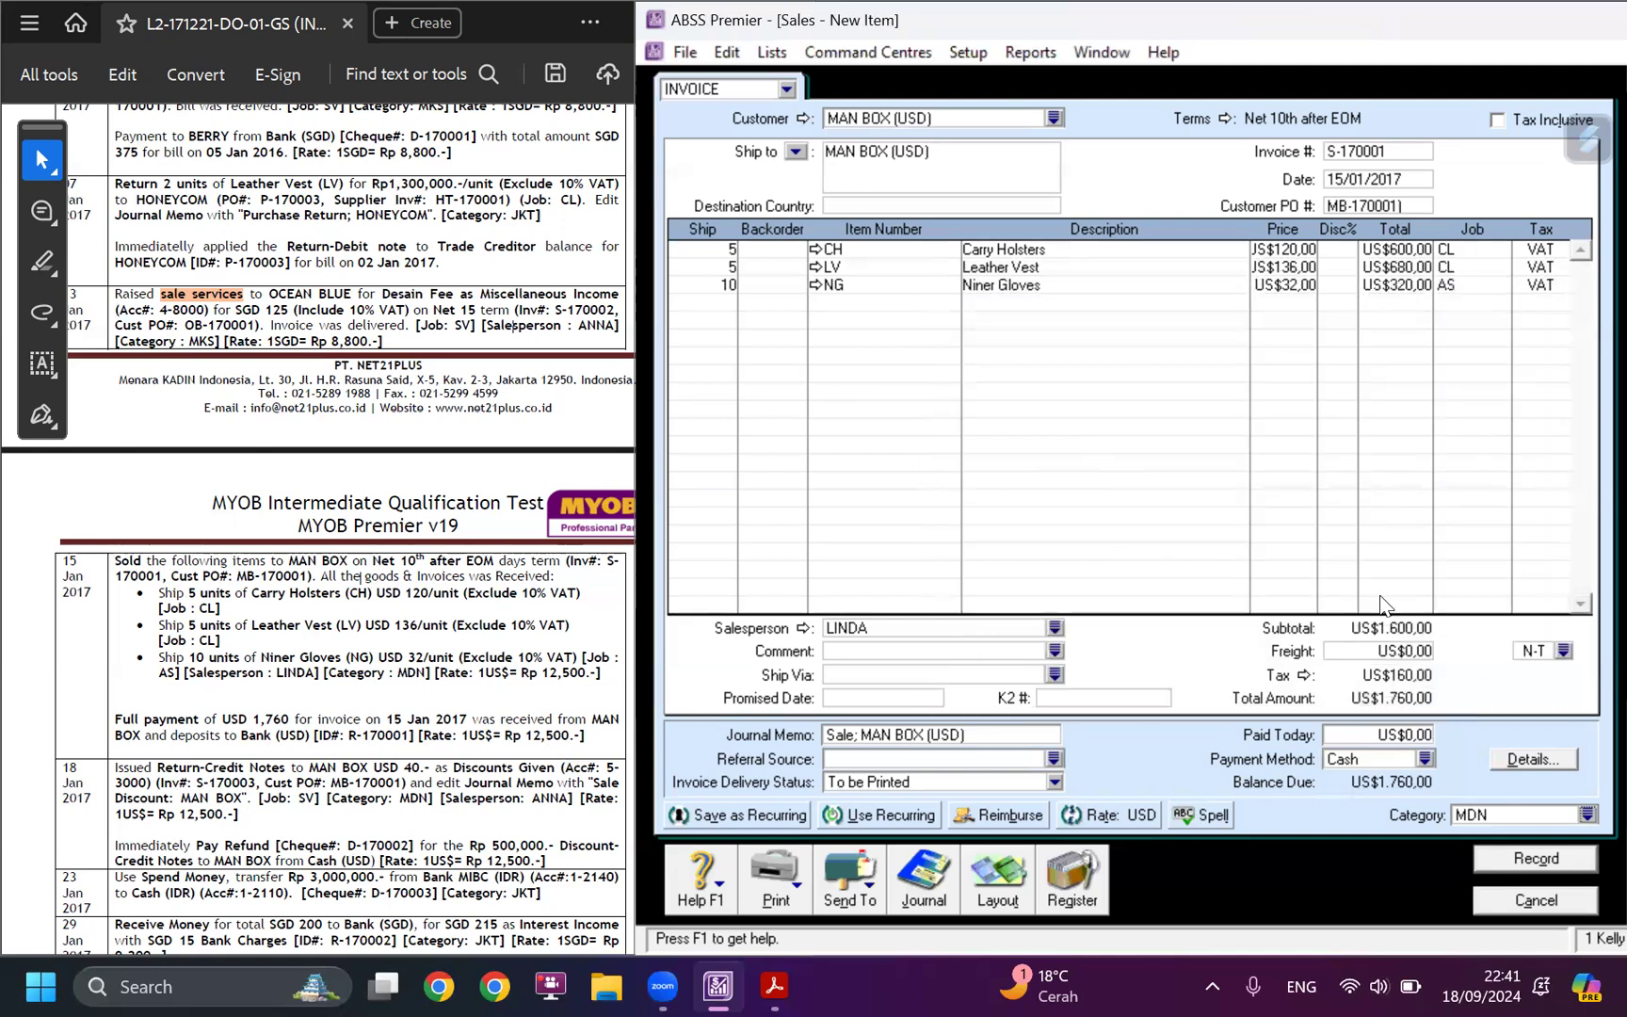
Change the journal memo to "Sale item; MAN BOX (USD)" and record the invoice at the 12,500 exchange rate.
click(1100, 815)
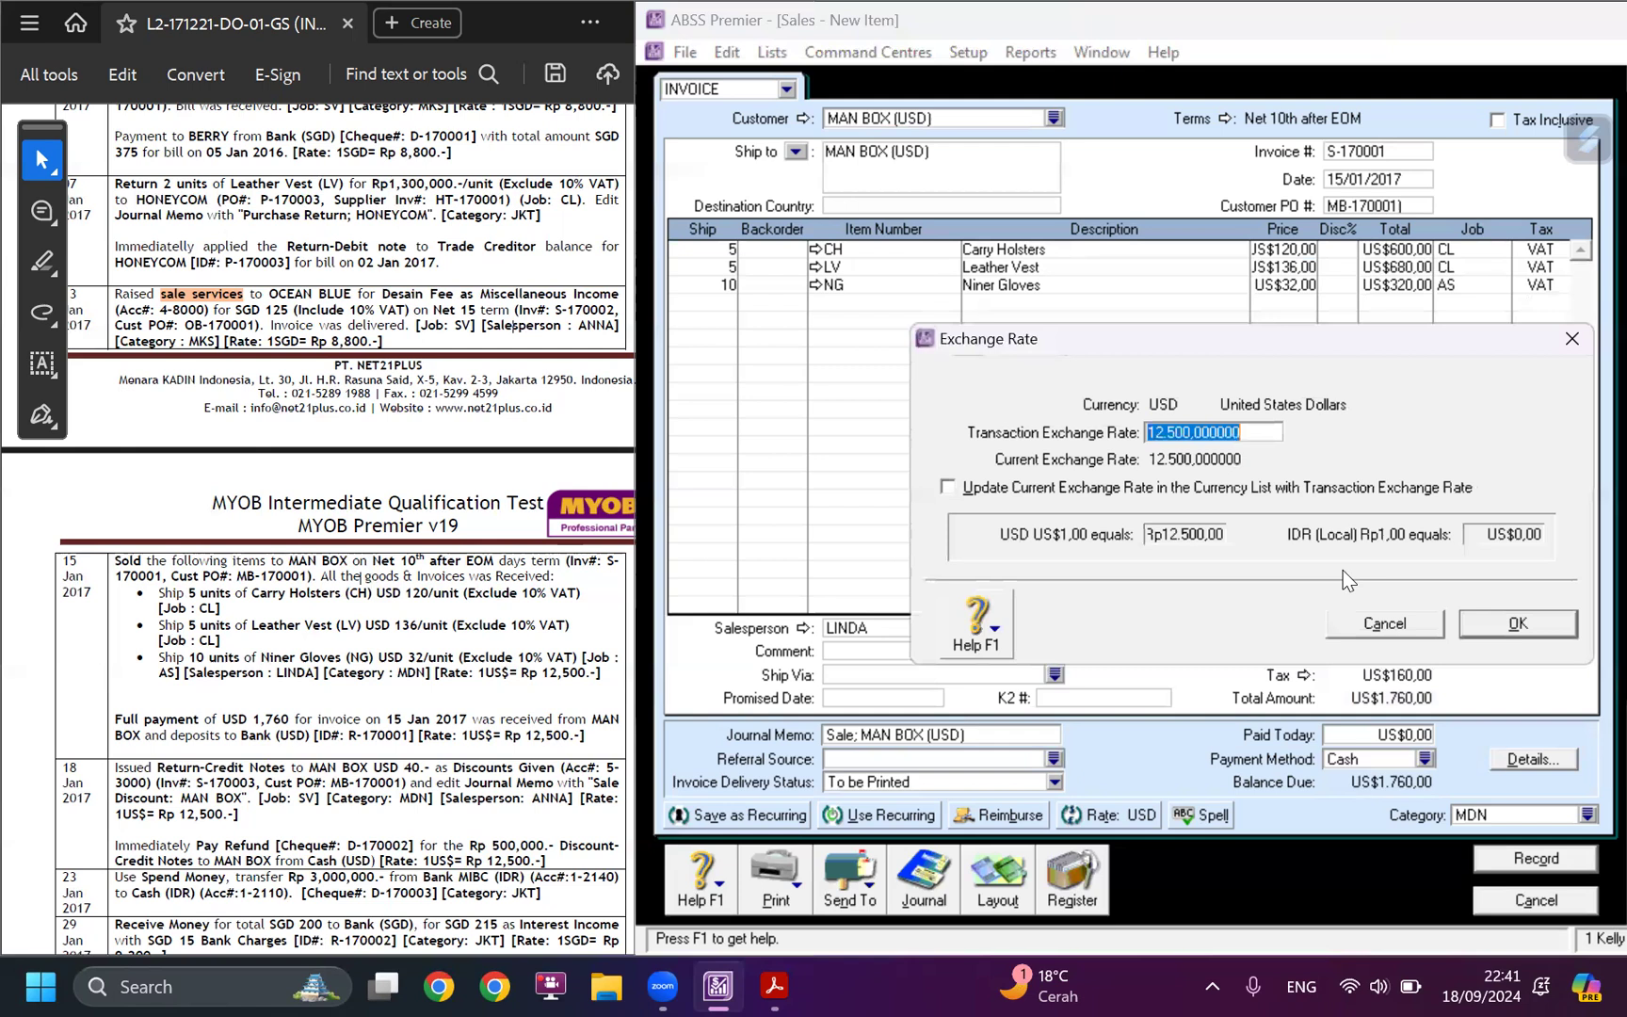
click(1516, 623)
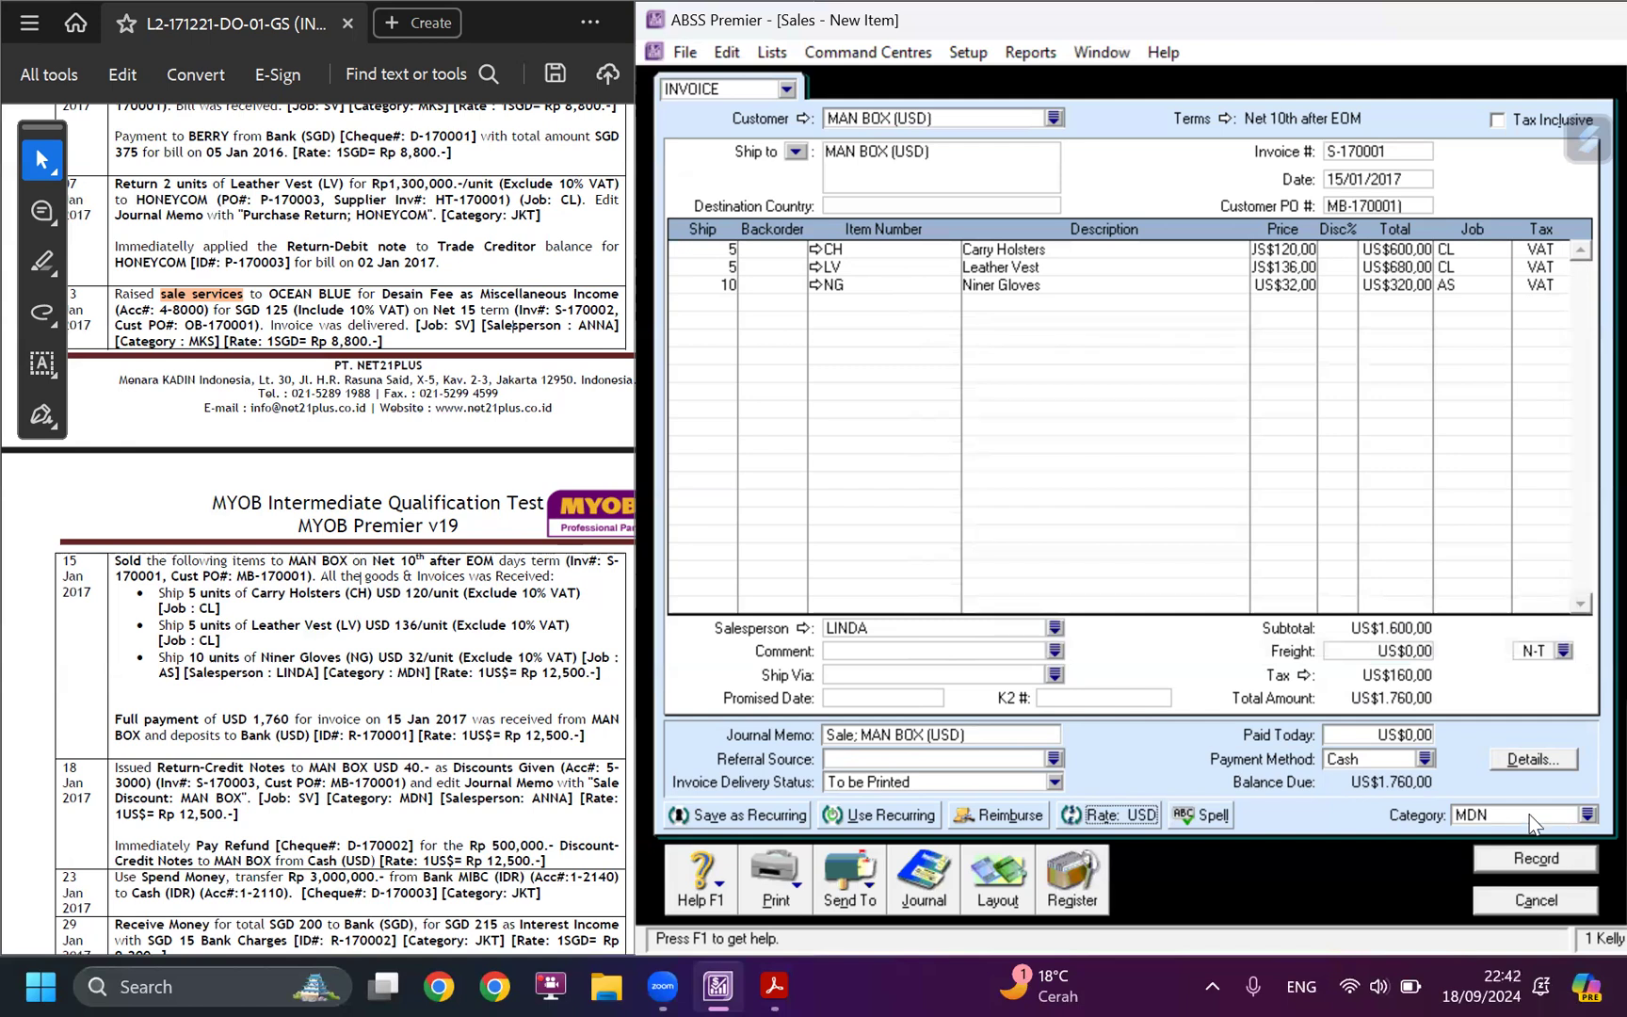
click(853, 735)
click(853, 735)
text(item)
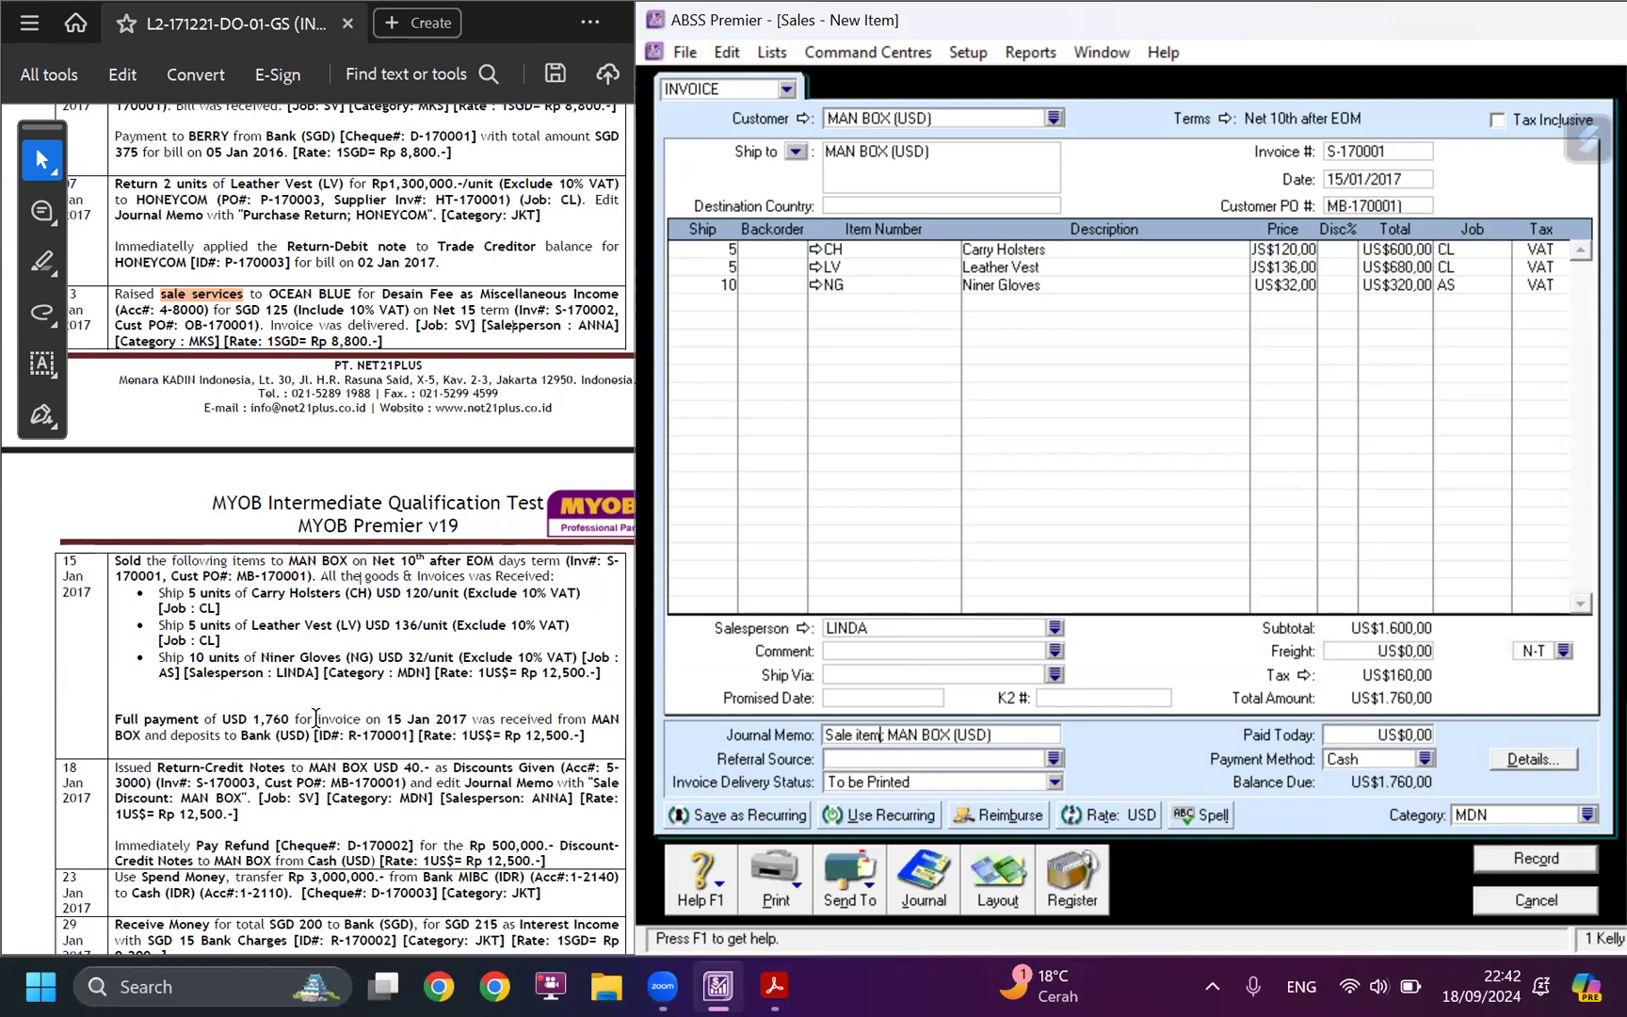
click(1356, 736)
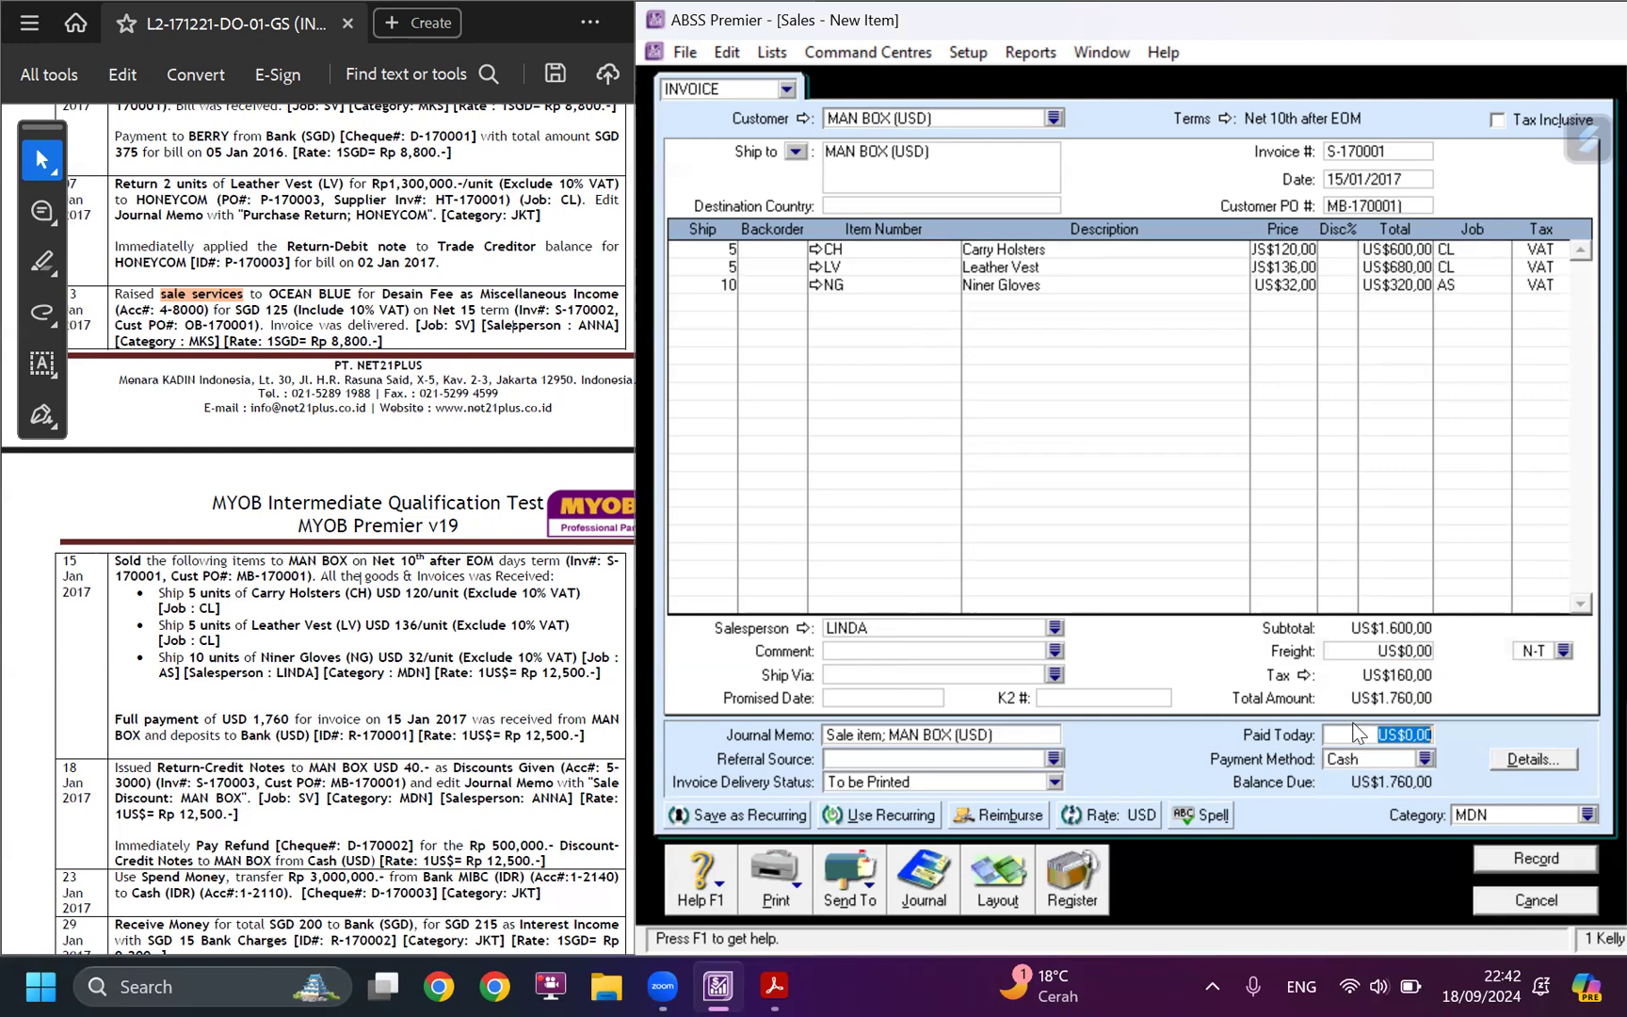
click(1546, 857)
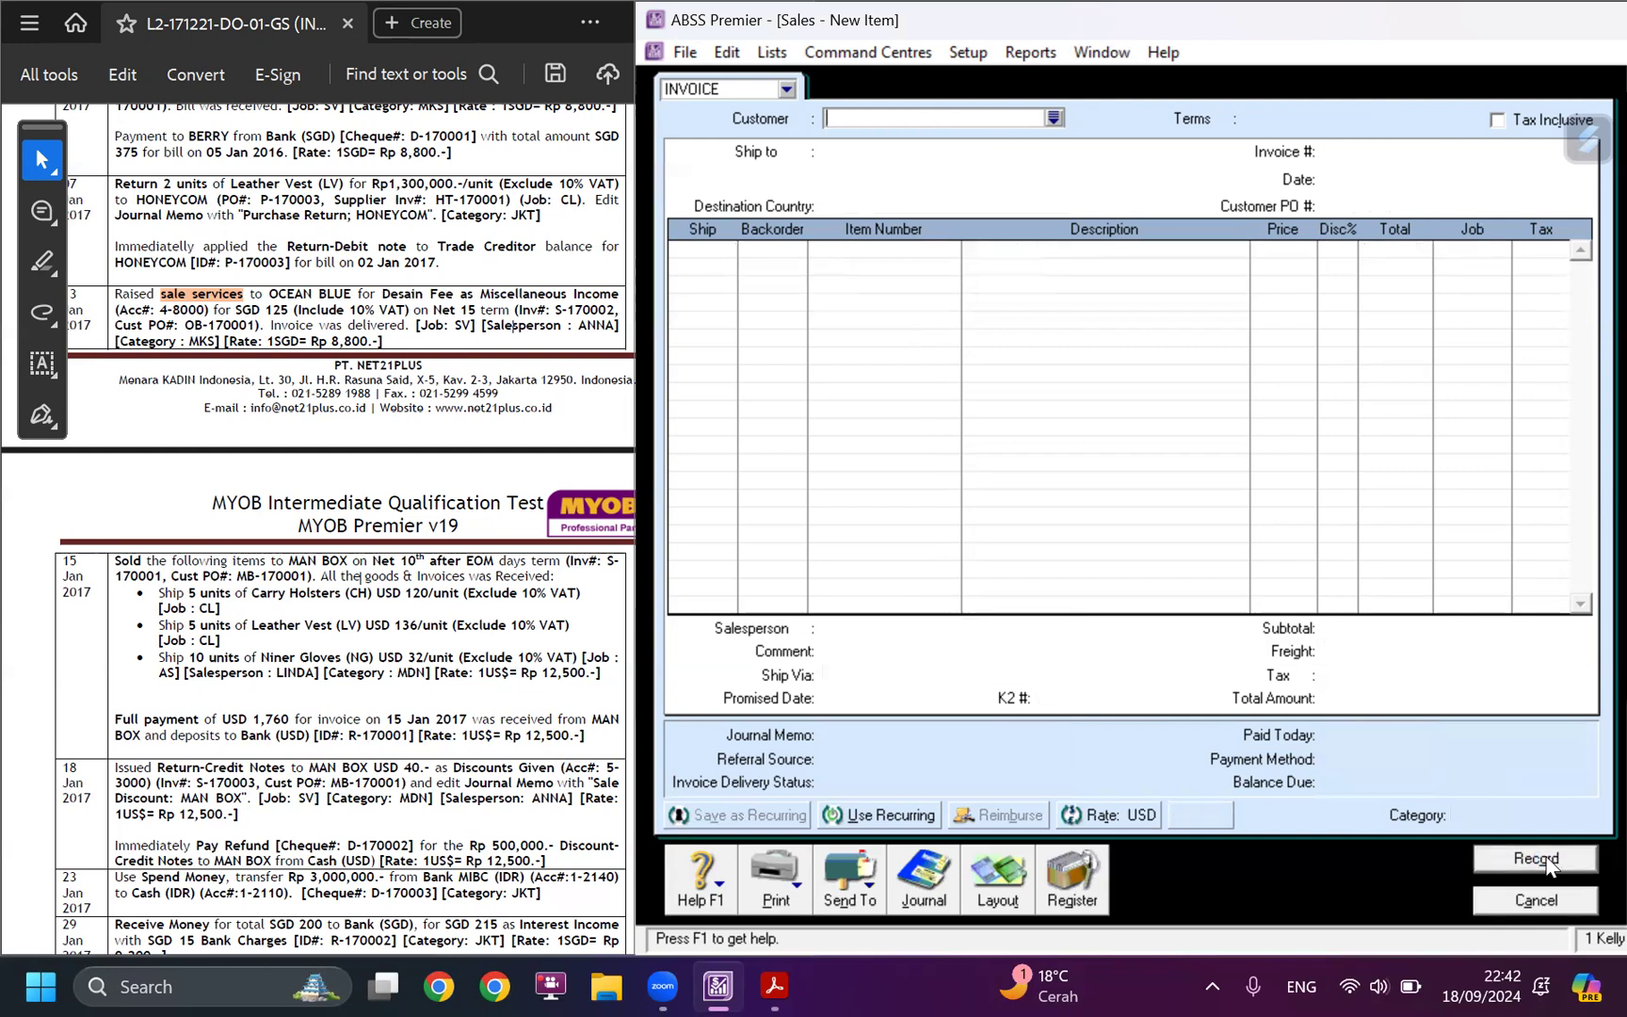
Start a customer payment for open MAN BOX invoice S-170001 and deposit it to account 1-2150 Bank (USD).
click(1109, 874)
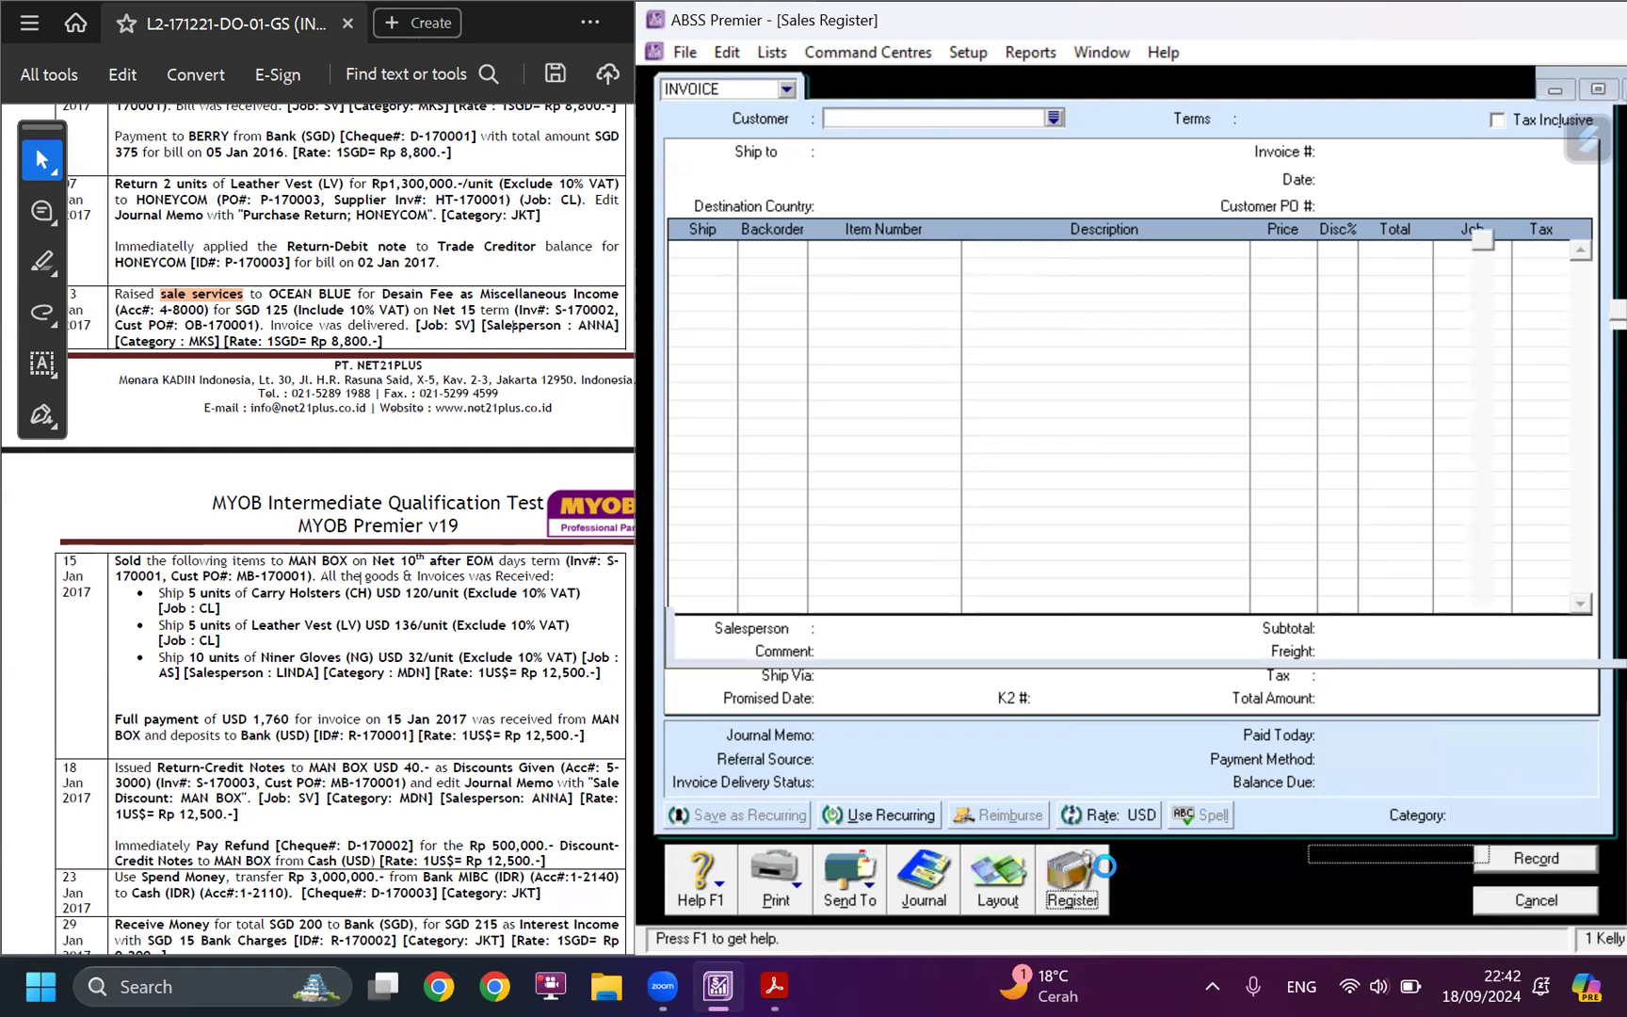
click(1004, 291)
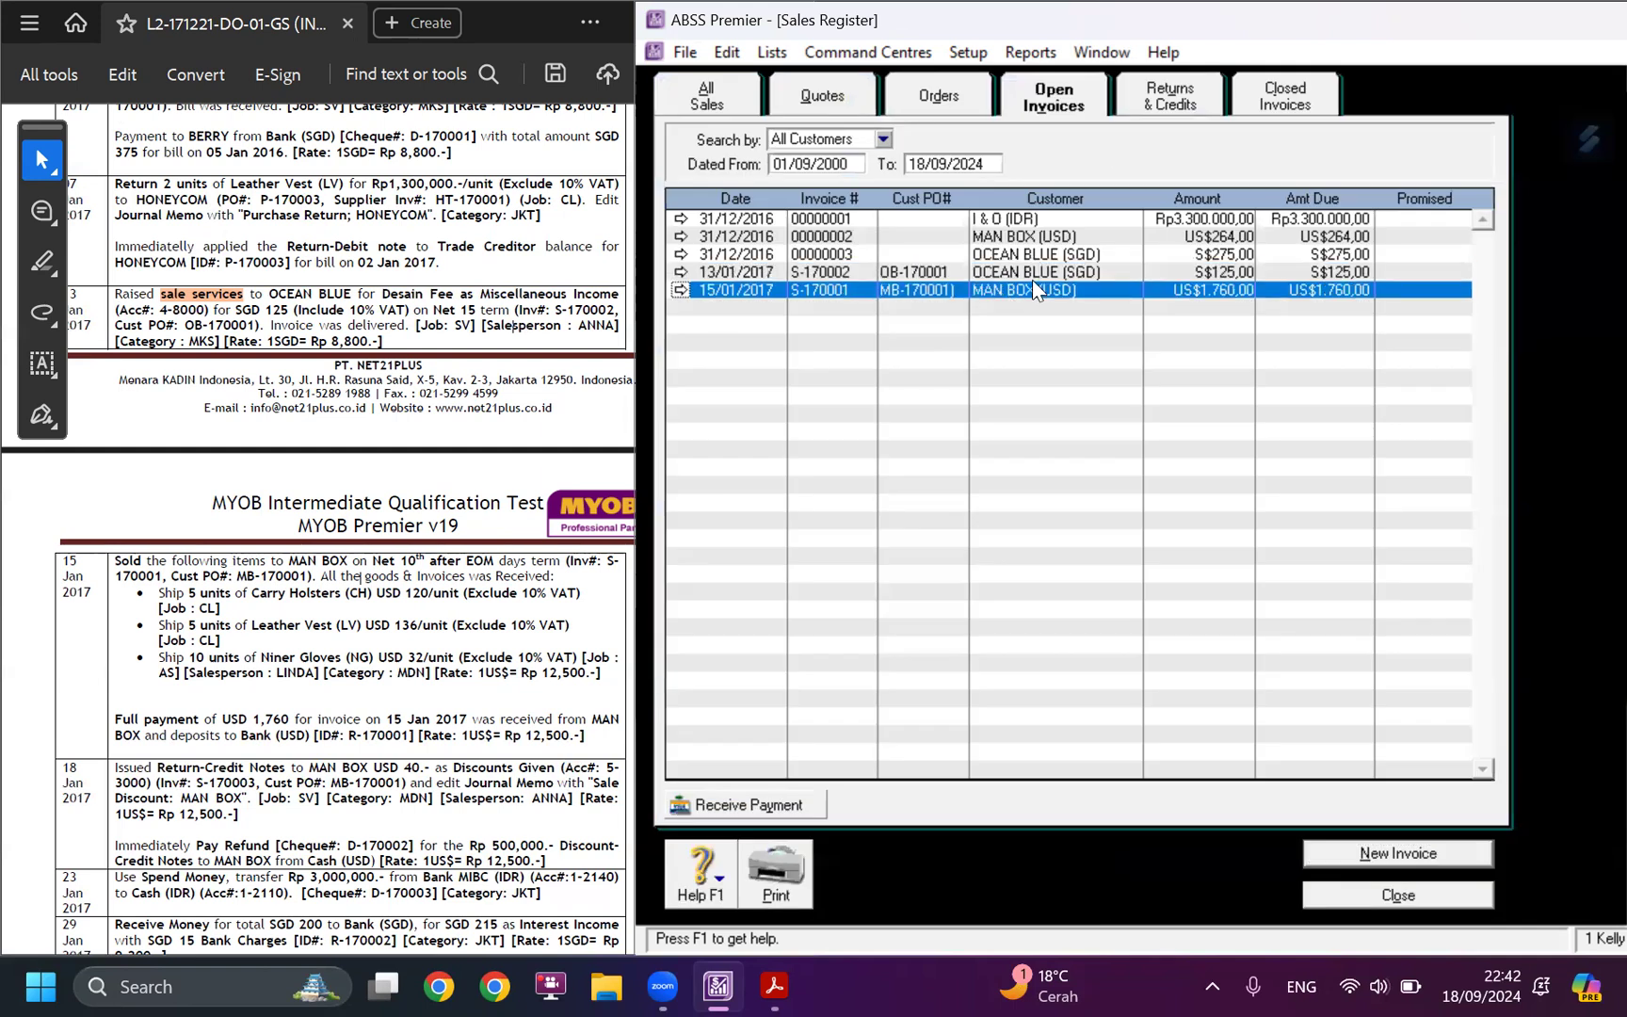
click(780, 806)
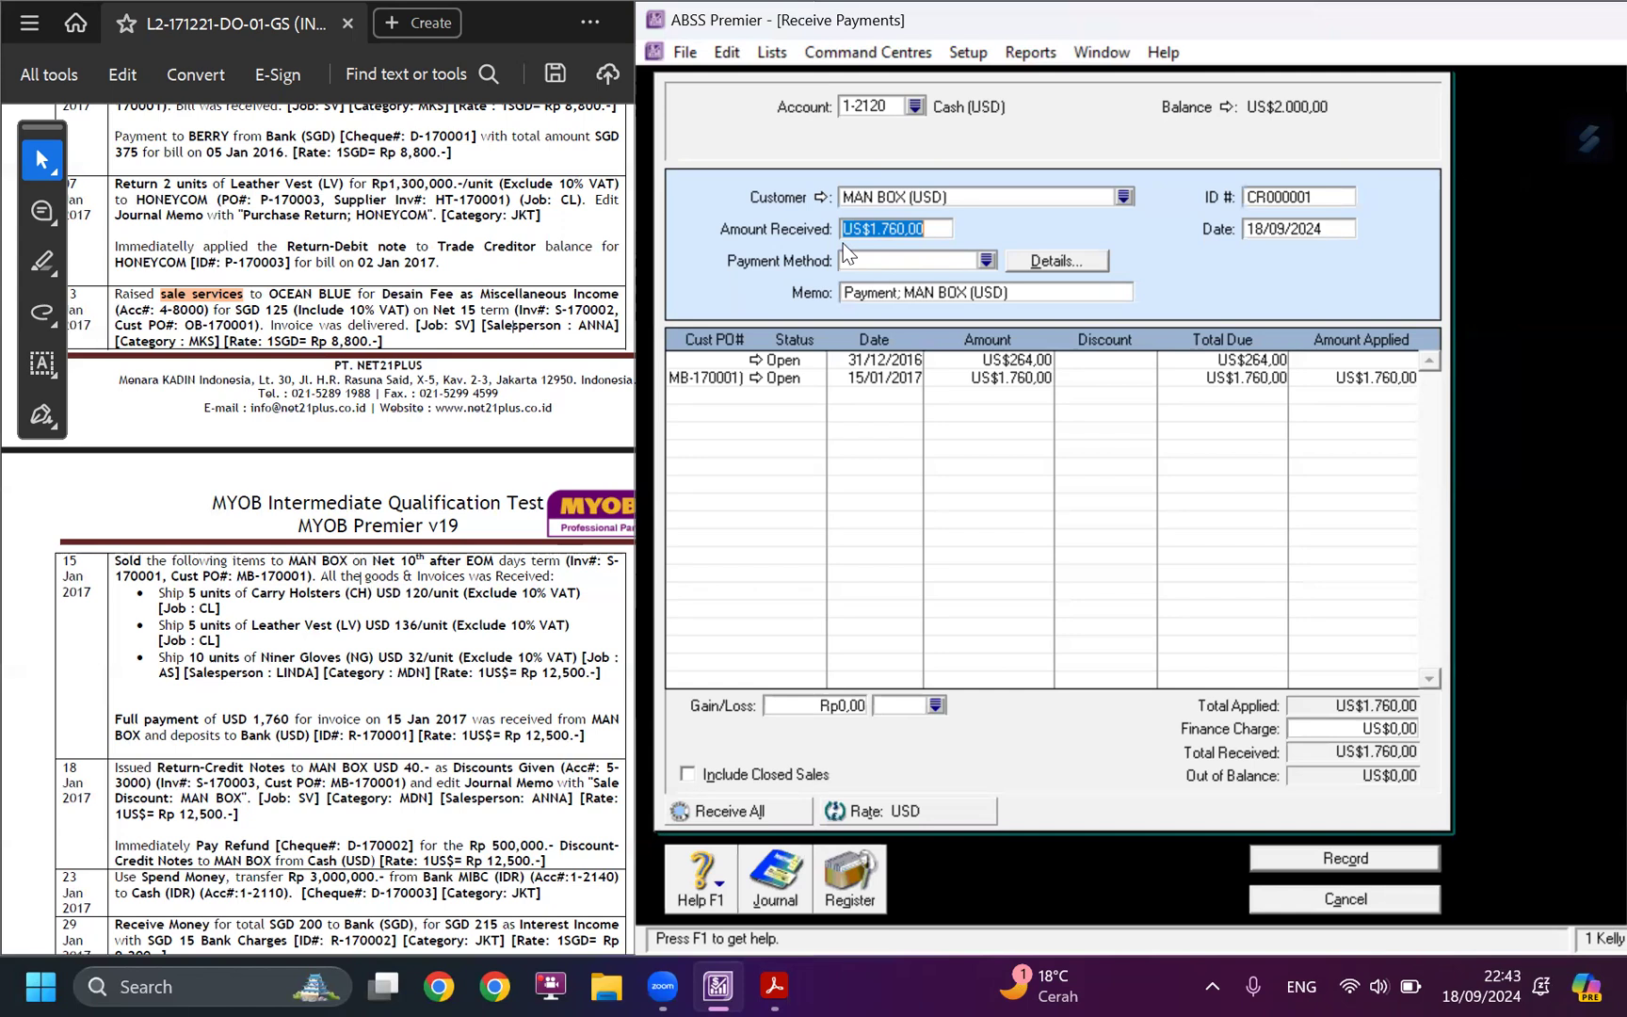
click(915, 106)
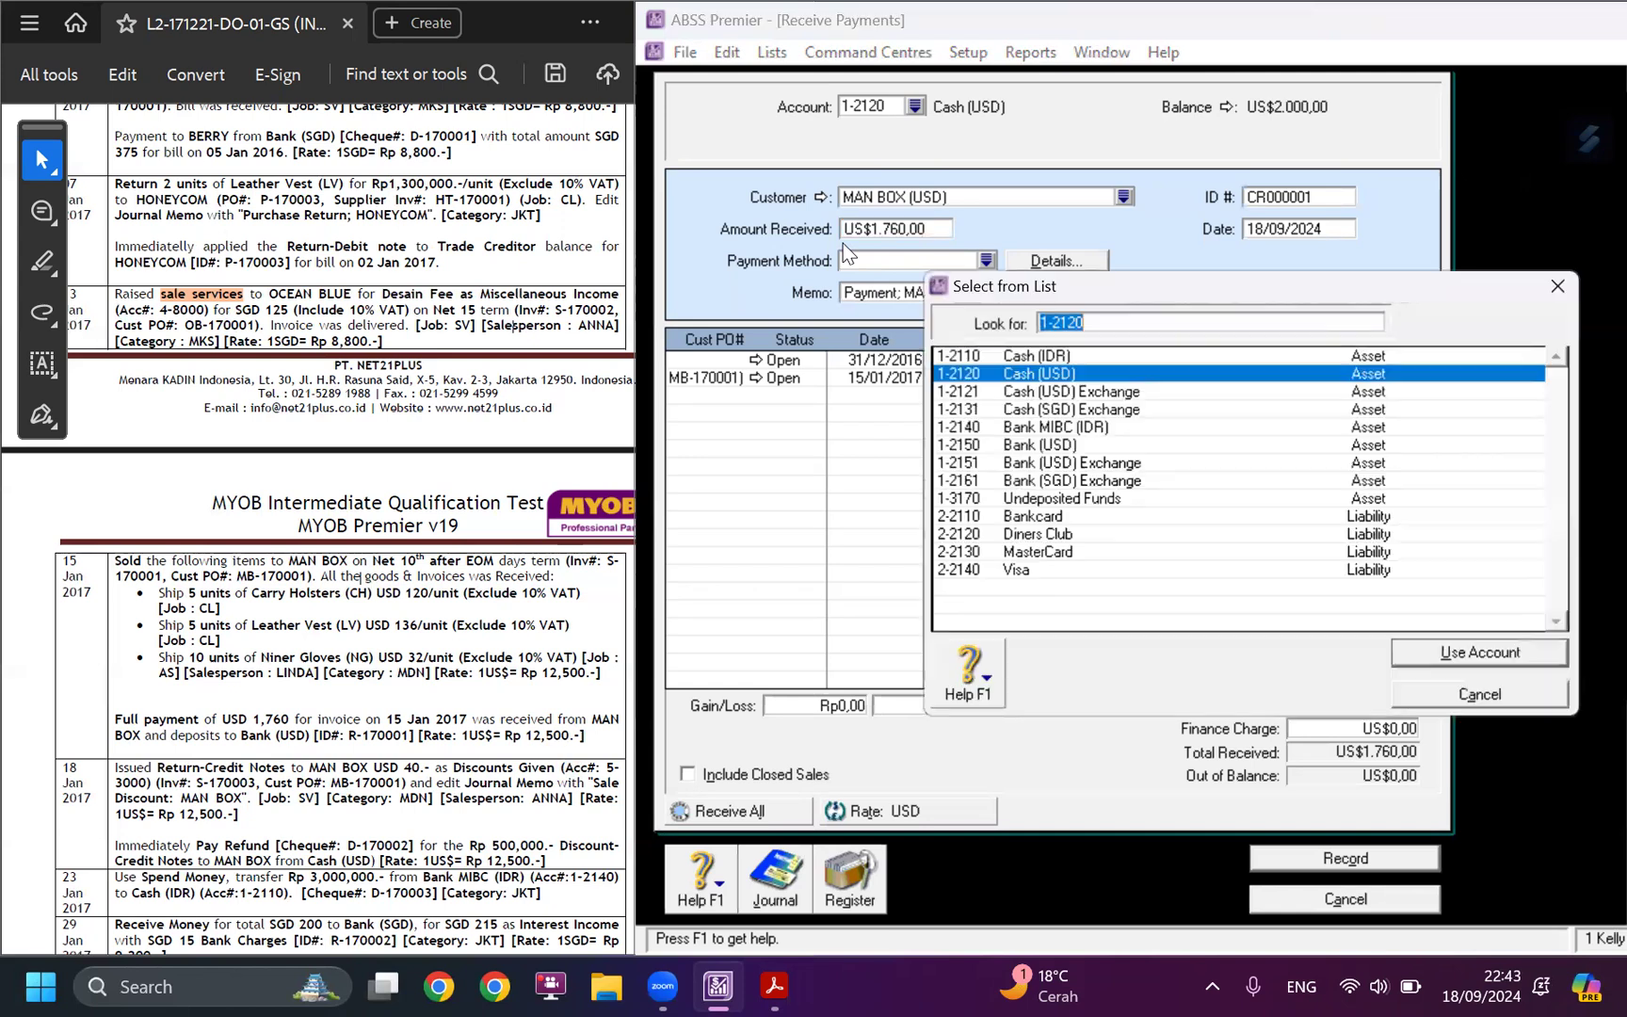
click(1059, 448)
click(1524, 650)
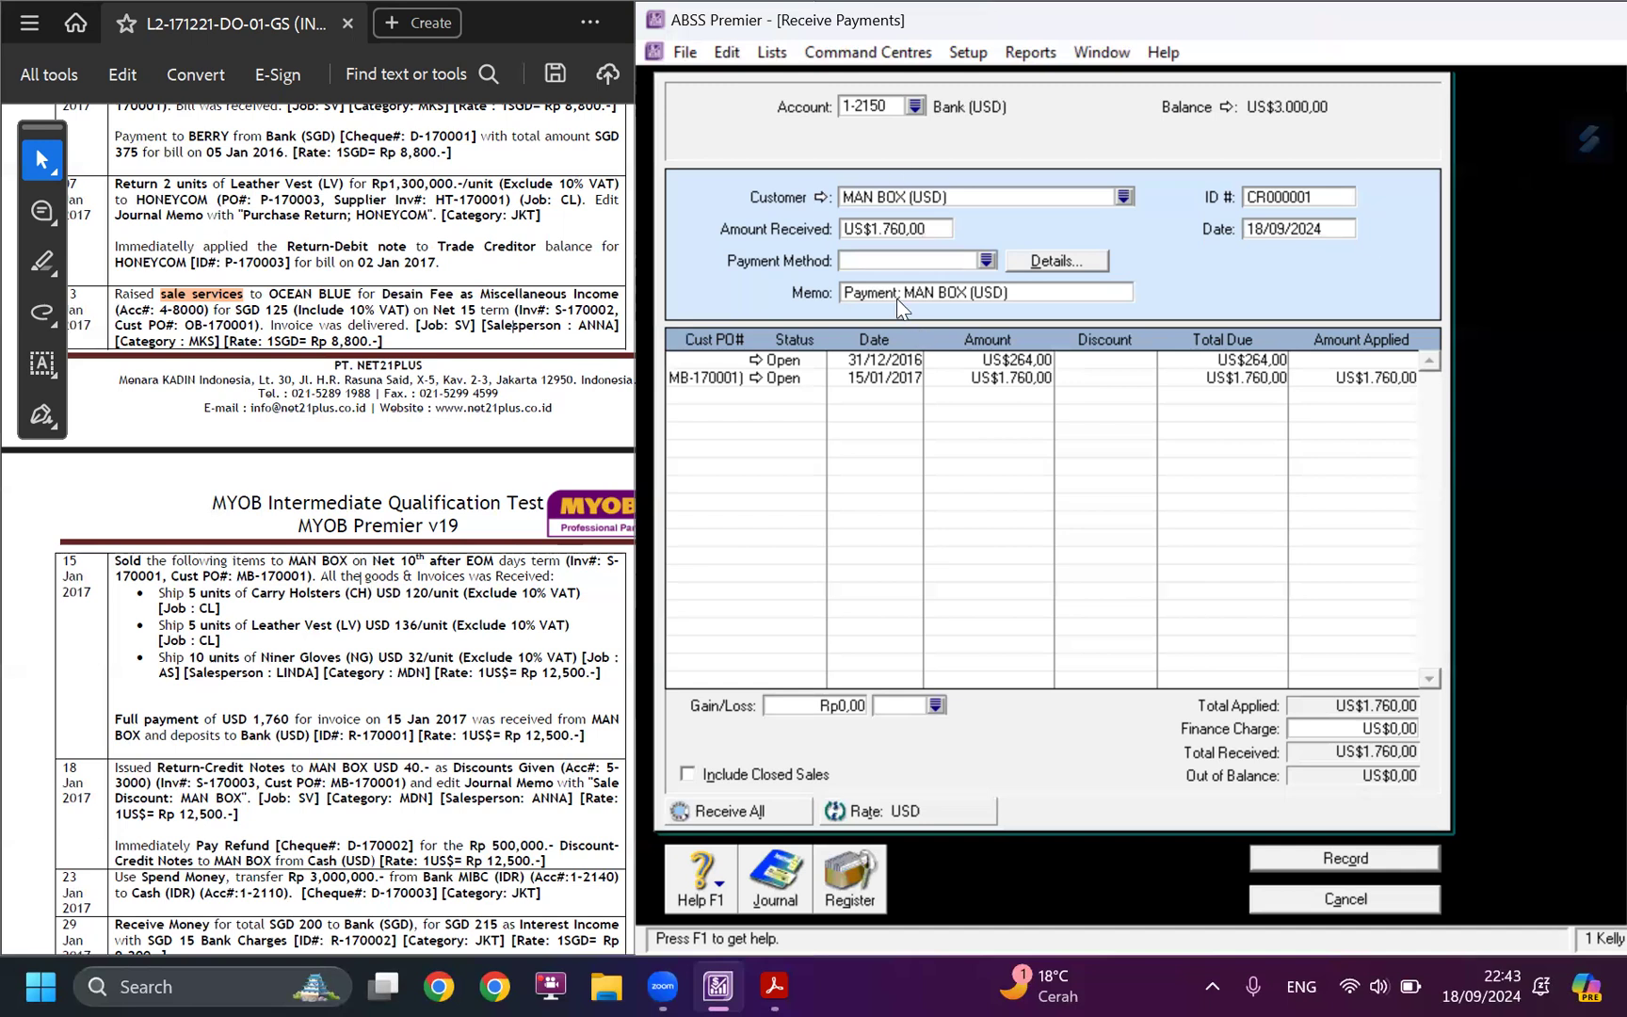
Date the MAN BOX payment 15/01/2017 and give it the ID R-170001 from the case study.
click(1325, 227)
text(15/0)
key(Tab)
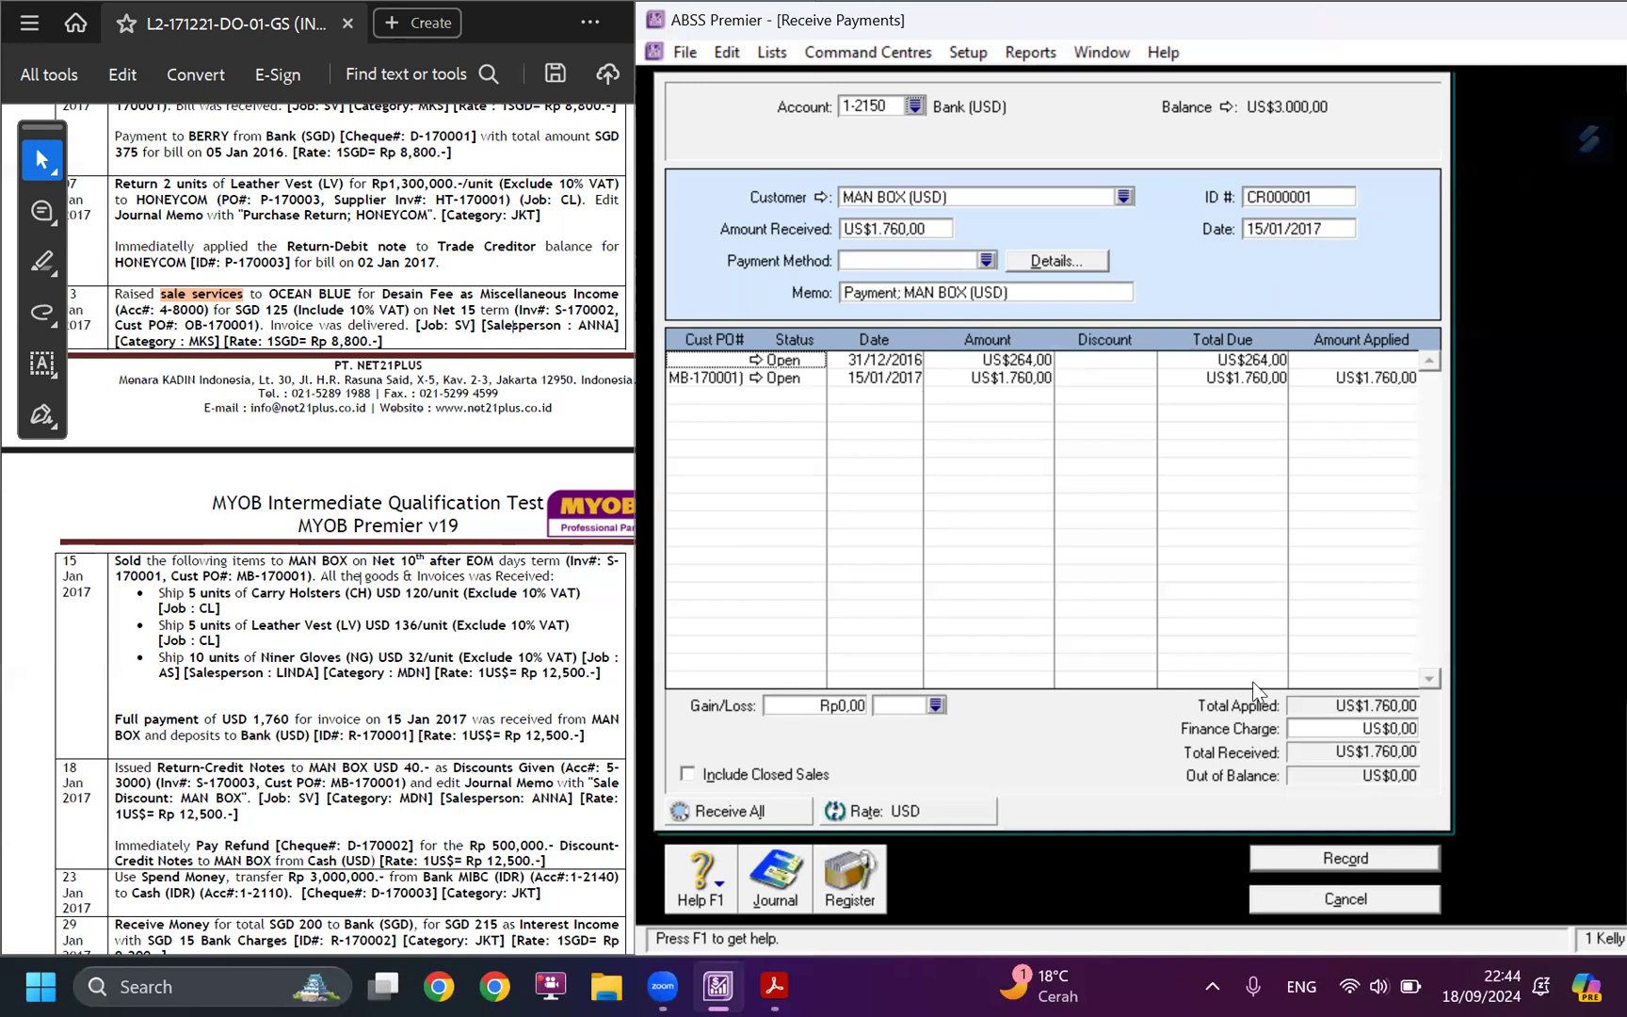
drag(348, 735, 418, 743)
key(ctrl+c)
click(1276, 198)
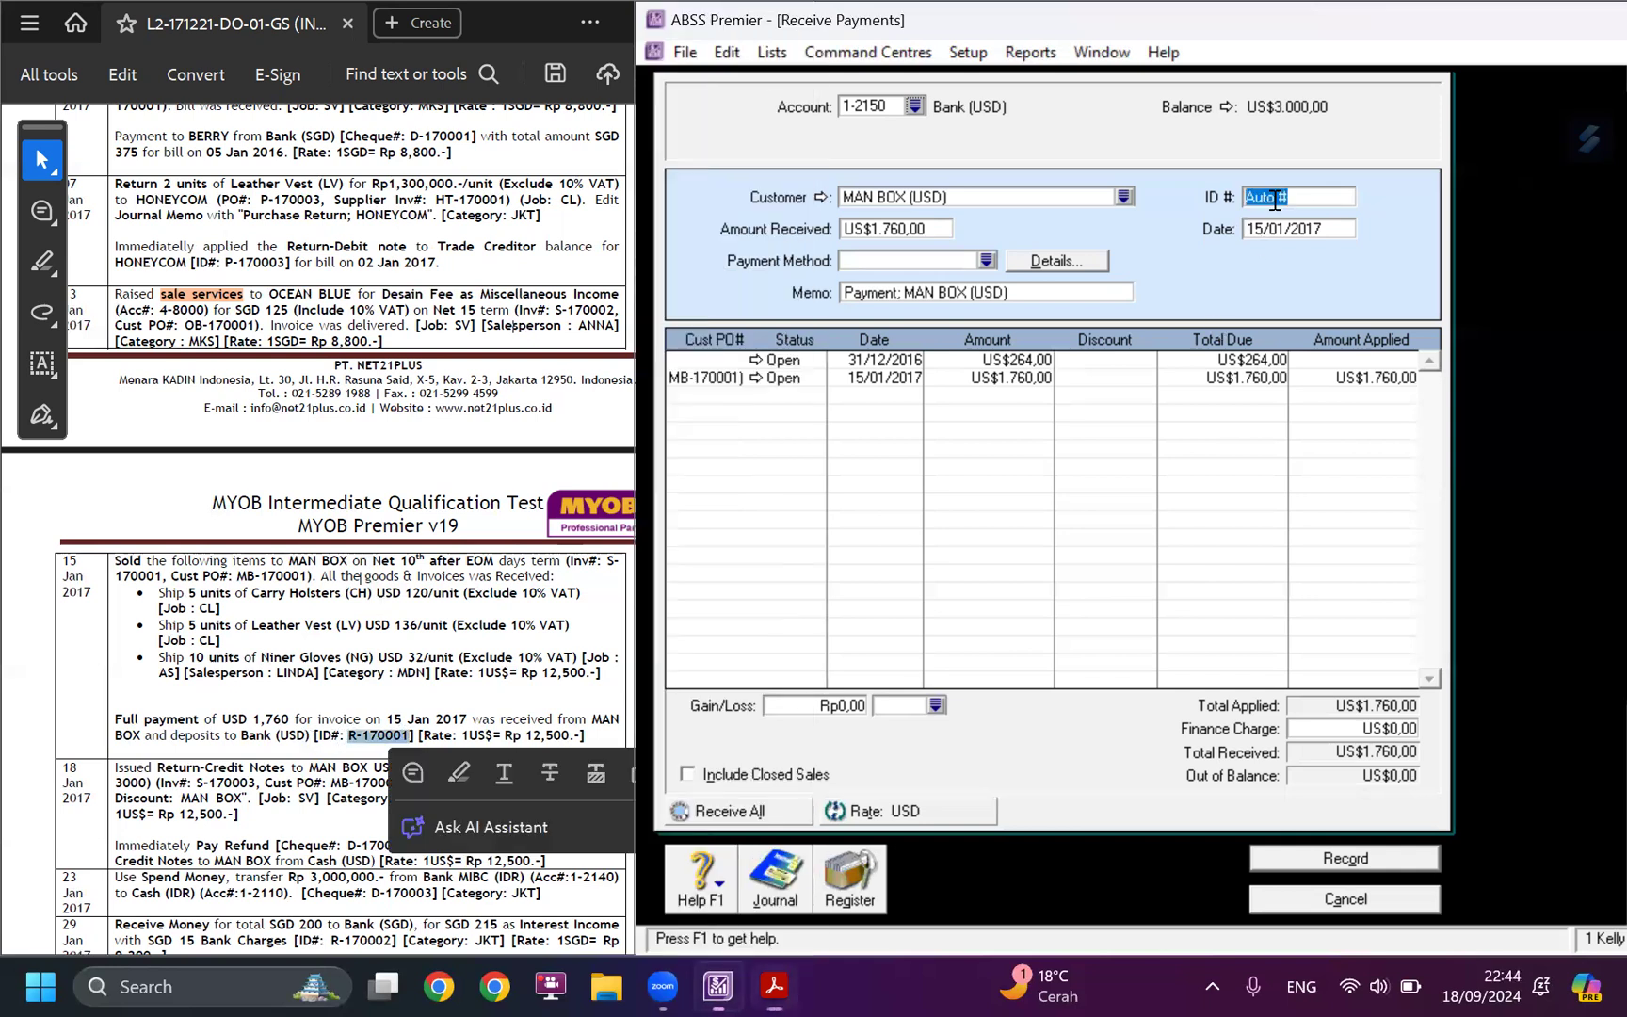
key(ctrl+v)
click(346, 735)
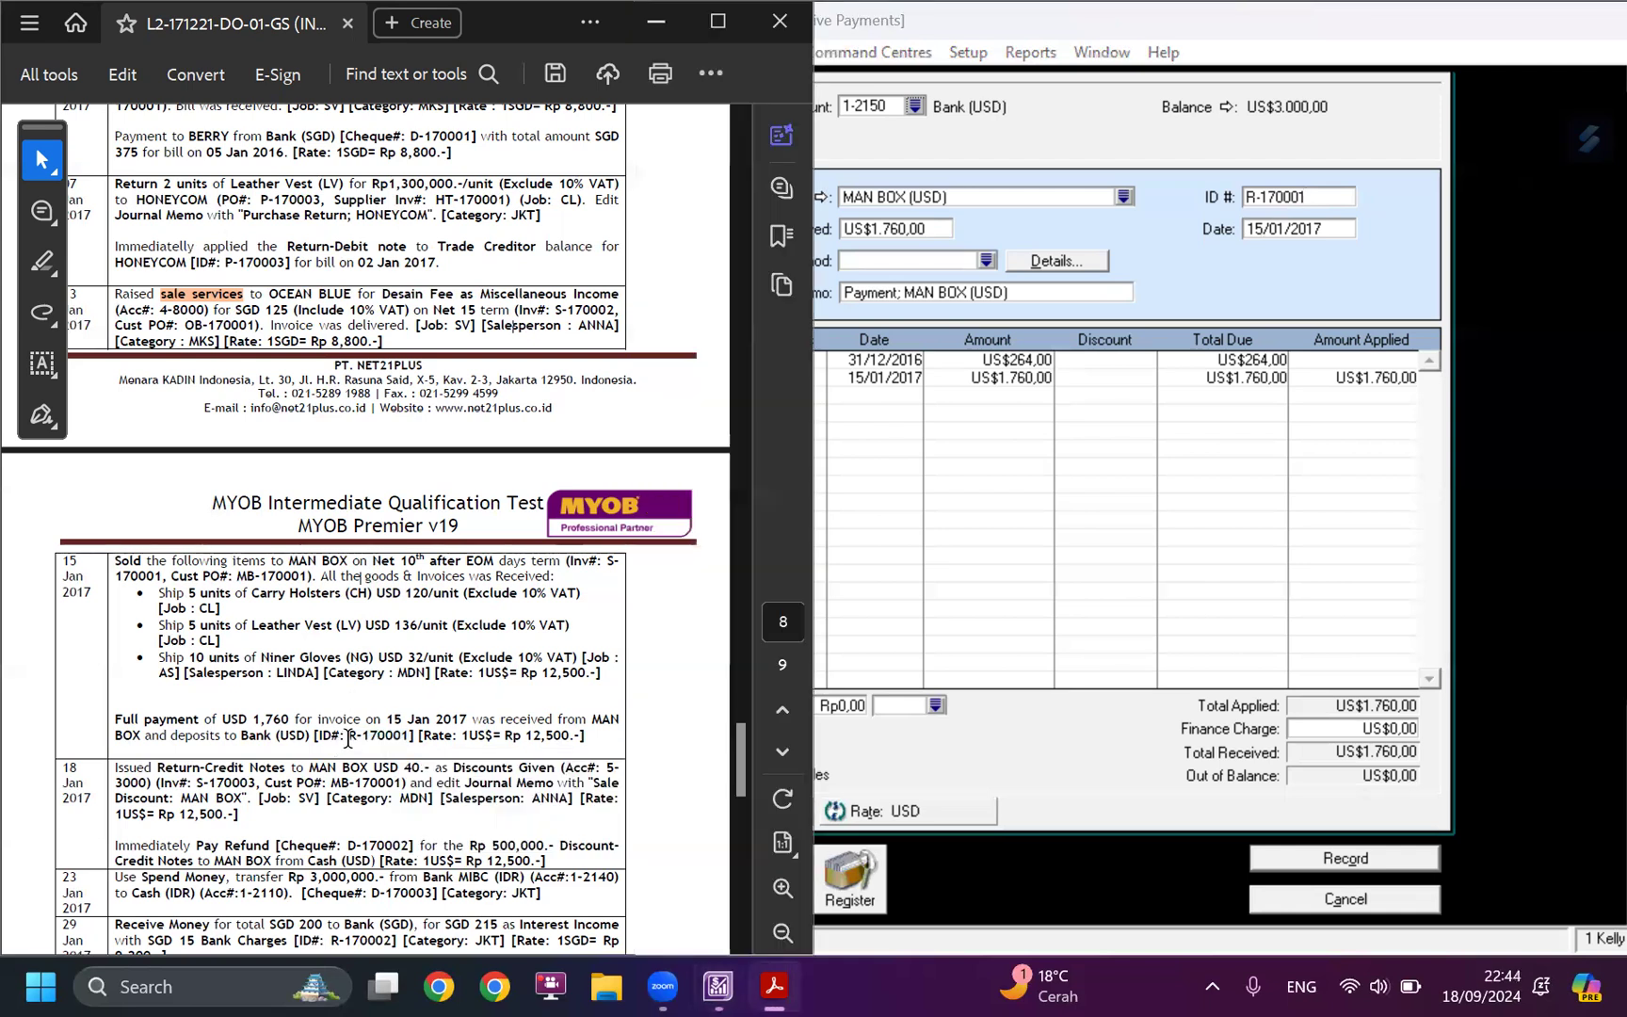
click(511, 651)
Accept the 12,500 USD exchange rate for the payment and record it.
click(907, 820)
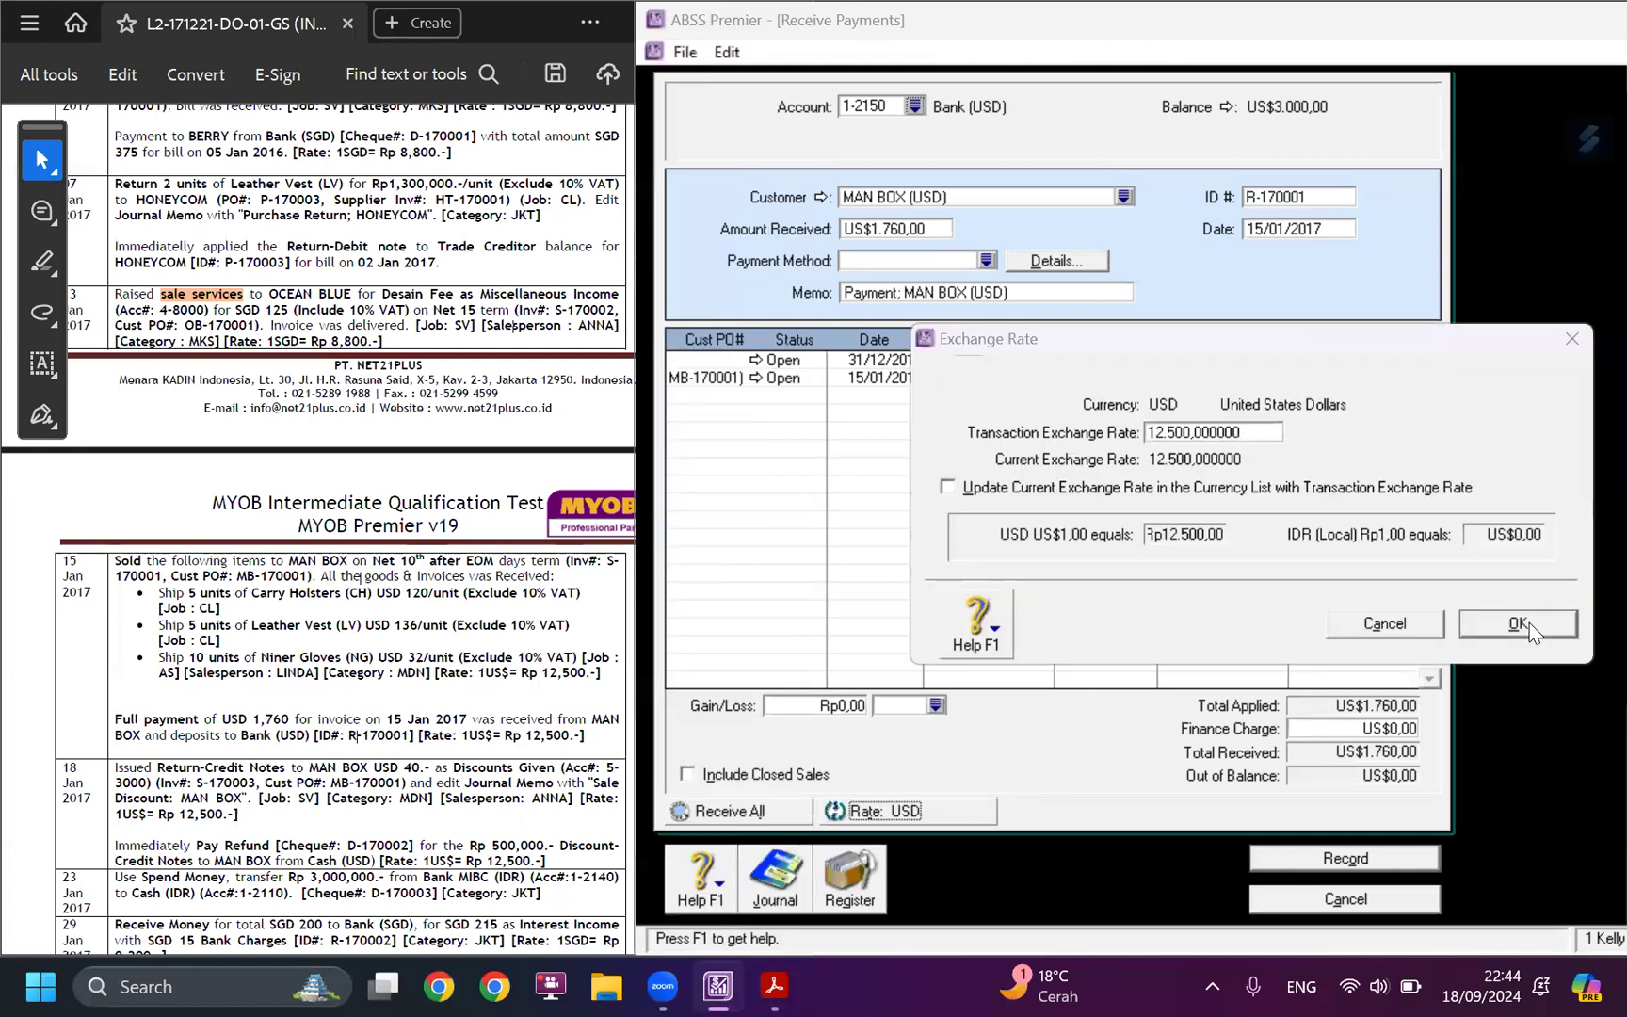
click(1526, 621)
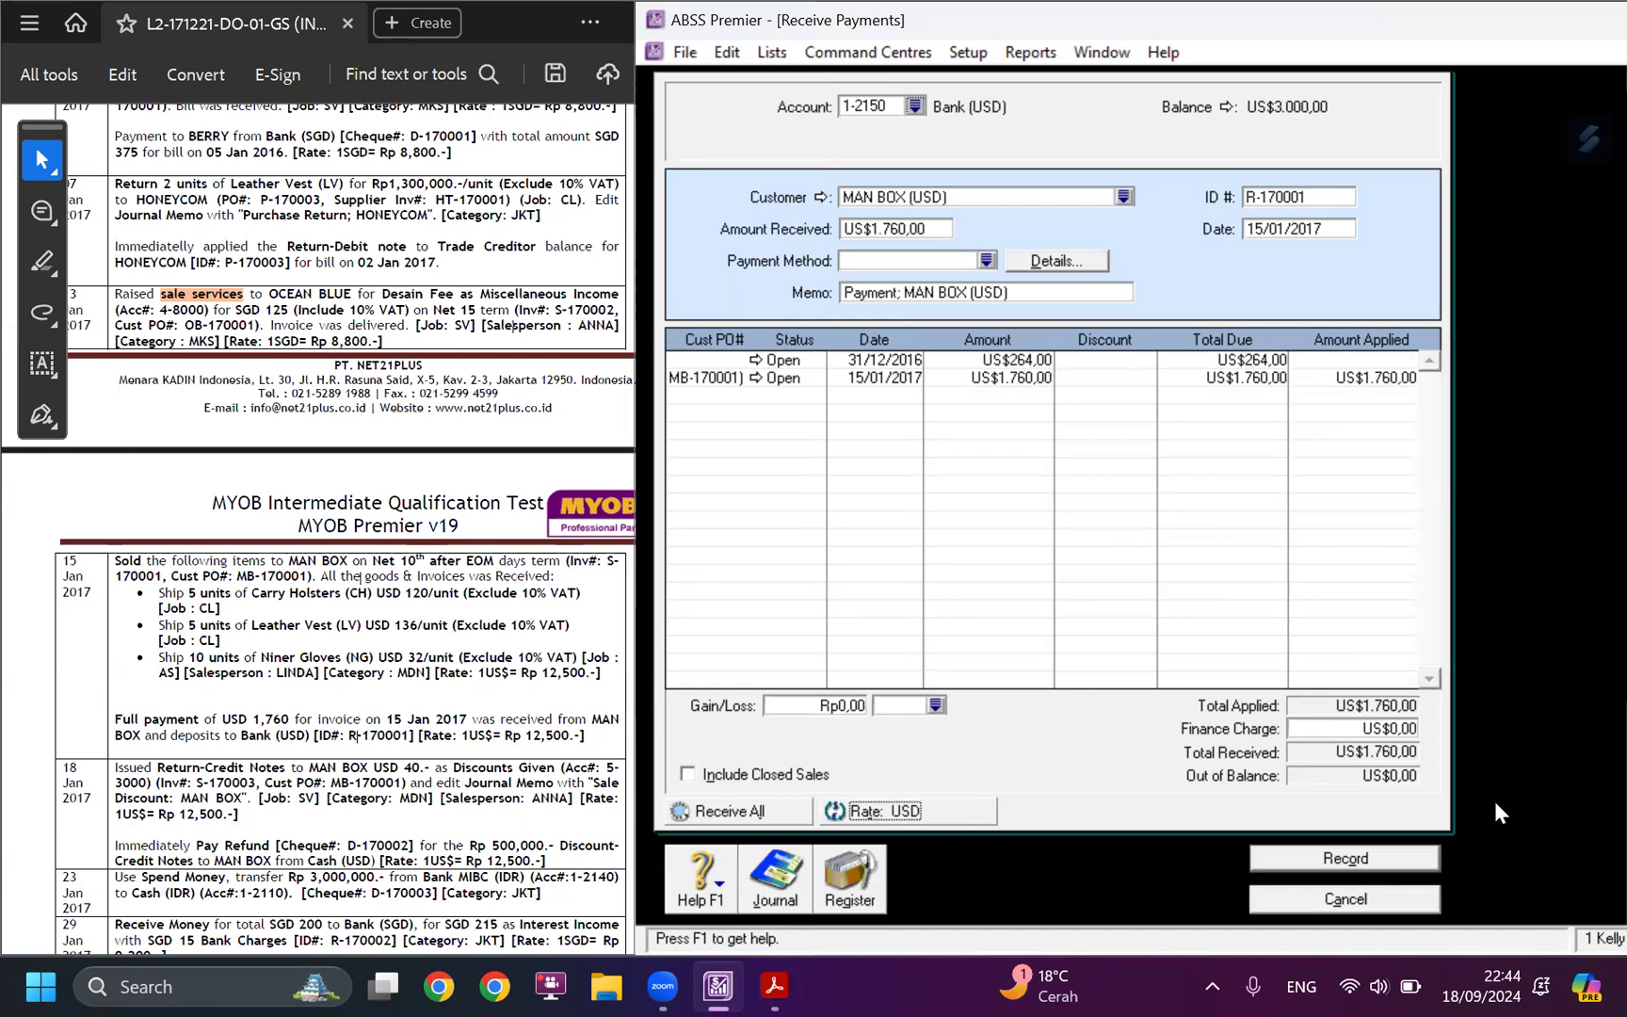
click(1355, 858)
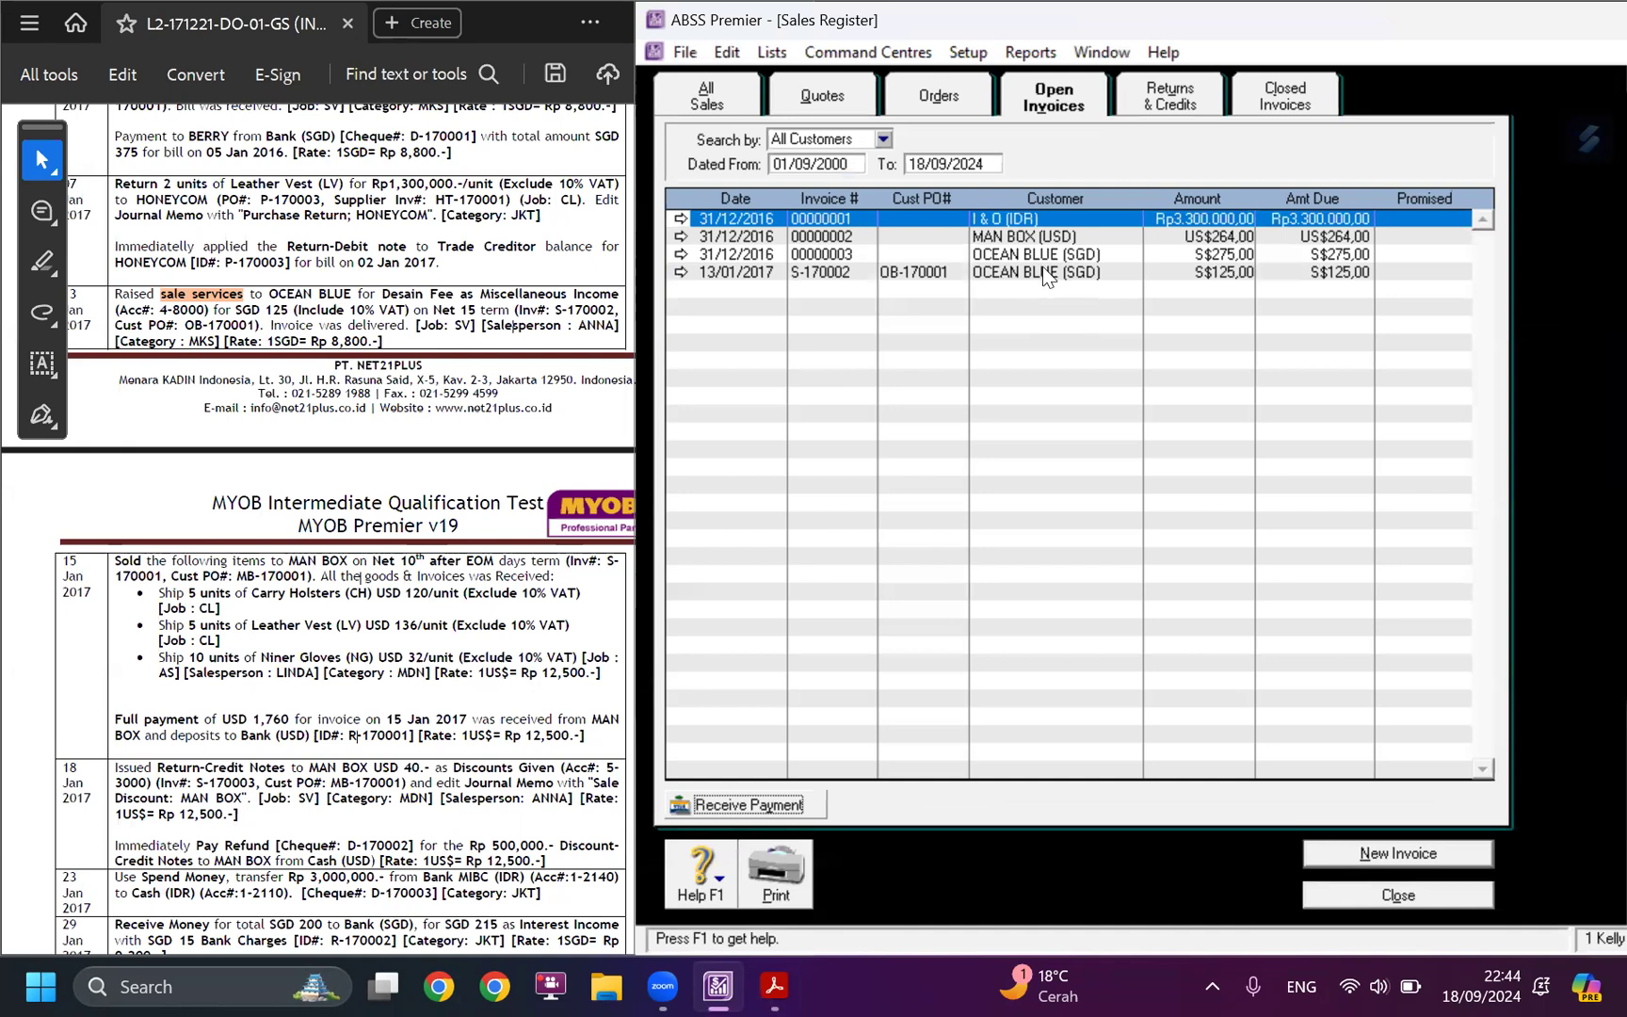
Check the closed invoices for S-170001 and read the case study's 18 January instructions for the MAN BOX return-credit note.
click(1305, 101)
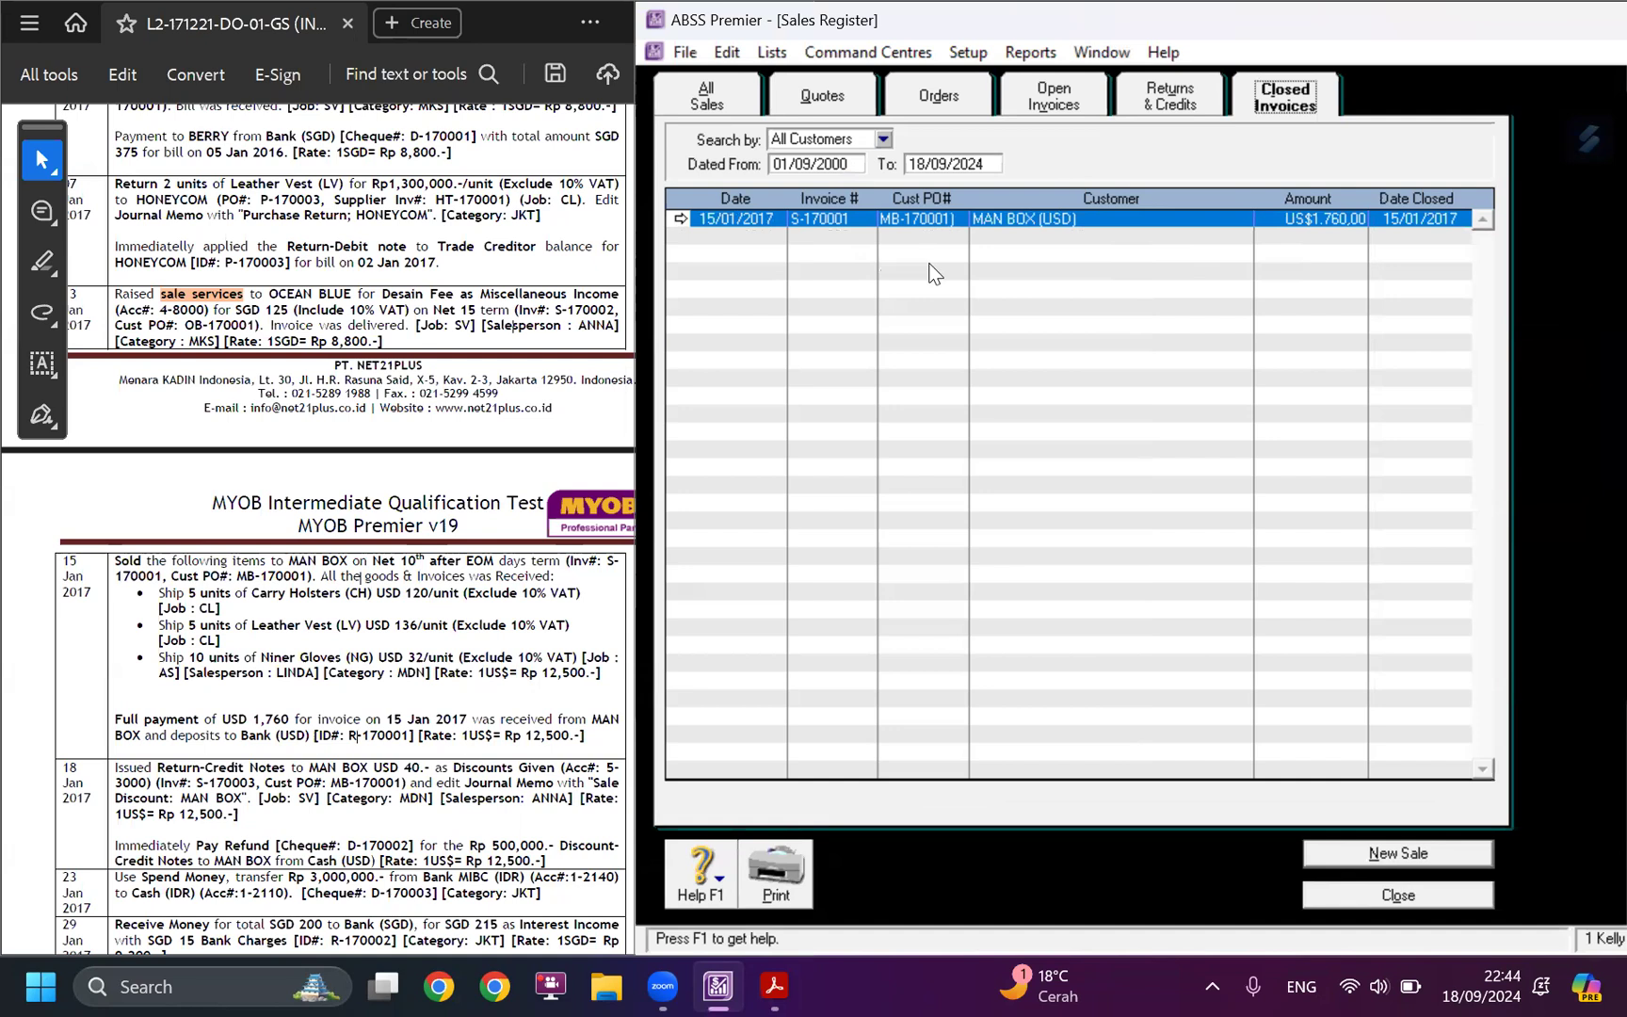
scroll(353, 643, down, 3)
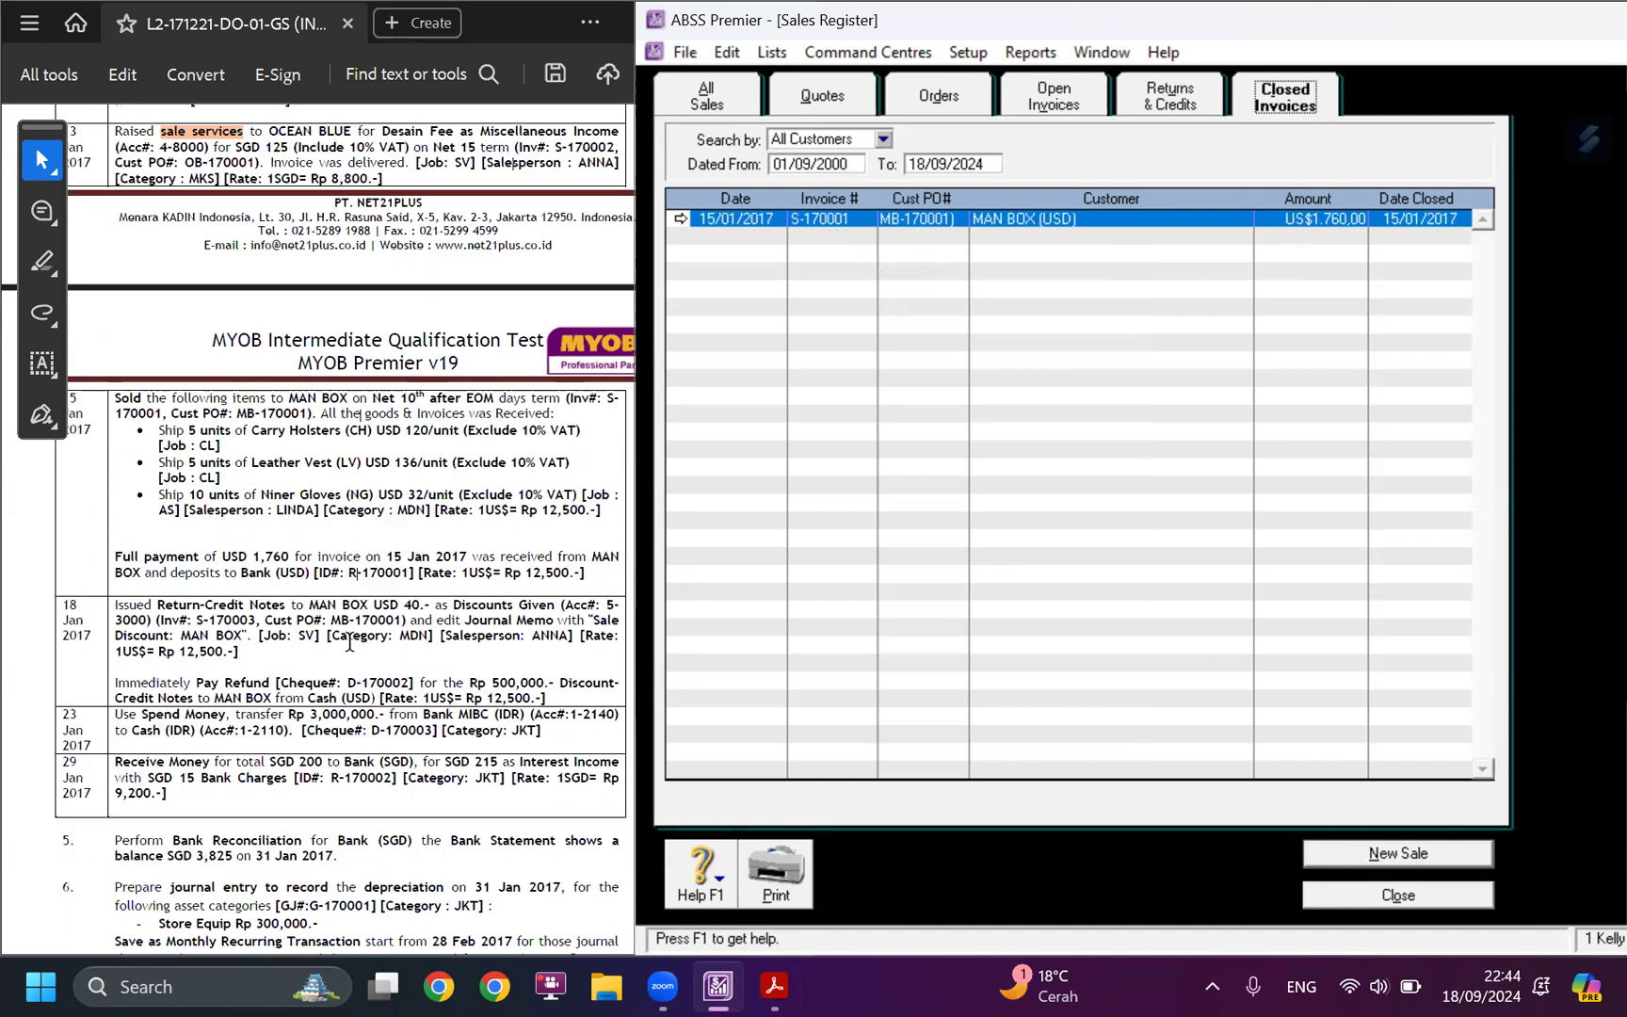
click(1398, 854)
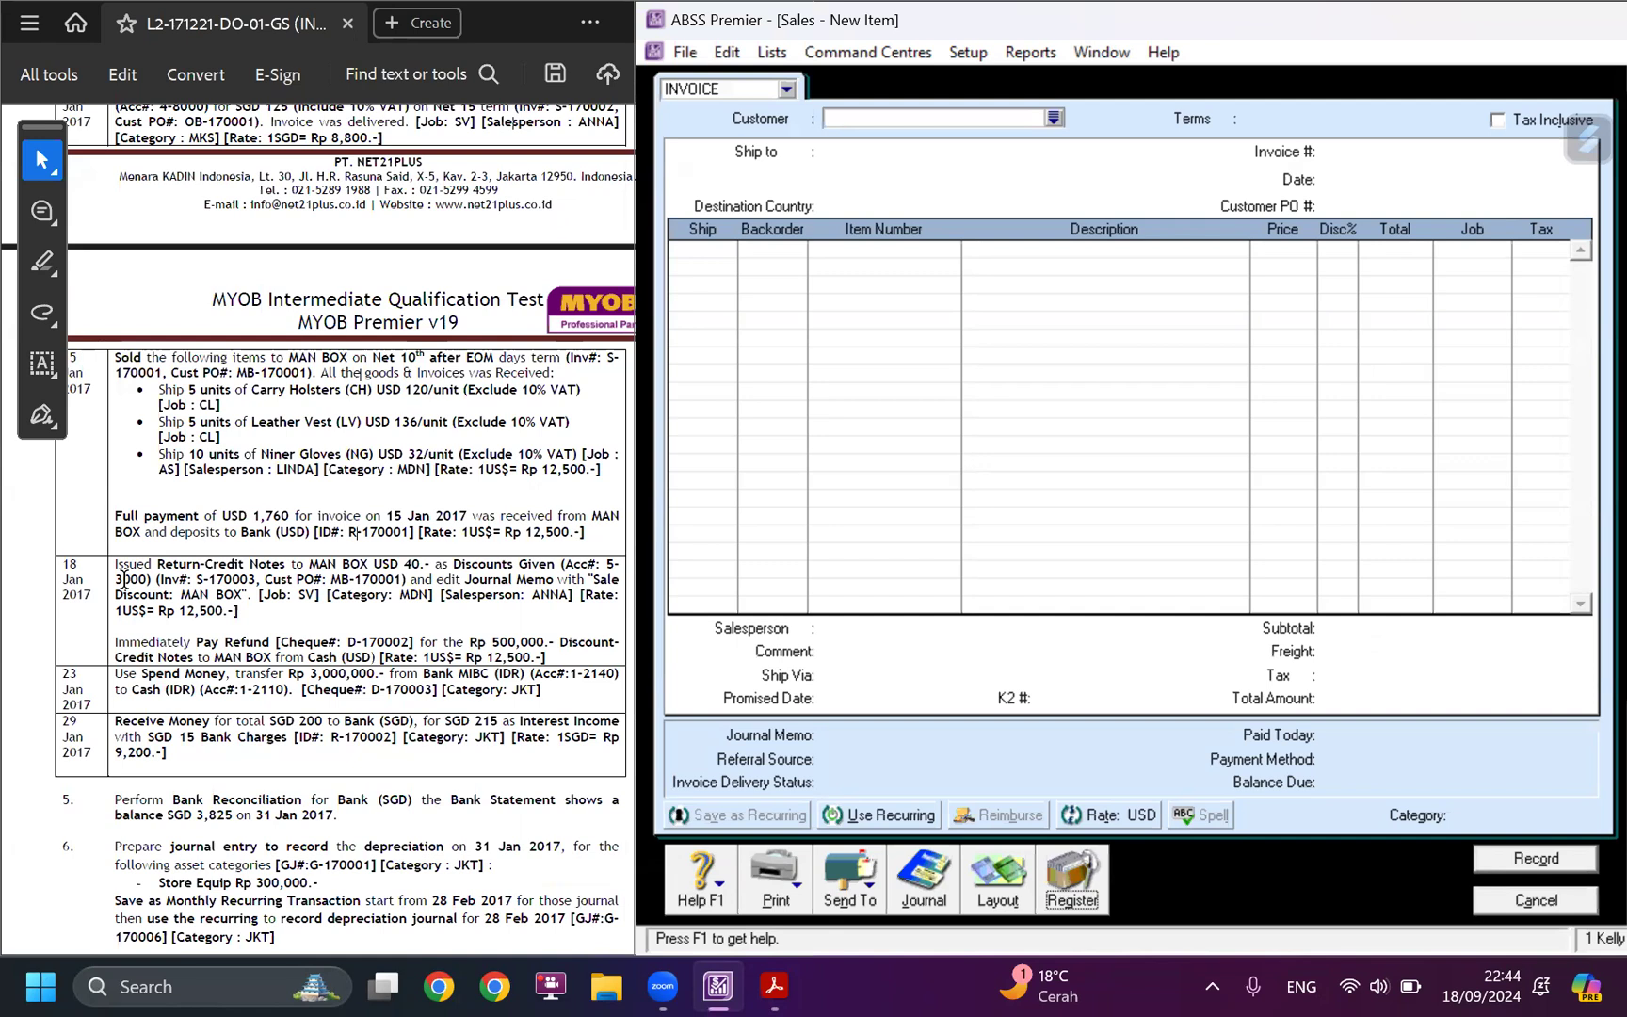
click(1071, 885)
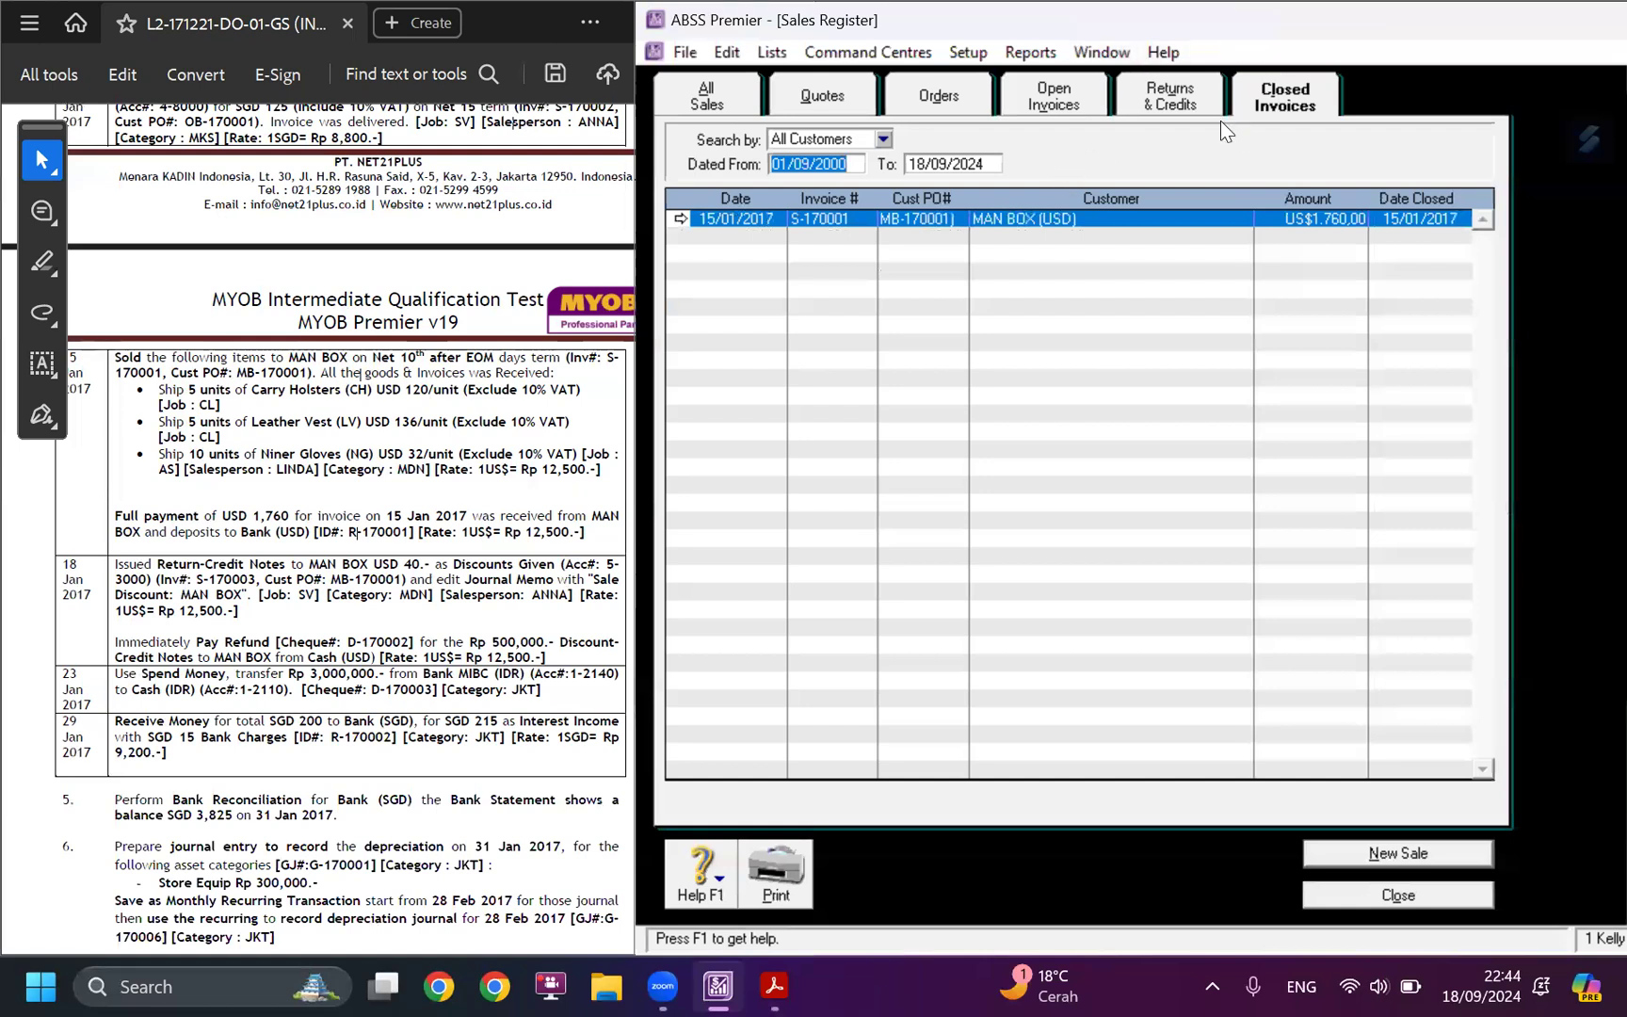
drag(114, 357, 286, 389)
drag(118, 518, 199, 520)
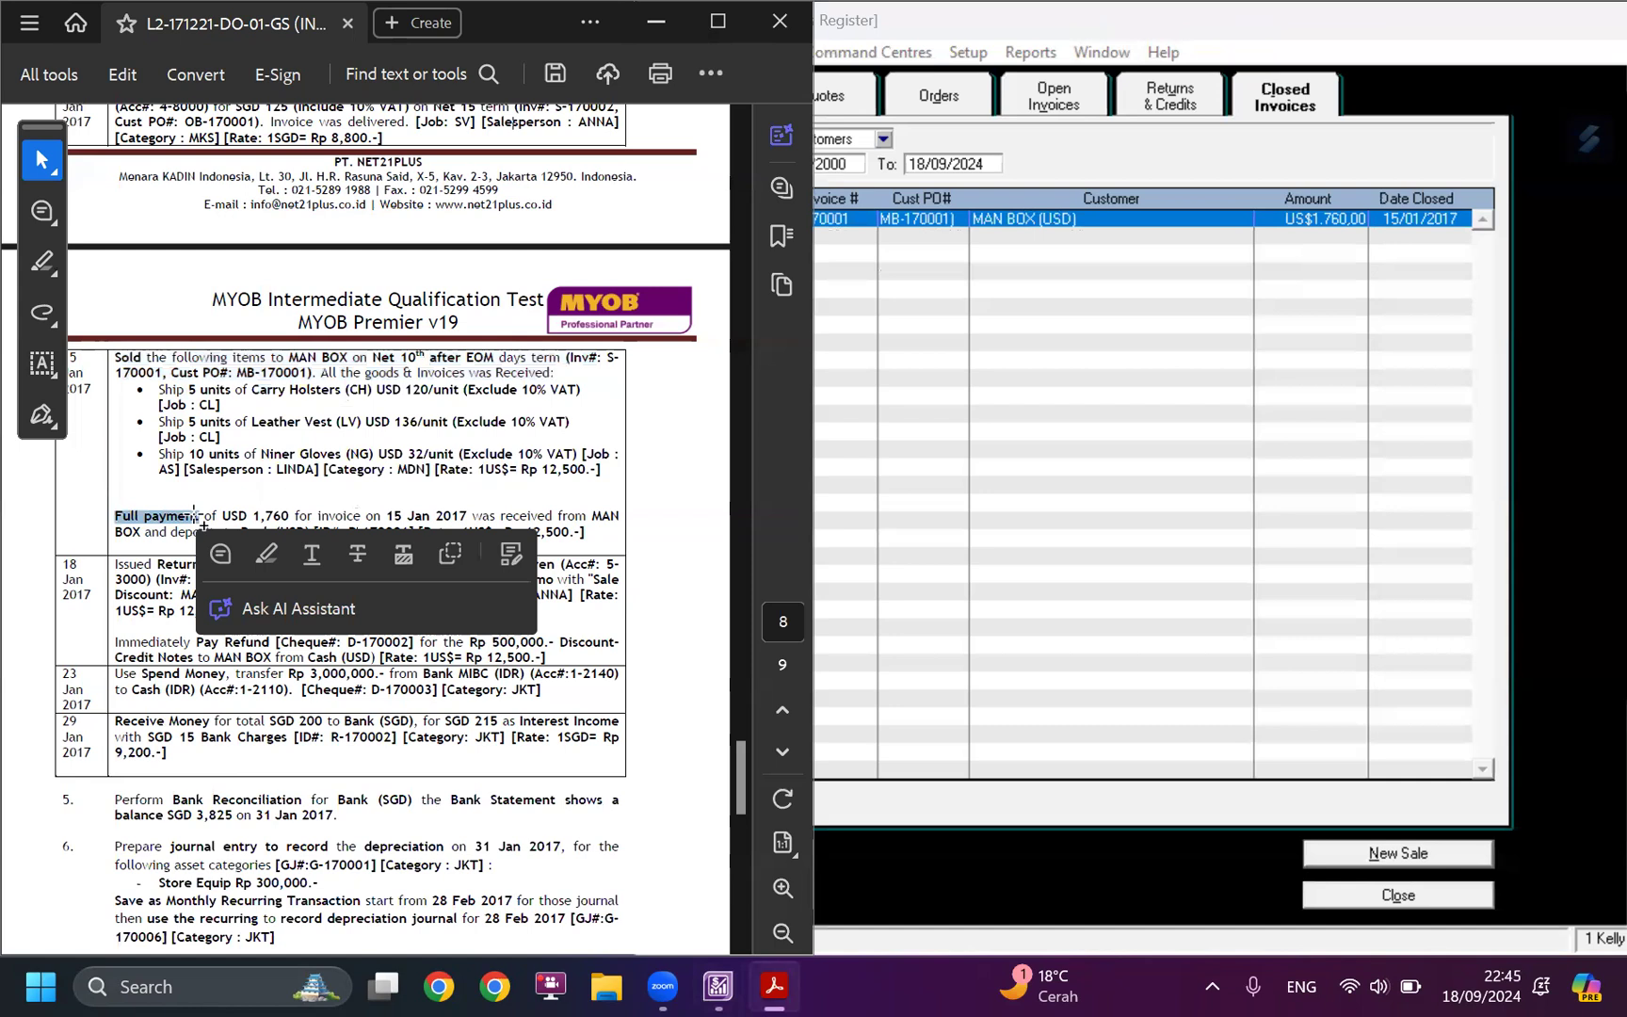
click(146, 578)
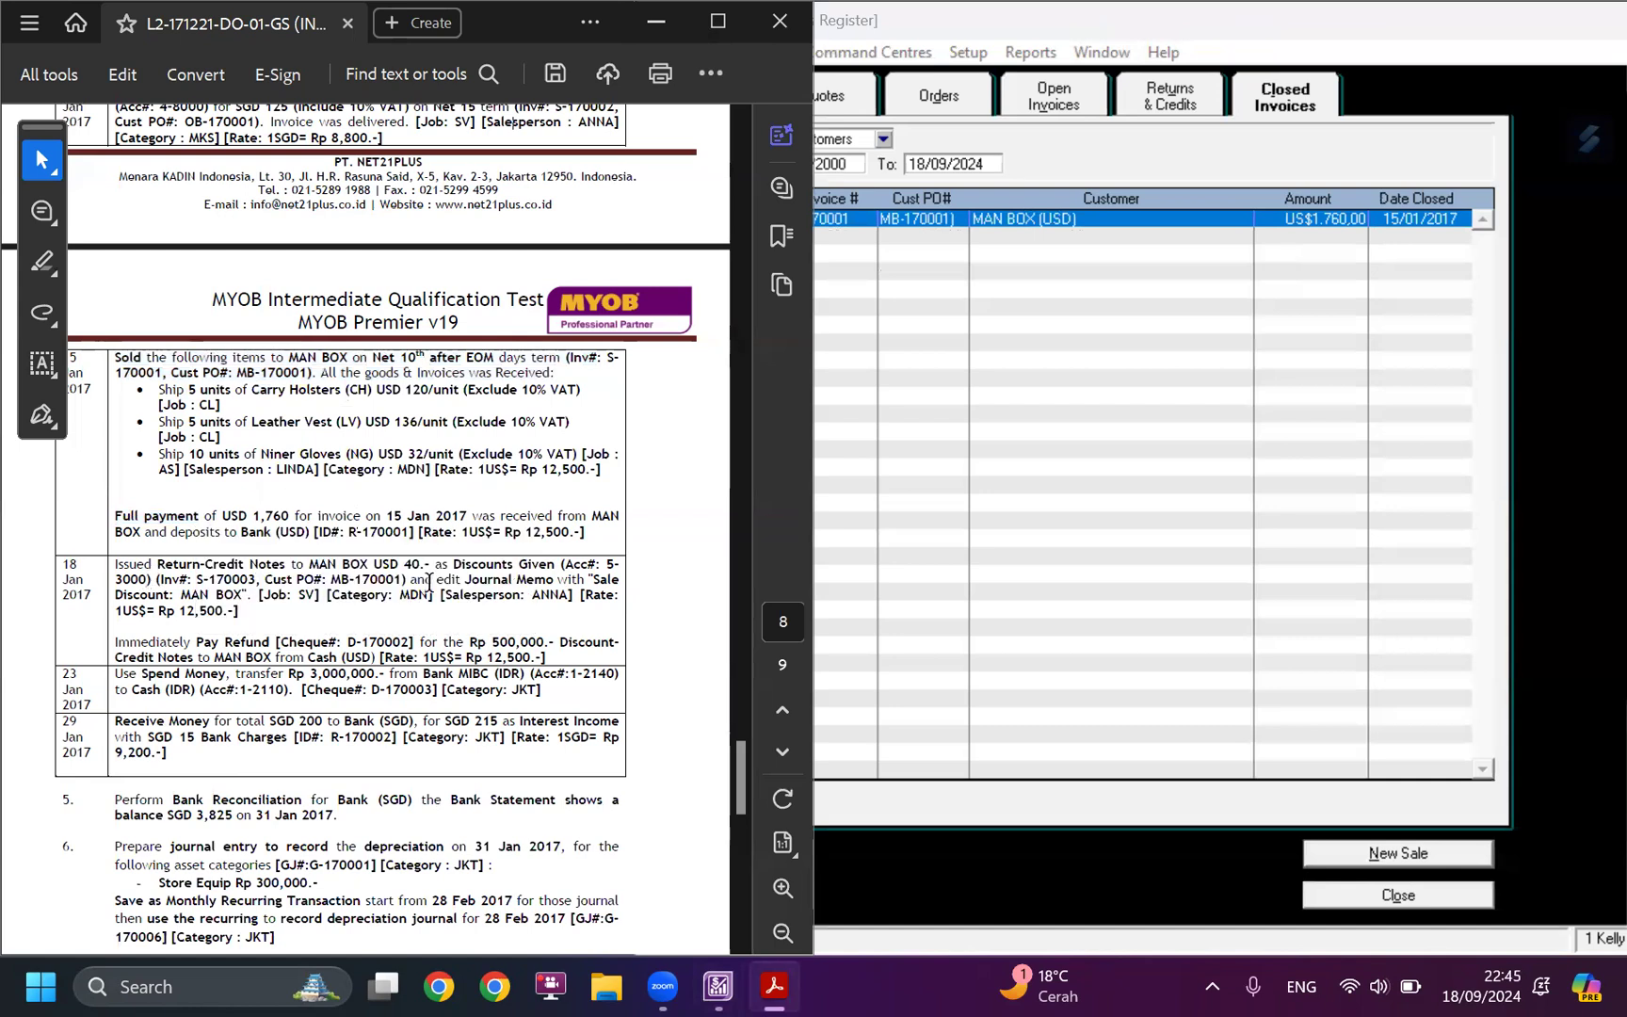
drag(453, 565, 555, 566)
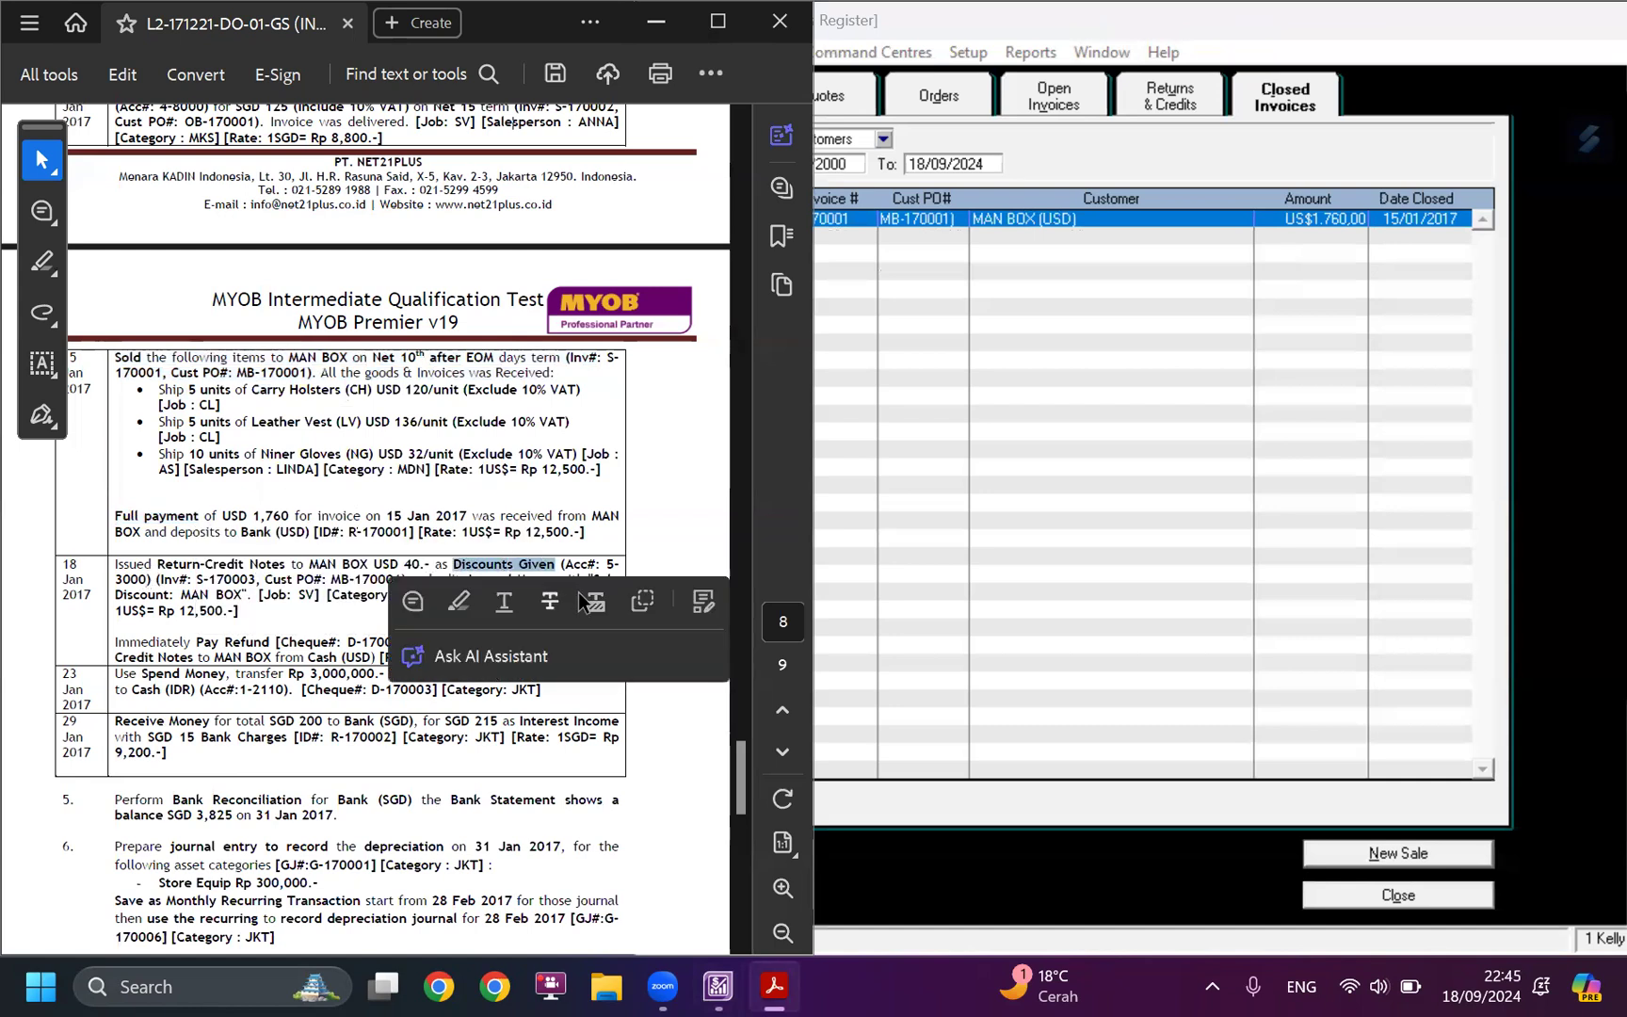
click(315, 612)
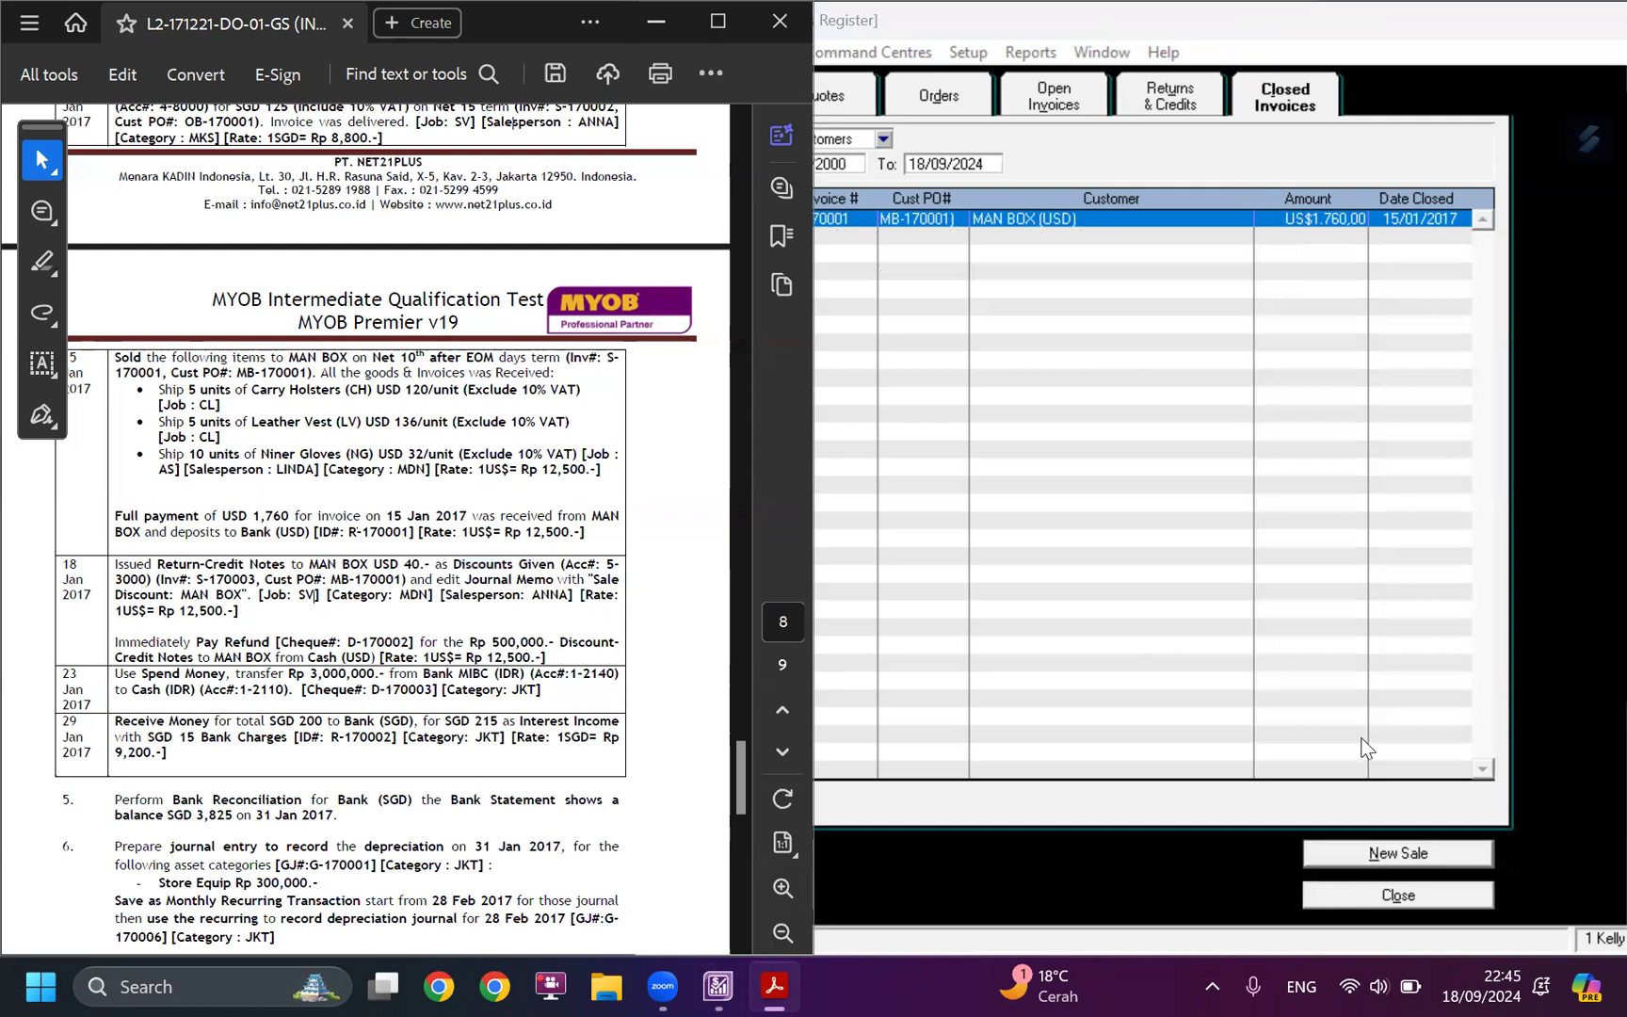
click(1379, 895)
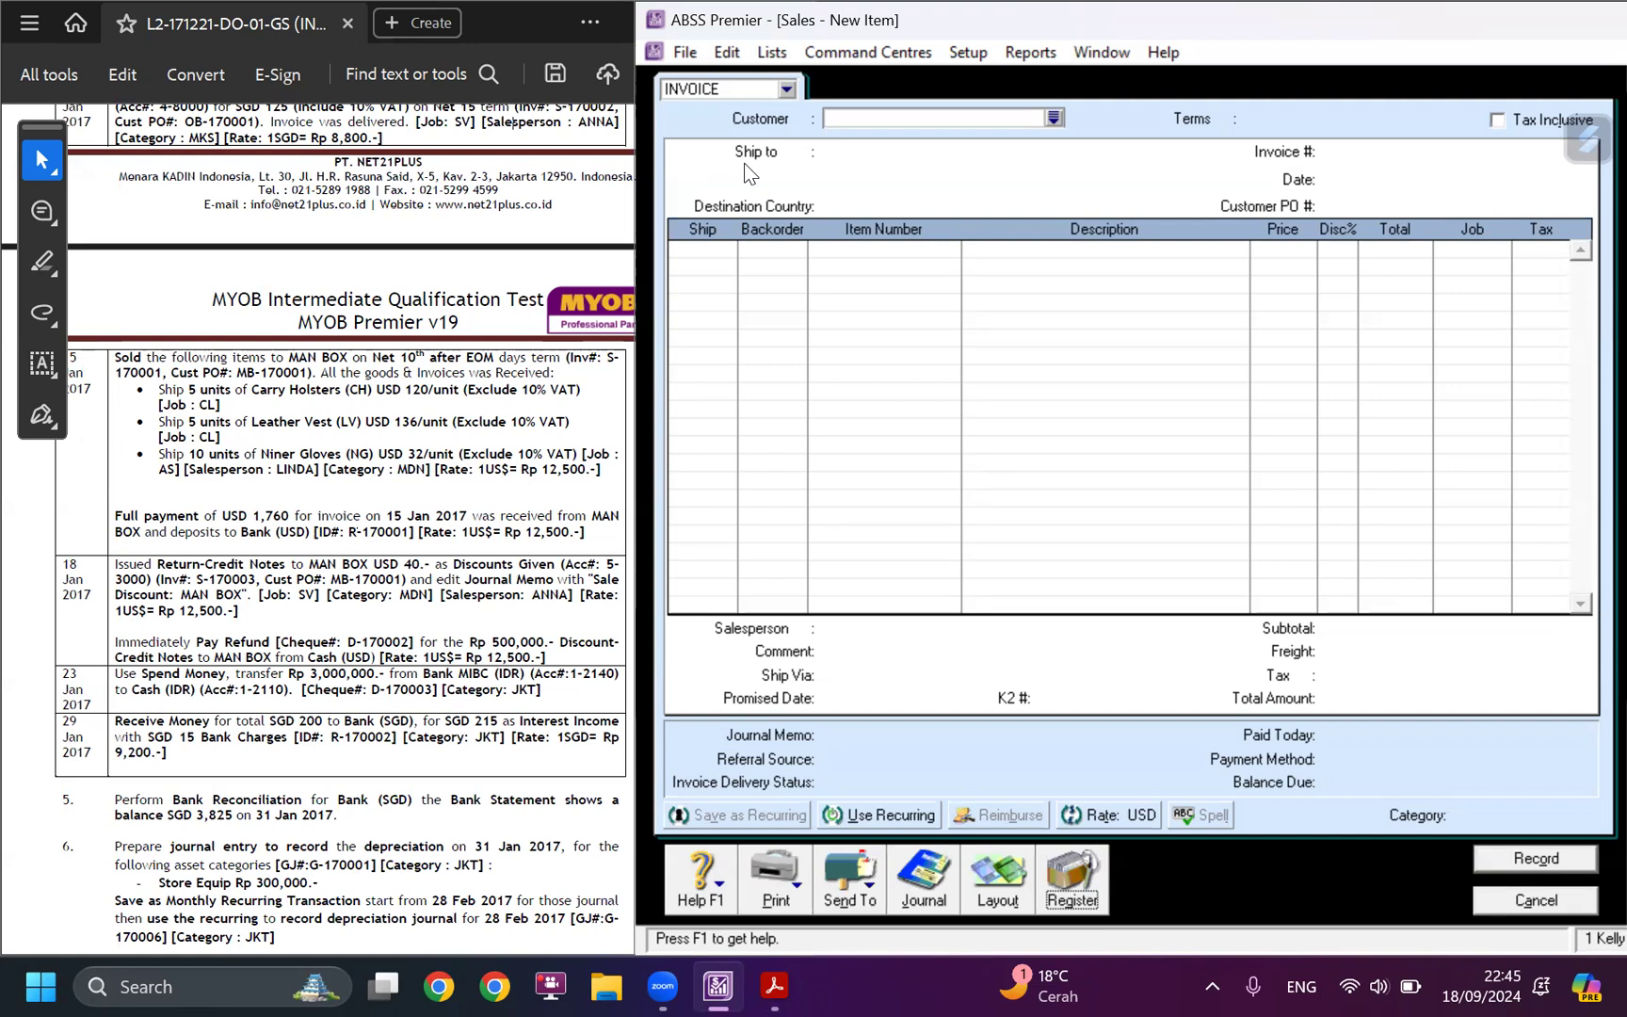
click(266, 571)
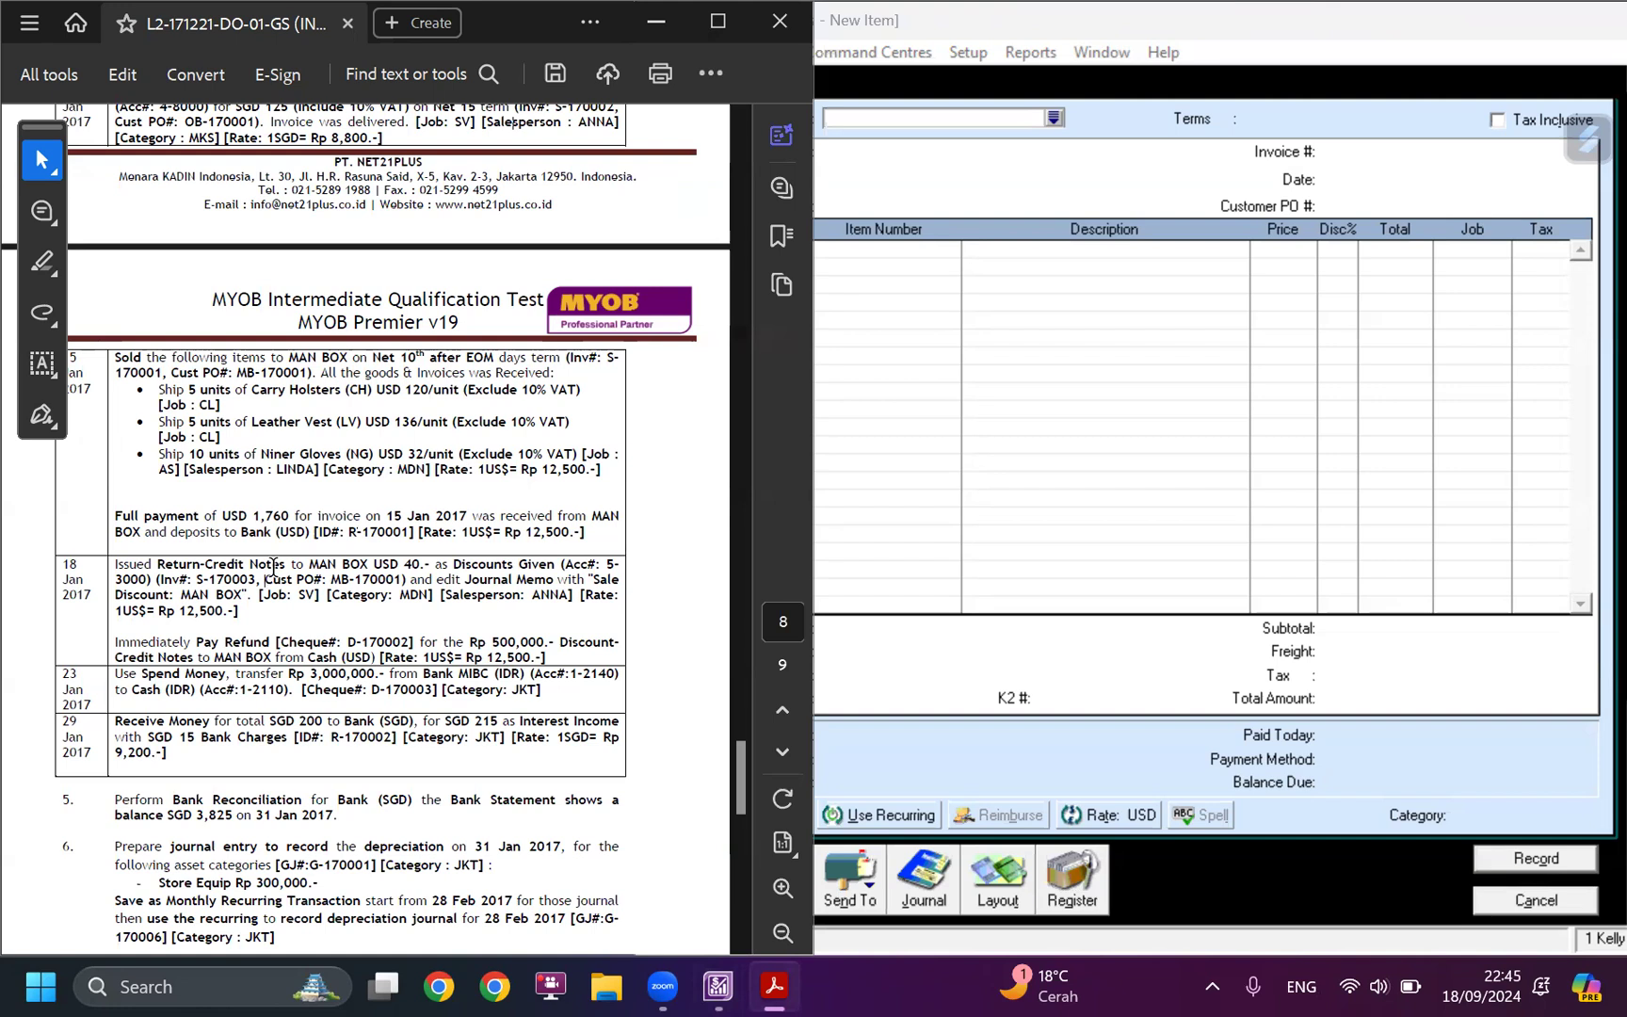
click(1458, 845)
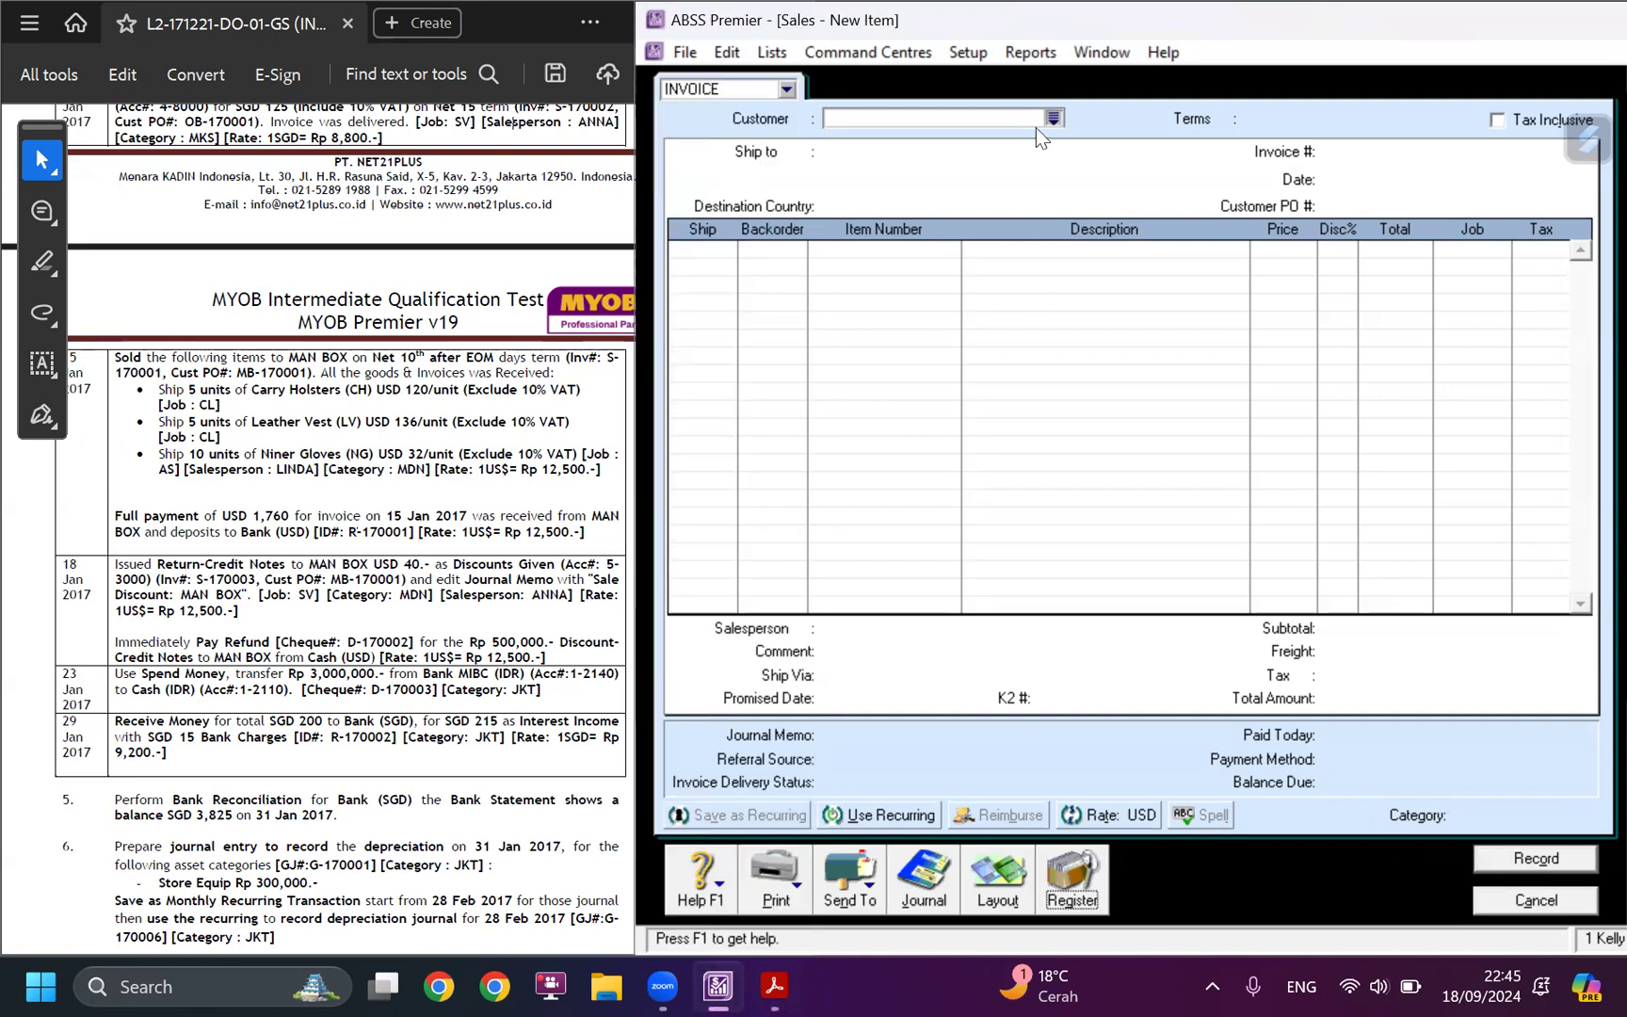
click(1036, 127)
click(1455, 697)
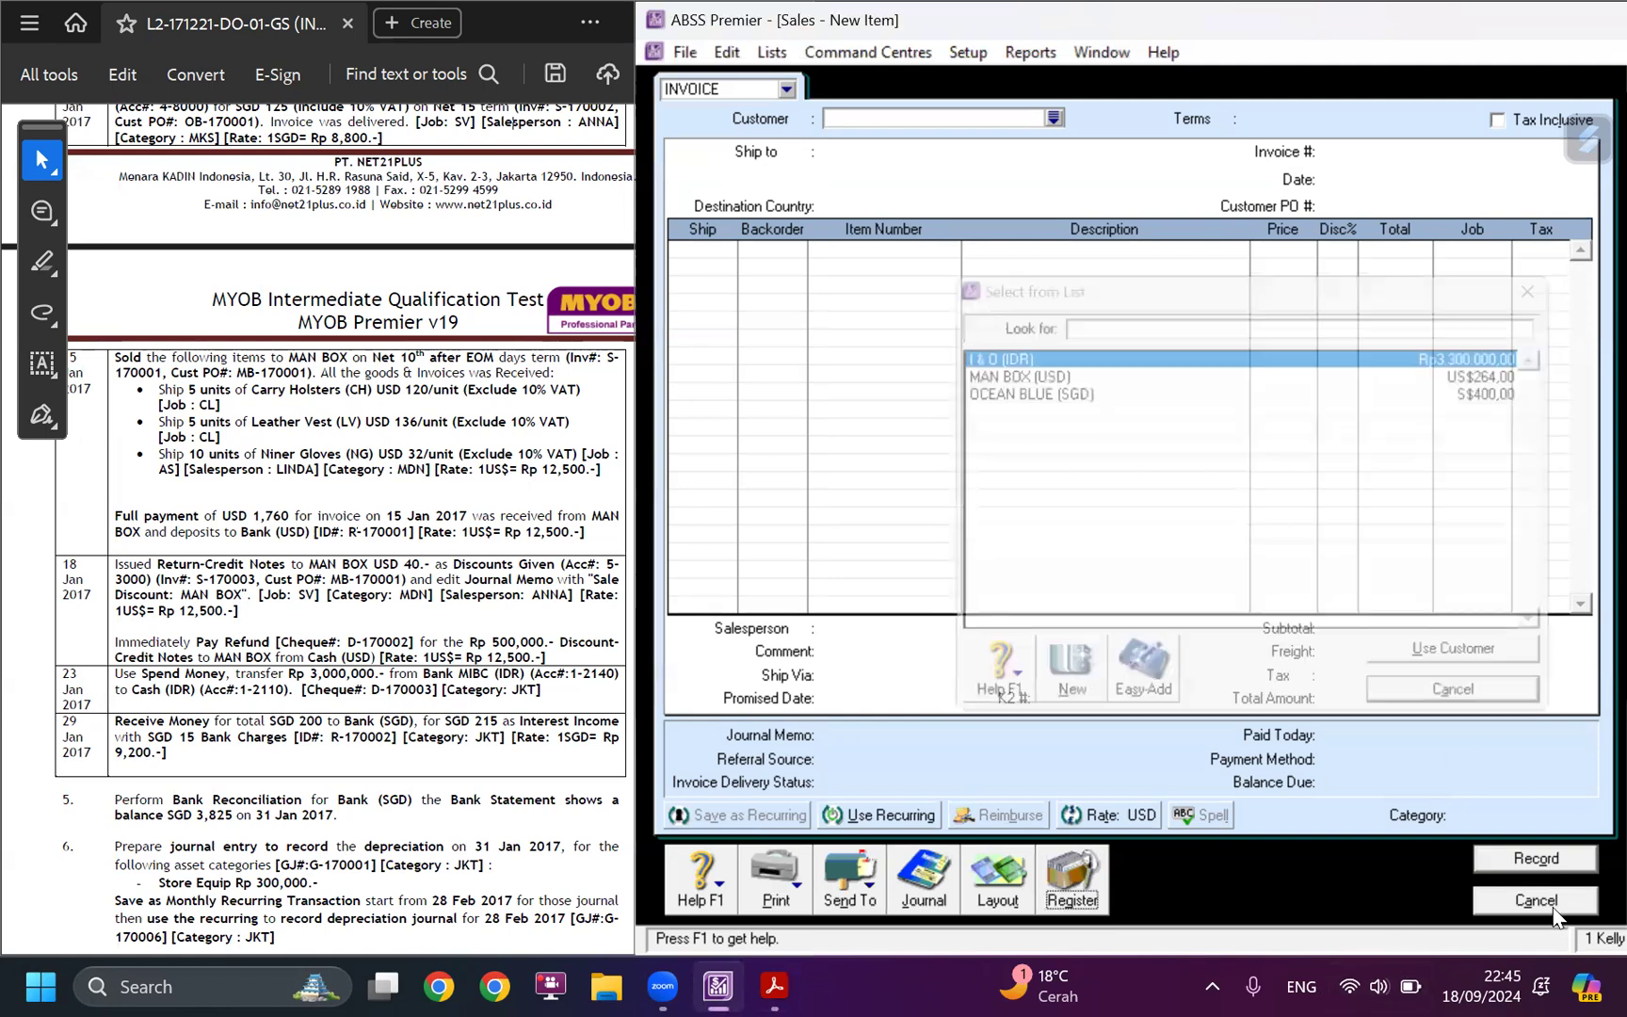
click(1536, 900)
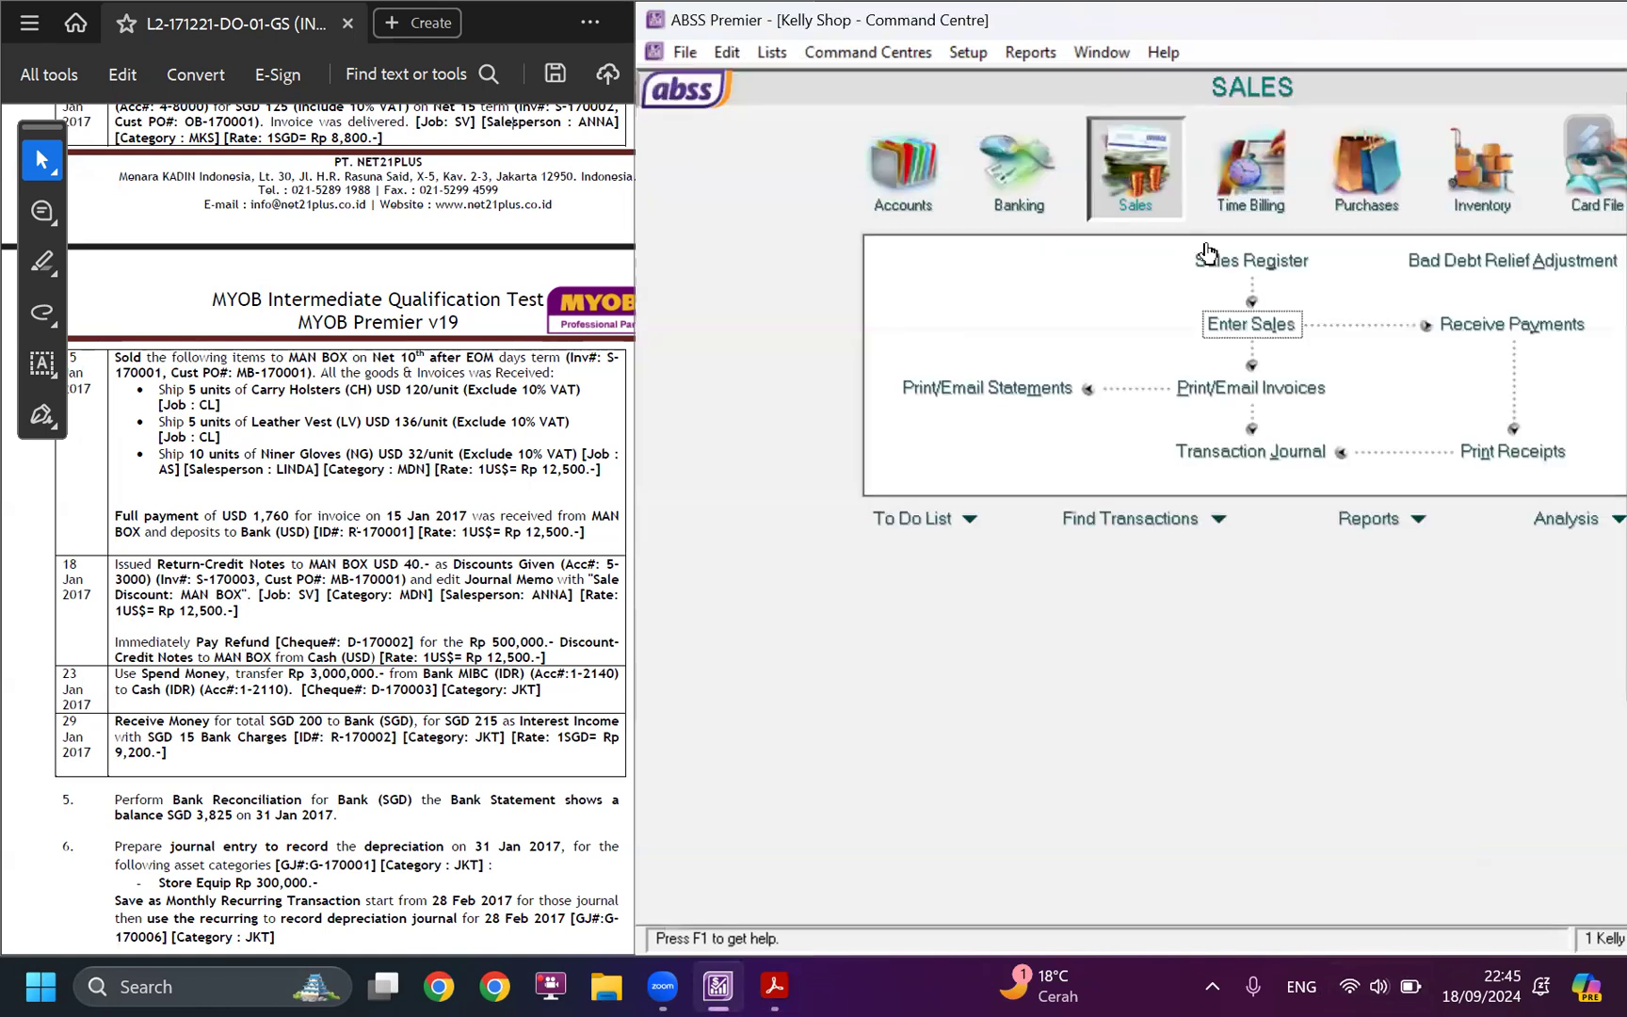
Start a new sale for customer MAN BOX (USD) and switch it to the Service layout.
click(1265, 324)
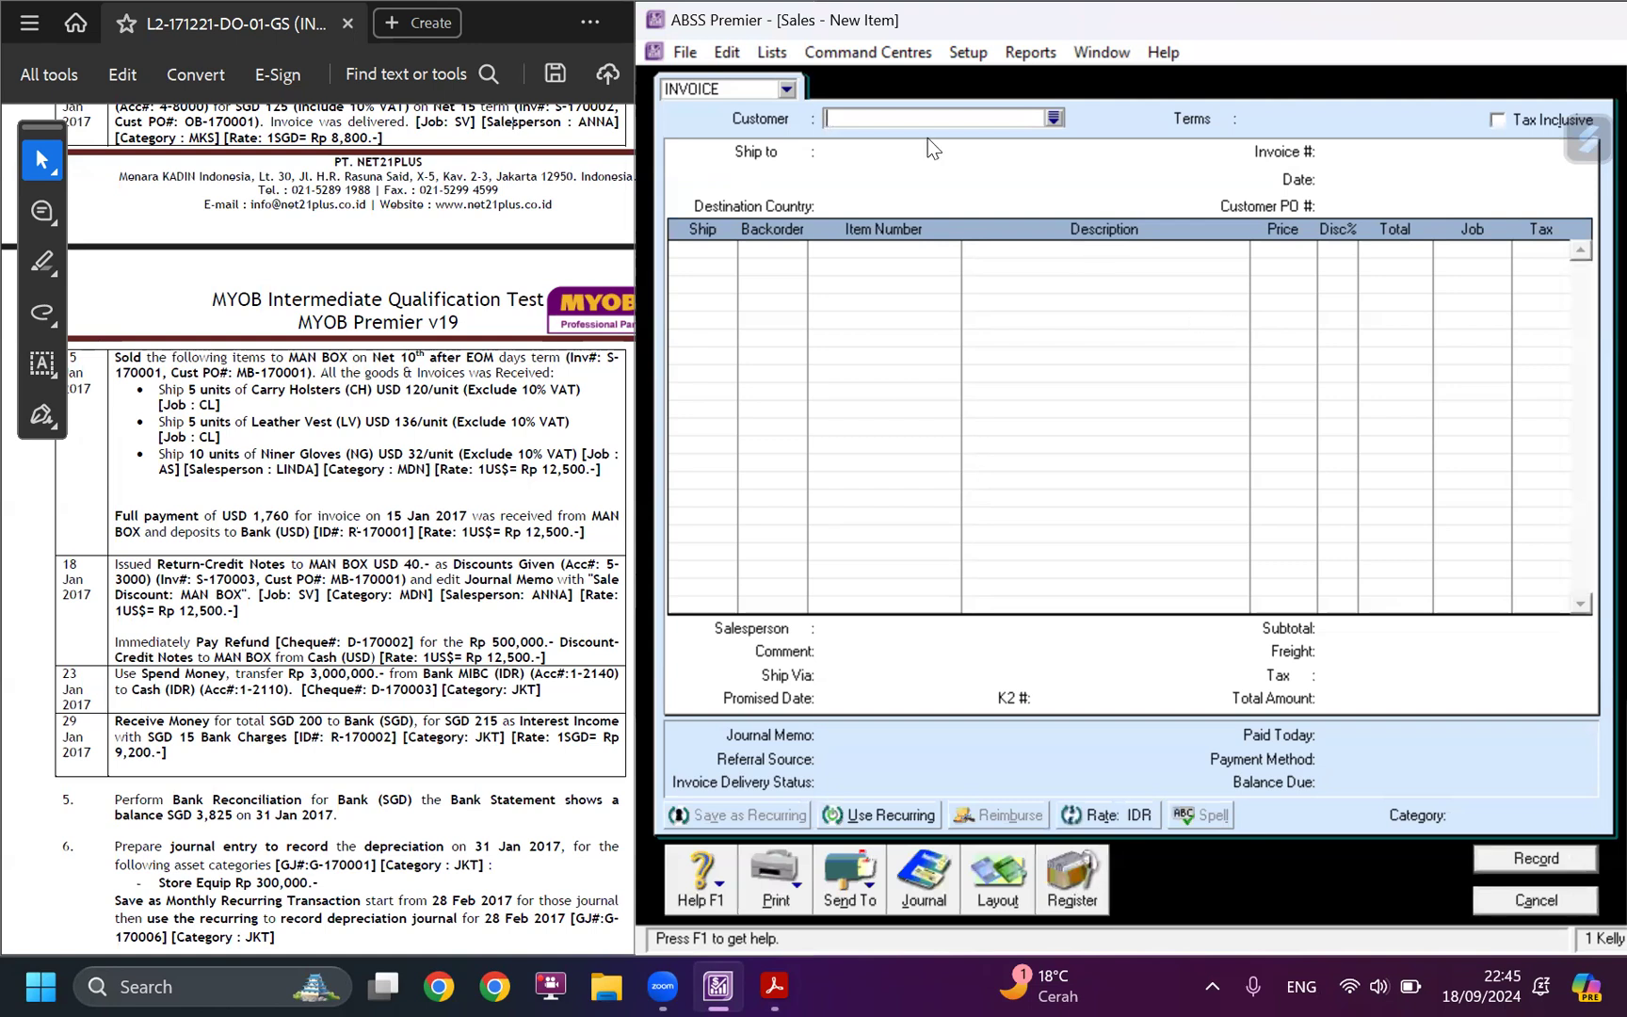
key(Tab)
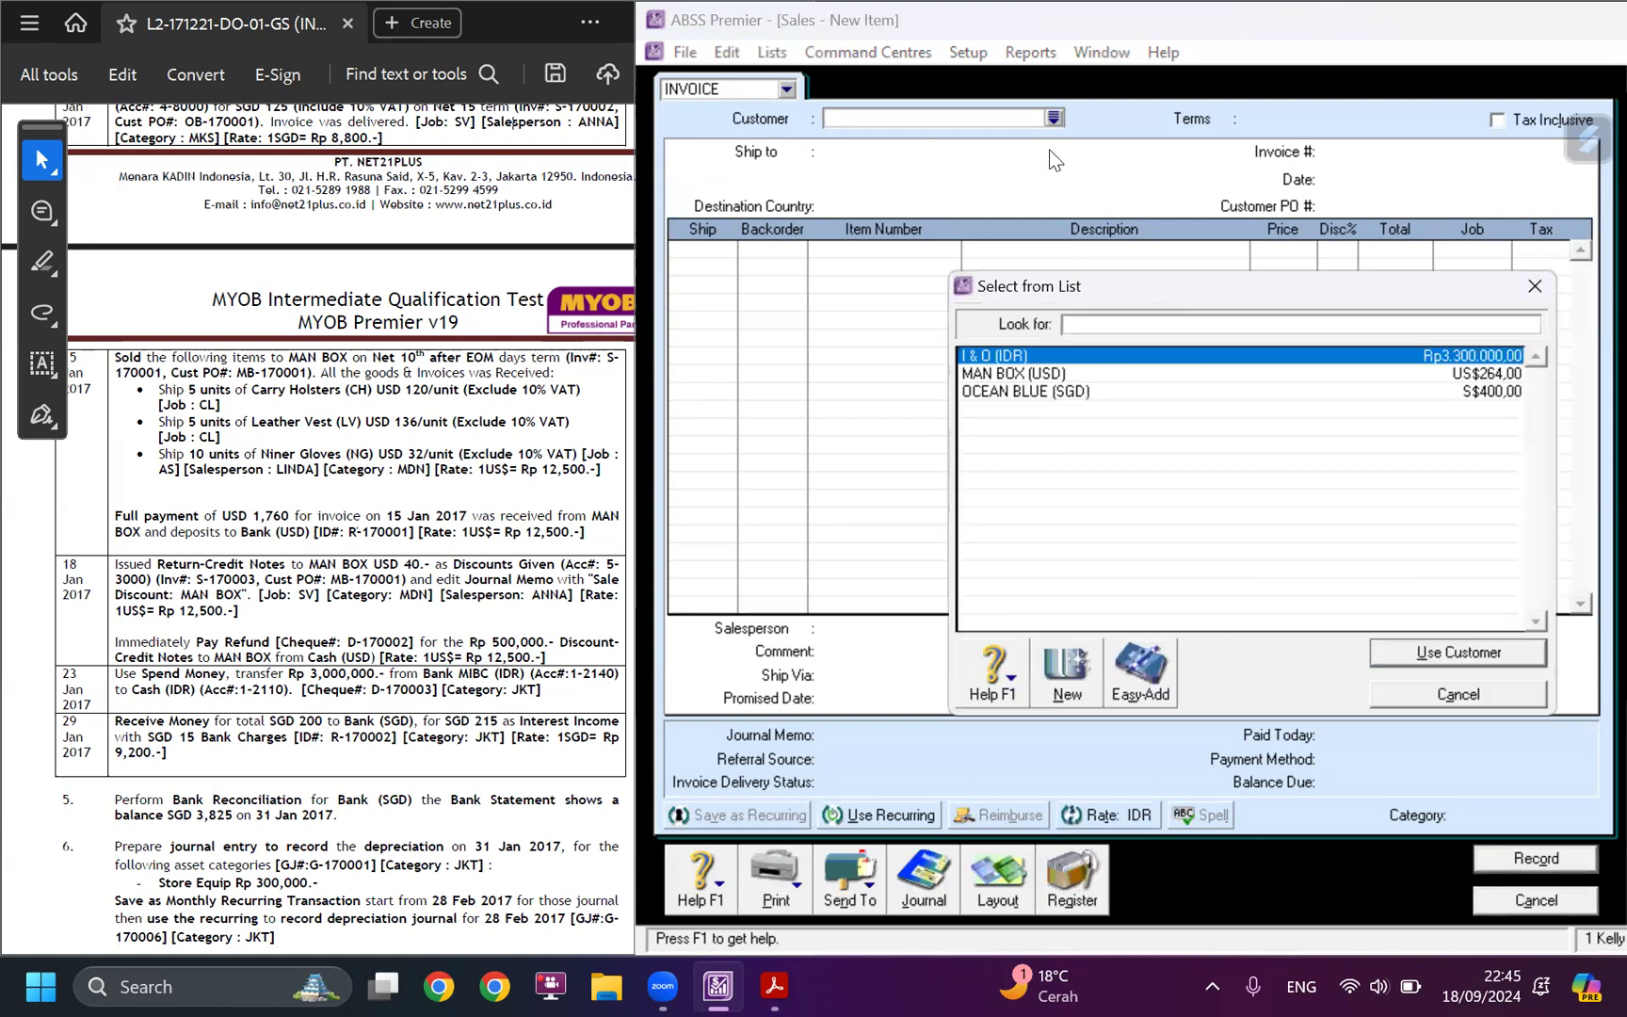
click(1037, 374)
click(1443, 655)
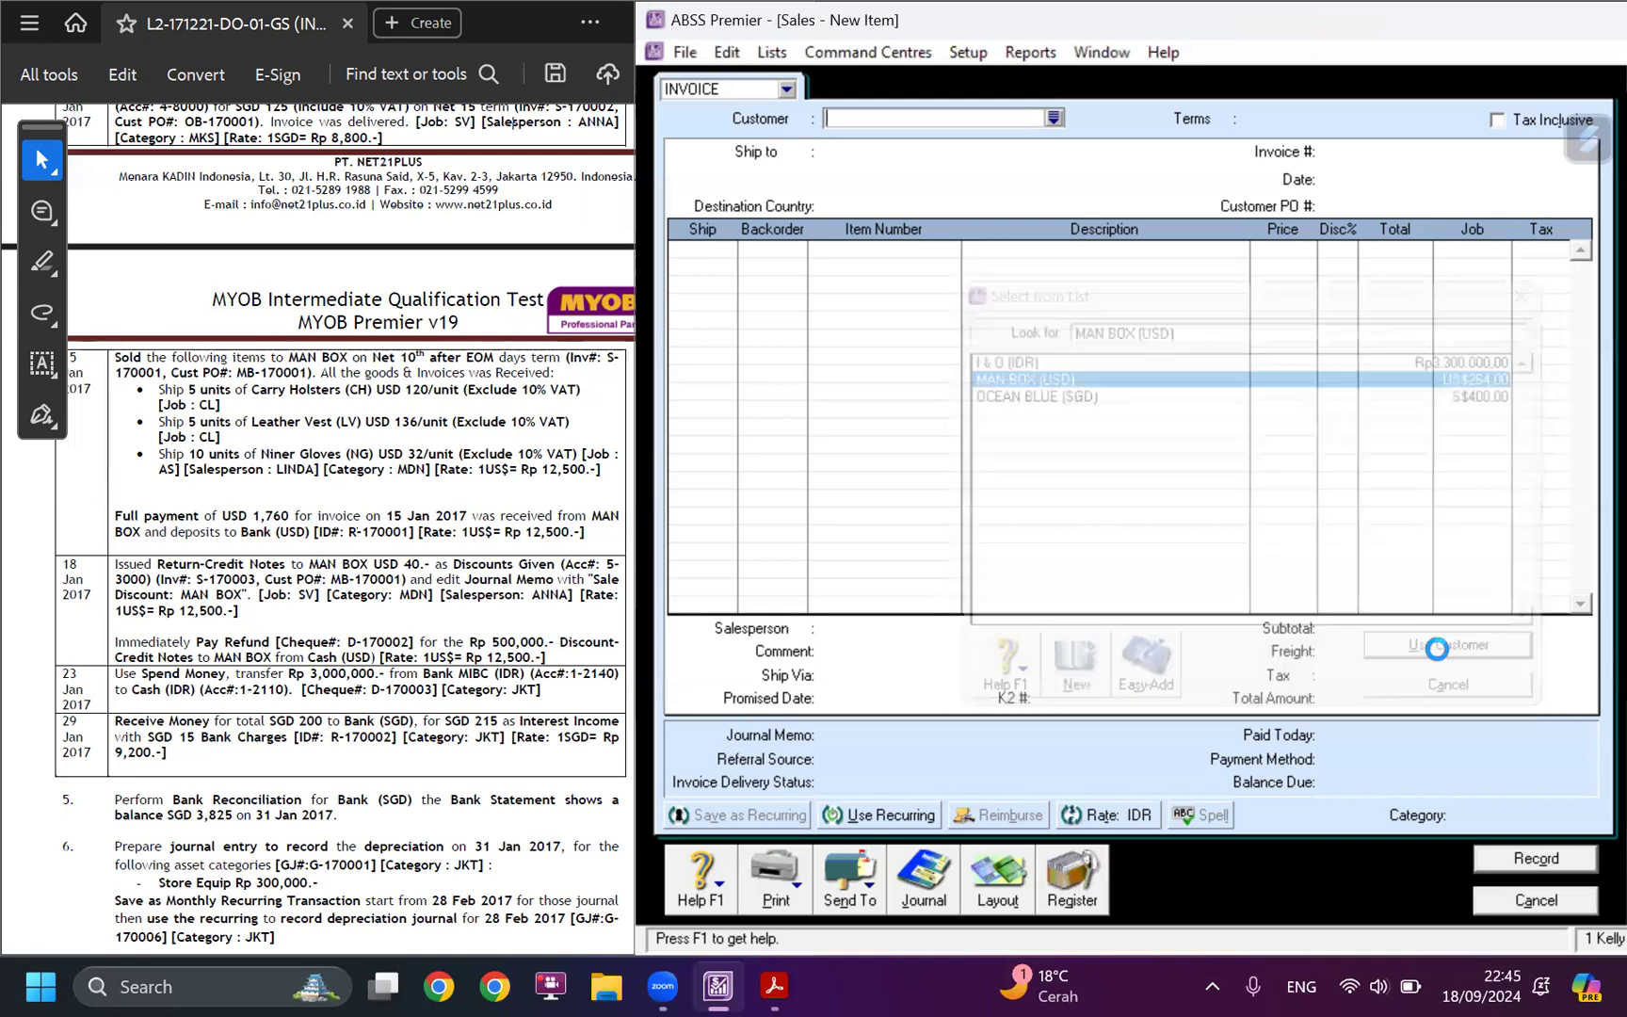
click(1000, 893)
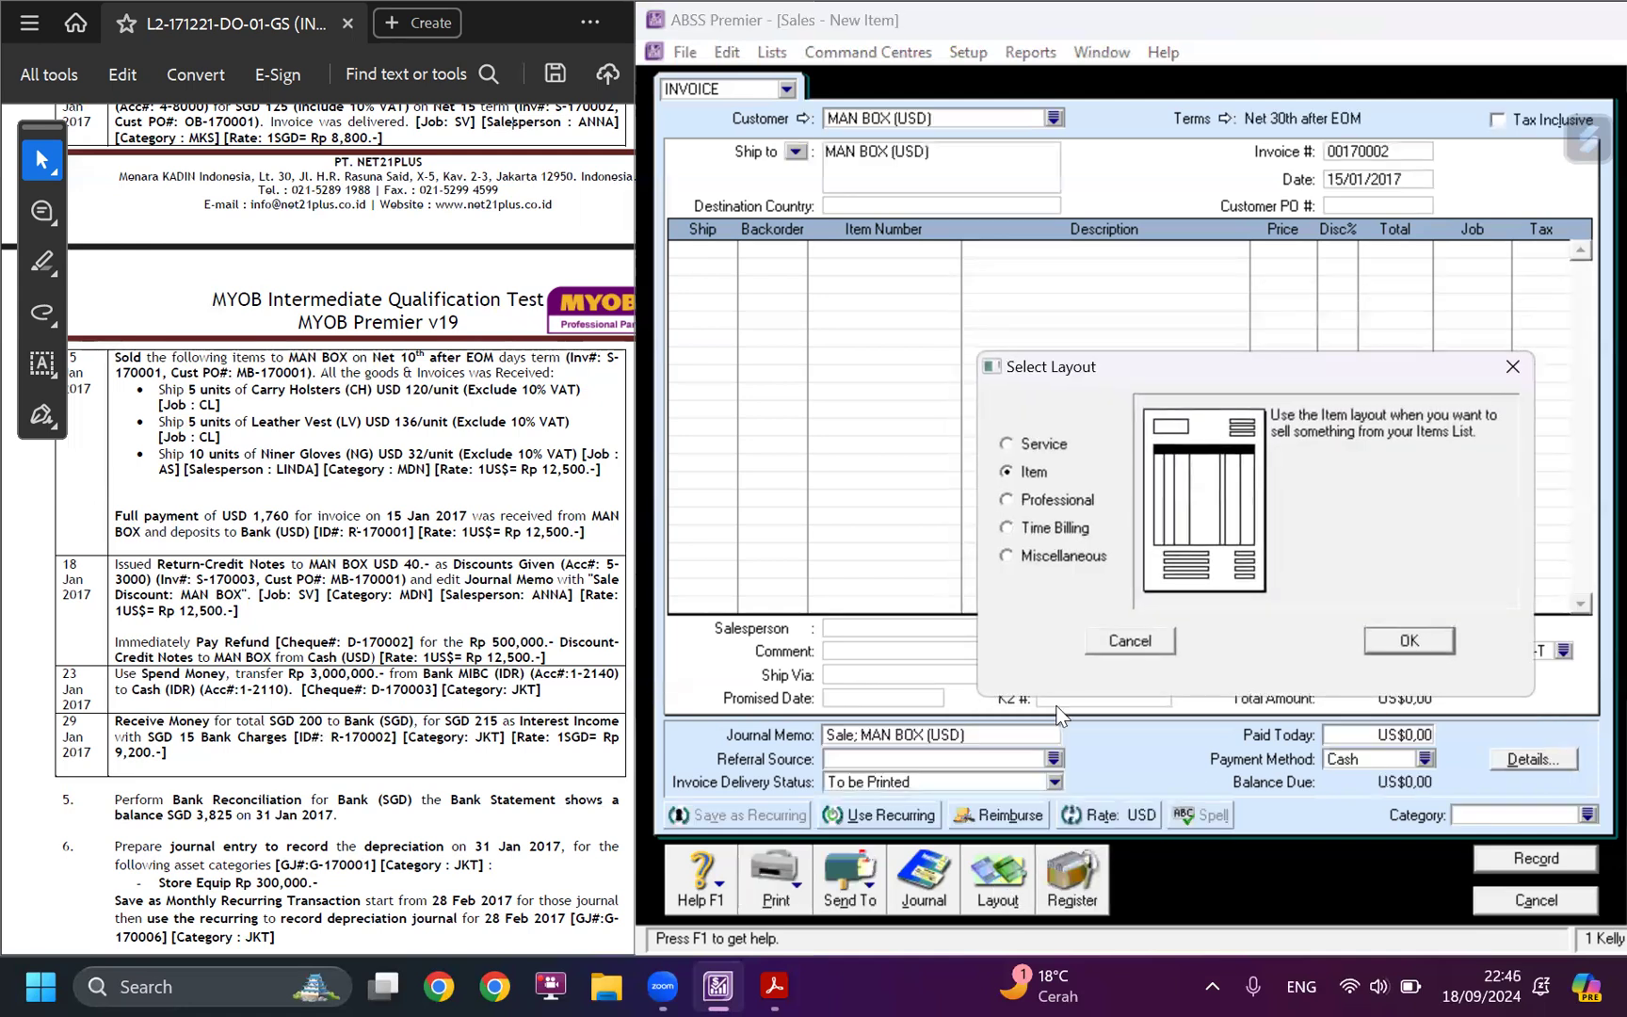
click(1049, 454)
click(1431, 642)
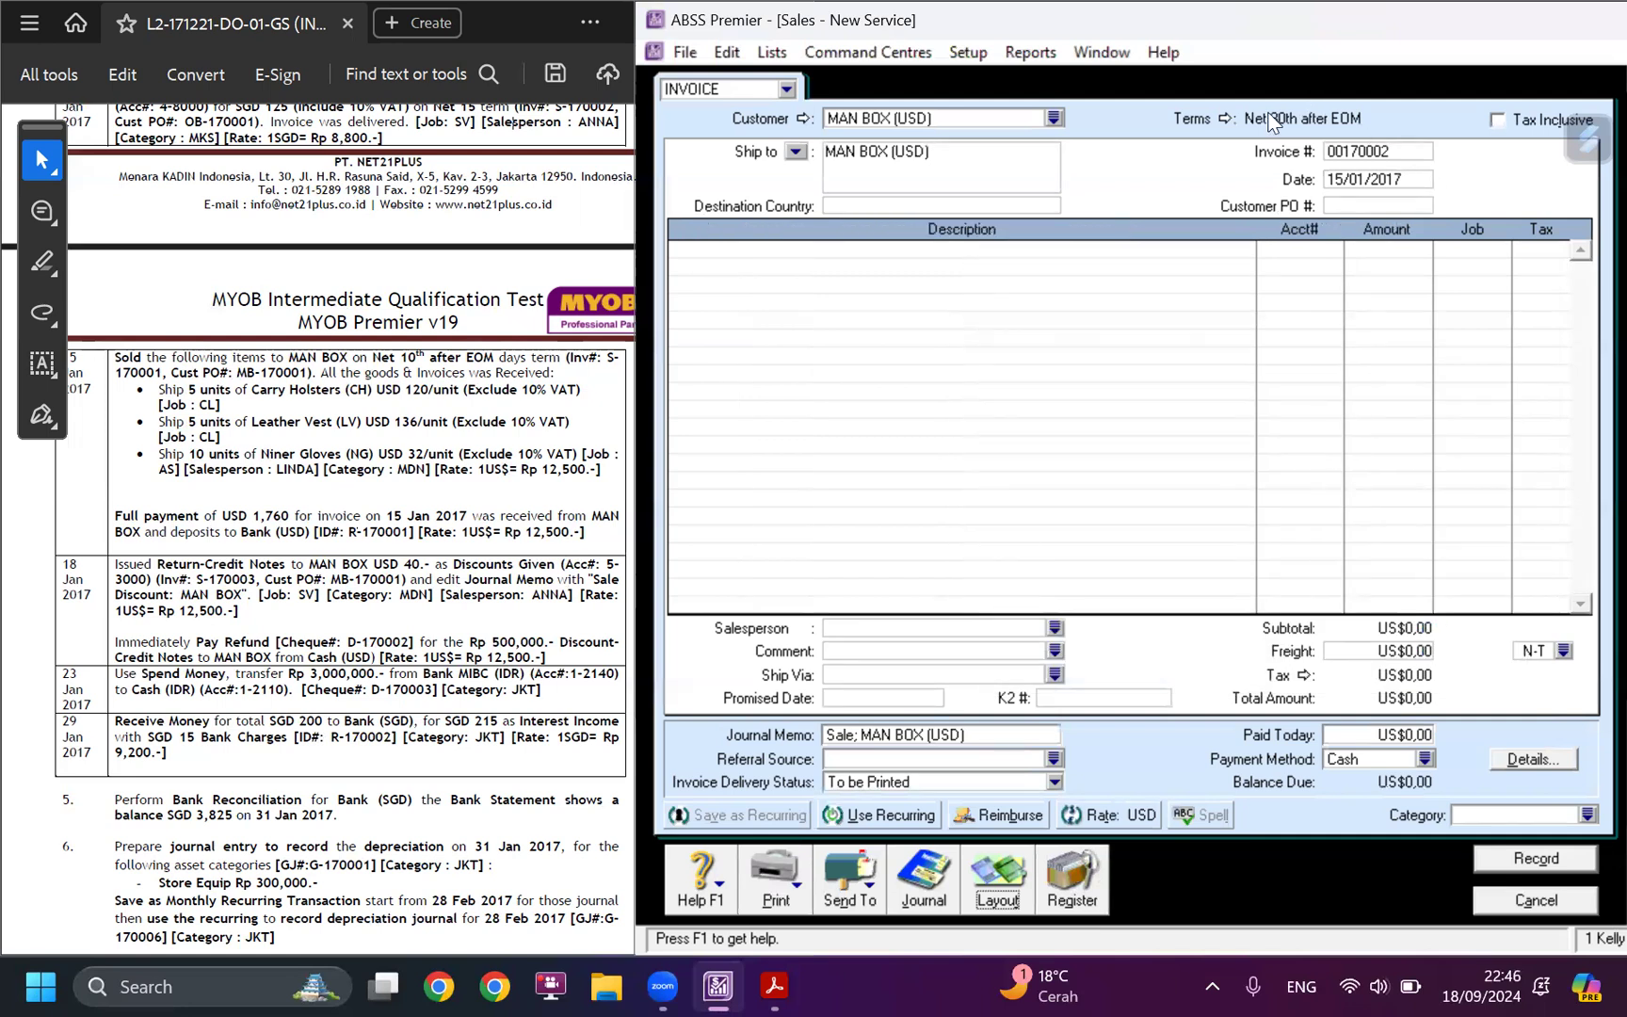
Set the MAN BOX sale's credit terms to C.O.D.
click(1221, 118)
click(1326, 336)
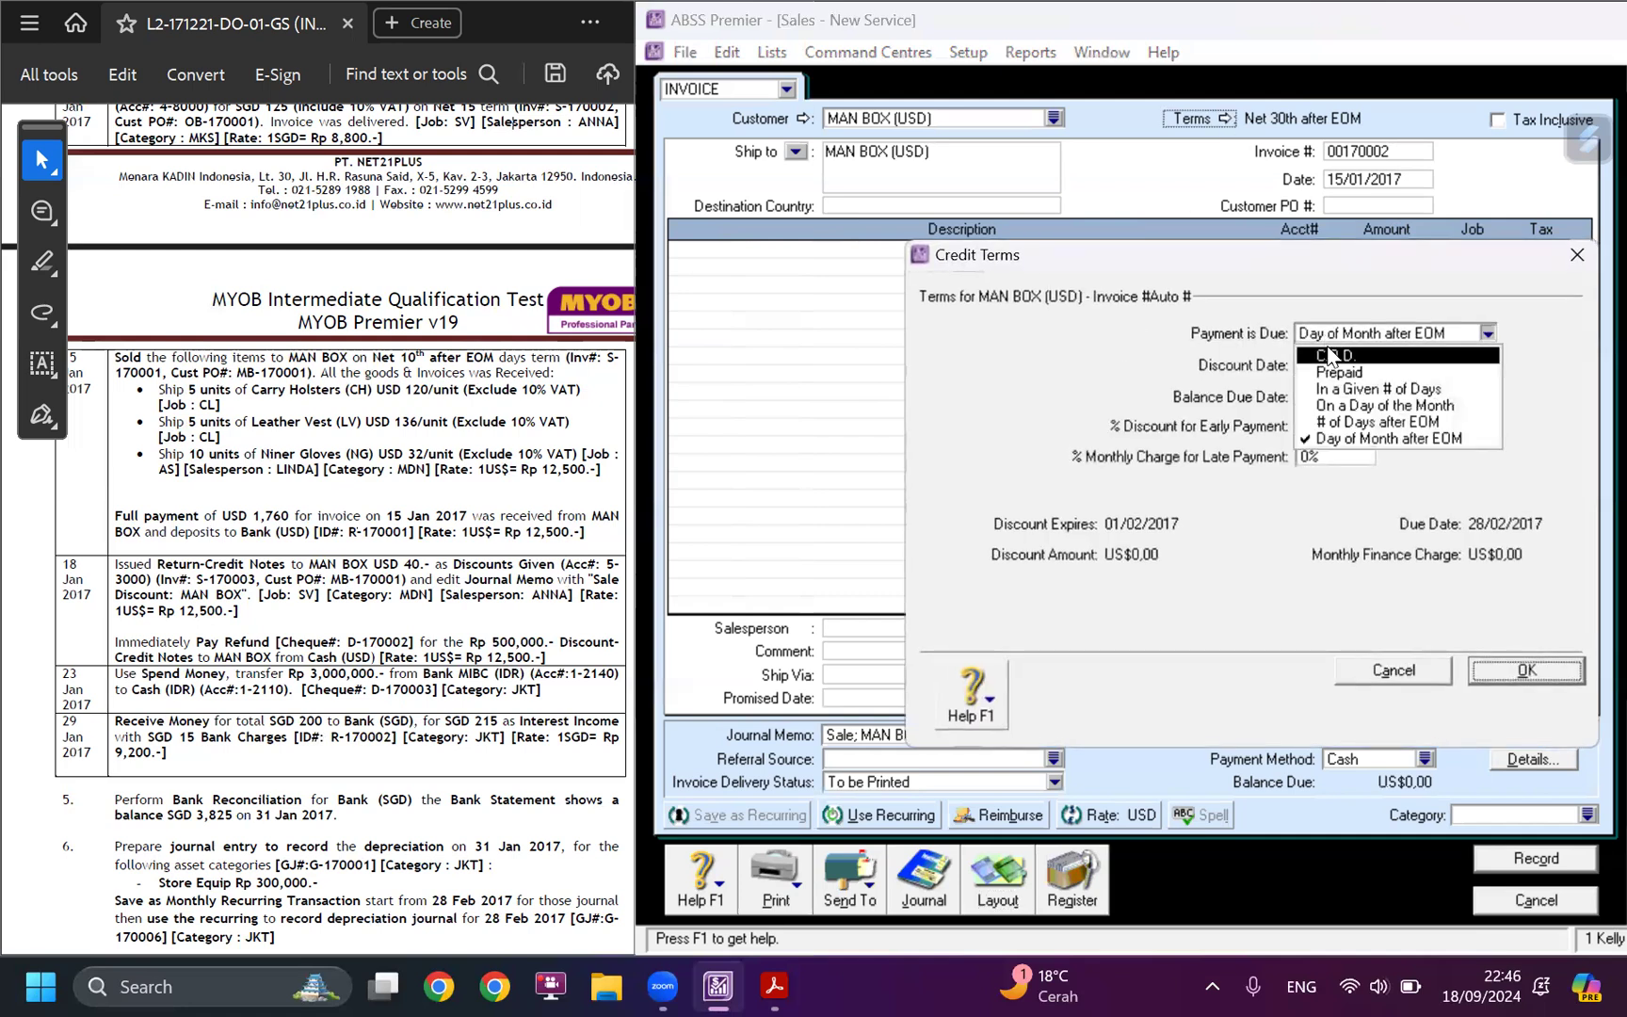
click(1335, 356)
click(1525, 670)
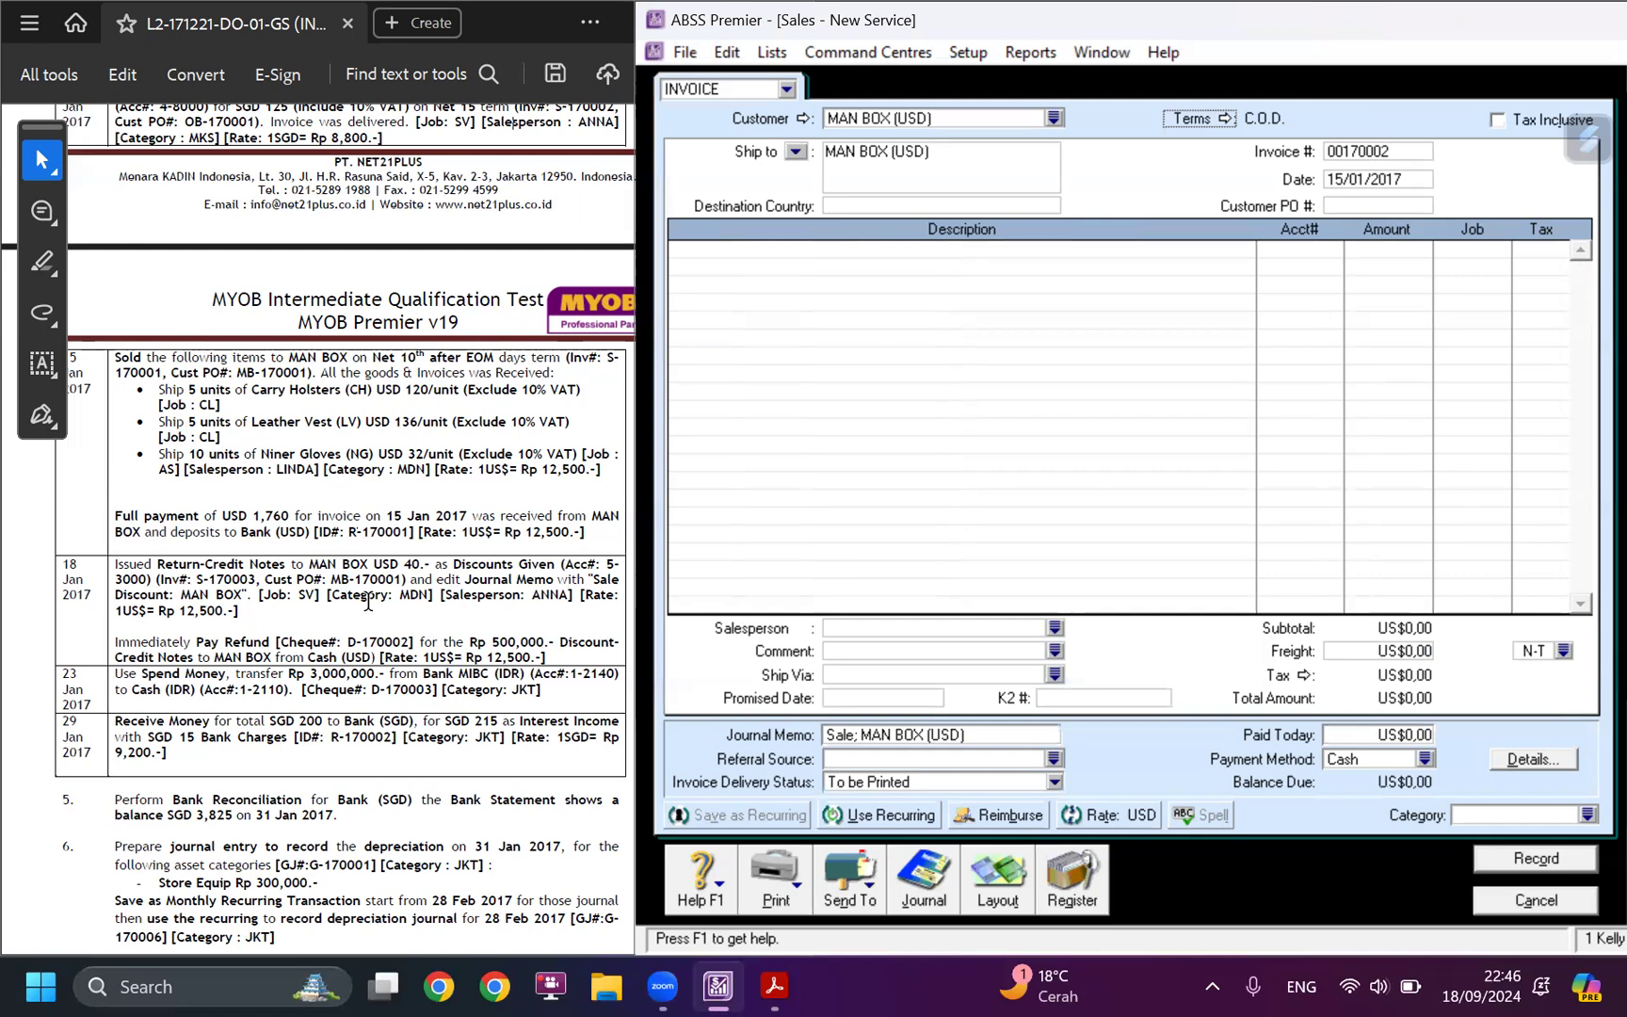
Copy invoice number S-170003 from the case study into the sale and date it 18/01/2017.
drag(197, 579, 256, 577)
key(ctrl+c)
click(1399, 152)
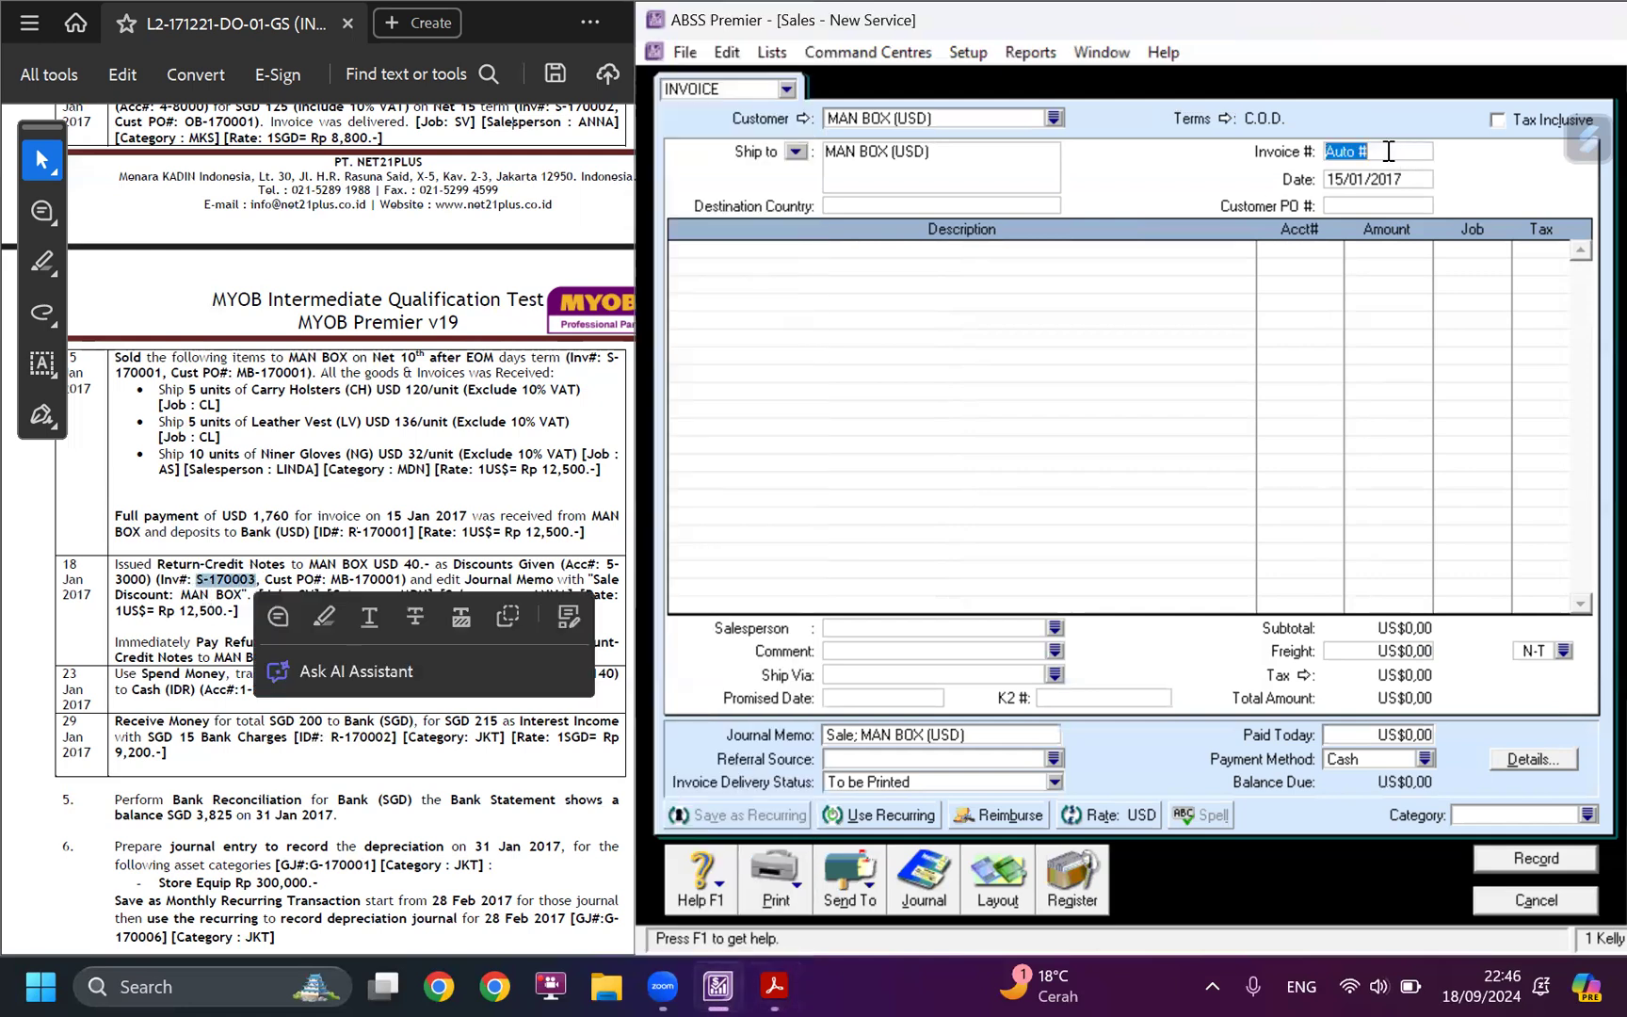
key(ctrl+v)
click(1383, 179)
click(1342, 179)
key(BackSpace)
text(8)
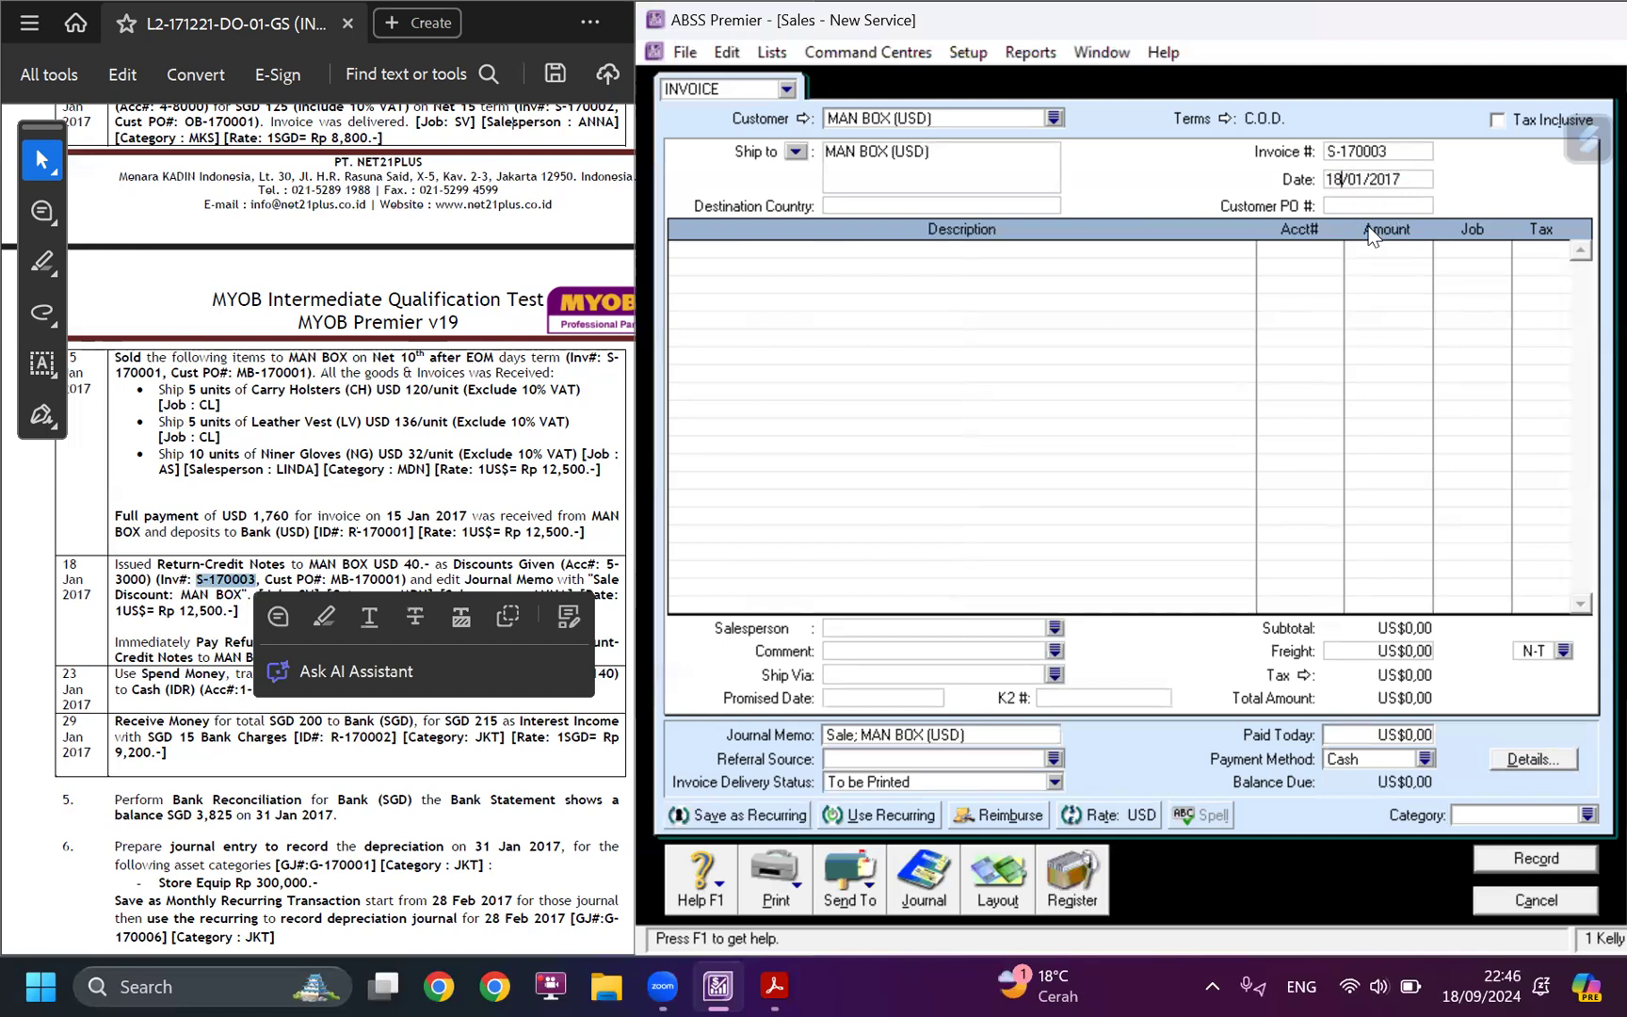
key(Tab)
Copy customer PO number MB-170001 from the case study into the sale.
click(368, 579)
drag(332, 578, 400, 573)
key(ctrl+c)
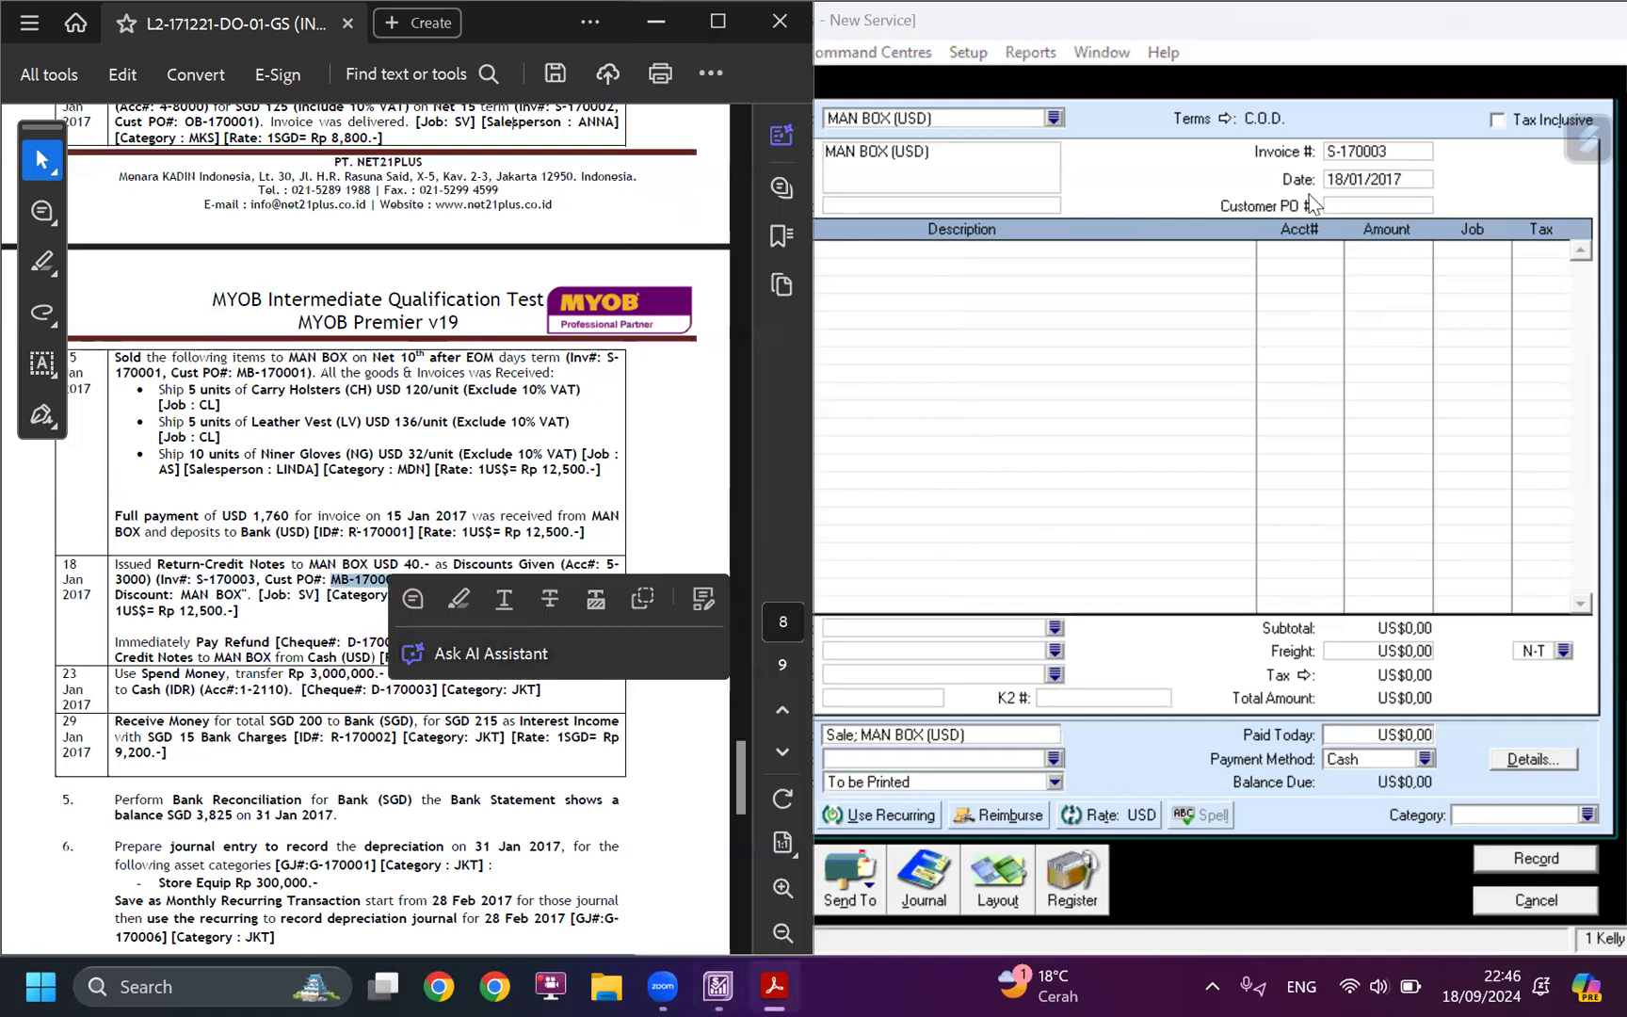
click(1337, 205)
key(ctrl+v)
Copy "Return-Credit Notes" from the case study as the description of the first sale line.
click(237, 575)
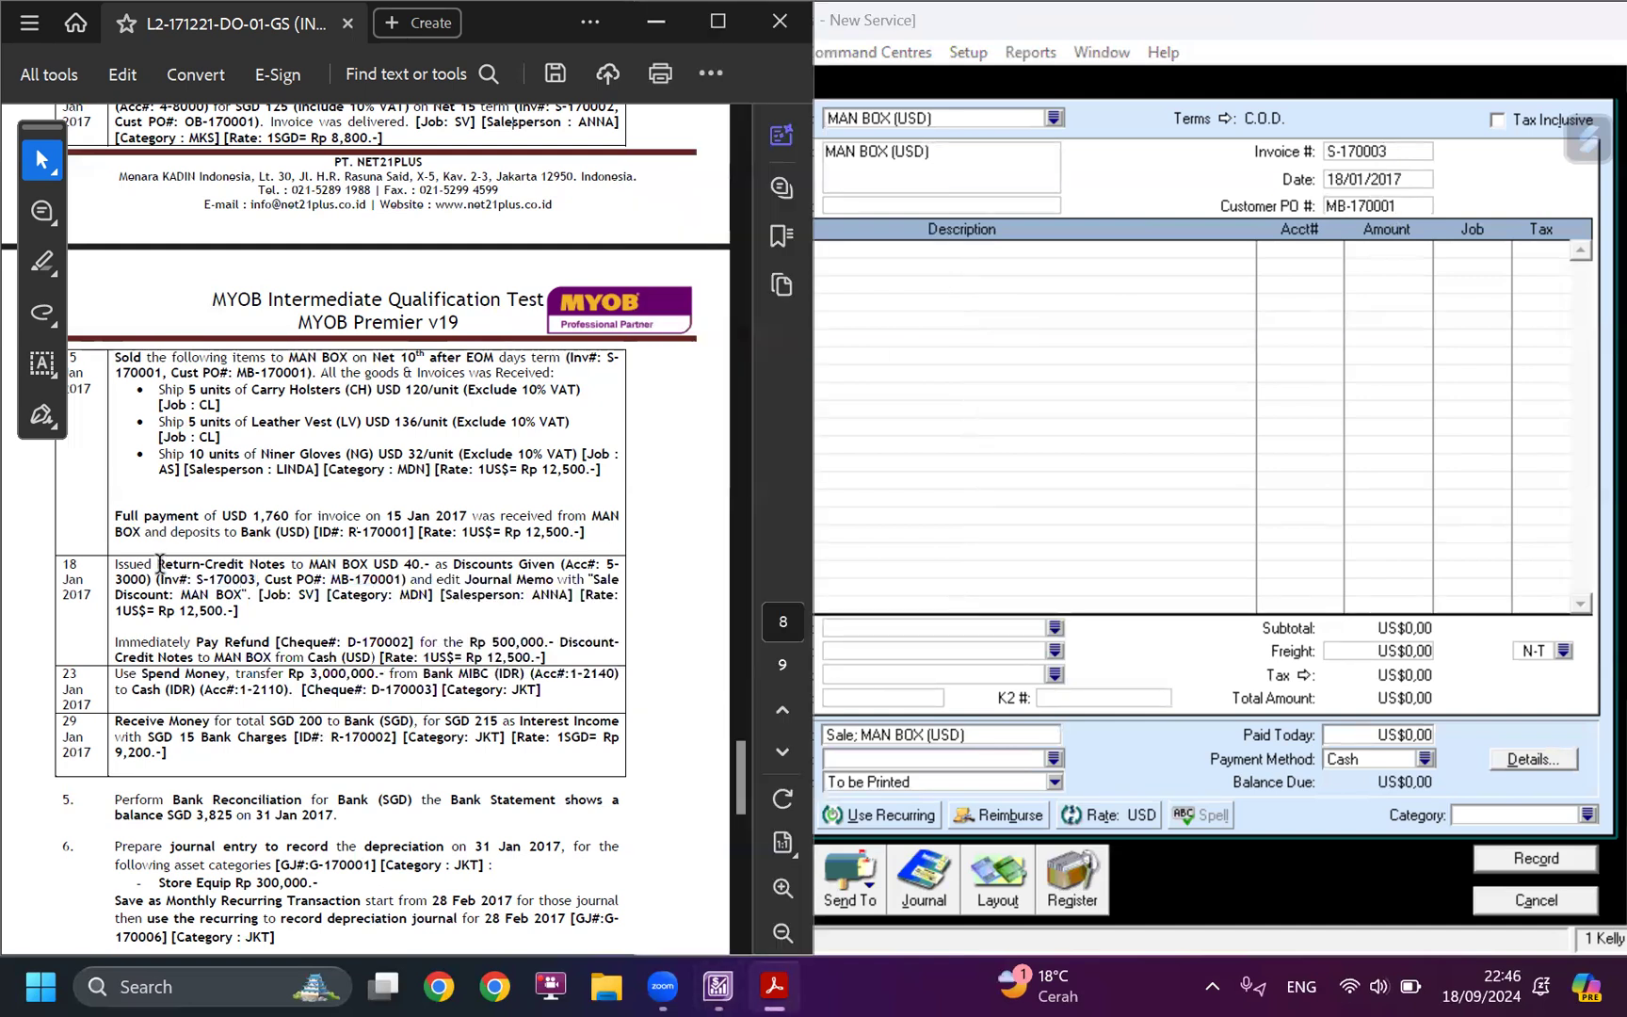
drag(157, 565, 288, 565)
key(ctrl+c)
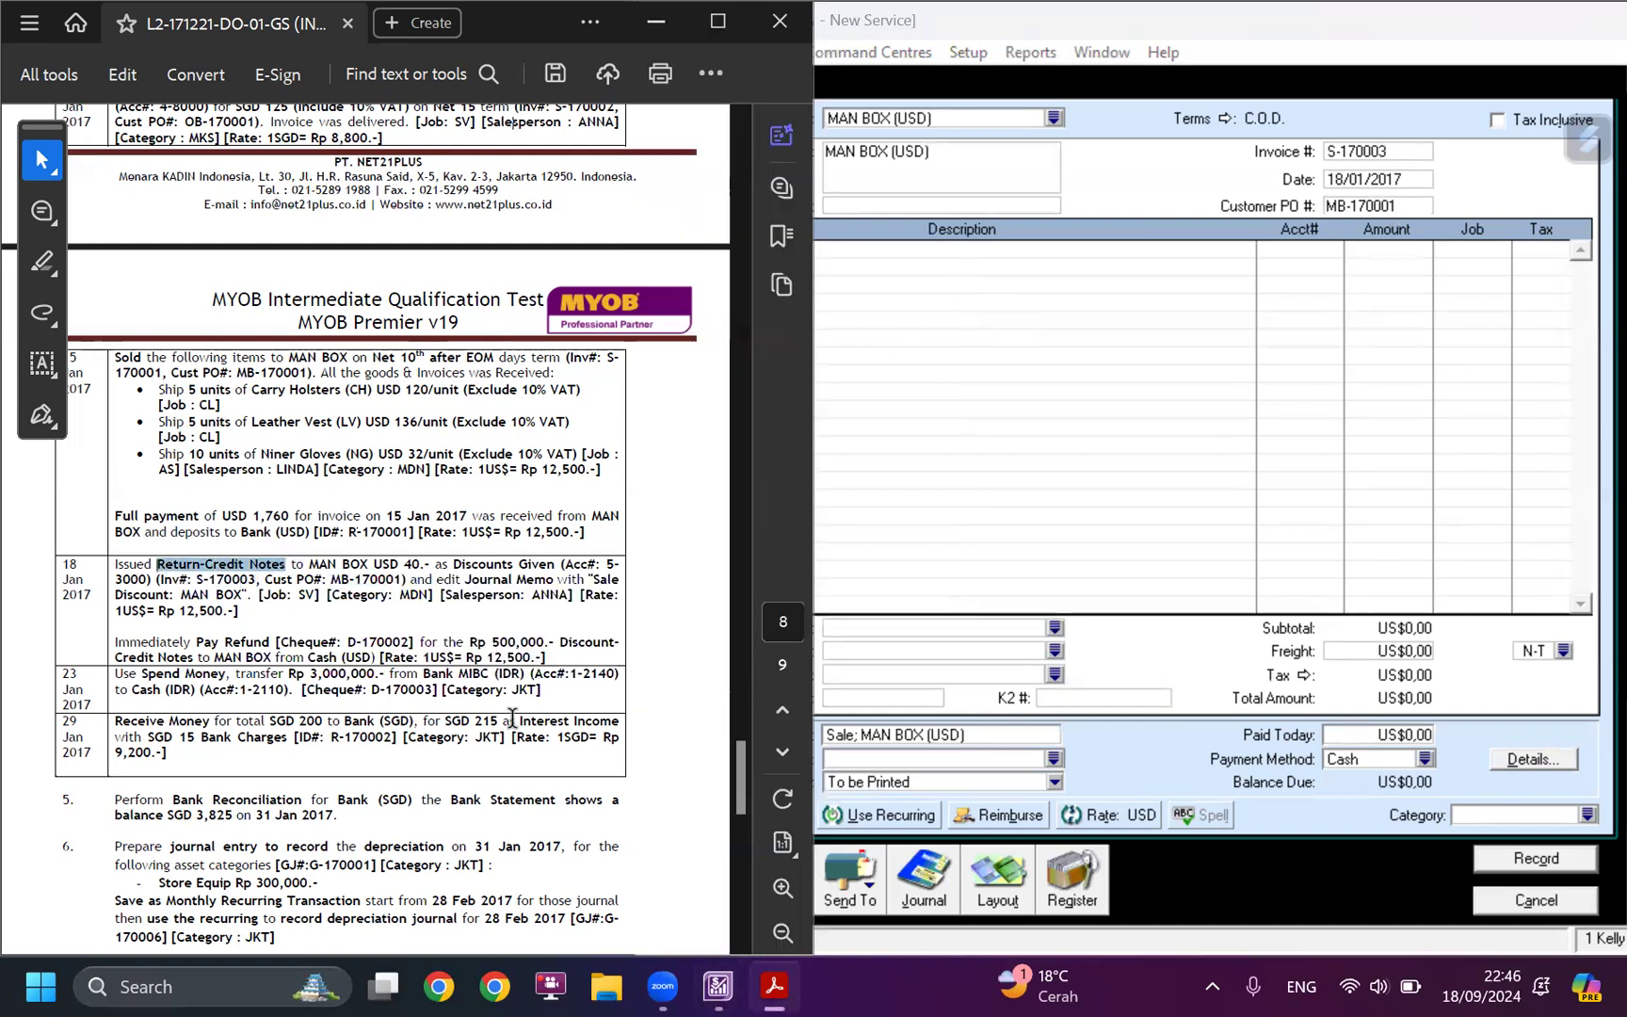
click(900, 252)
key(ctrl+v)
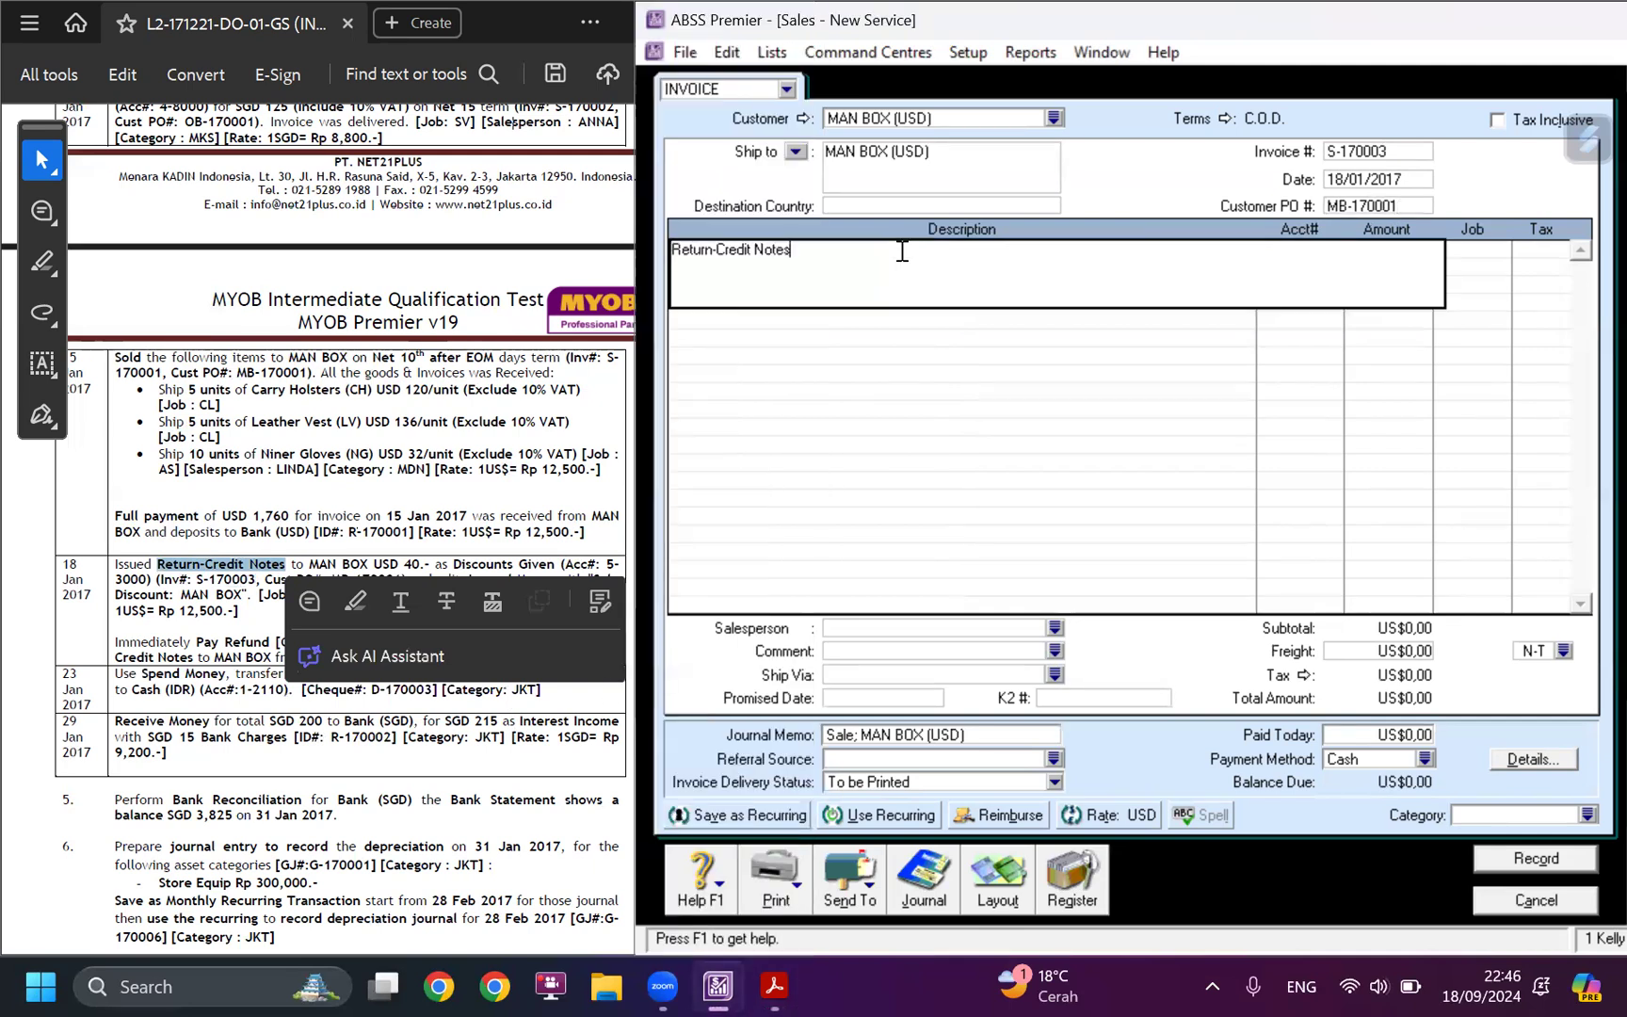
key(Tab)
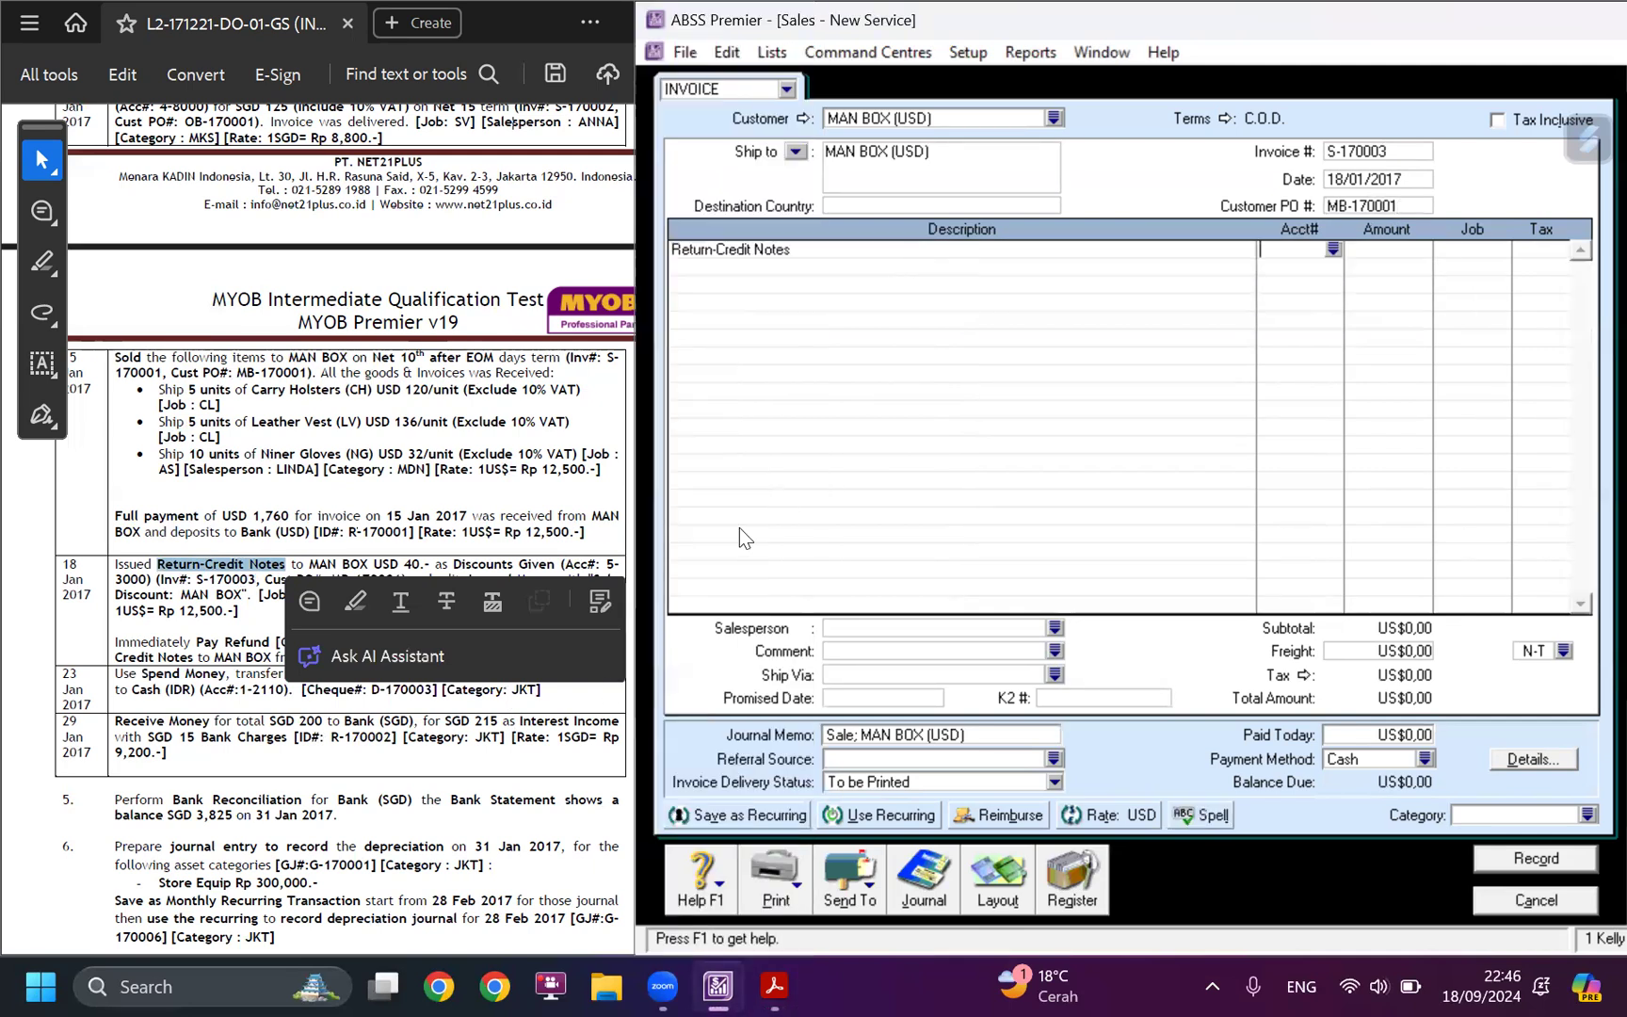
Allocate the Return-Credit Notes line to account 5-3000 Discounts Given.
click(442, 754)
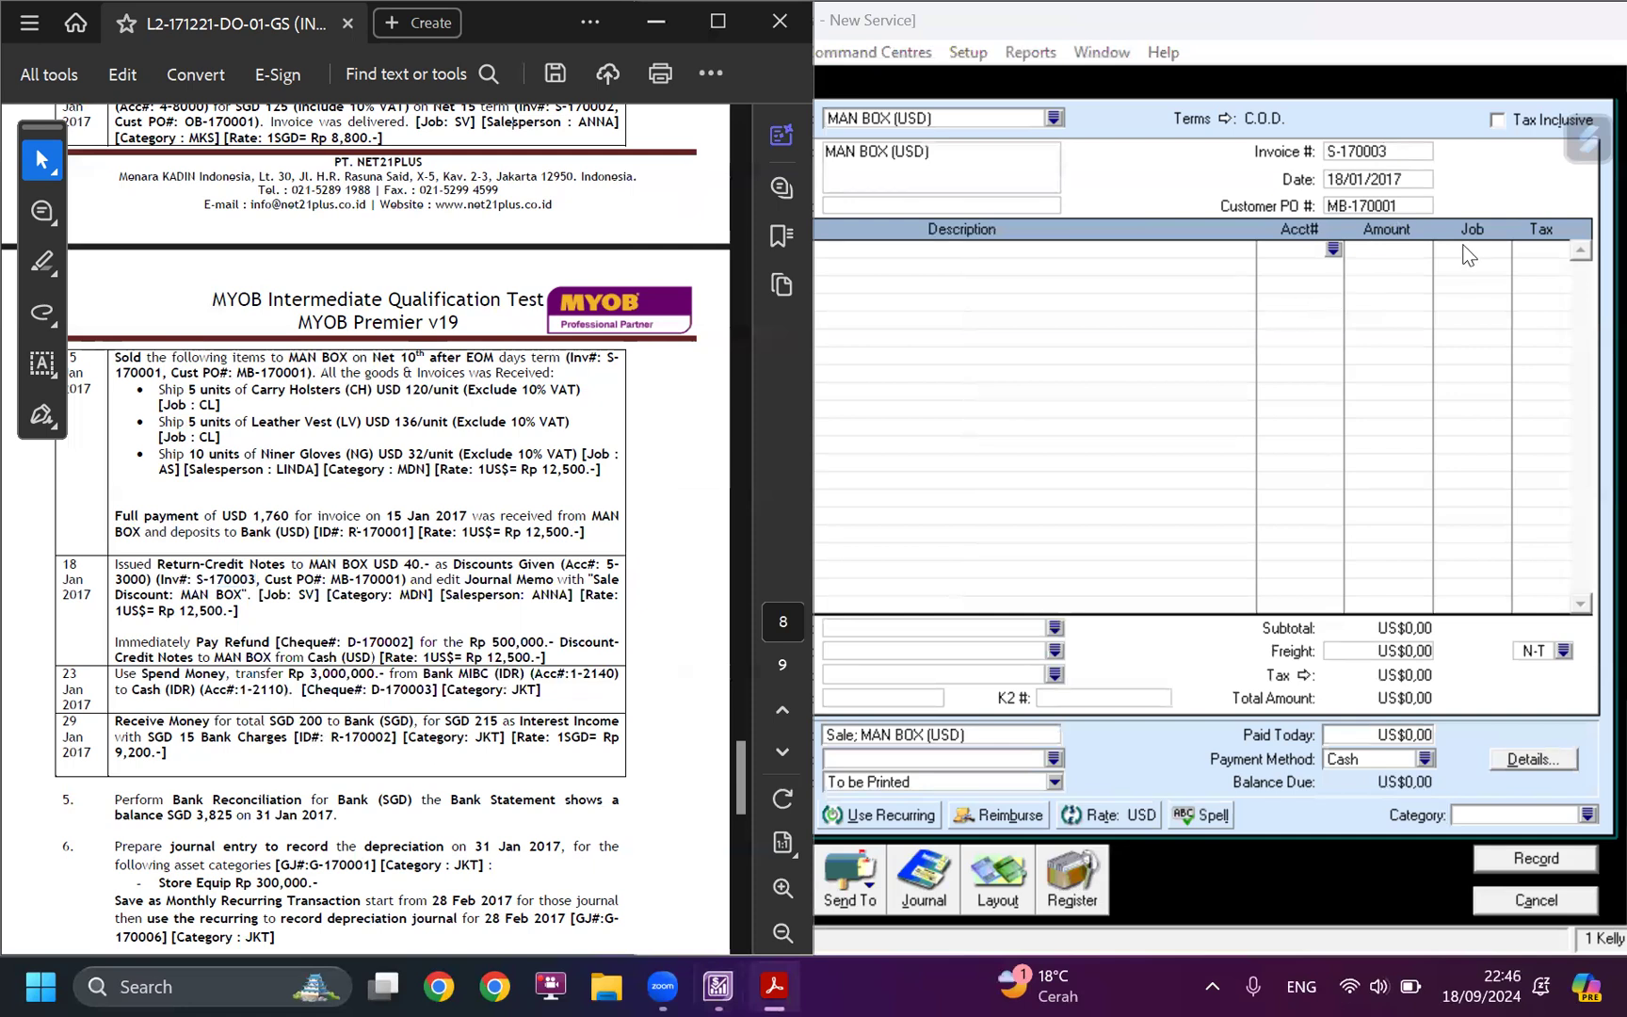
click(1324, 250)
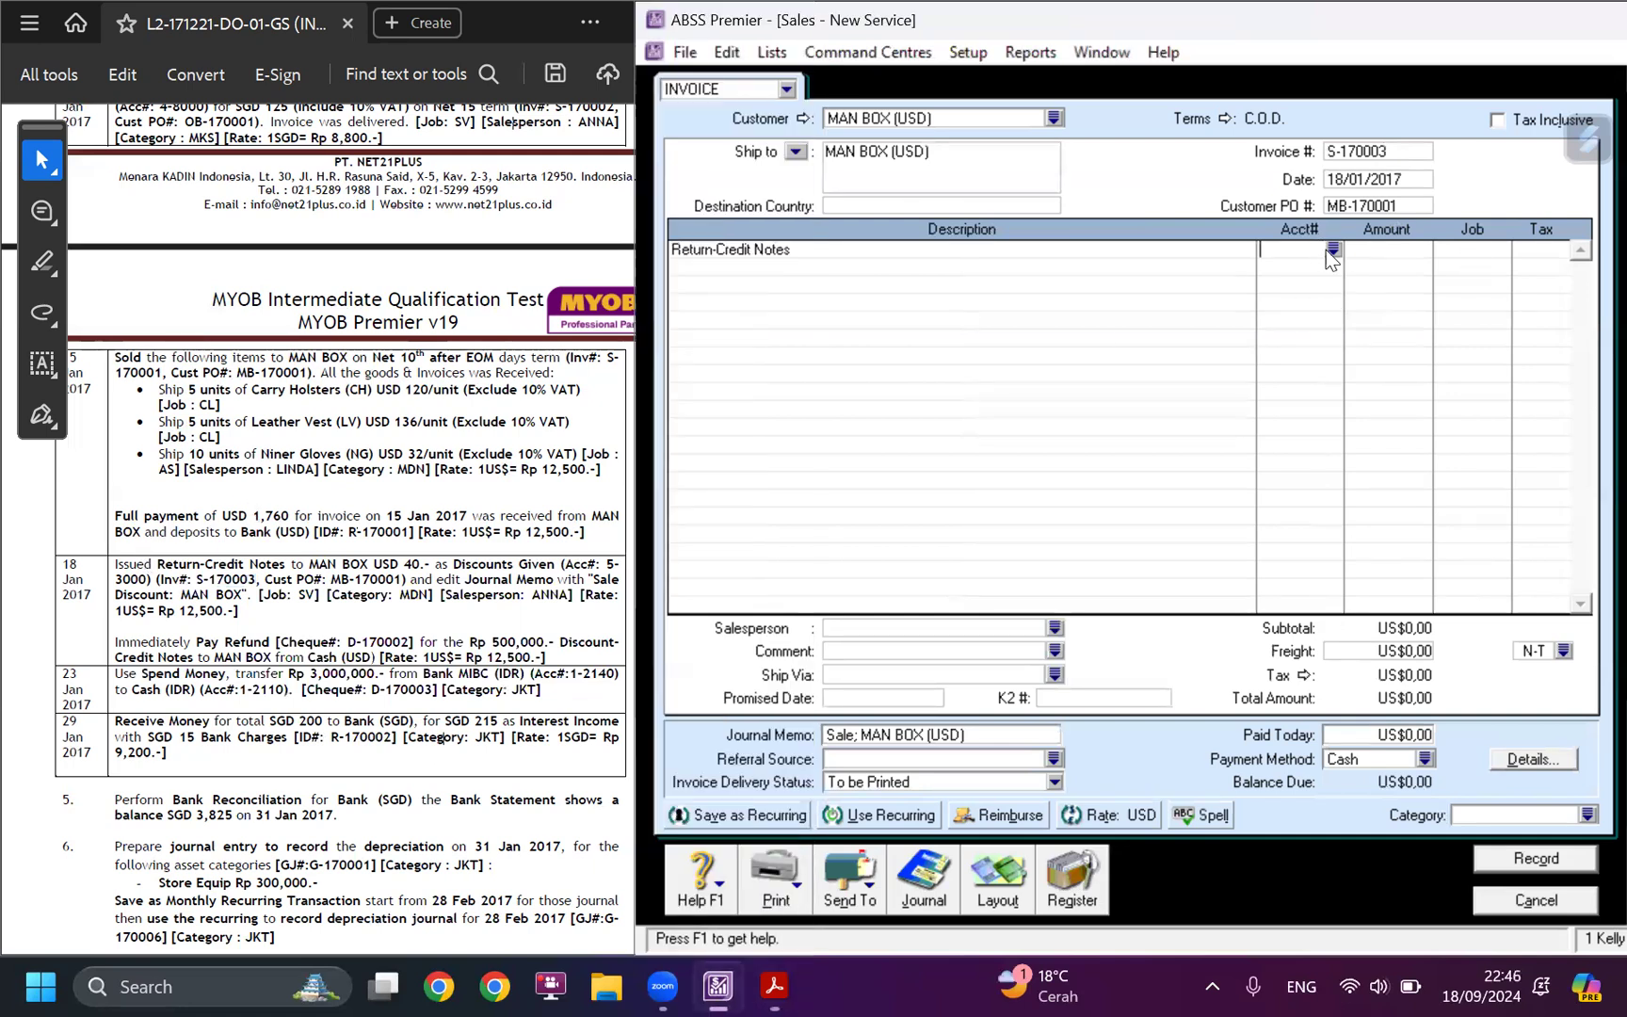
click(1333, 251)
text(5)
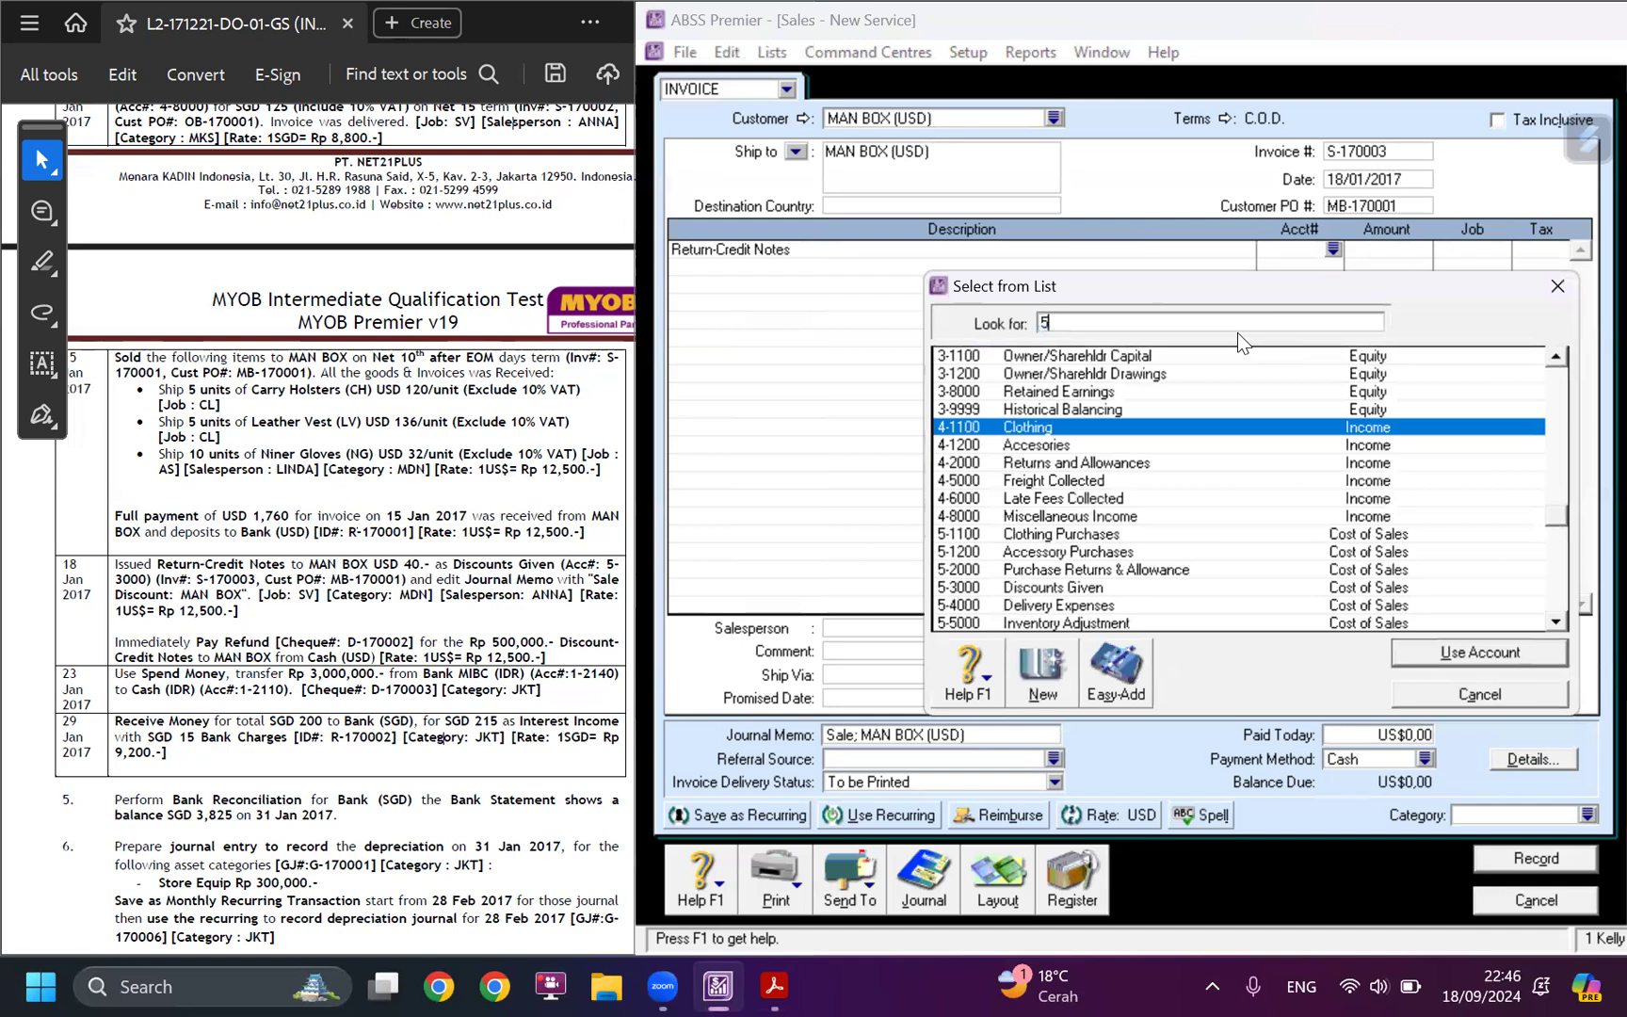
text(-300)
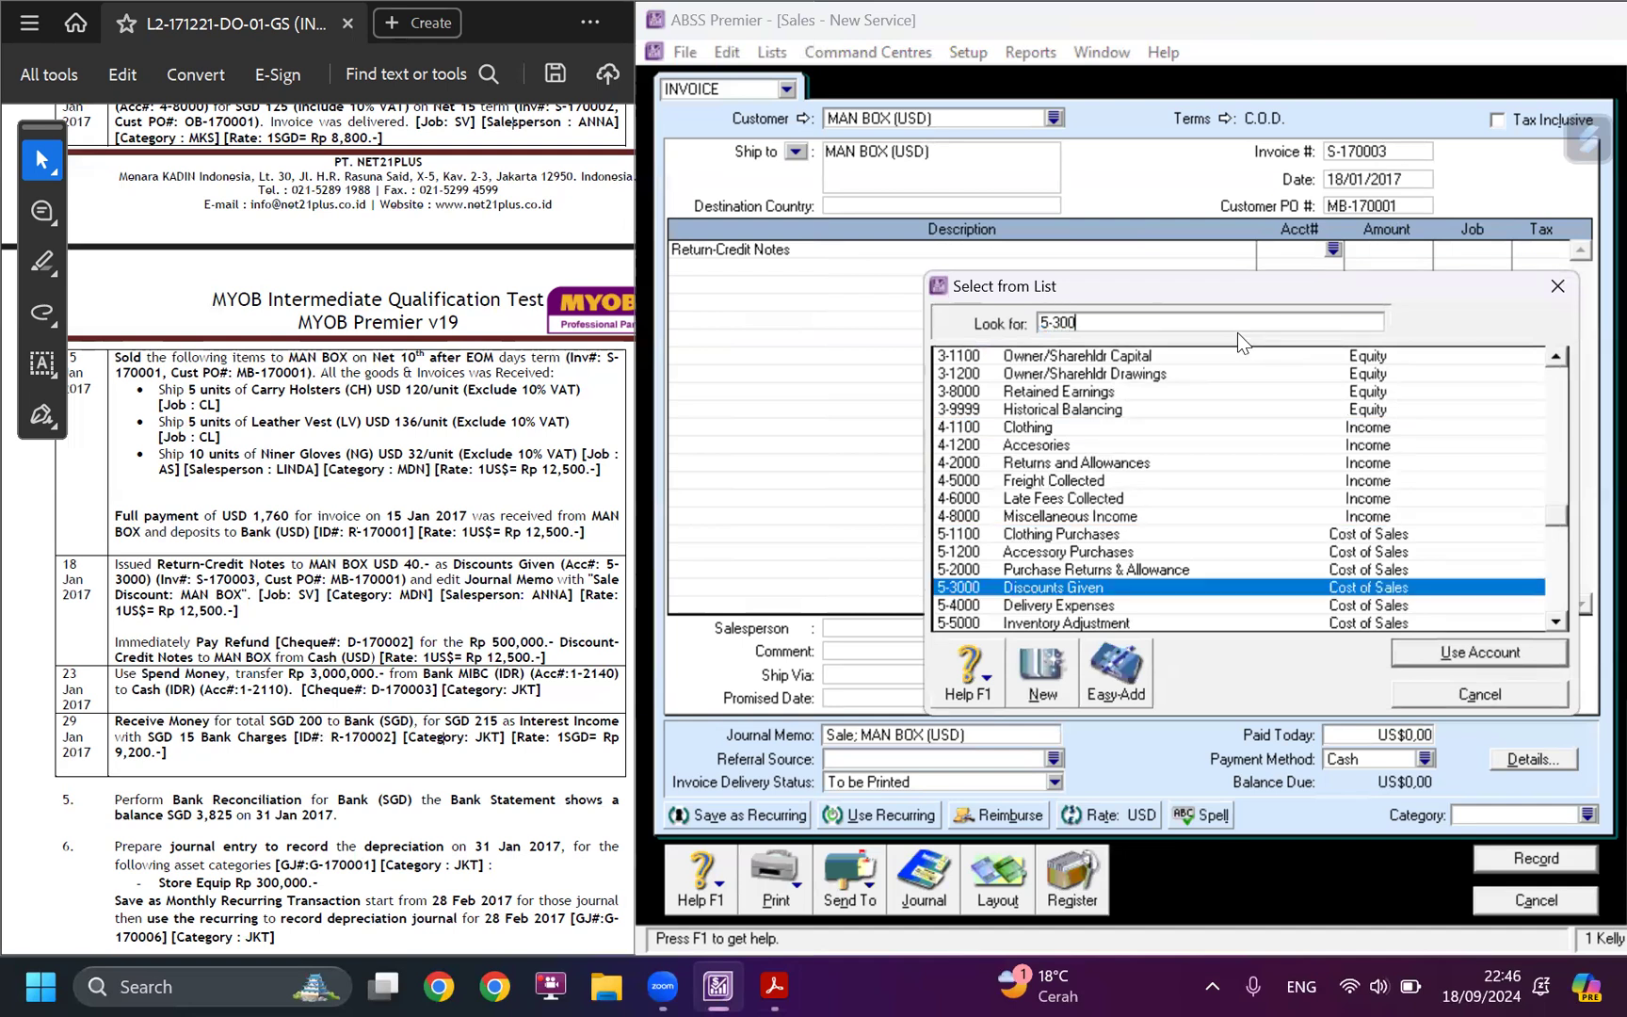
double_click(1170, 586)
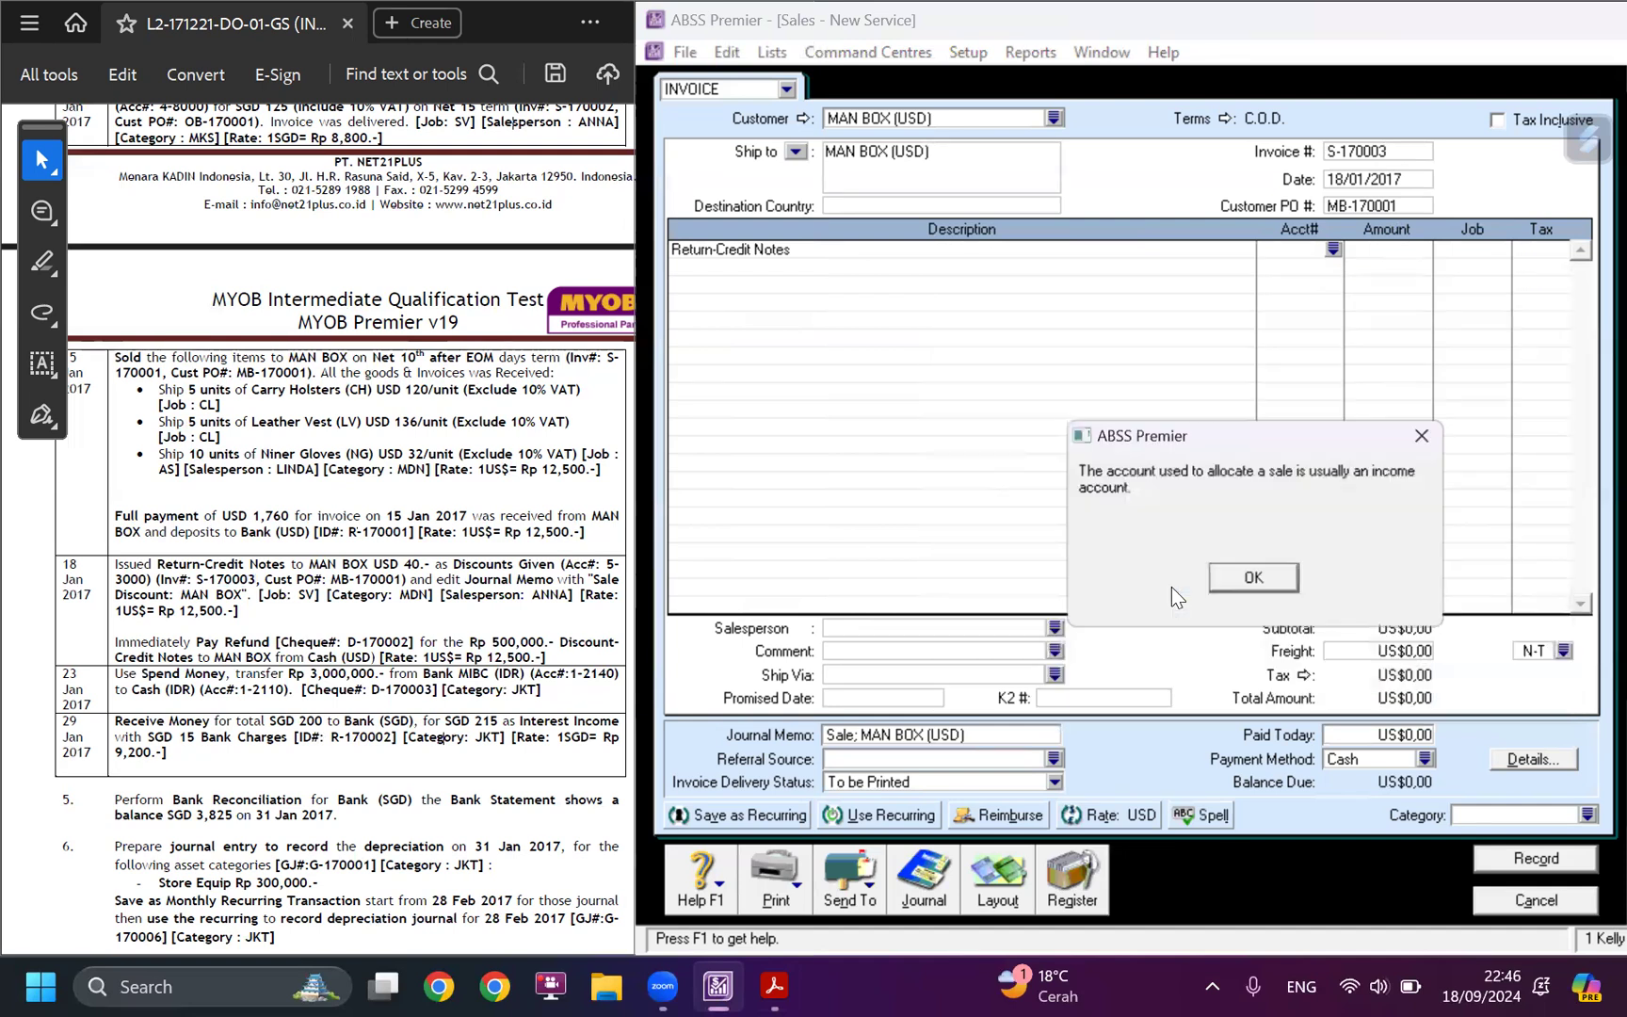
click(1282, 574)
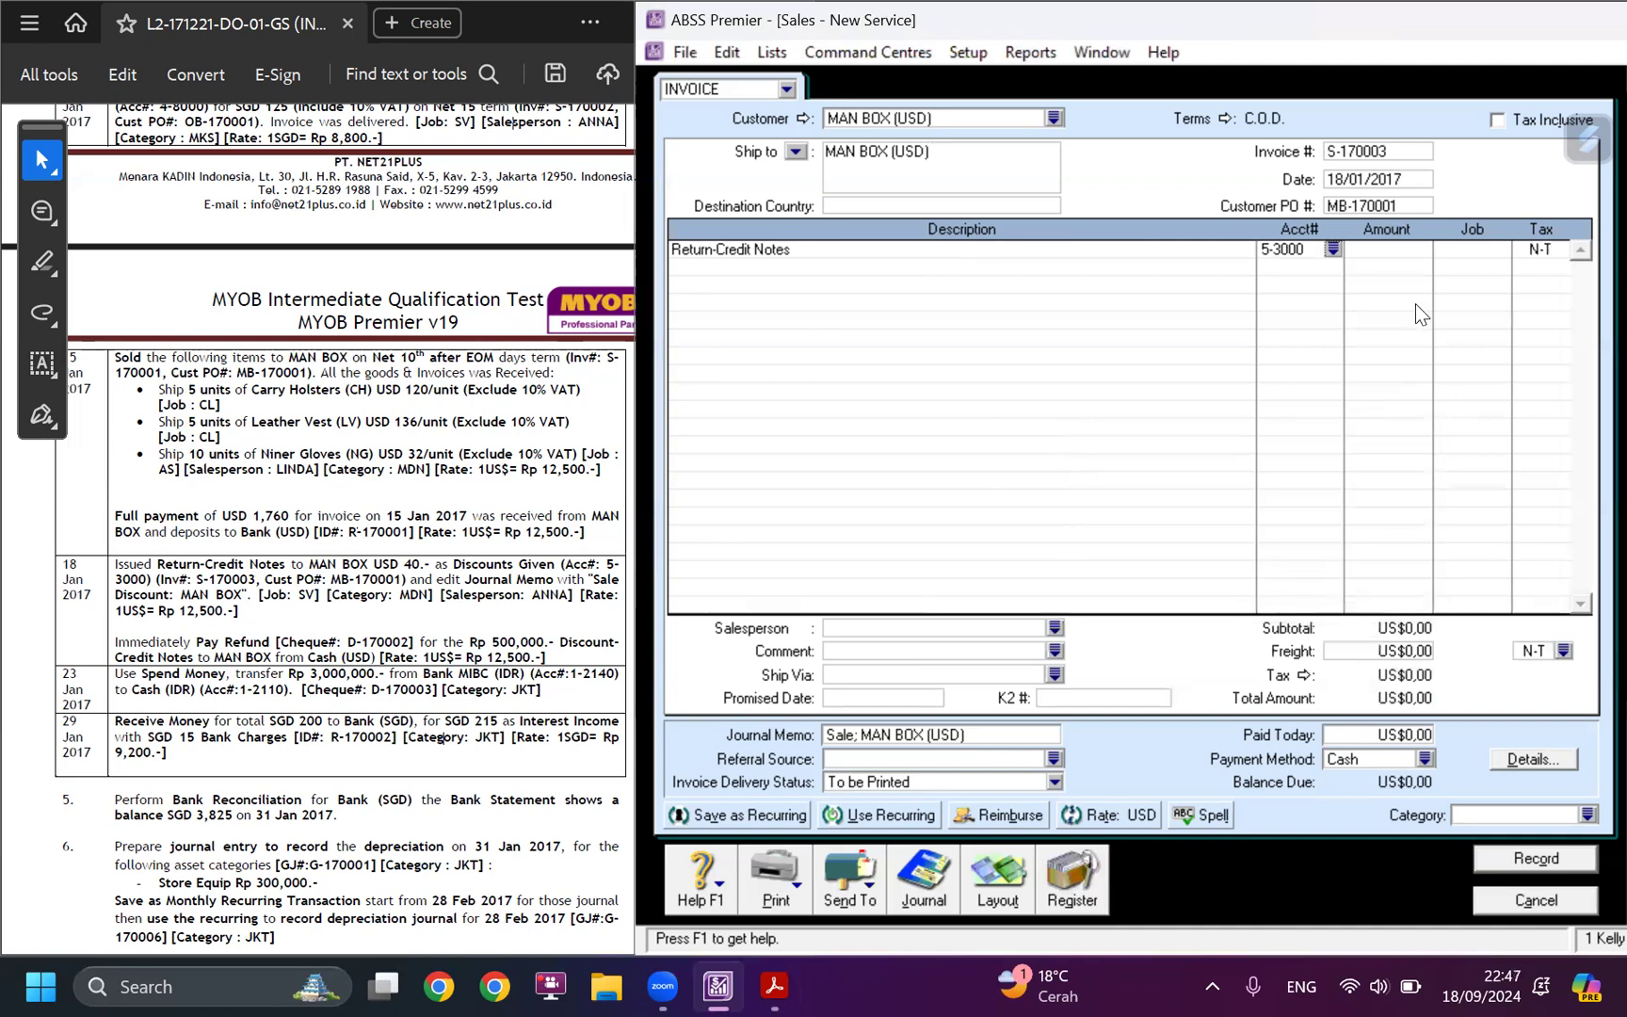
Enter an amount of -40 USD on the Return-Credit Notes line and assign it to job SV.
key(Tab)
text(-40)
key(Tab)
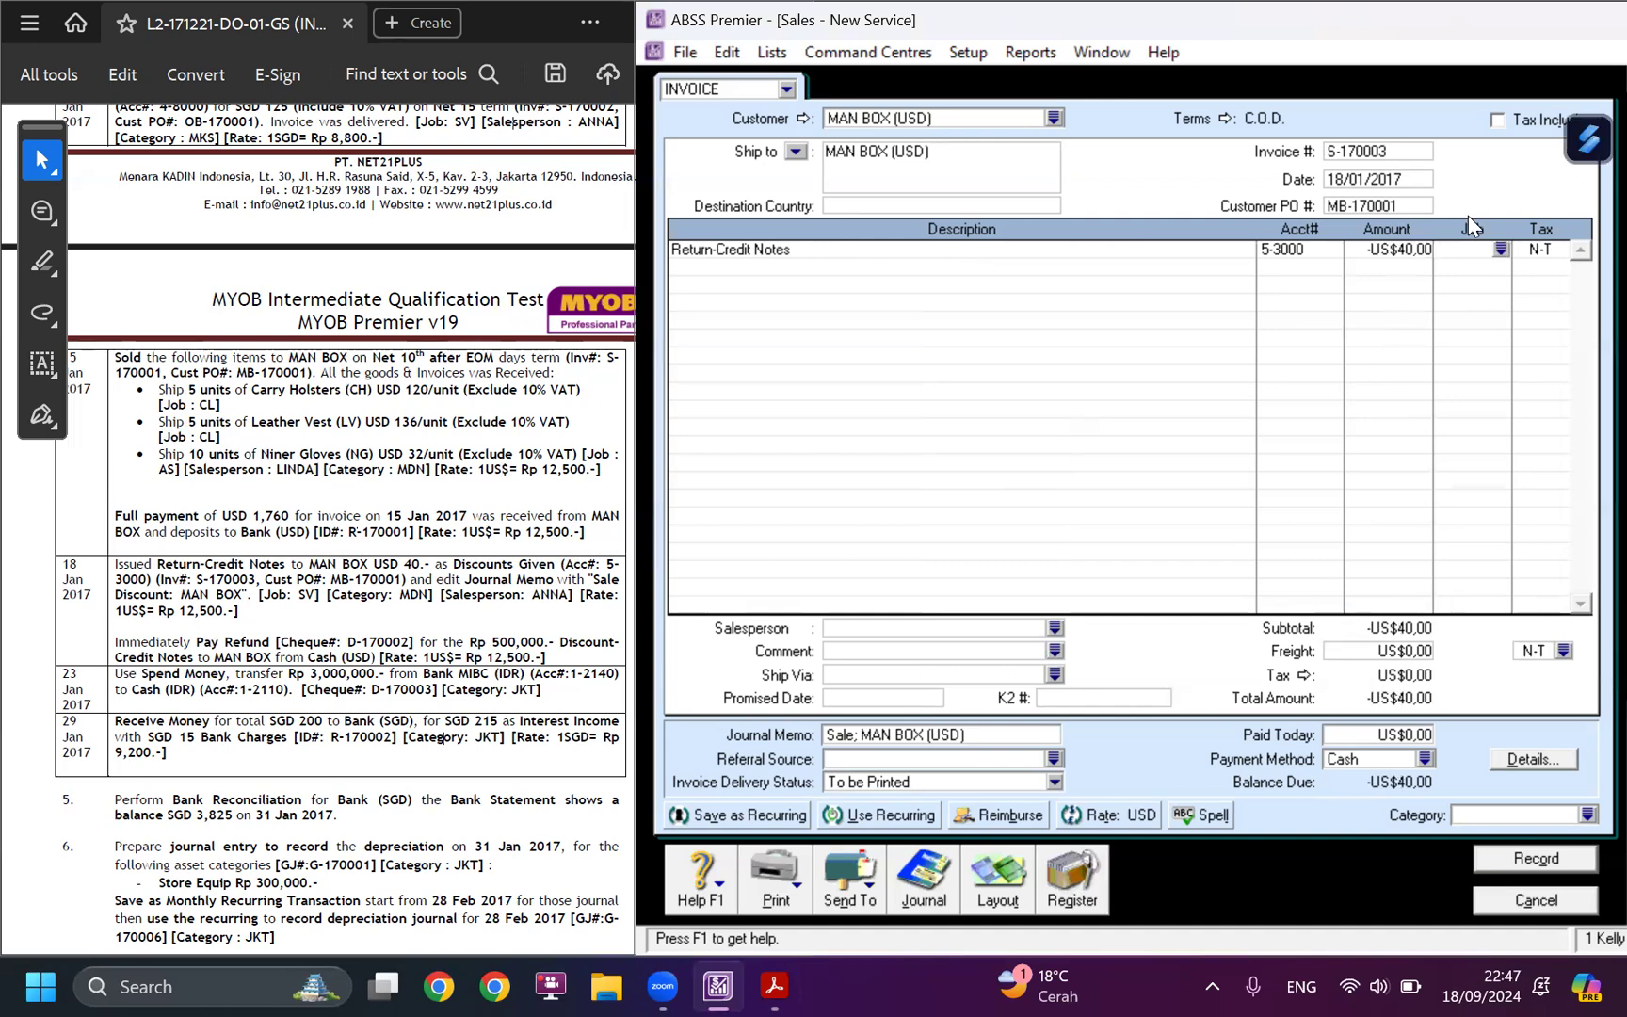
click(1501, 251)
click(1062, 399)
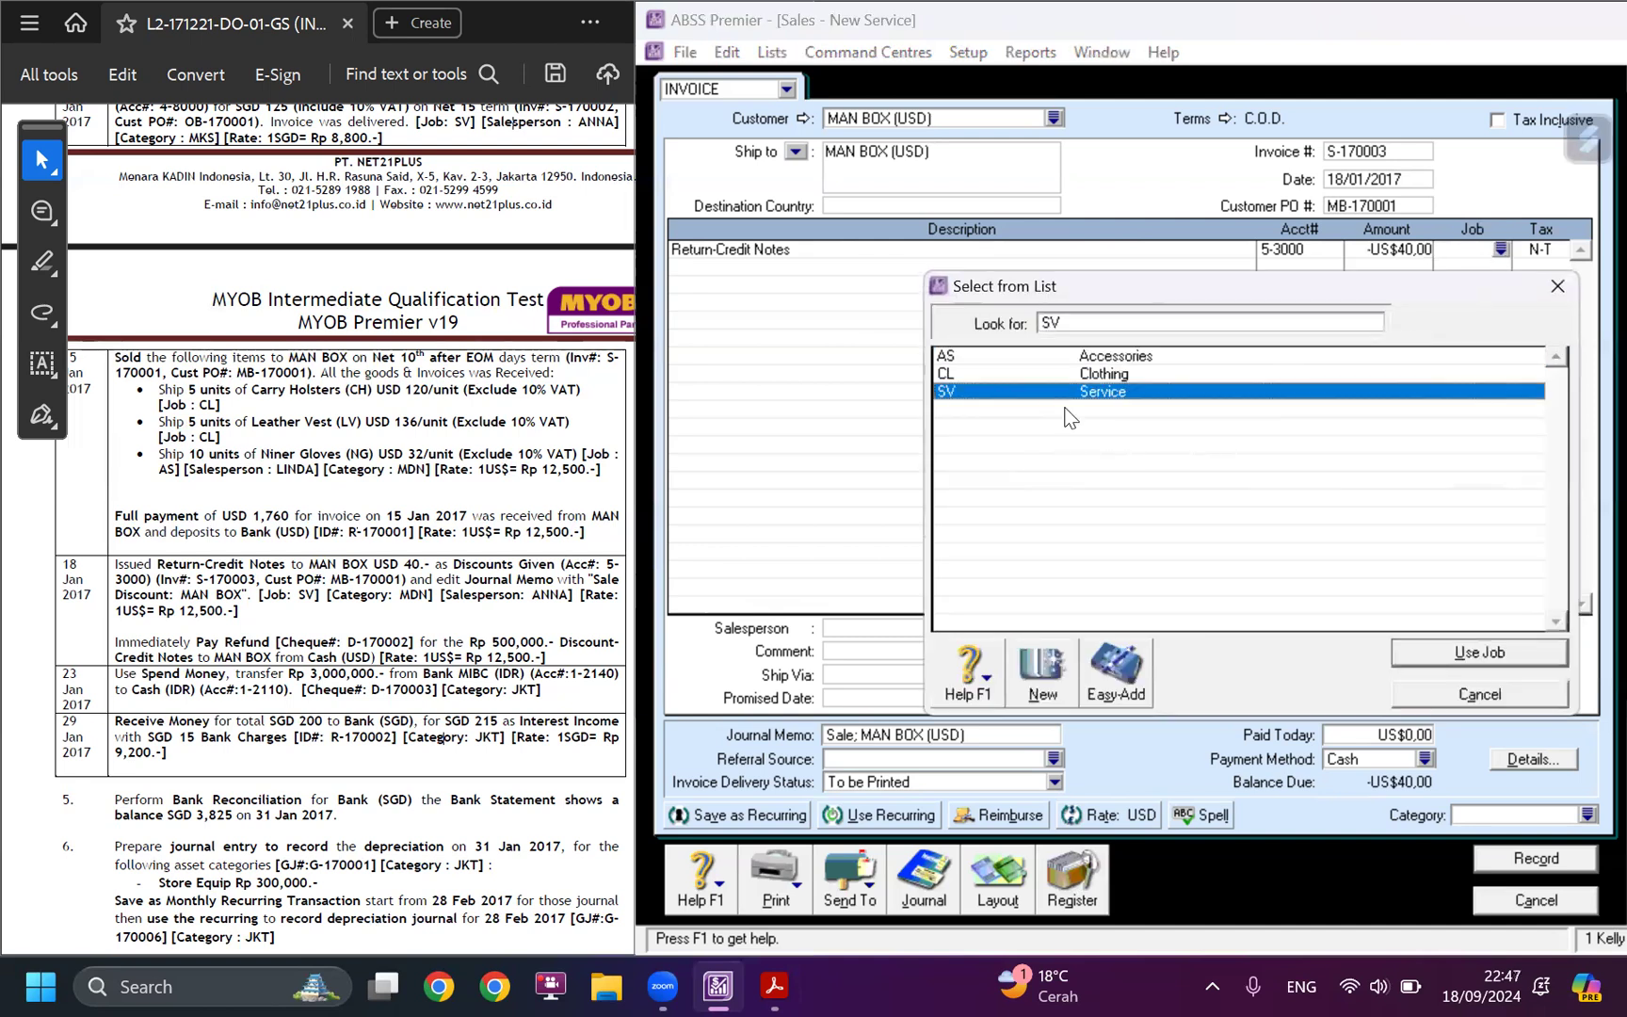
click(1490, 649)
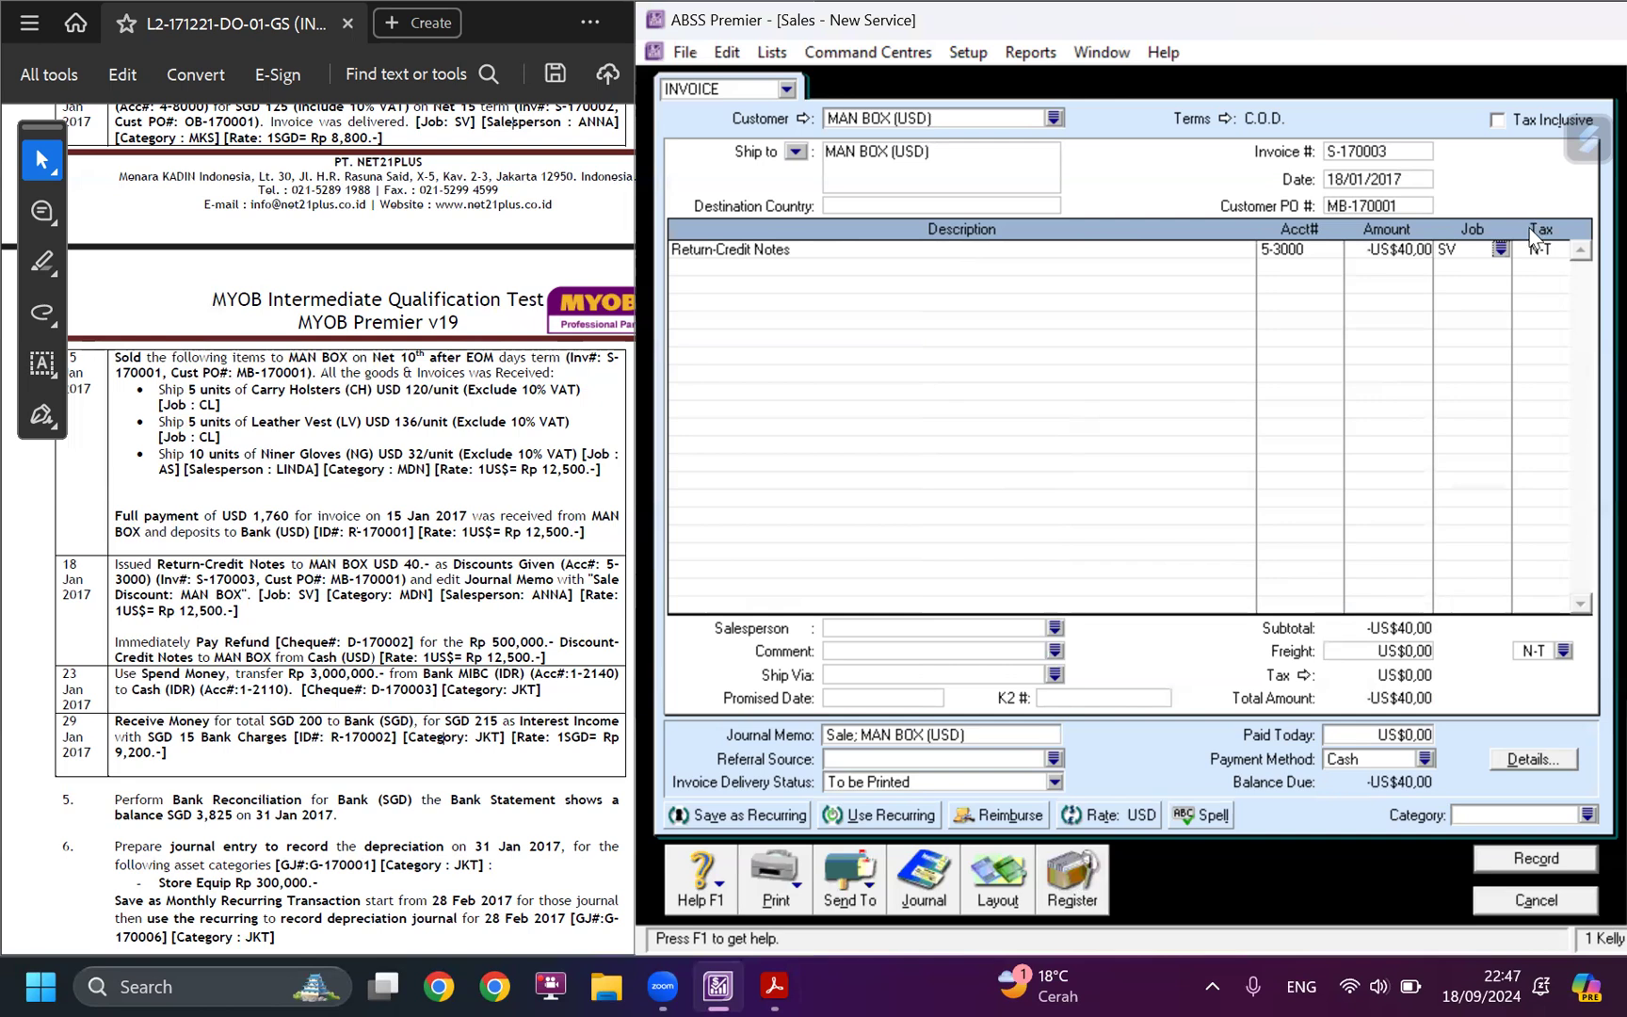
Change the journal memo to "Sale Discount; MAN BOX (USD)" and assign the salesperson given in the case study's 18 January entry.
click(854, 733)
text(Discount:)
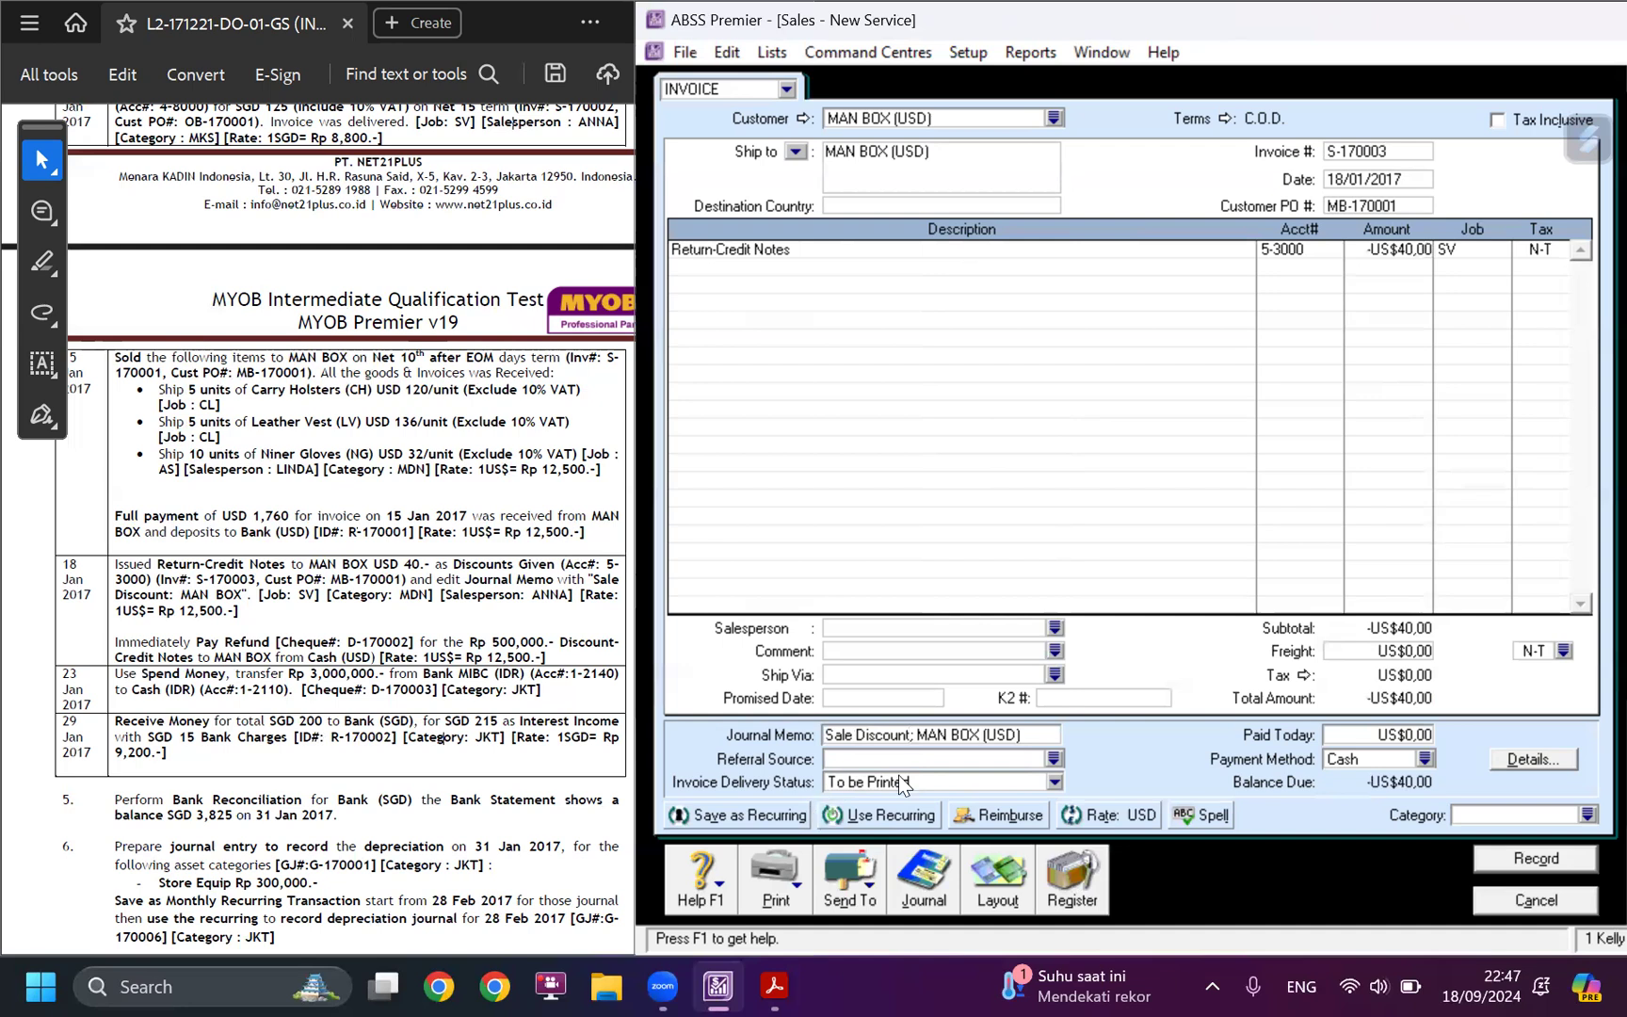
click(1055, 628)
text(Anna)
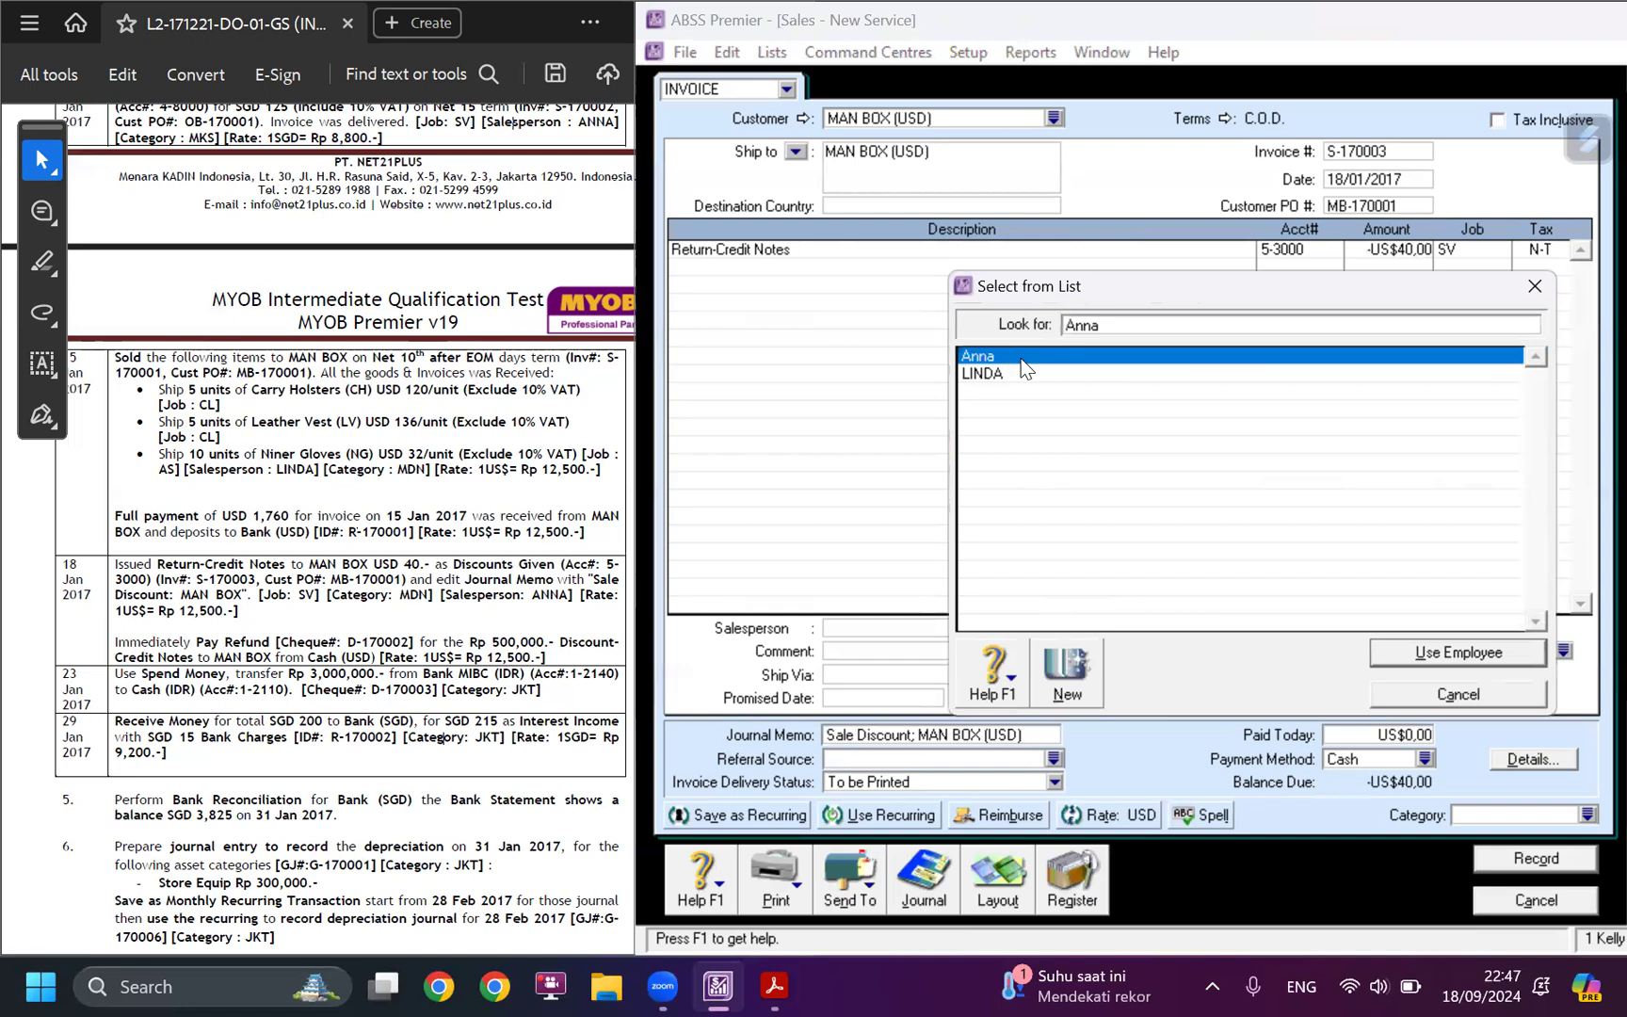
click(1441, 652)
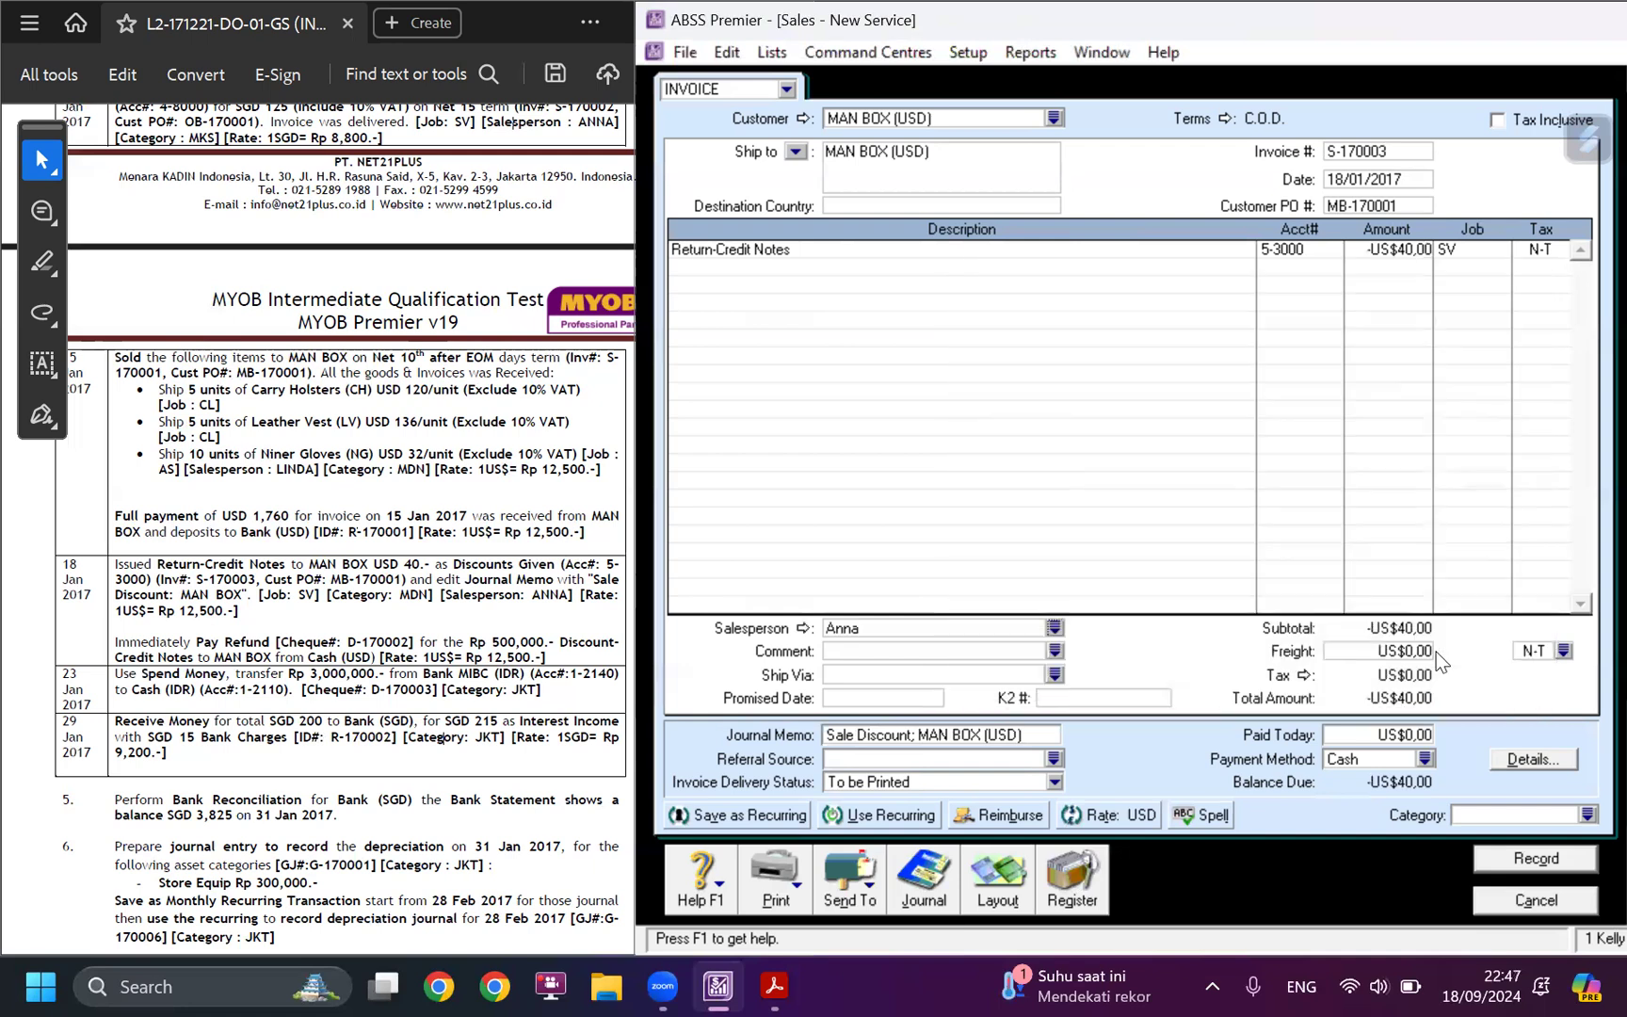
Set the credit note's category to MDN and check the Return-Credit Notes line.
click(1588, 816)
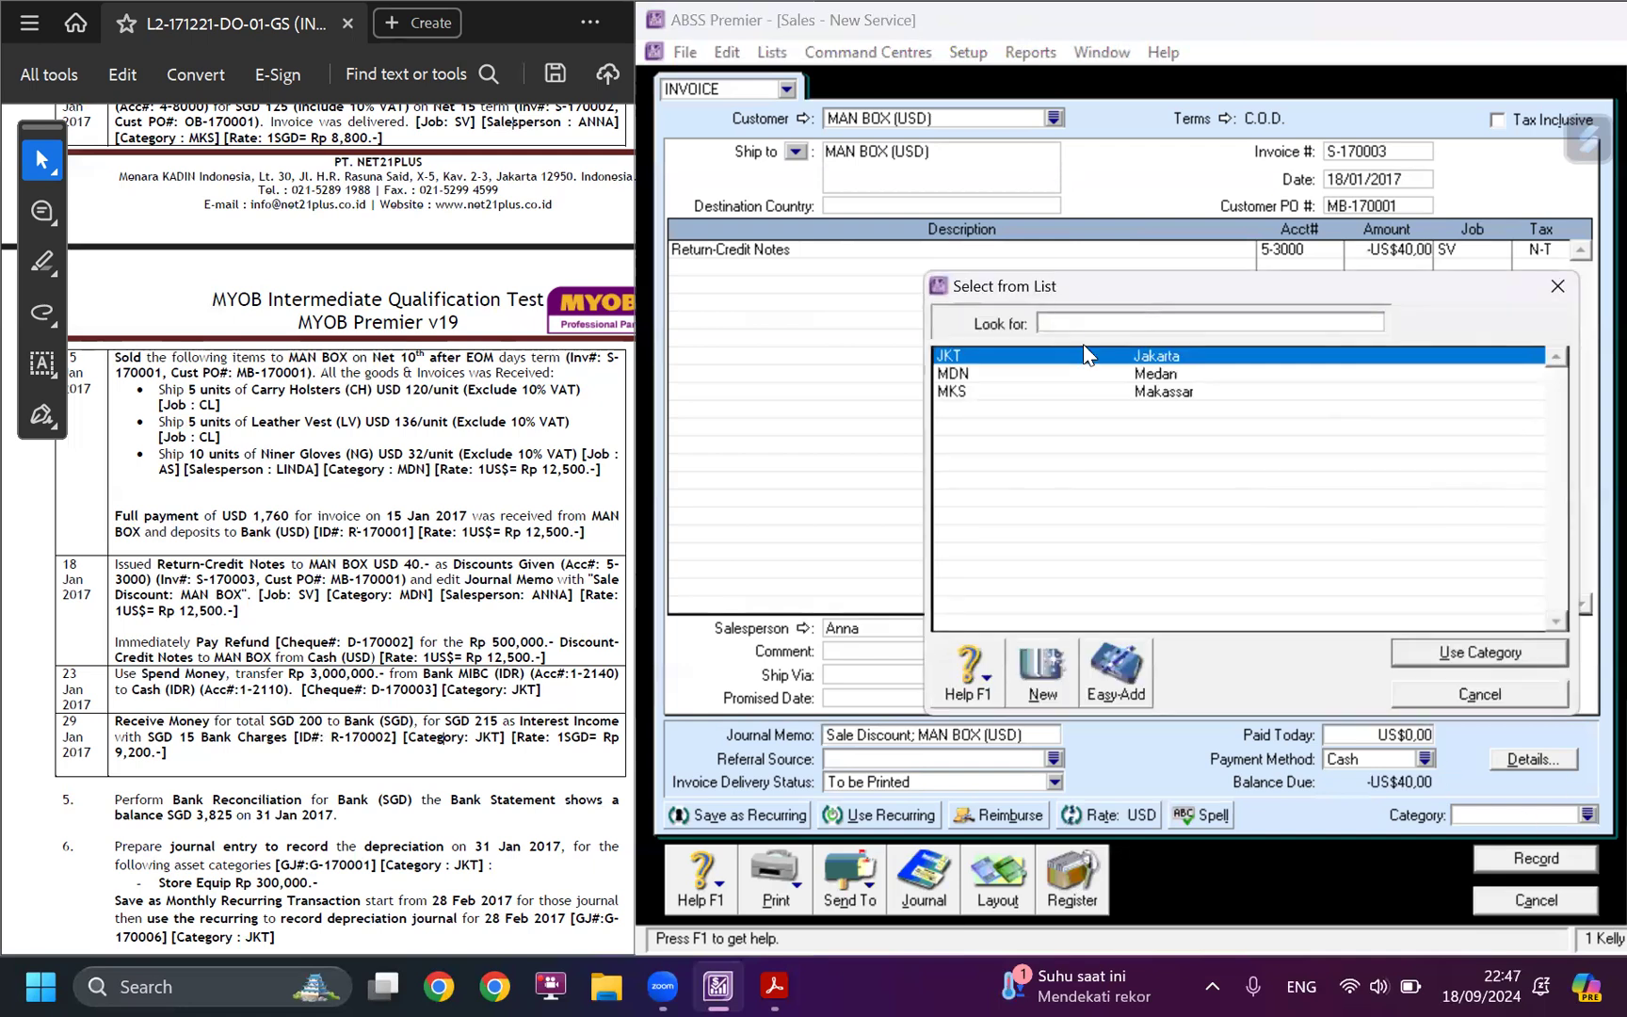
text(MDN)
click(1525, 653)
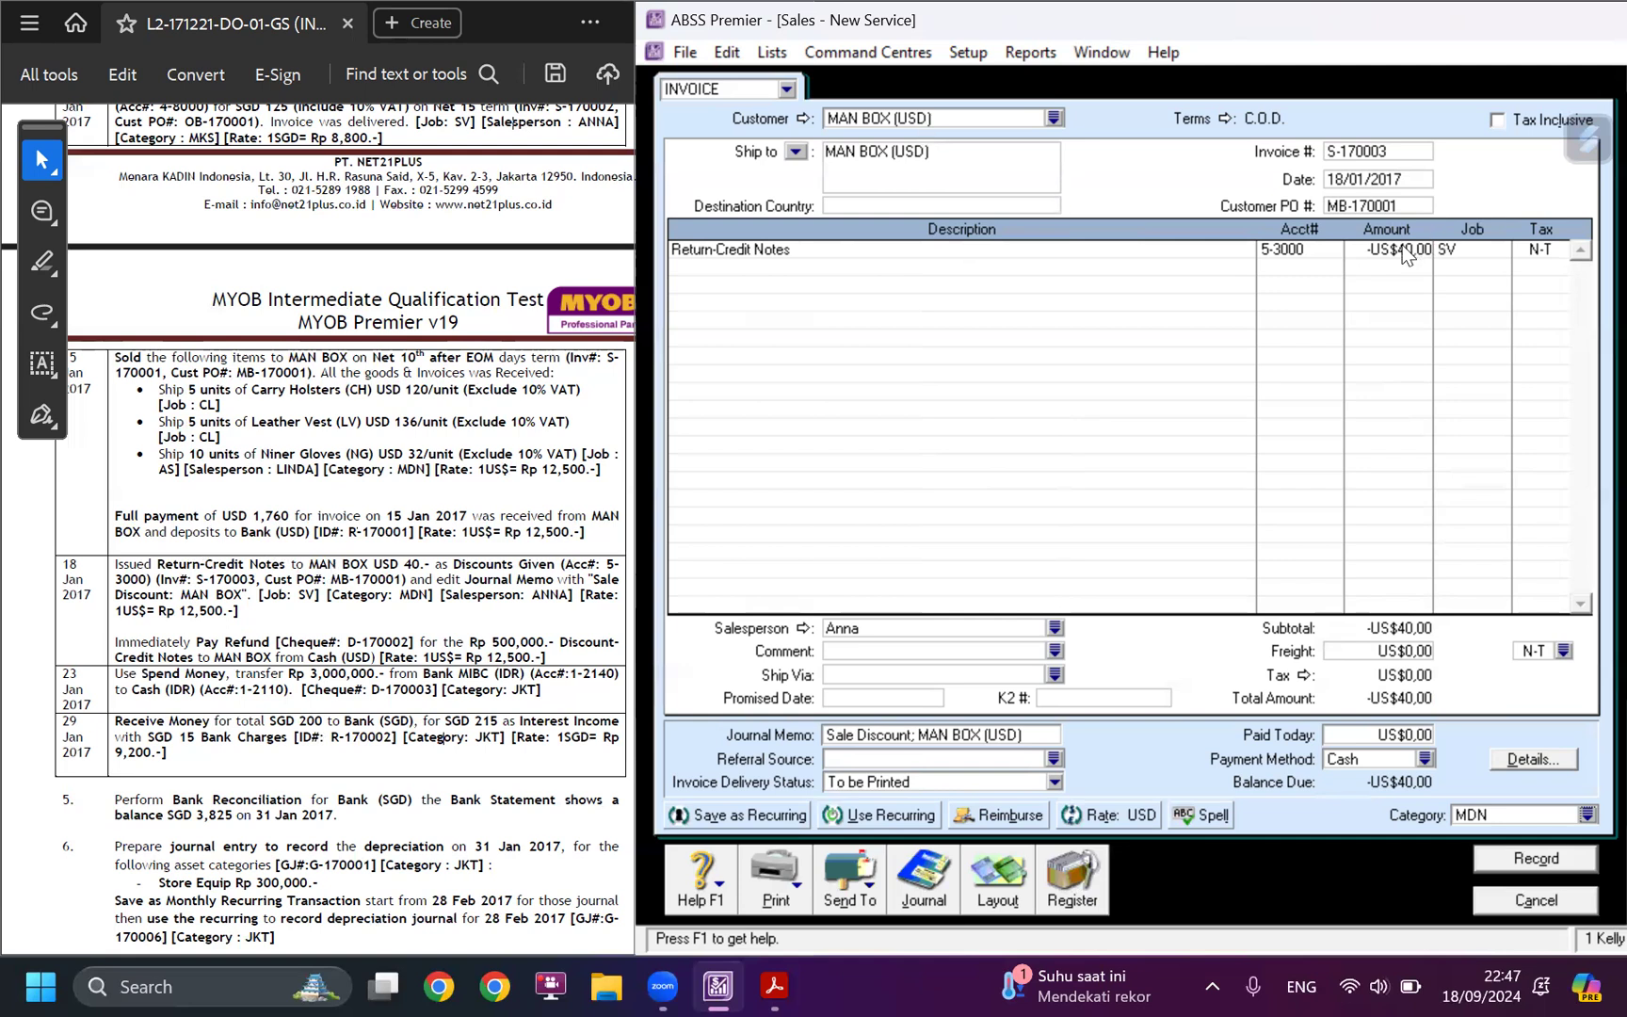
click(1367, 252)
click(1187, 250)
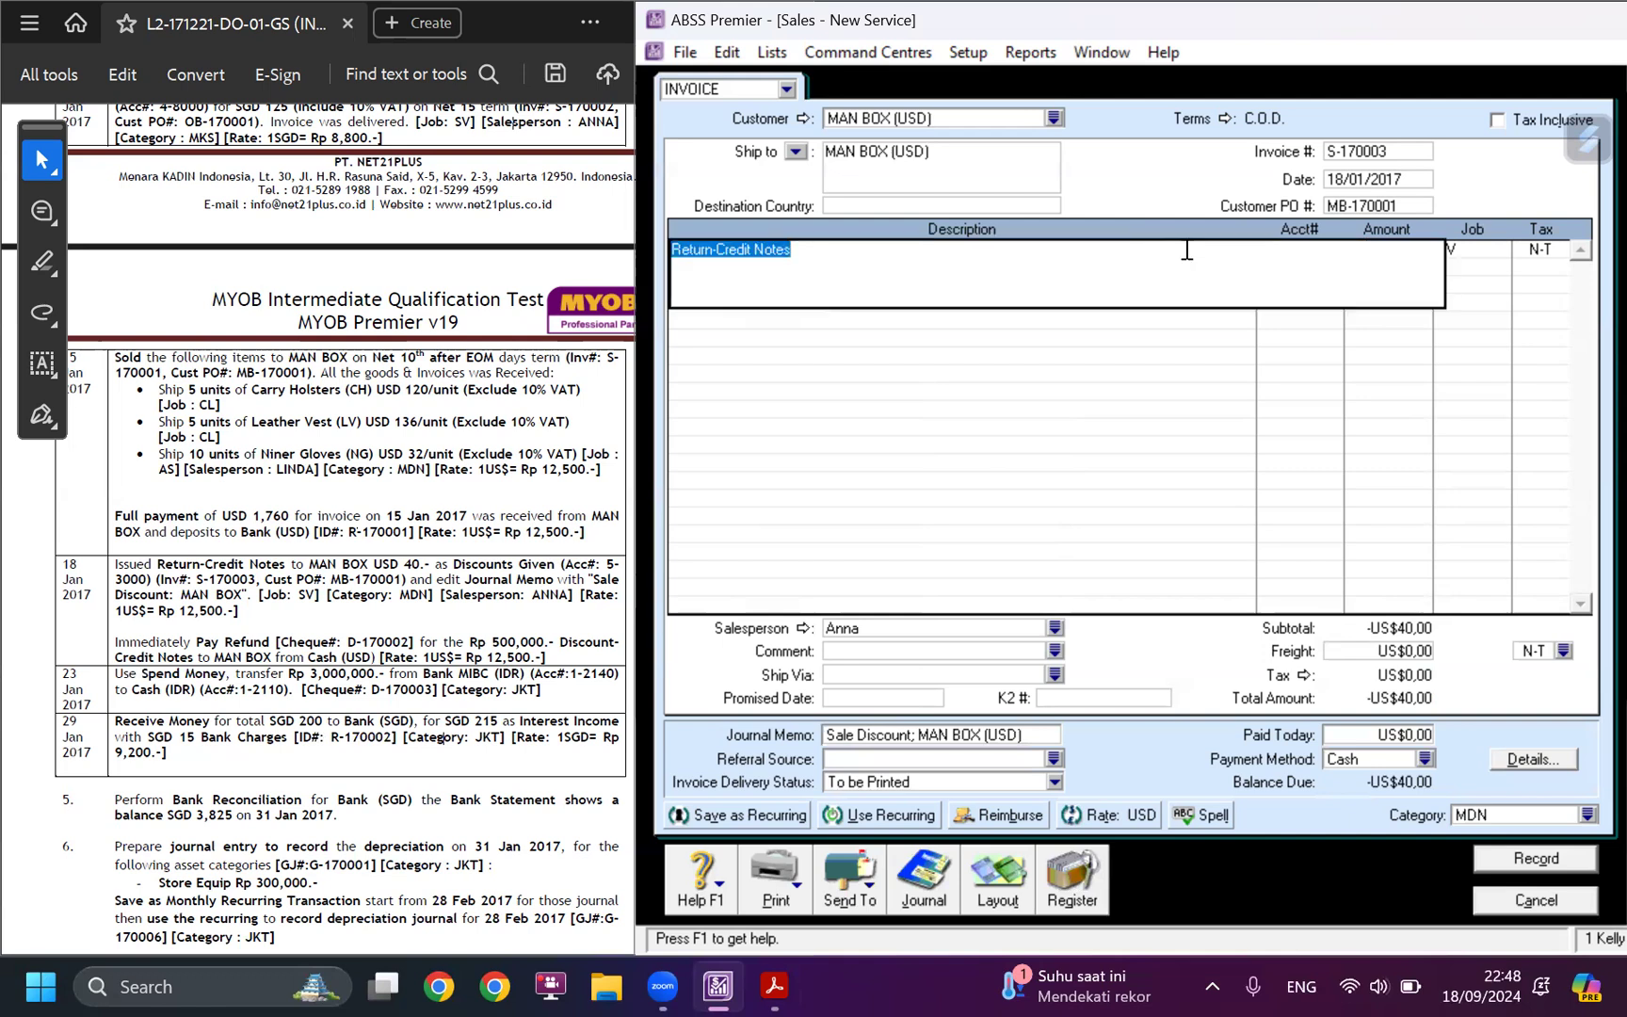
Extend the credit note line's description to "Return-Credit Notes (Discount Given)".
click(820, 252)
text(()
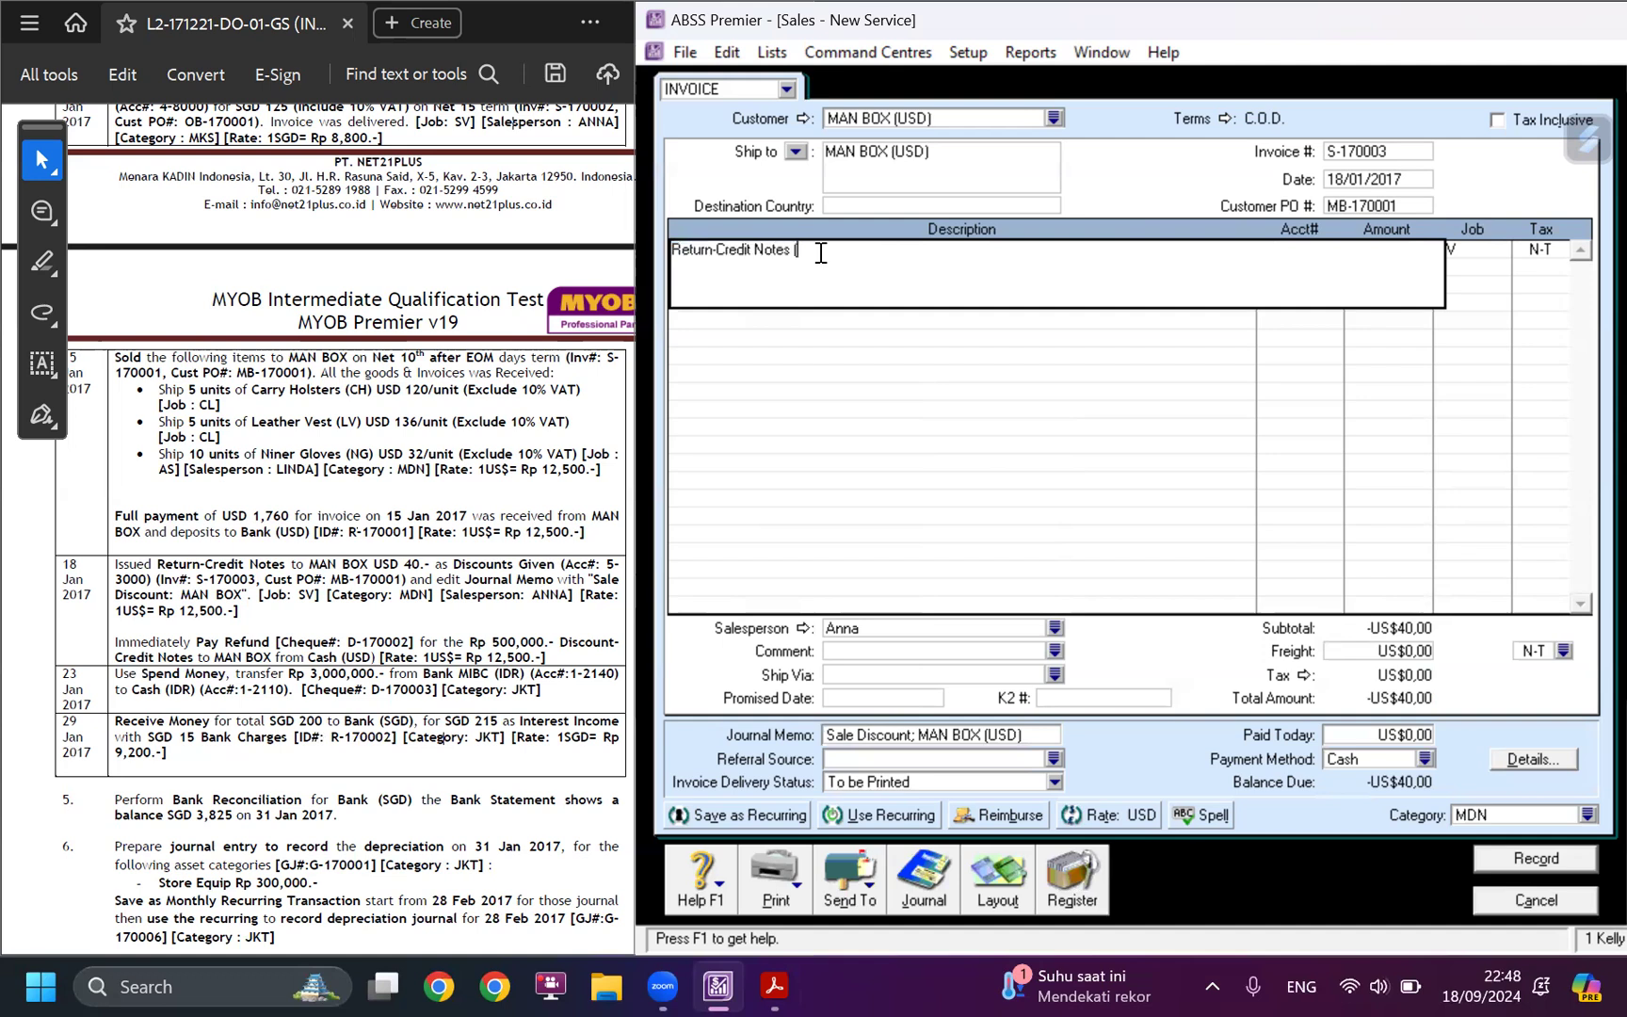
text(Discount Given))
key(Tab)
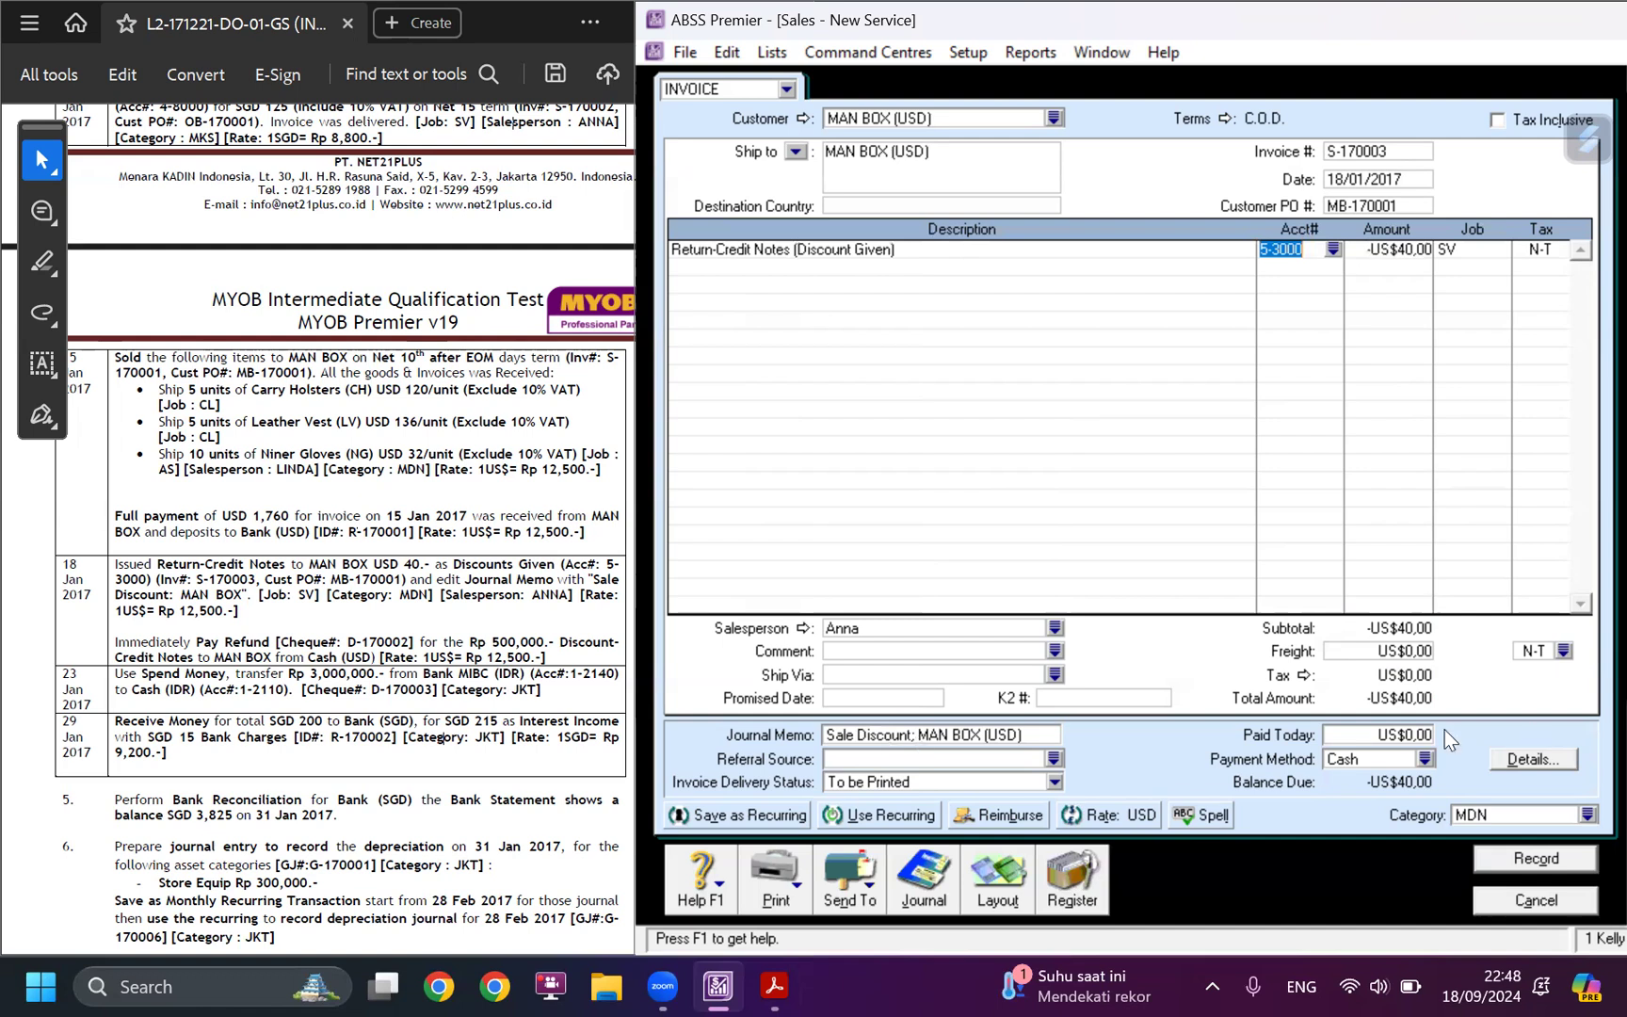
Check the job, category and salesperson against the case study's 18 January entry and record credit note S-170003.
click(1476, 253)
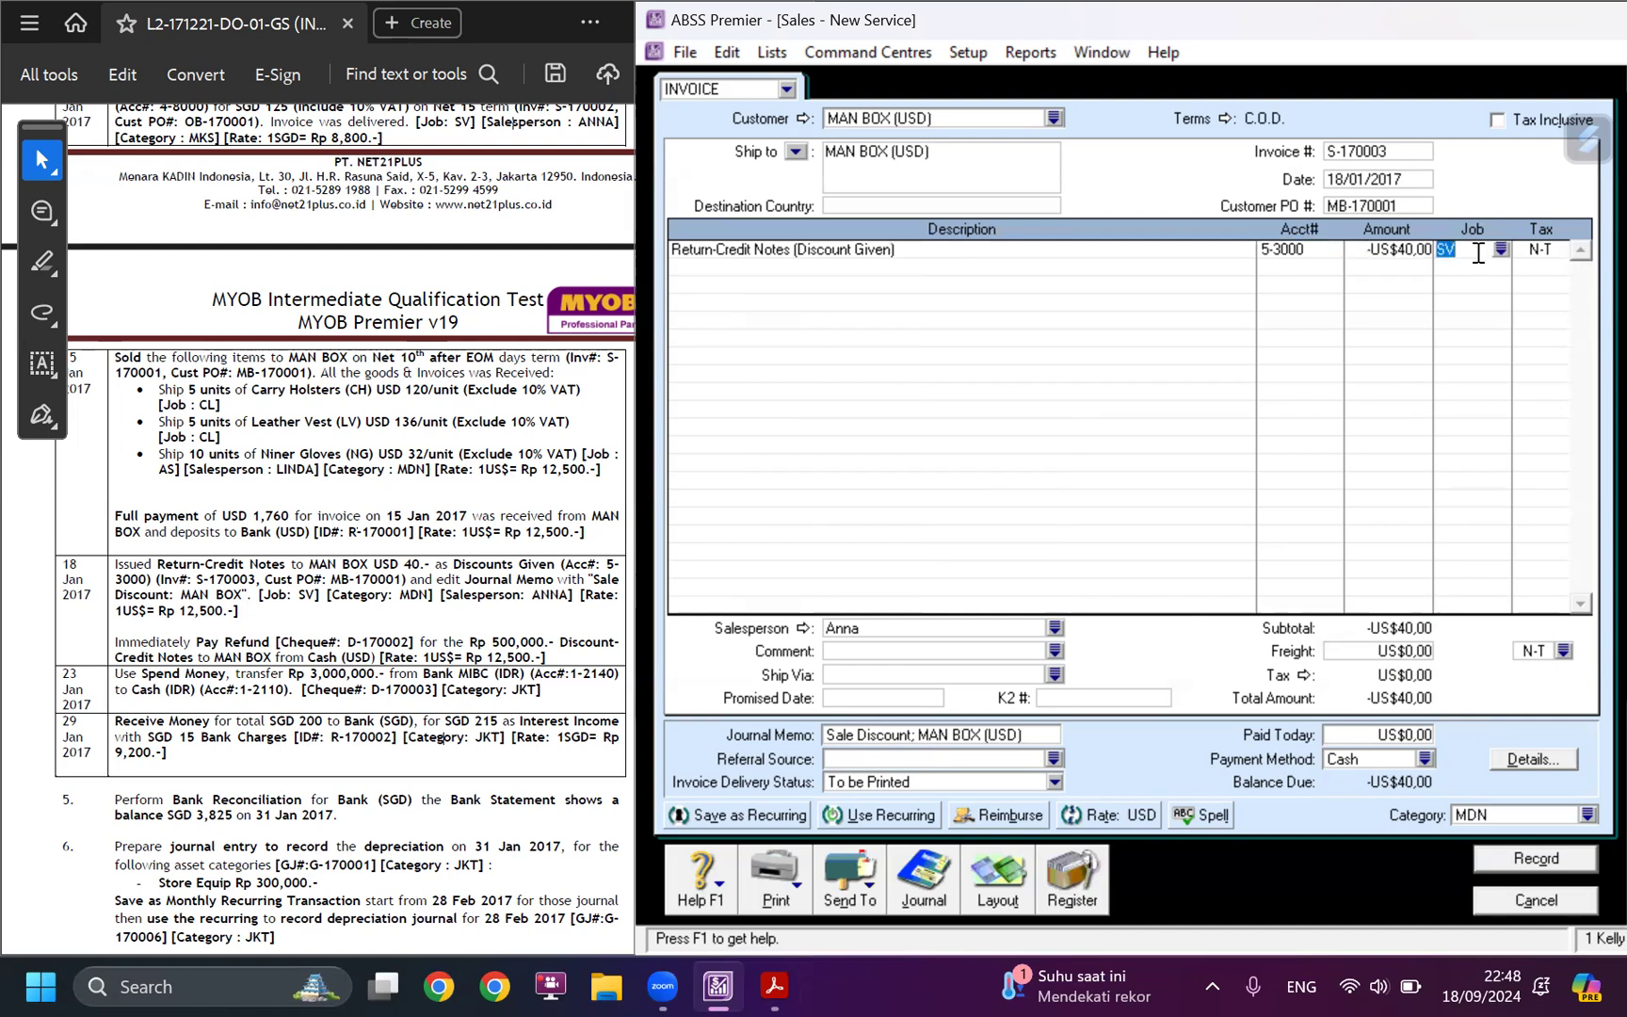
click(424, 599)
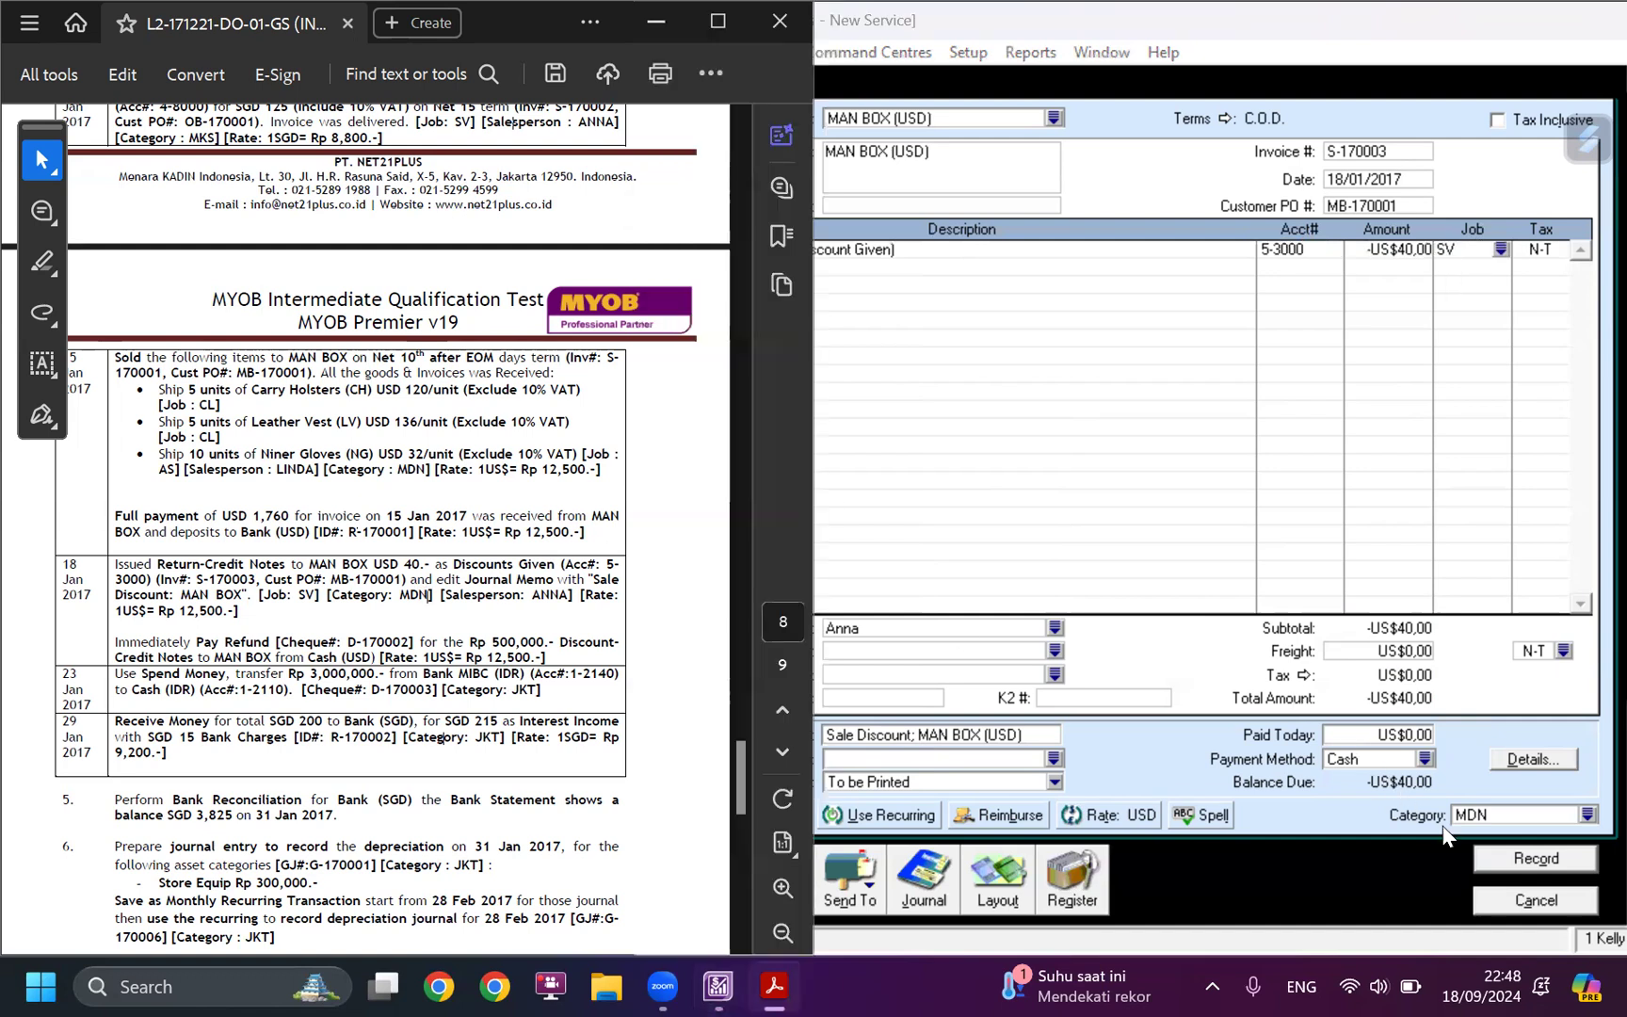
click(1009, 624)
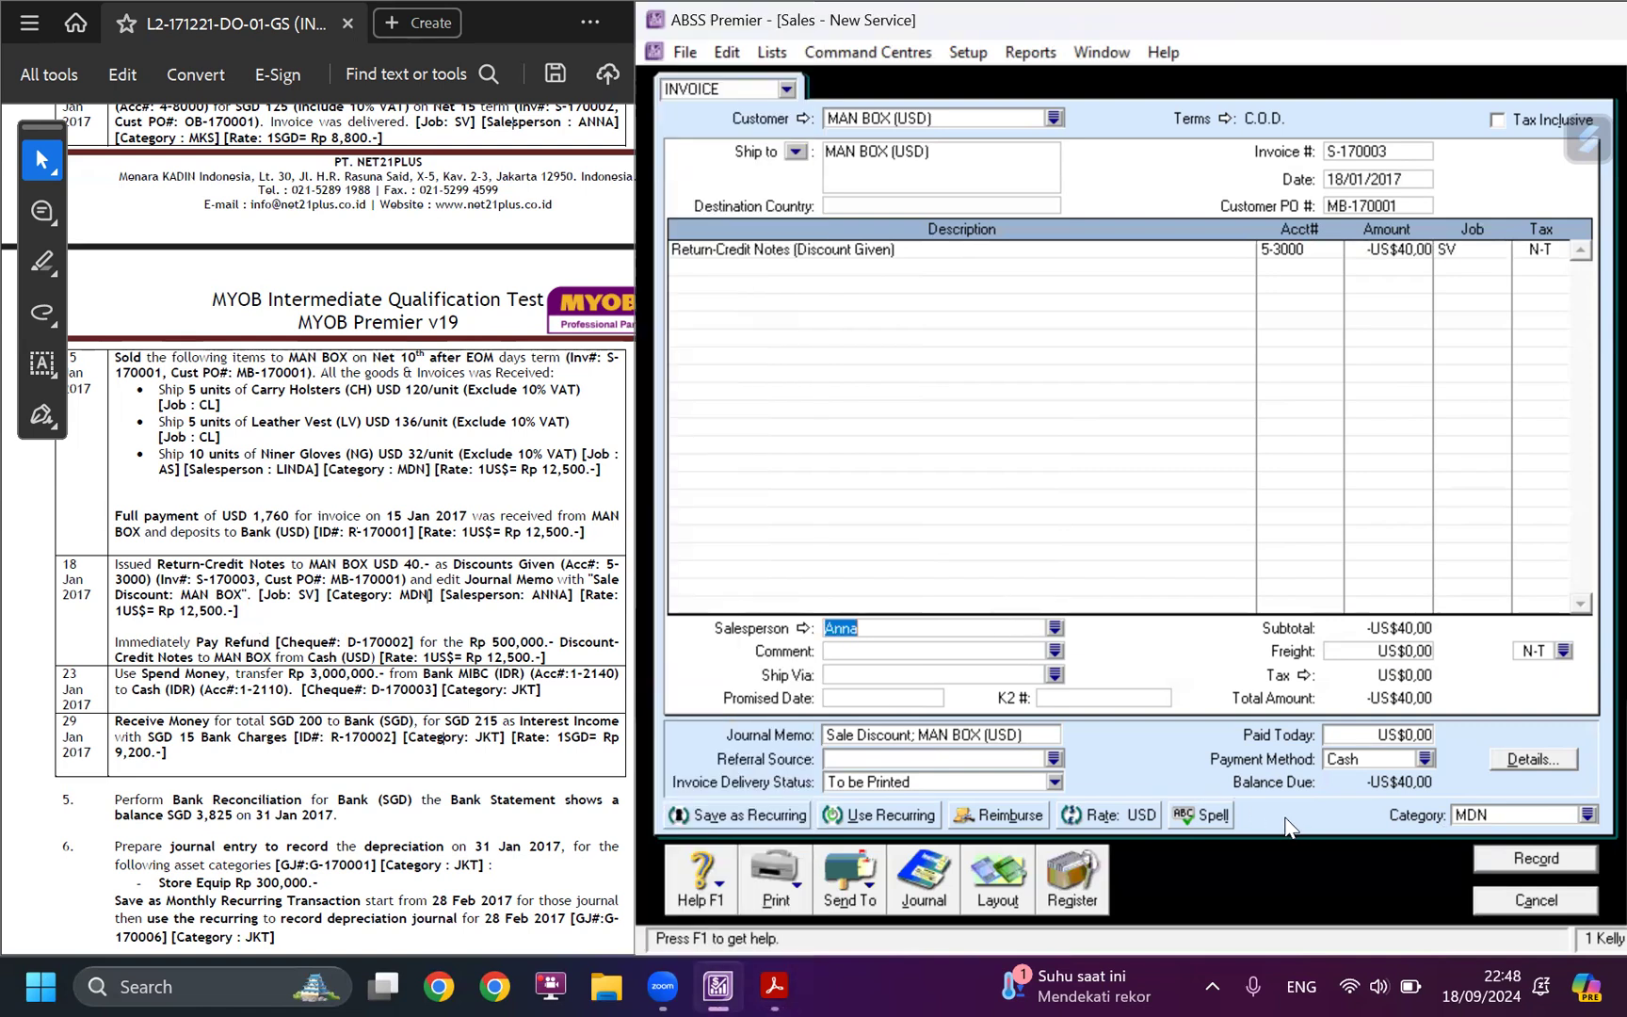
click(1560, 862)
Find MAN BOX's credit S-170003 among the sales register's returns and credits and start paying its refund.
click(1074, 877)
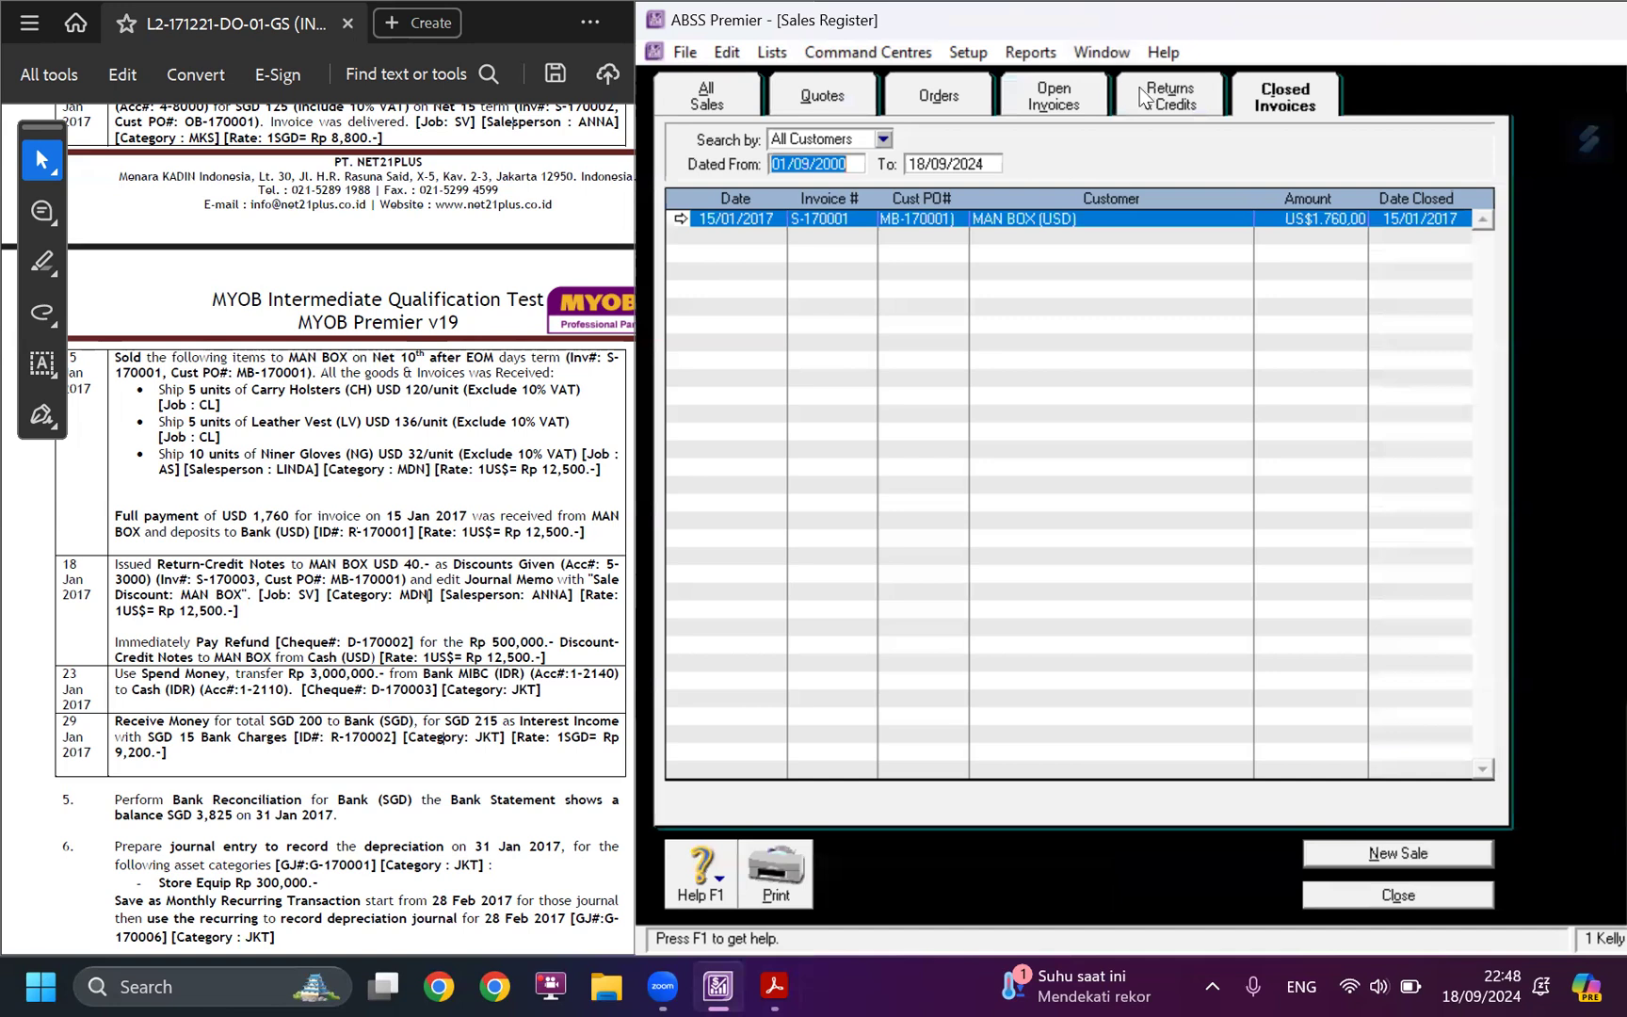
click(1165, 98)
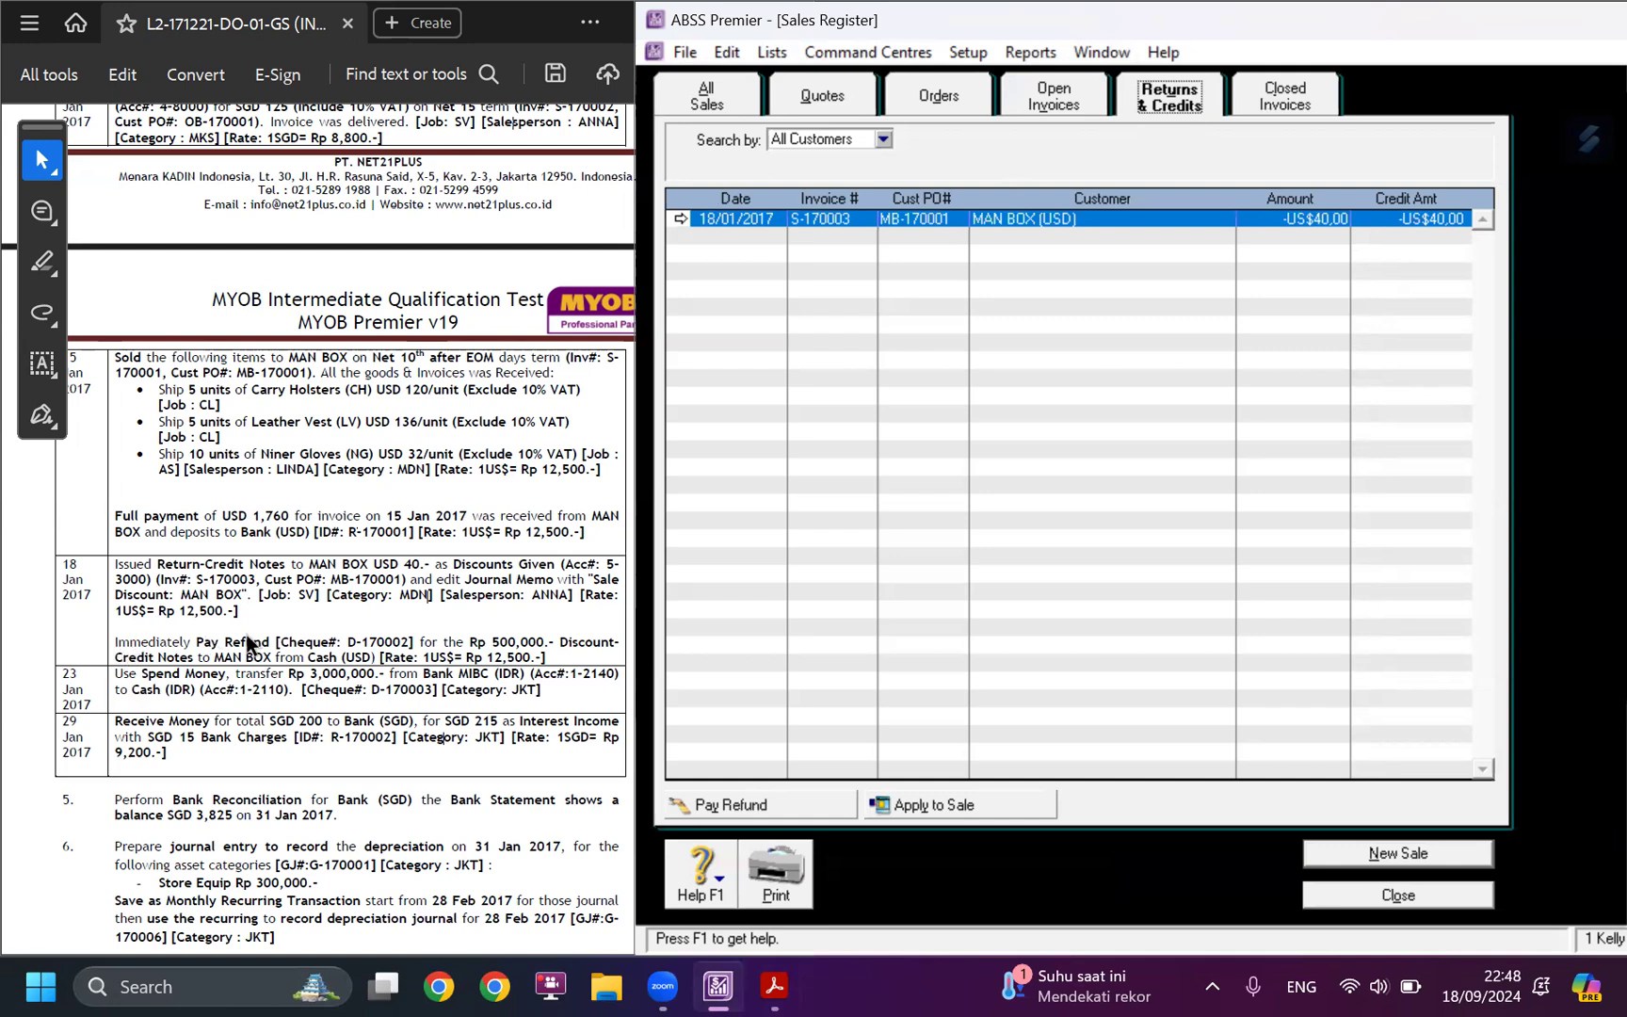
click(1271, 102)
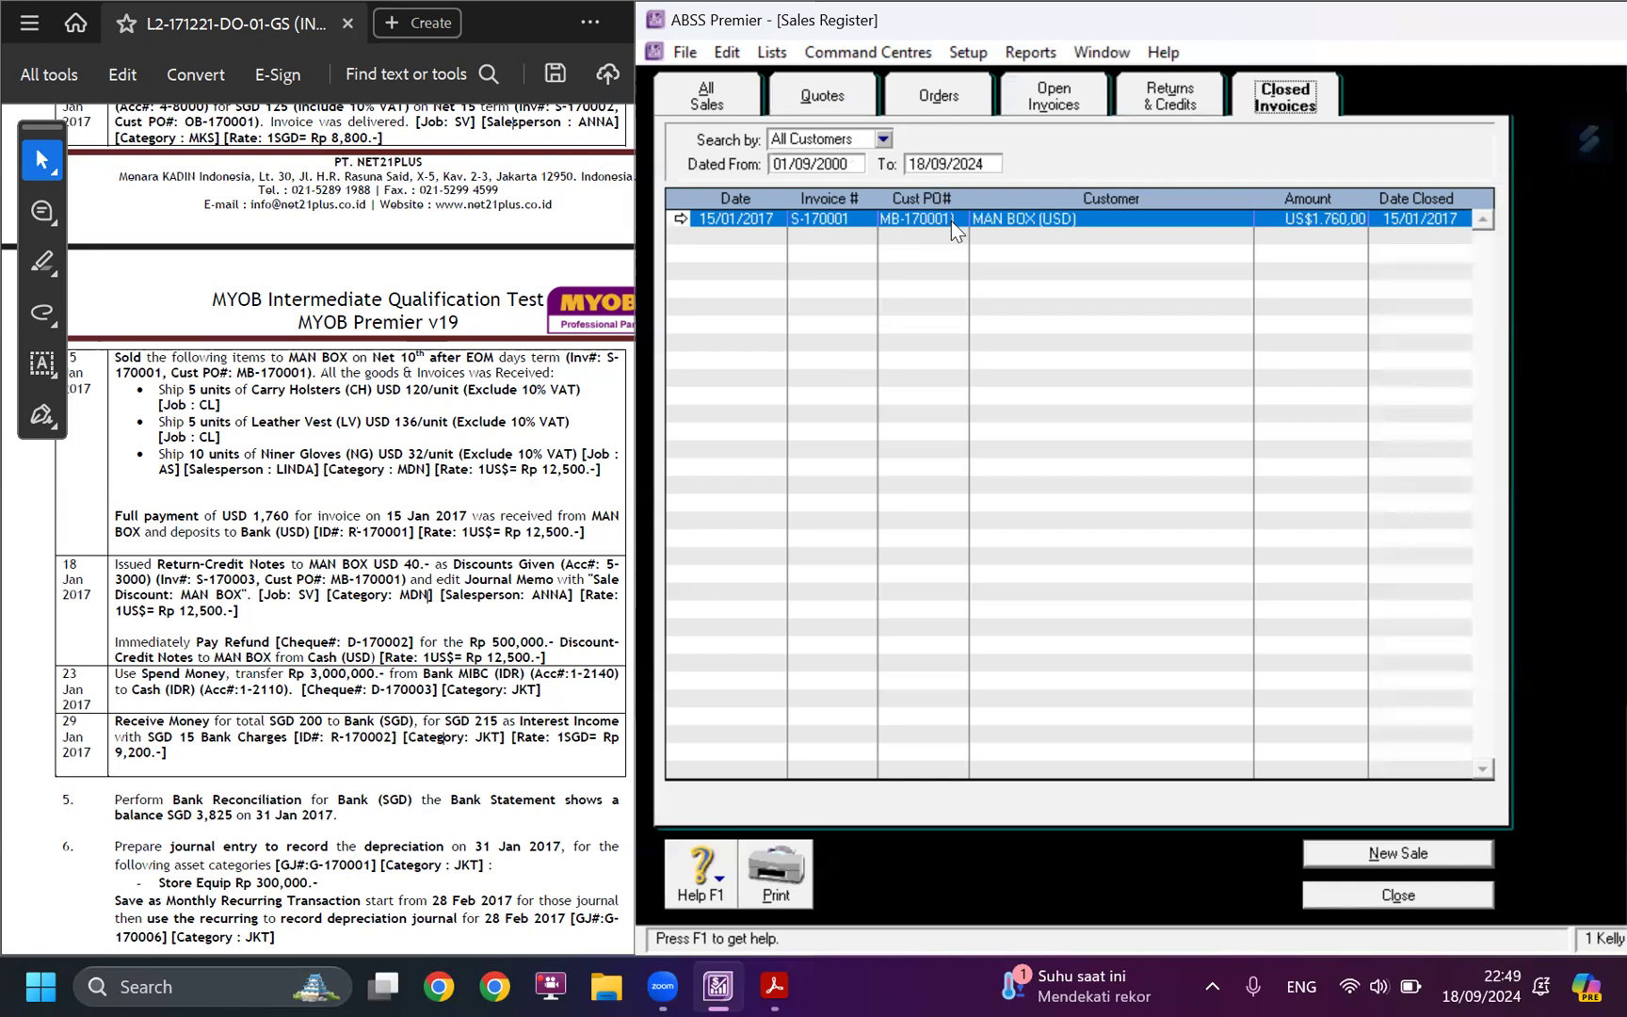
click(1188, 98)
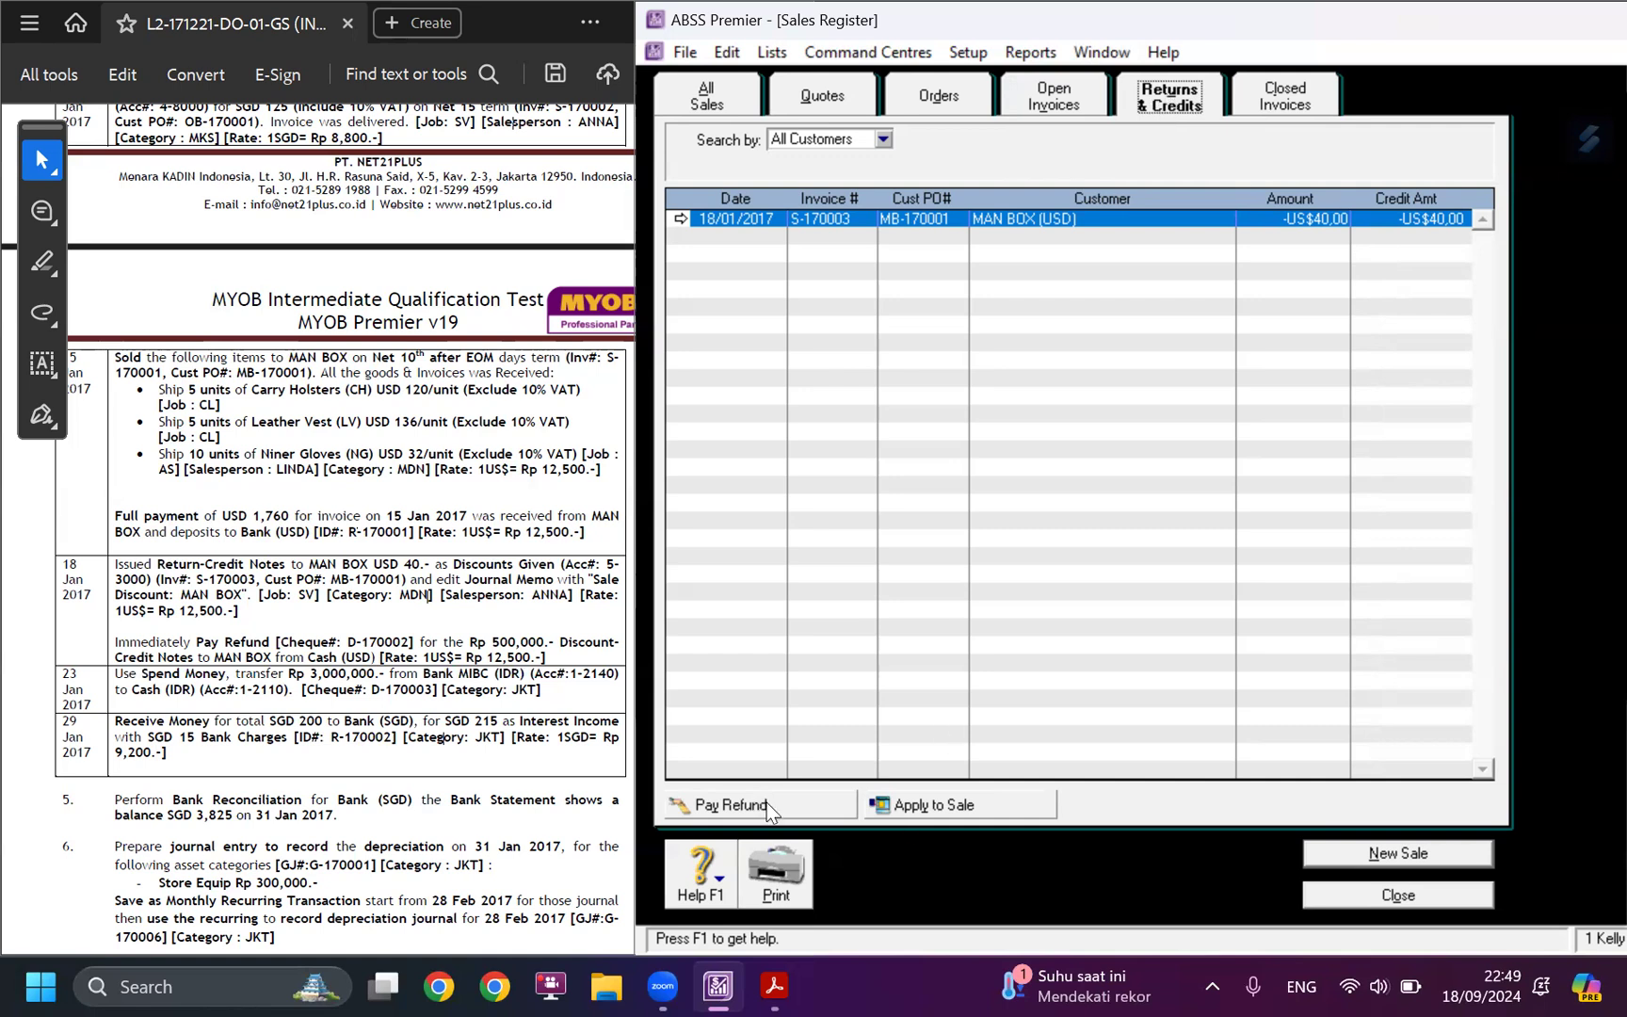
click(731, 805)
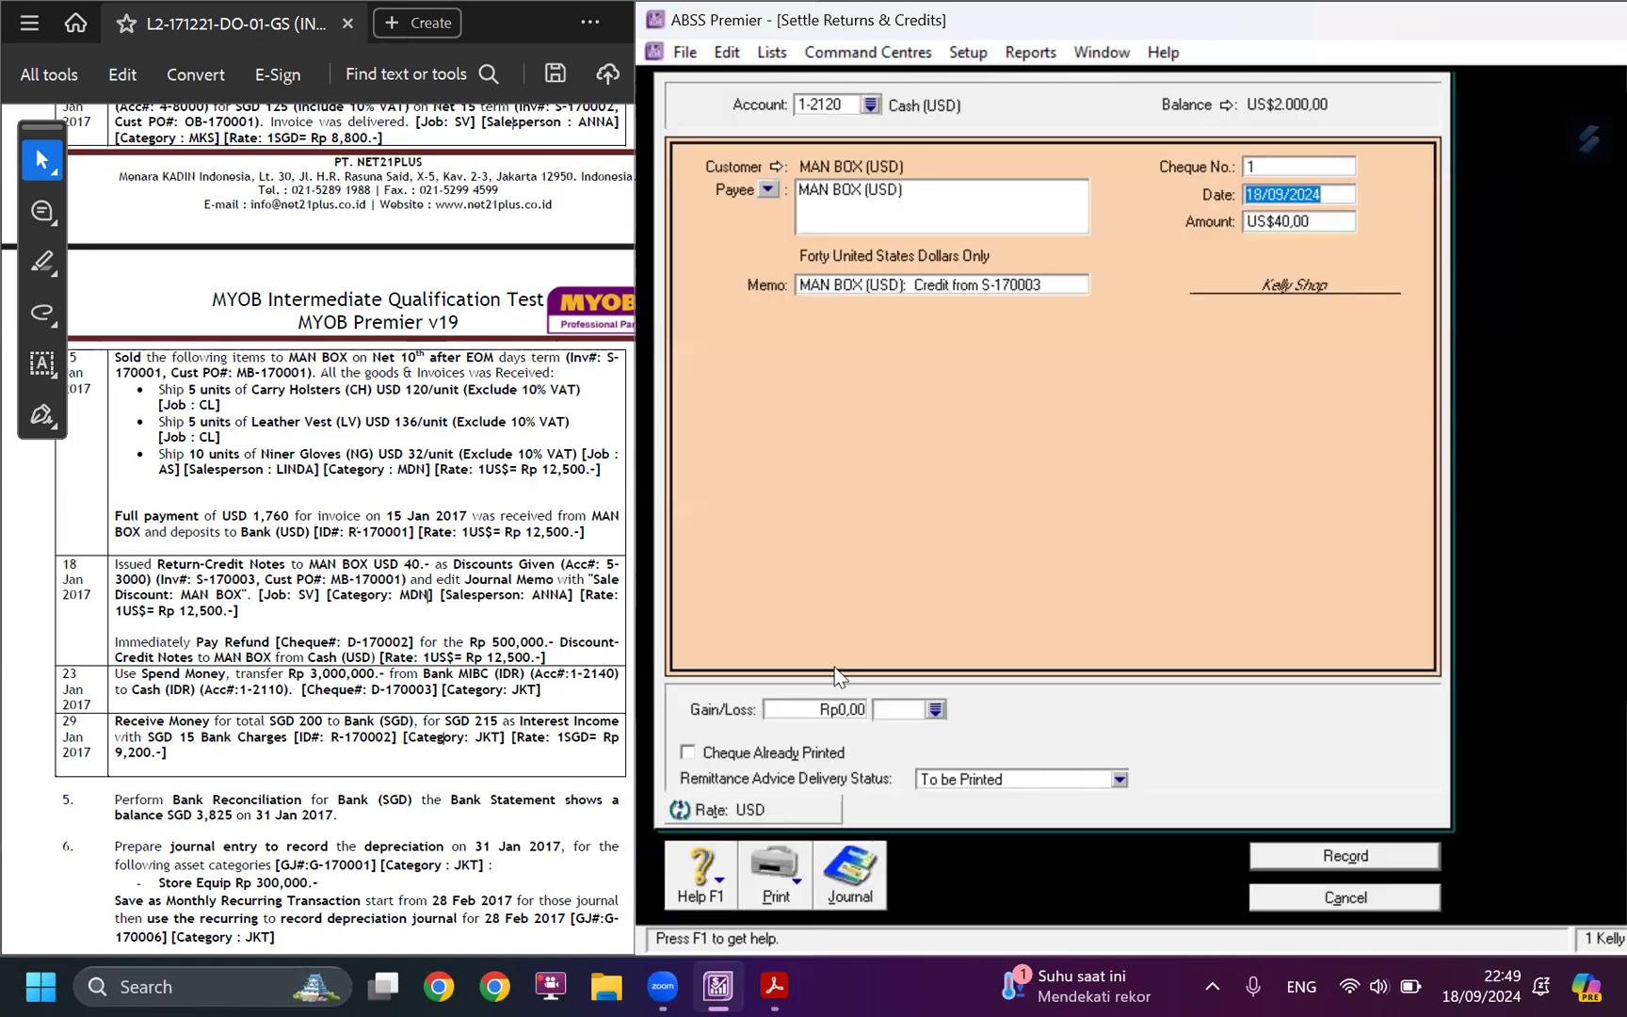
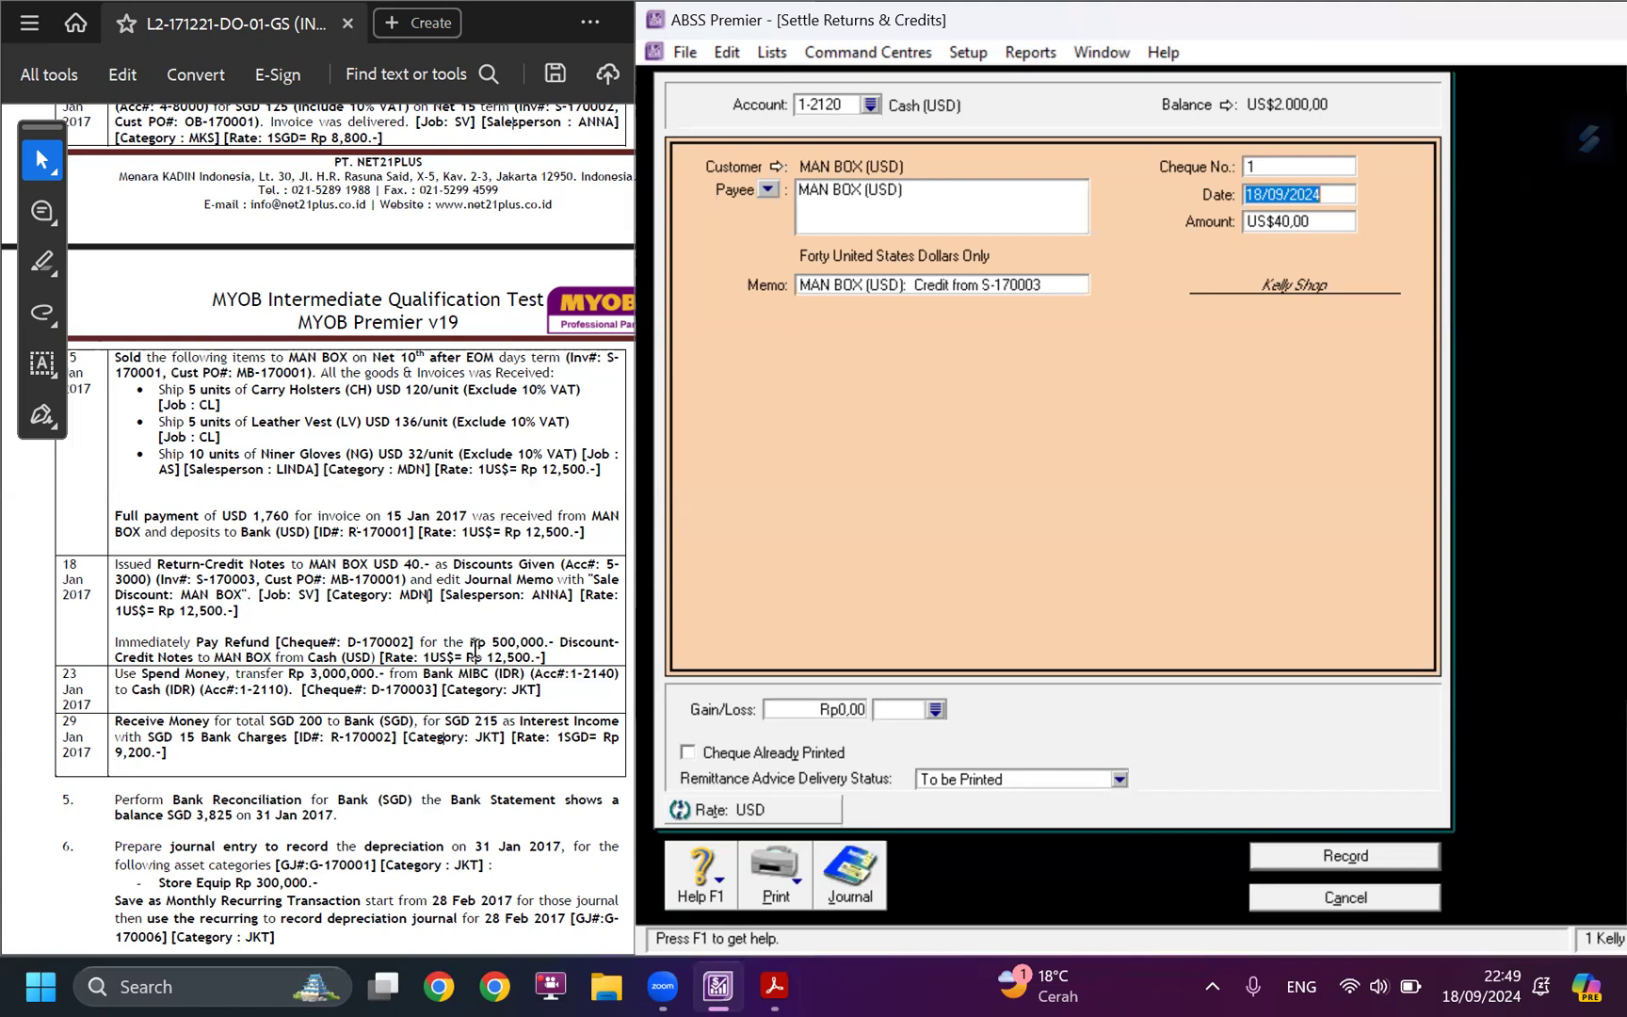
Check the refund amount in the case study's 18 January entry and date the refund 18/01/2017.
drag(468, 642, 525, 638)
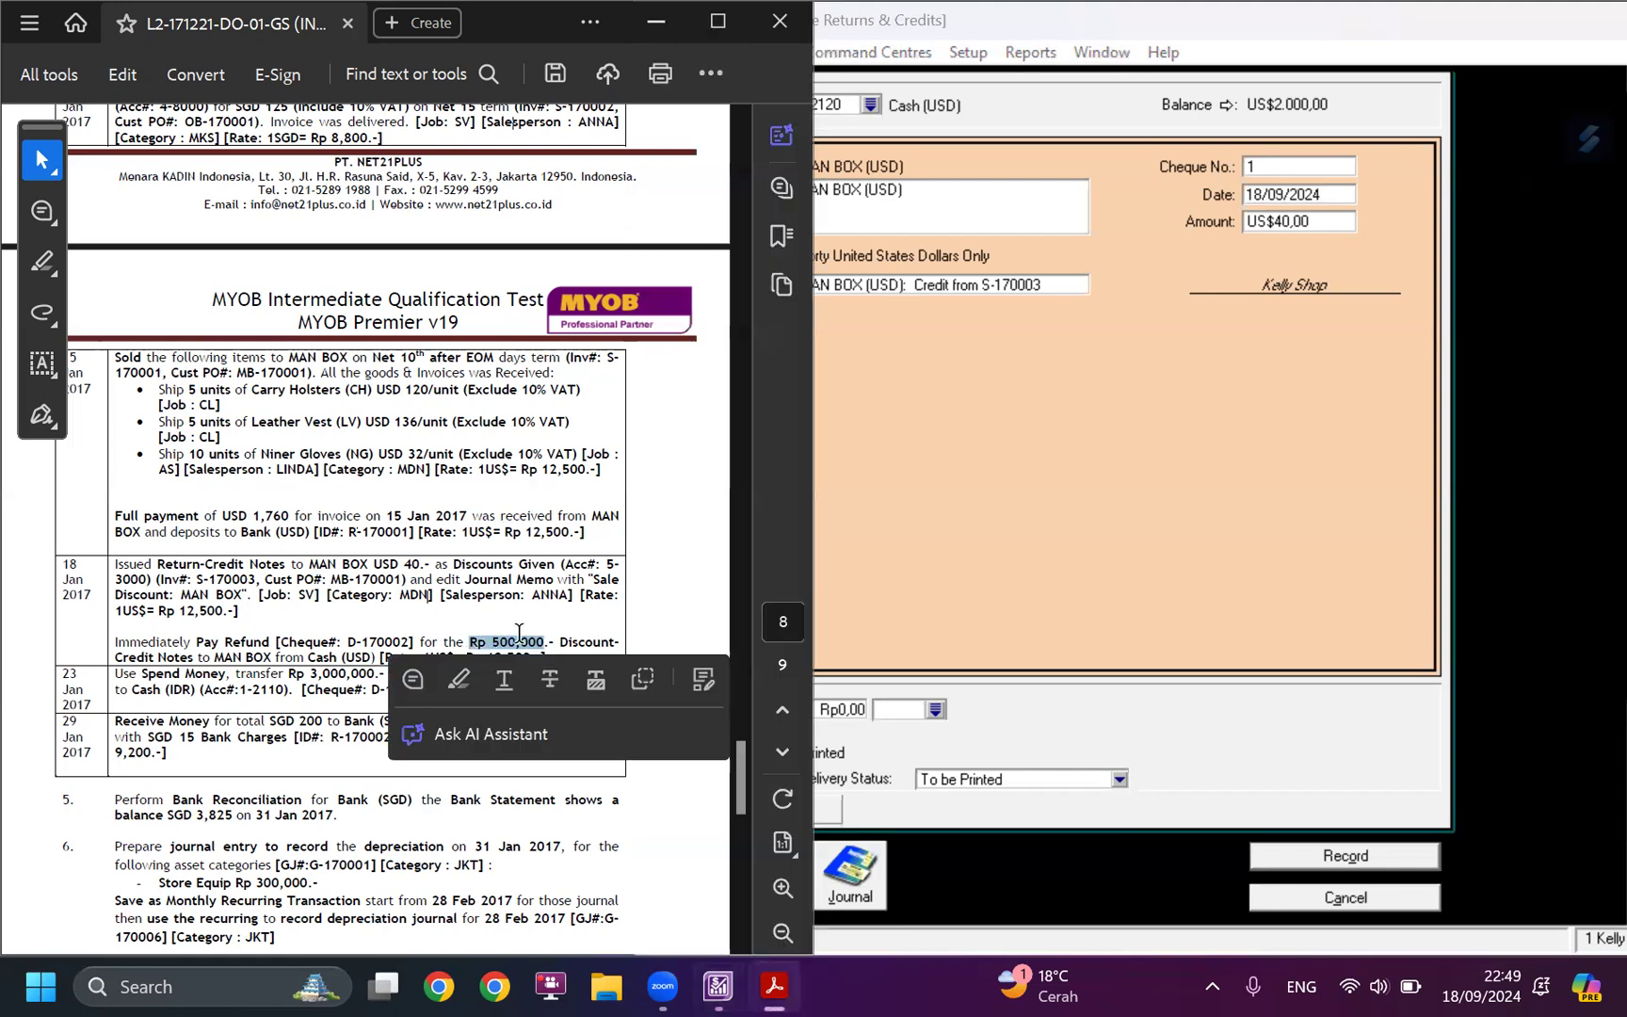
click(1111, 415)
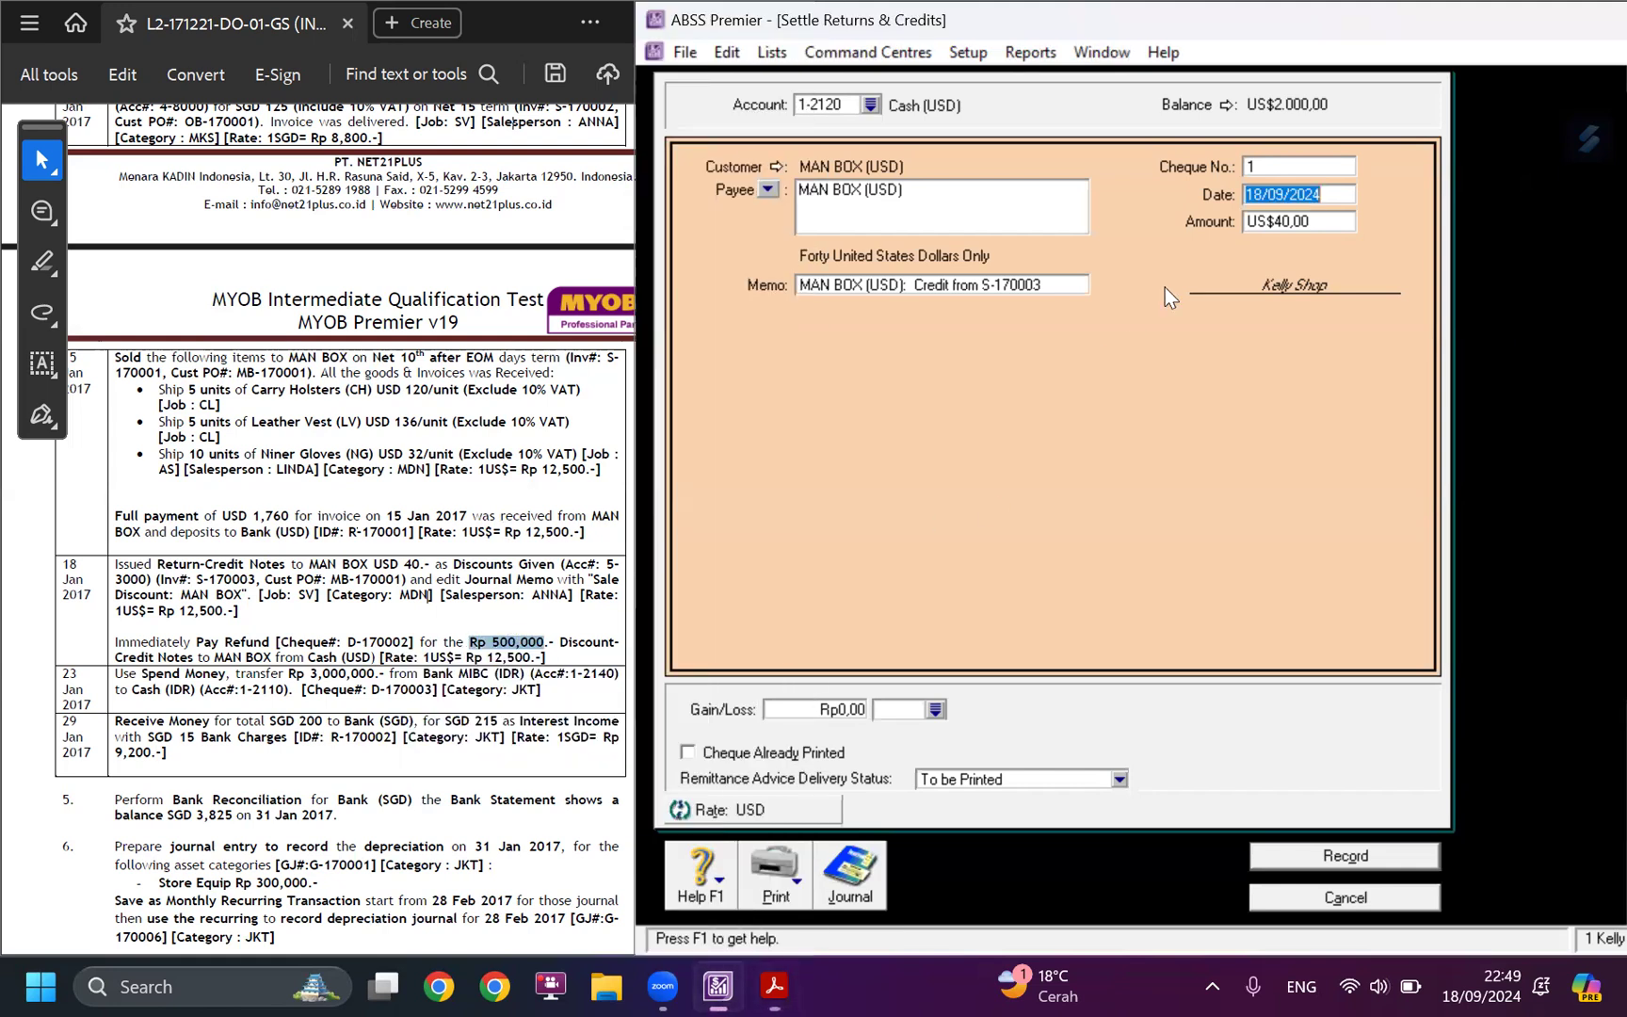
click(1258, 221)
click(1289, 195)
text(18/01/2017)
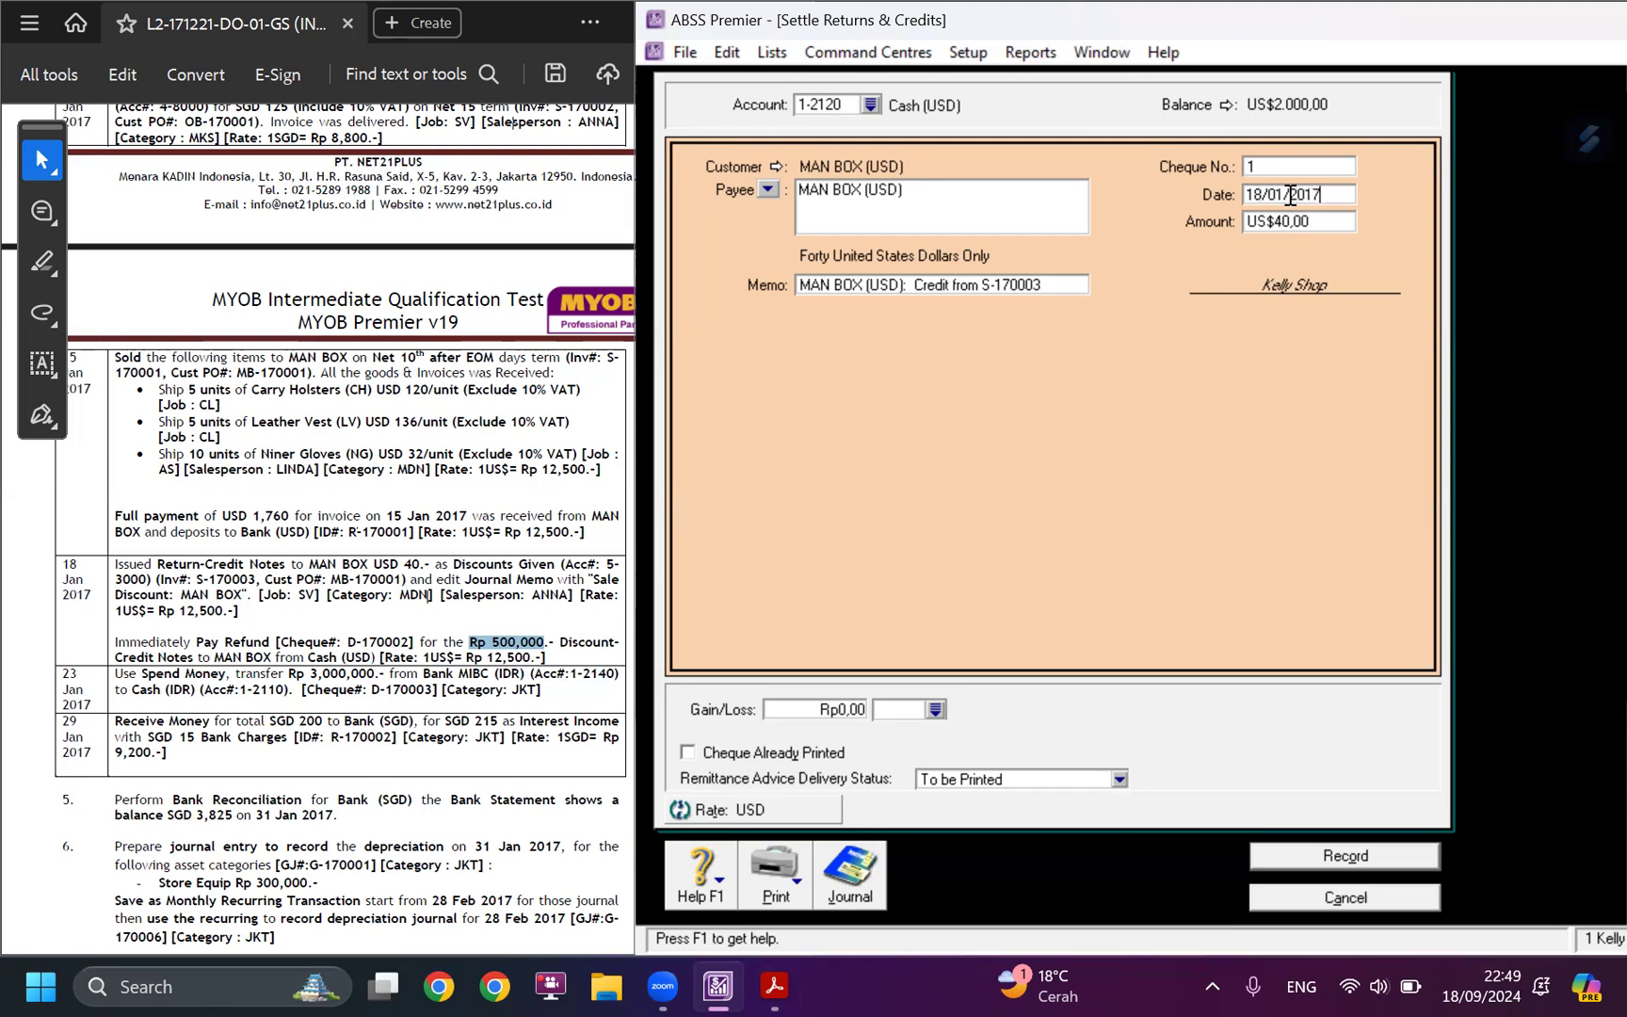
Set the refund's cheque number to D-170002, copied from the case study.
click(489, 461)
drag(347, 643, 407, 648)
key(ctrl+c)
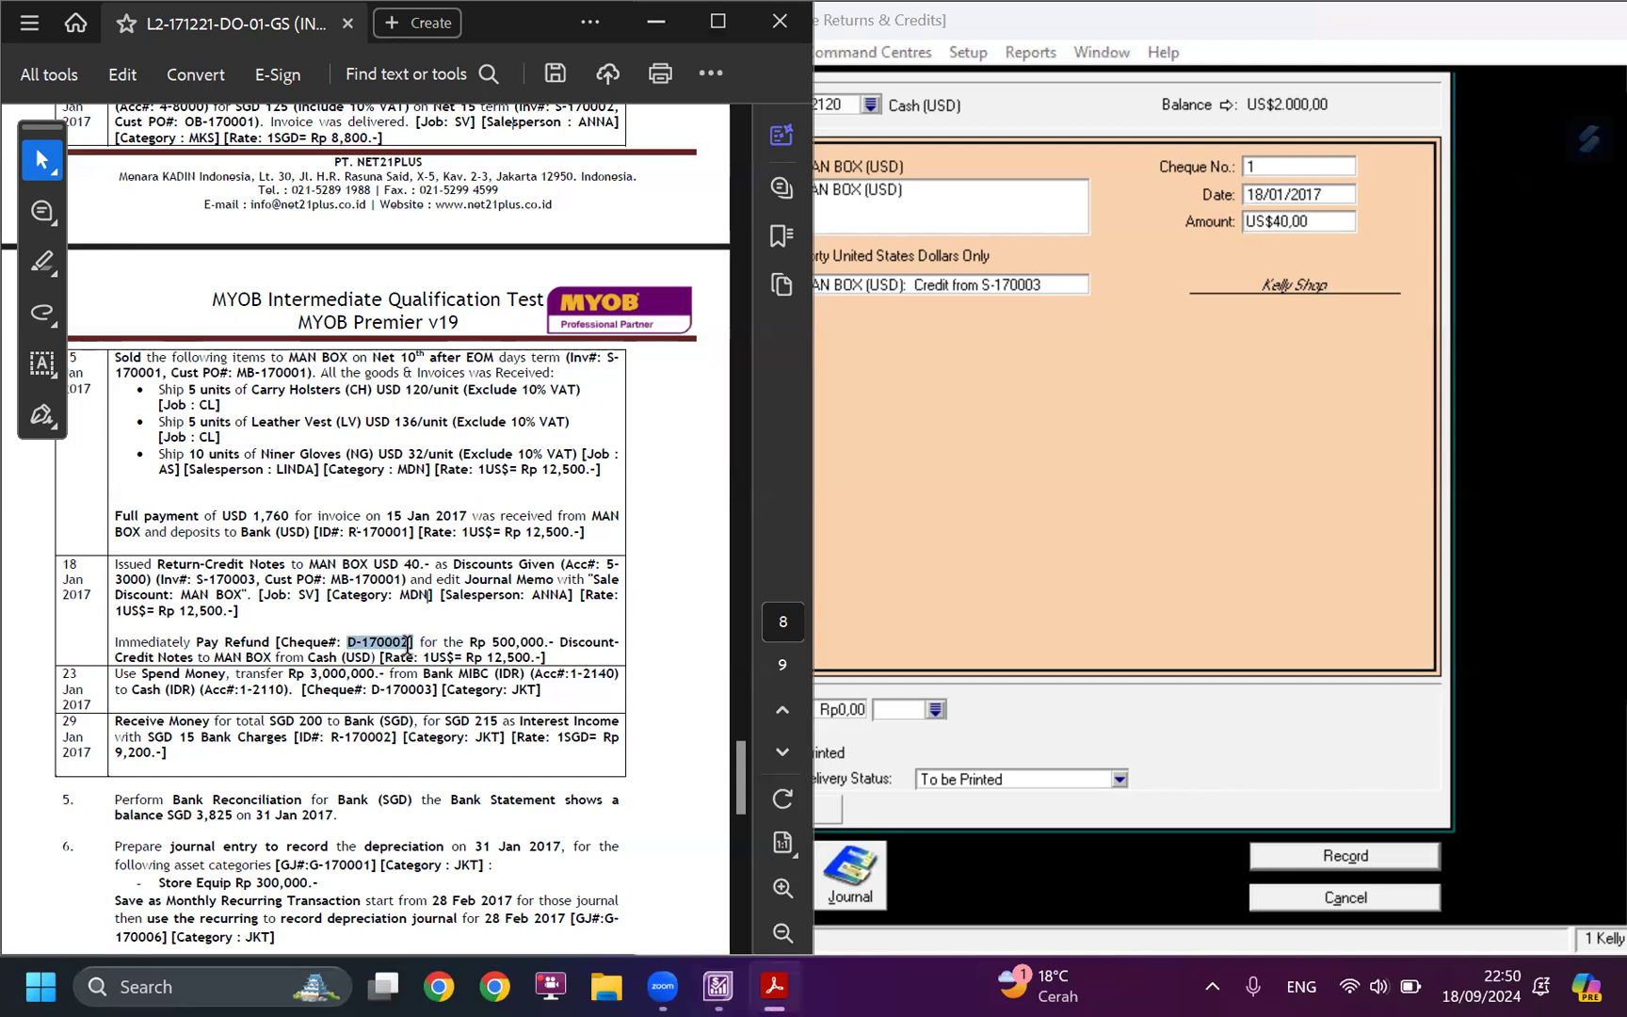
click(1265, 165)
key(ctrl+v)
key(Tab)
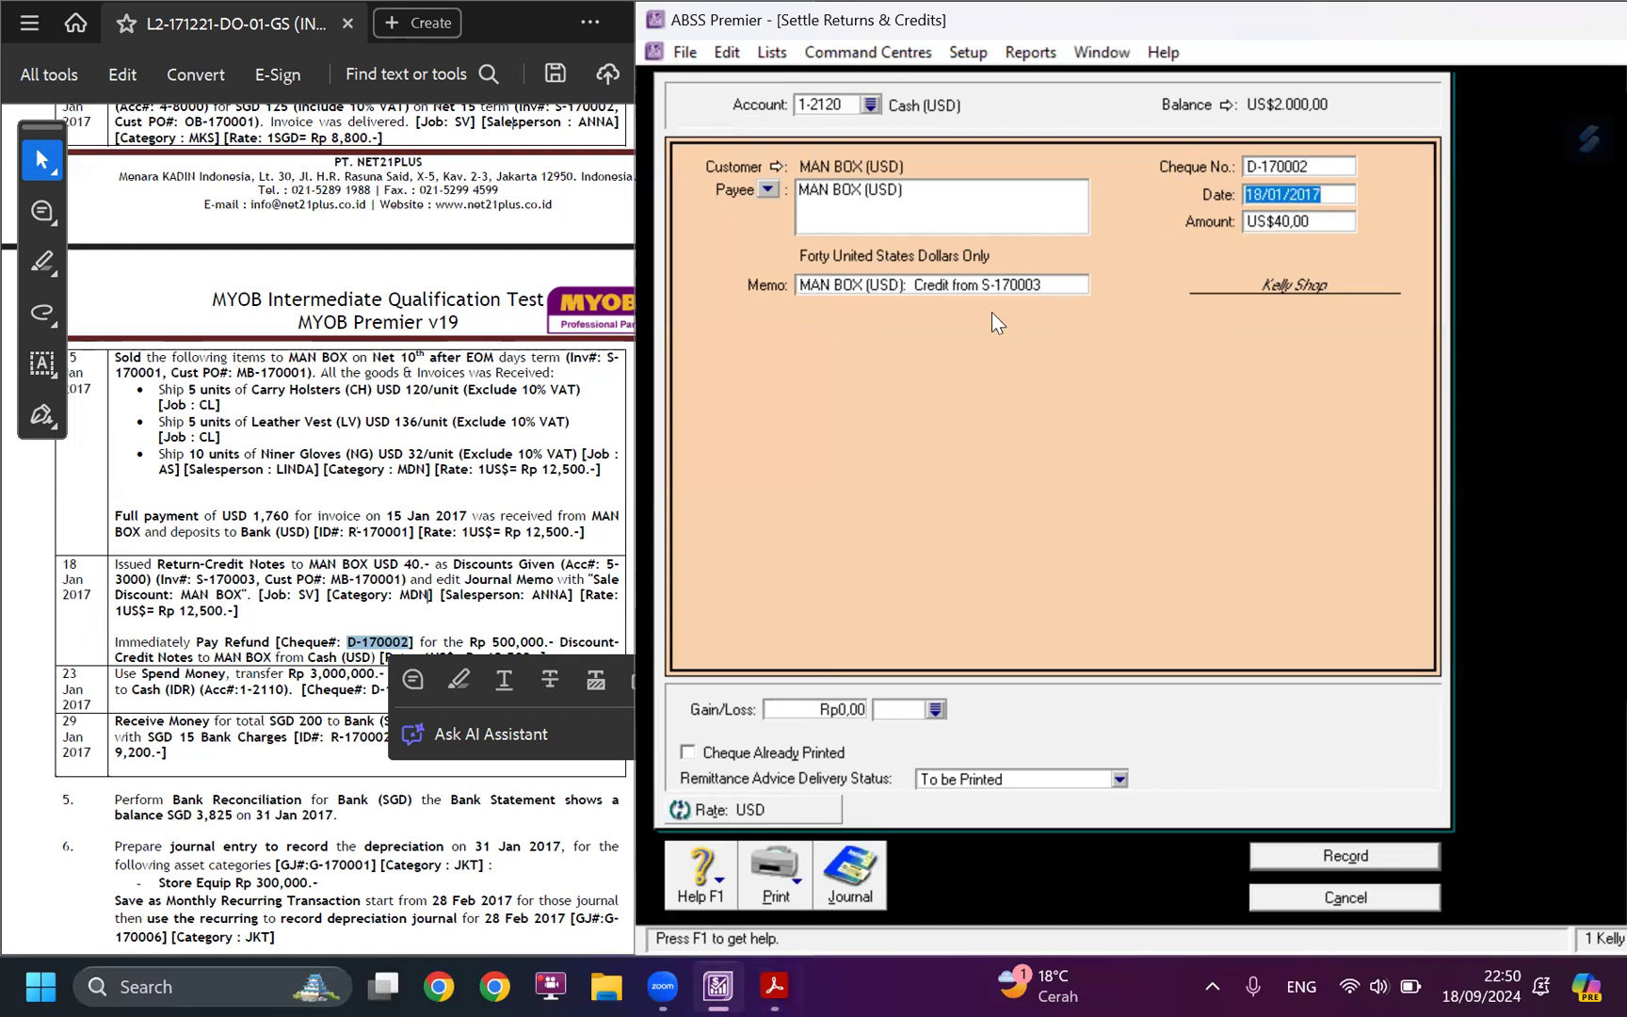
Compare the refund amount with the case study and put "Pay Refund" in front of the existing memo text.
click(530, 637)
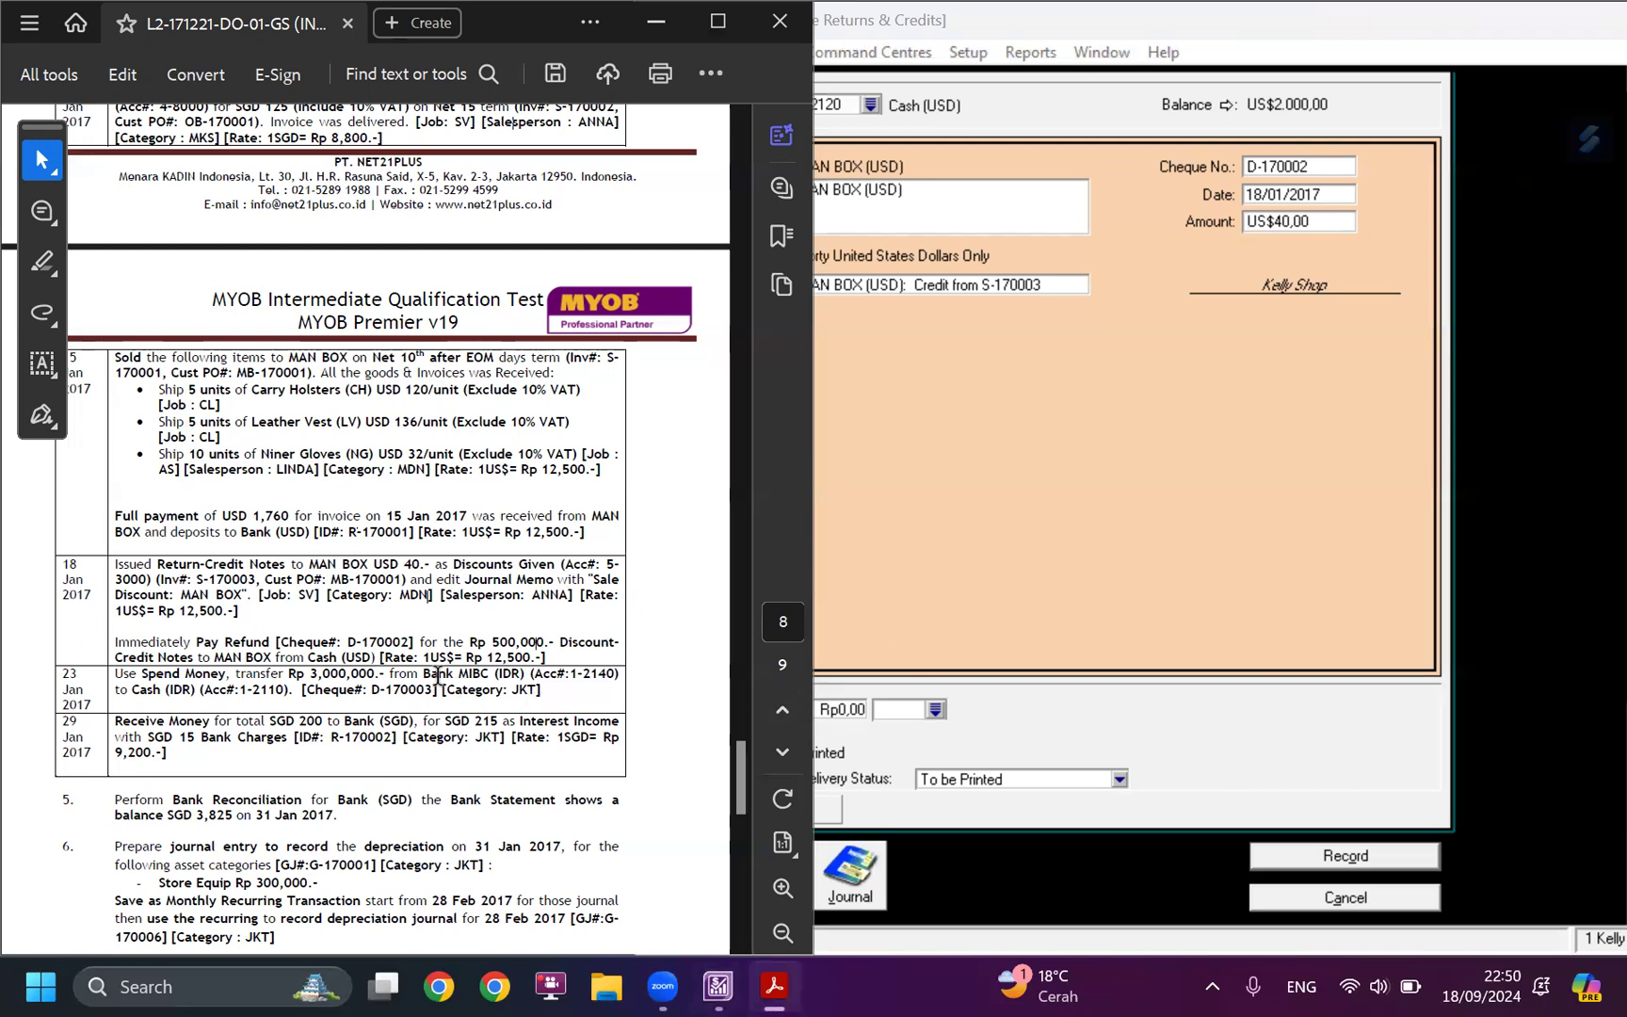
click(1083, 518)
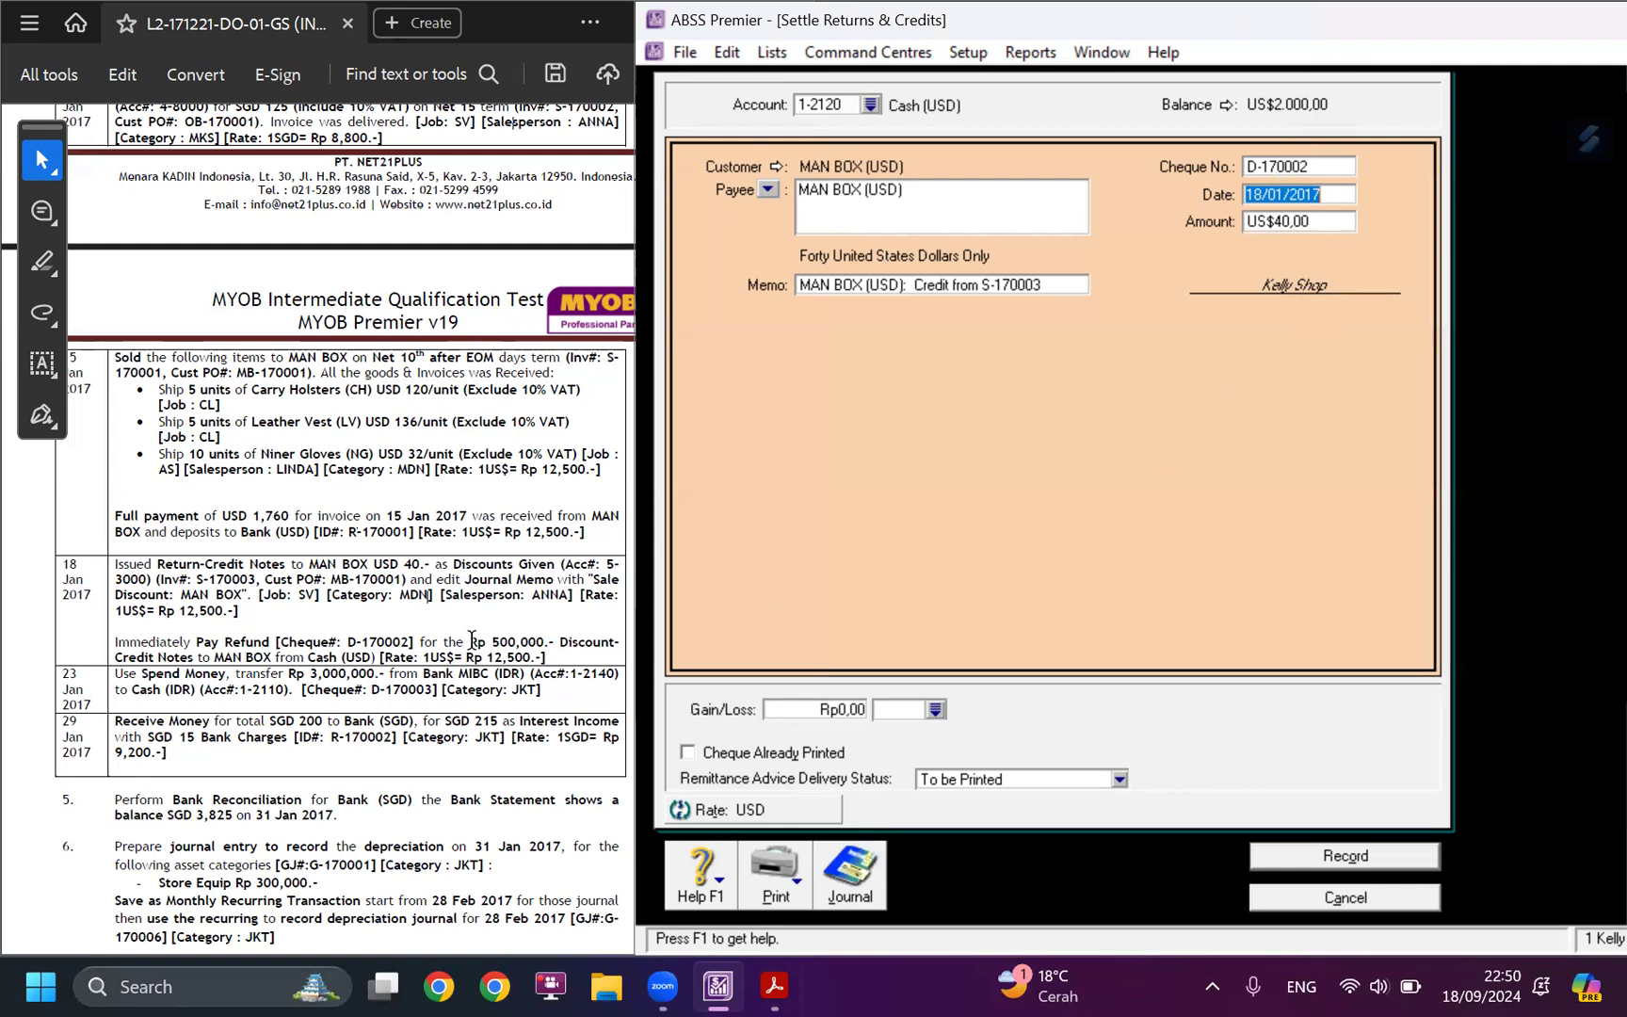
drag(469, 641, 548, 641)
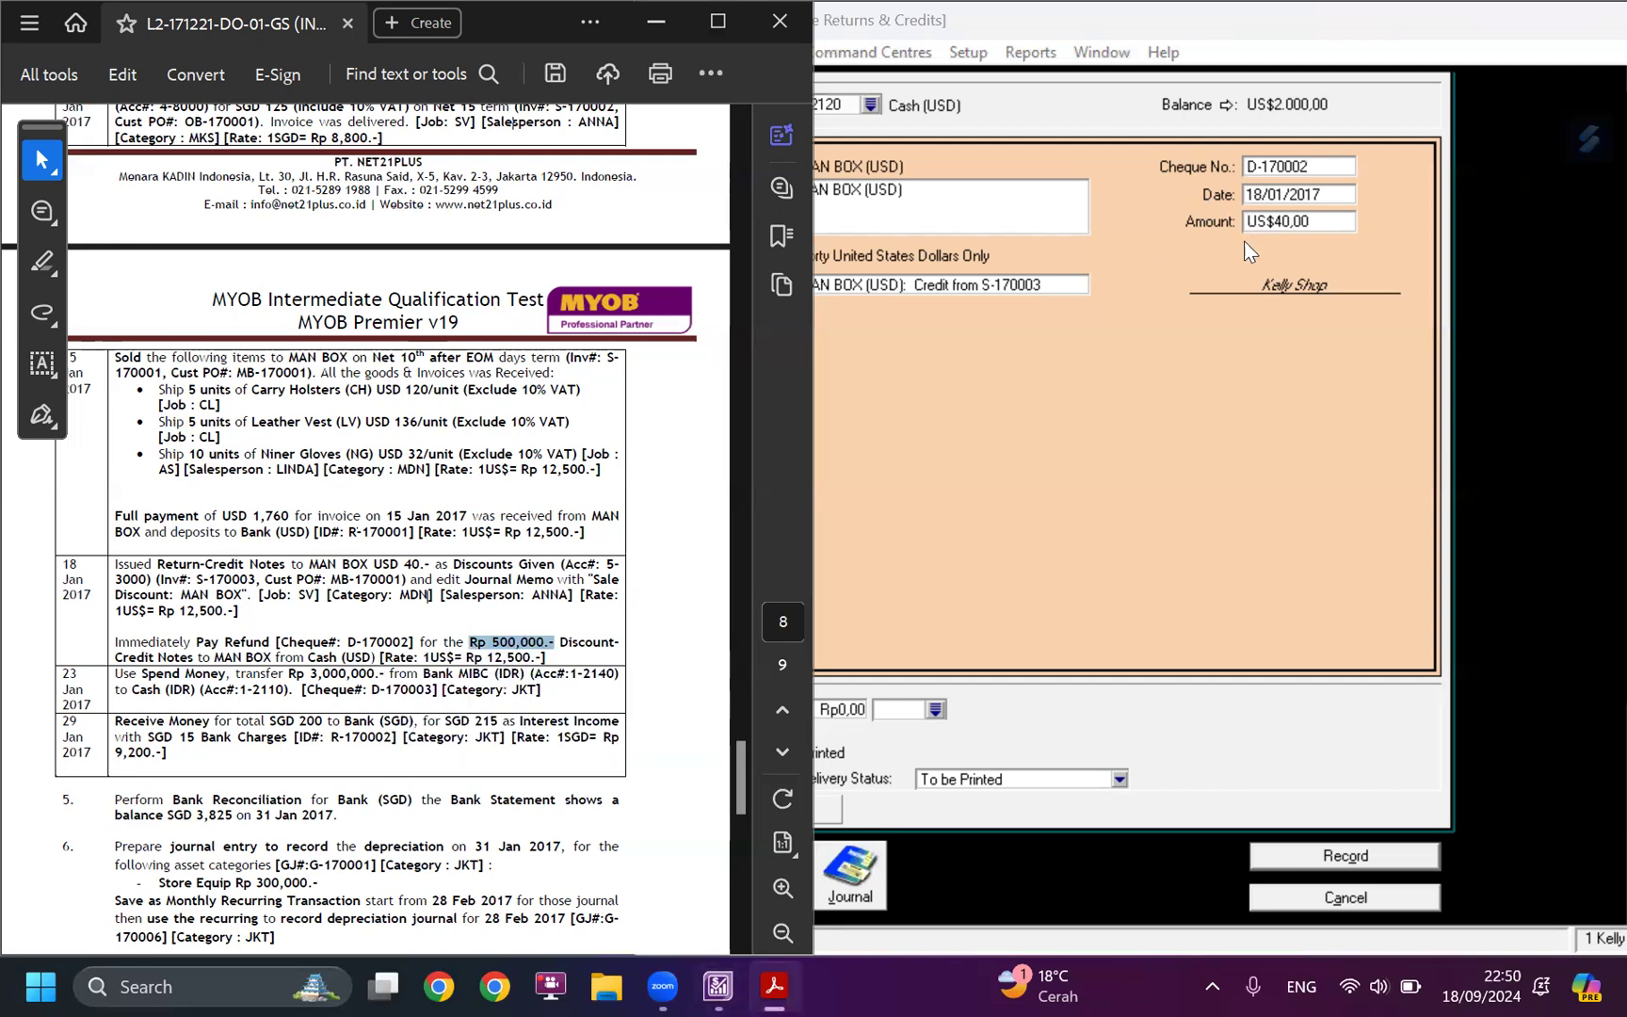
click(1165, 433)
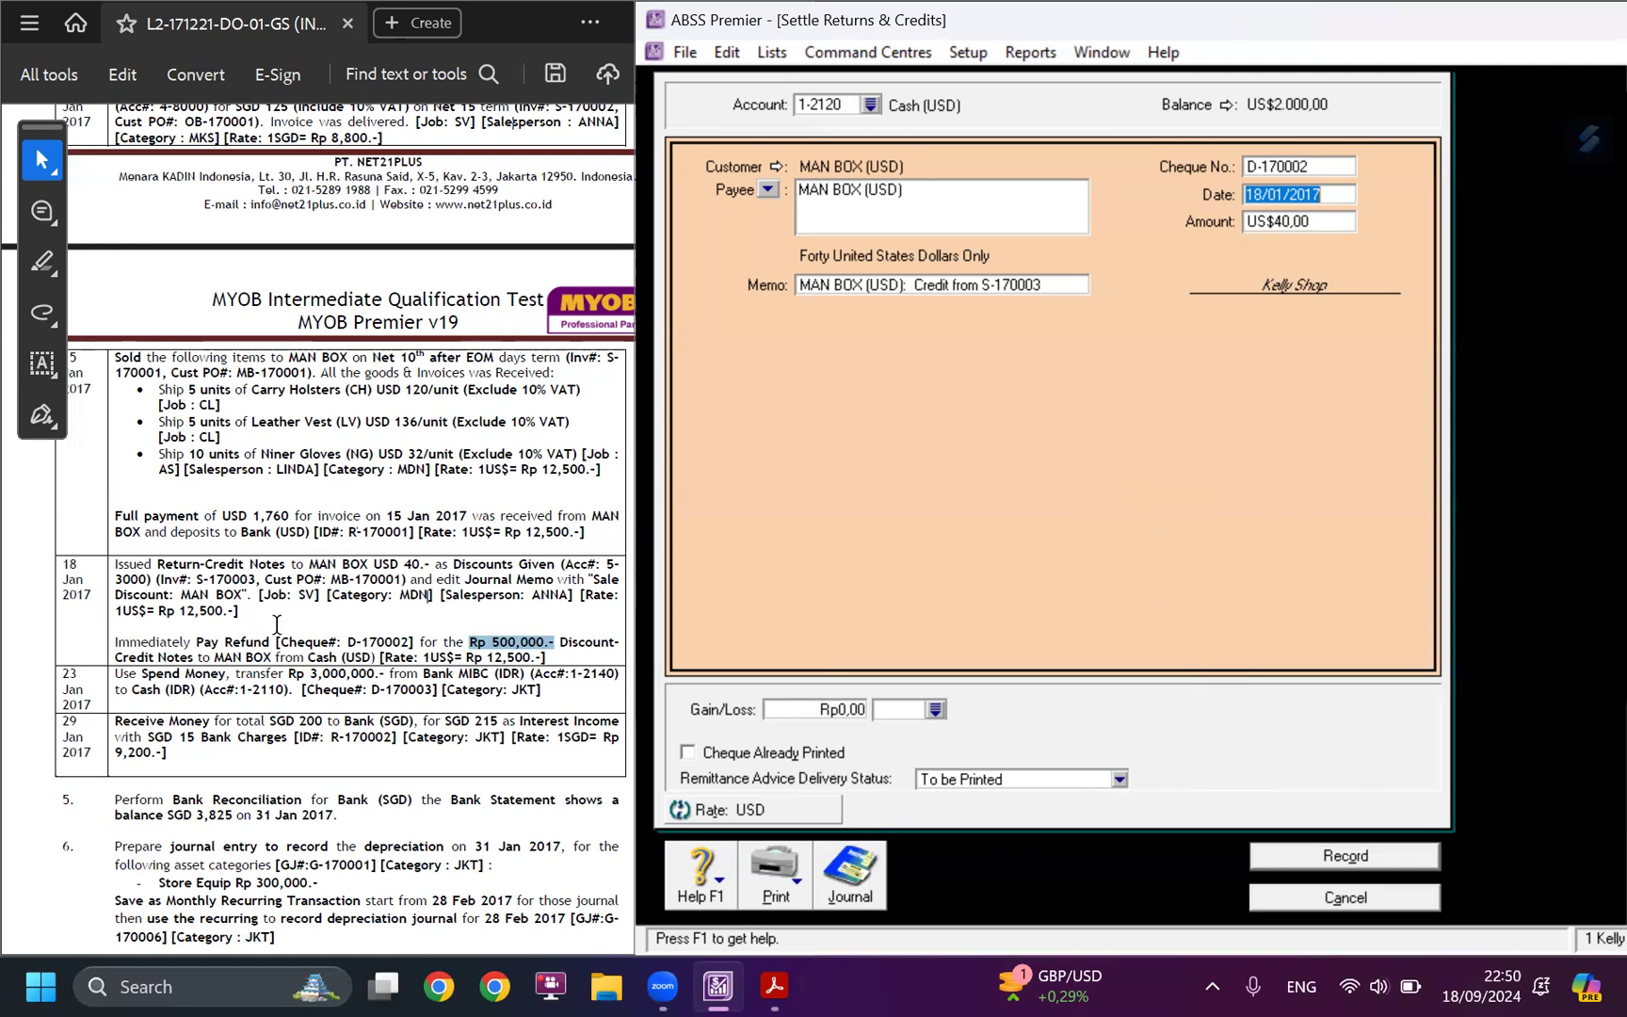
drag(562, 642, 271, 639)
key(ctrl+c)
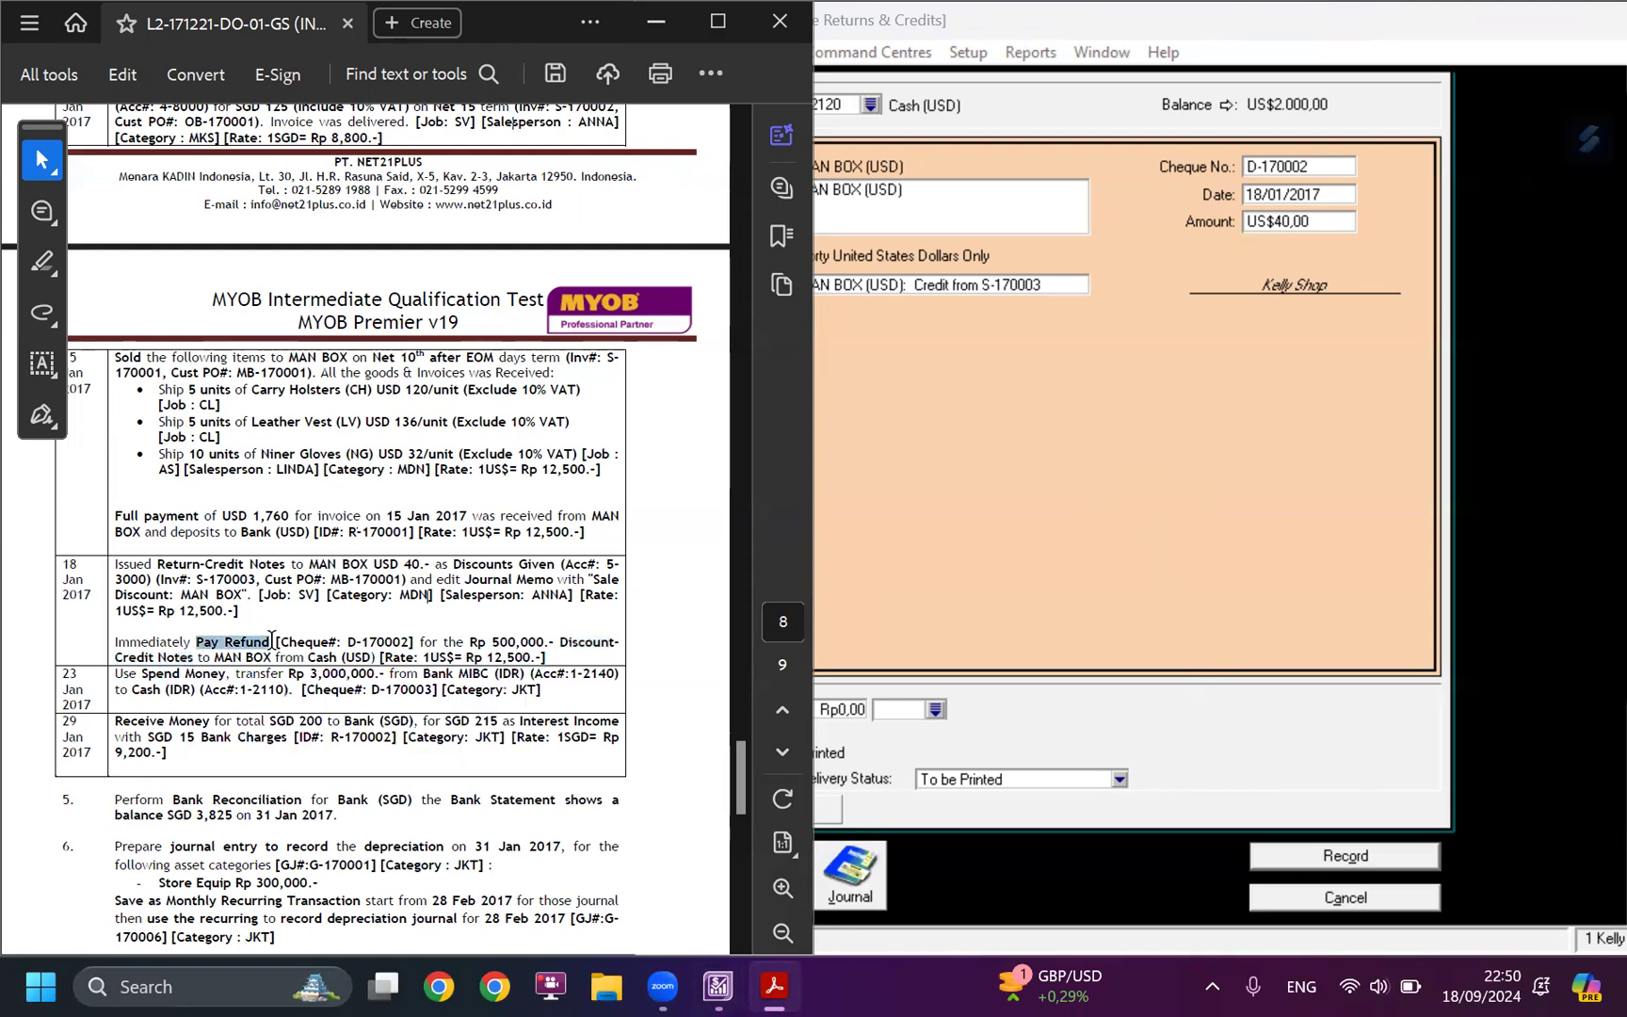
click(947, 356)
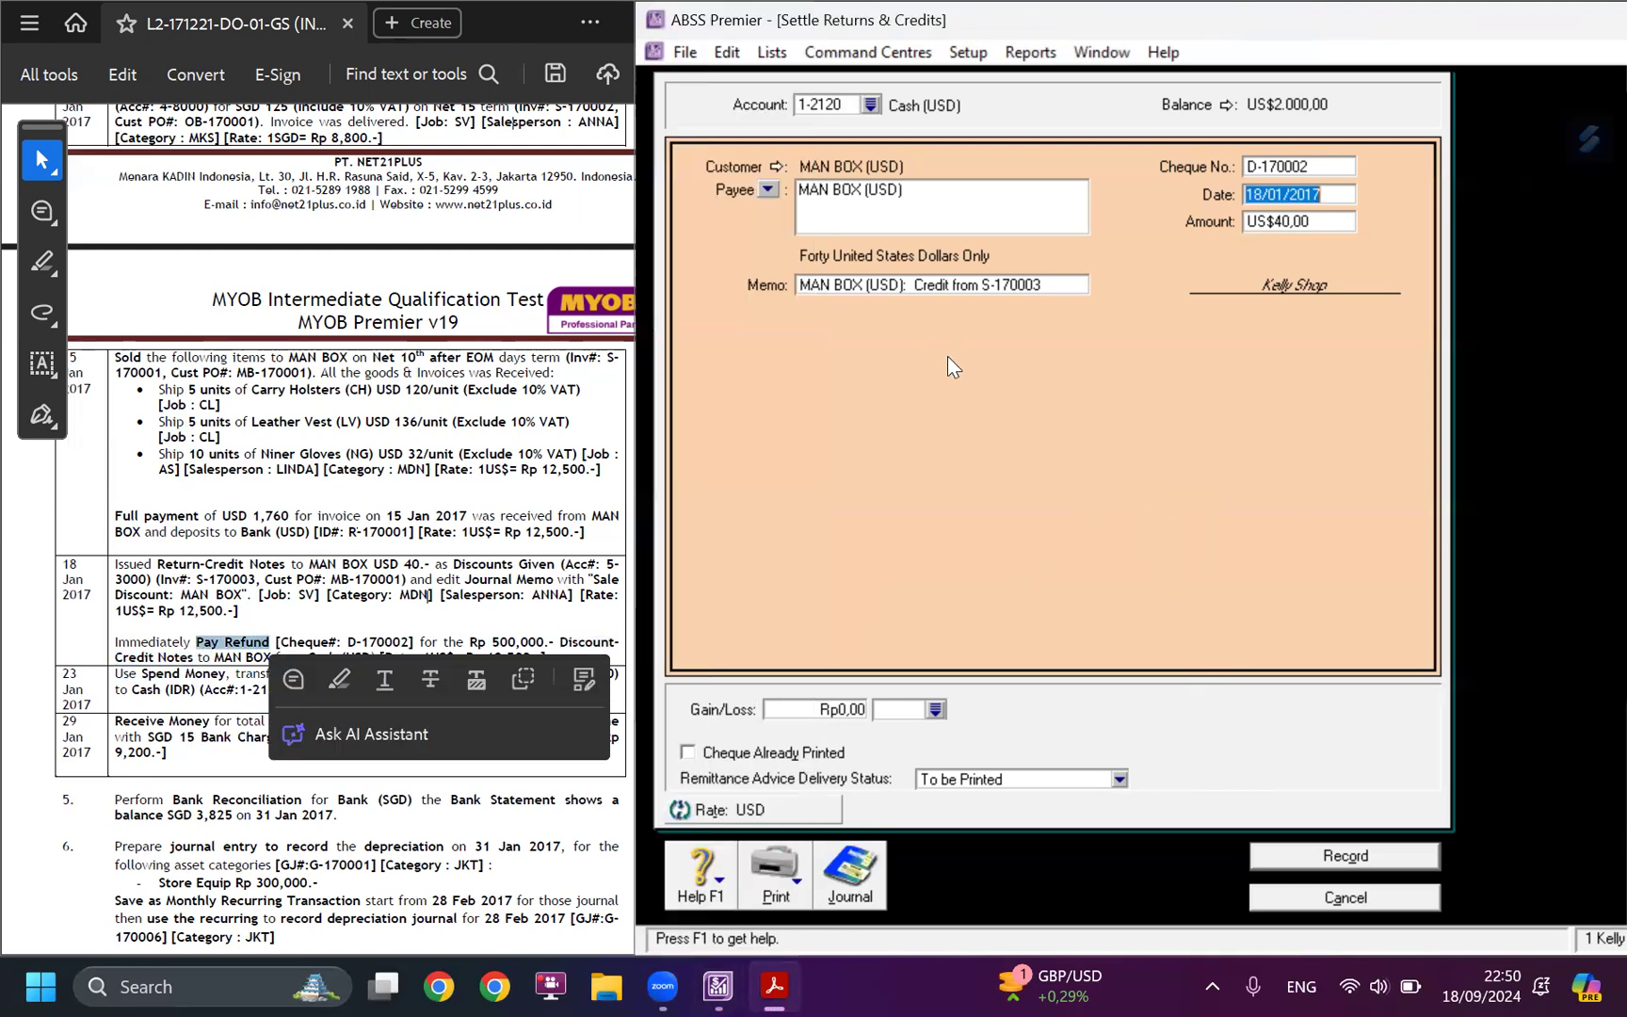
click(805, 294)
click(800, 286)
key(ctrl+v)
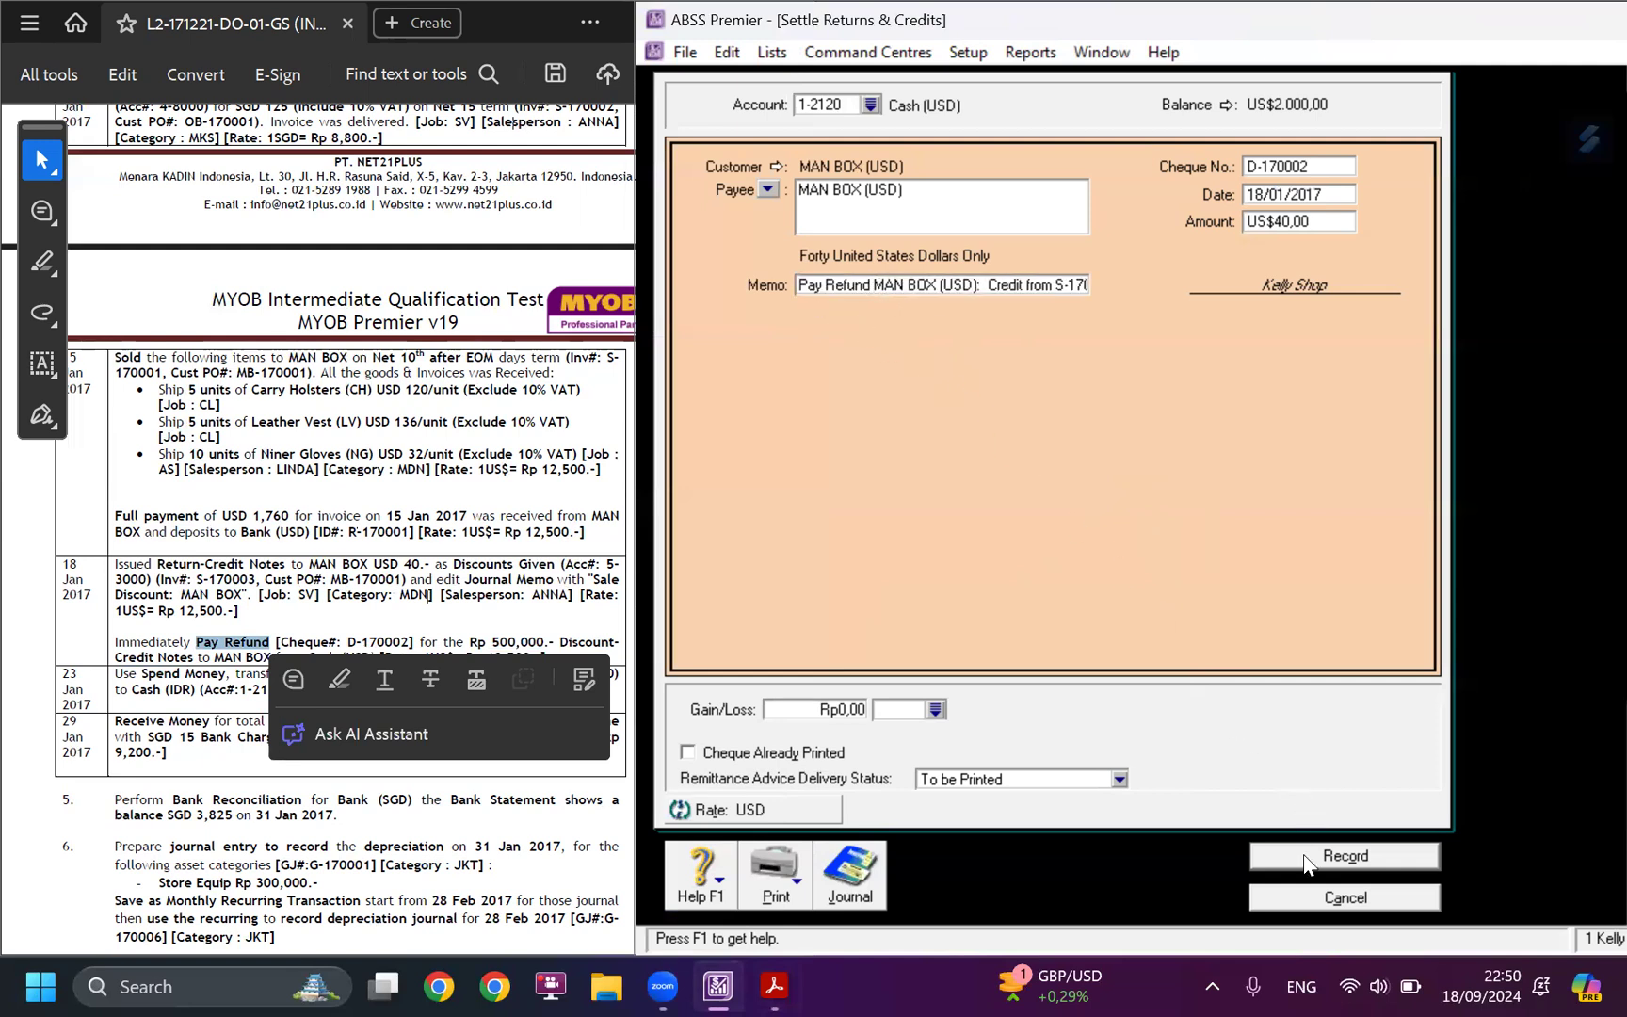
Check the refund's USD exchange rate against the case study and record the refund to MAN BOX.
click(808, 818)
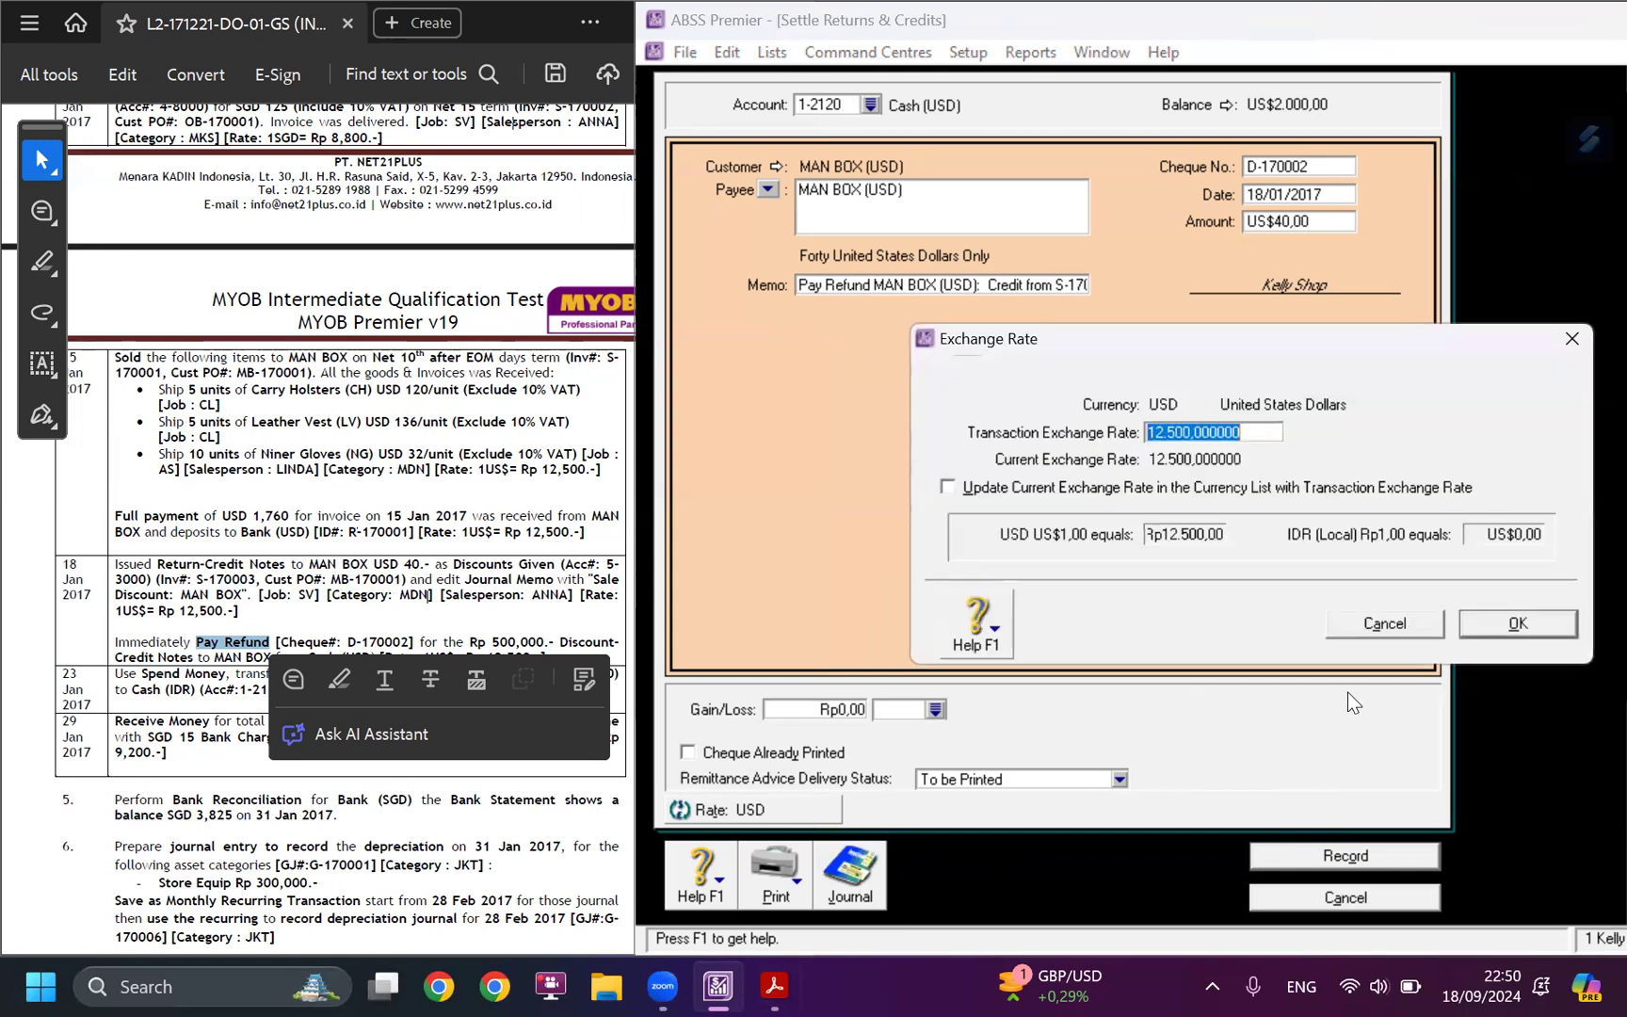
click(1469, 623)
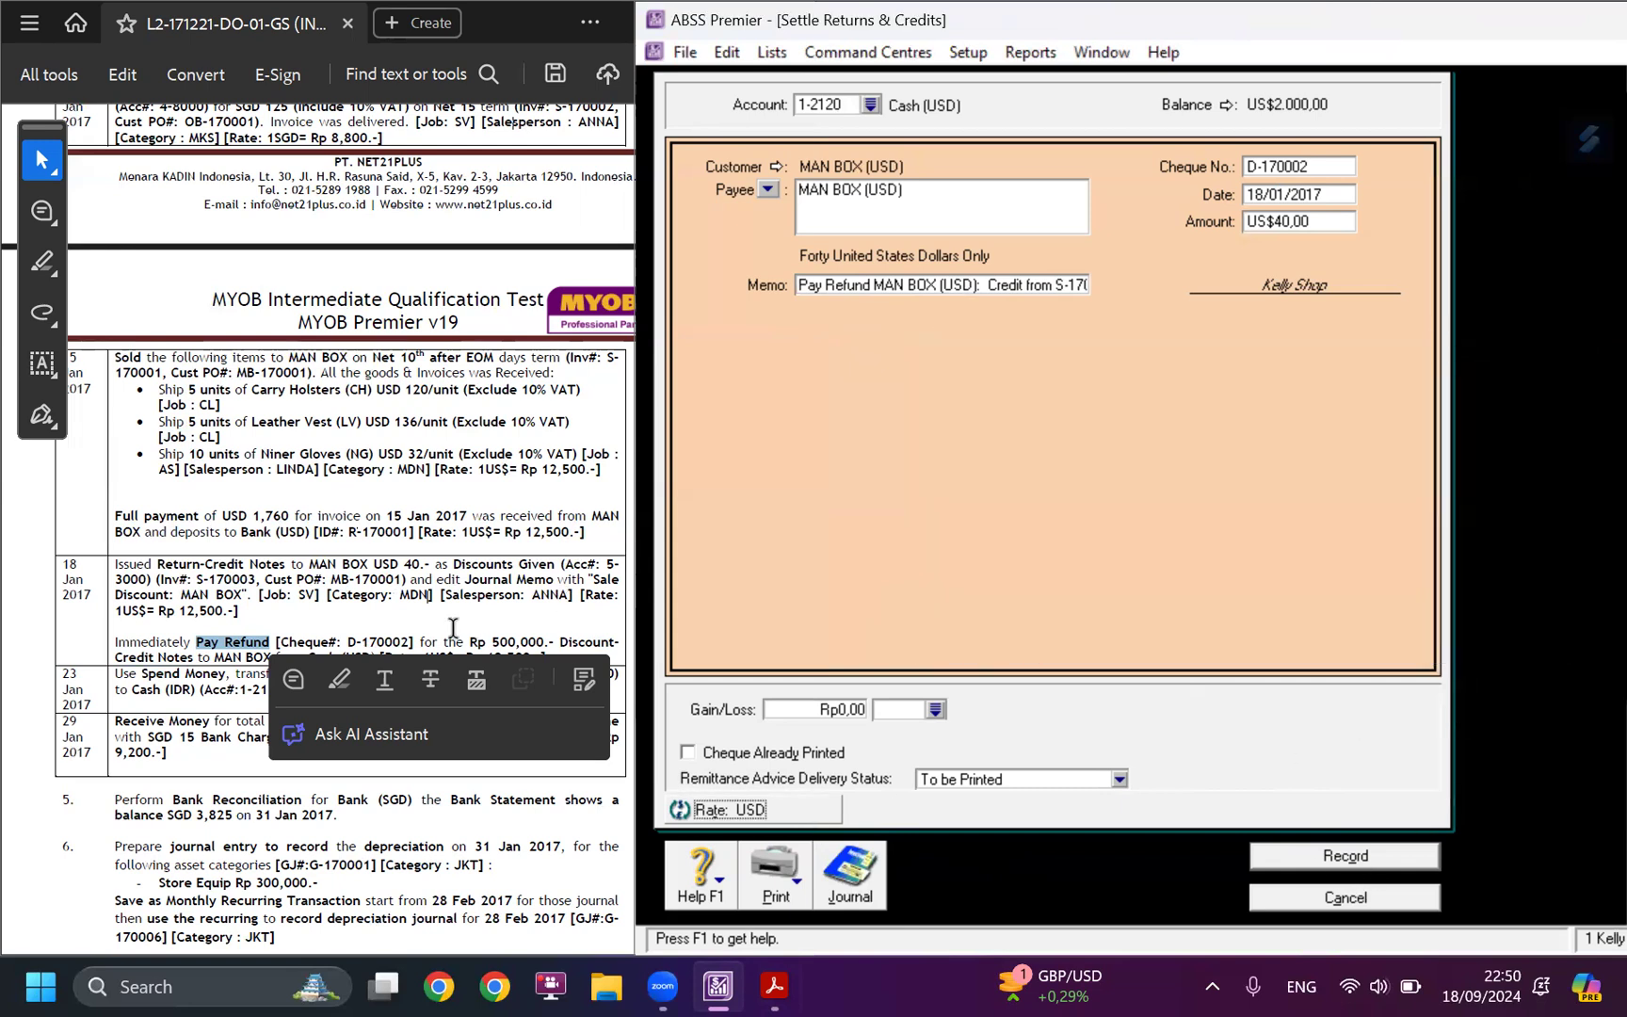
click(453, 628)
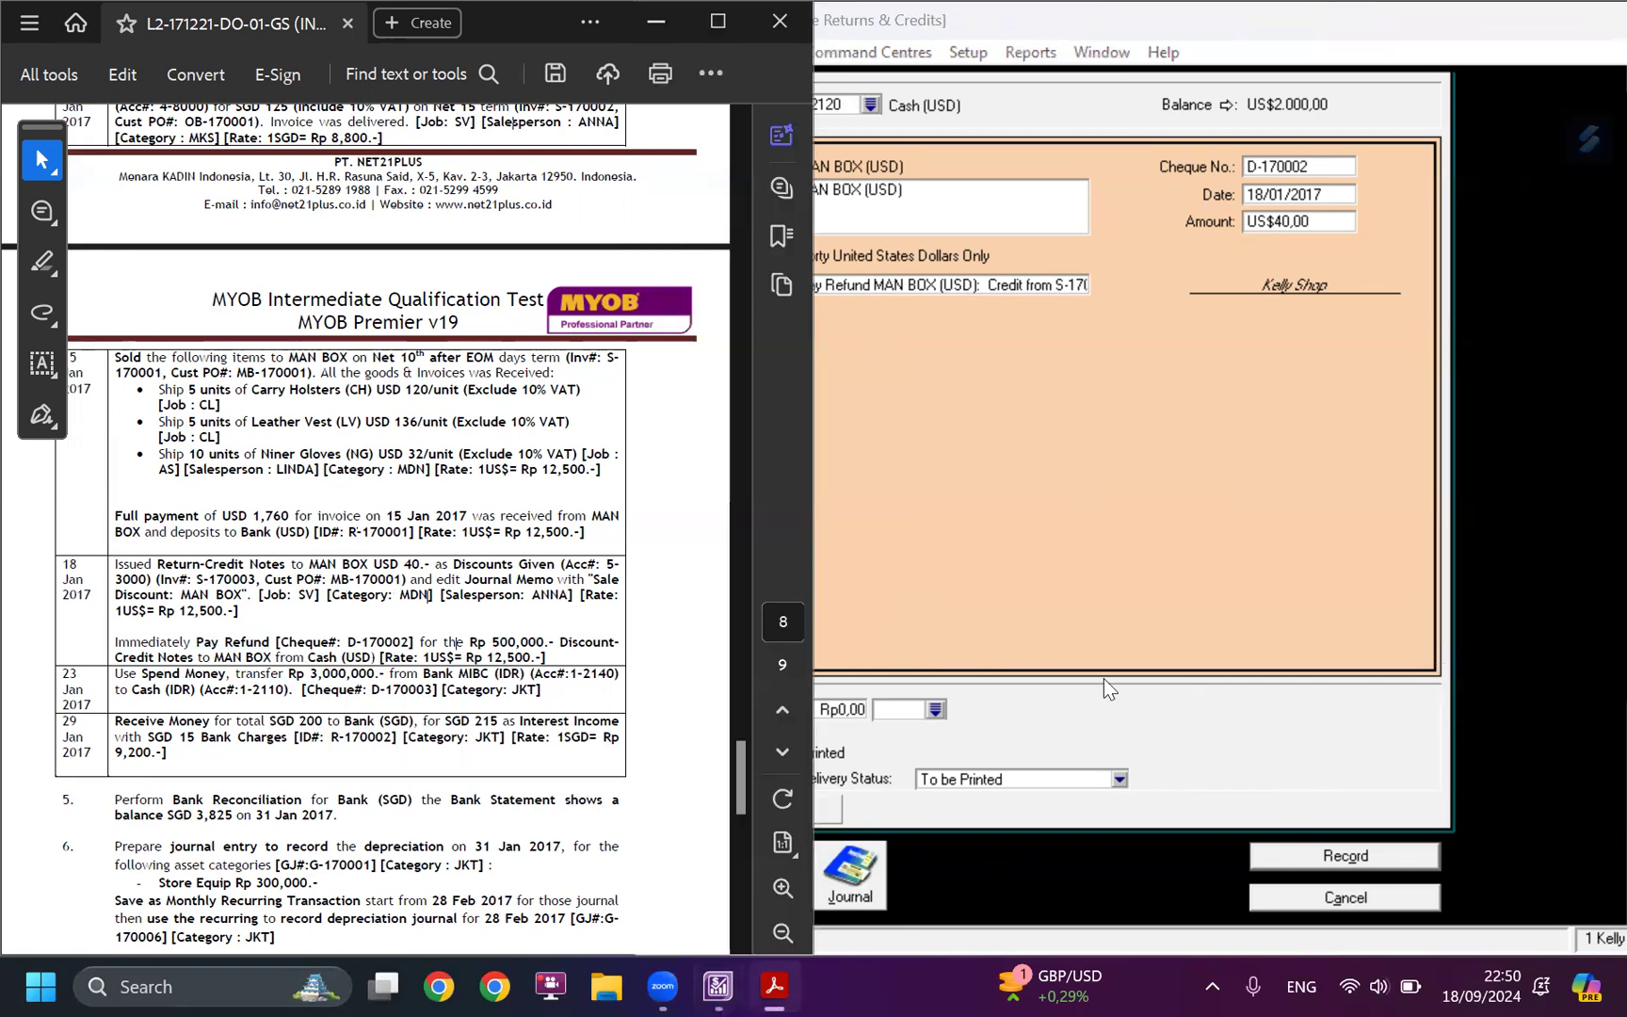
click(1347, 857)
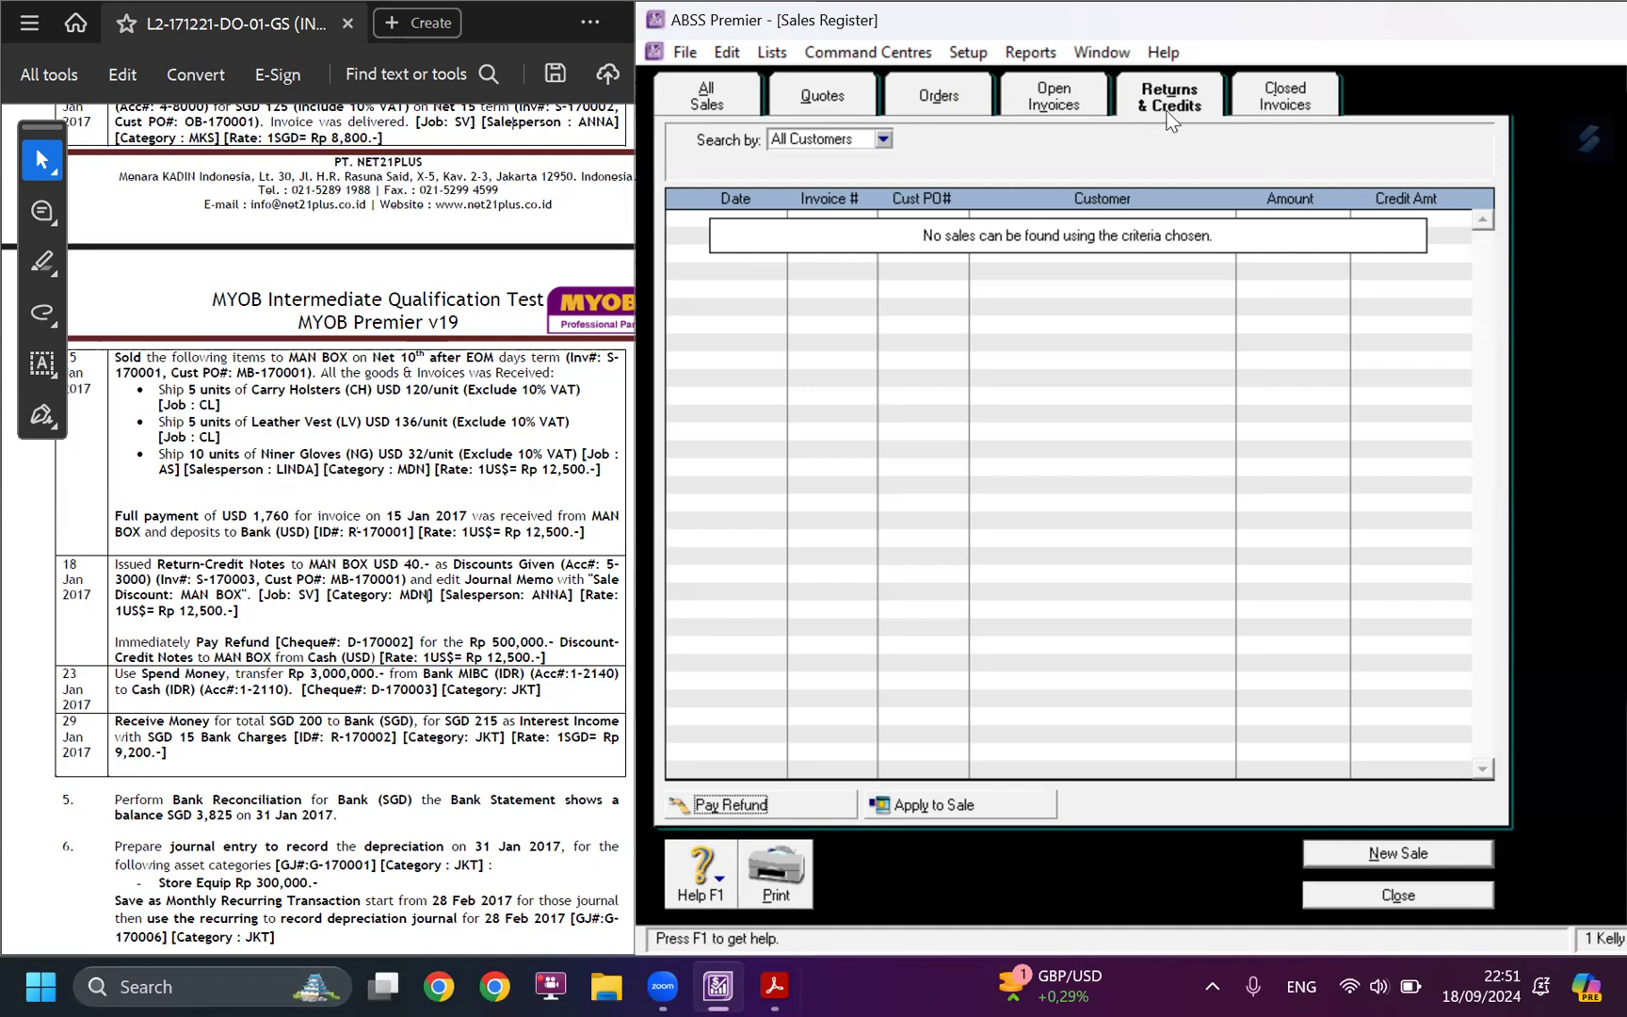
Check credit S-170003 among the closed invoices against the case study's 18 January entry, and return to the Sales command centre.
click(1273, 99)
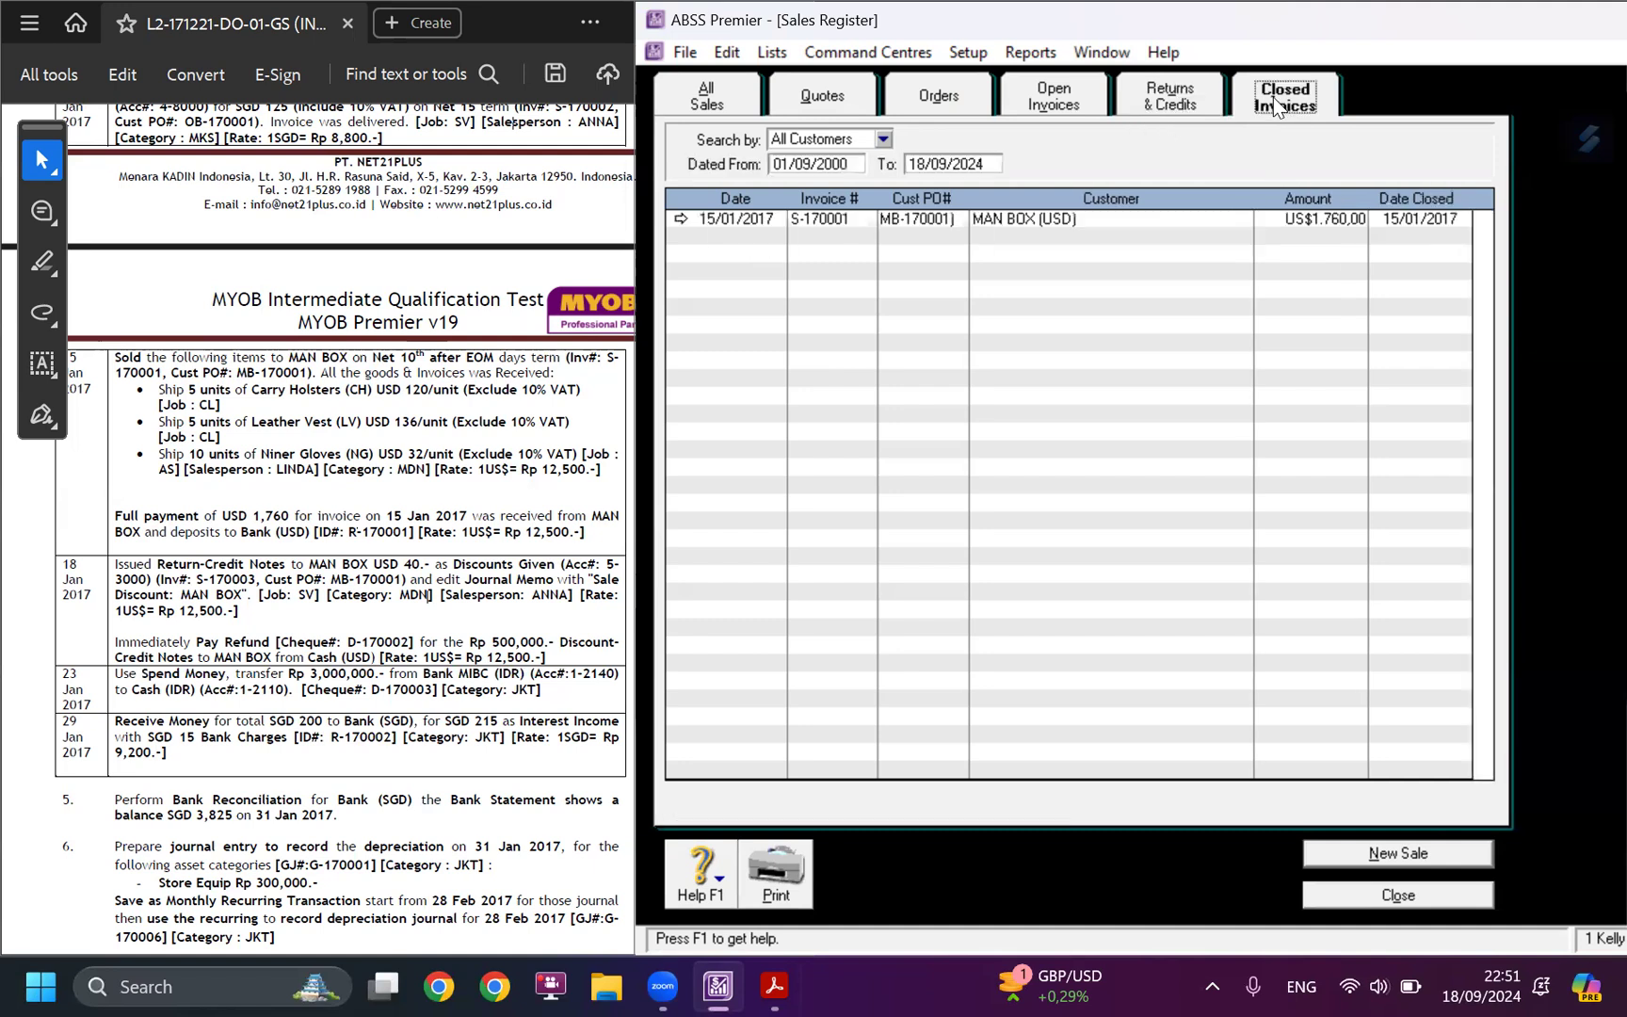
click(928, 237)
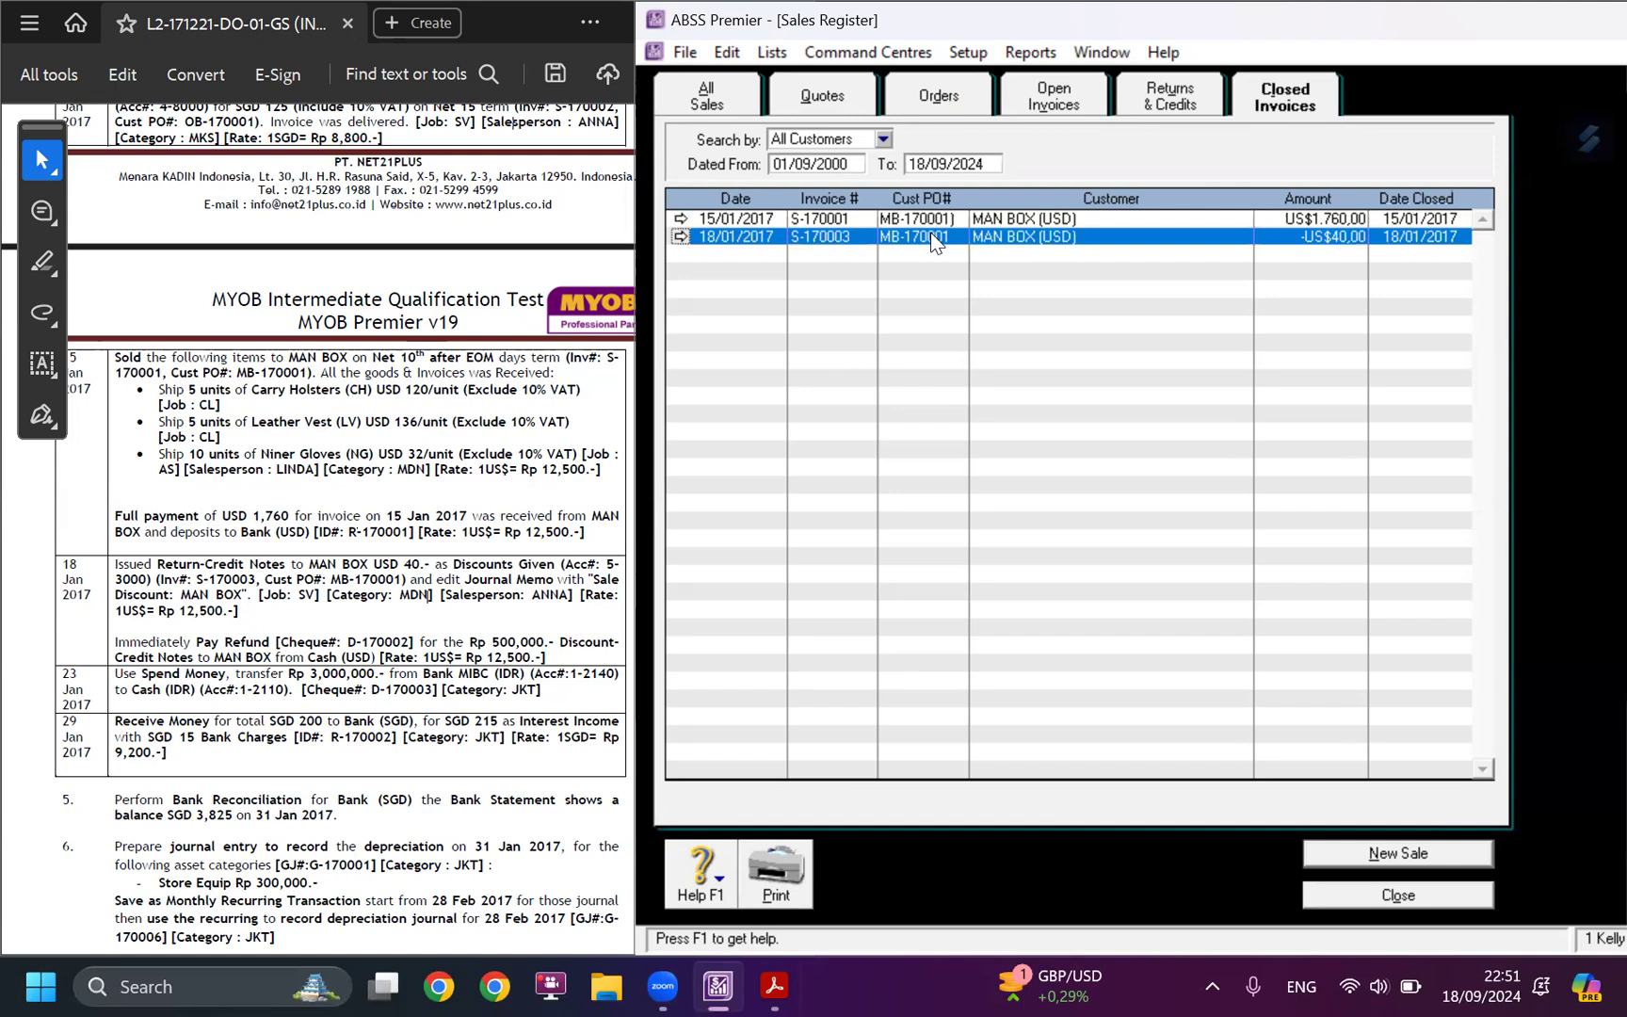
click(328, 626)
drag(567, 669, 106, 582)
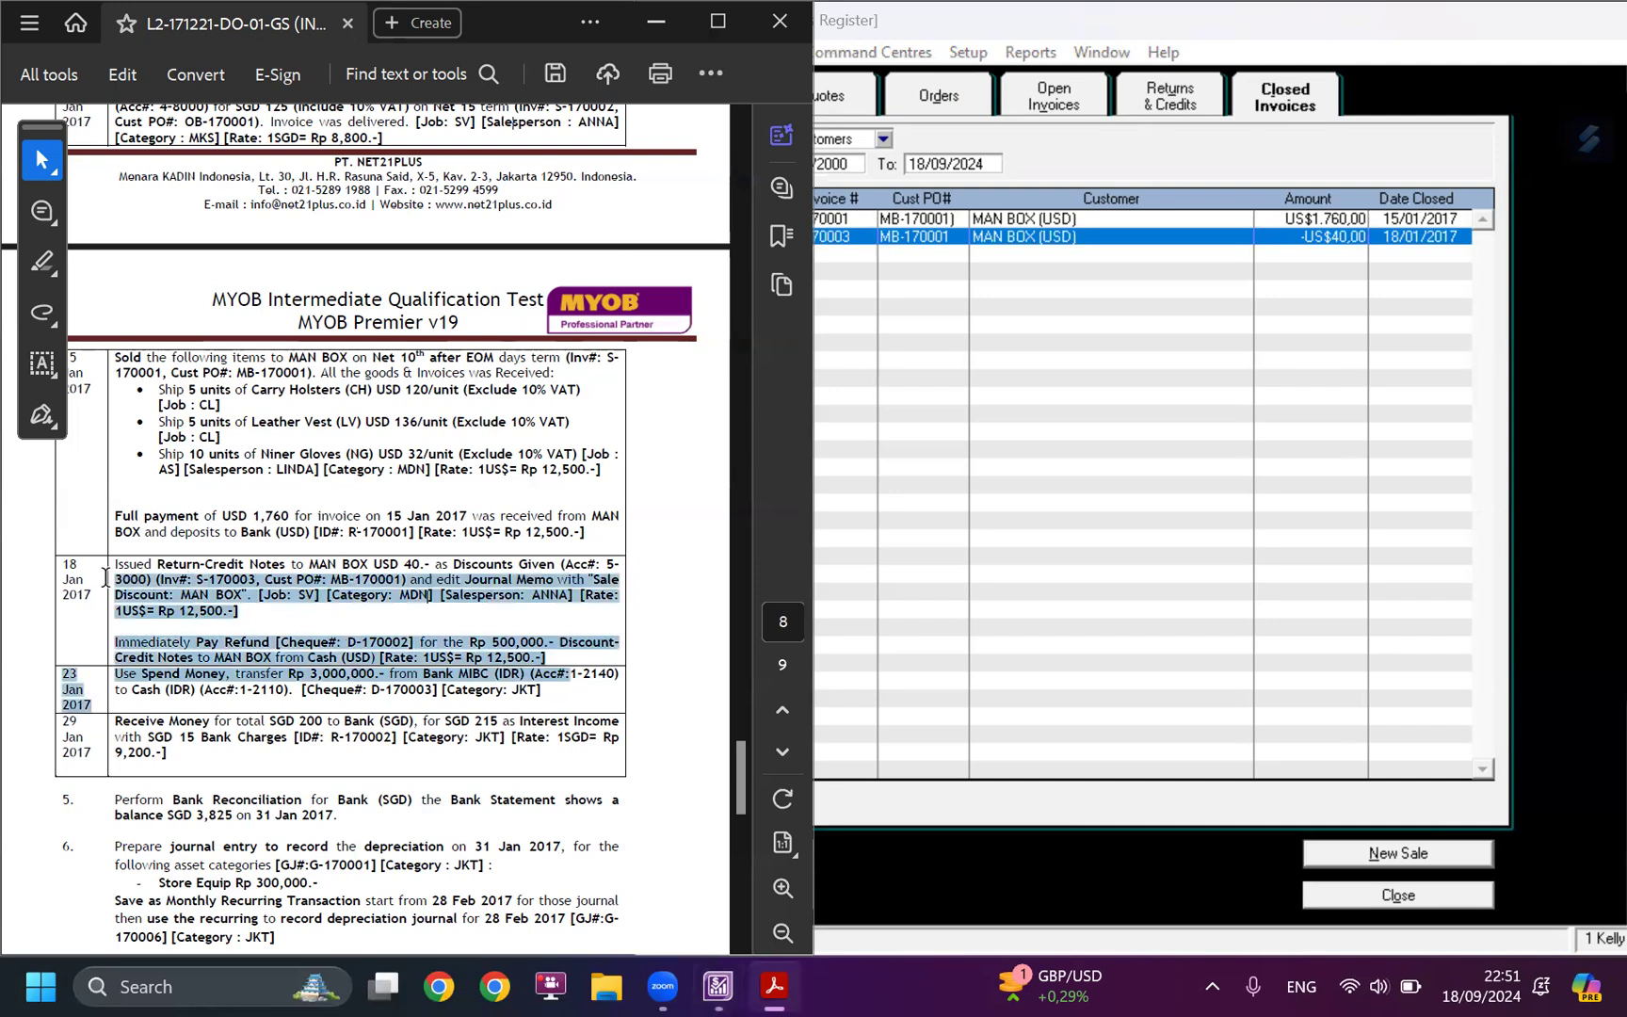
click(242, 620)
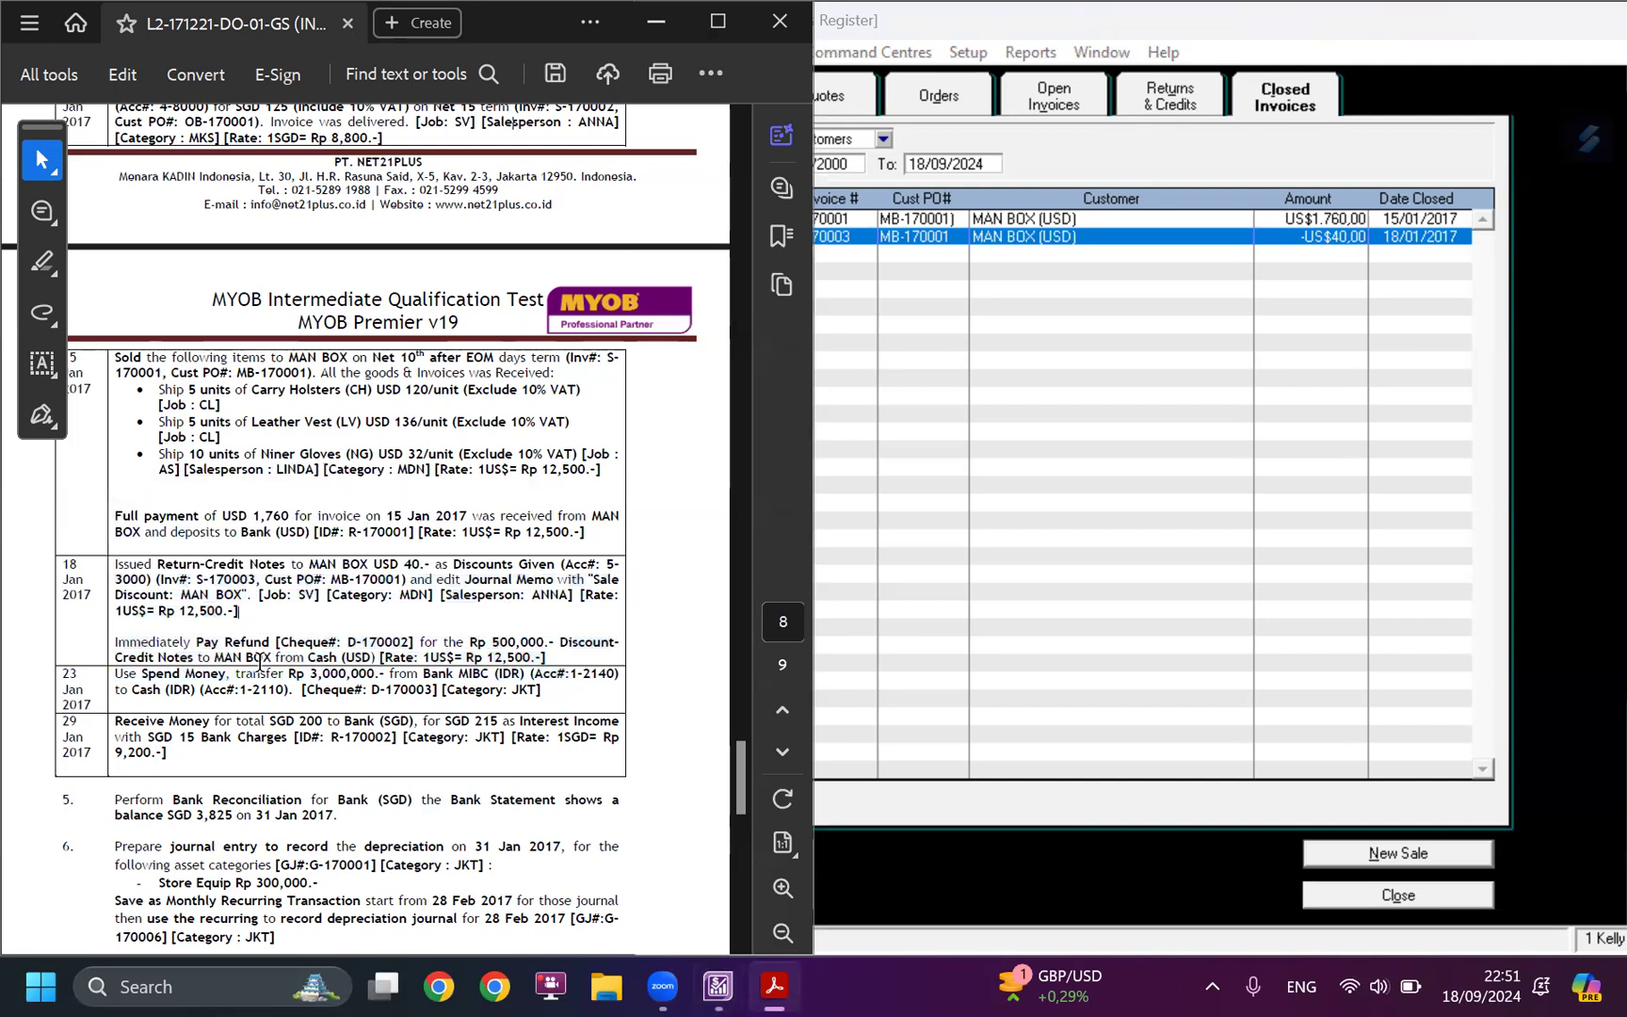
click(1352, 852)
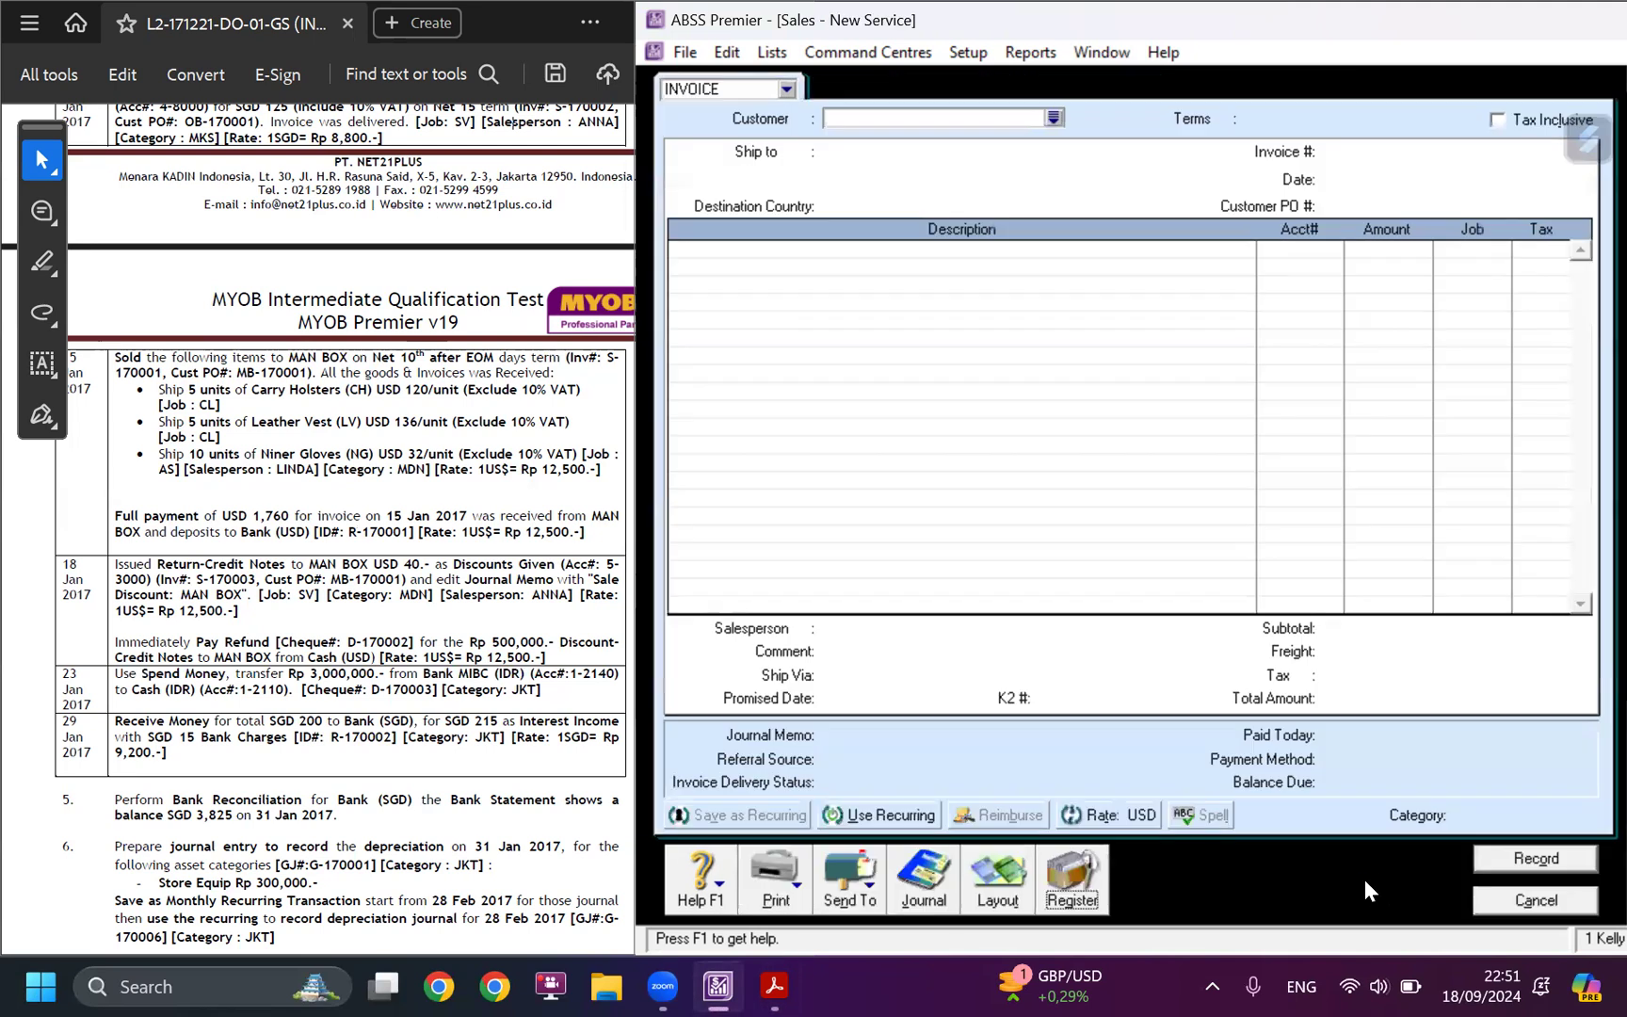
click(1506, 895)
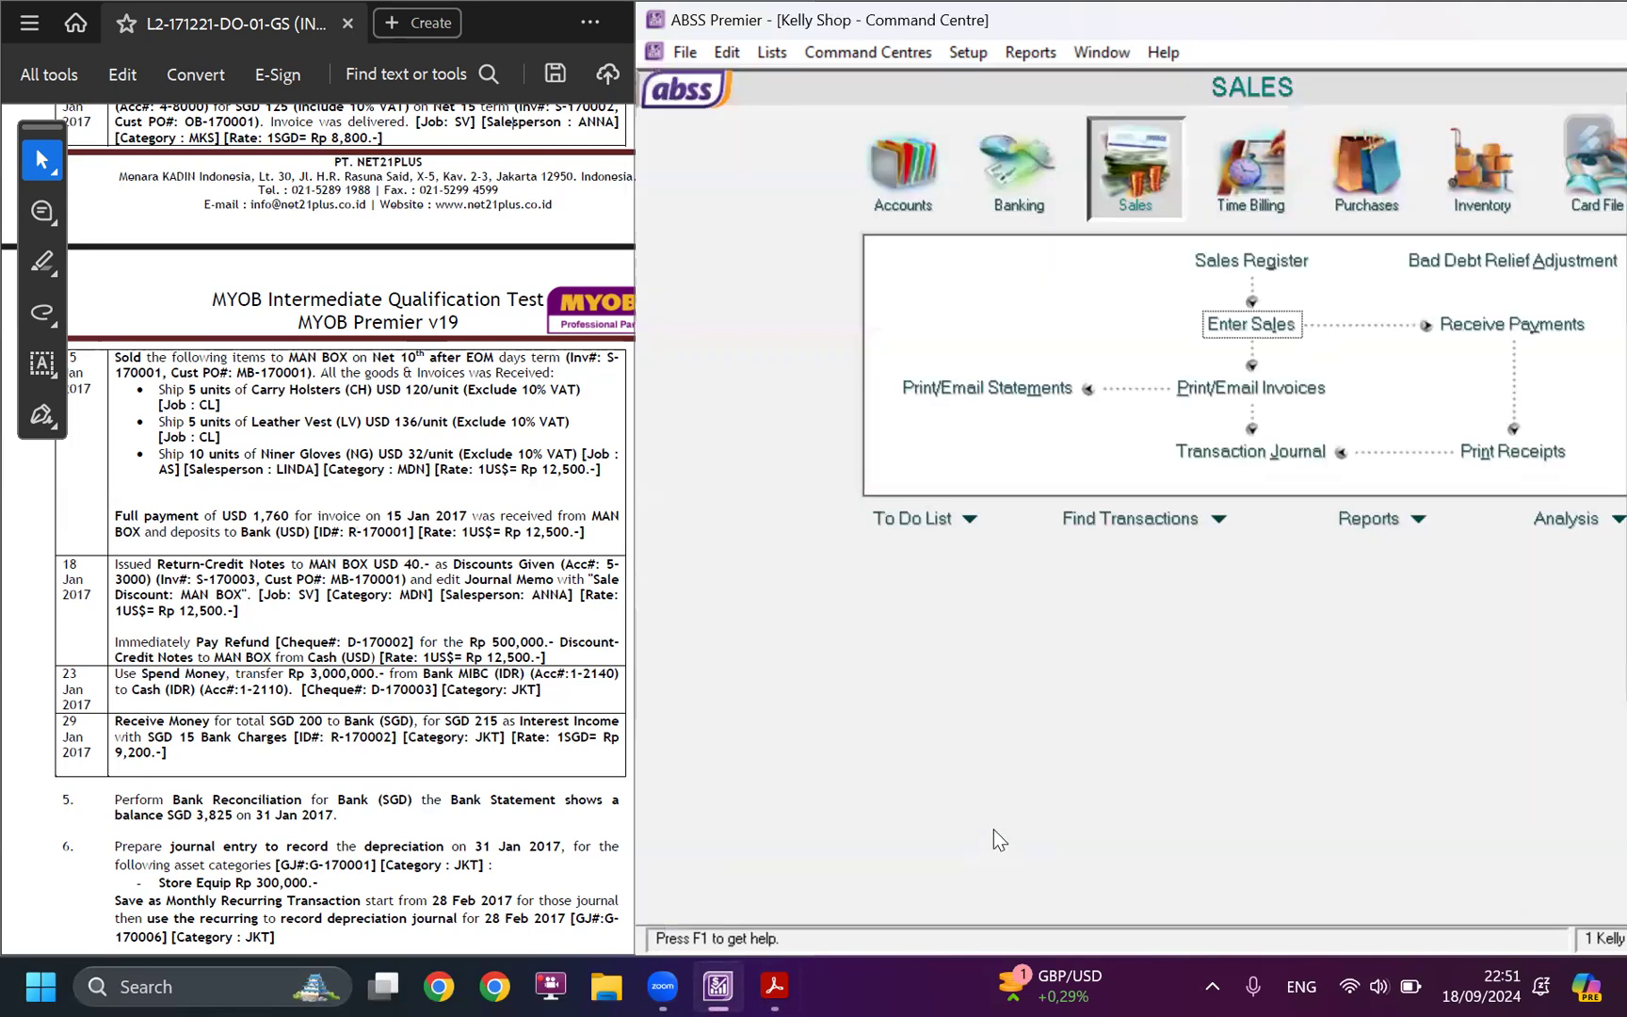
Start a Spend Money transaction for the 23 January transfer, paid from account 1-2140 Bank MIBC (IDR).
click(471, 659)
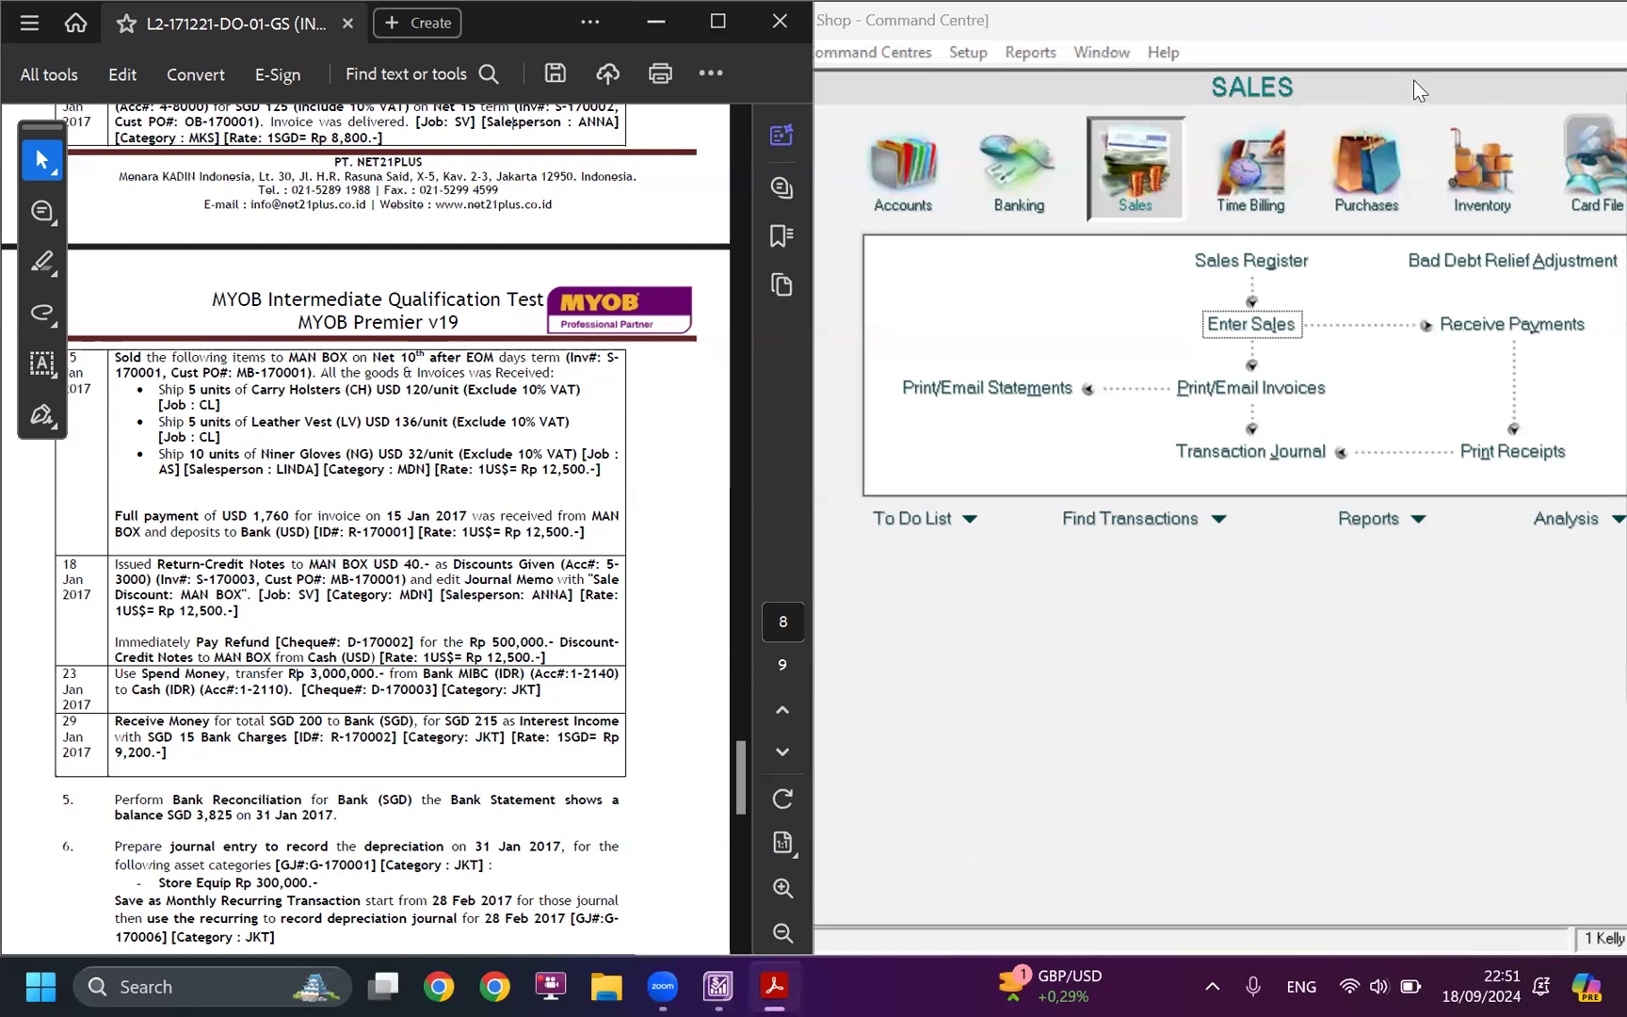
click(1015, 178)
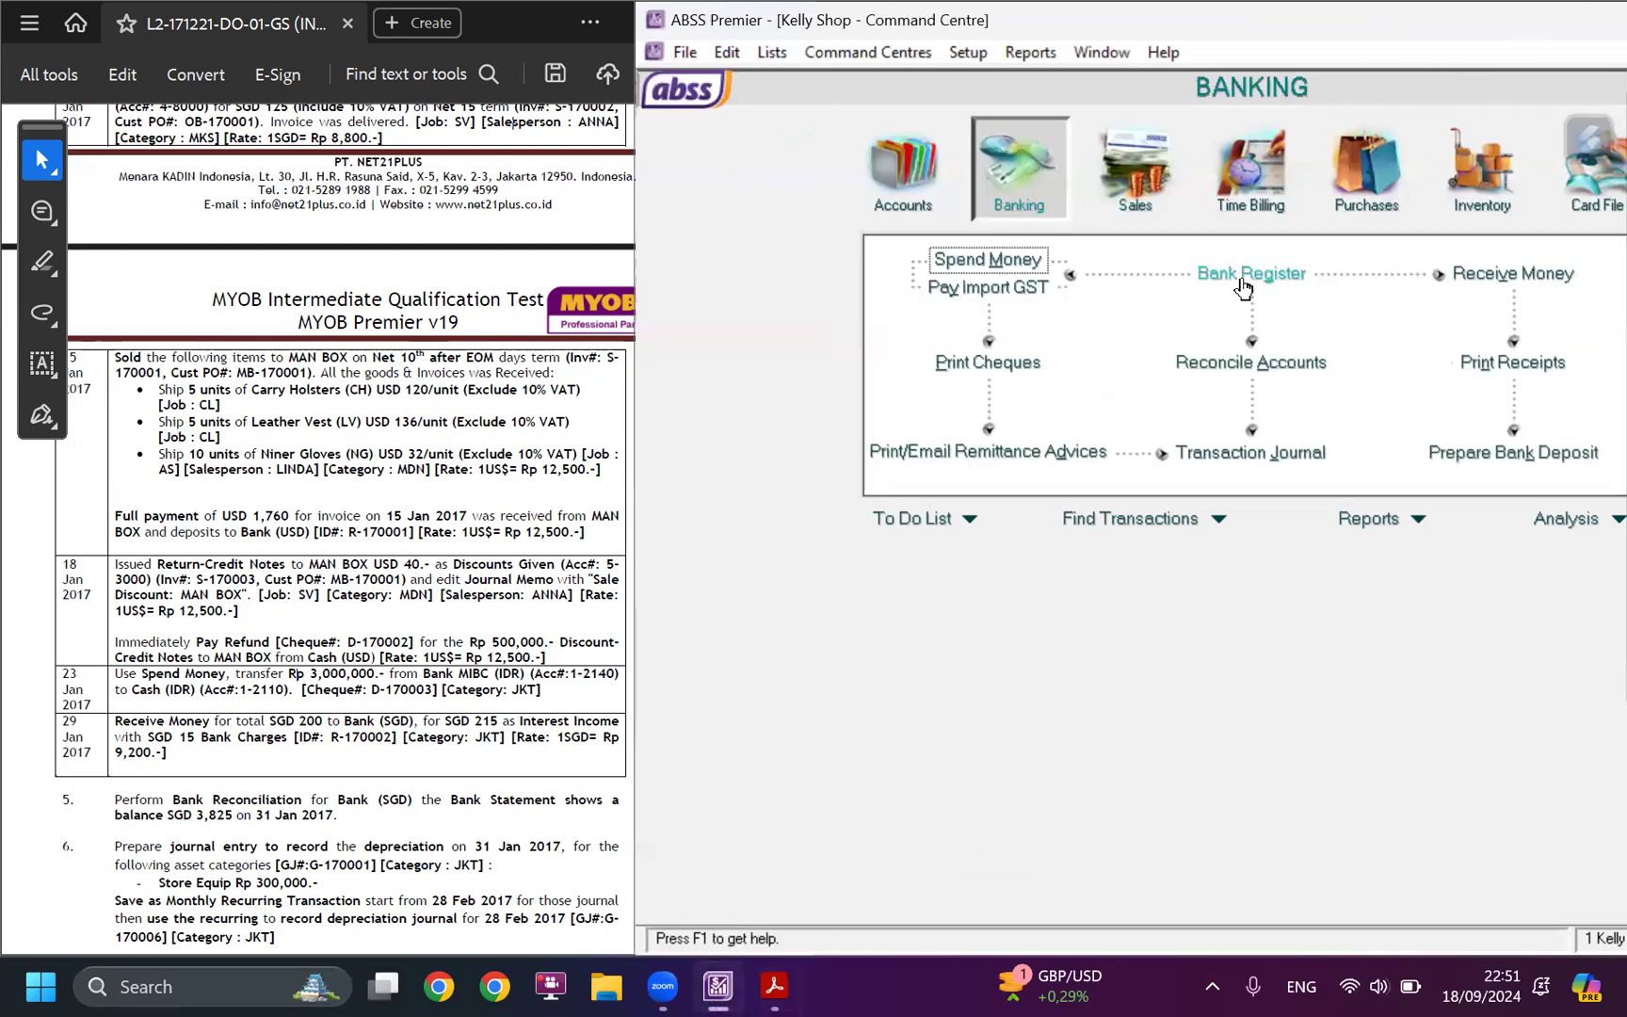
click(1020, 267)
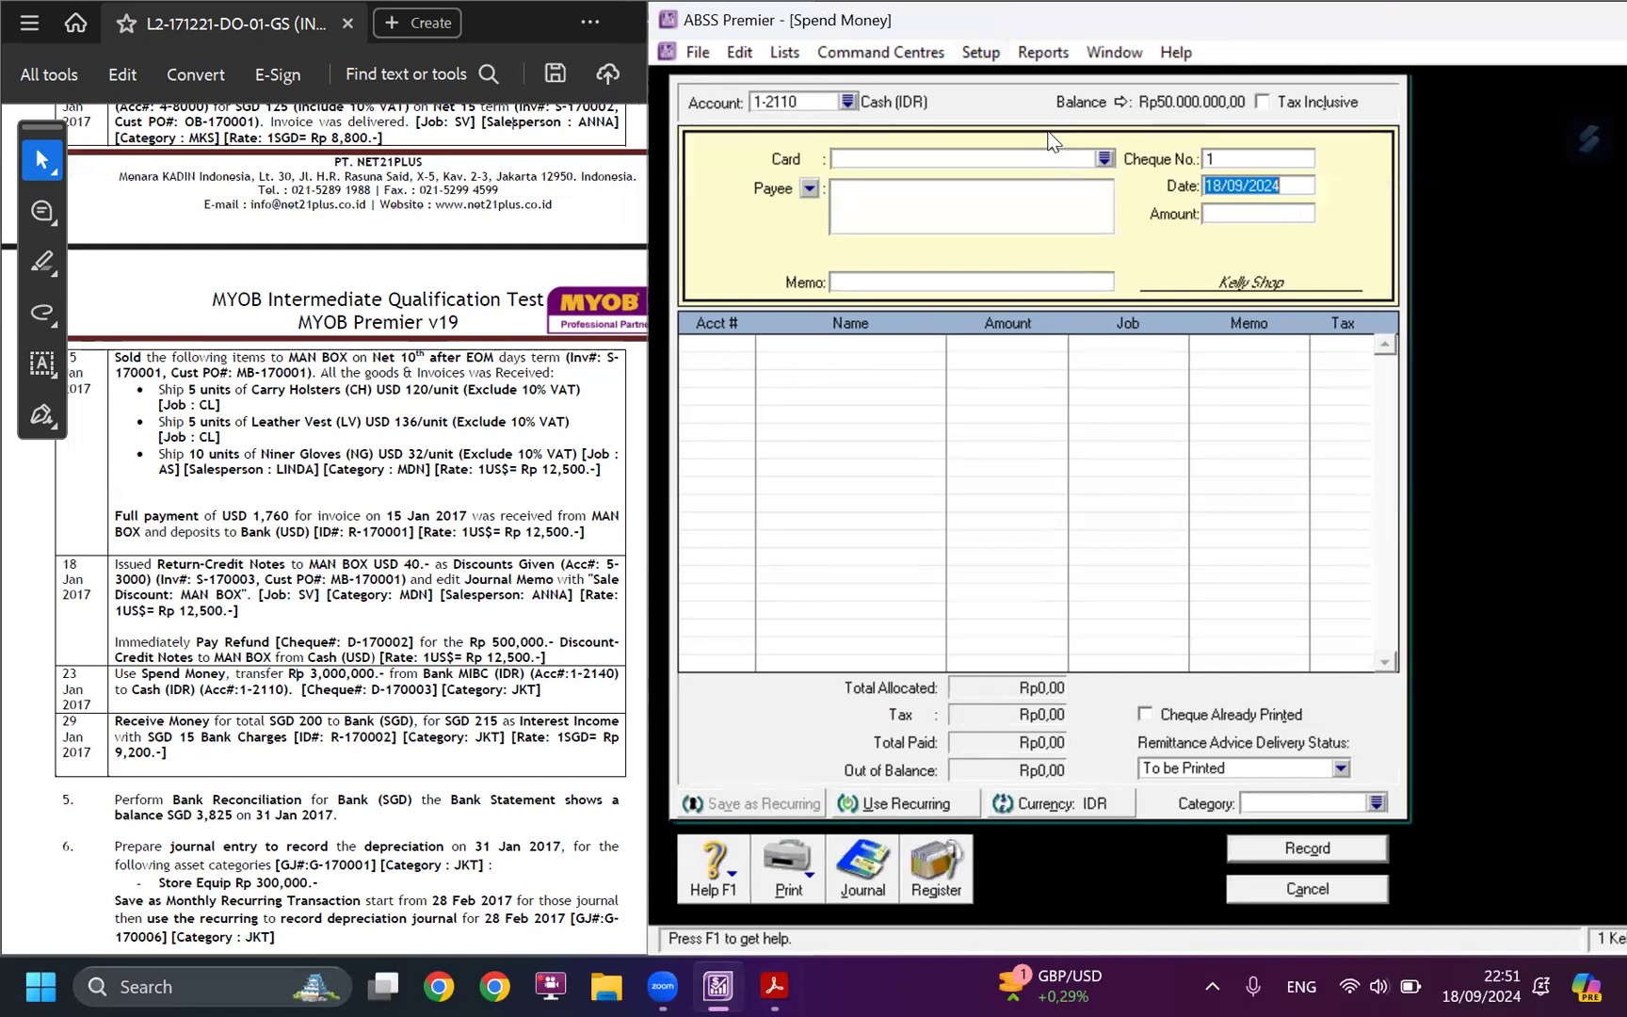
click(848, 102)
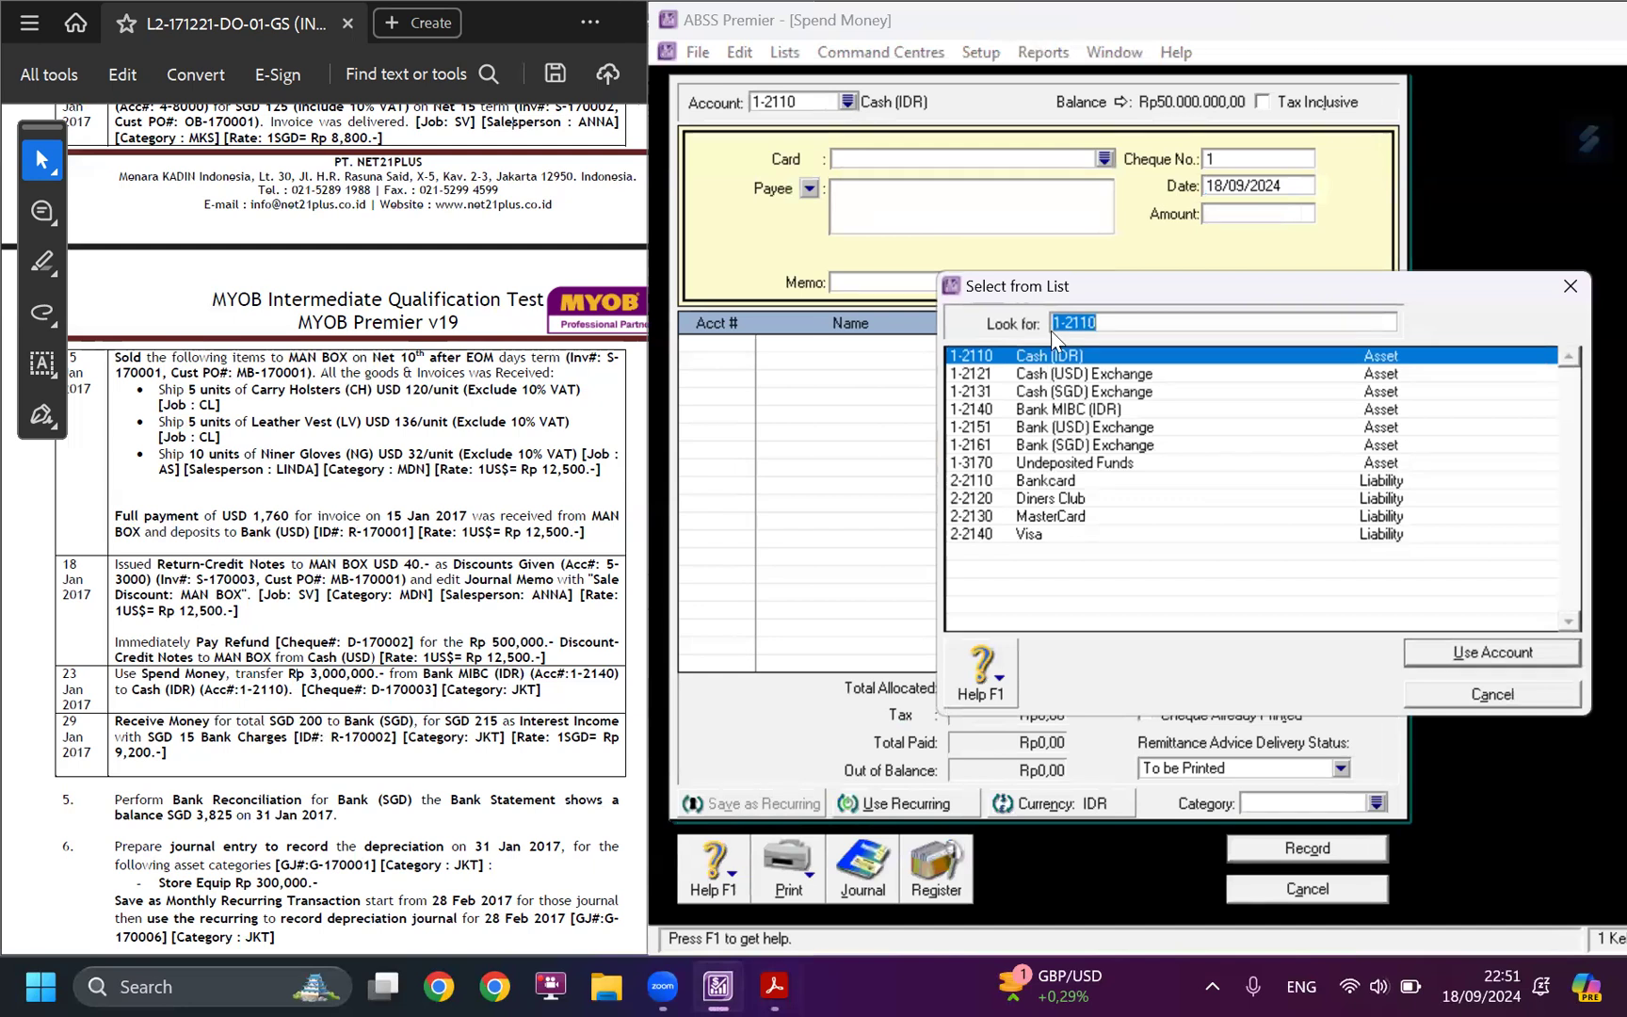
click(1076, 412)
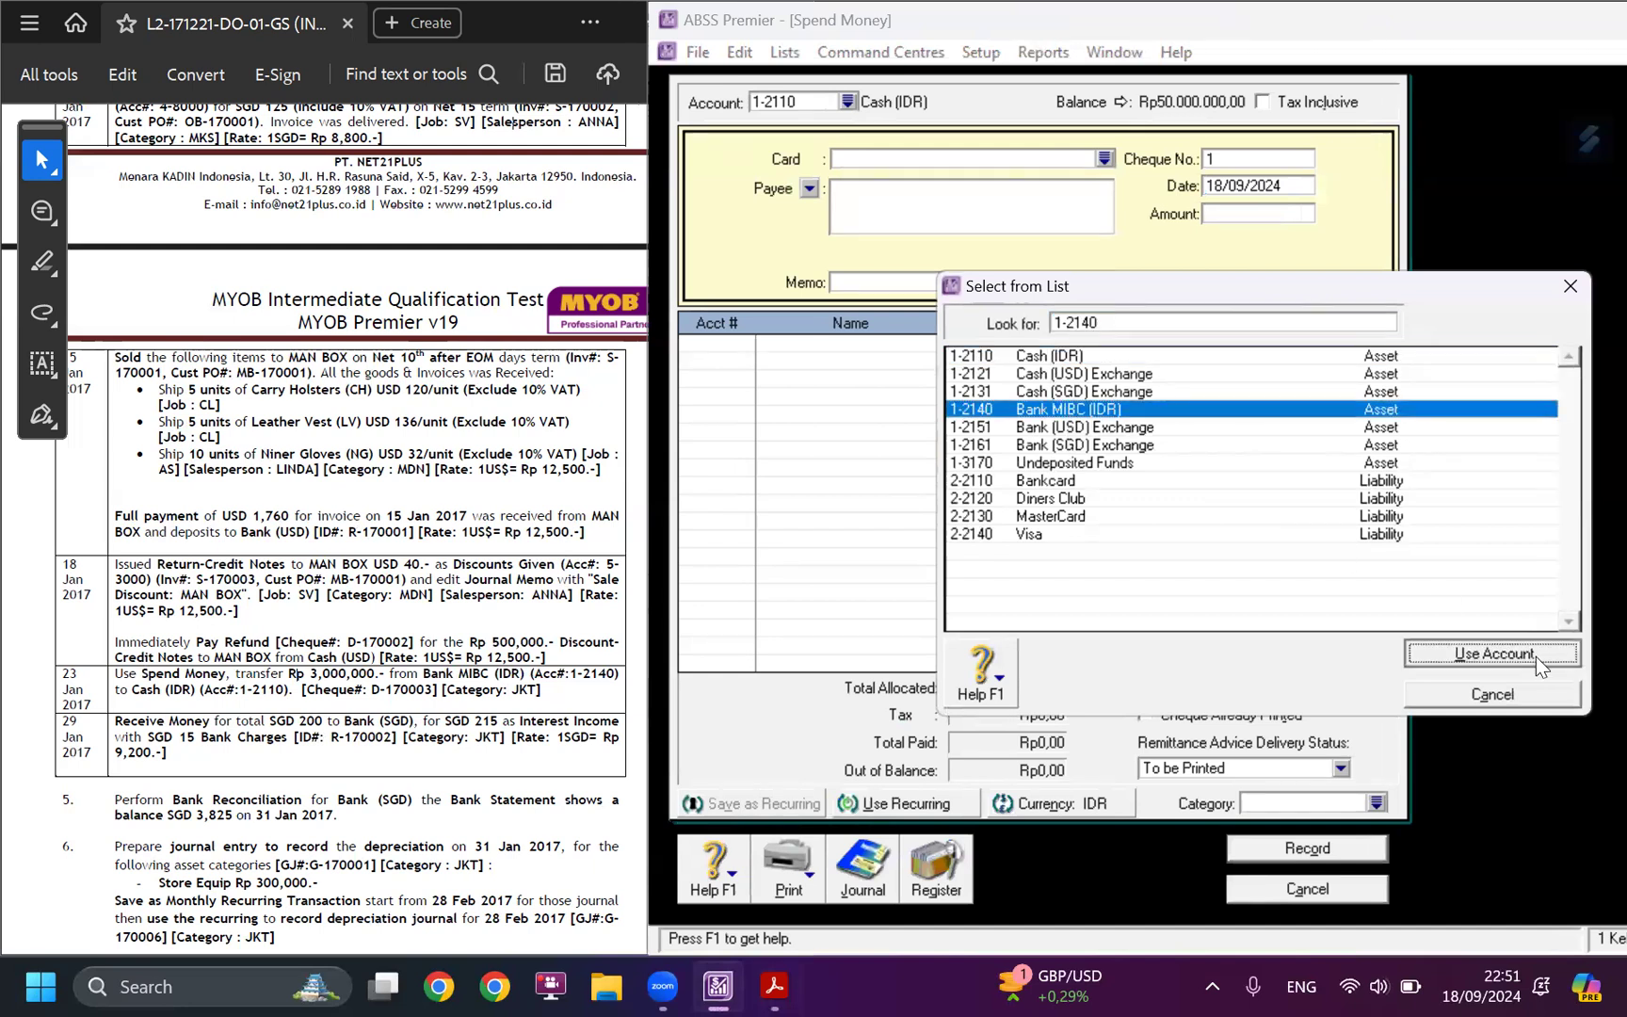
click(1518, 651)
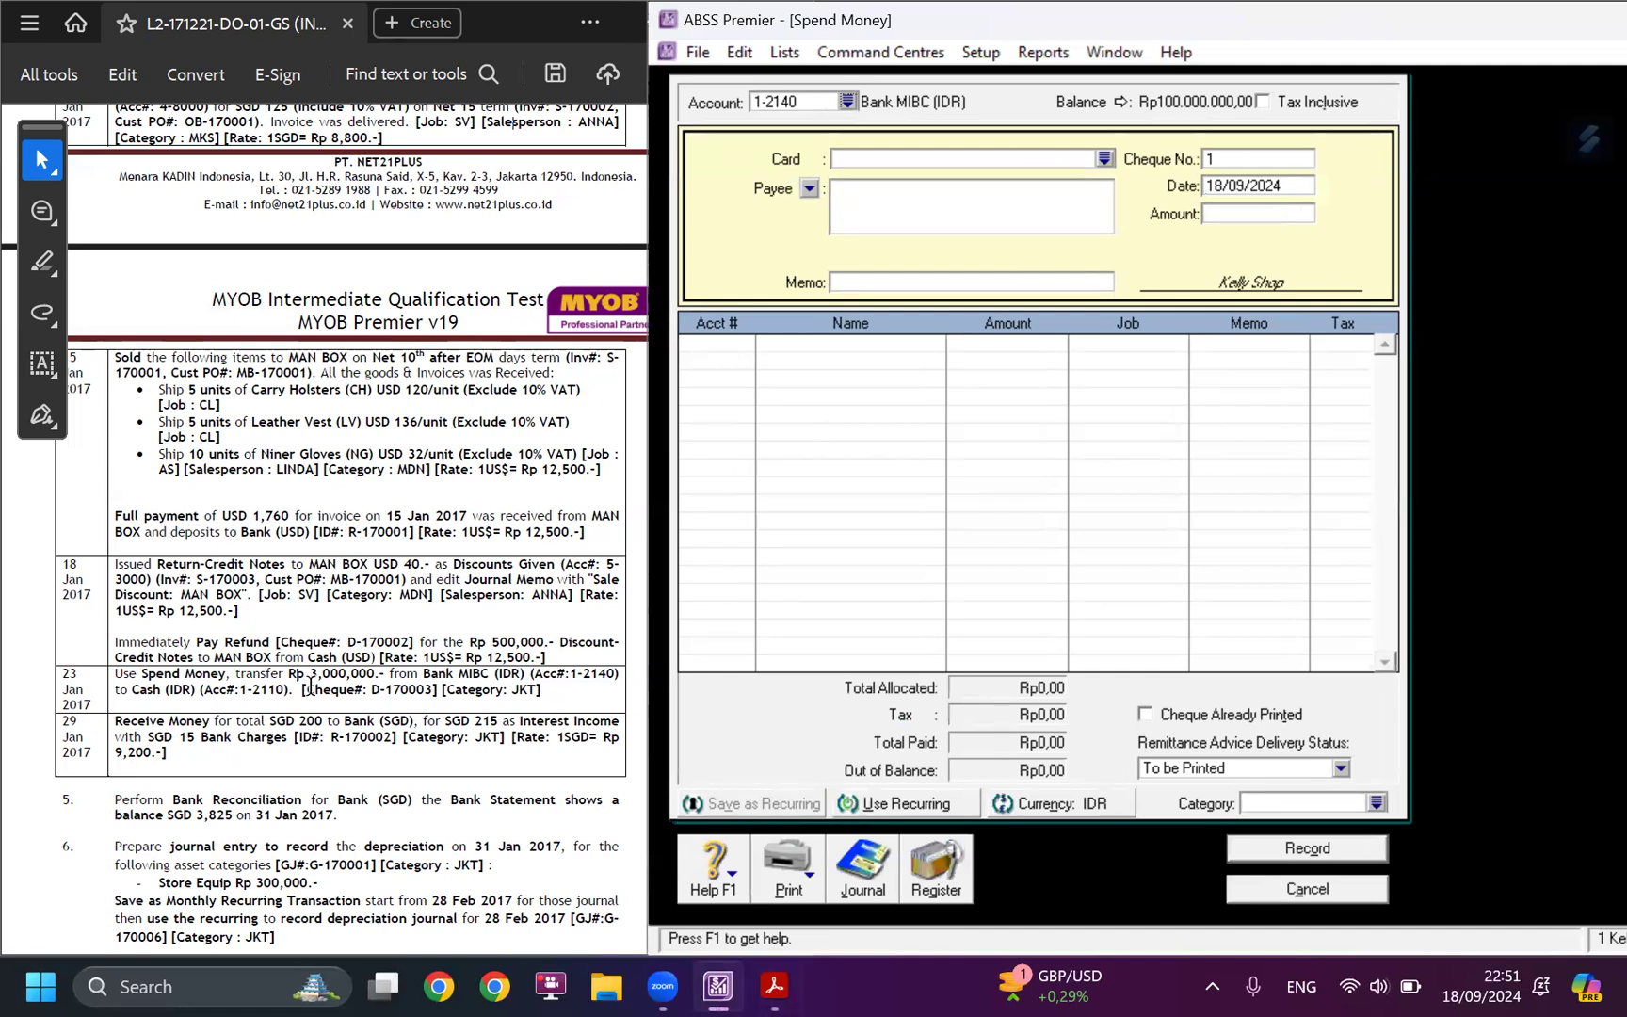
Set the payment's cheque number to D-170003, its date to 23/01/2017 and its amount to Rp 3,000,000.
drag(371, 690, 433, 691)
key(ctrl+c)
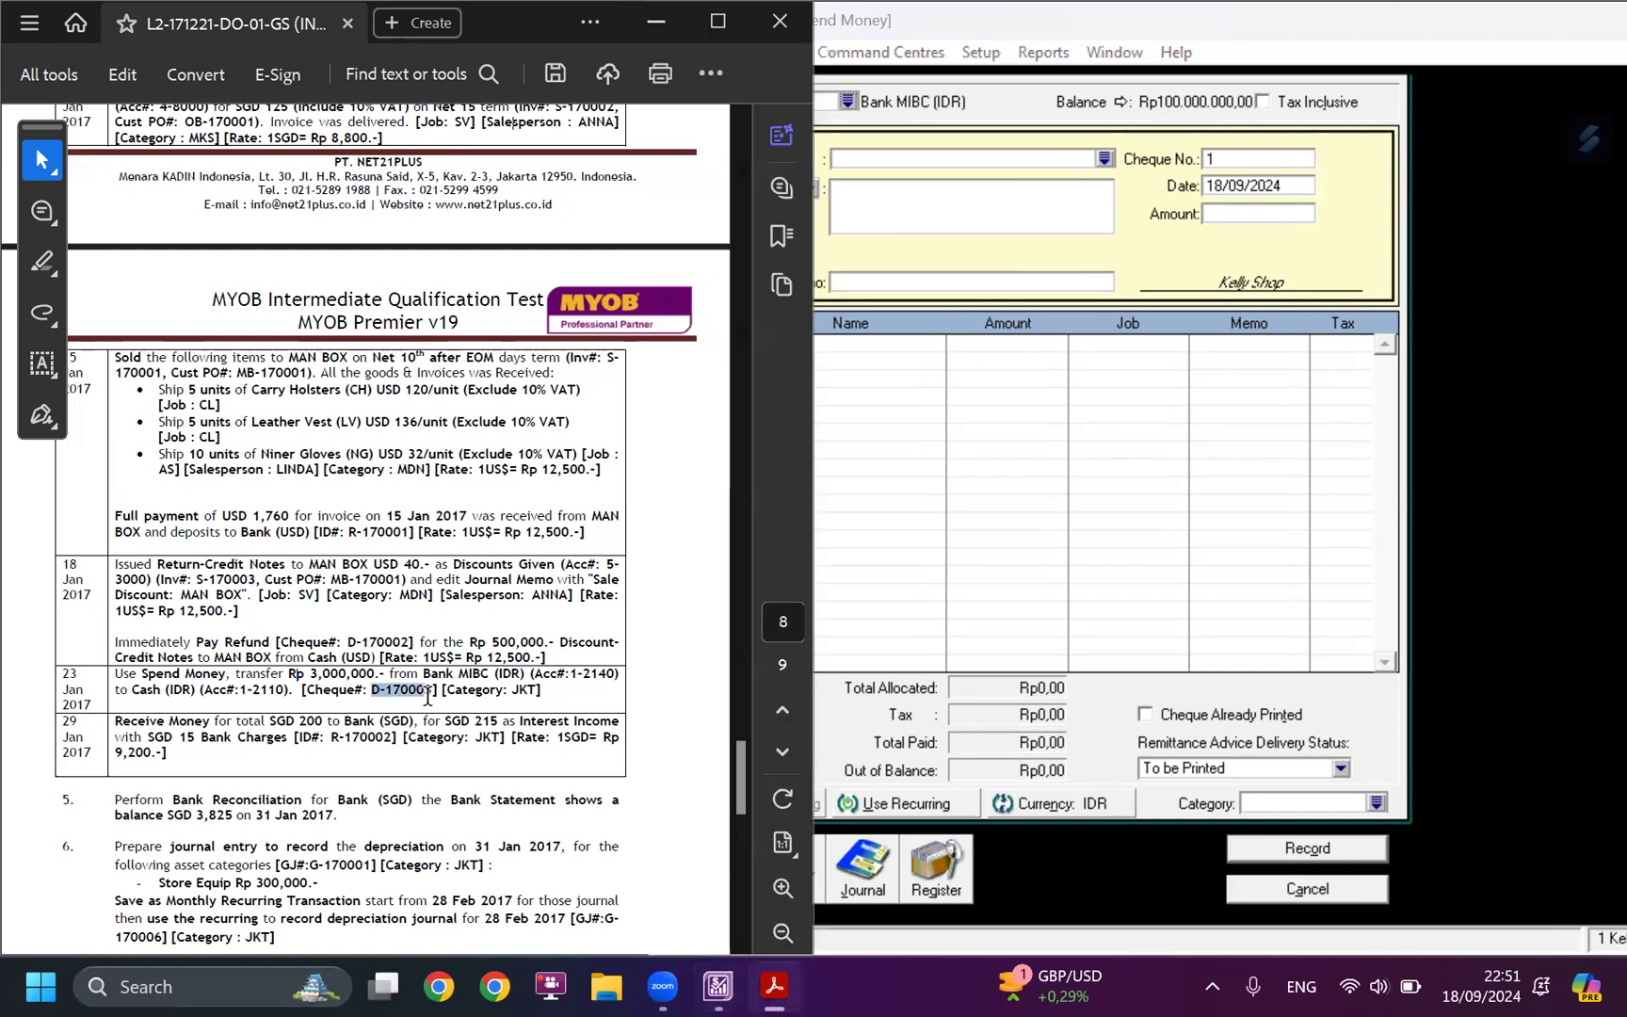
click(1242, 151)
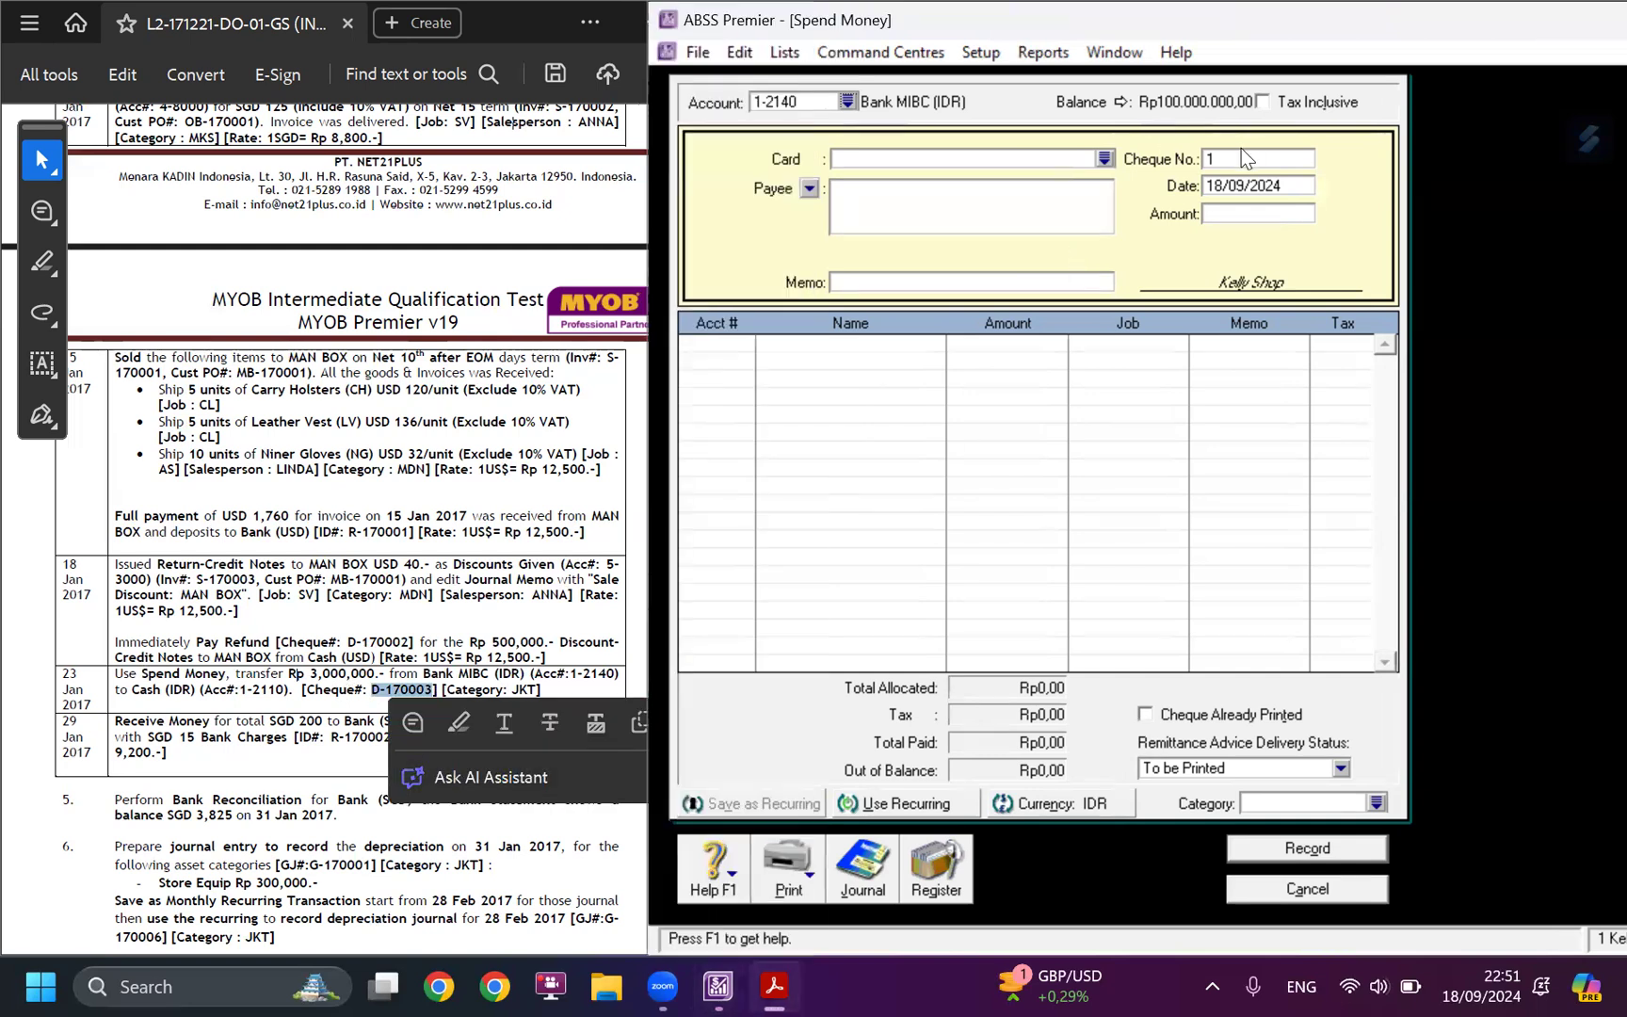
key(ctrl+v)
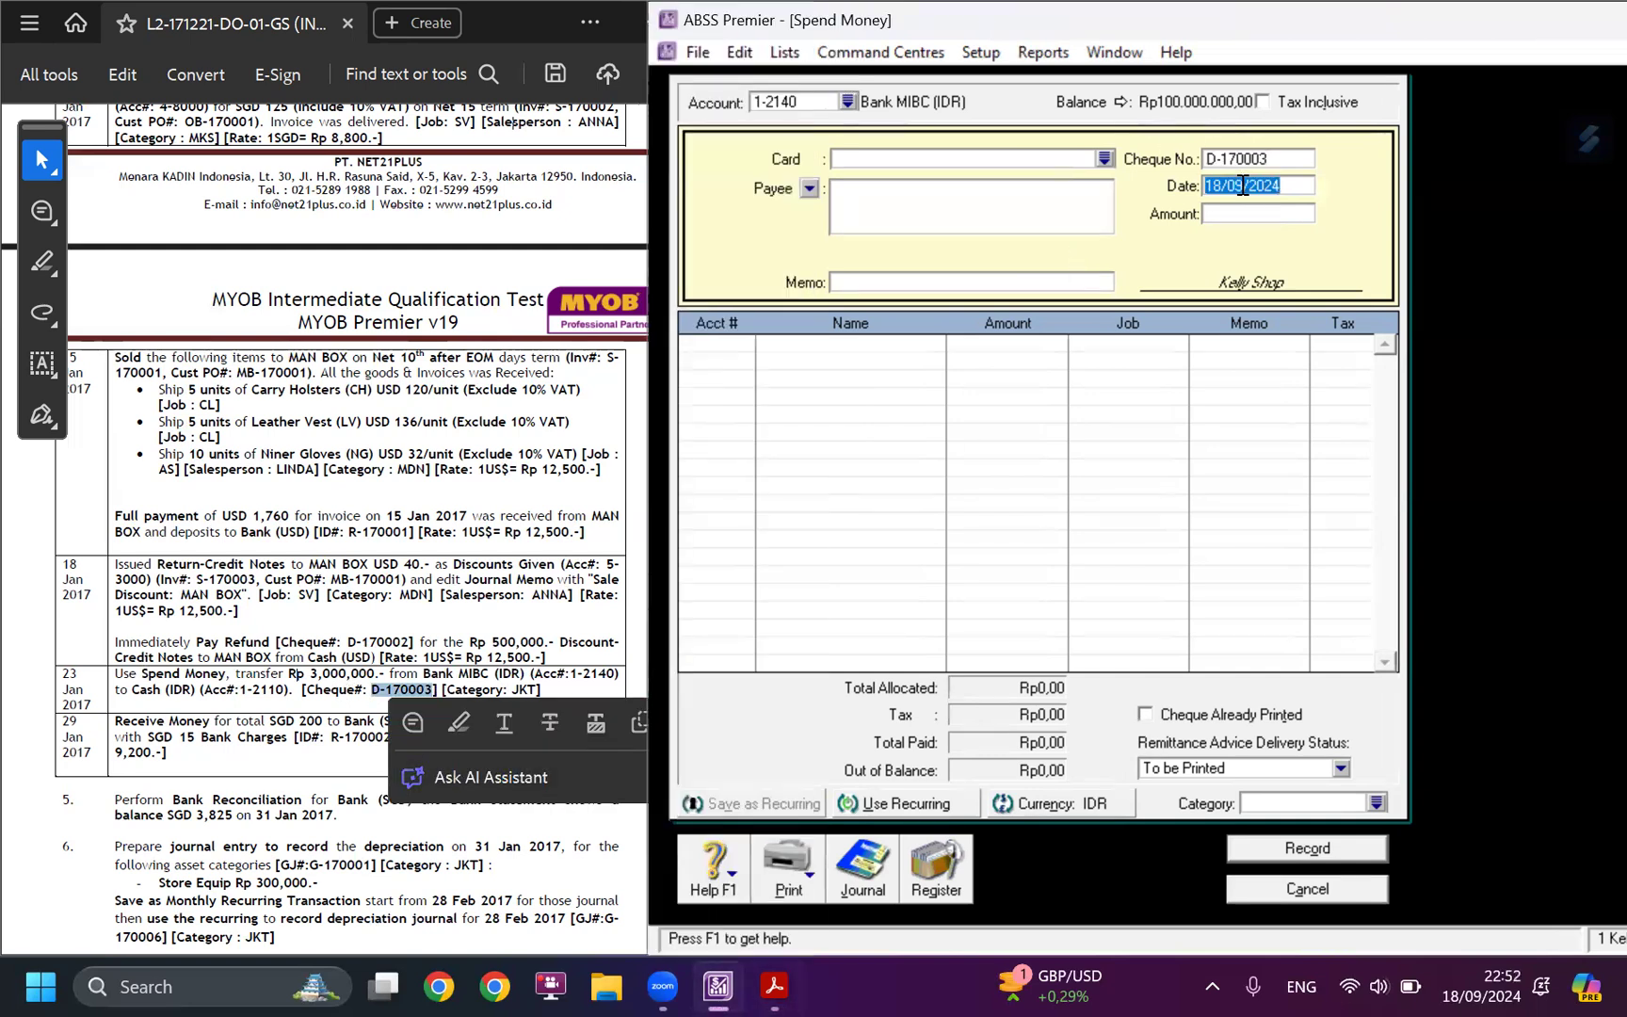
text(23/01/2017)
key(Tab)
text(3000000)
key(Tab)
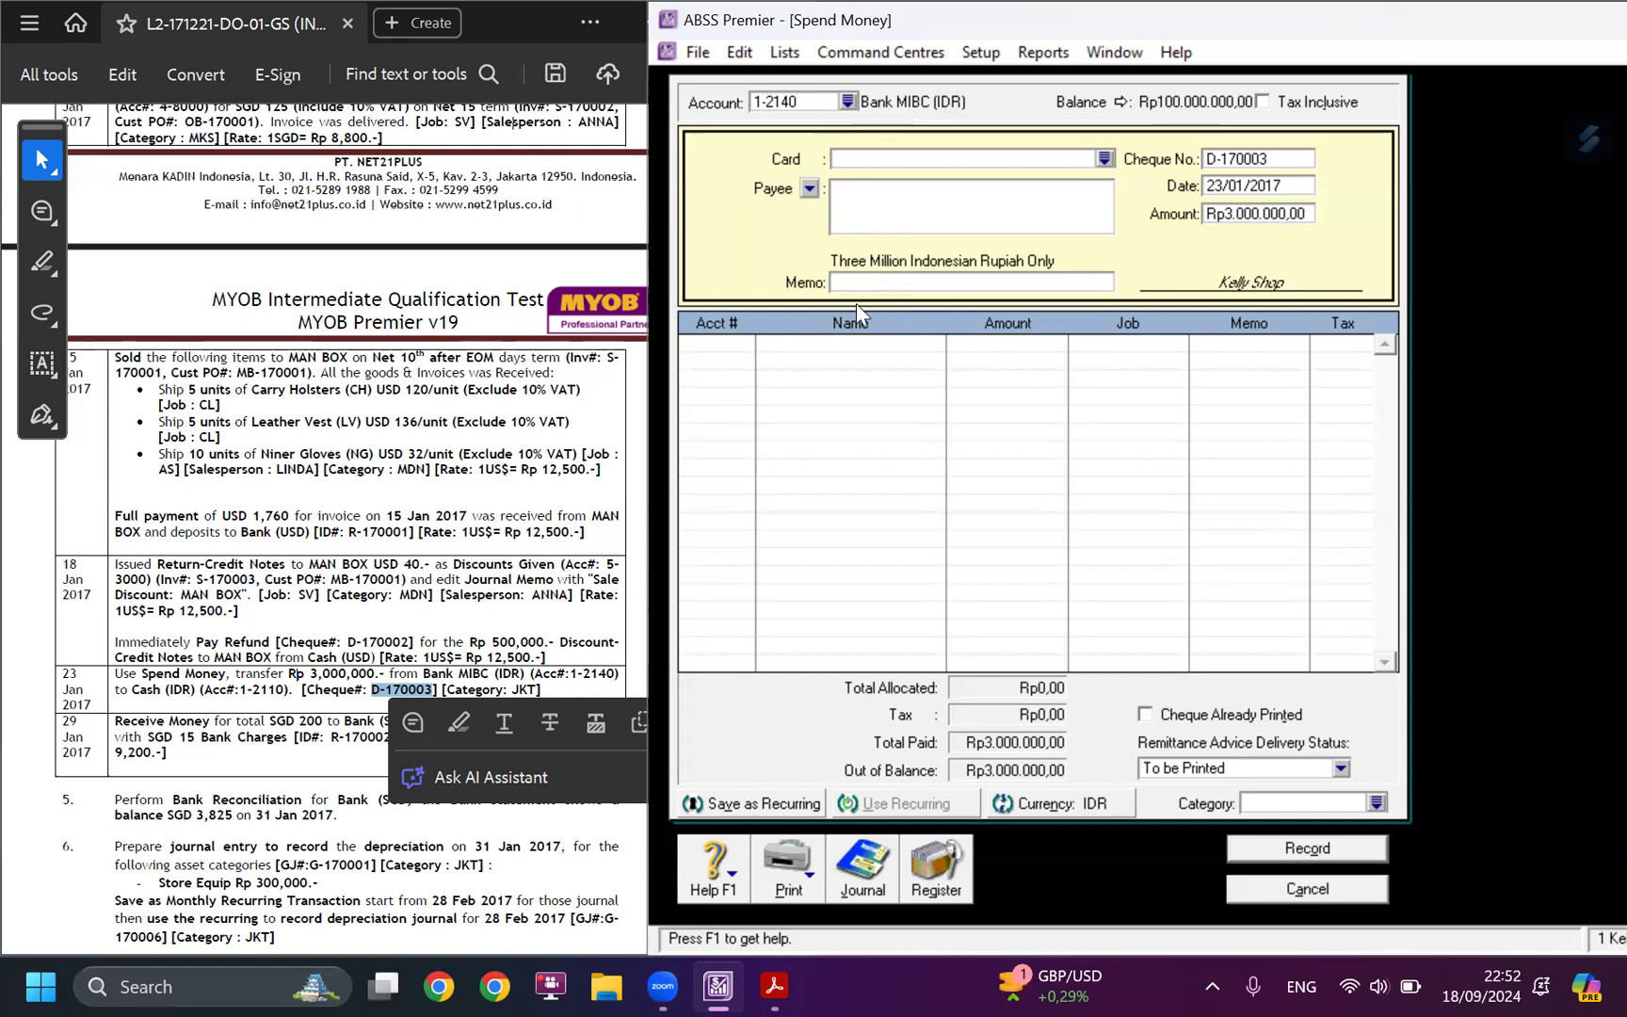
Allocate the full Rp 3,000,000 payment to account 1-2110 Cash (IDR) on the first line.
click(502, 659)
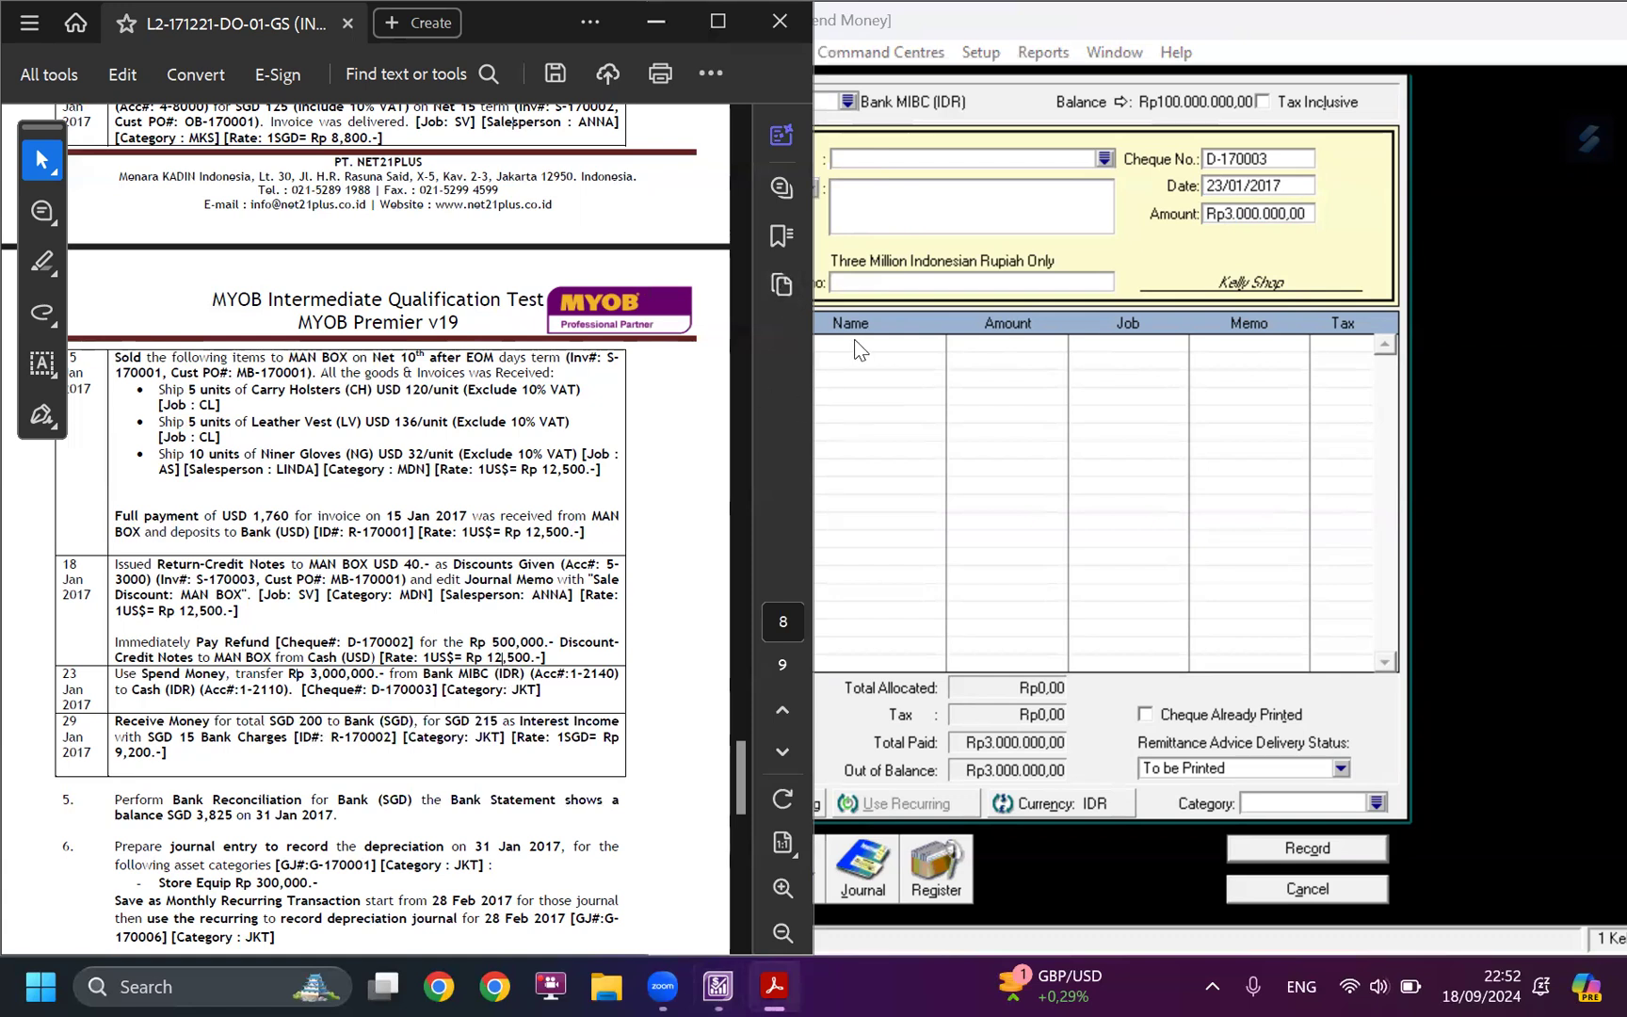
click(941, 283)
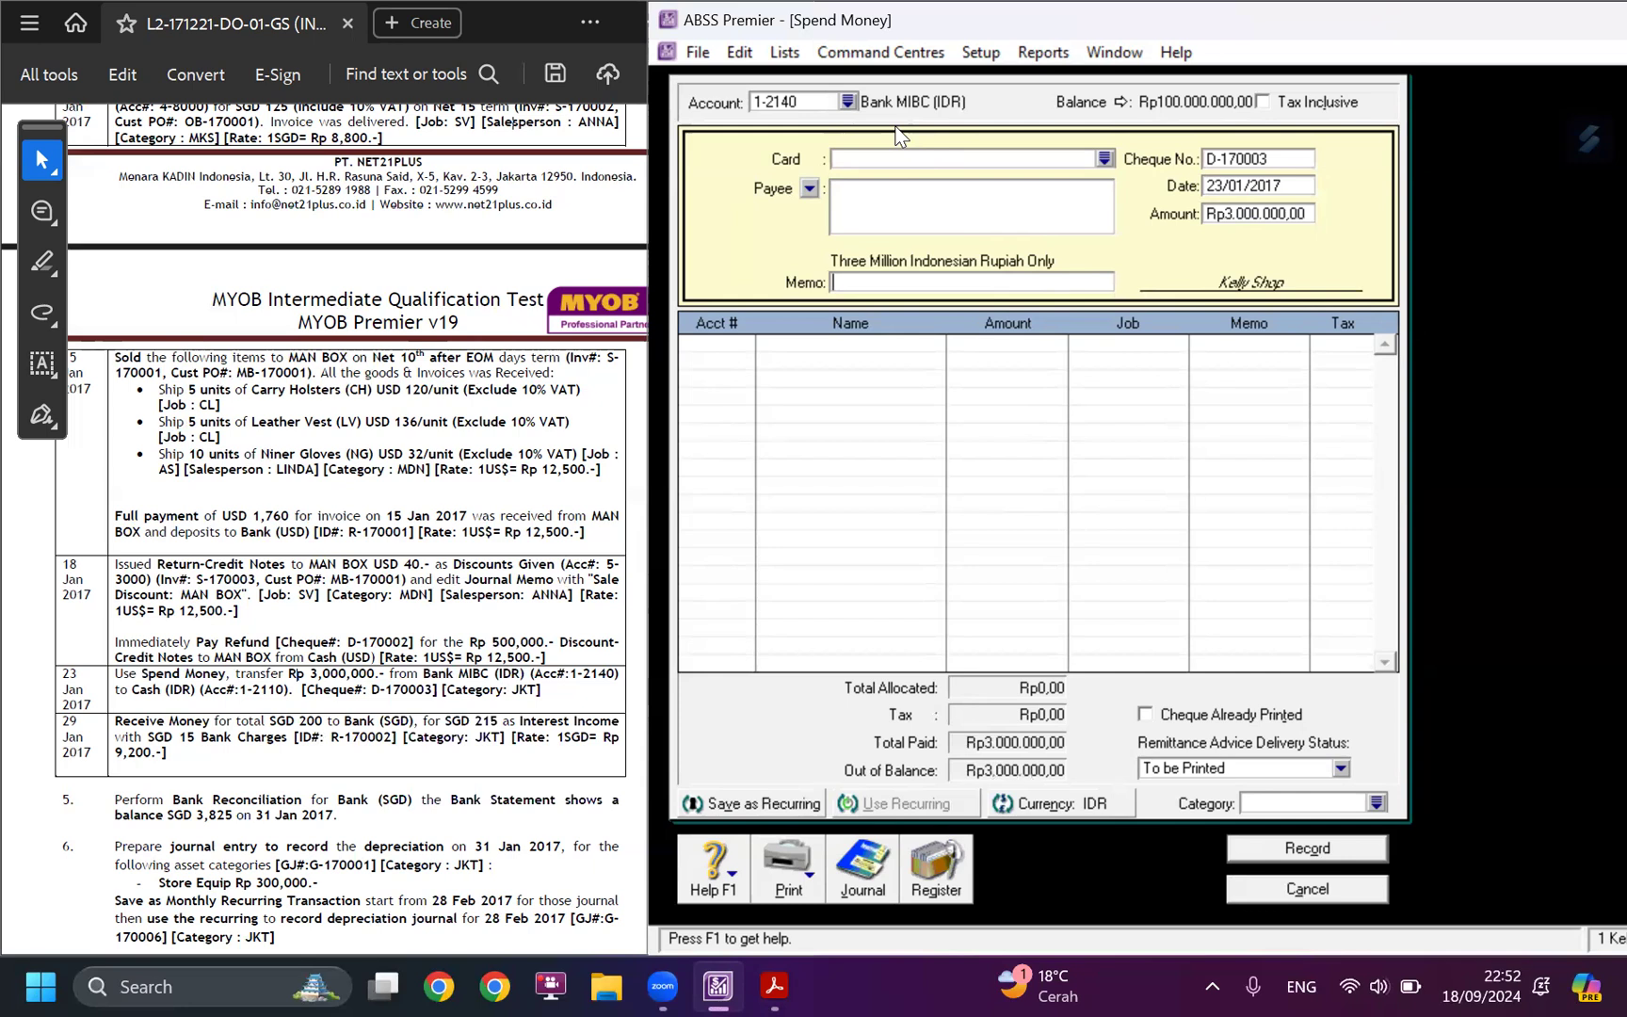
click(744, 356)
text(6-)
drag(1571, 546, 1569, 377)
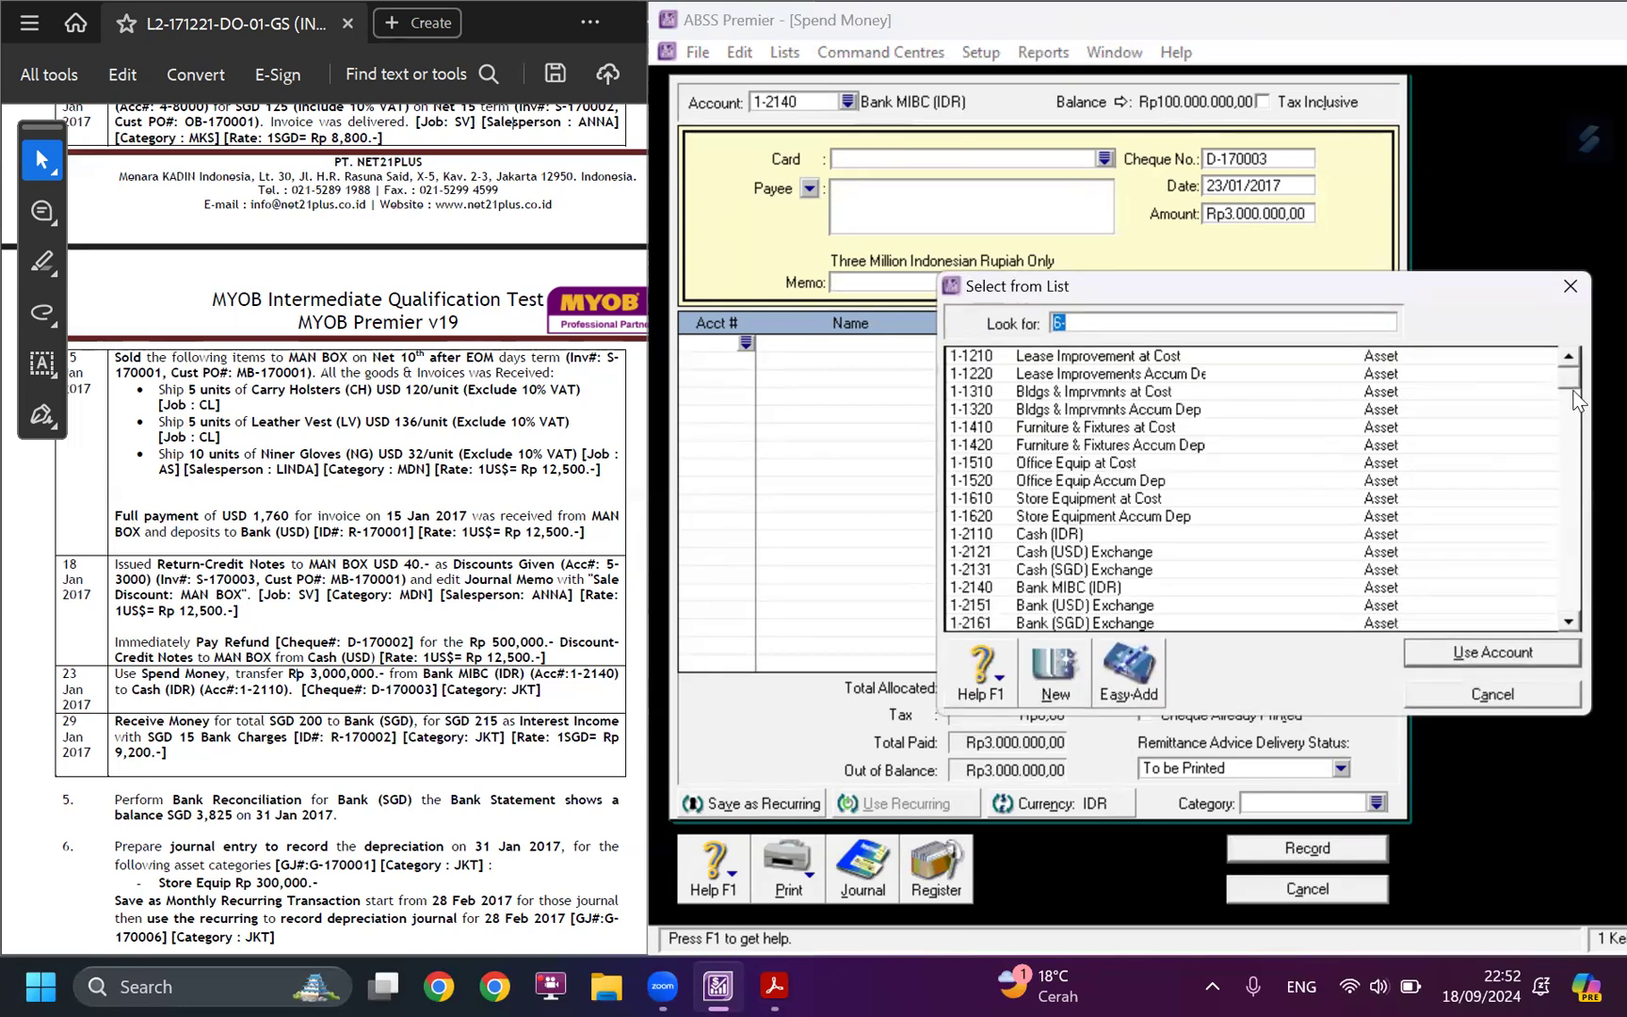
click(1057, 534)
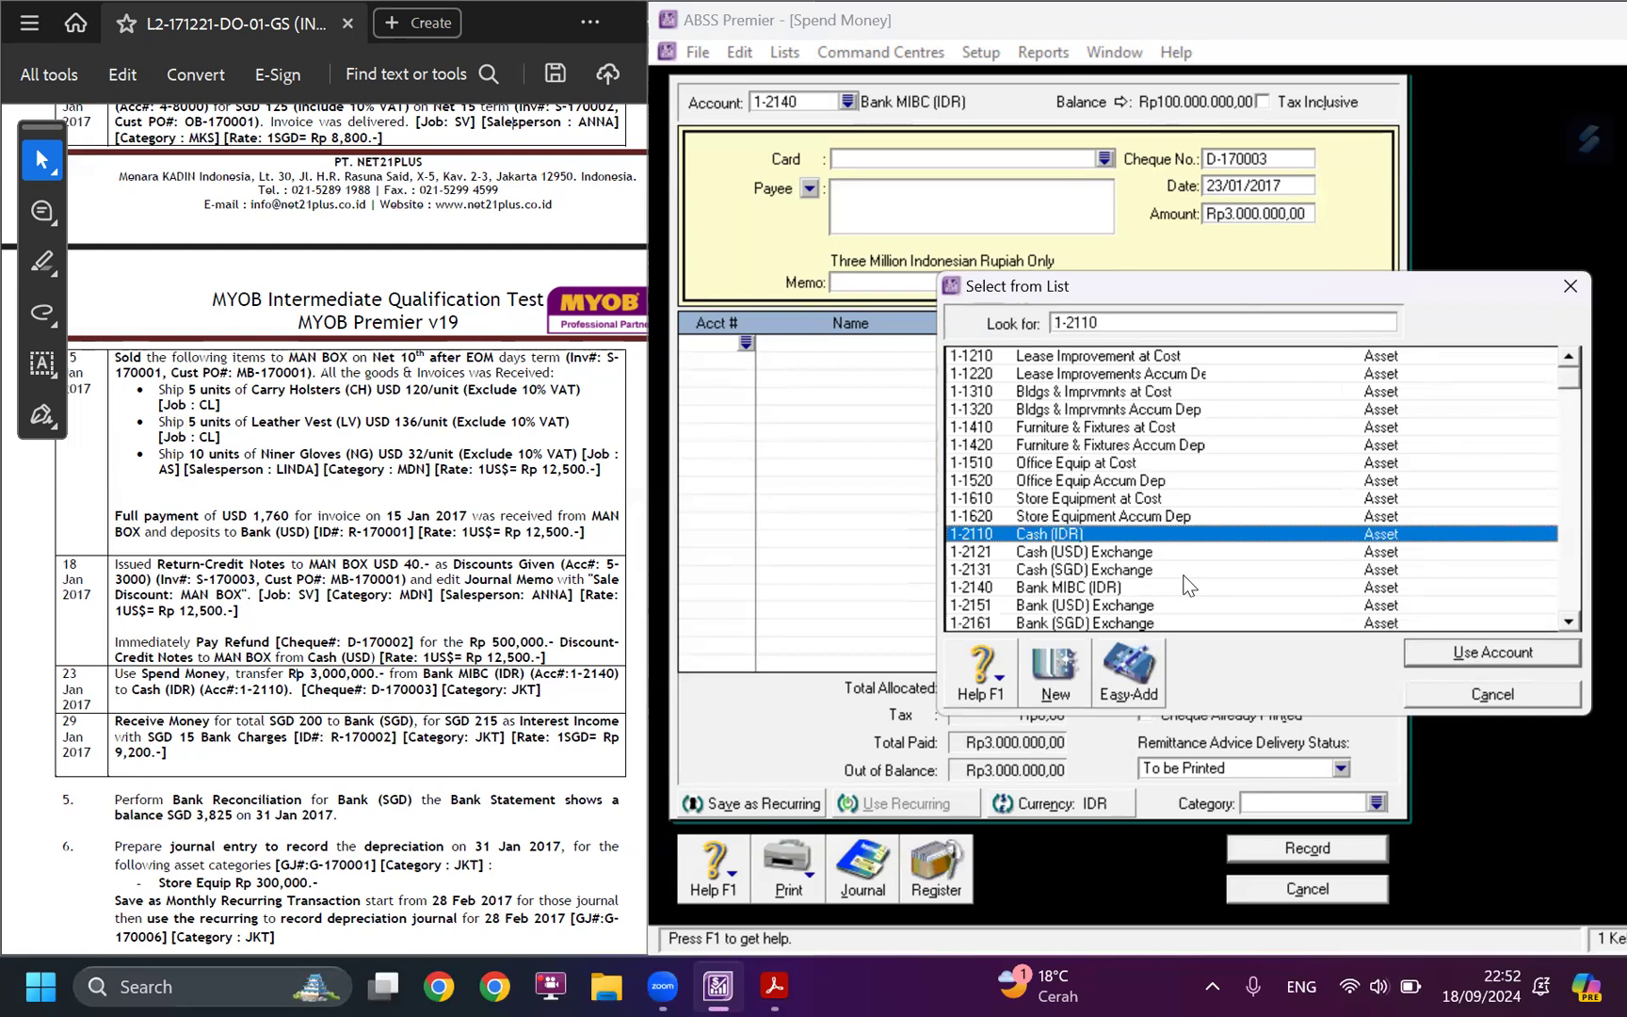
click(1434, 653)
key(Tab)
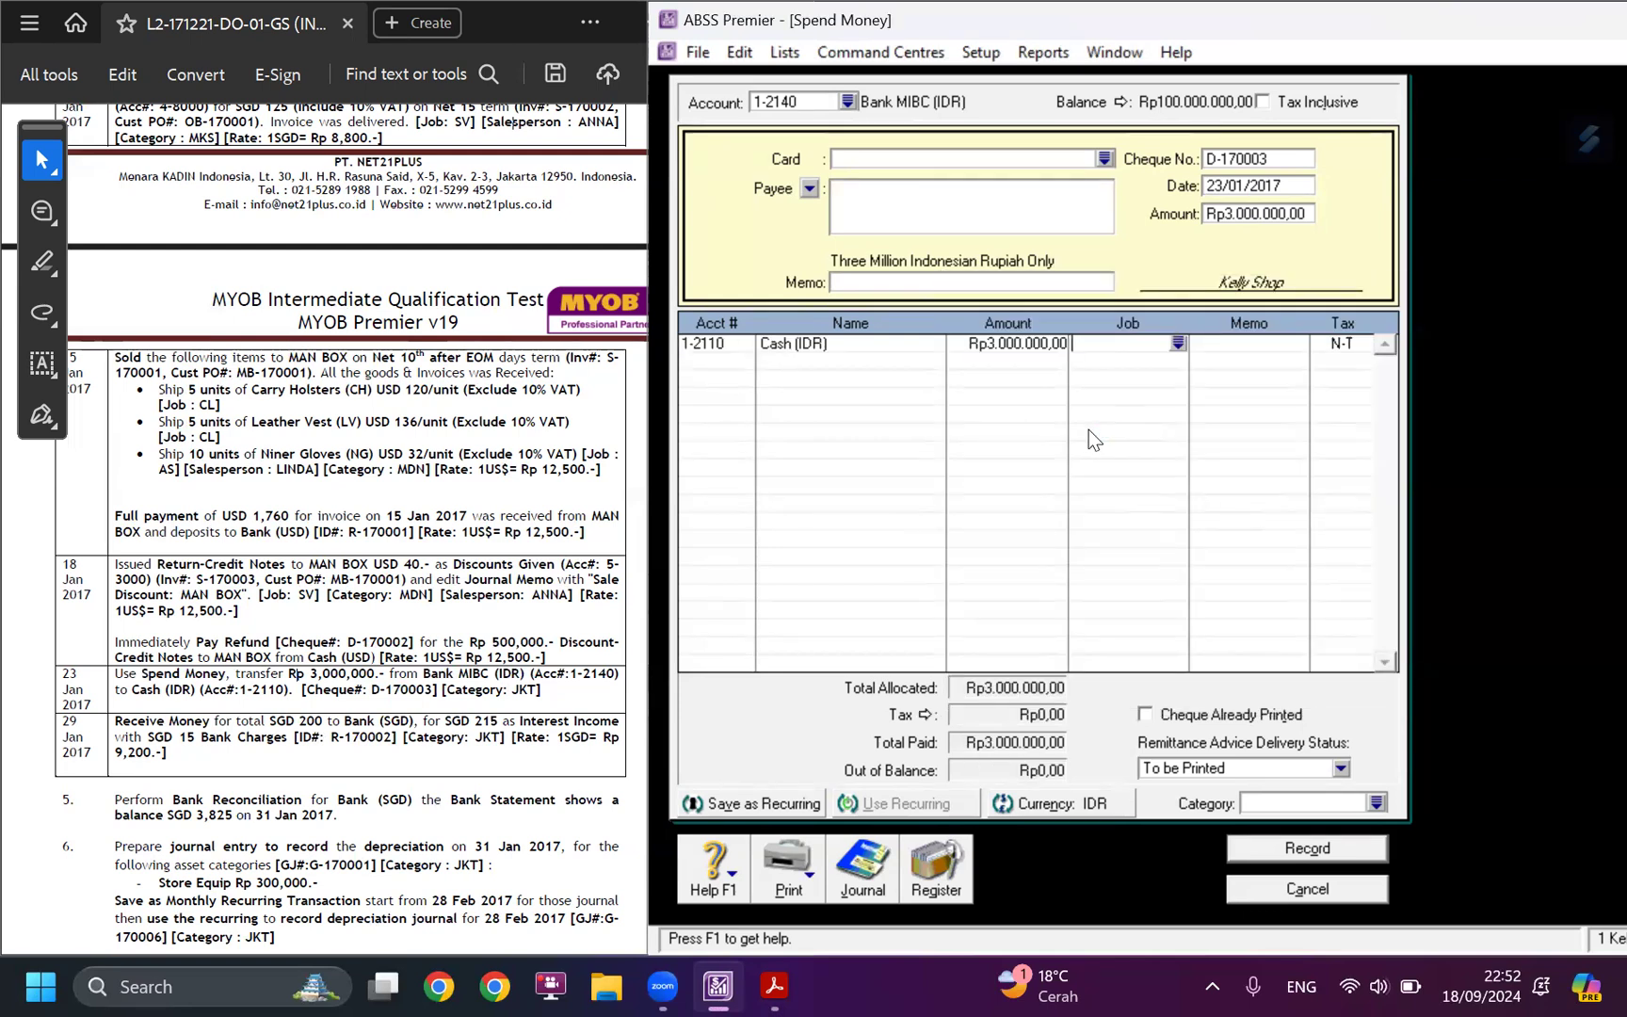
Assign category JKT to the payment and enter the memo "Transfer money".
click(1376, 802)
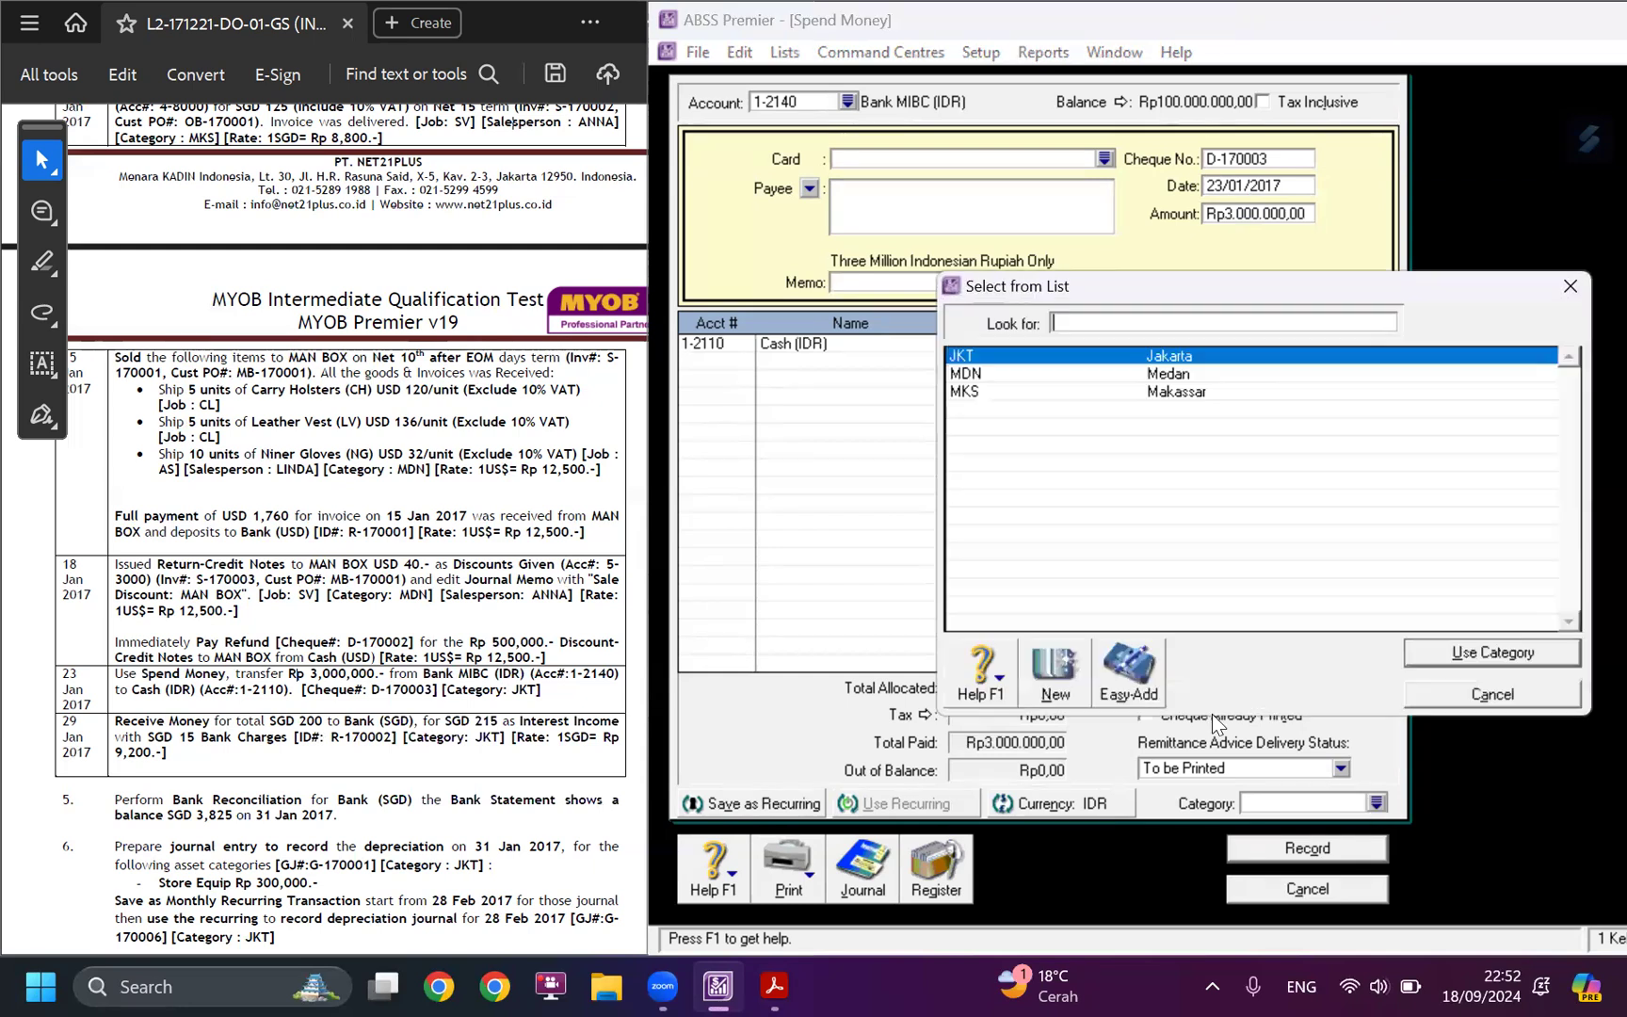
double_click(992, 355)
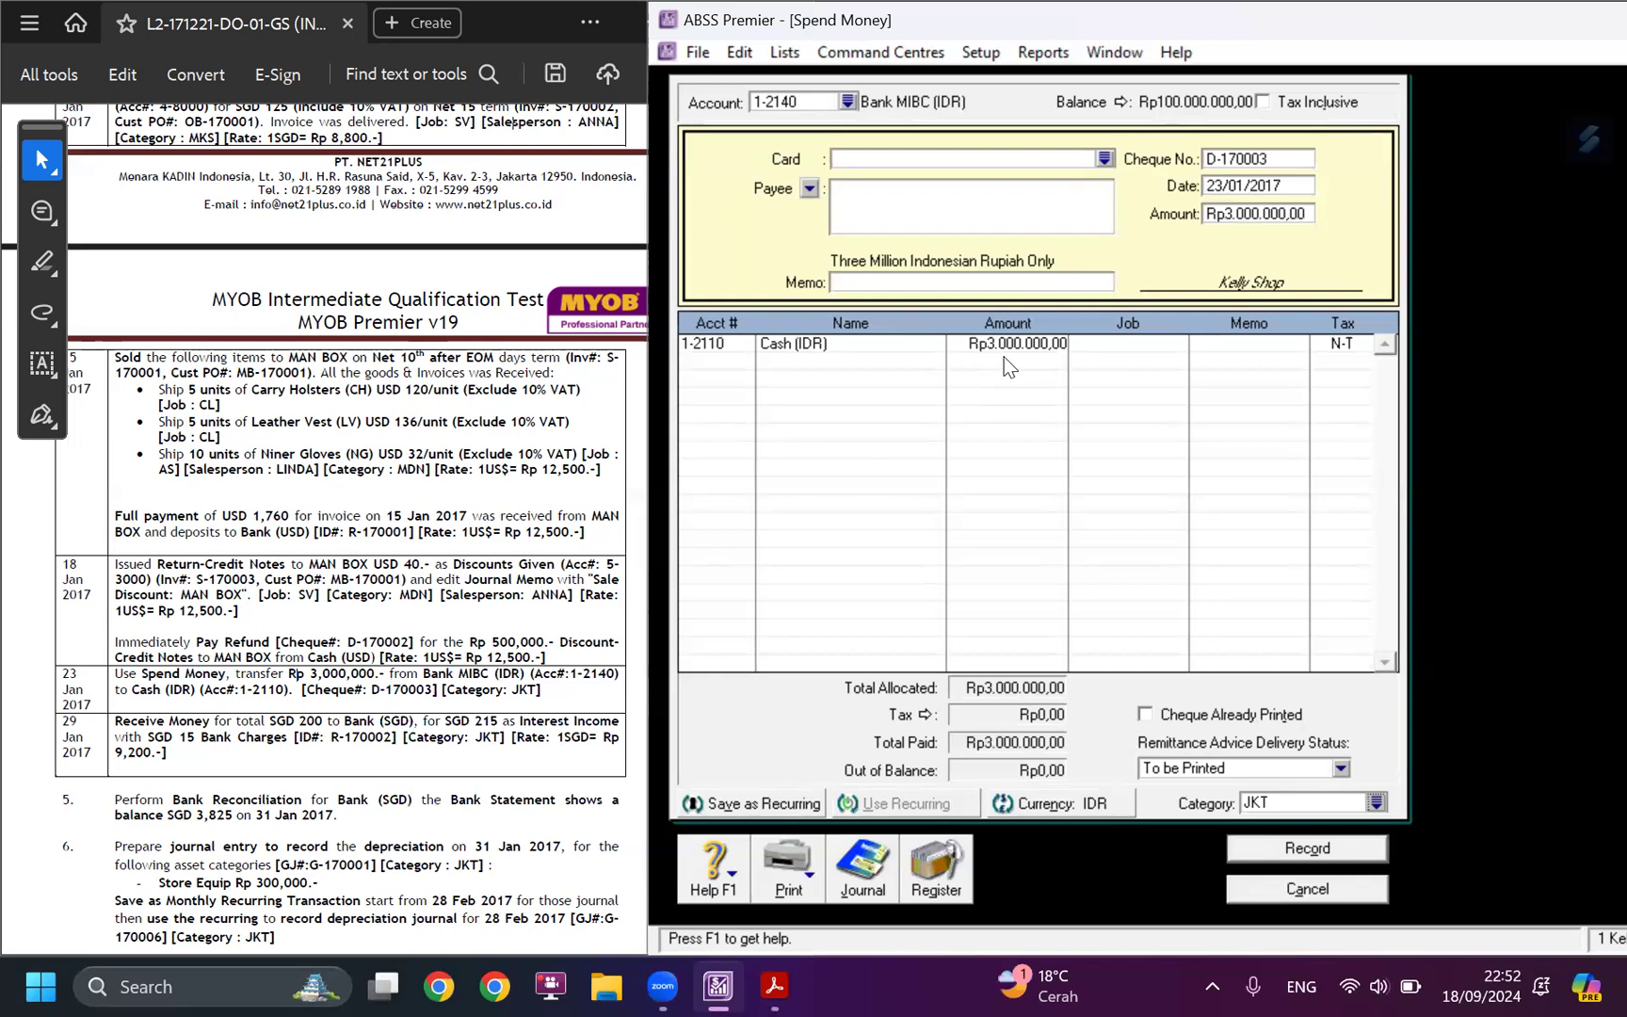
click(967, 283)
text(Transfer money)
key(Tab)
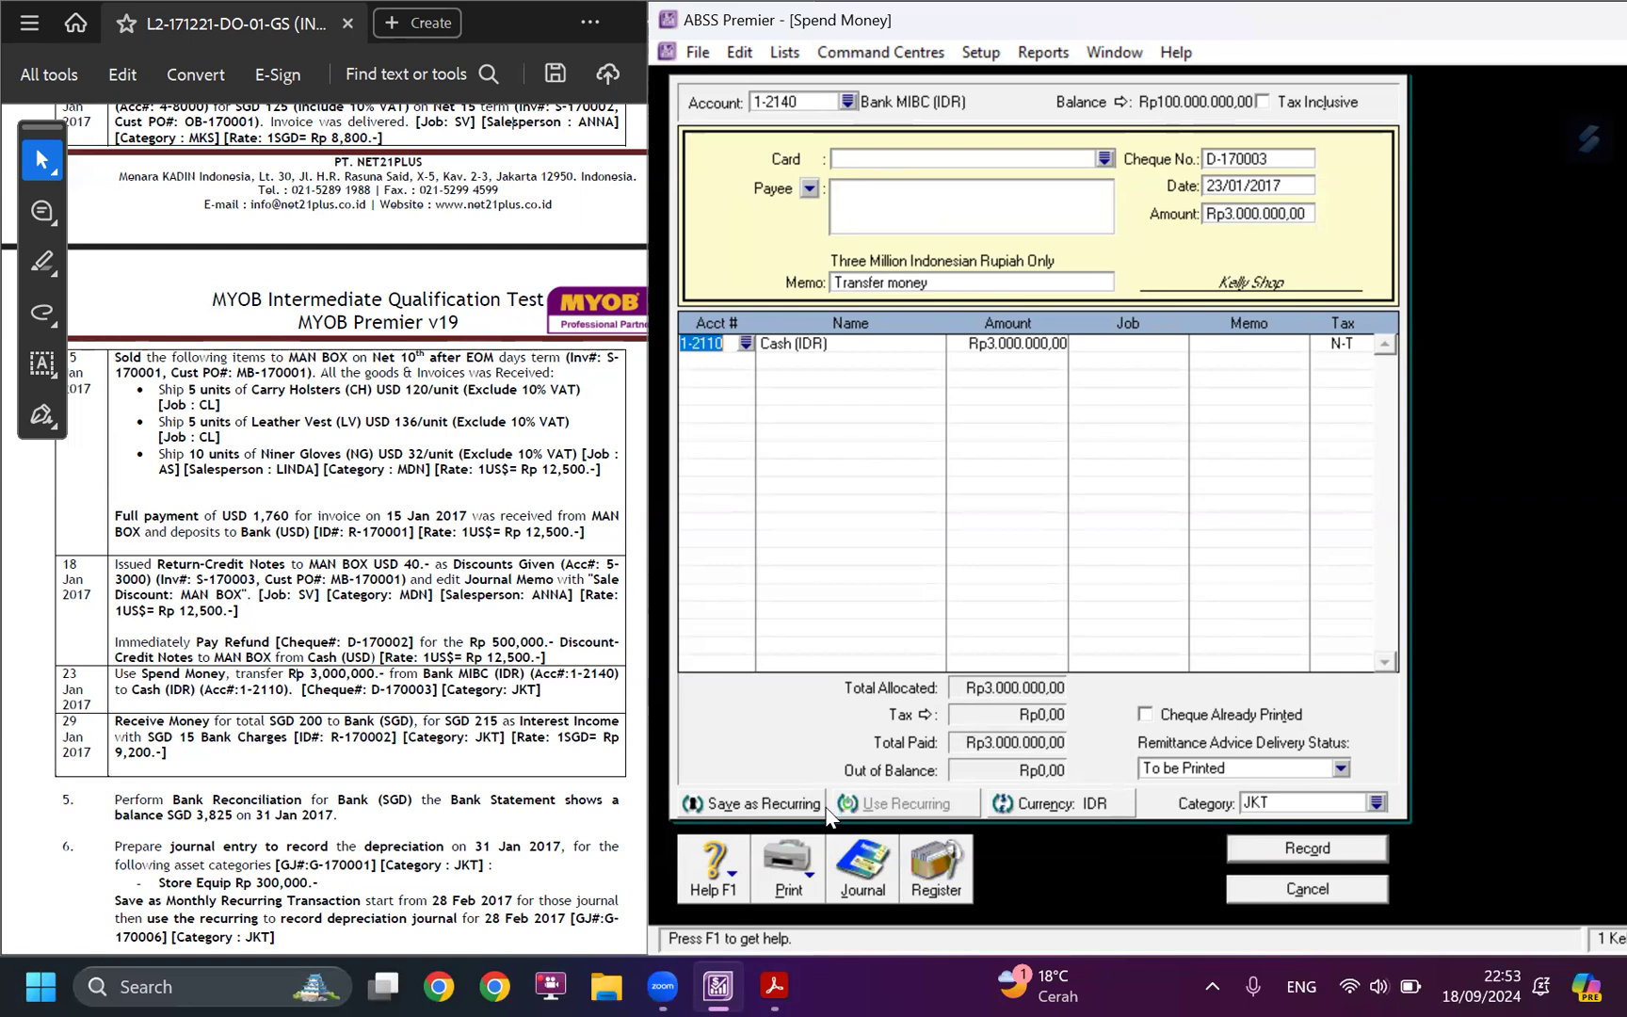
Check the payment against the case study's 23 January entry and record it.
drag(141, 673, 544, 691)
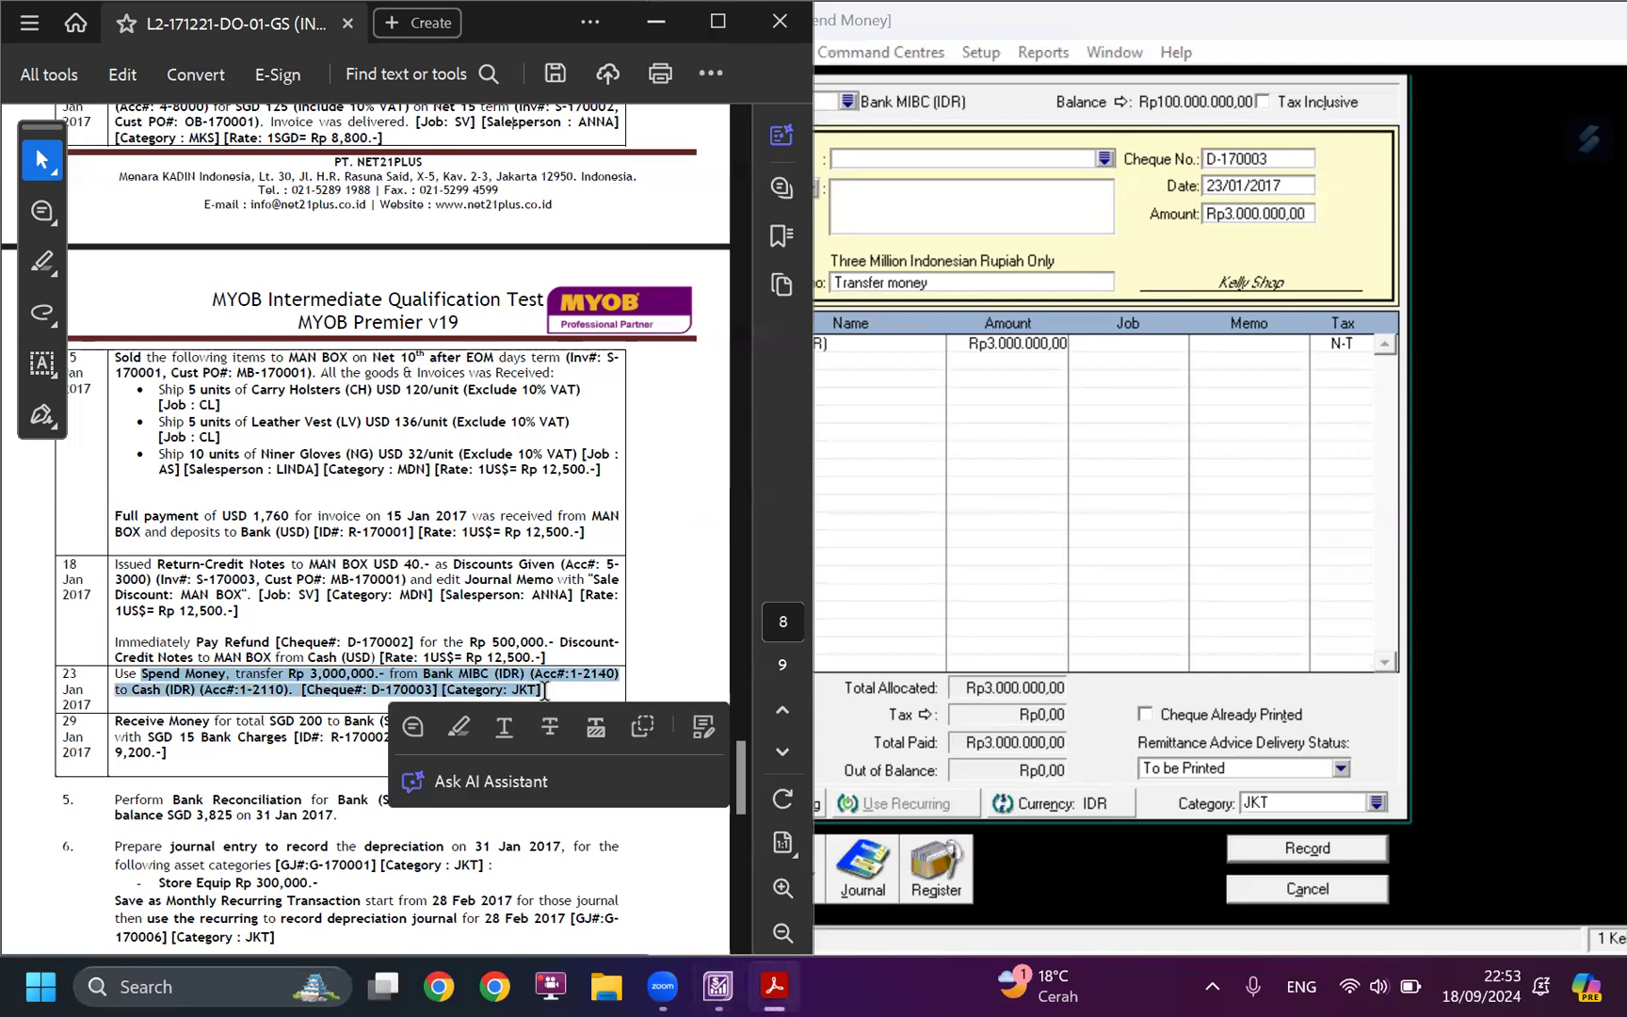
click(1216, 421)
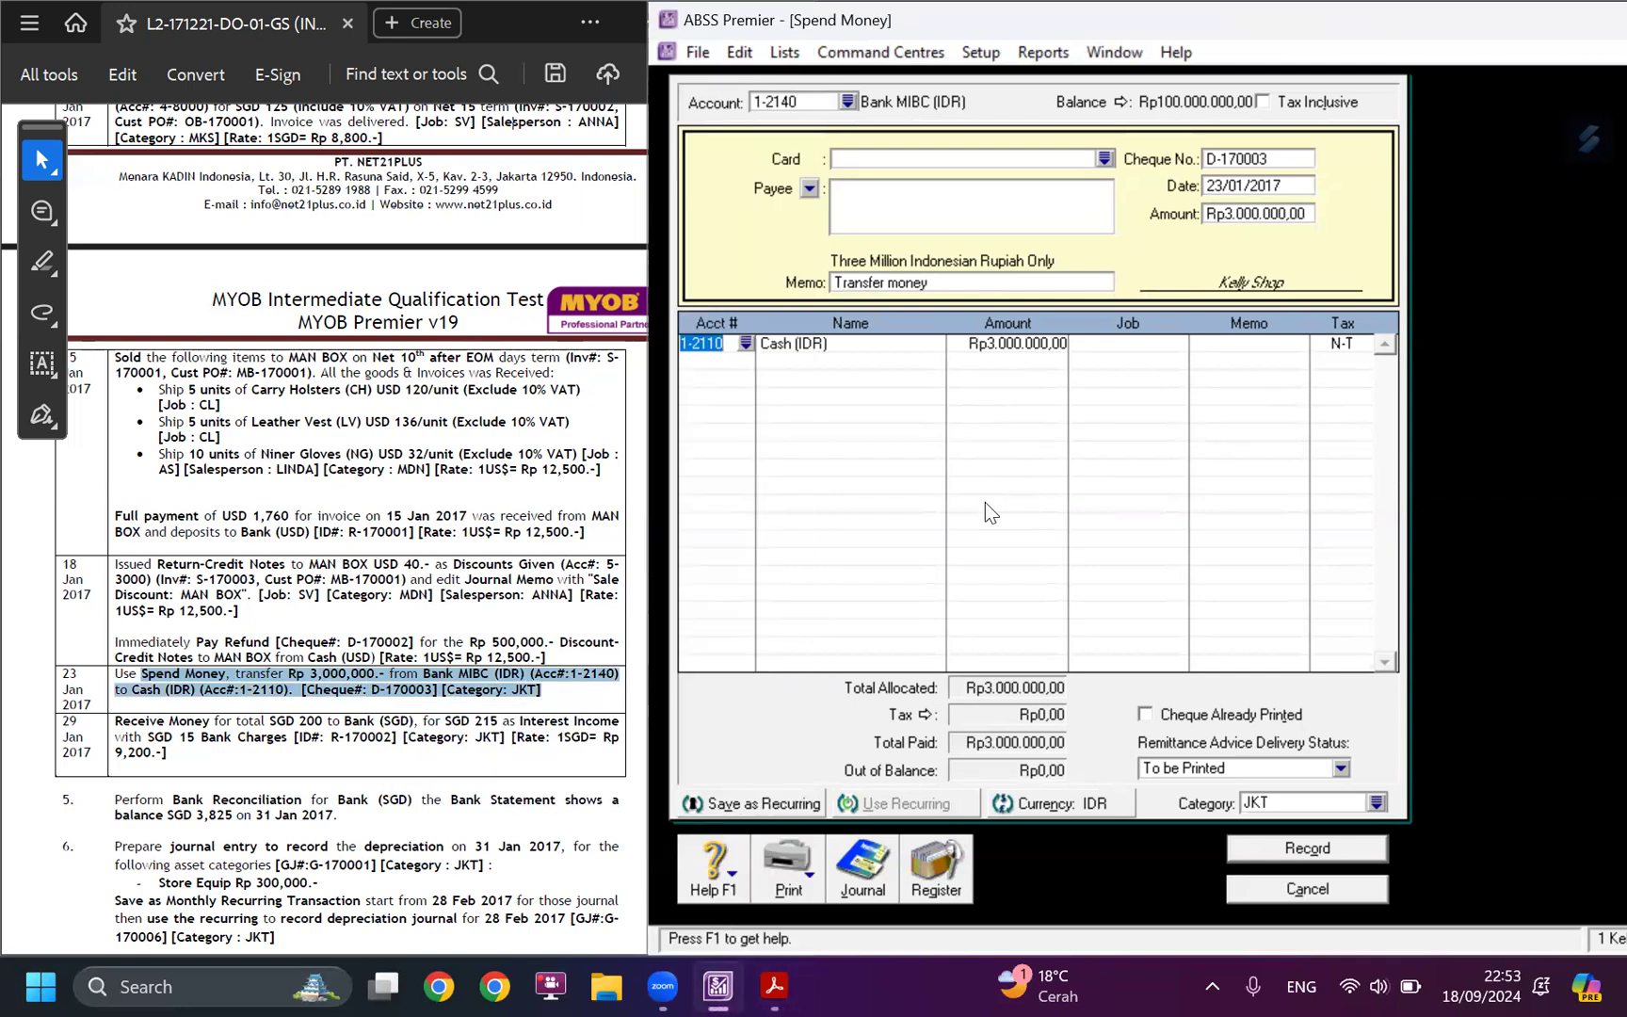
click(1300, 850)
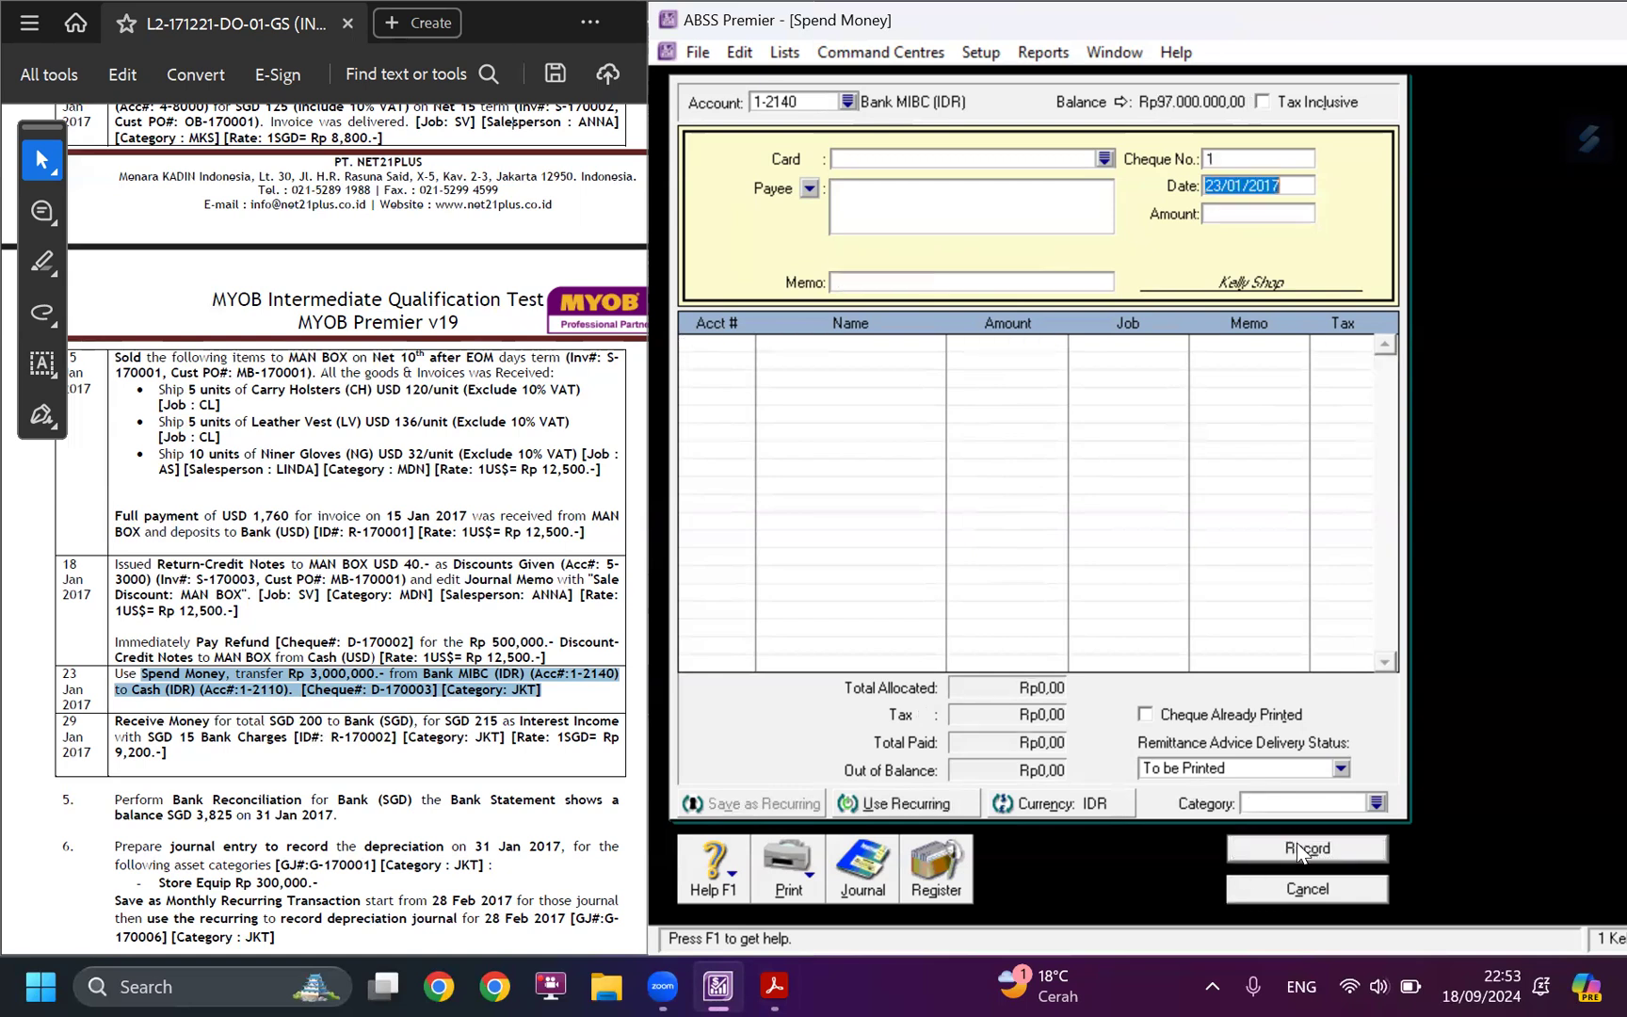
Check the transfer in the bank register of 1-2110 Cash (IDR), with the period starting 01/09/2000, and close the register.
click(962, 879)
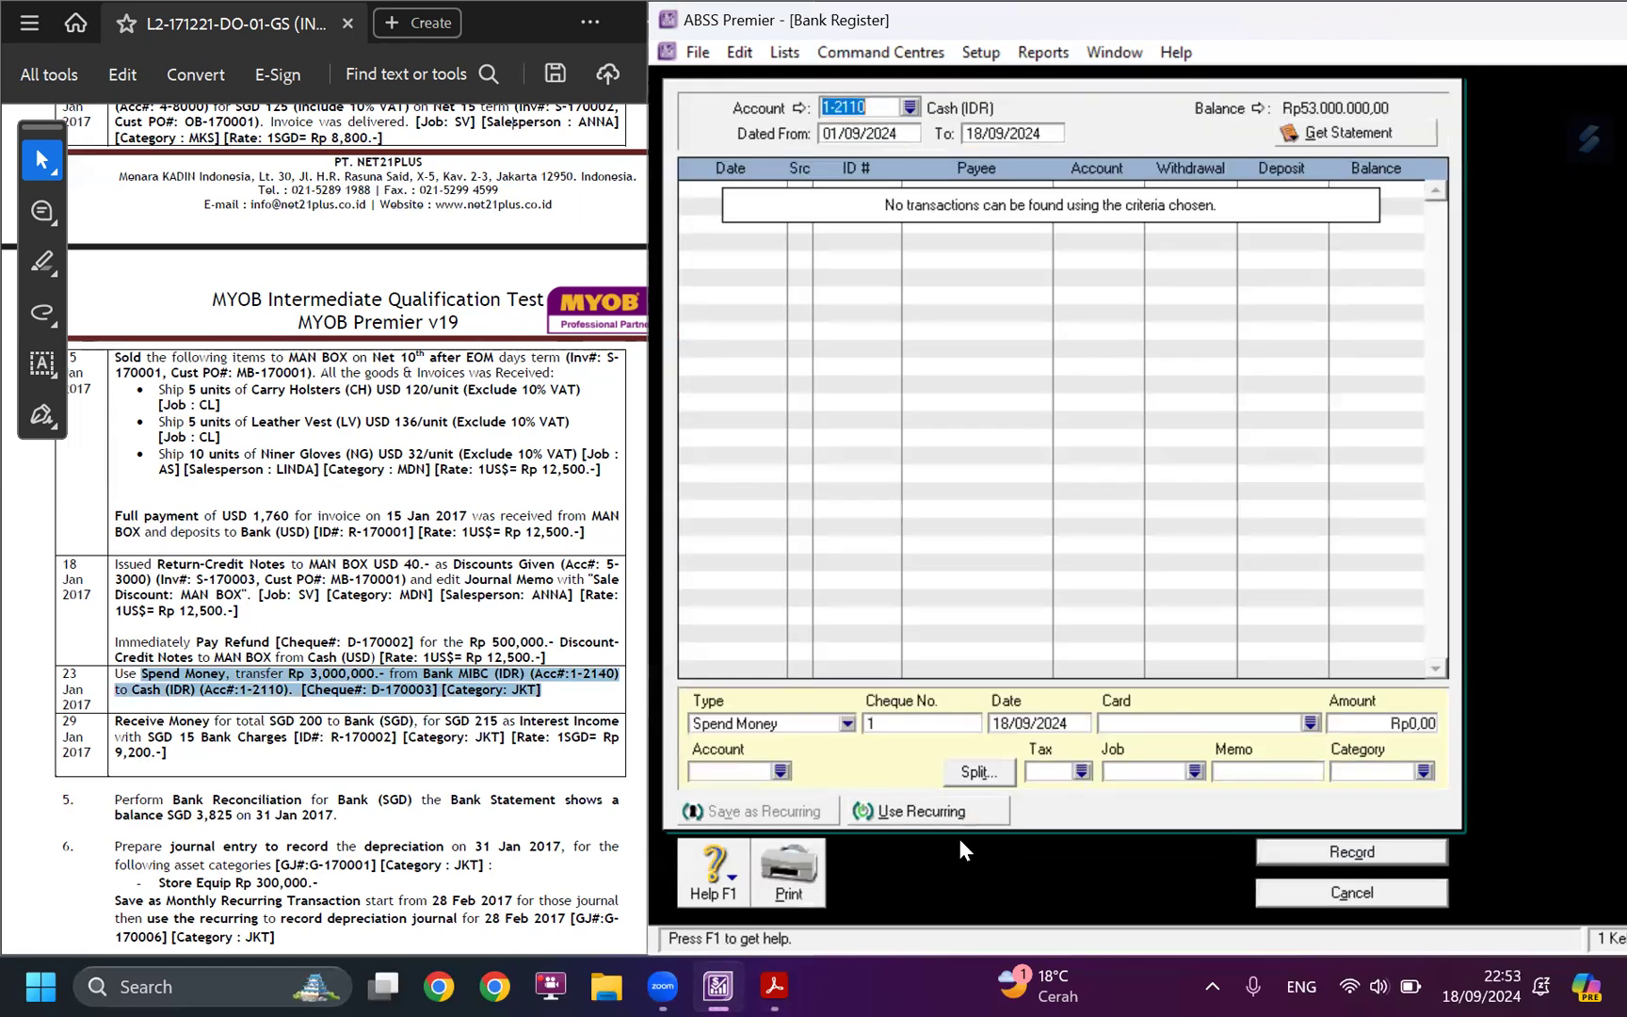
click(904, 134)
click(904, 137)
key(BackSpace)
key(BackSpace)
text(00)
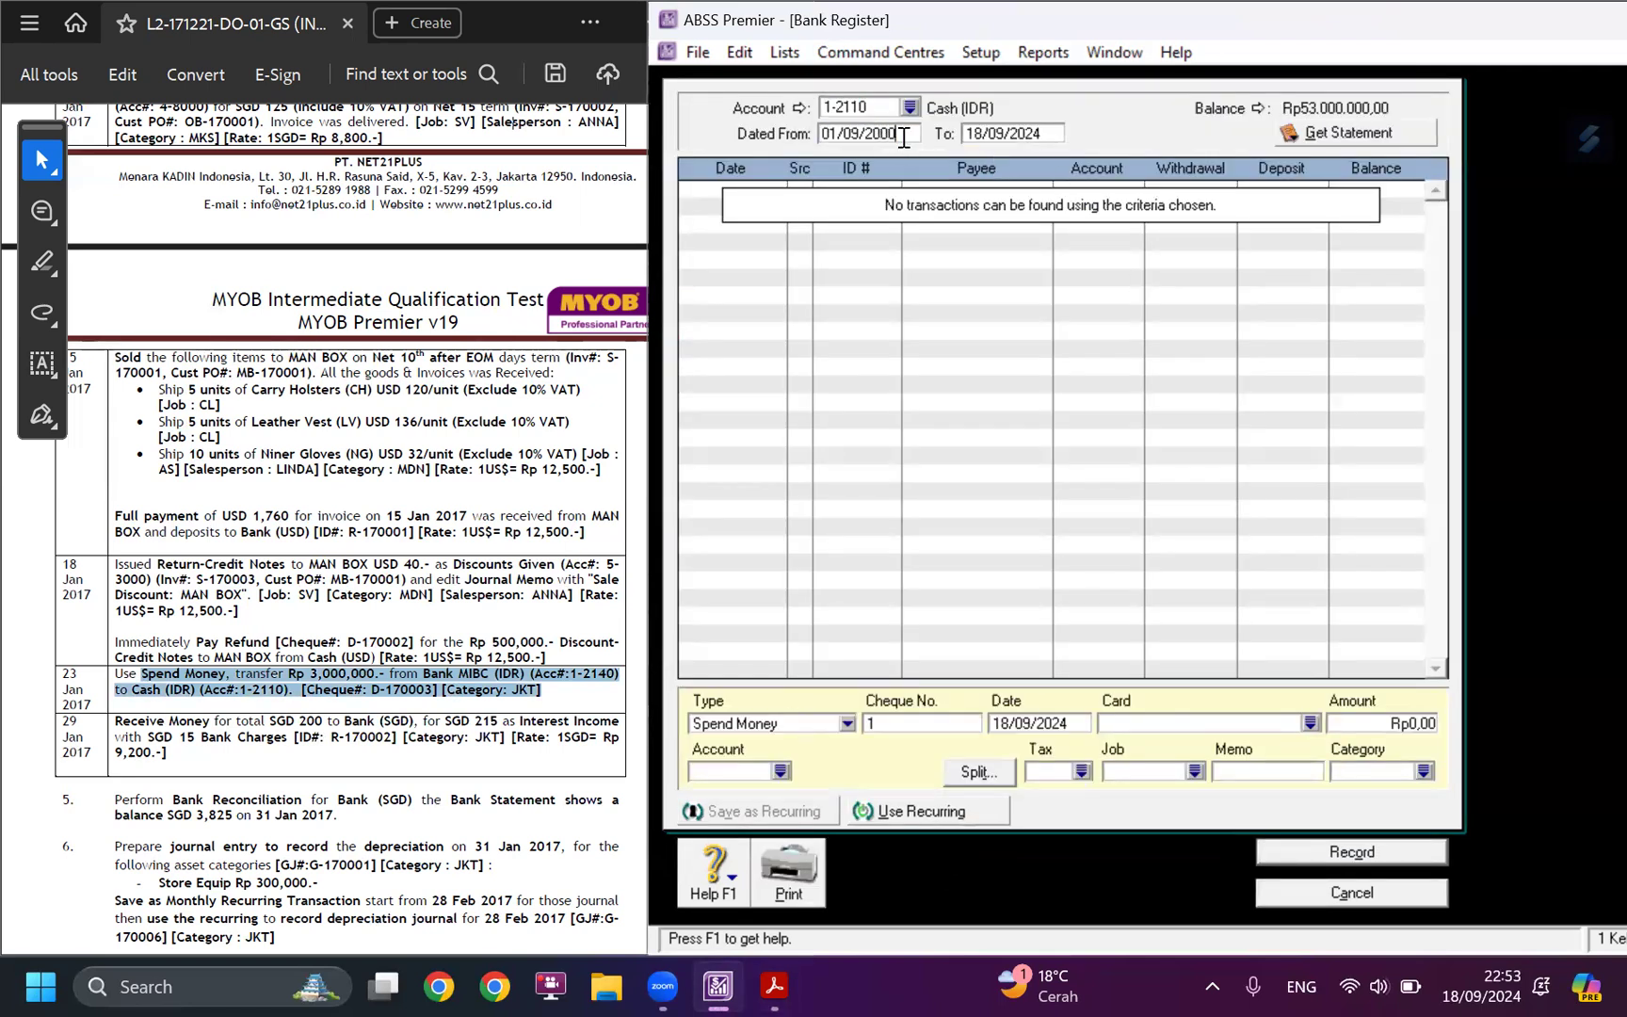
key(Tab)
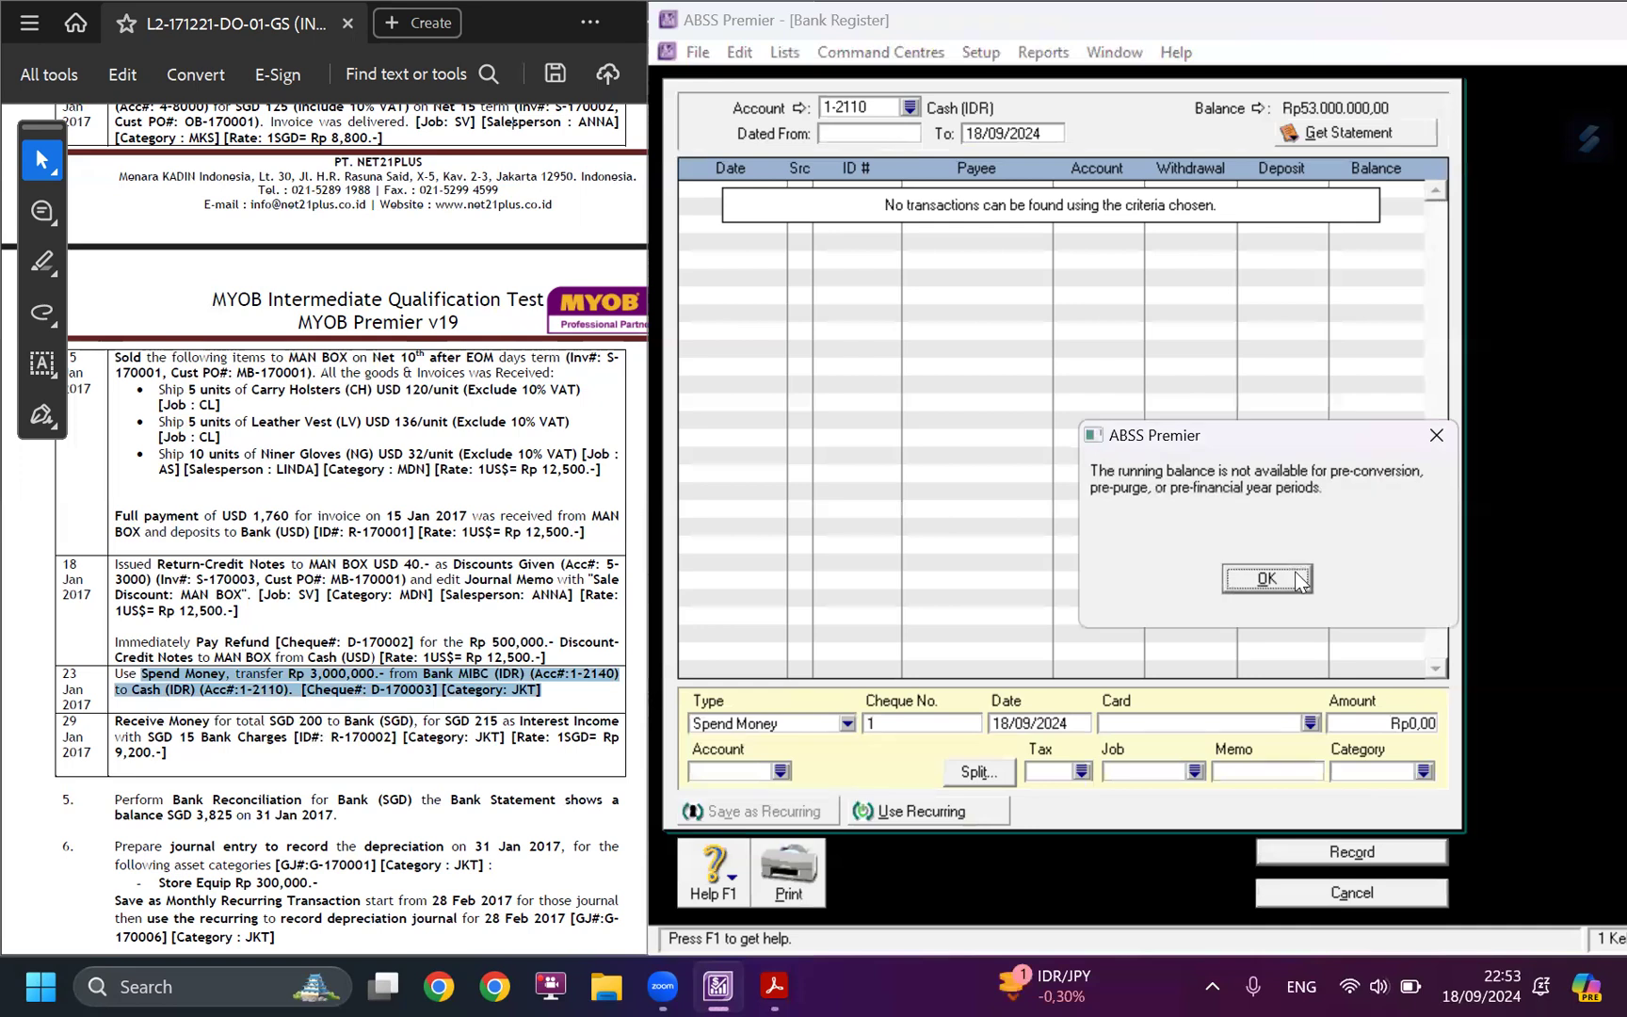
click(1299, 580)
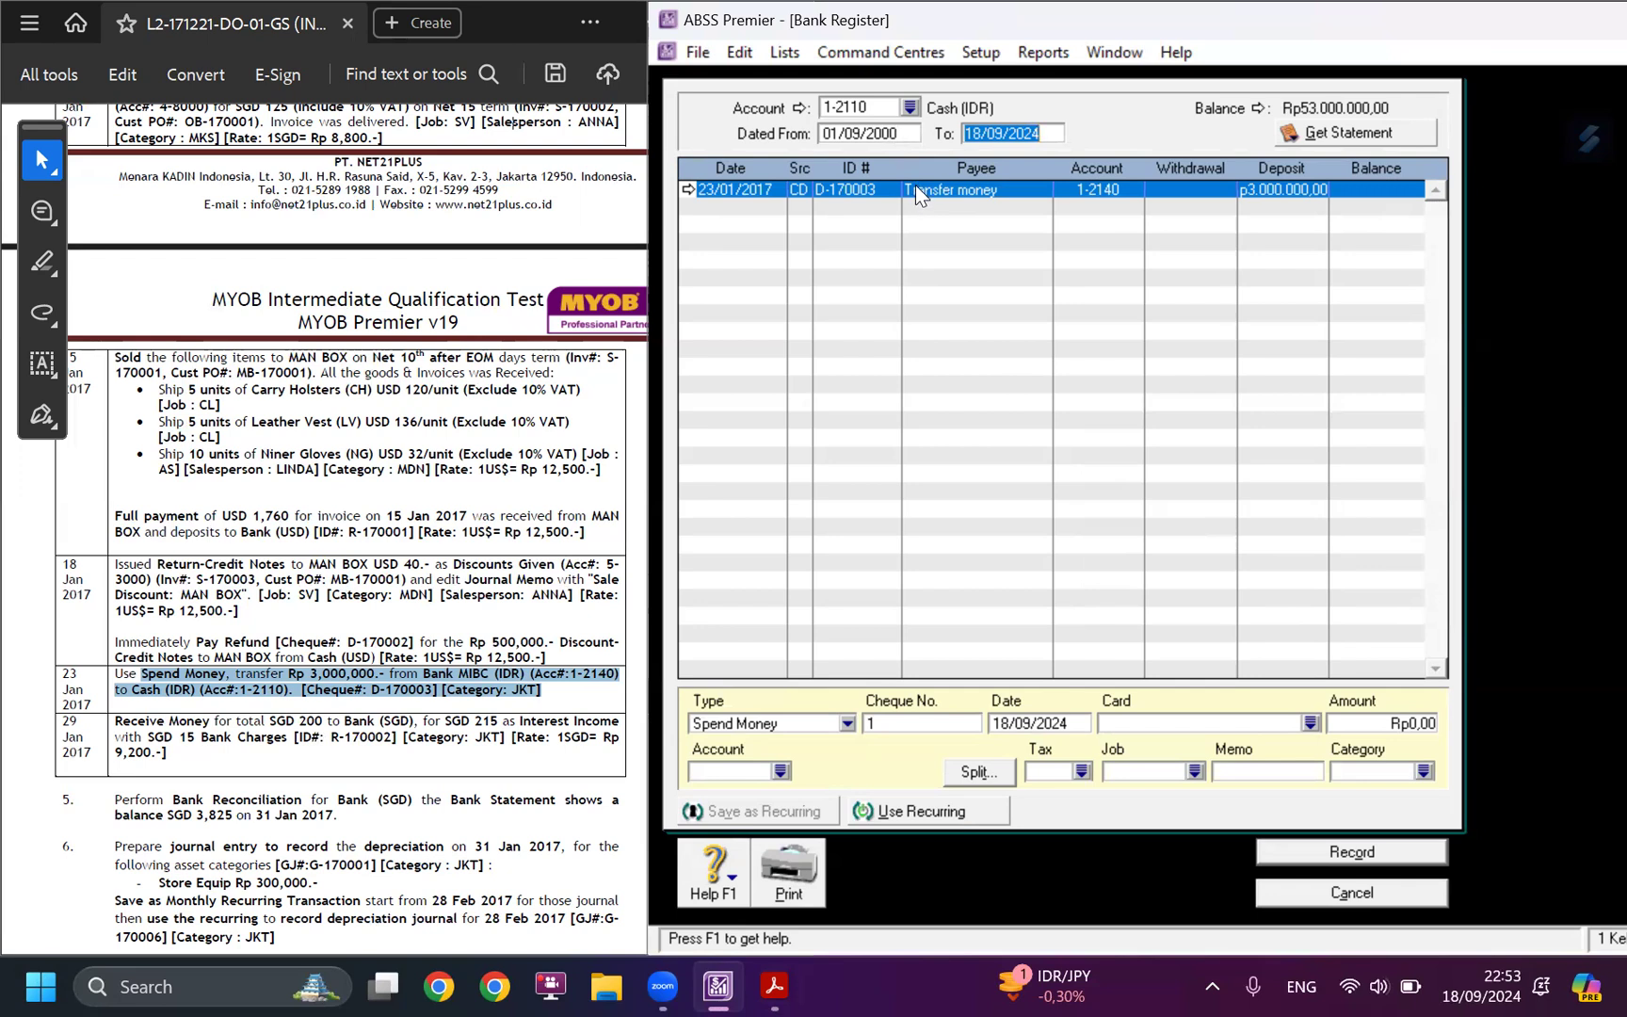
click(1352, 893)
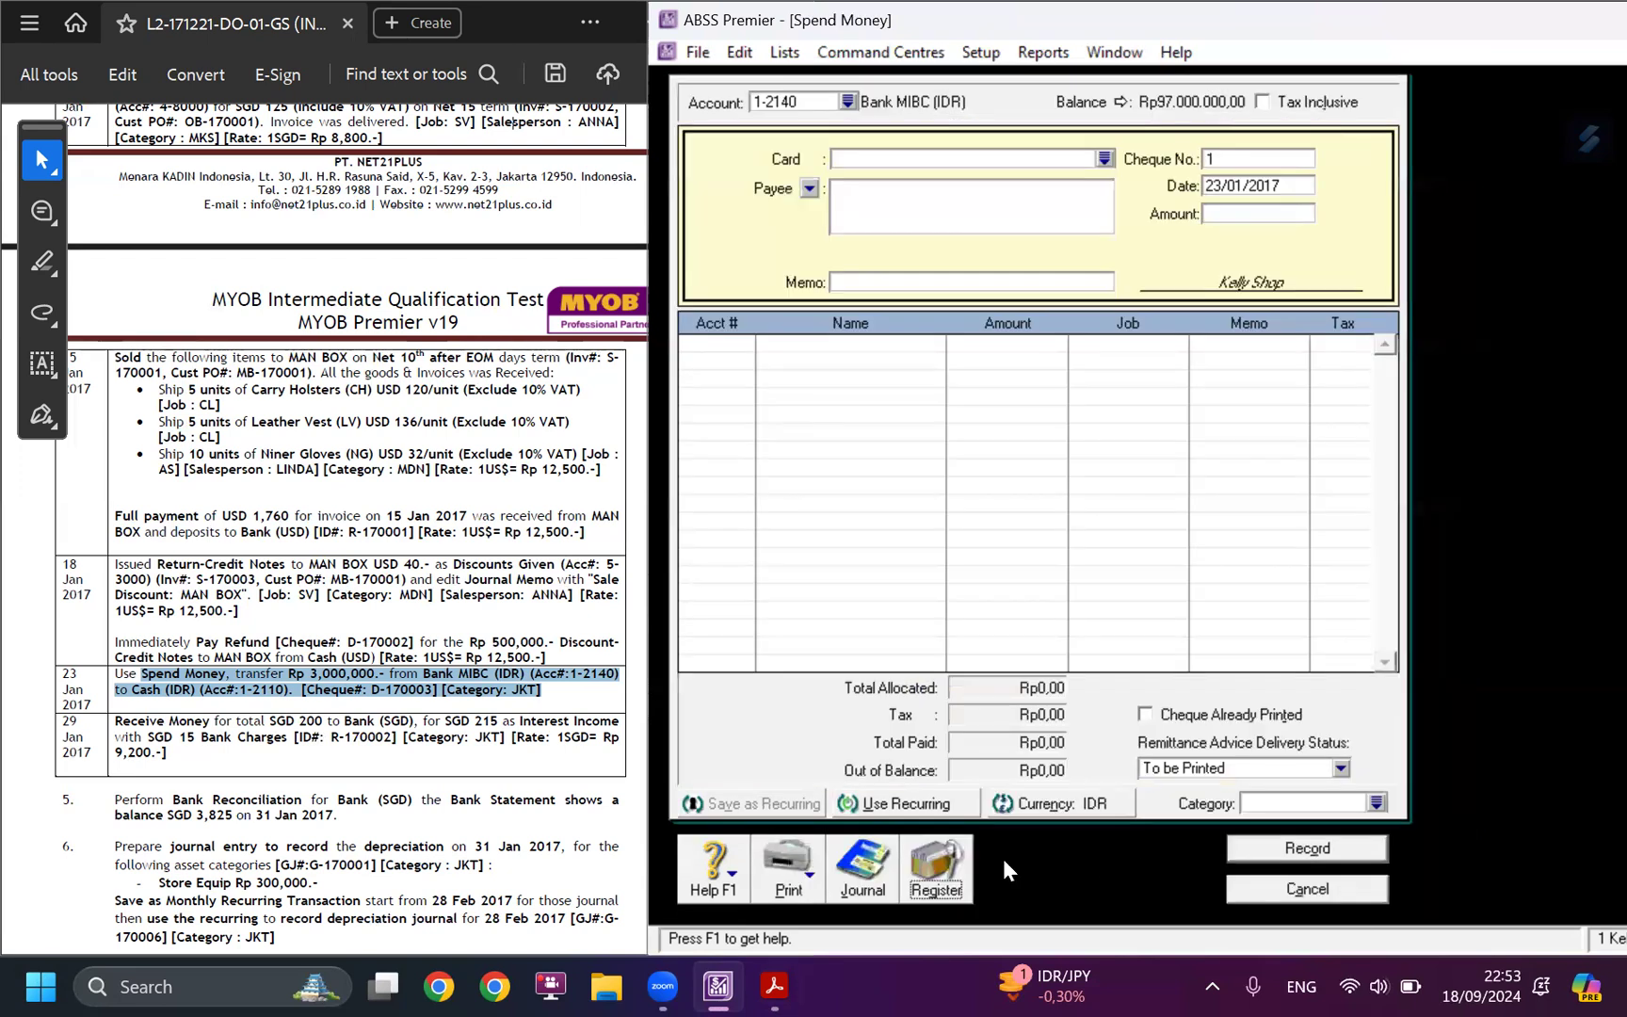
Review the transfer's debit and credit entries in the disbursements journal, and return to the Banking command centre.
click(863, 866)
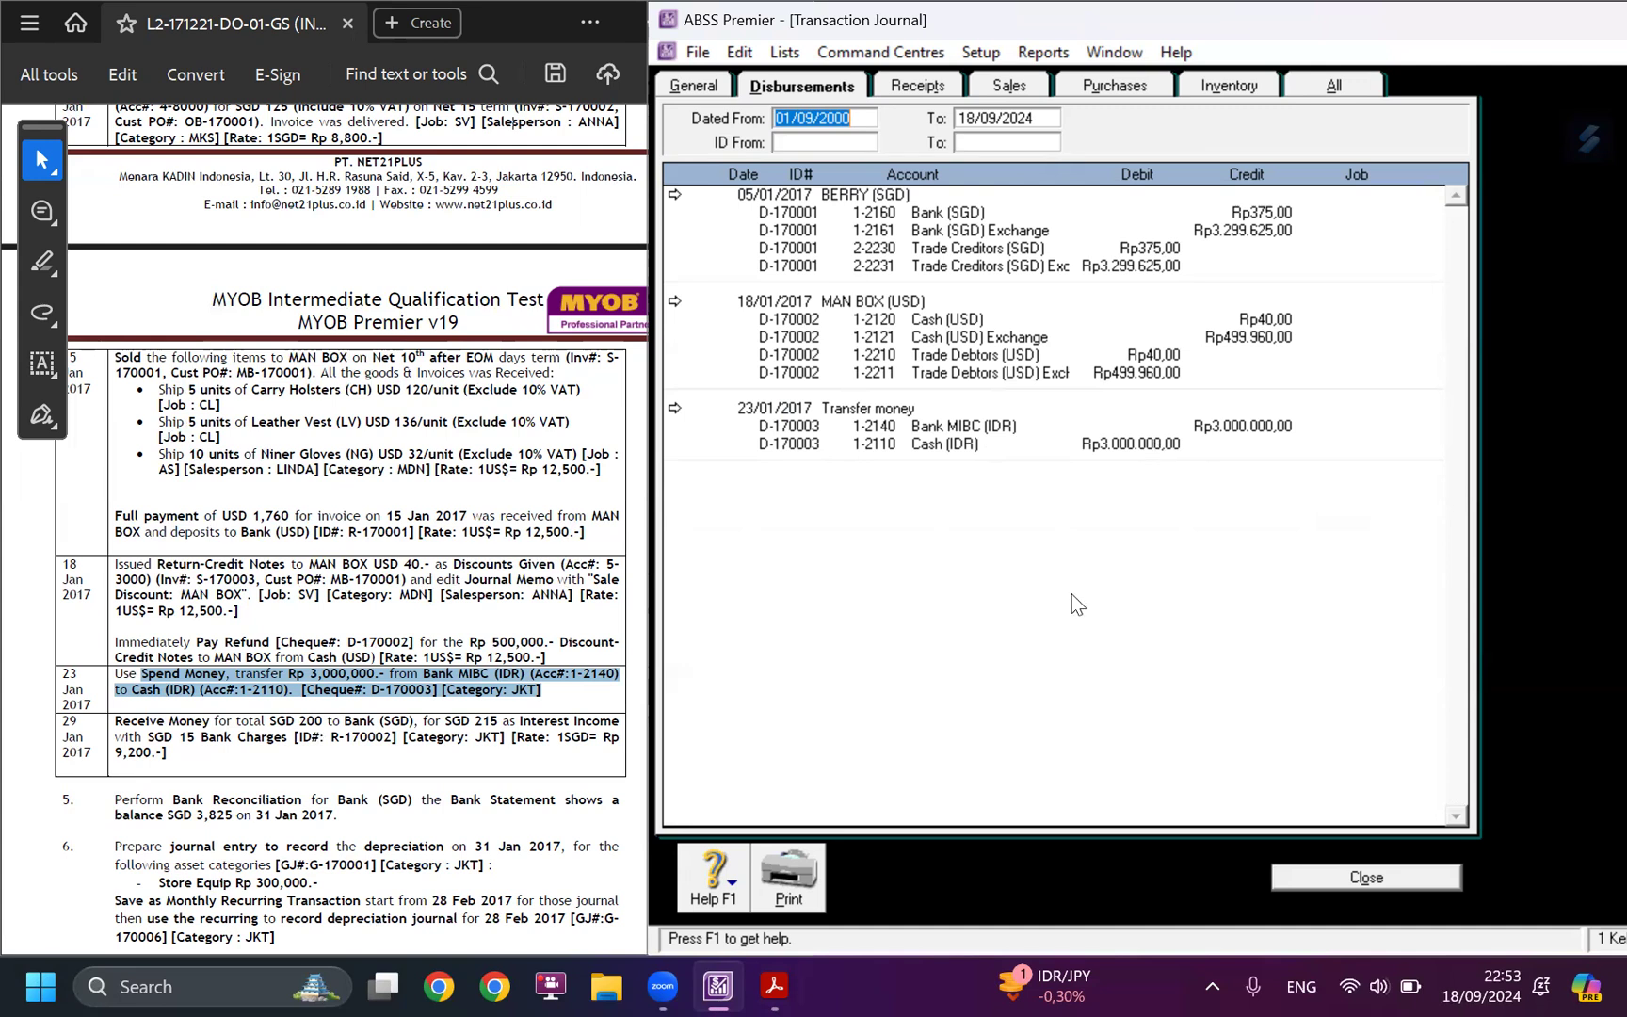
click(1326, 877)
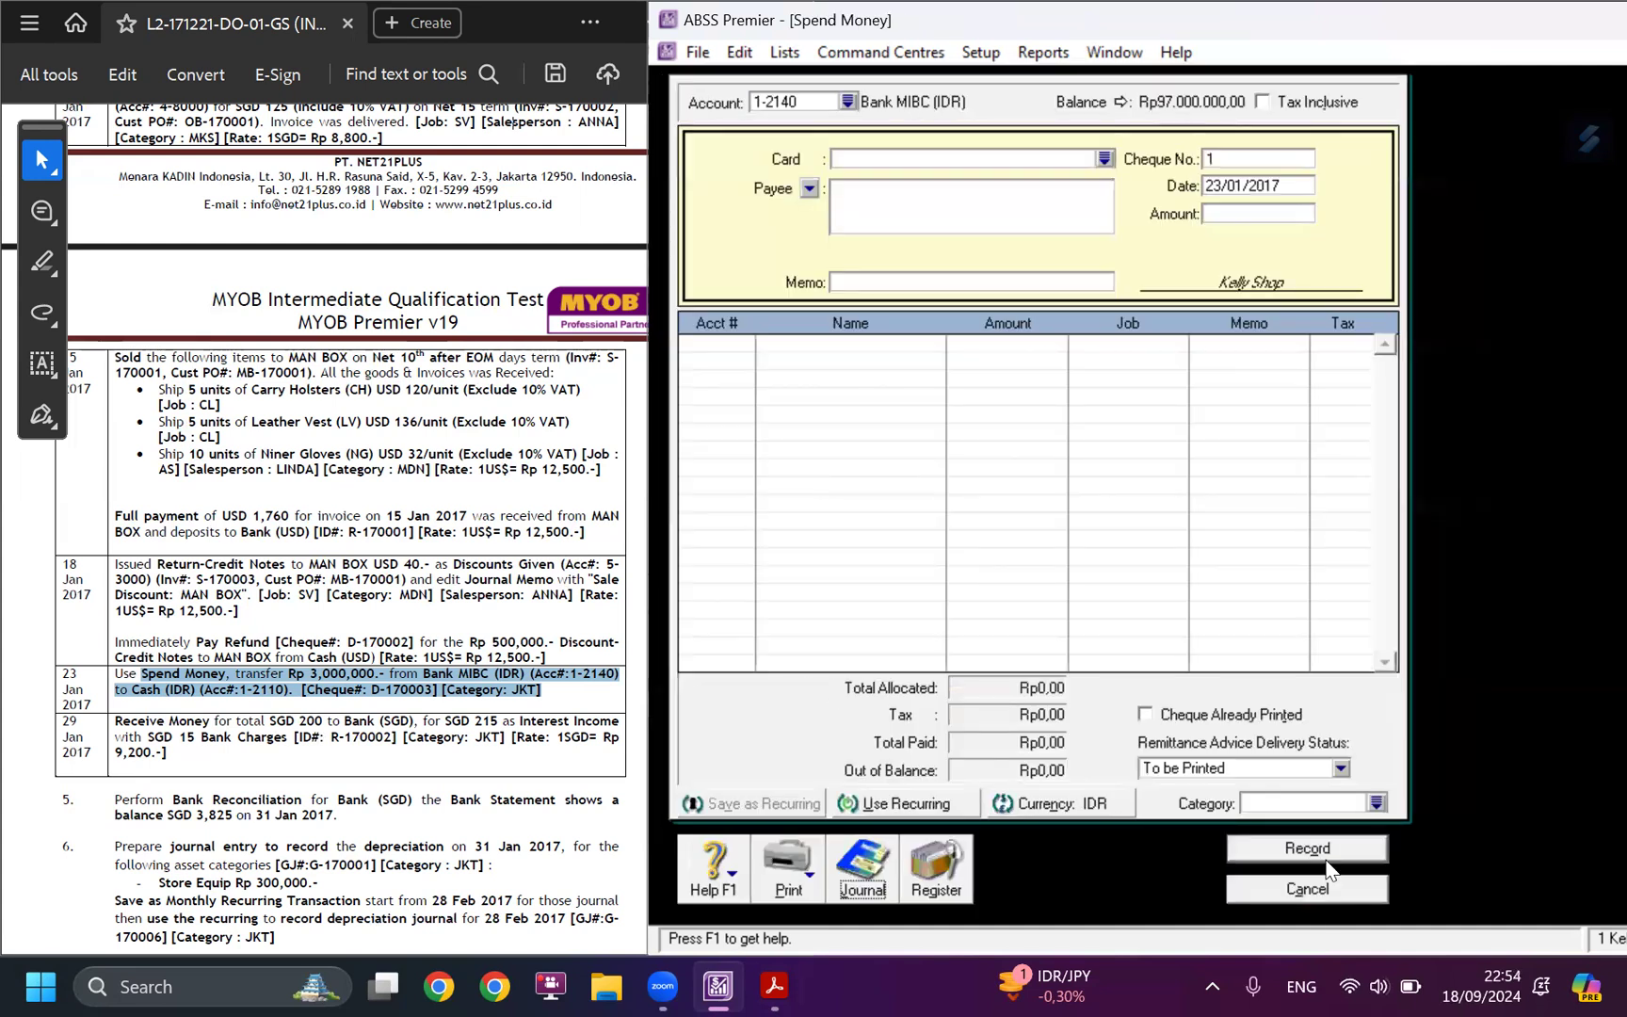
click(1318, 887)
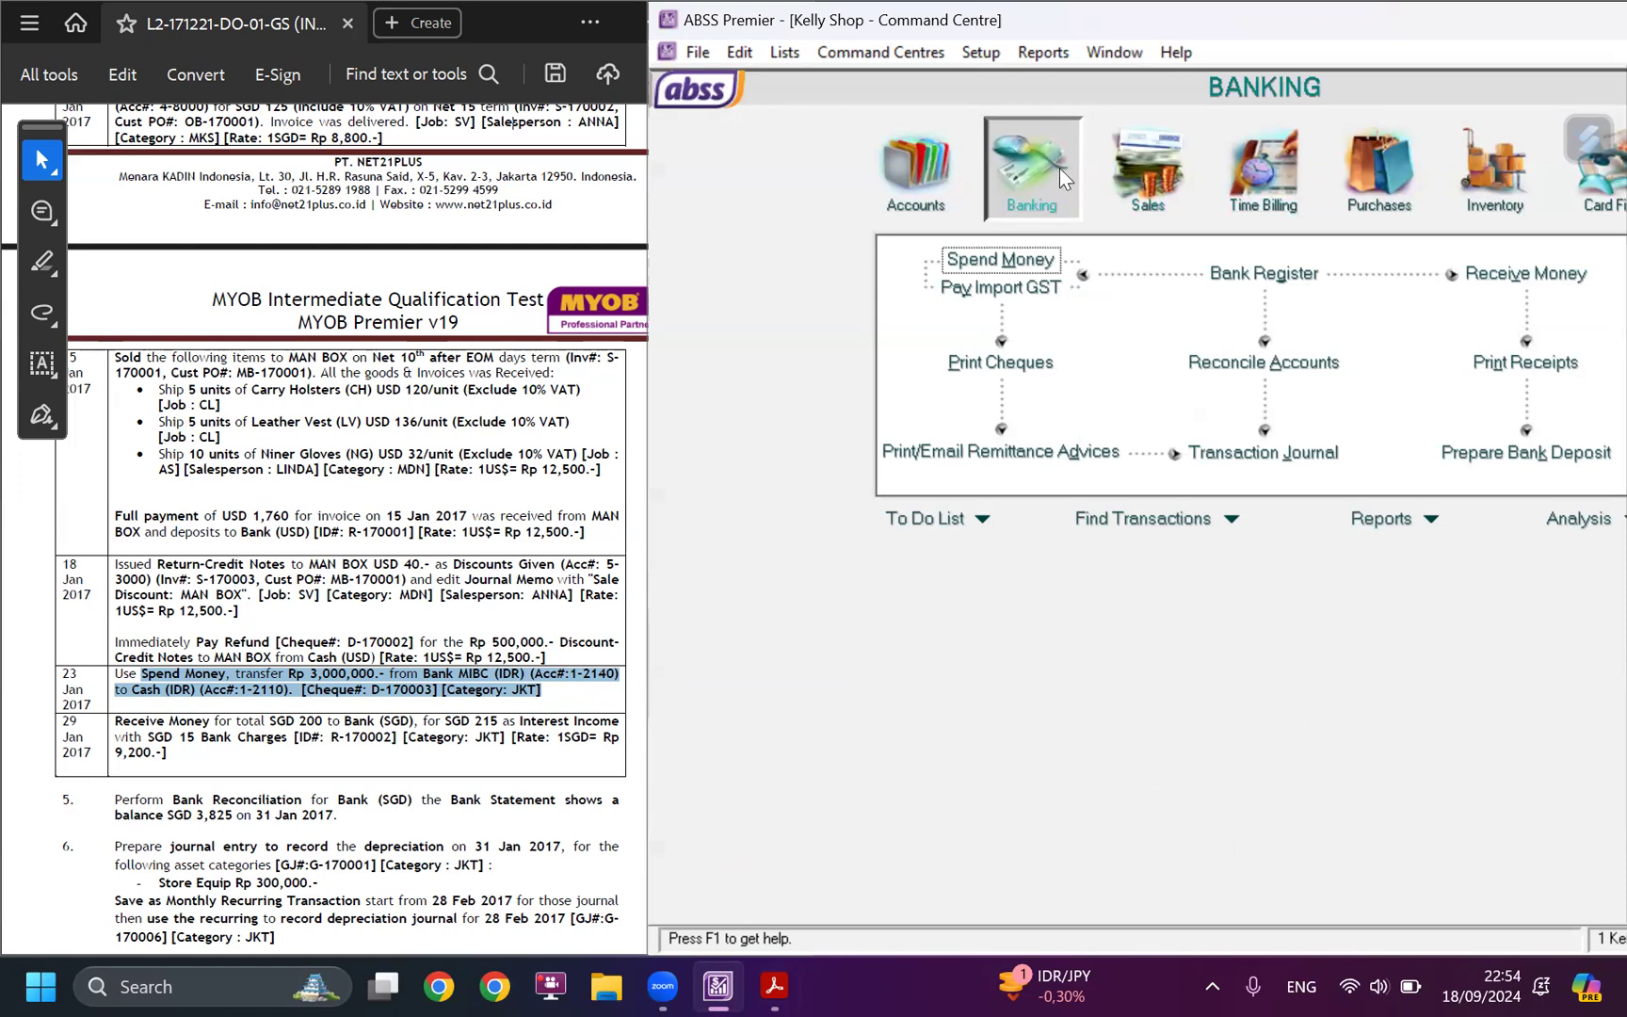
Start a Receive Money transaction for the case study's 29 January entry and date it 29/01/2017.
click(1479, 267)
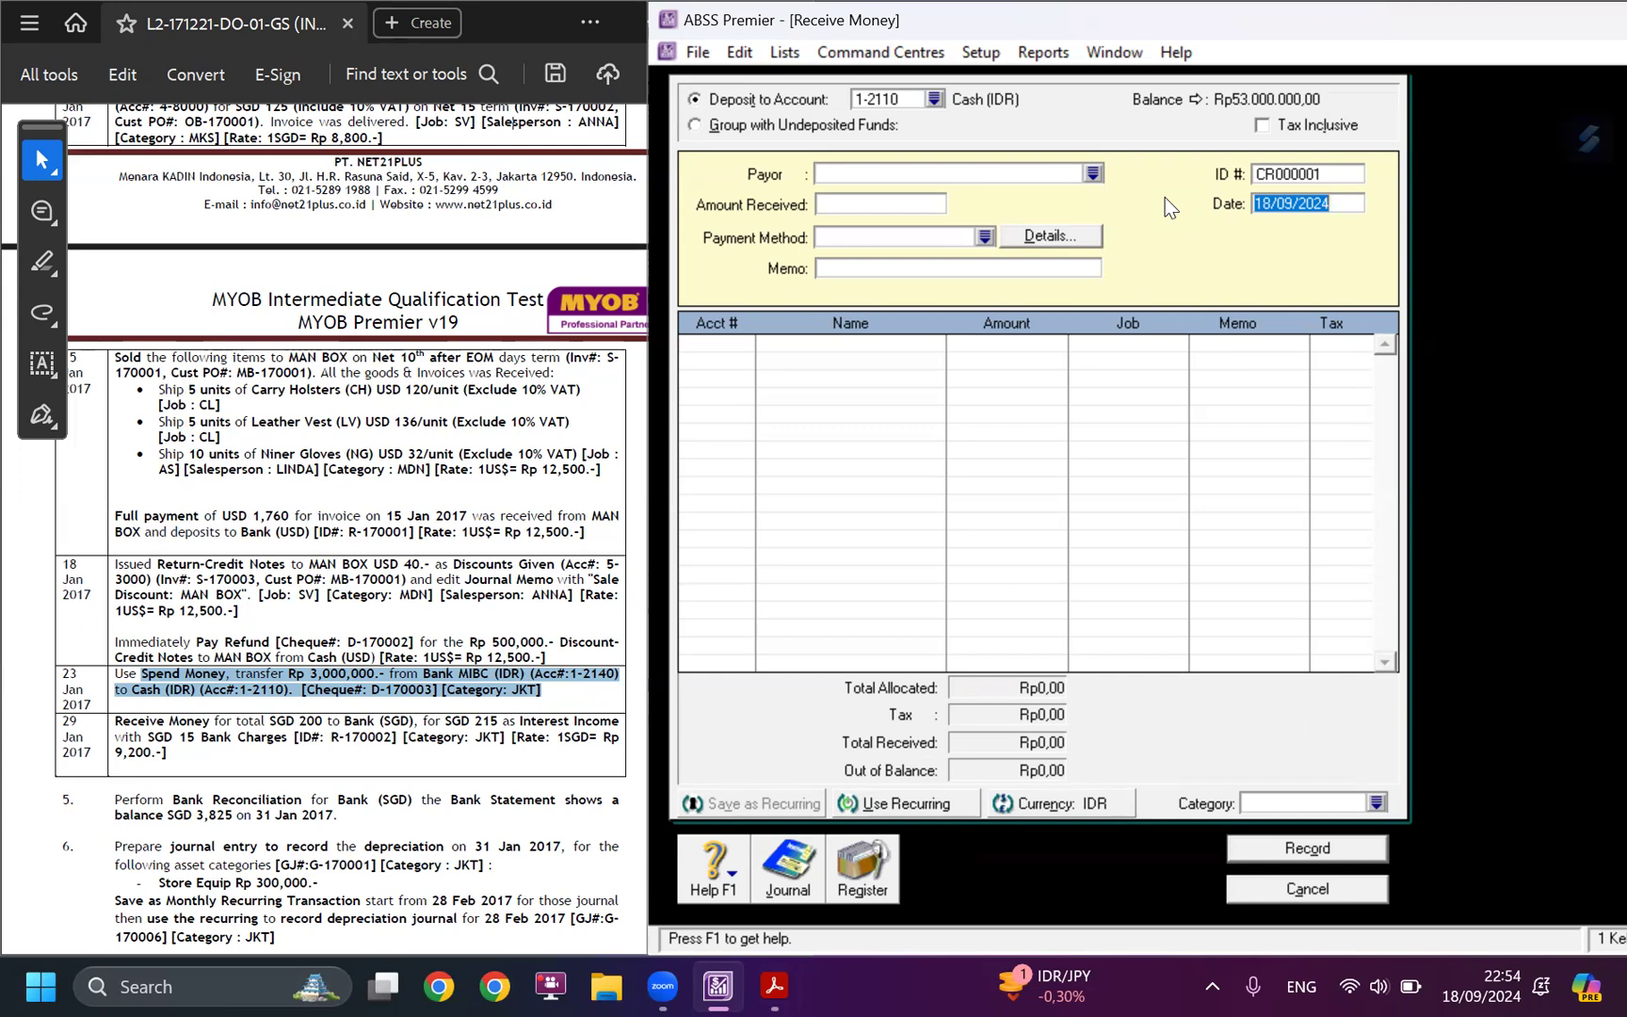
click(117, 722)
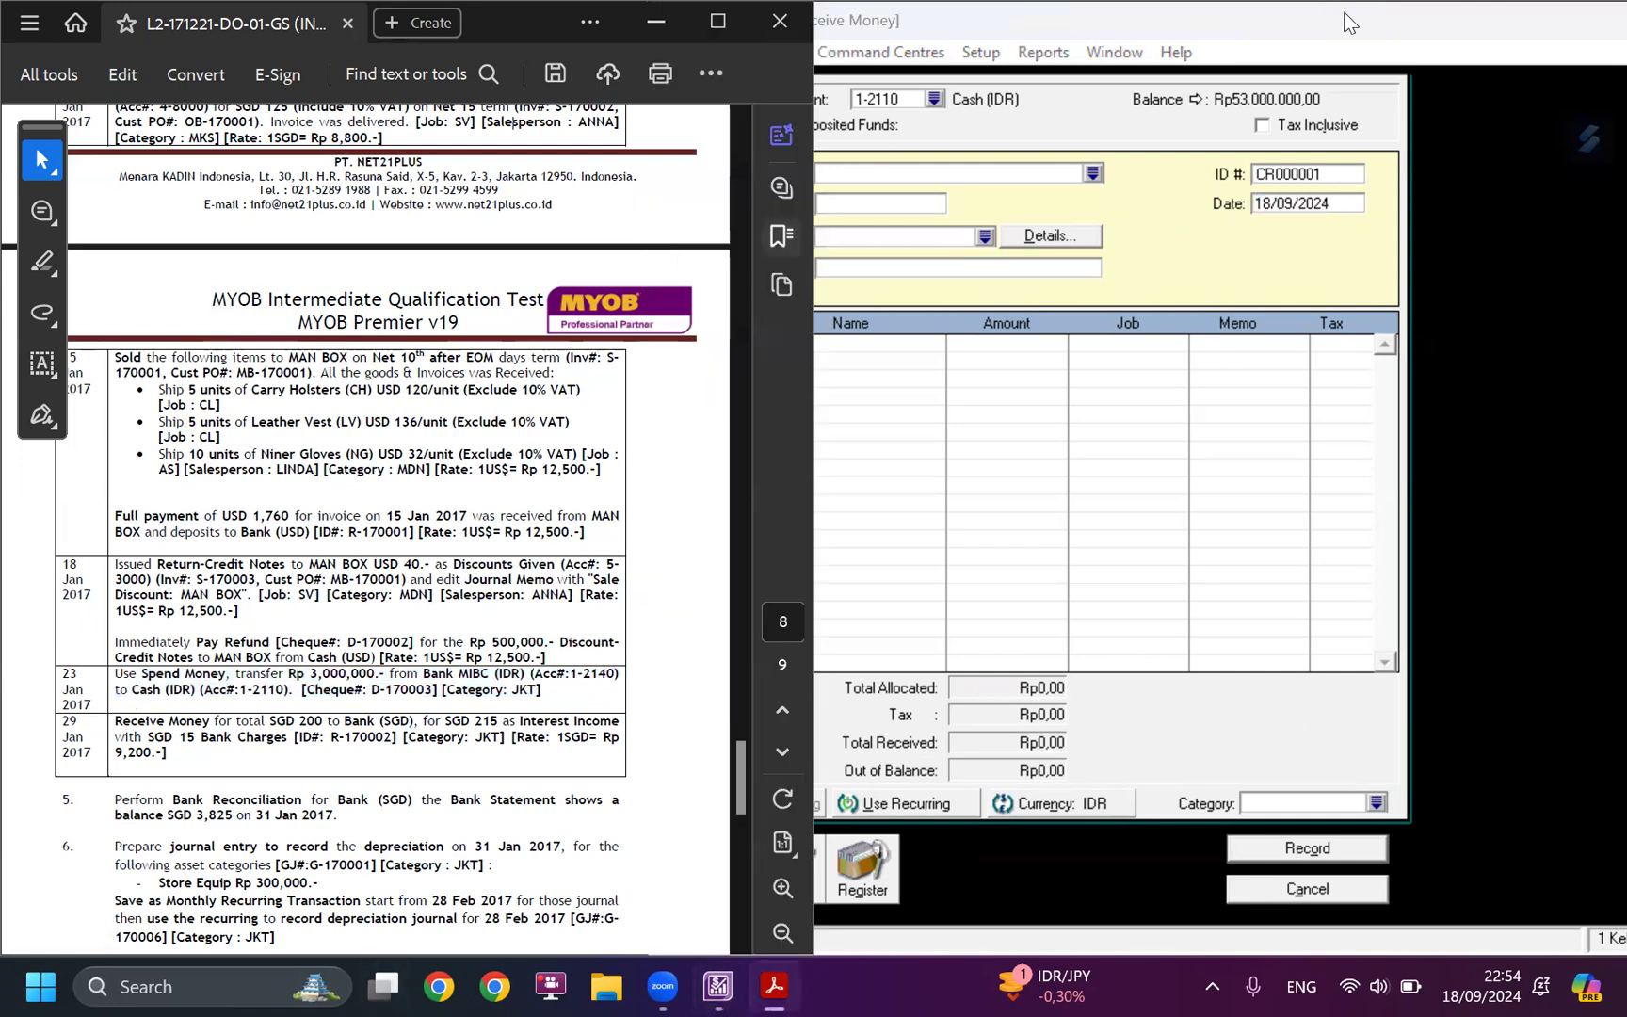
click(1278, 205)
click(1353, 205)
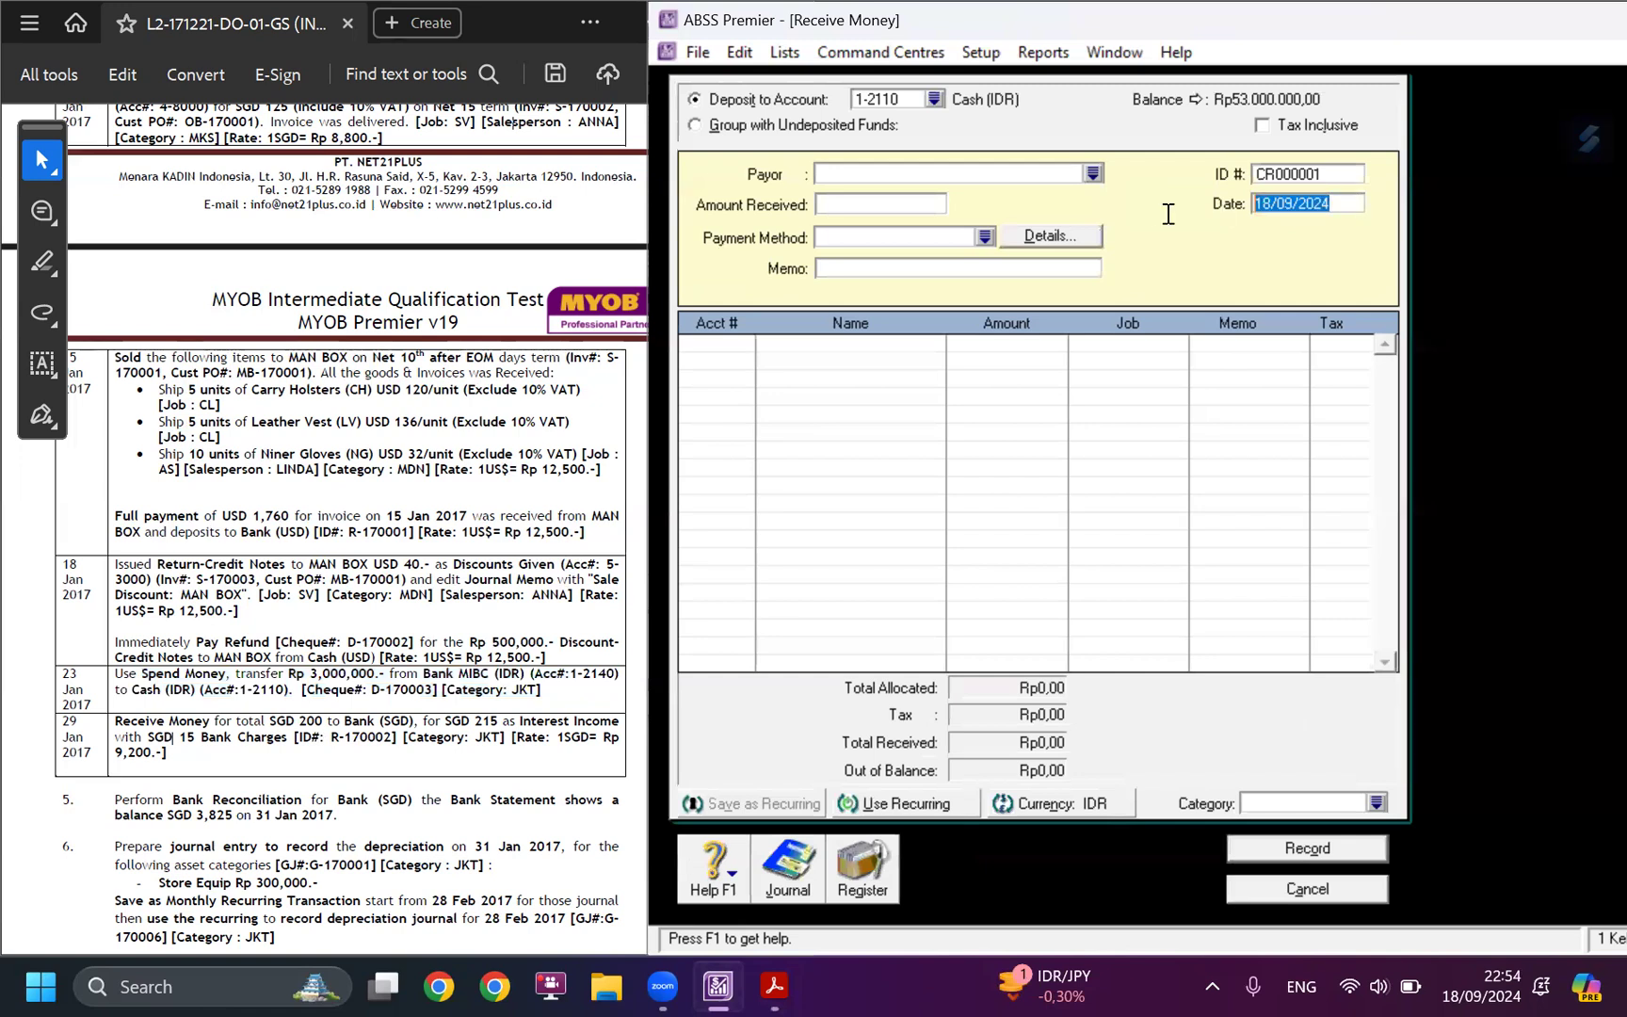
text(29/01/20167)
key(Left)
key(BackSpace)
key(Tab)
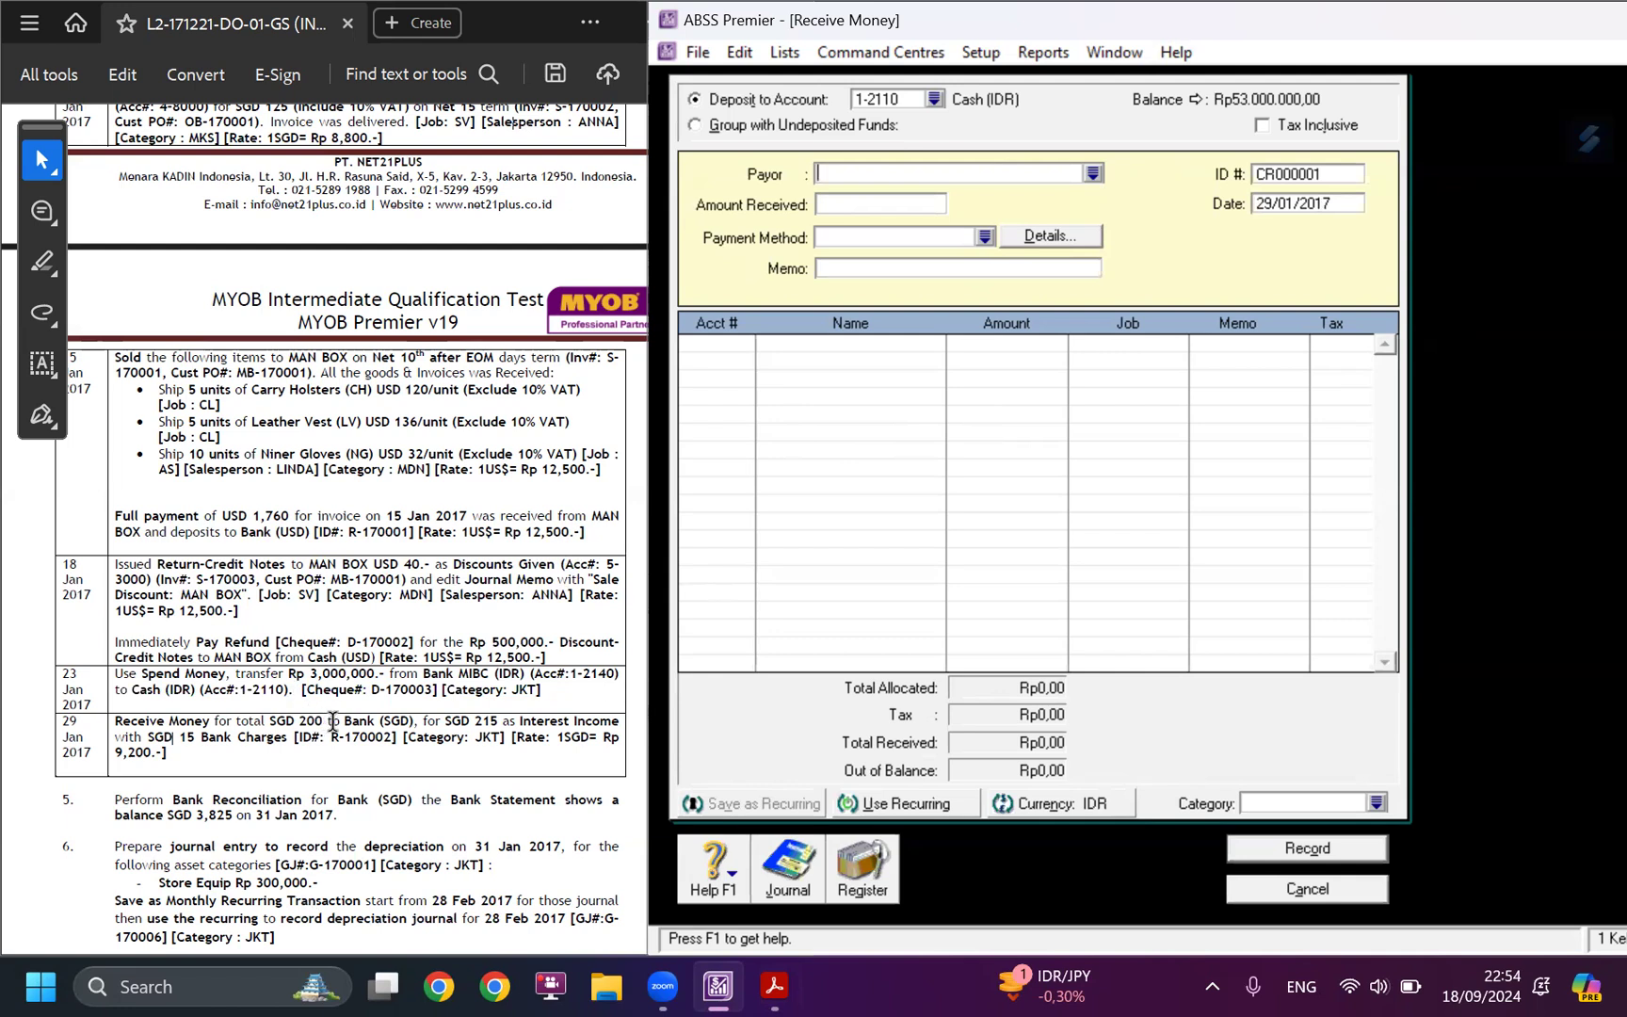
Change the receipt's currency to SGD (Singapore Dollars).
click(933, 100)
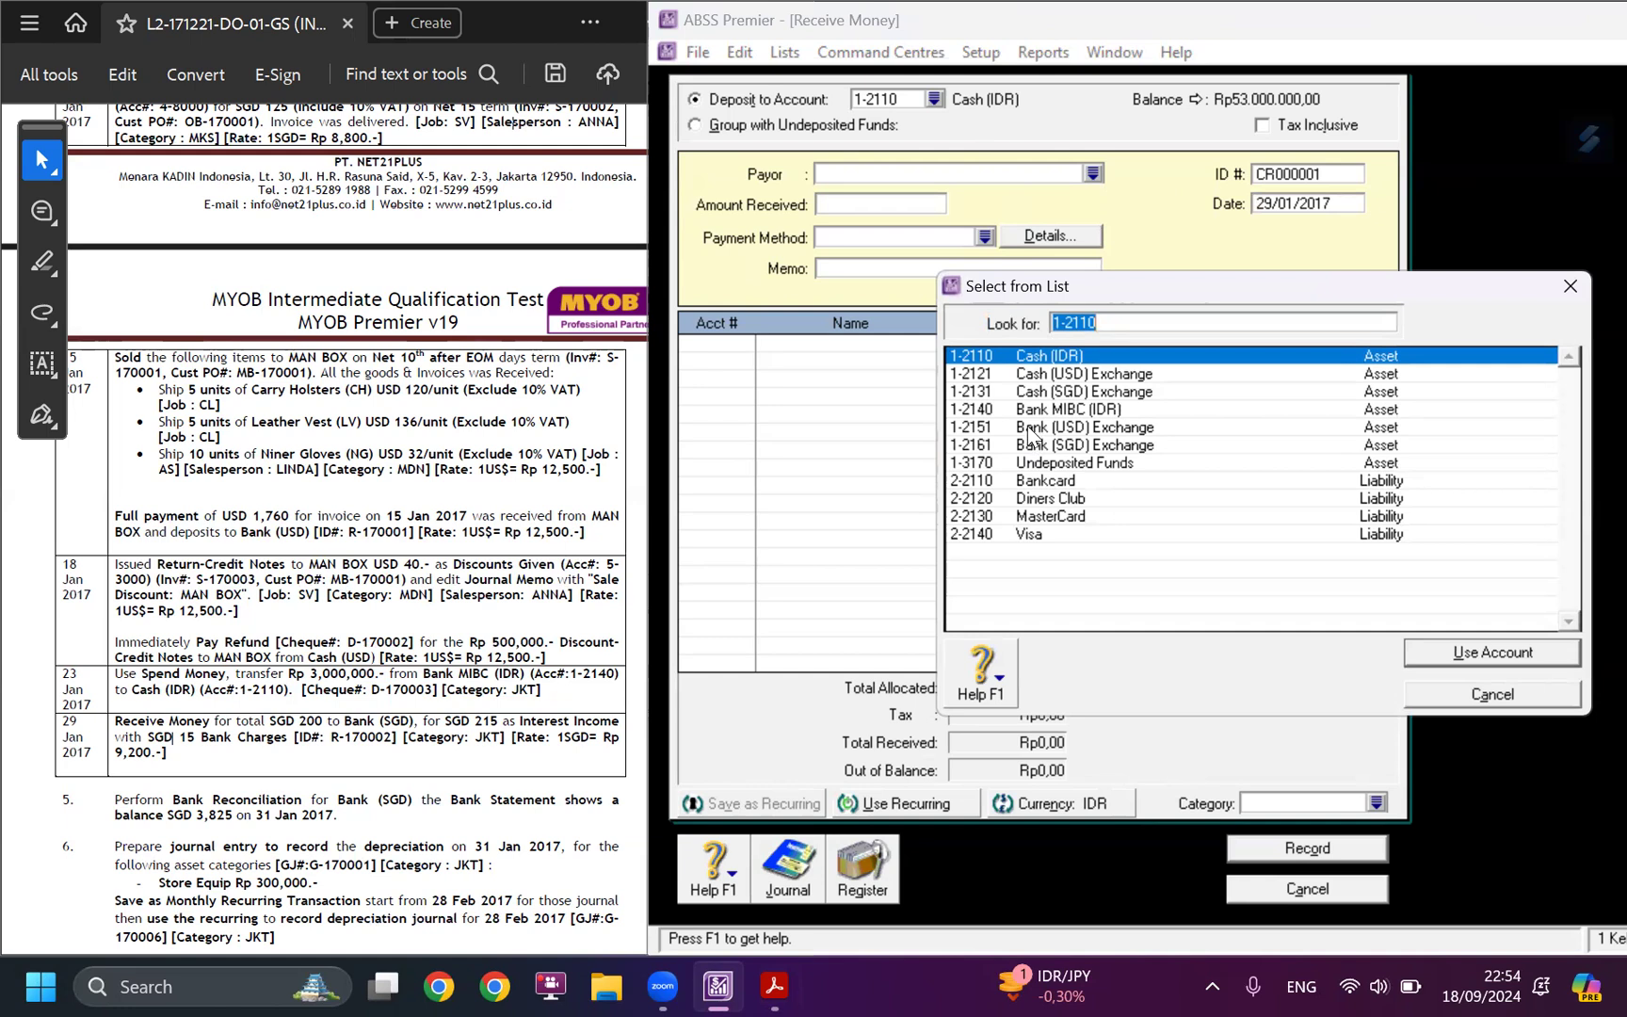
click(1489, 693)
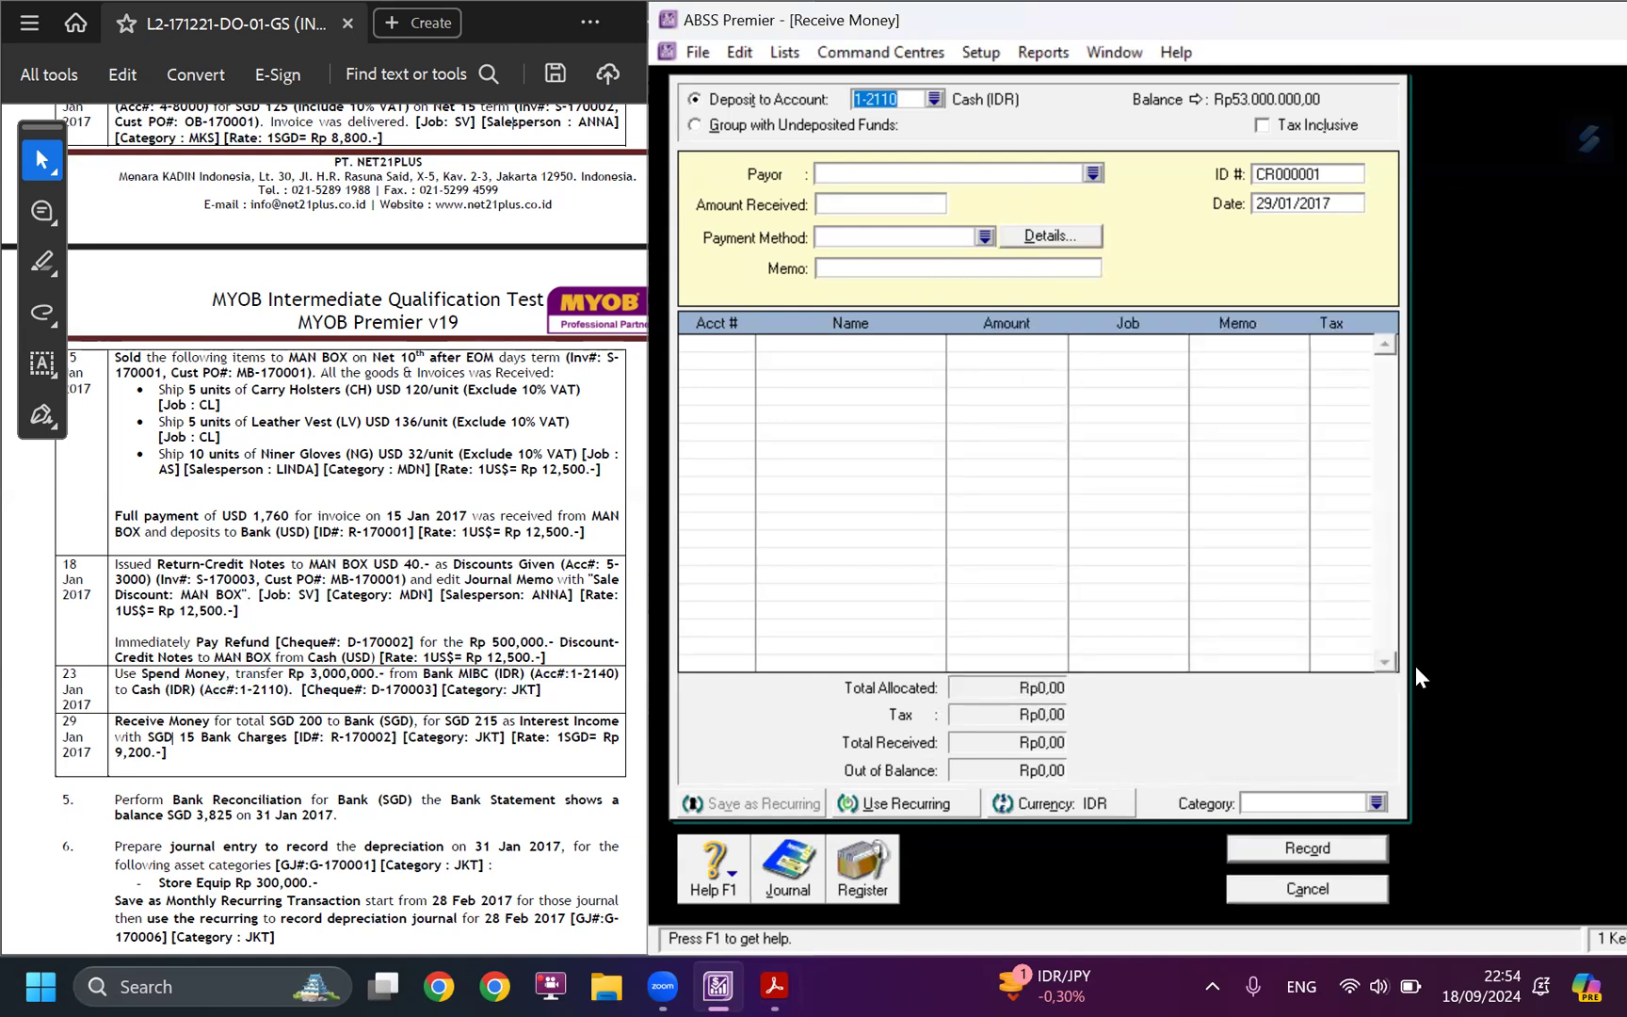
click(1047, 806)
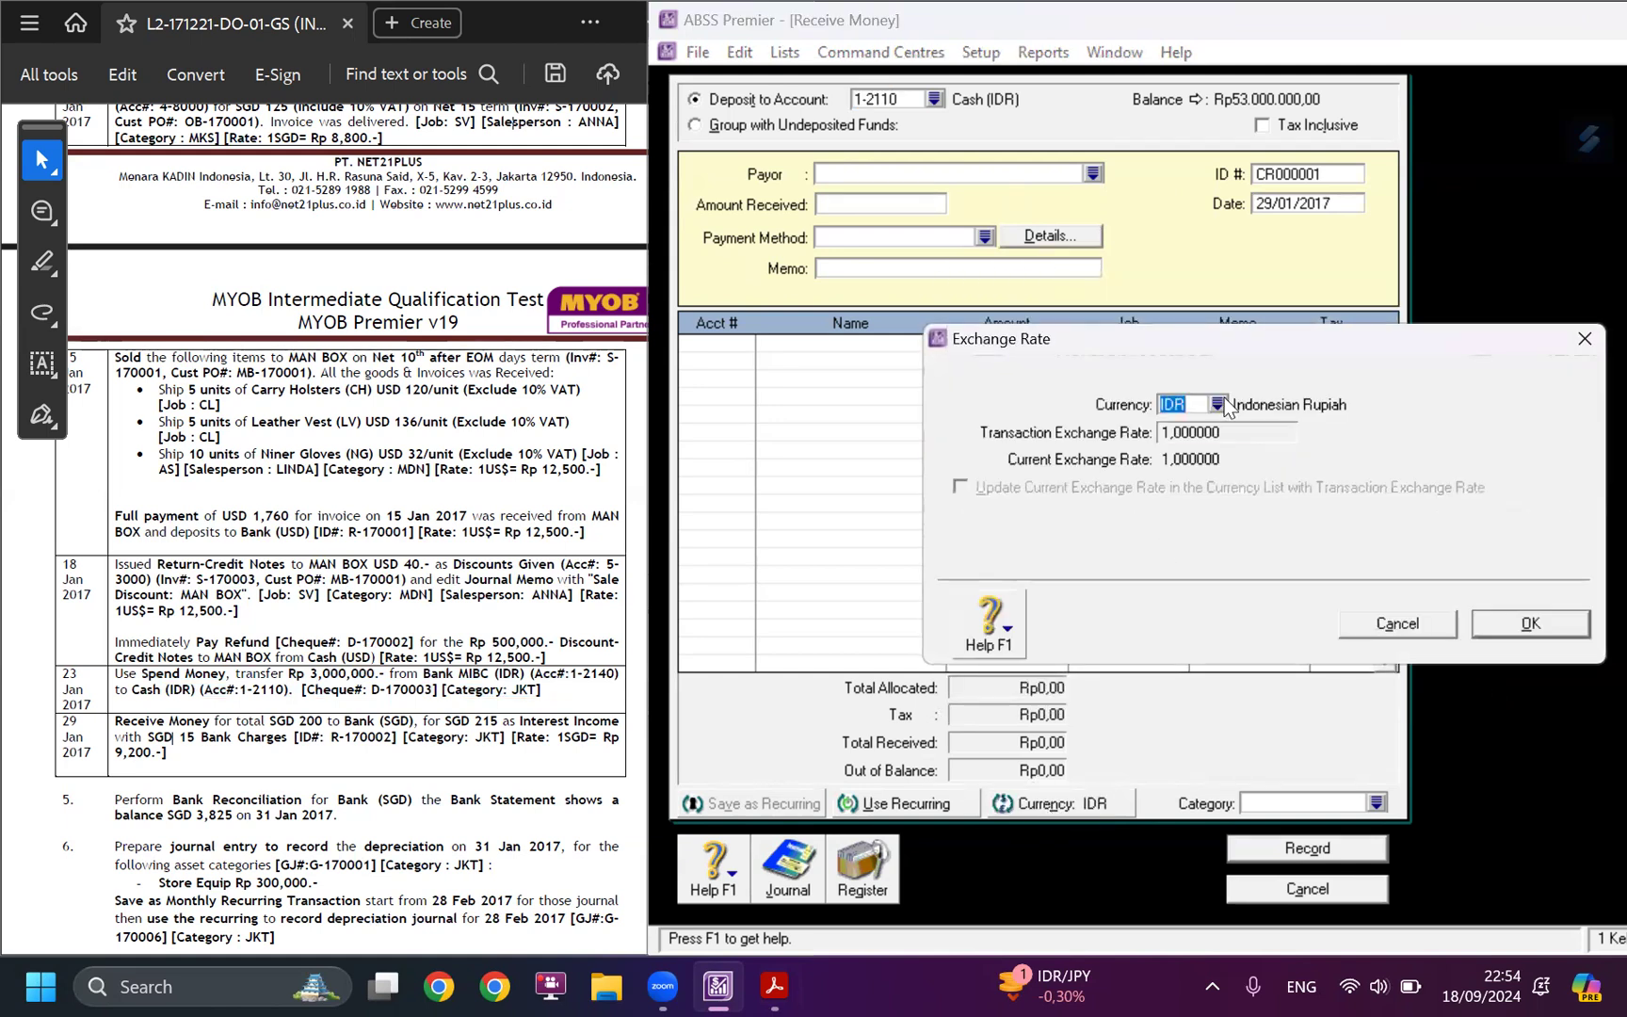
click(1218, 404)
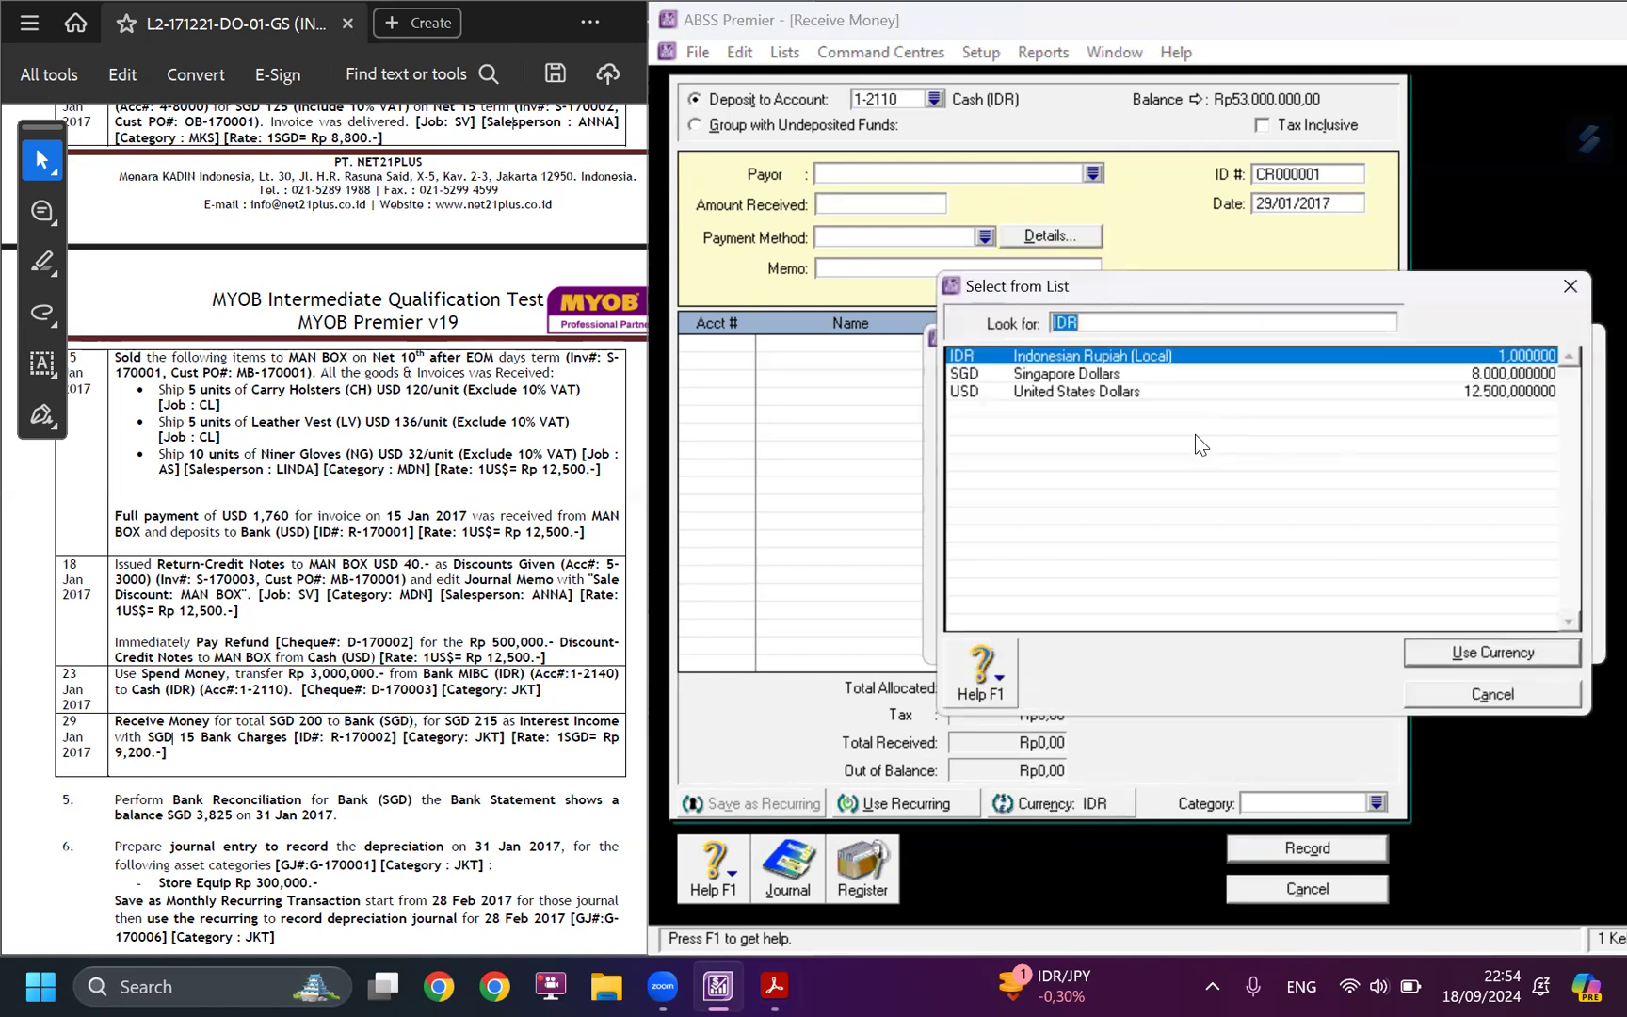
click(1029, 374)
click(1434, 650)
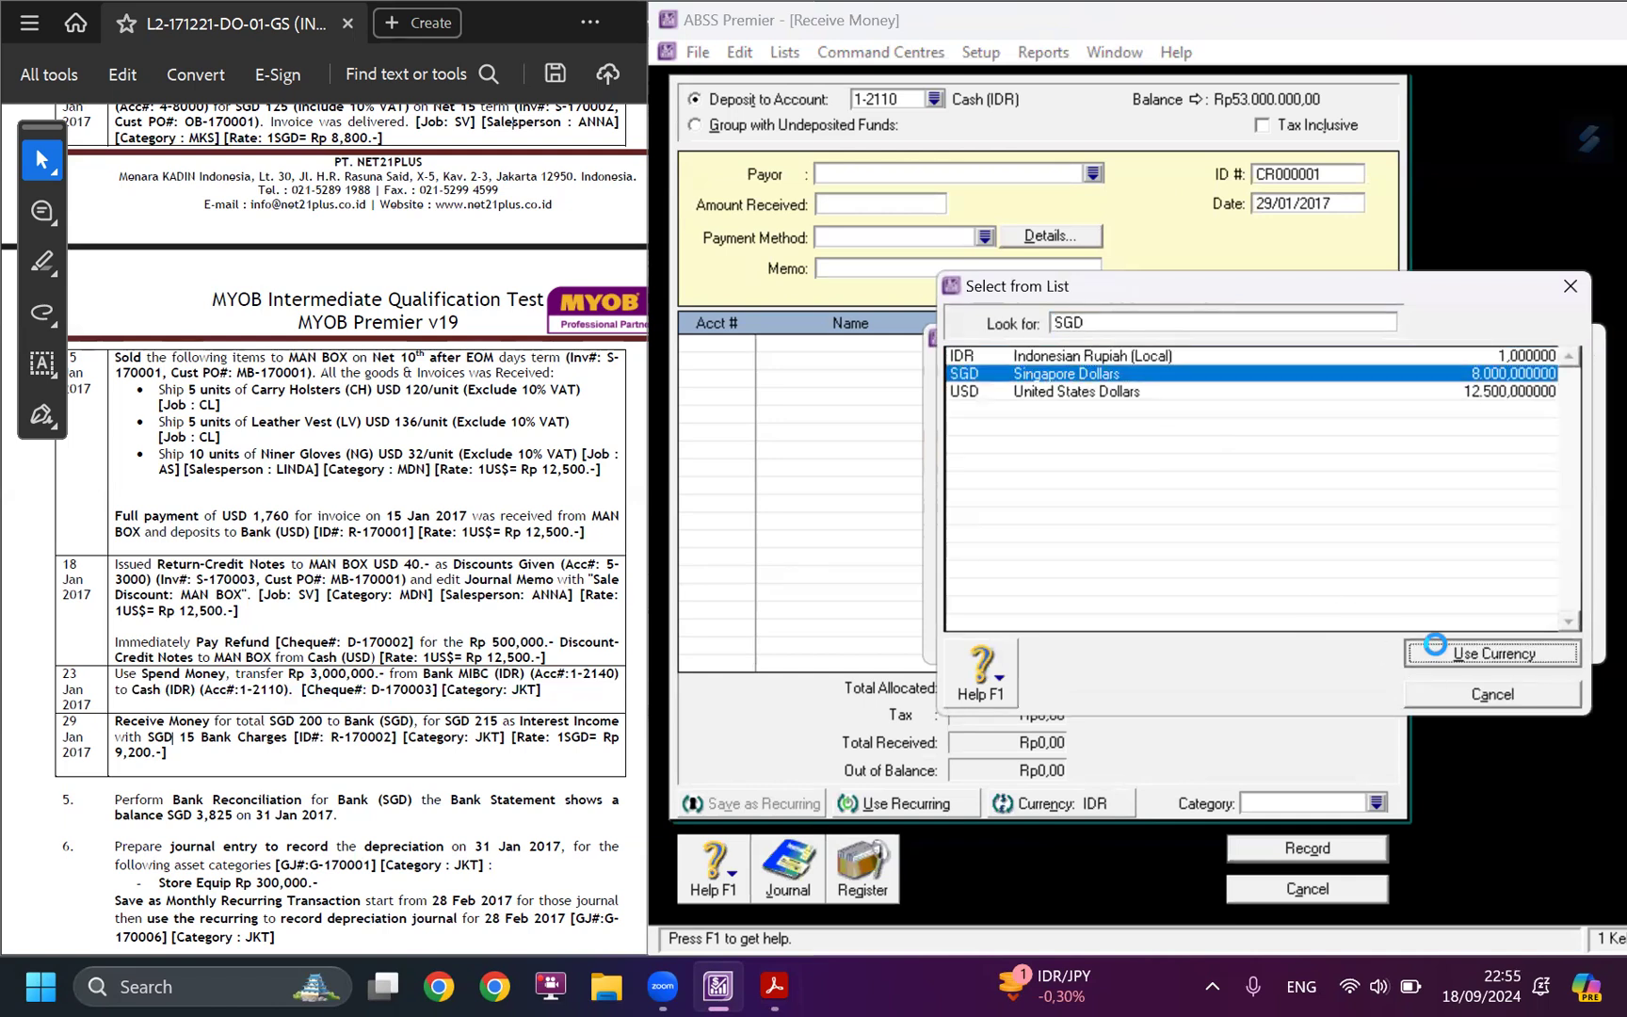
click(1530, 623)
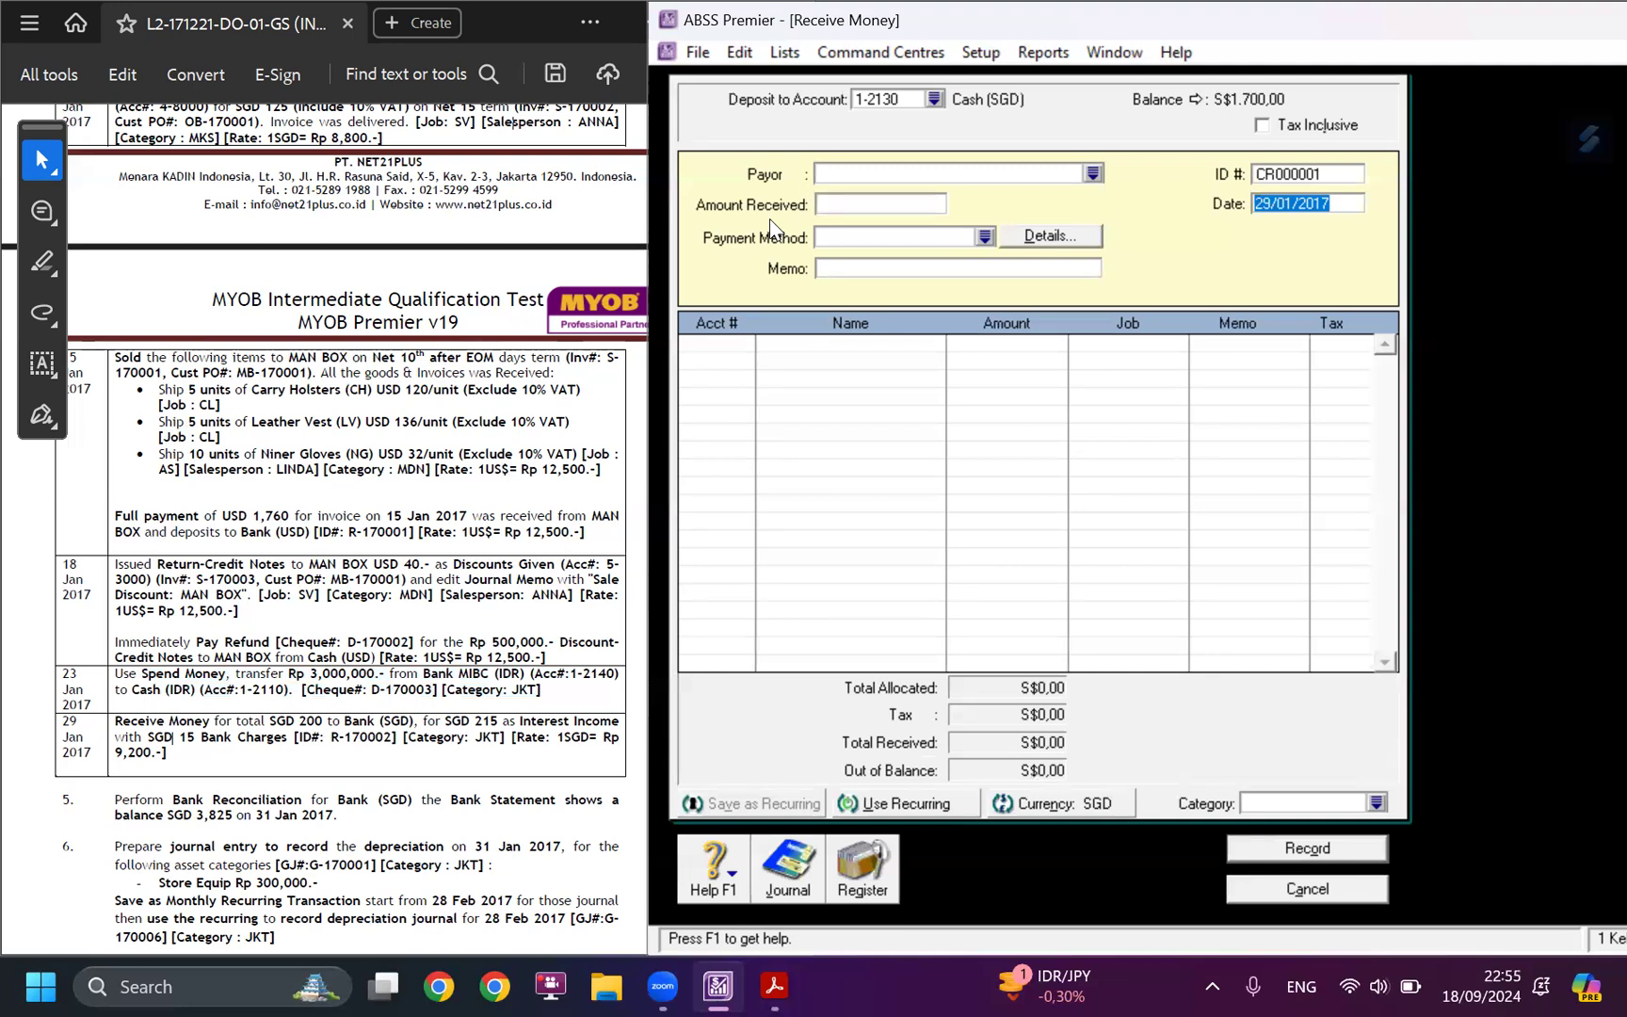
Deposit the receipt to account 1-2160 Bank (SGD) and set the amount received to S$200.
click(934, 99)
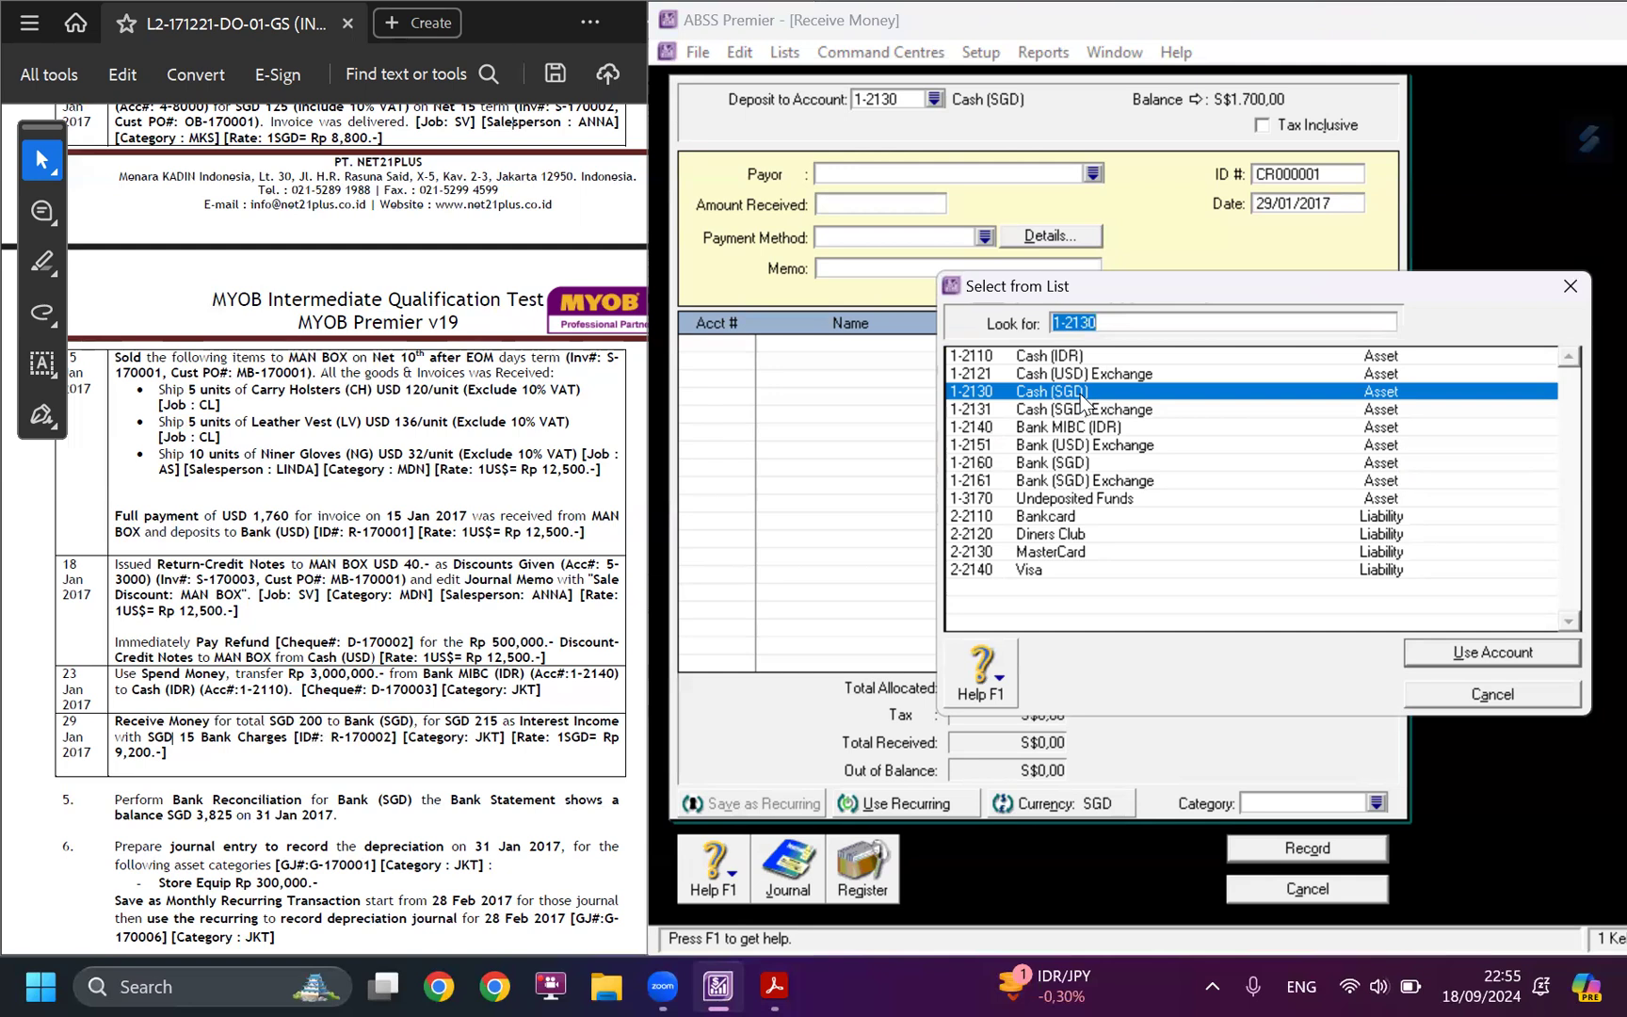
click(1083, 462)
click(1448, 653)
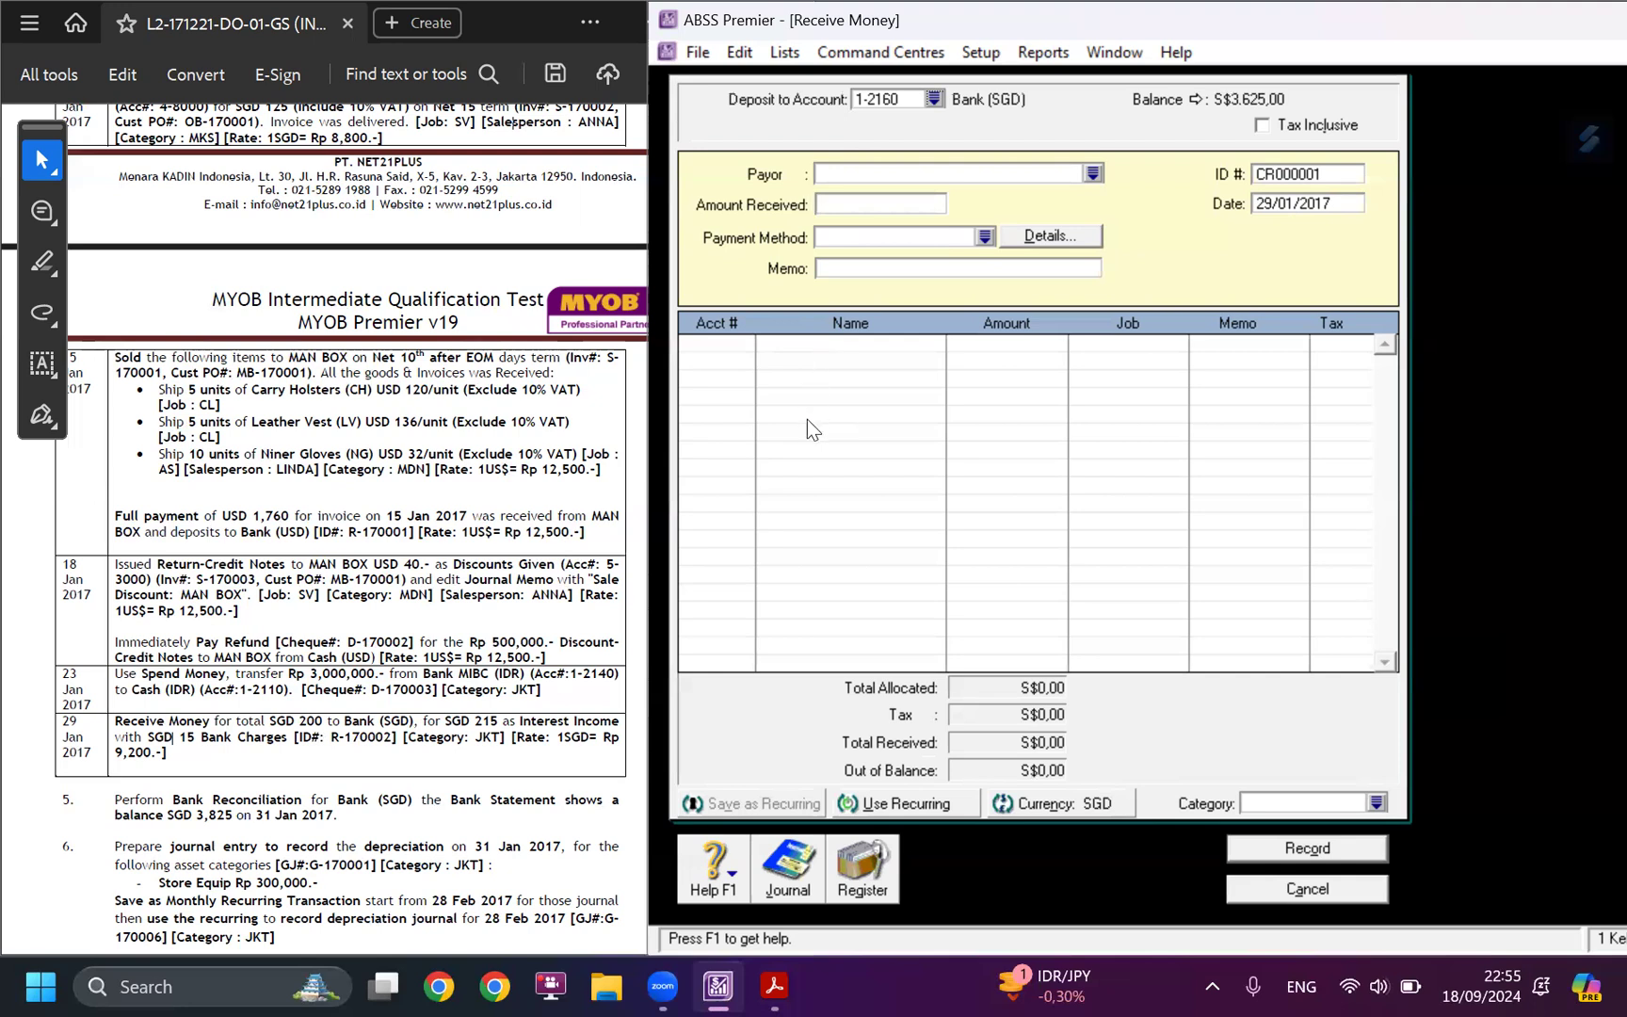
click(866, 203)
text(200)
key(Tab)
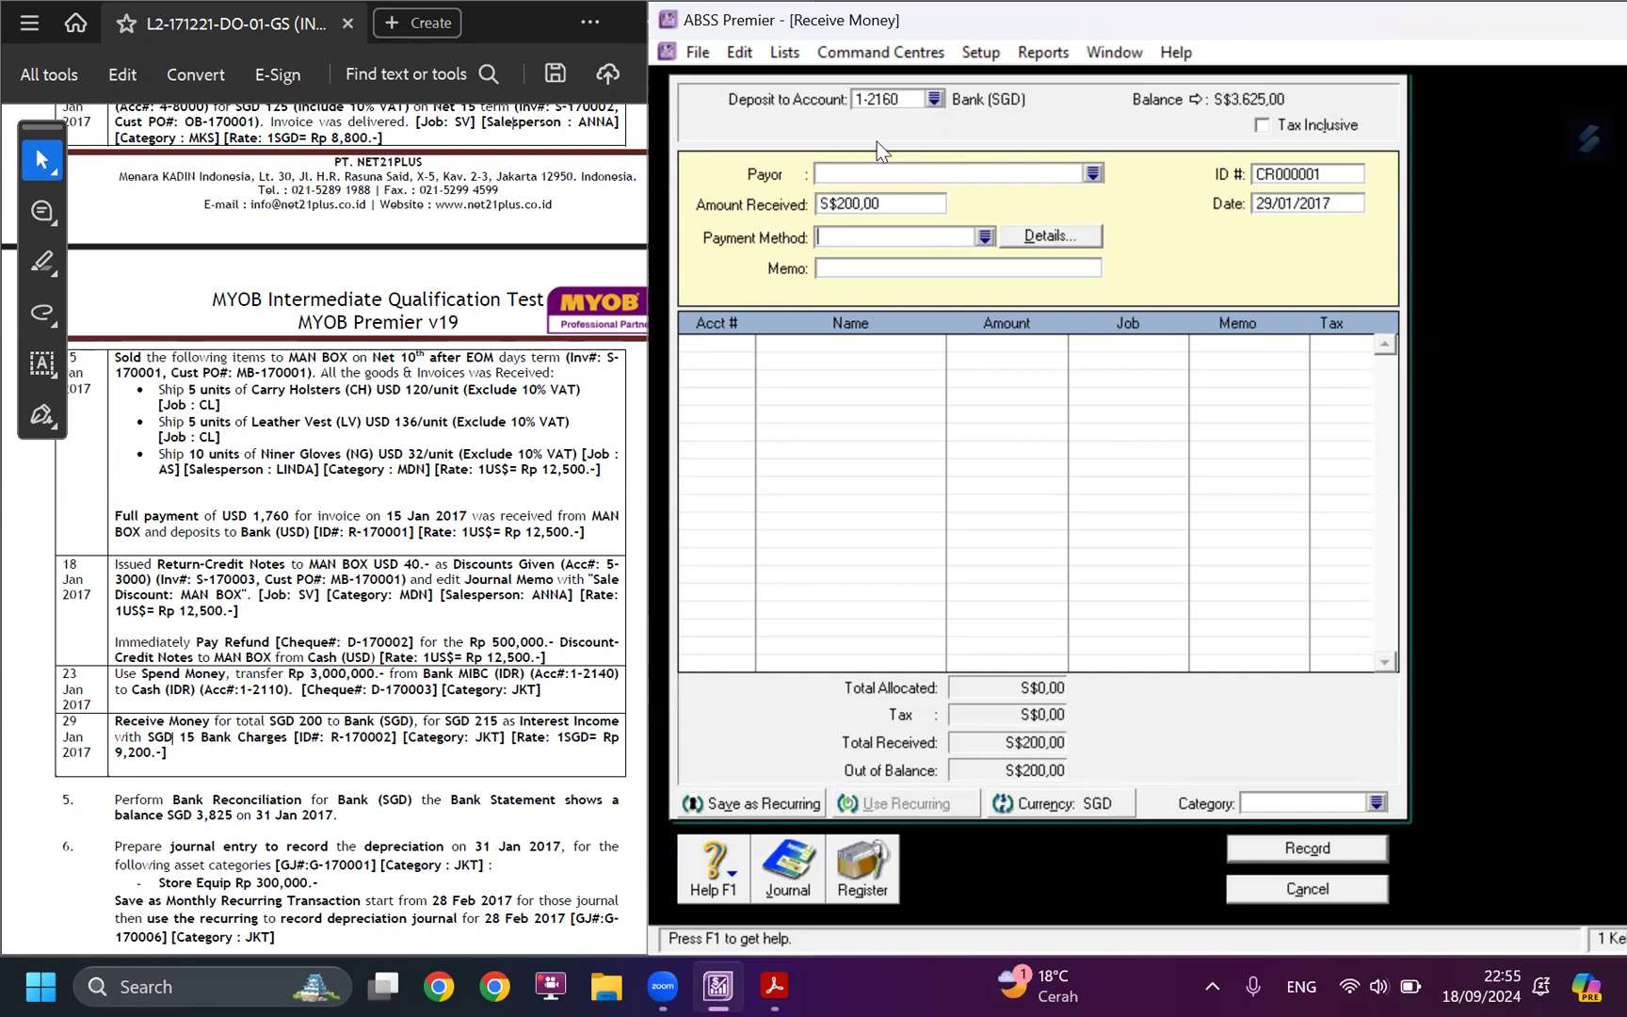
Allocate the first line of the receipt to account 8-1000 Interest Income.
click(738, 347)
click(751, 340)
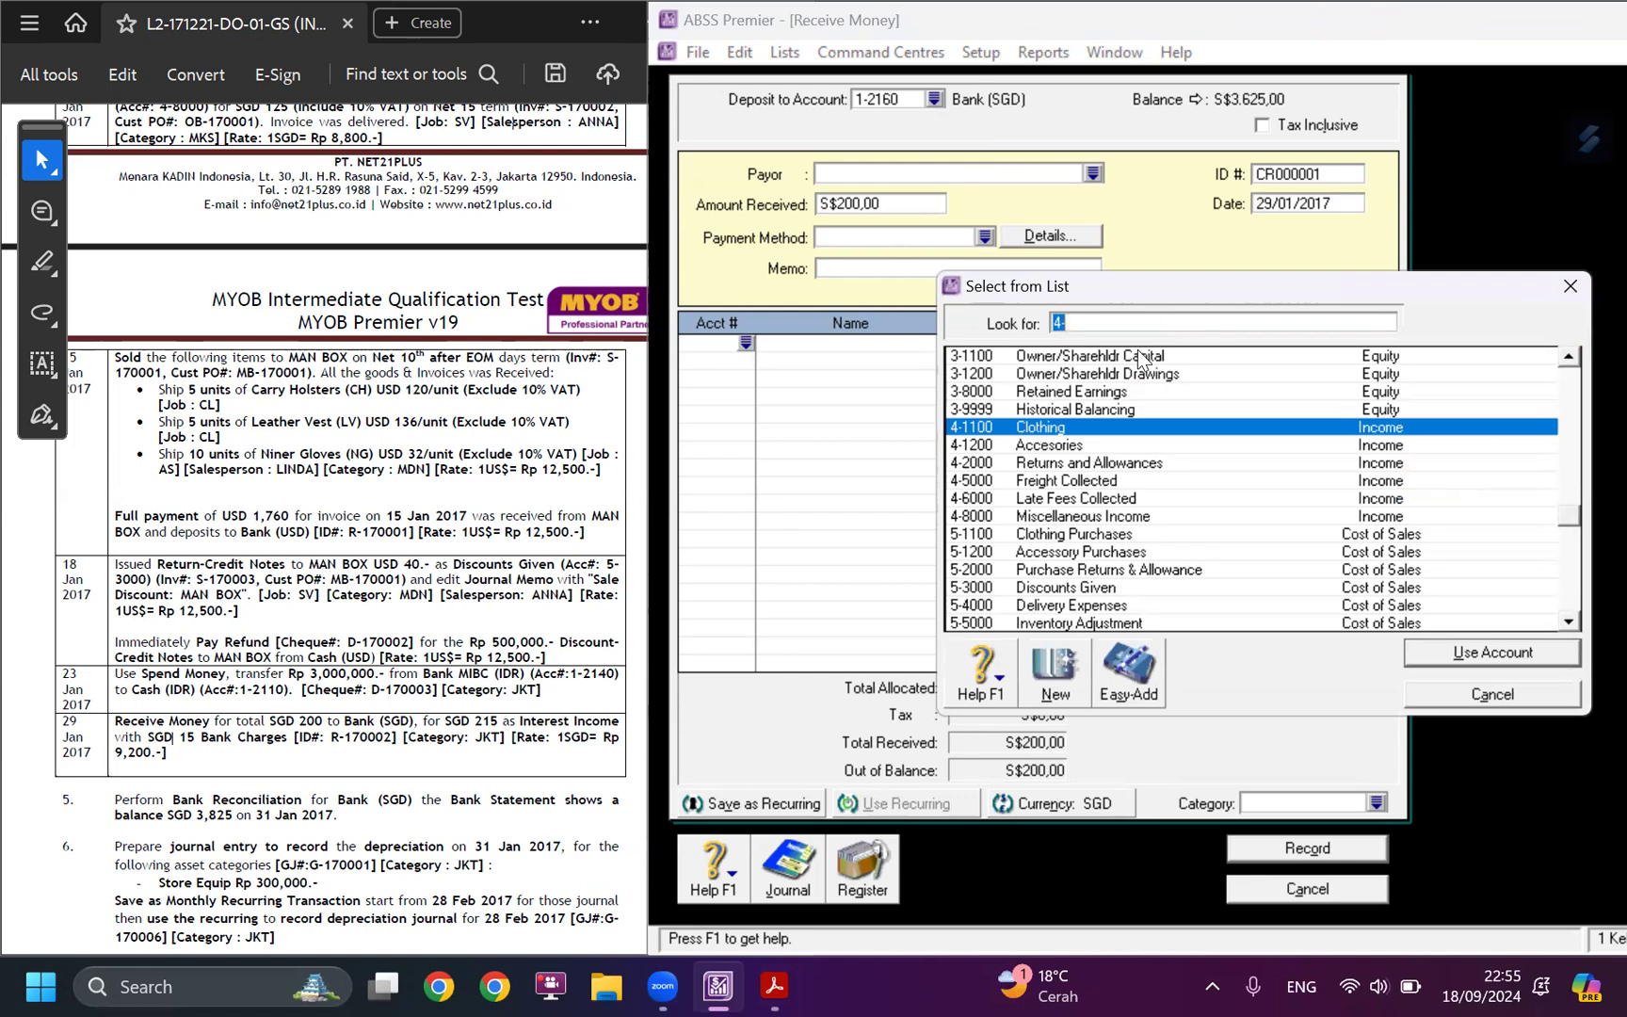
text(lnter)
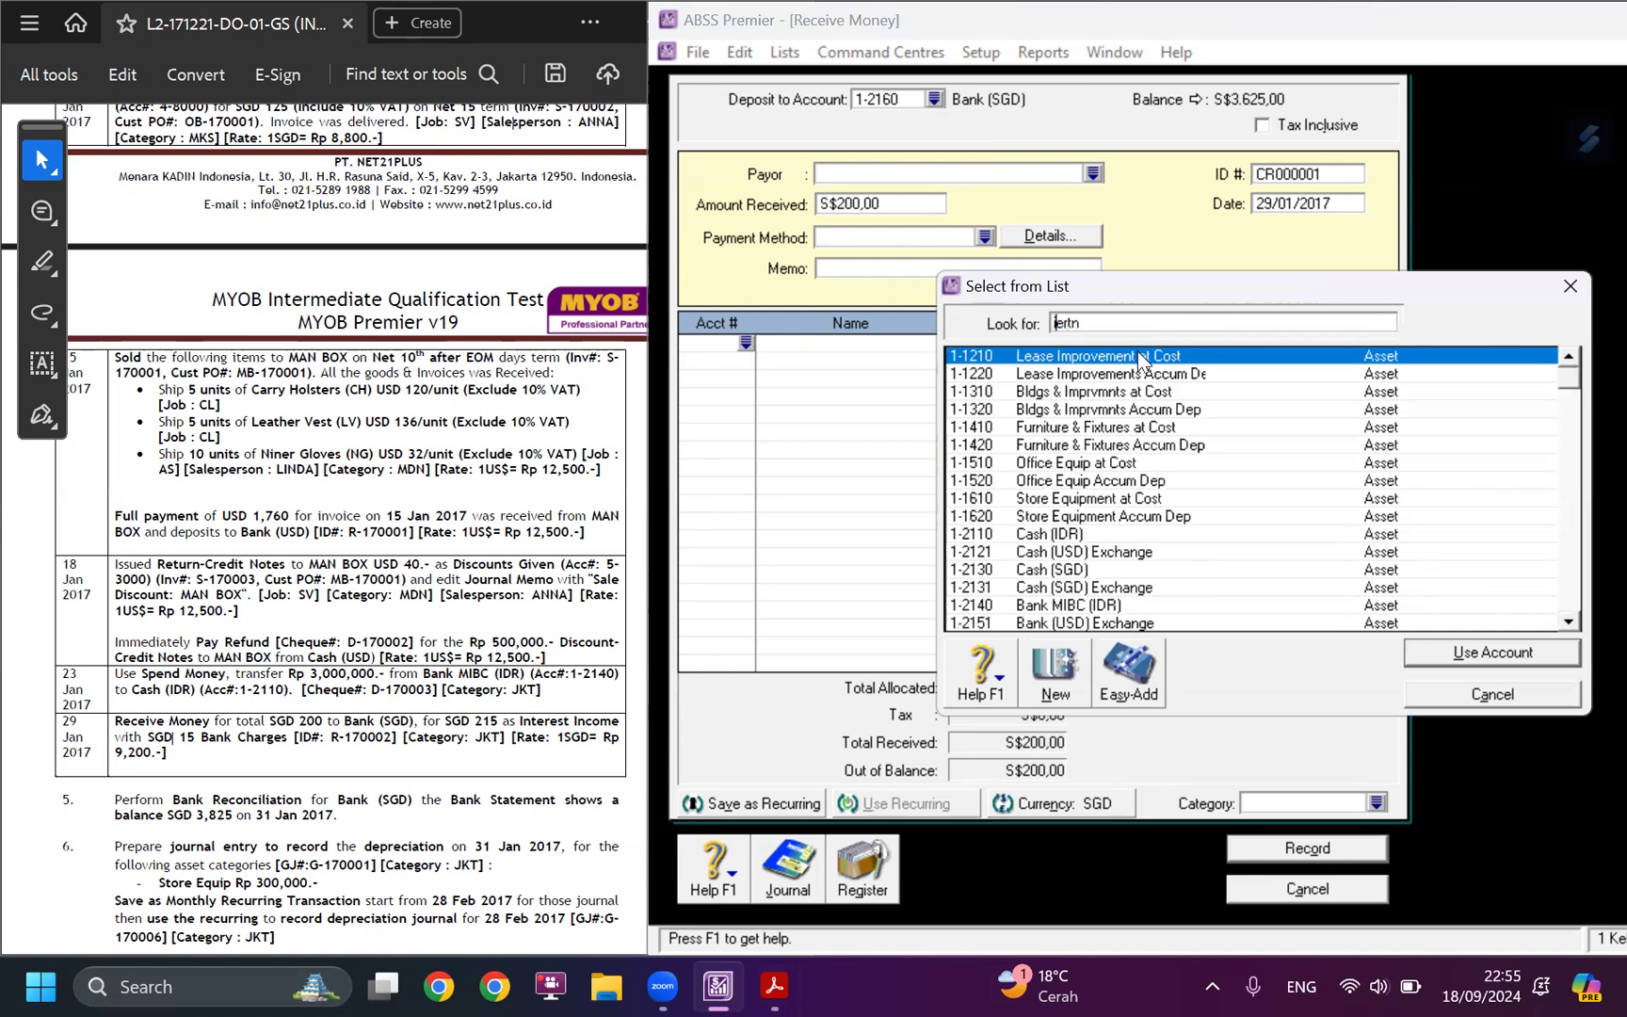
key(BackSpace)
key(BackSpace)
key(BackSpace)
key(BackSpace)
key(Delete)
key(BackSpace)
scroll(1116, 556, down, 10)
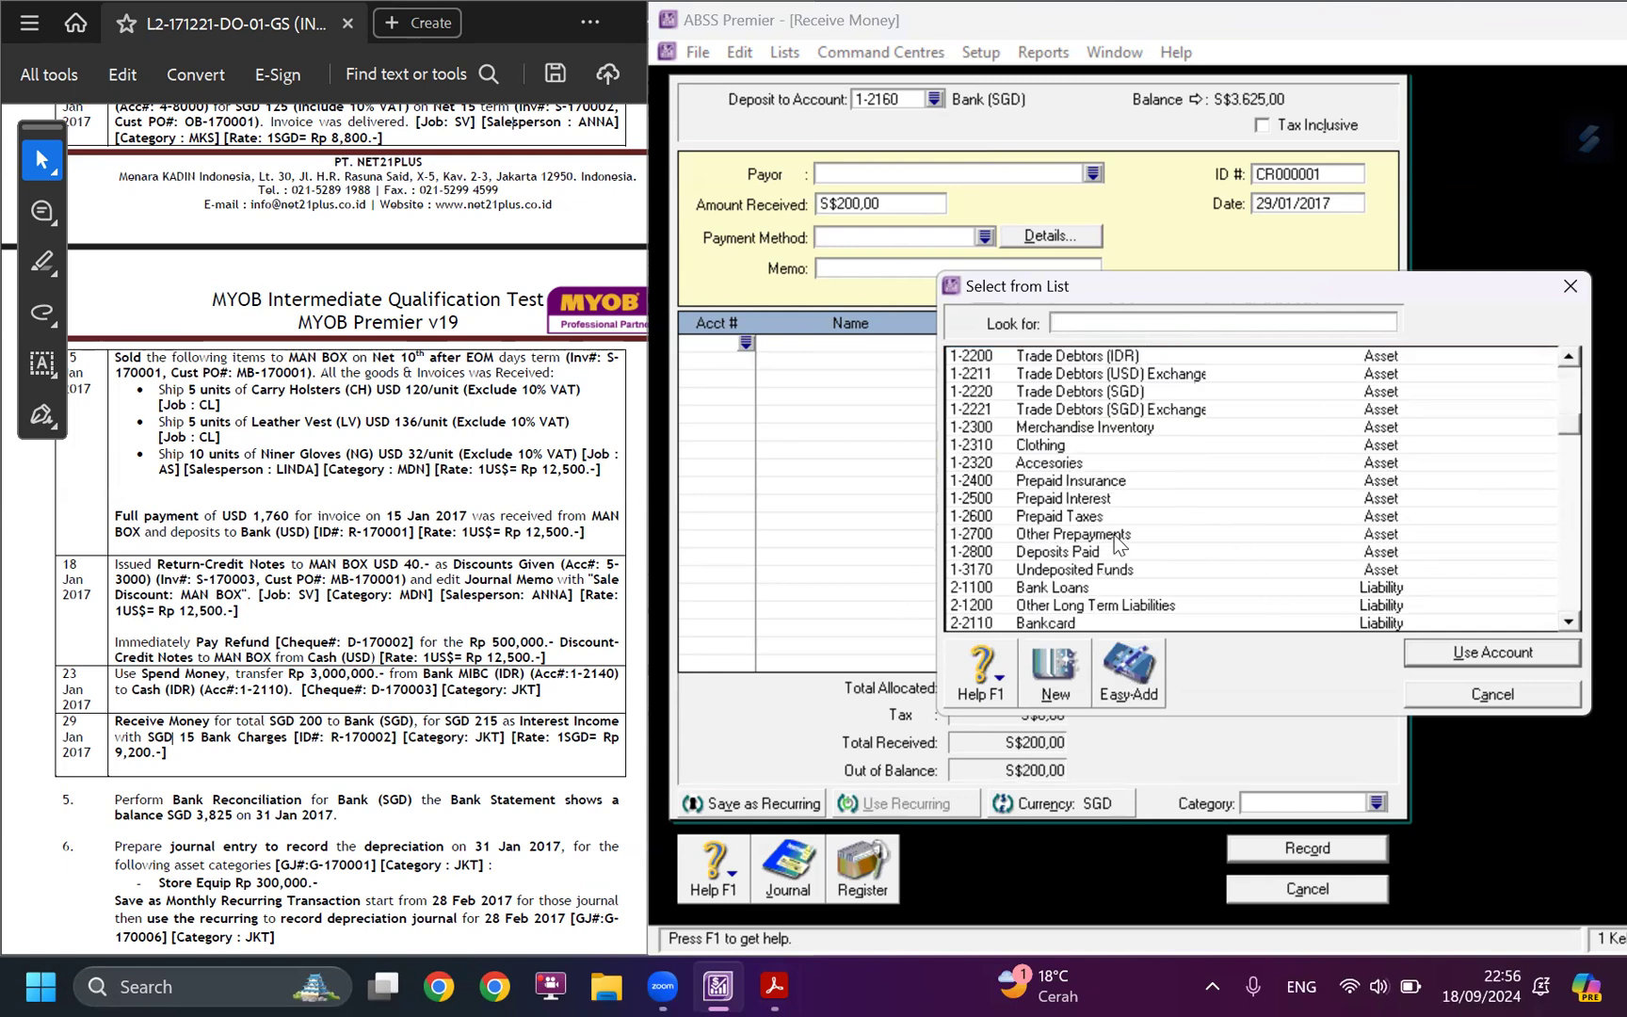
scroll(1116, 555, down, 15)
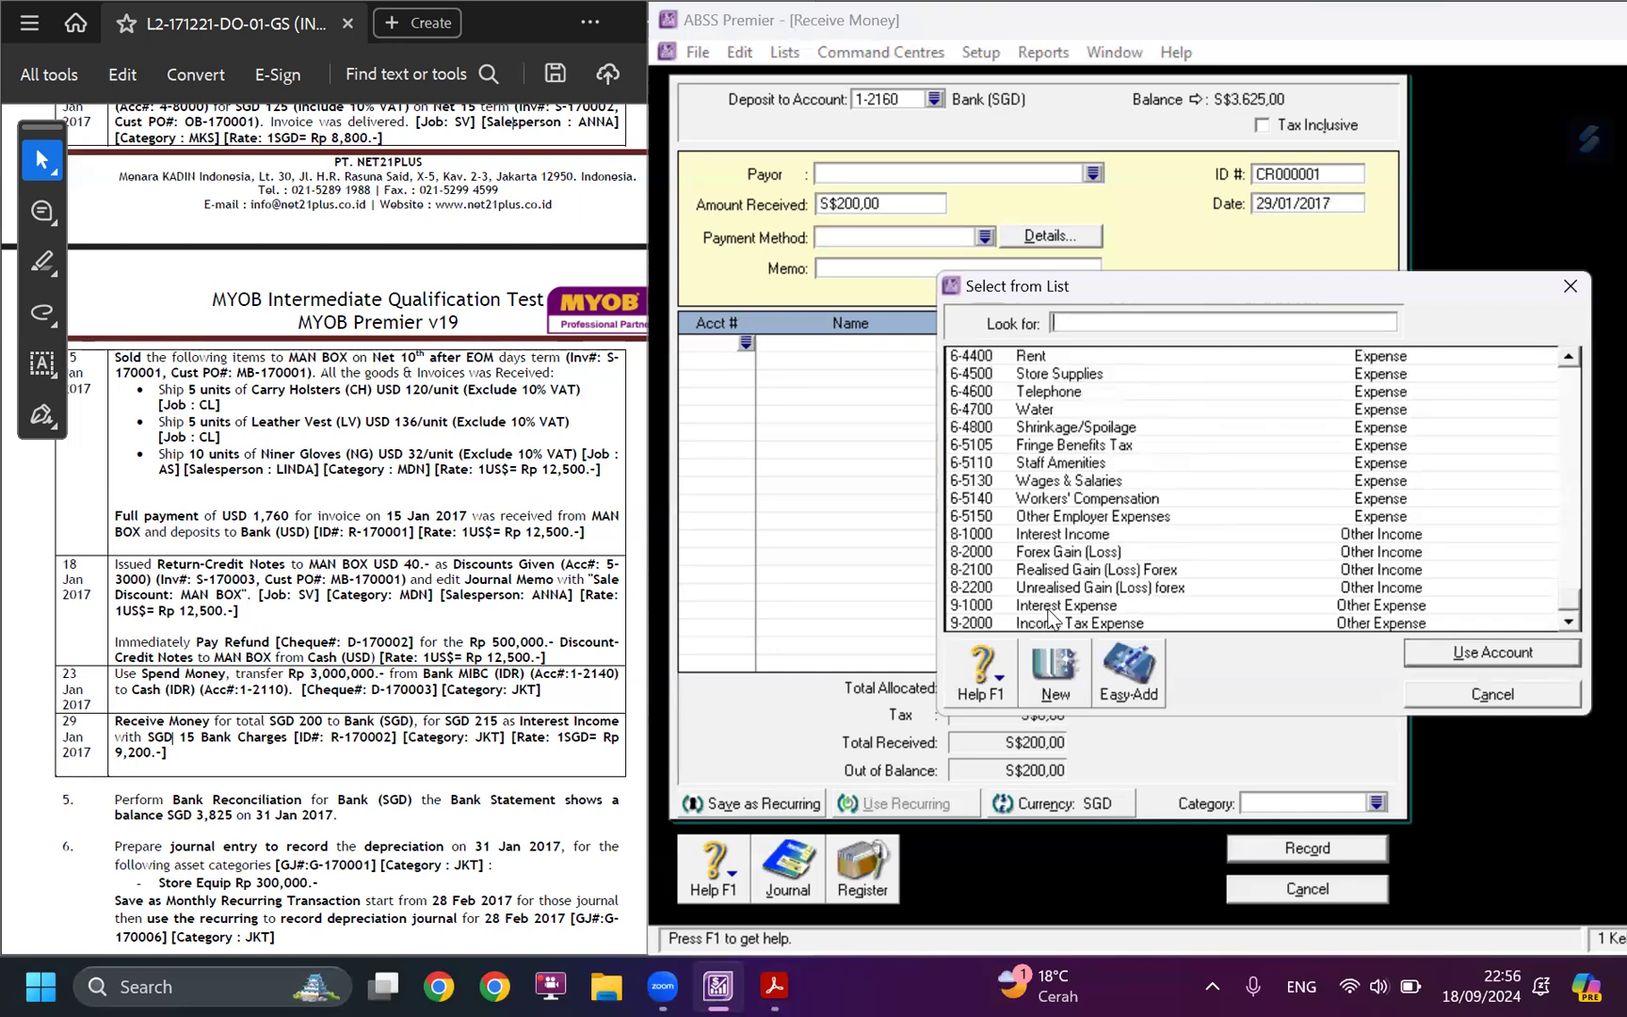
click(1059, 534)
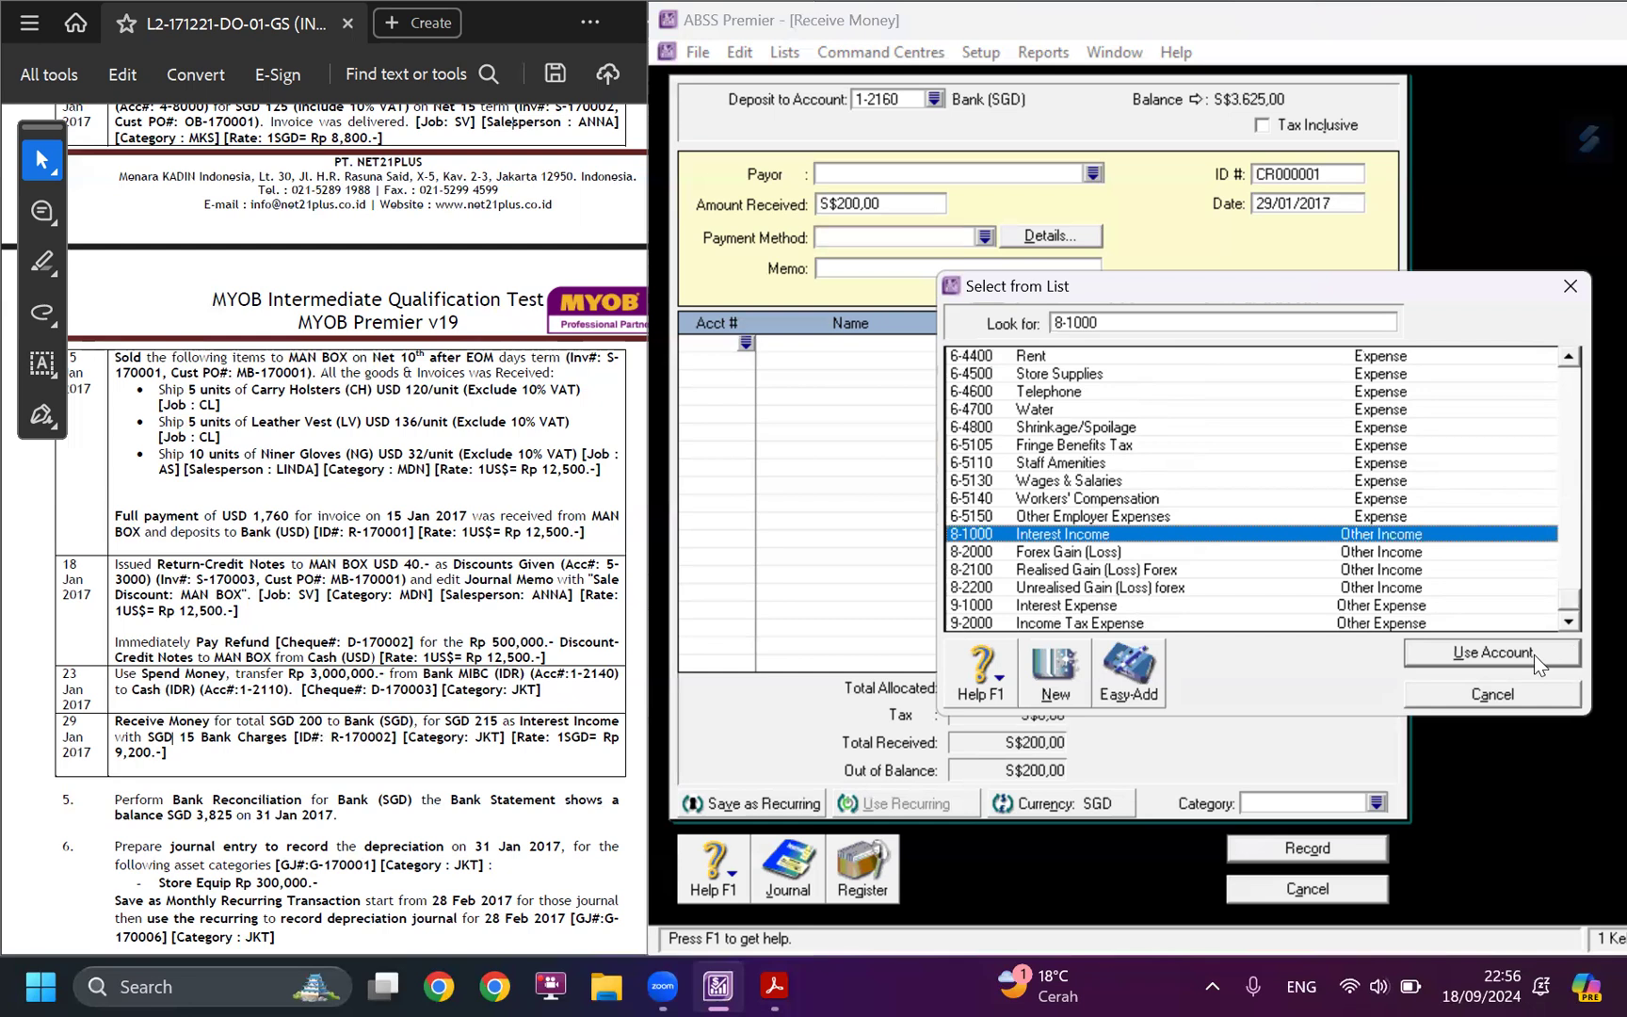
click(1492, 652)
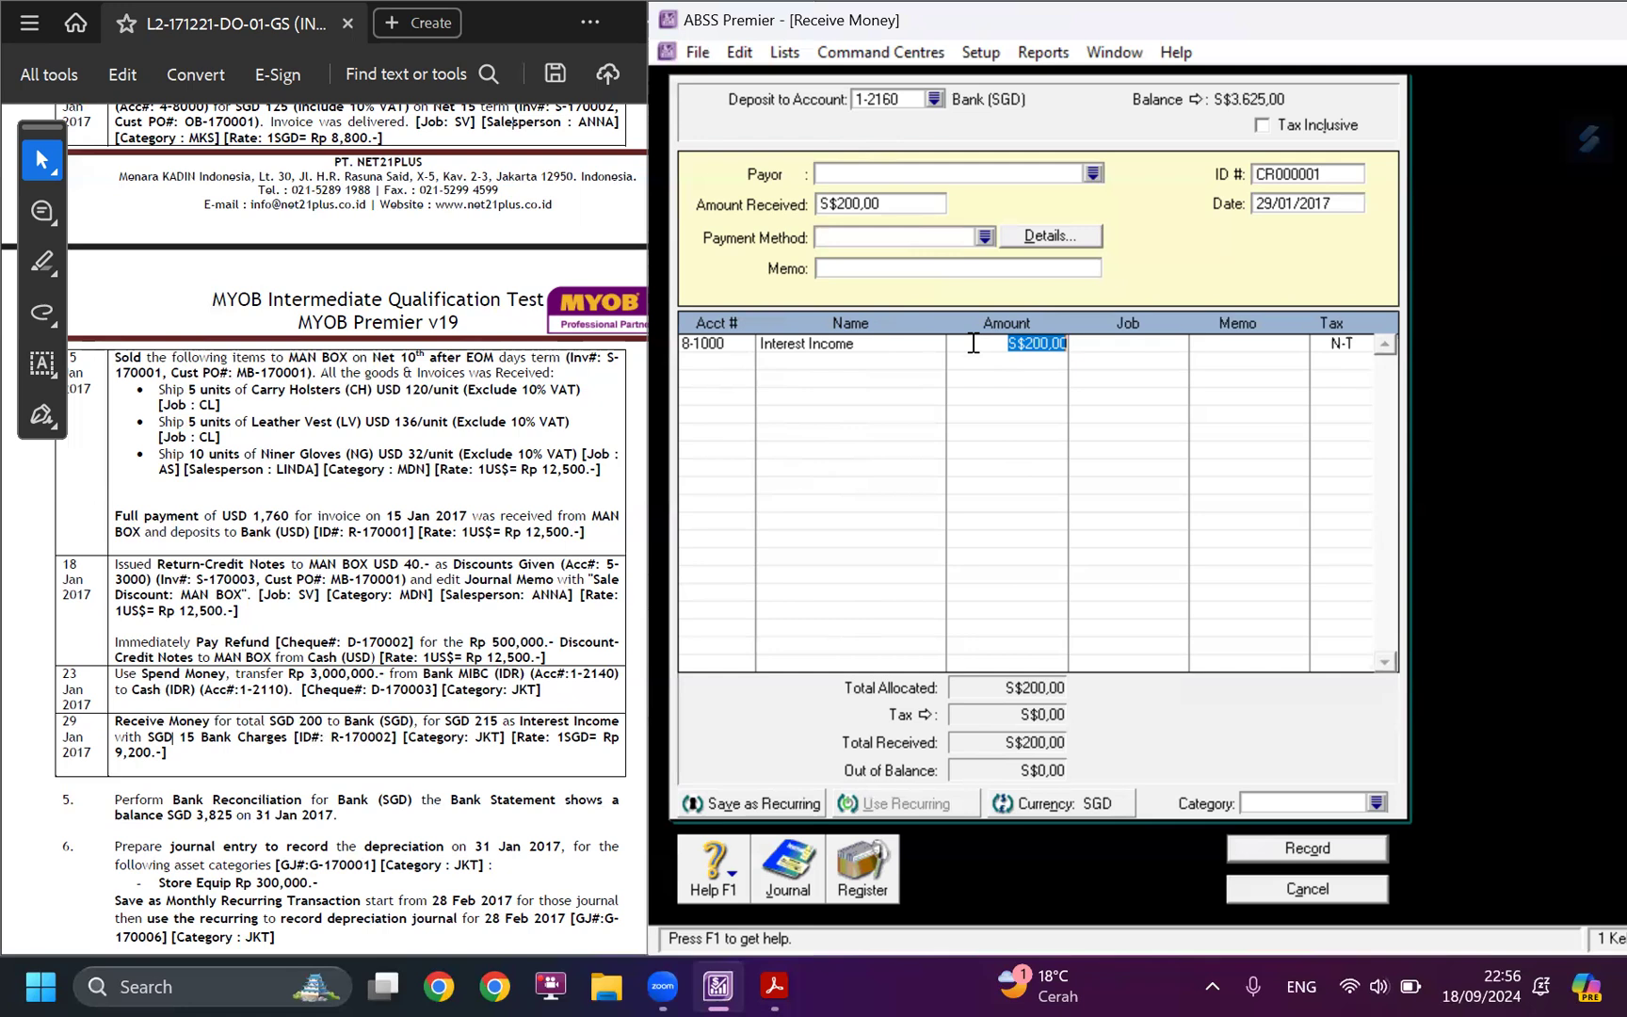
Set the Interest Income line's amount to S$215, as given in the case study's 29 January entry.
drag(447, 721, 499, 722)
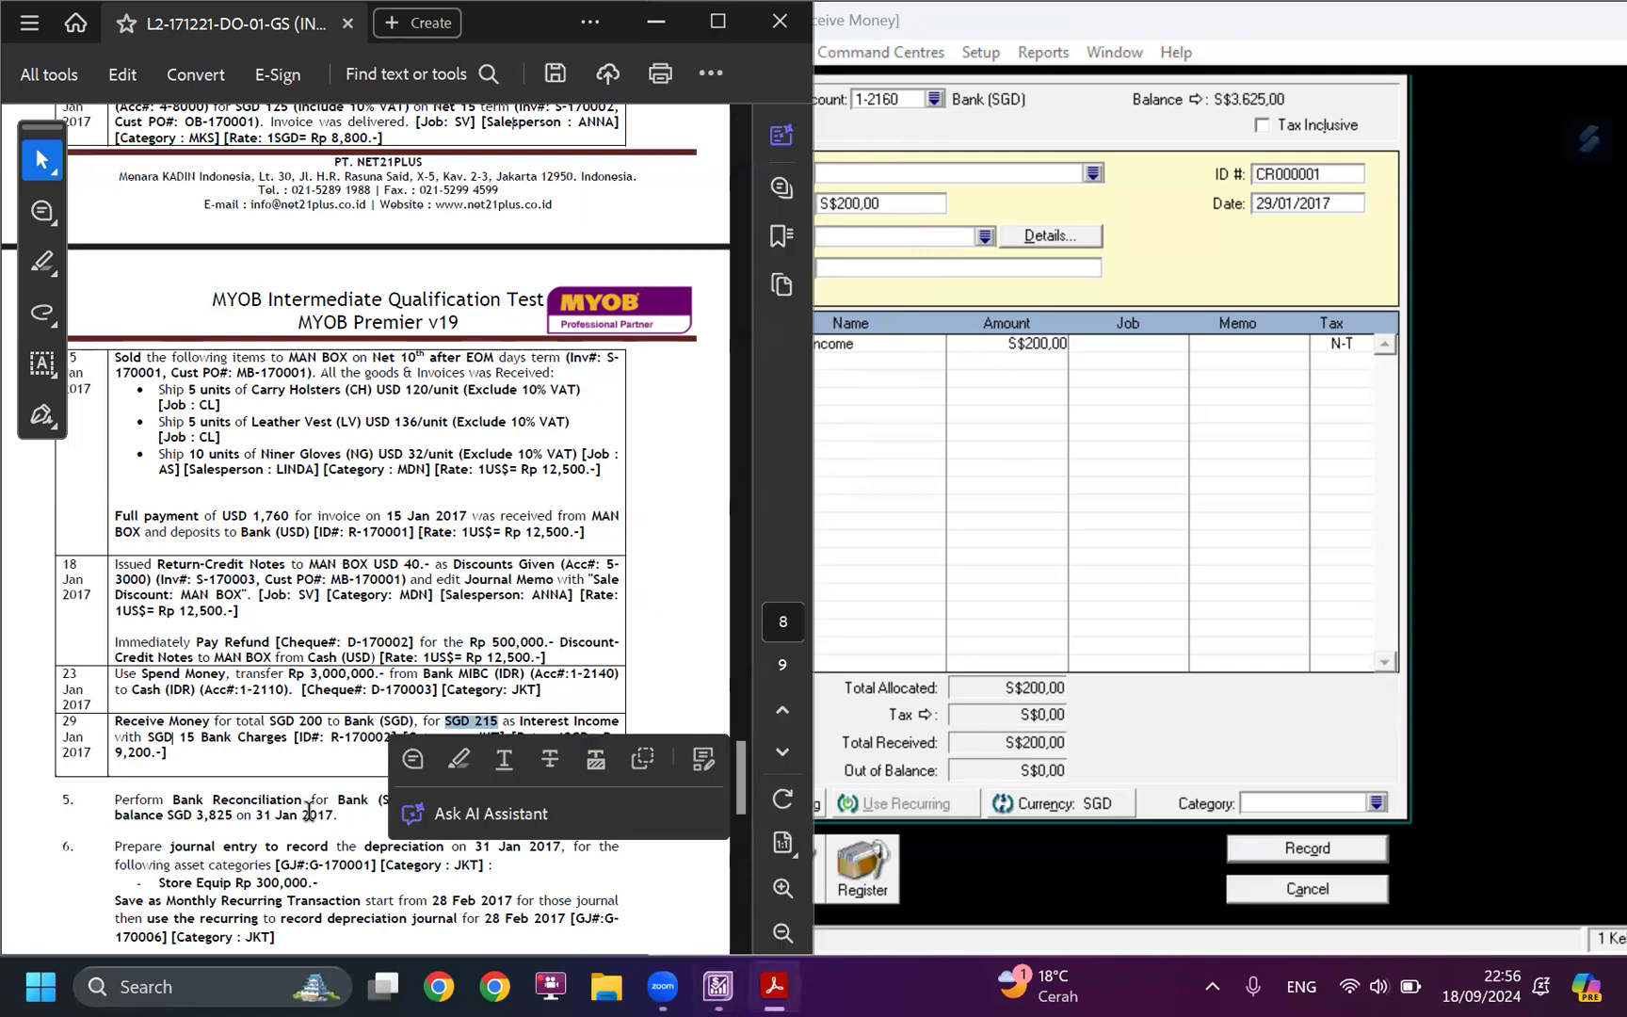
click(1063, 373)
text(215)
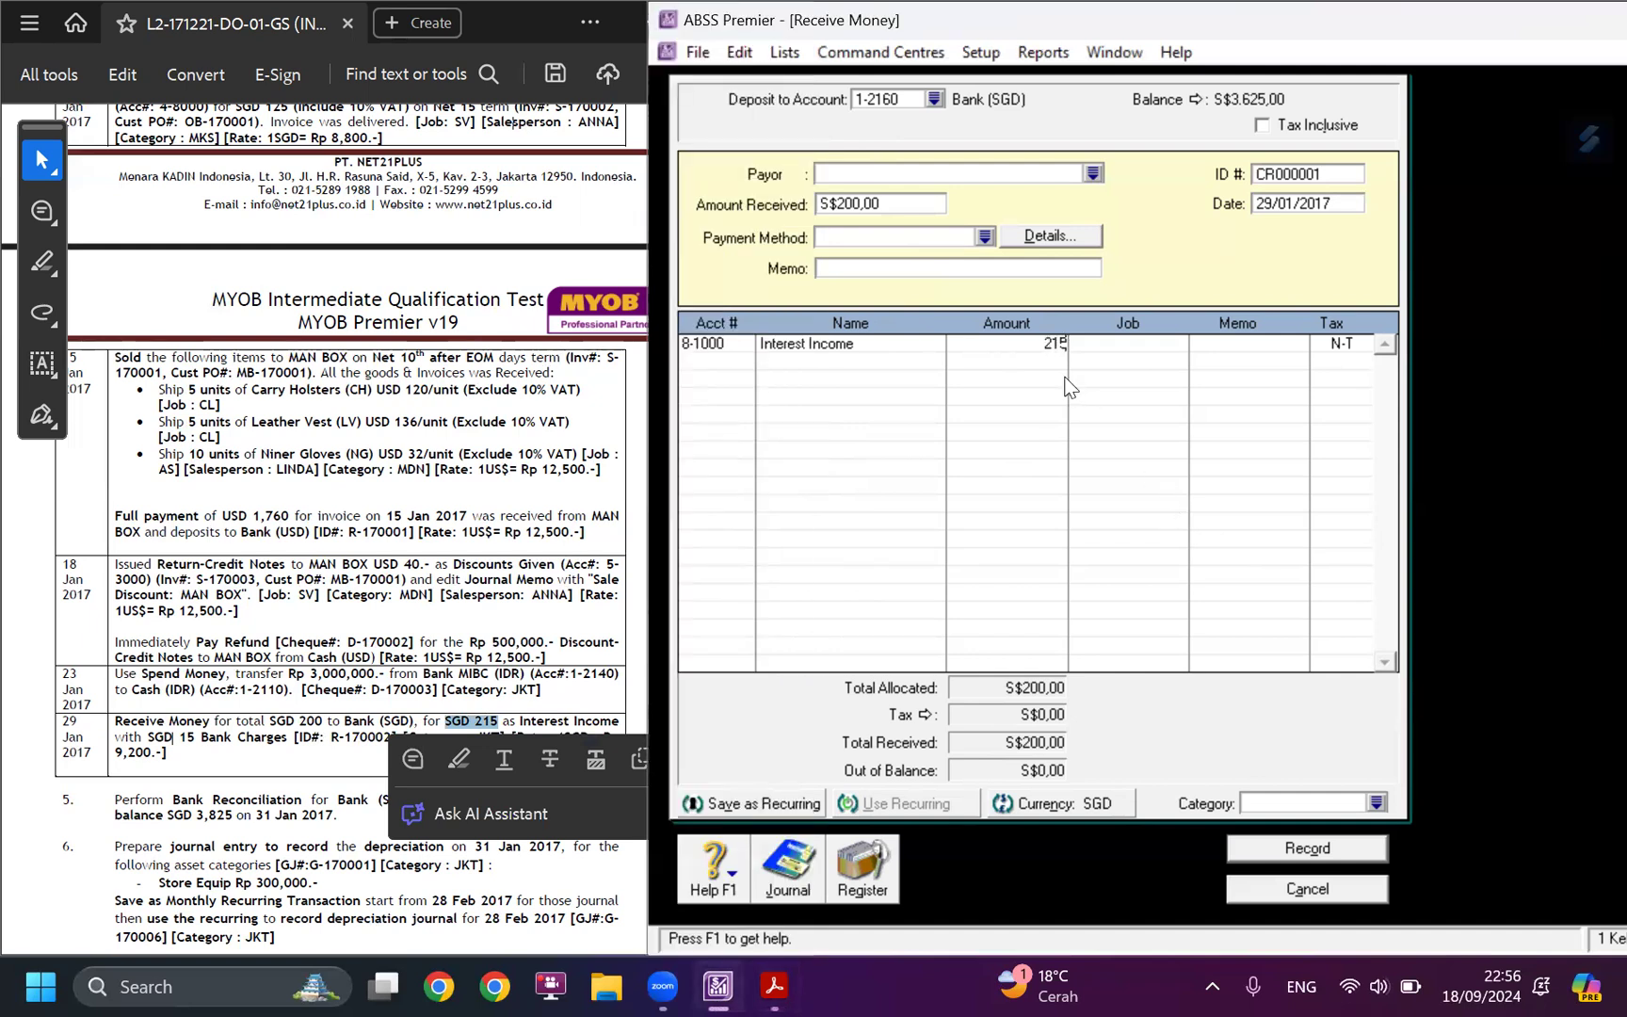
key(Tab)
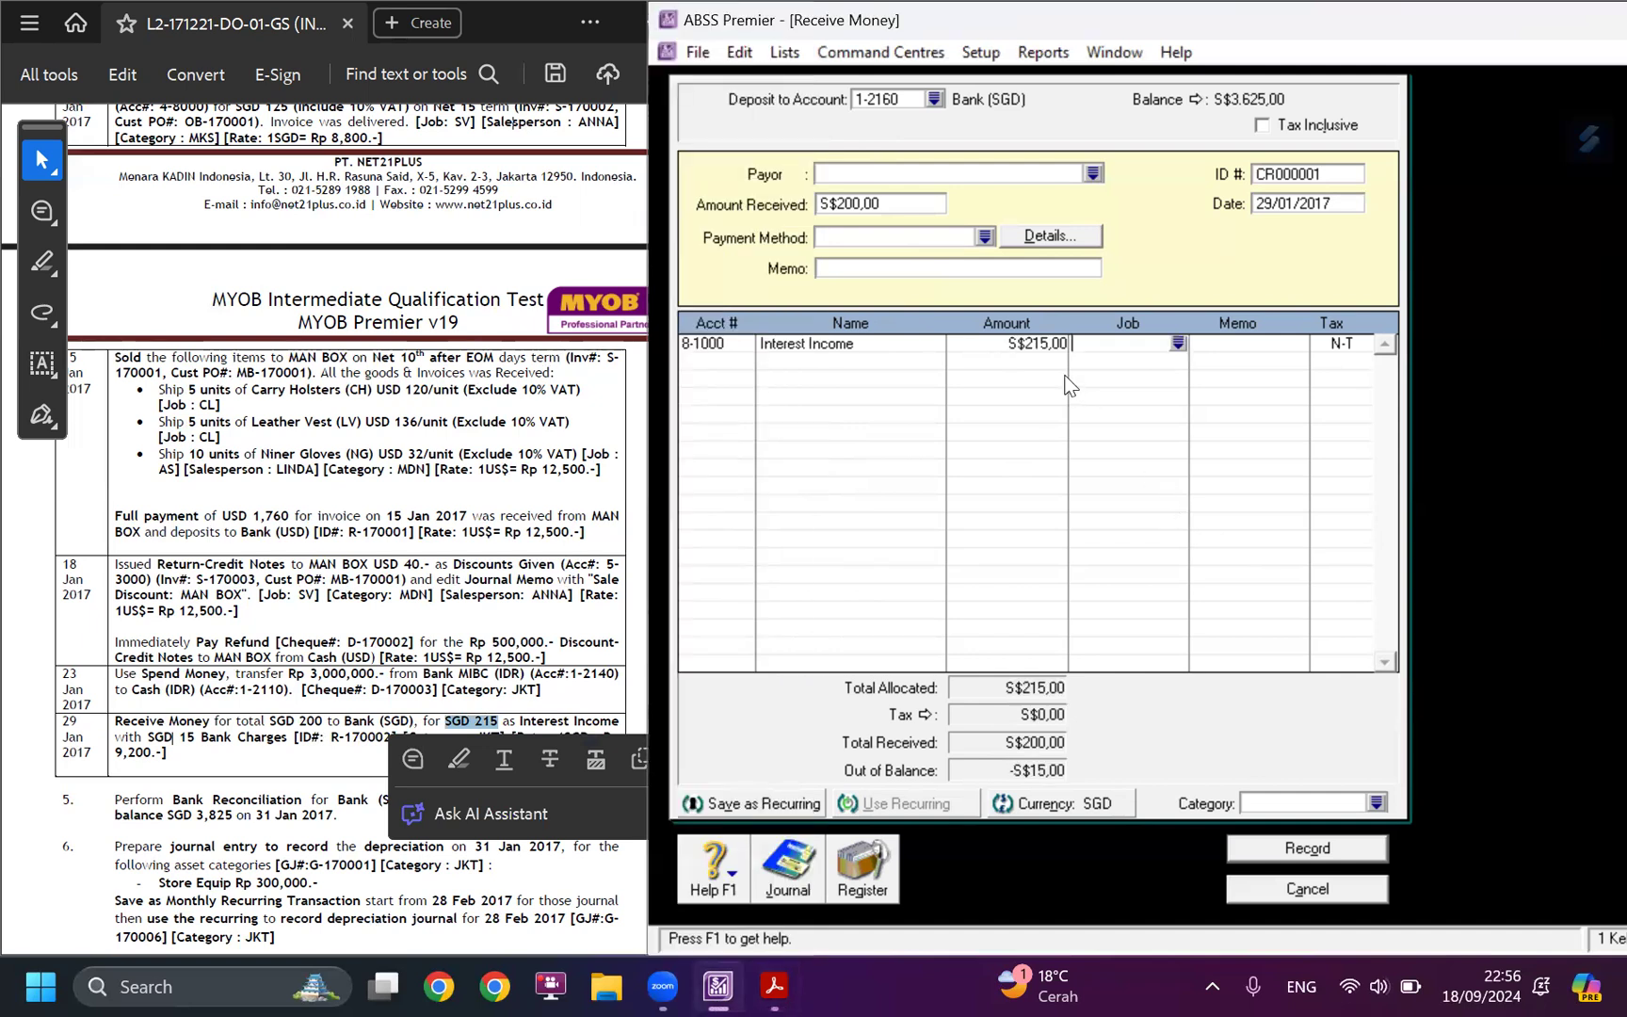
Add a second allocation line to account 6-1200 Bank Charges for -S$15.
click(745, 367)
click(745, 364)
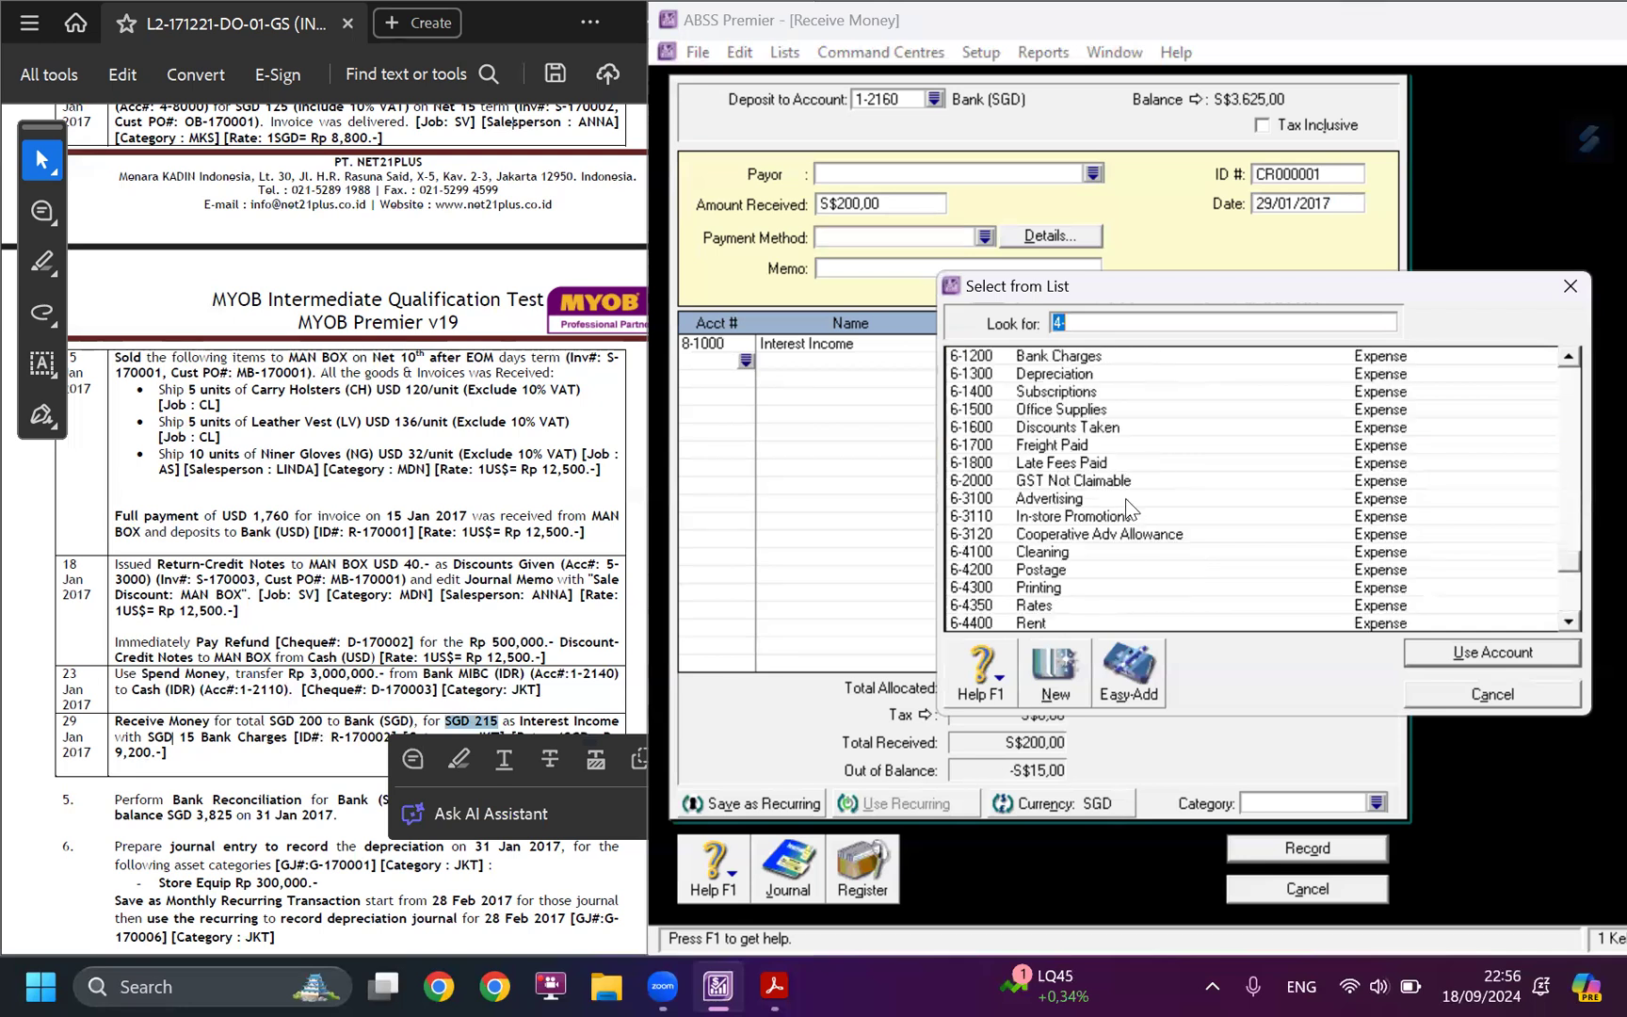
text(6-1200)
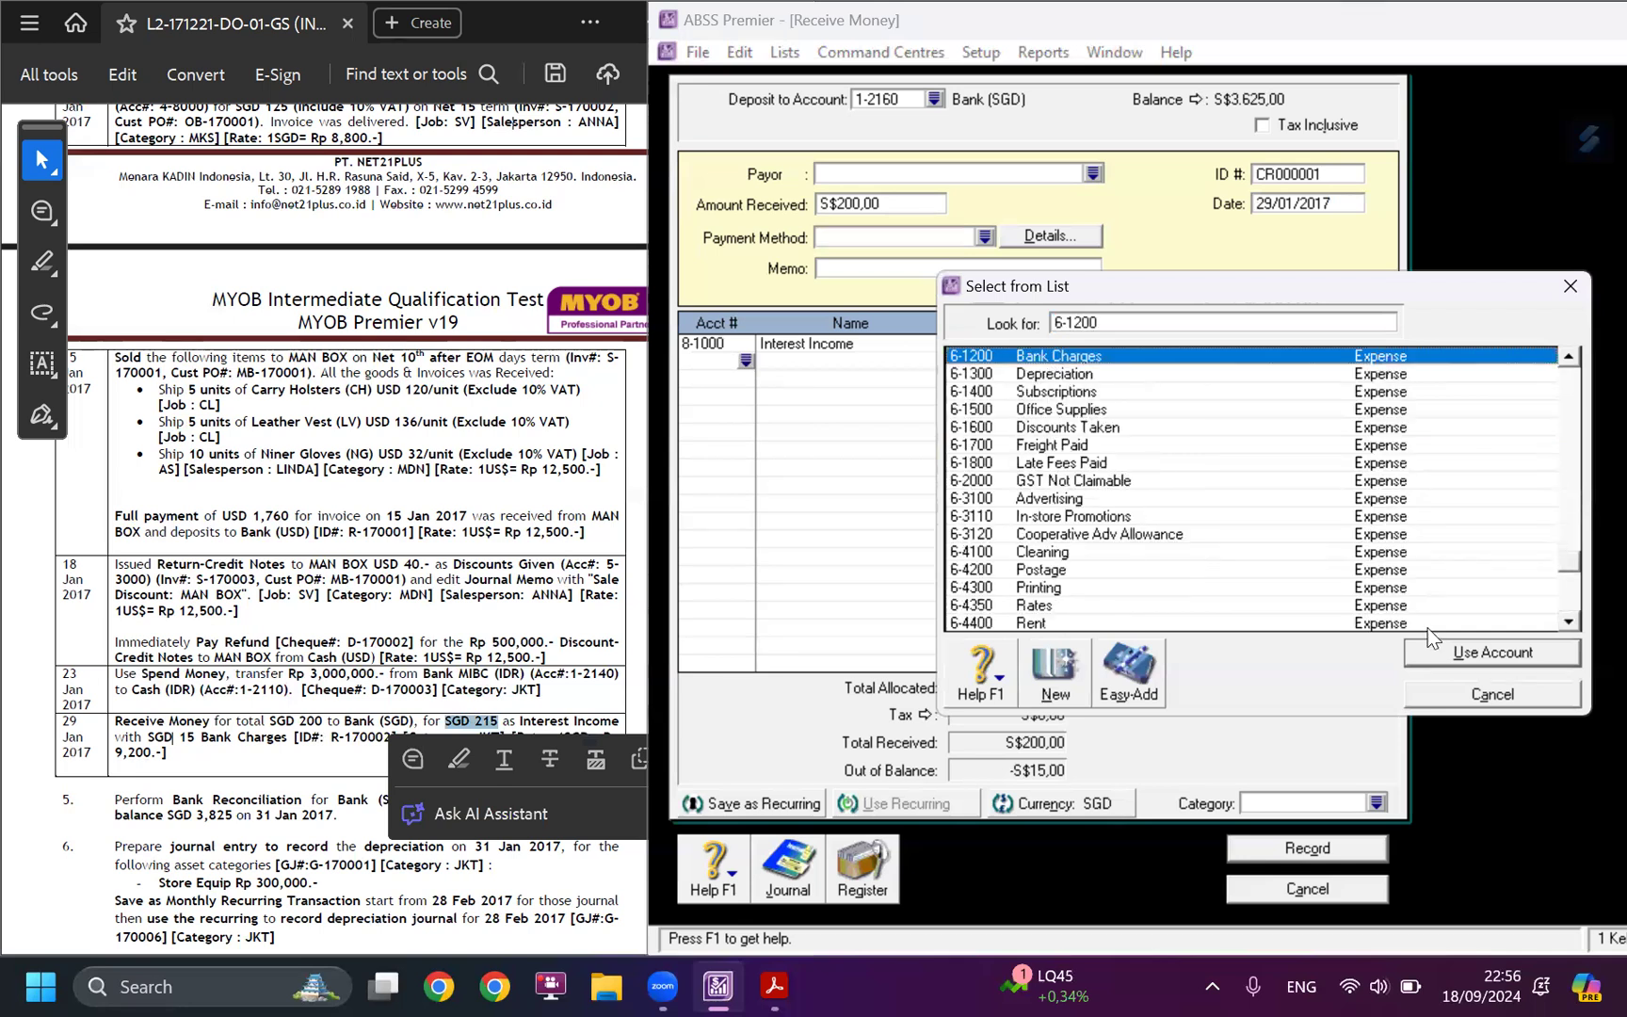
click(1426, 651)
key(Tab)
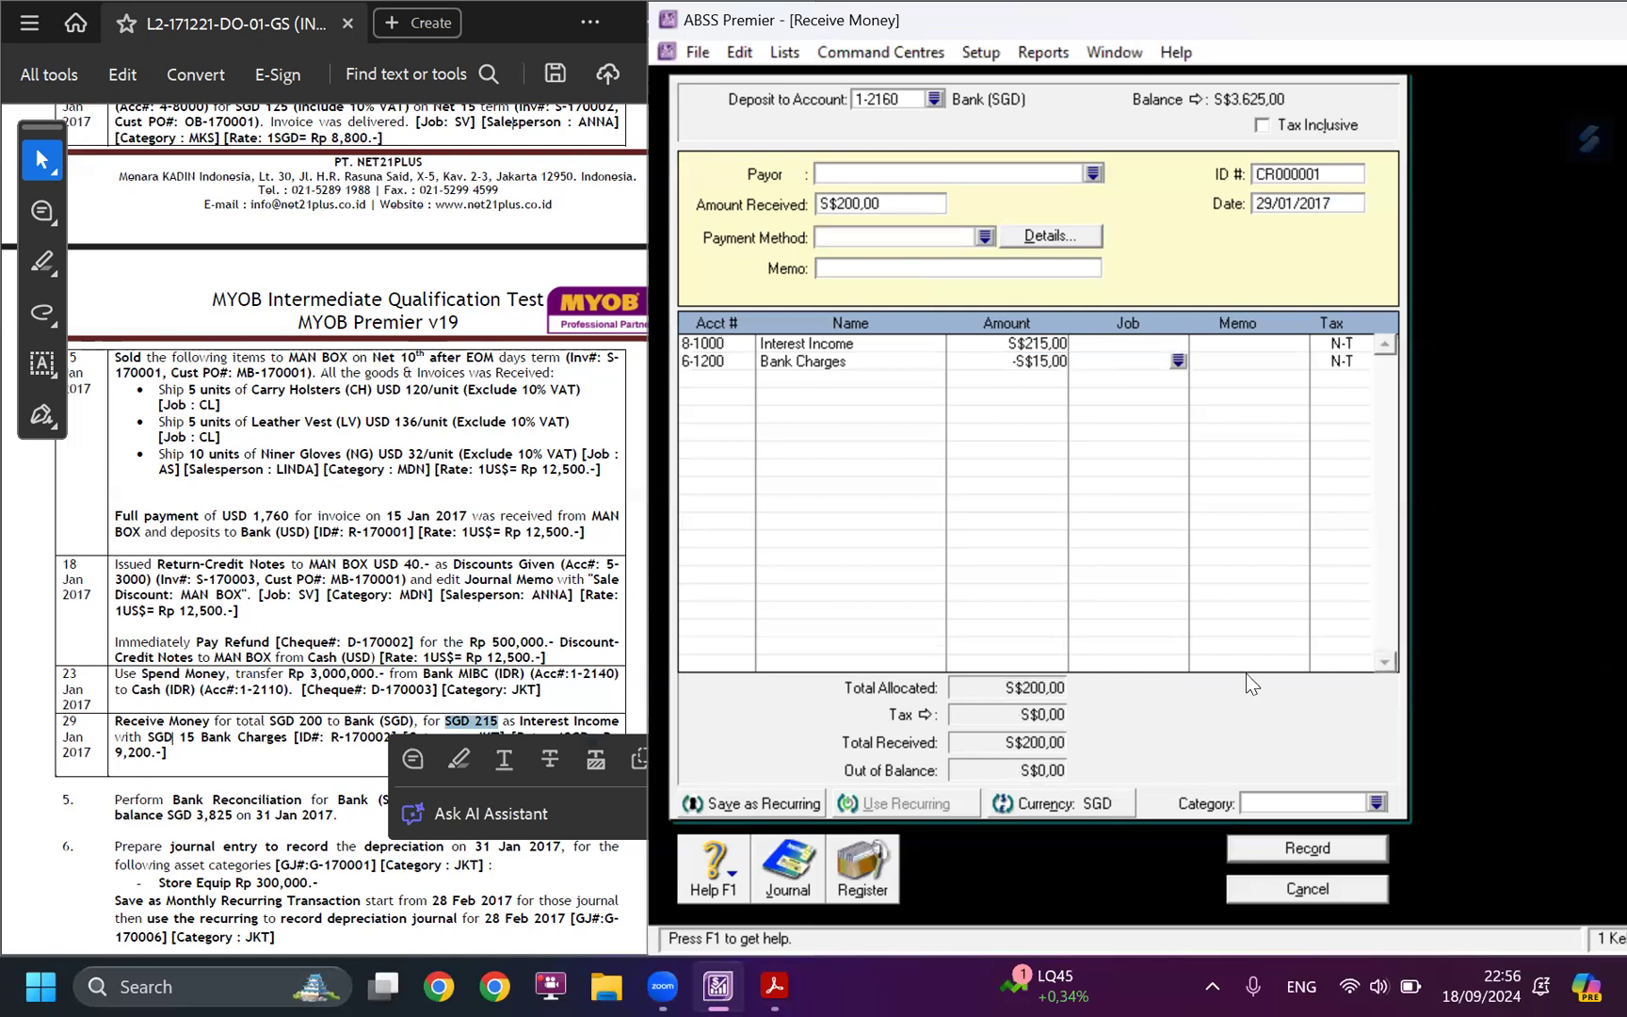
Check the case study's 29 January entry and assign the receipt to category JKT.
click(209, 805)
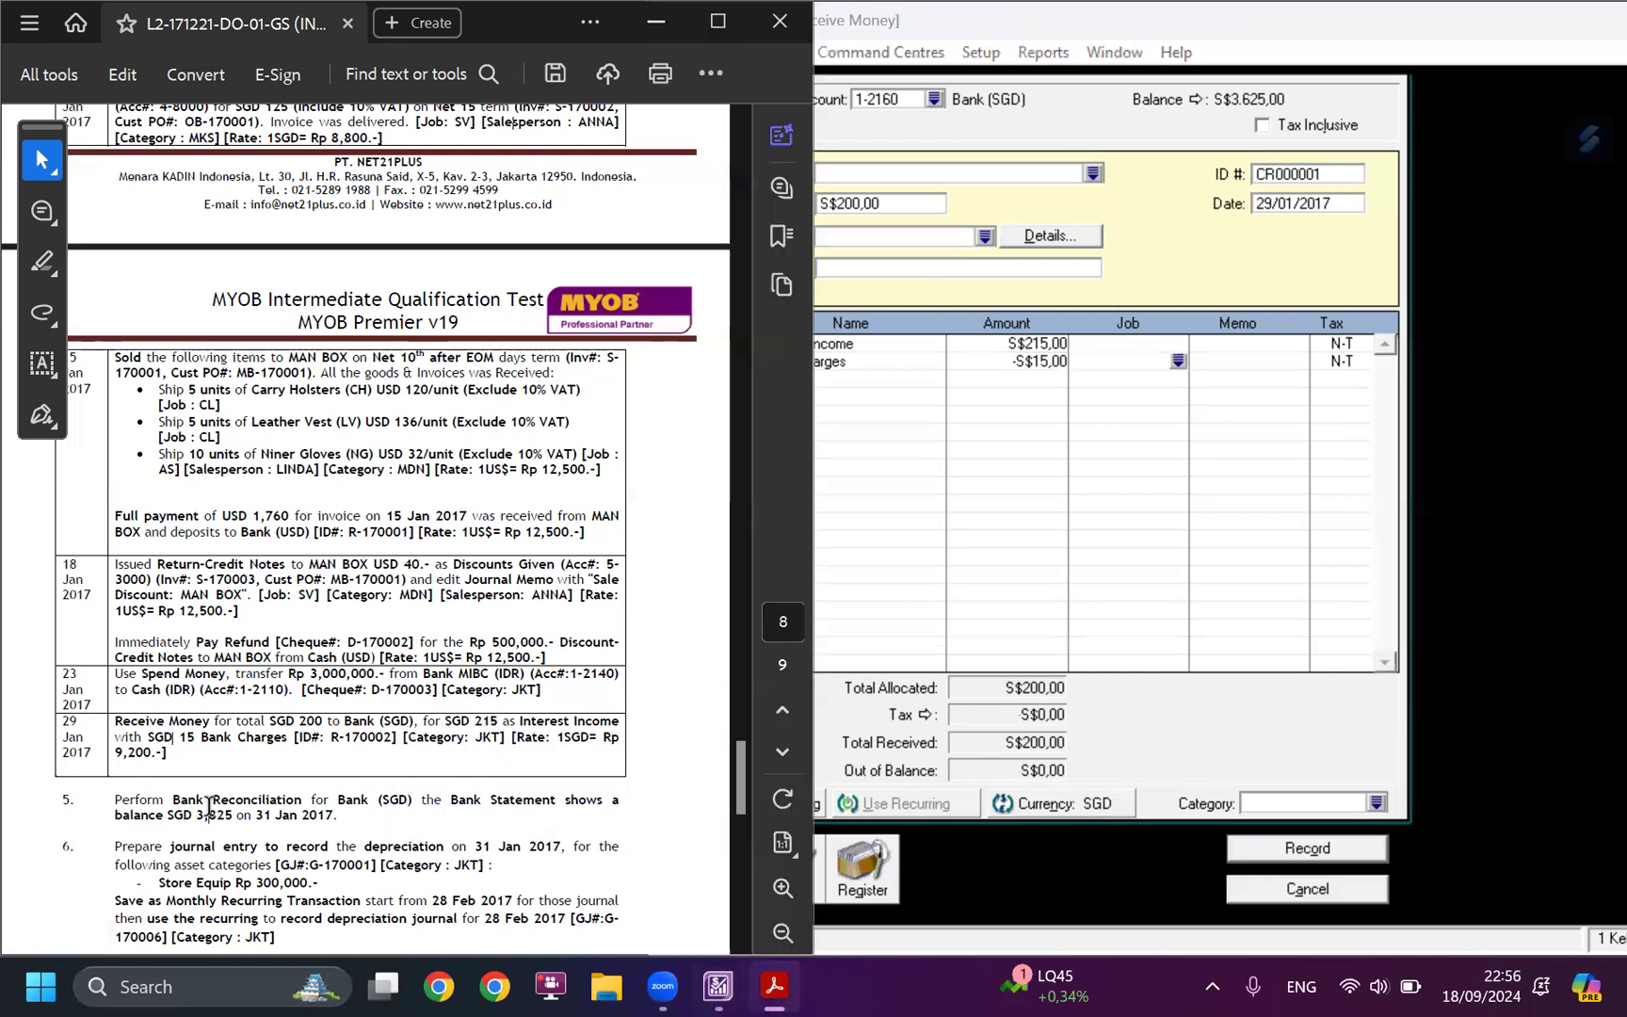
click(1376, 802)
double_click(975, 355)
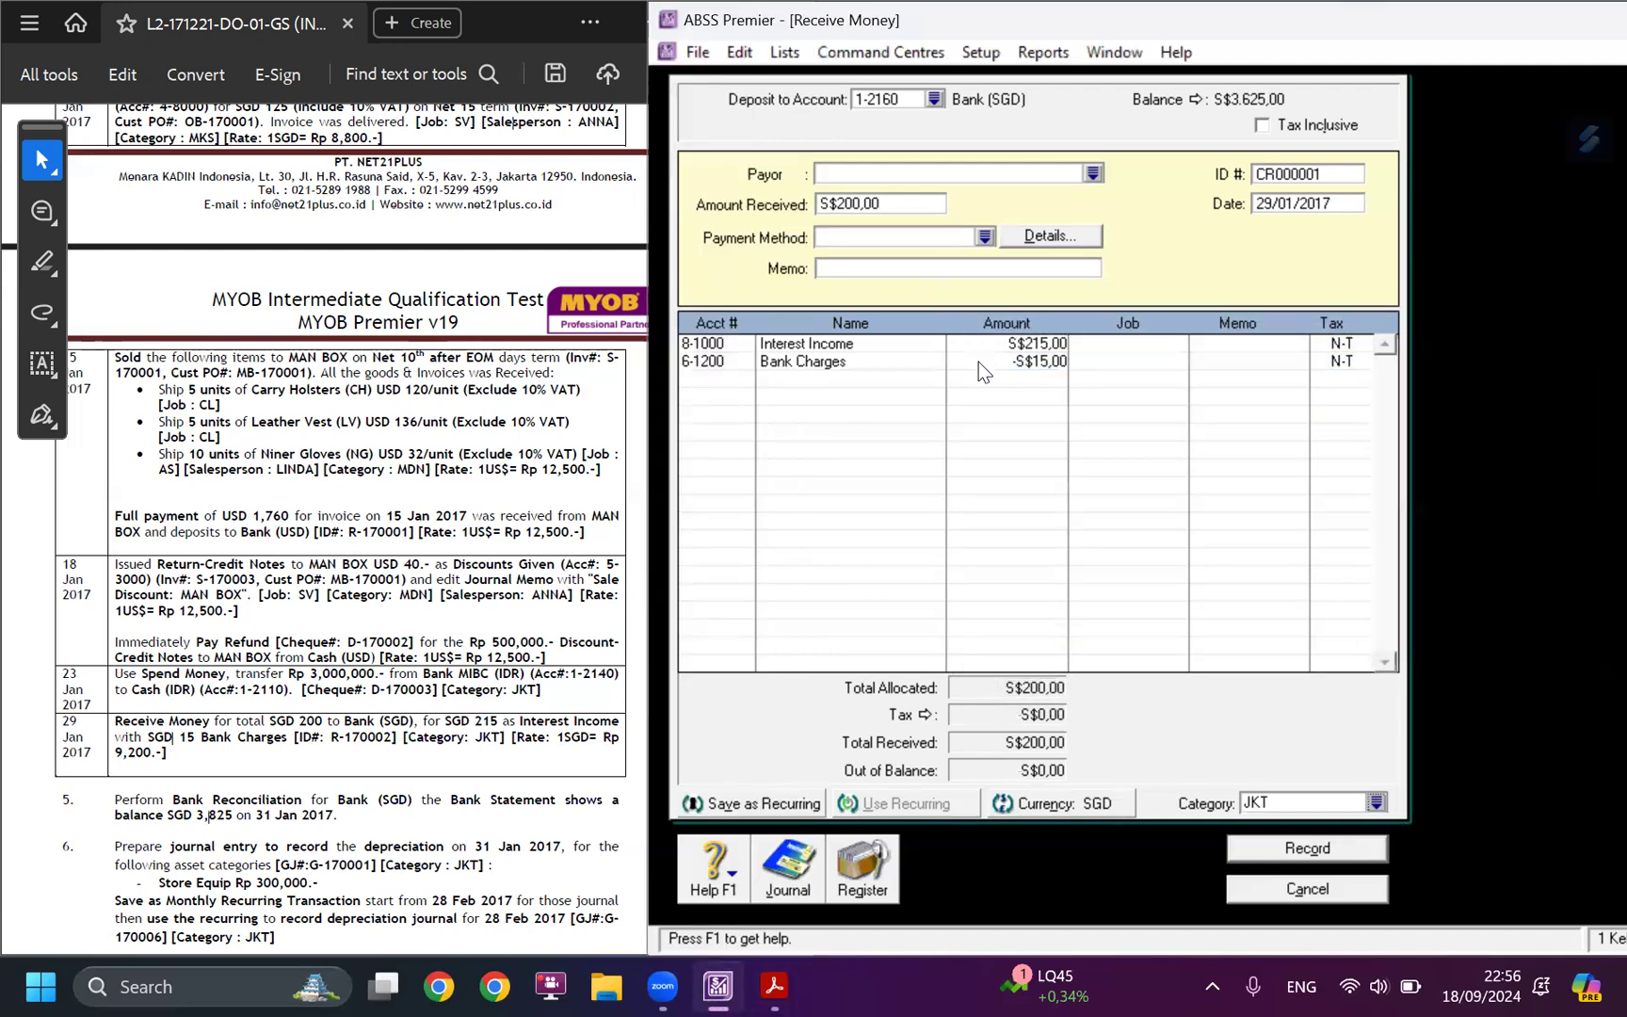
Set the receipt's SGD transaction exchange rate to 9.200.
click(1118, 804)
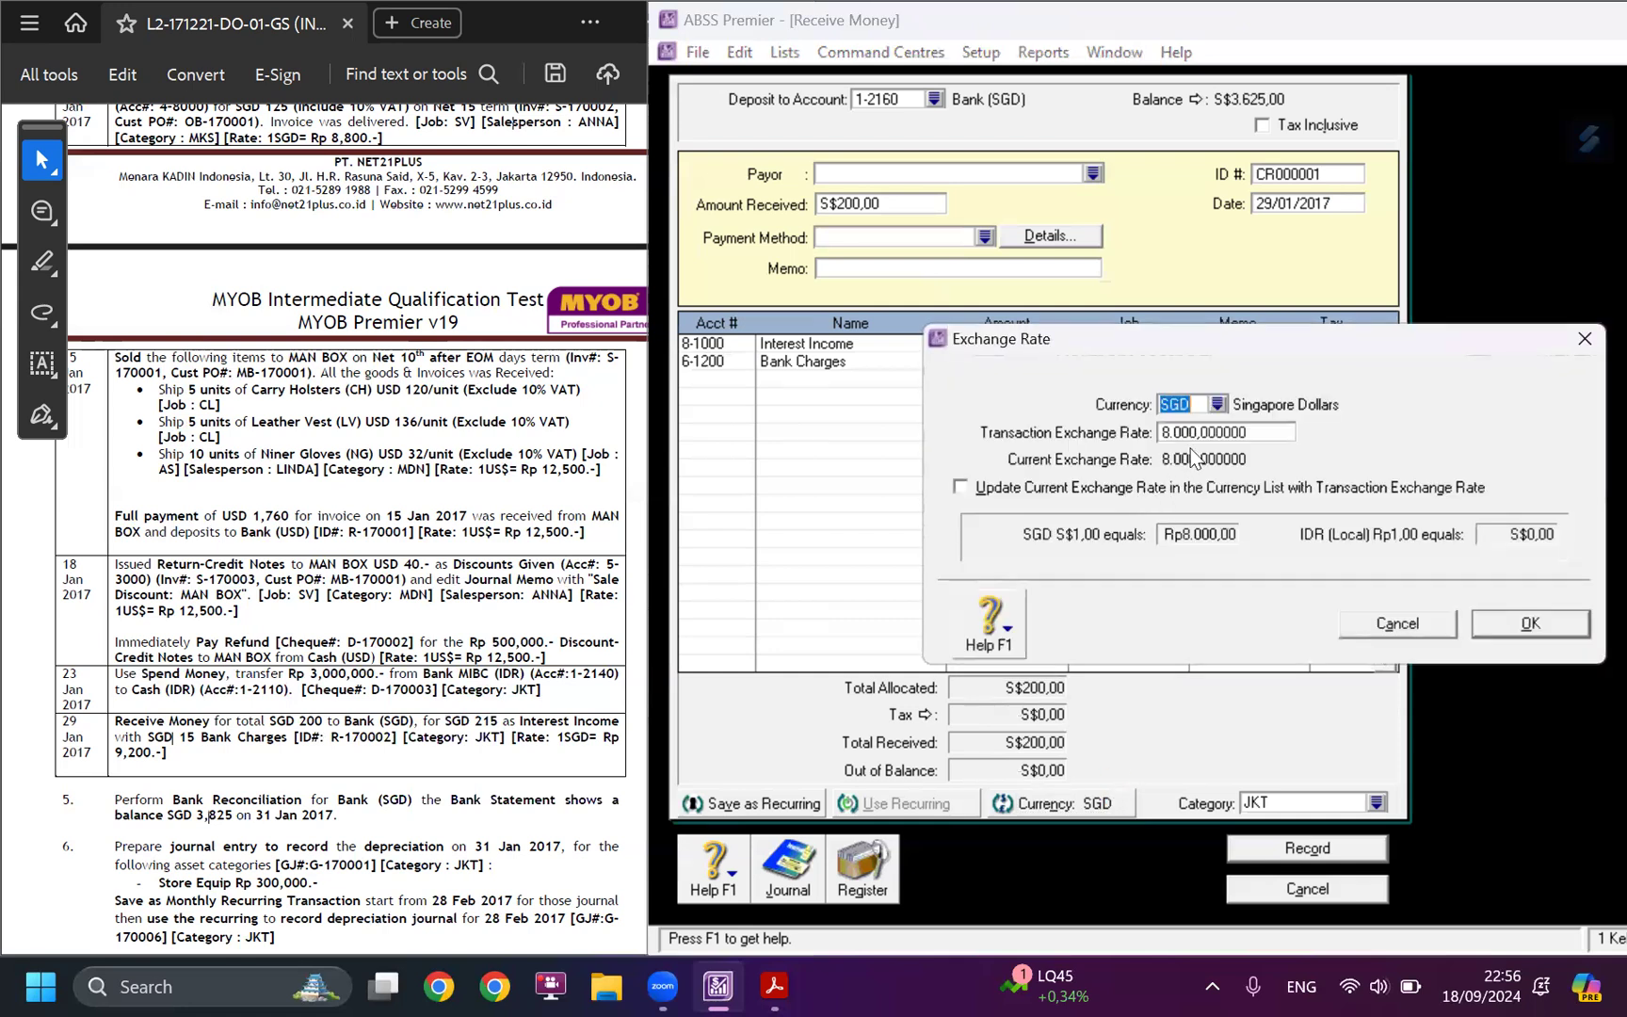
click(1199, 433)
text(9200)
key(Tab)
click(1527, 624)
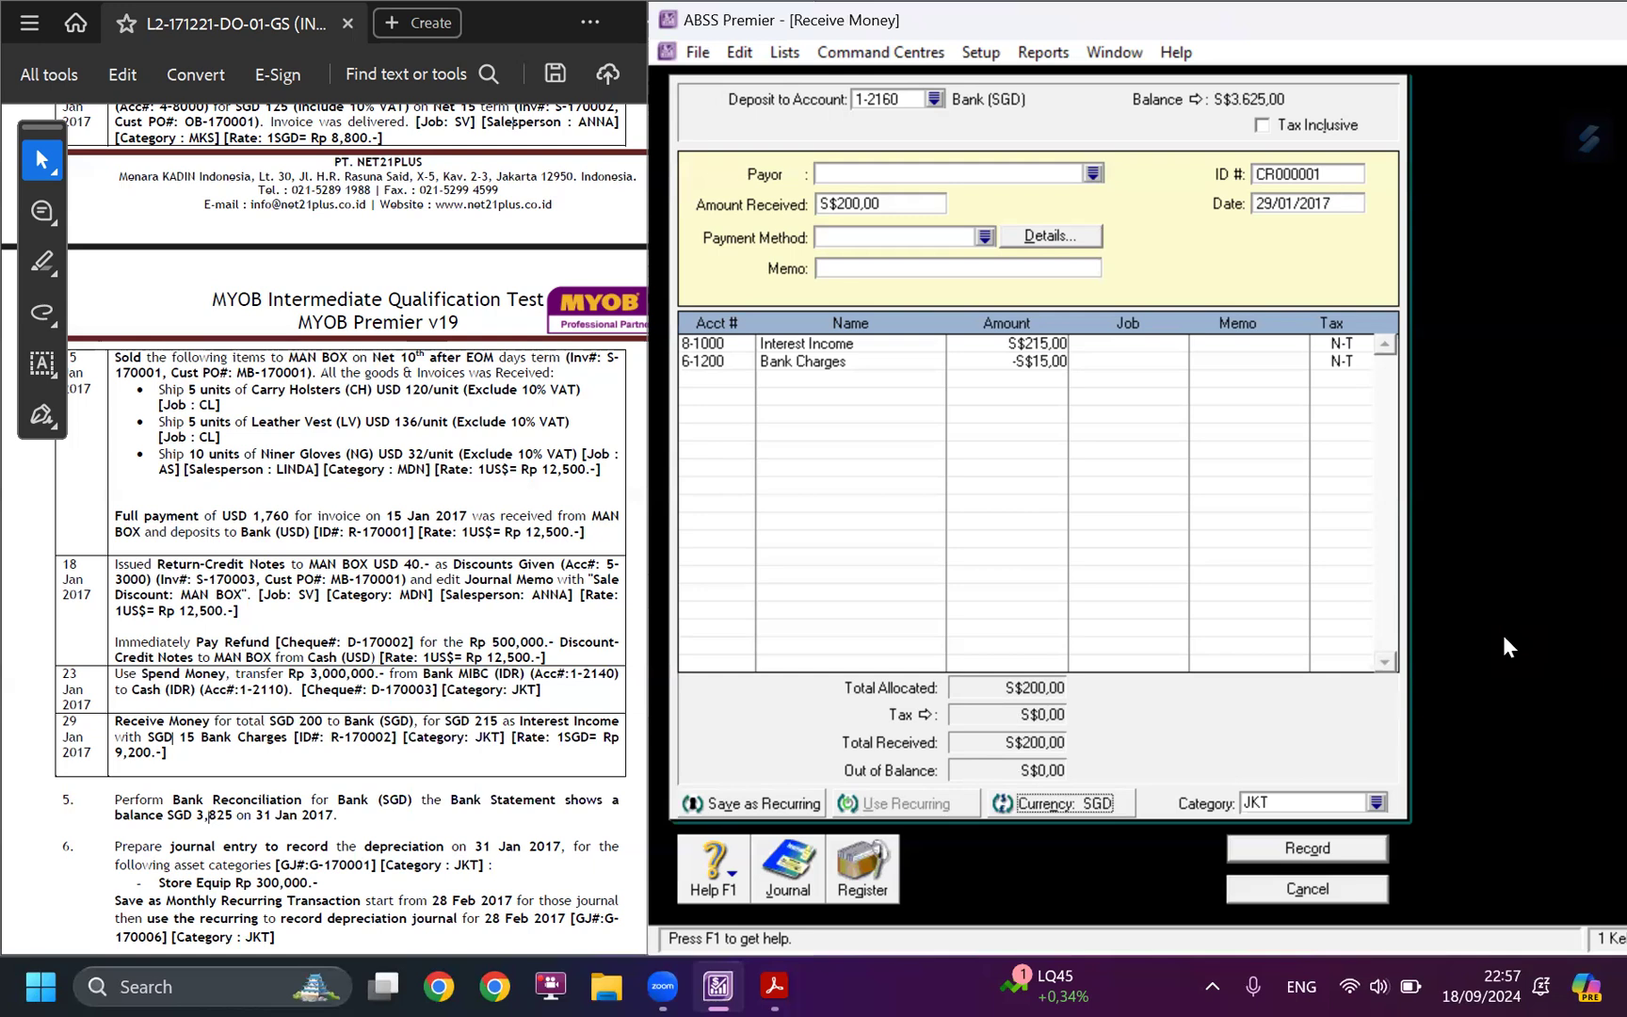
Review the receipt's recap of debit and credit entries in both local and originating currency.
key(ctrl+r)
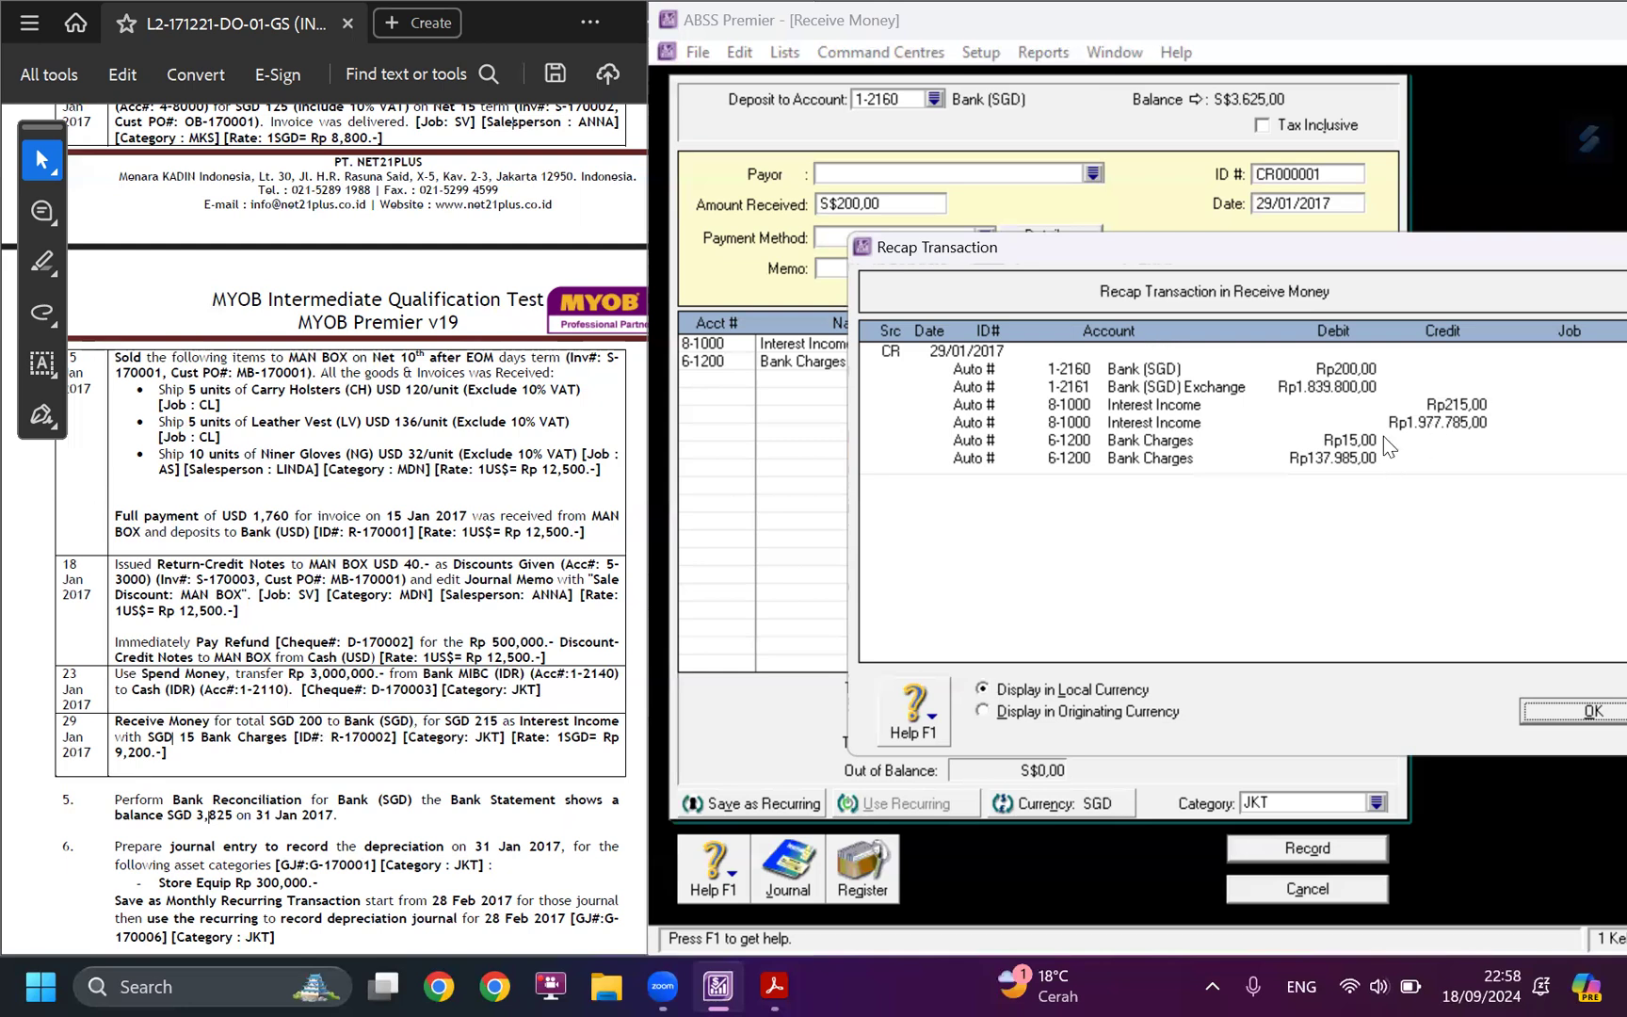
click(1593, 713)
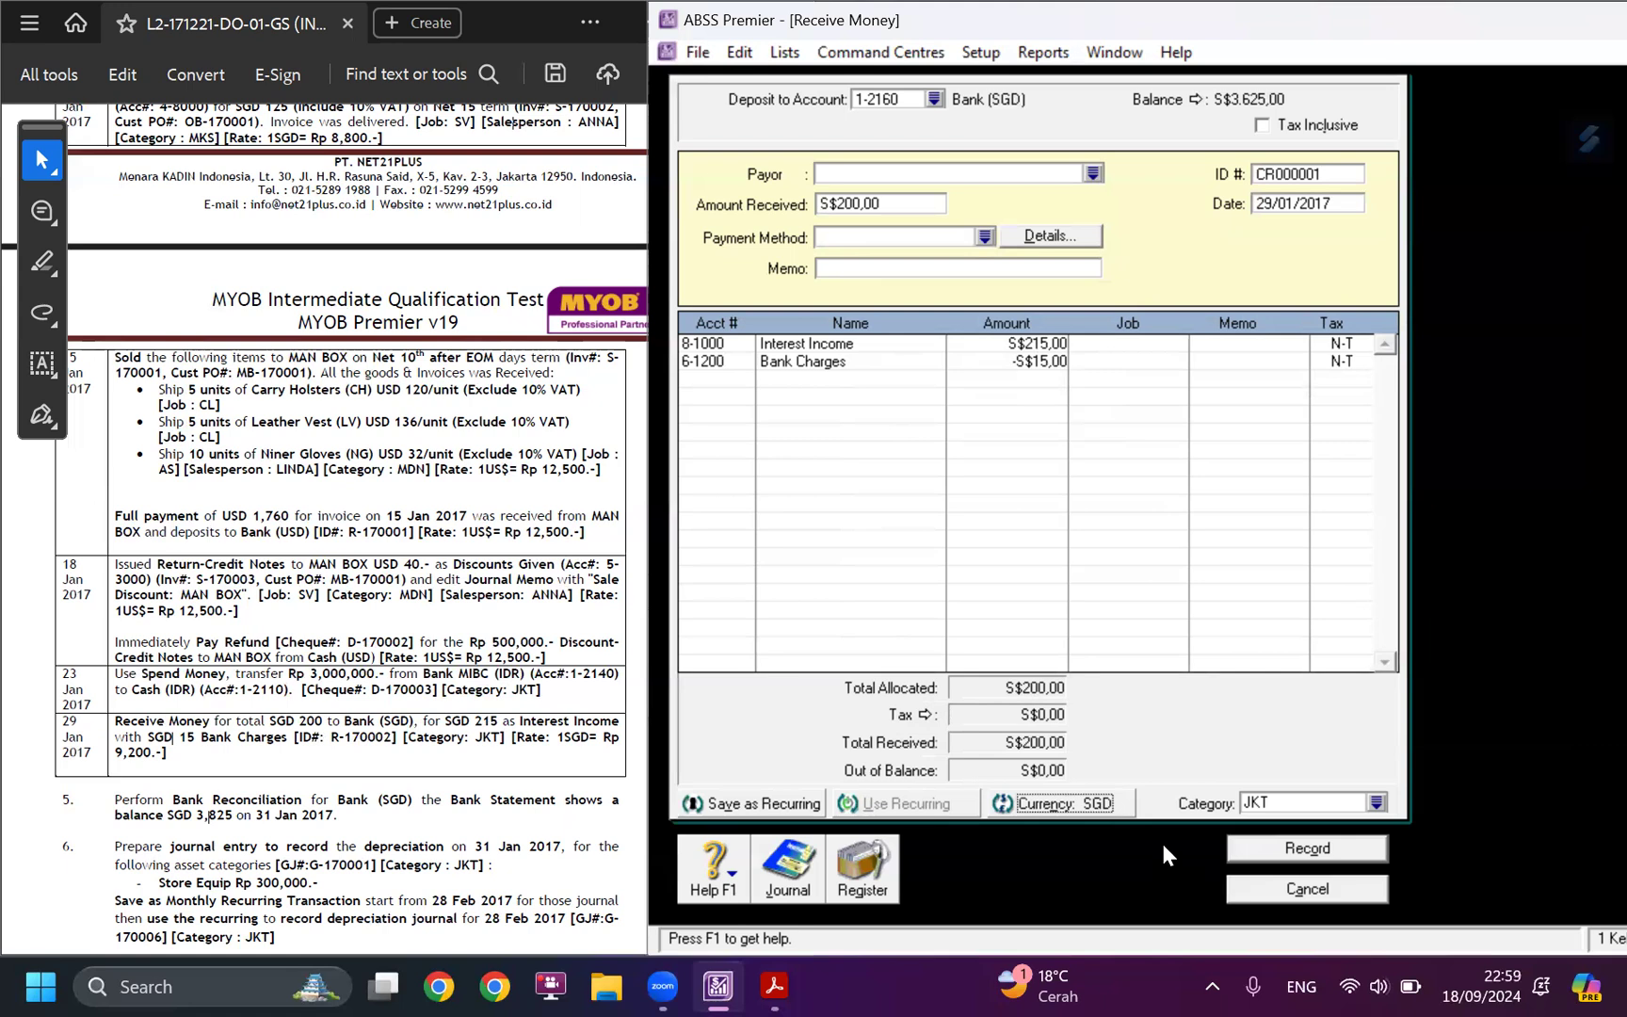
key(ctrl+r)
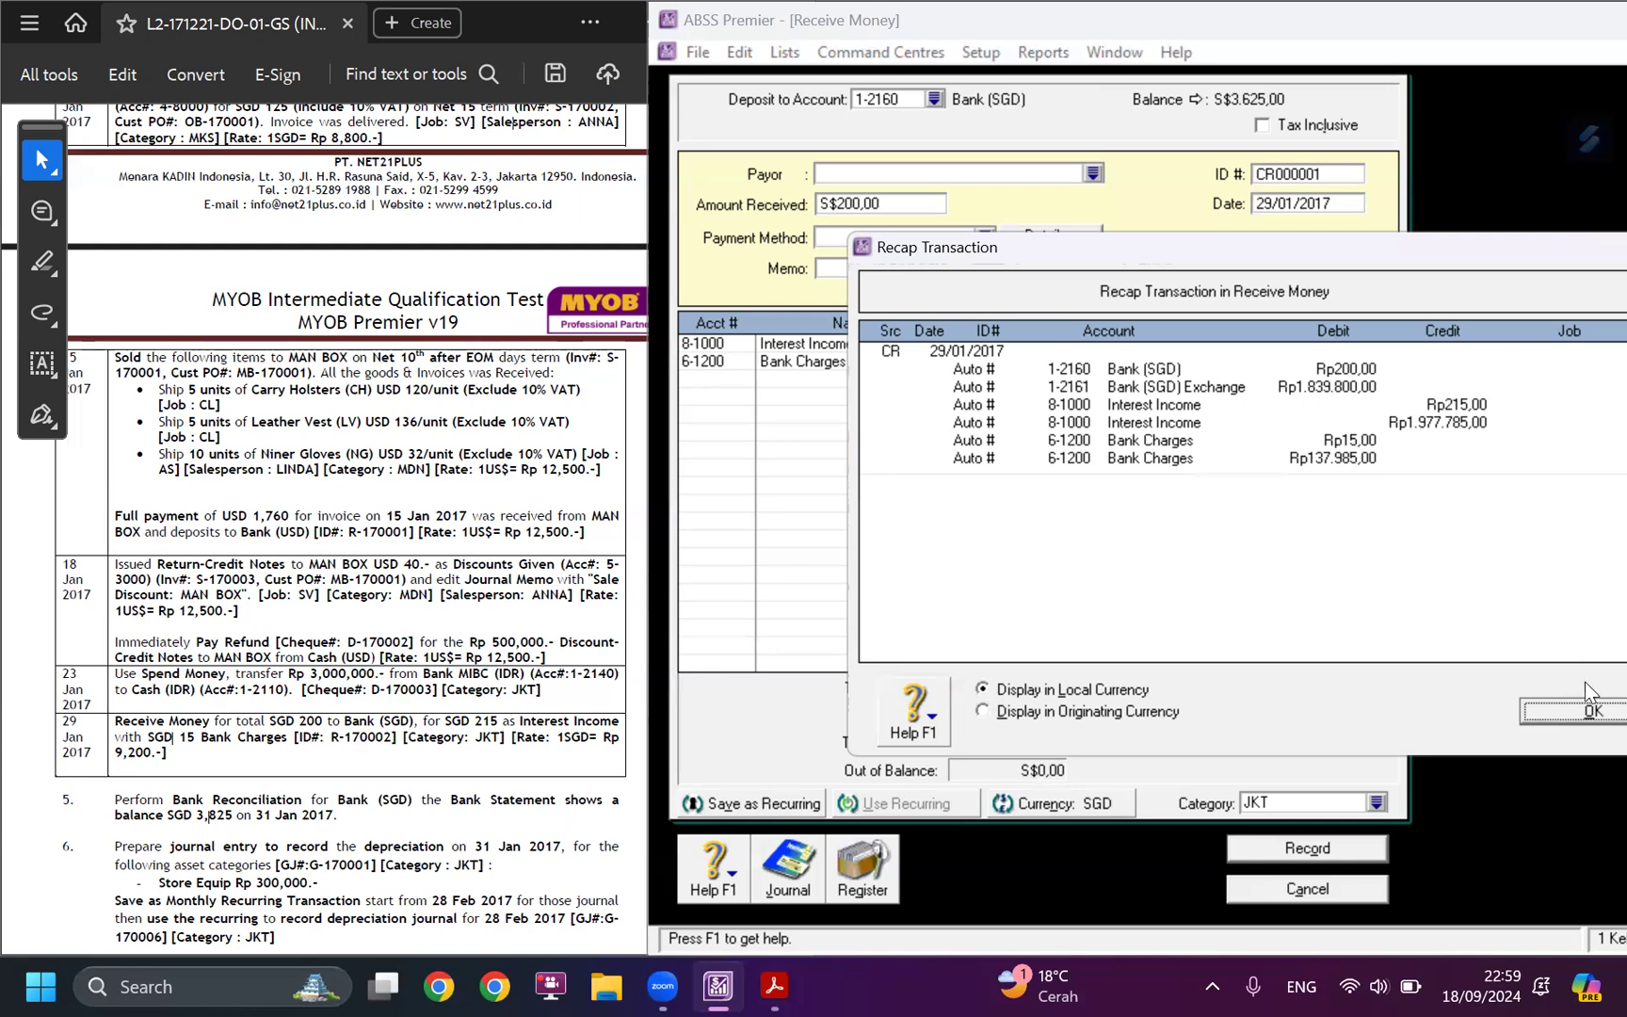
click(1053, 713)
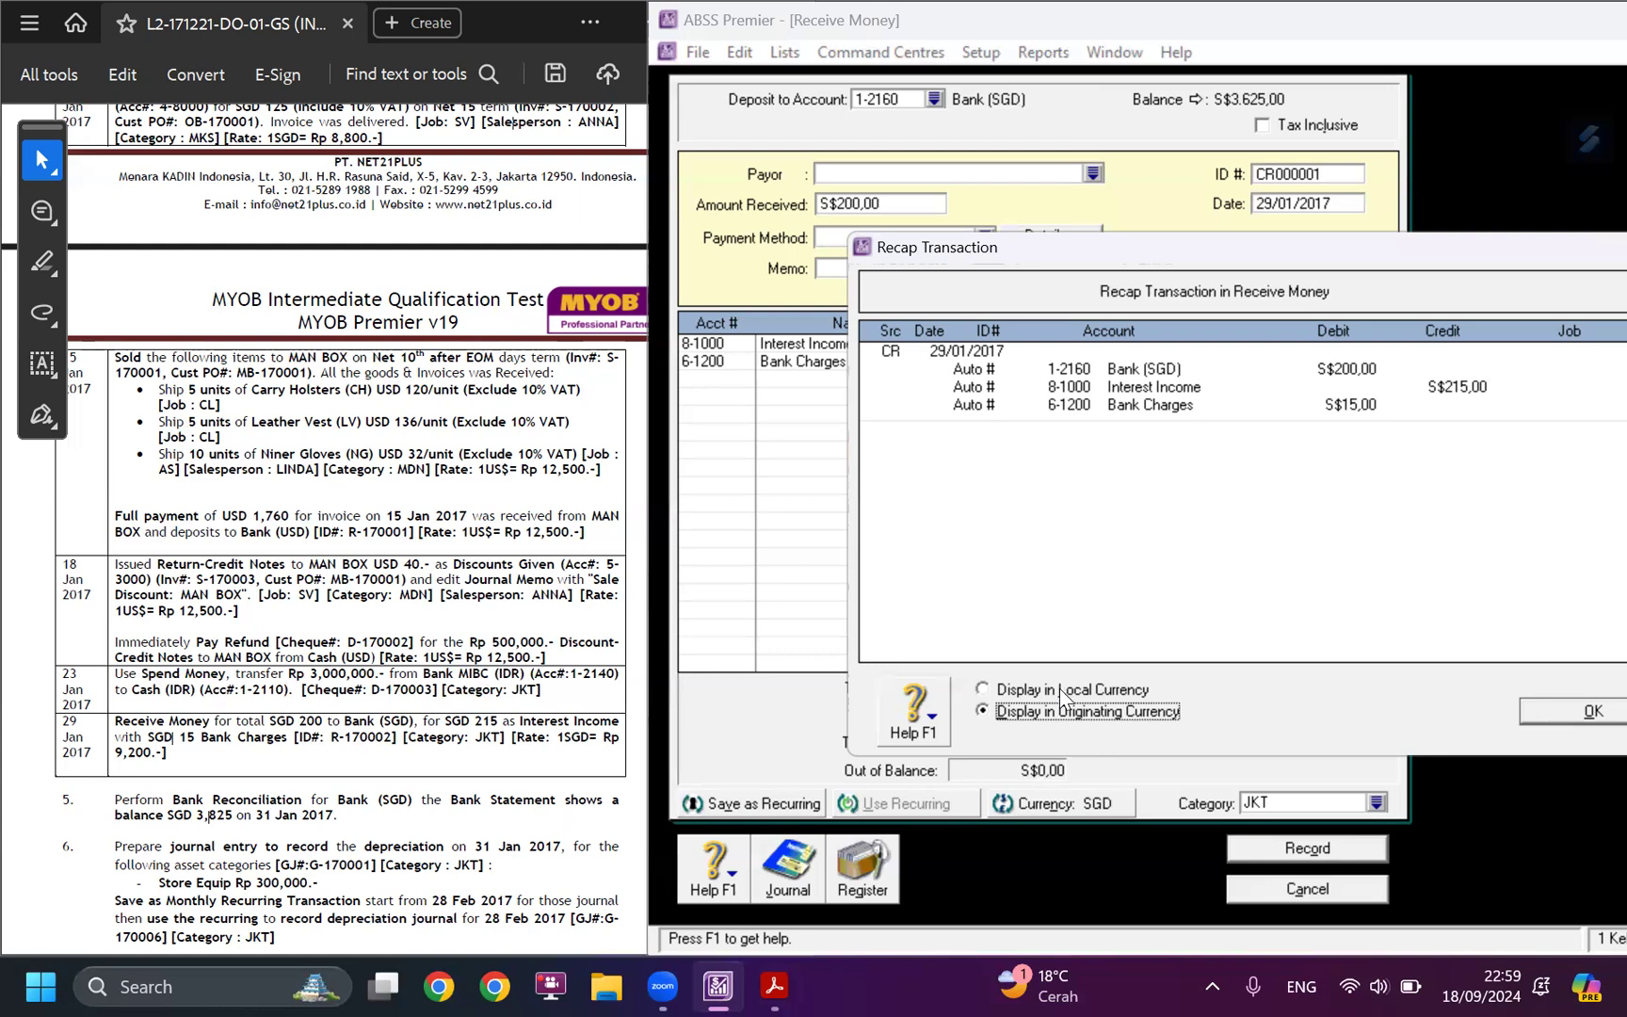
click(1059, 687)
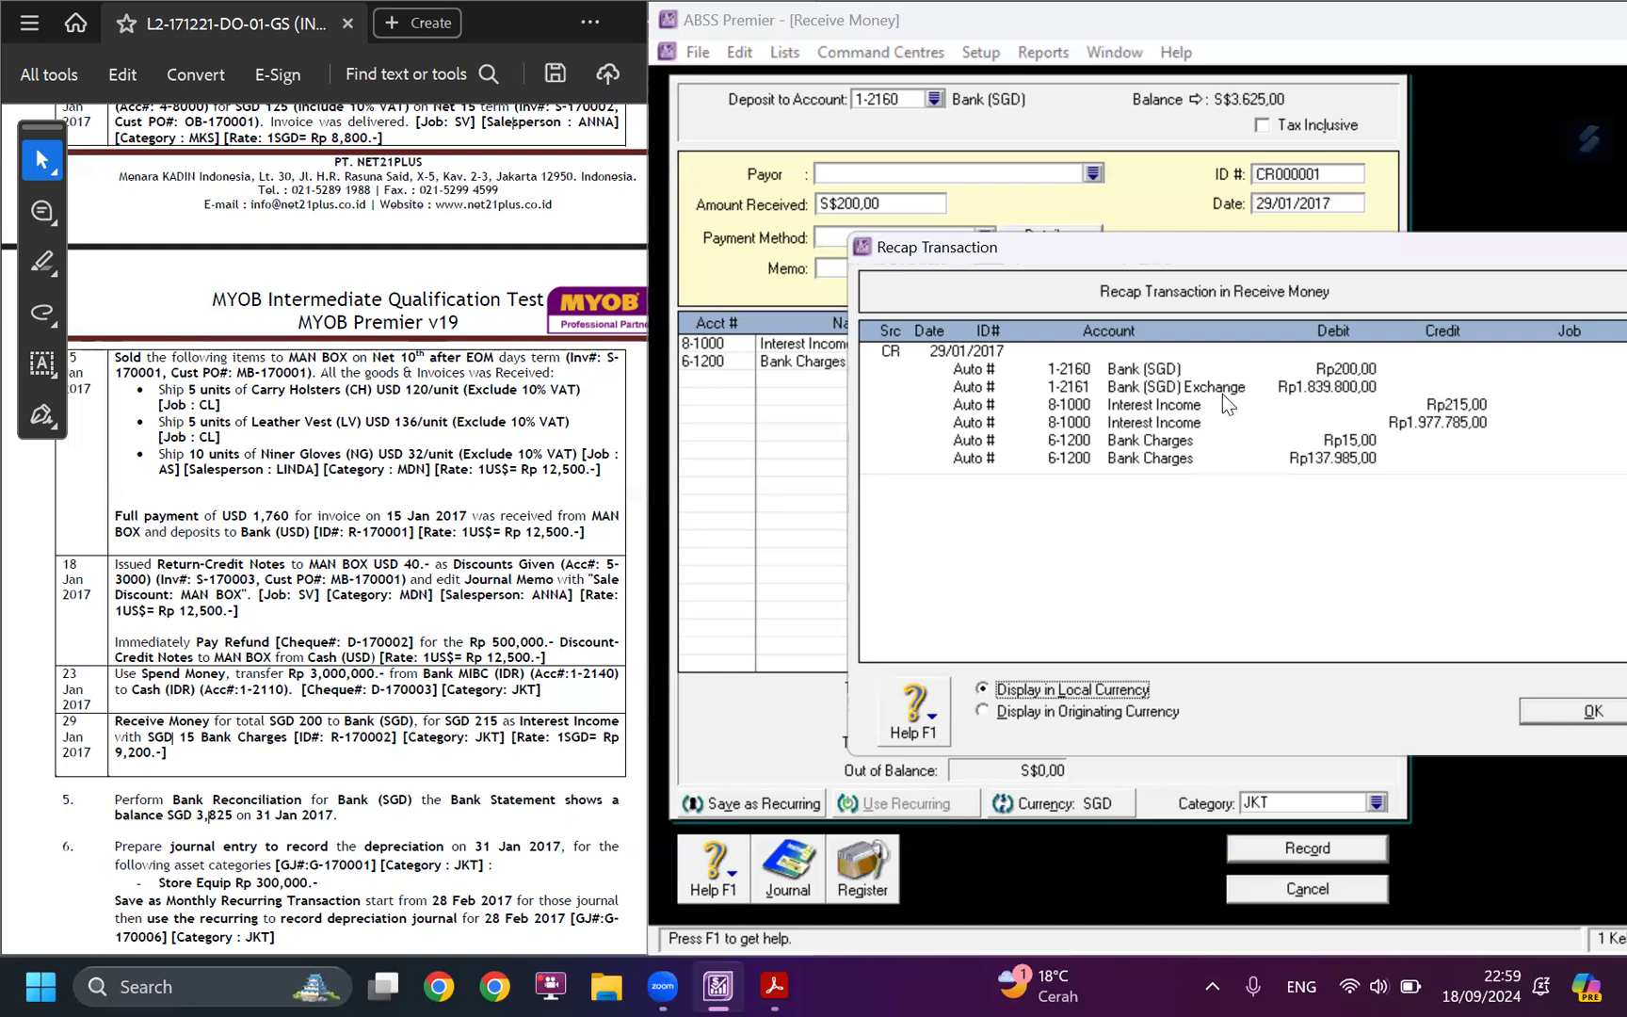
click(1093, 716)
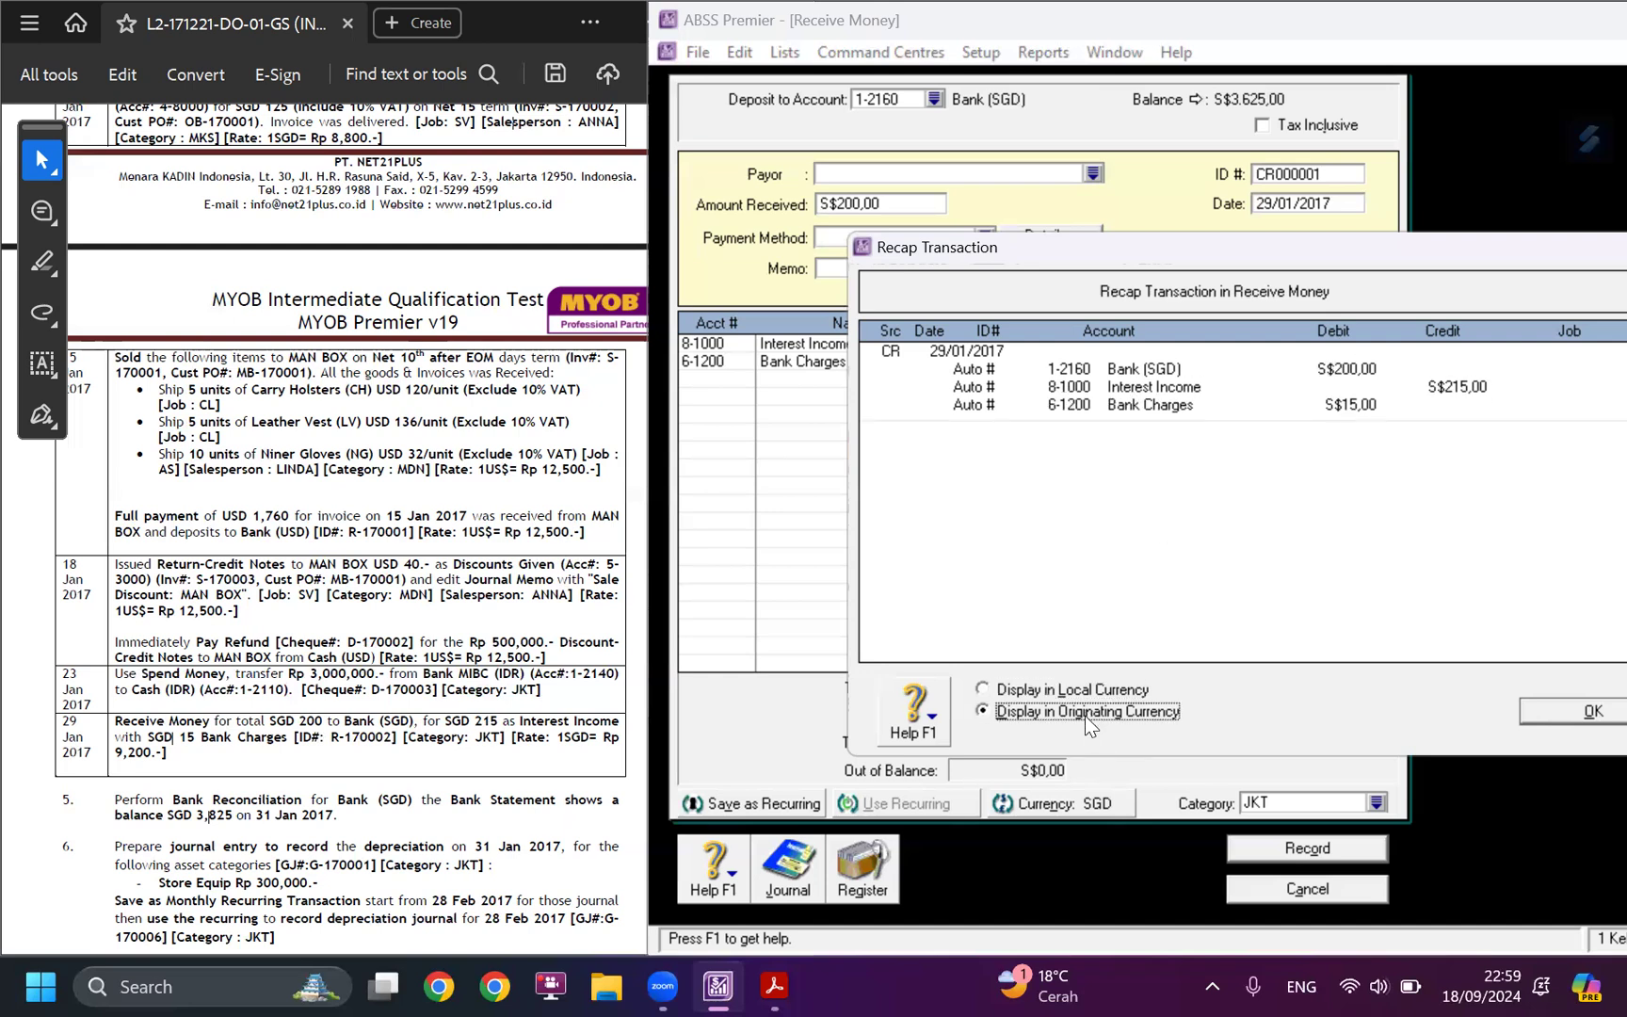
click(1543, 713)
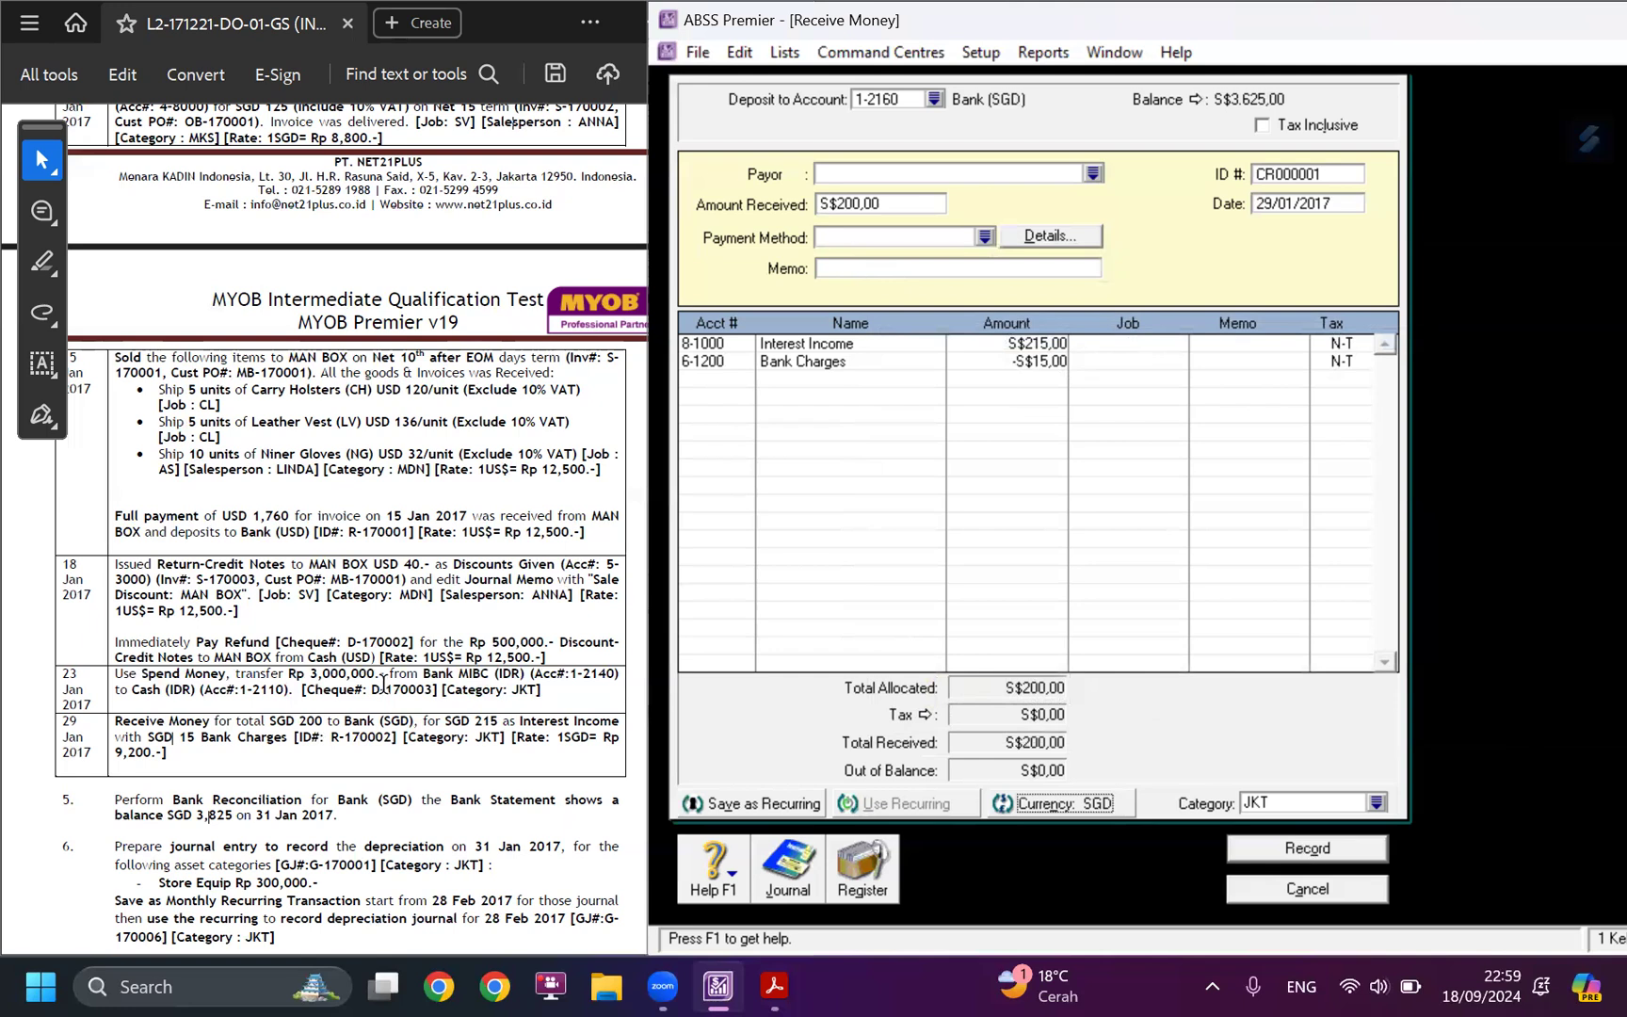
Replace the receipt's ID with R-170002 from the case study and record the transaction.
drag(330, 737, 393, 743)
key(ctrl+c)
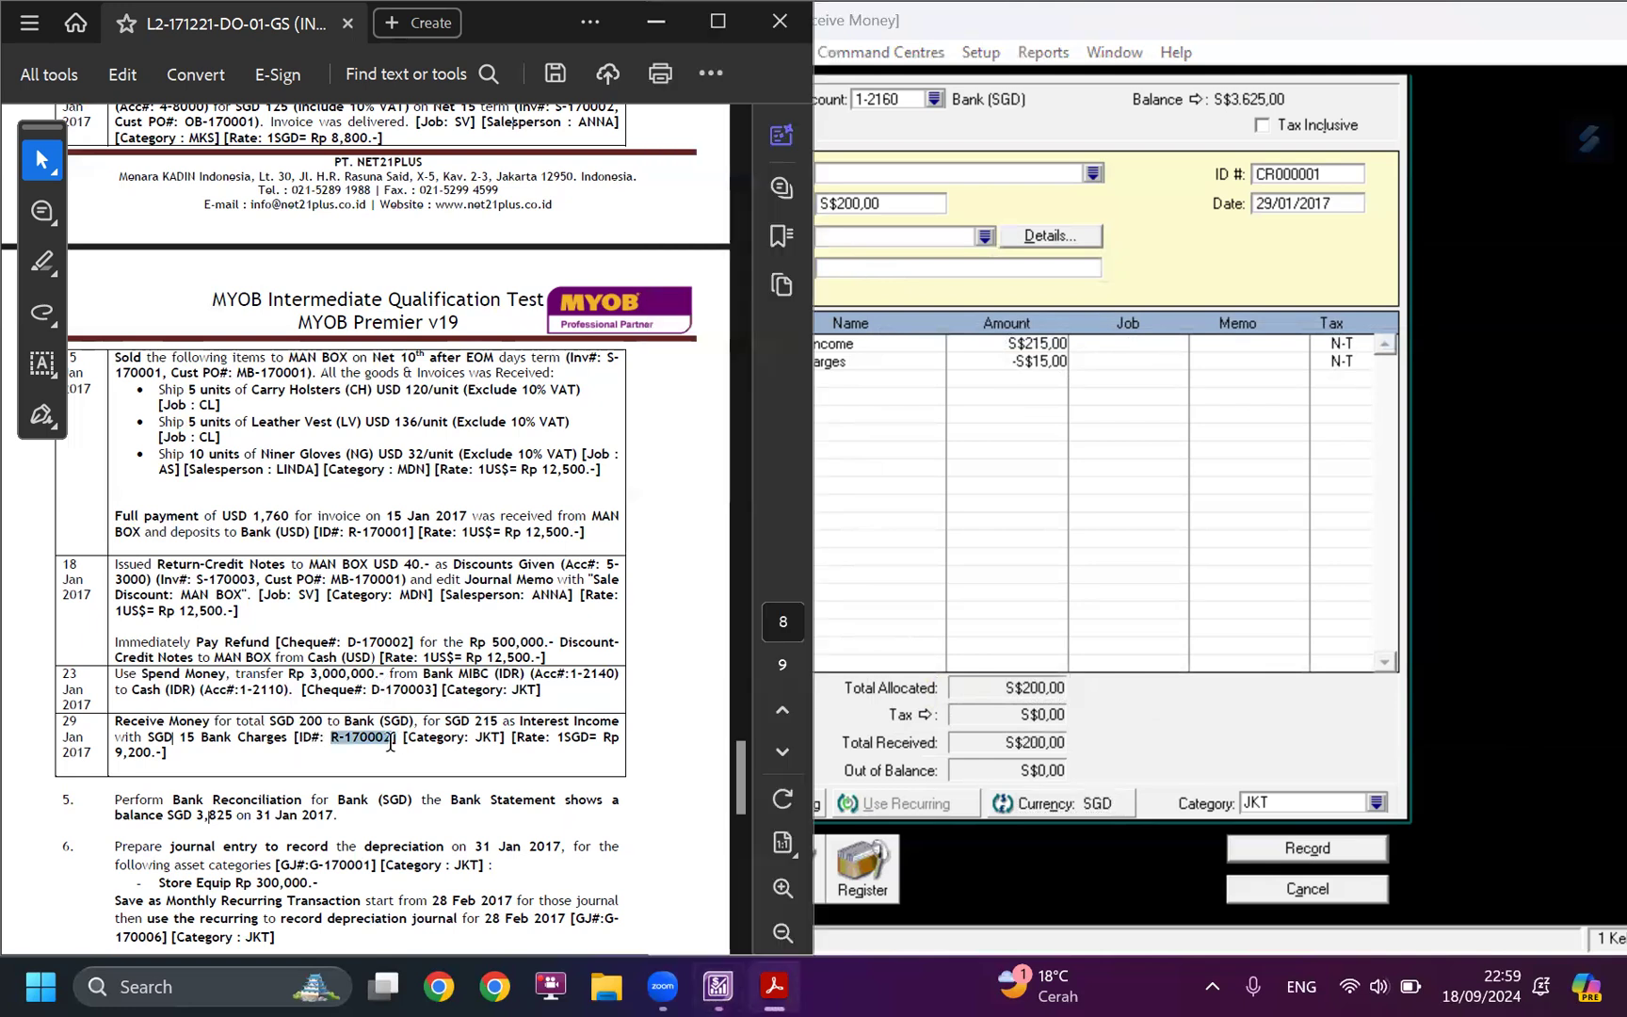
click(1298, 174)
key(ctrl+v)
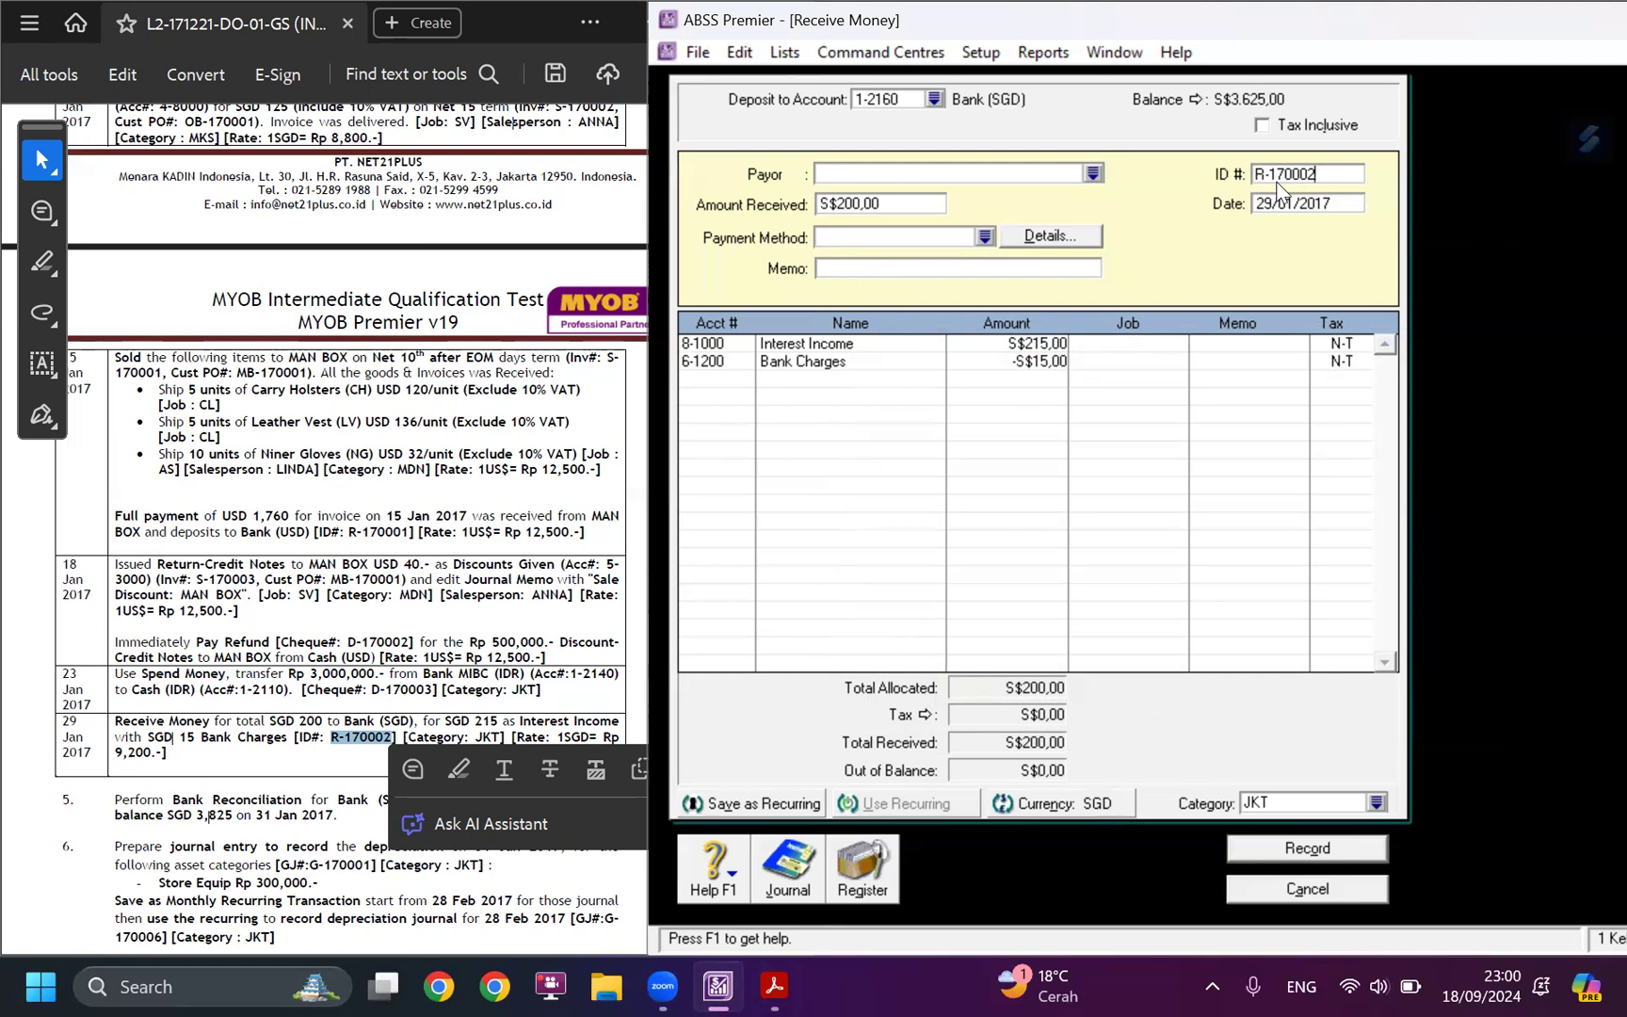
click(1316, 851)
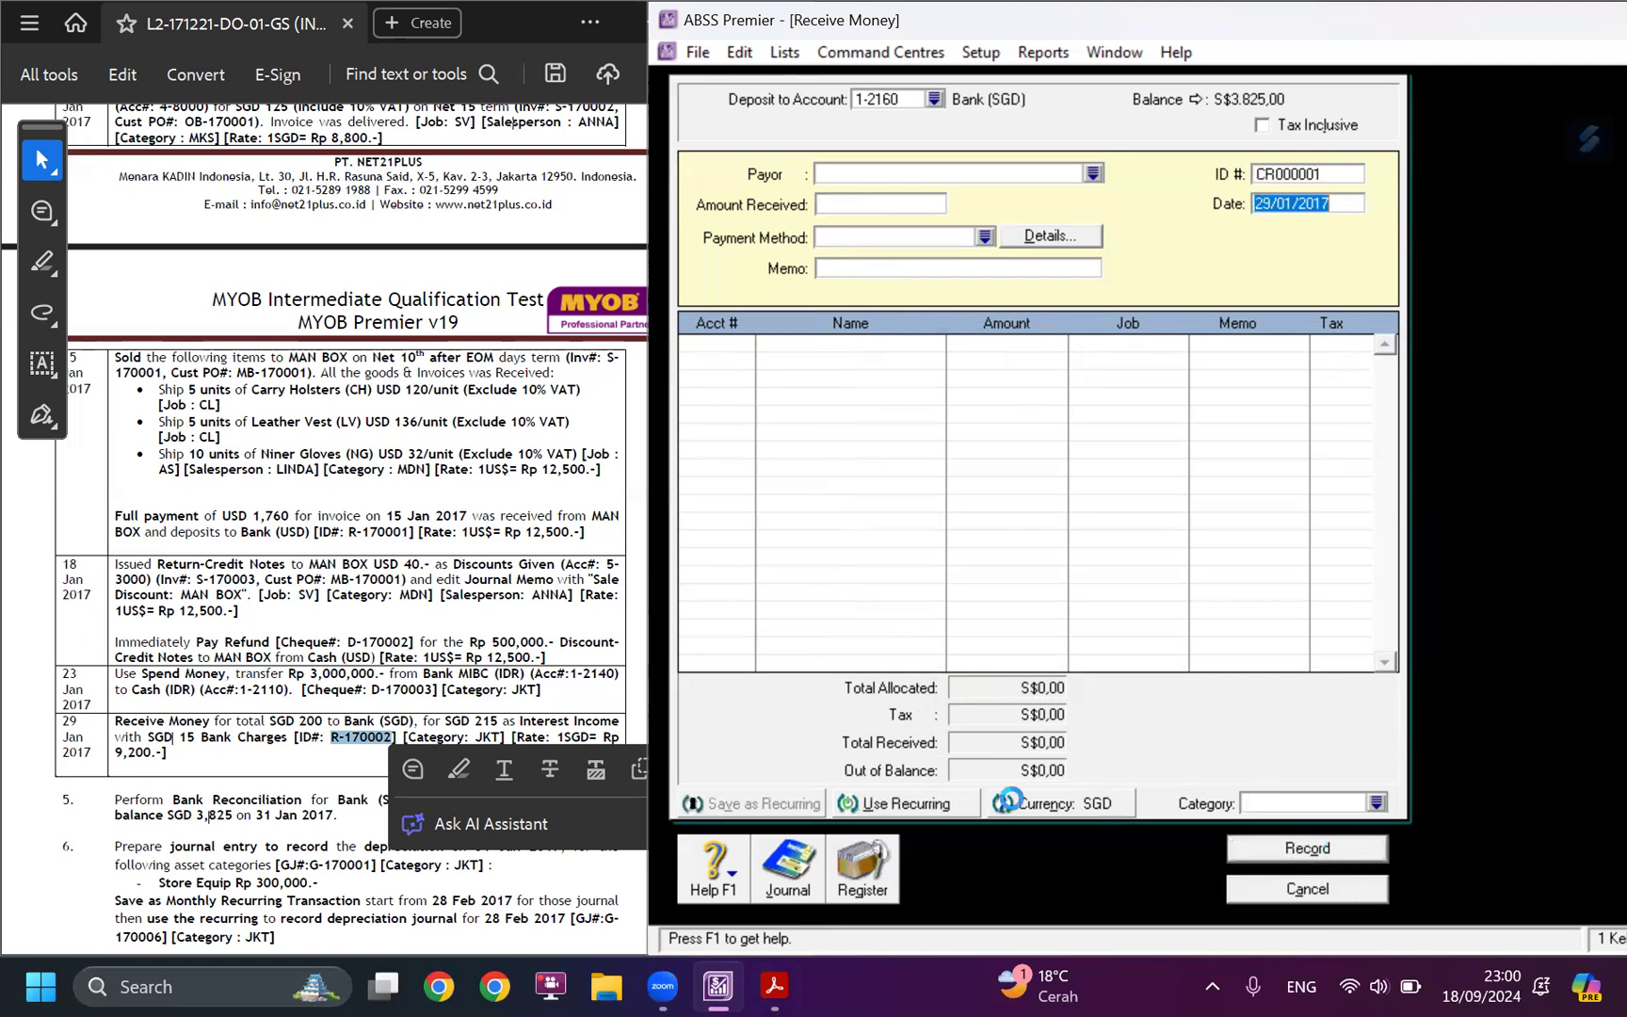
Look over the case study's remaining tasks from Bank Reconciliation onward, and close the blank Receive Money window.
click(341, 664)
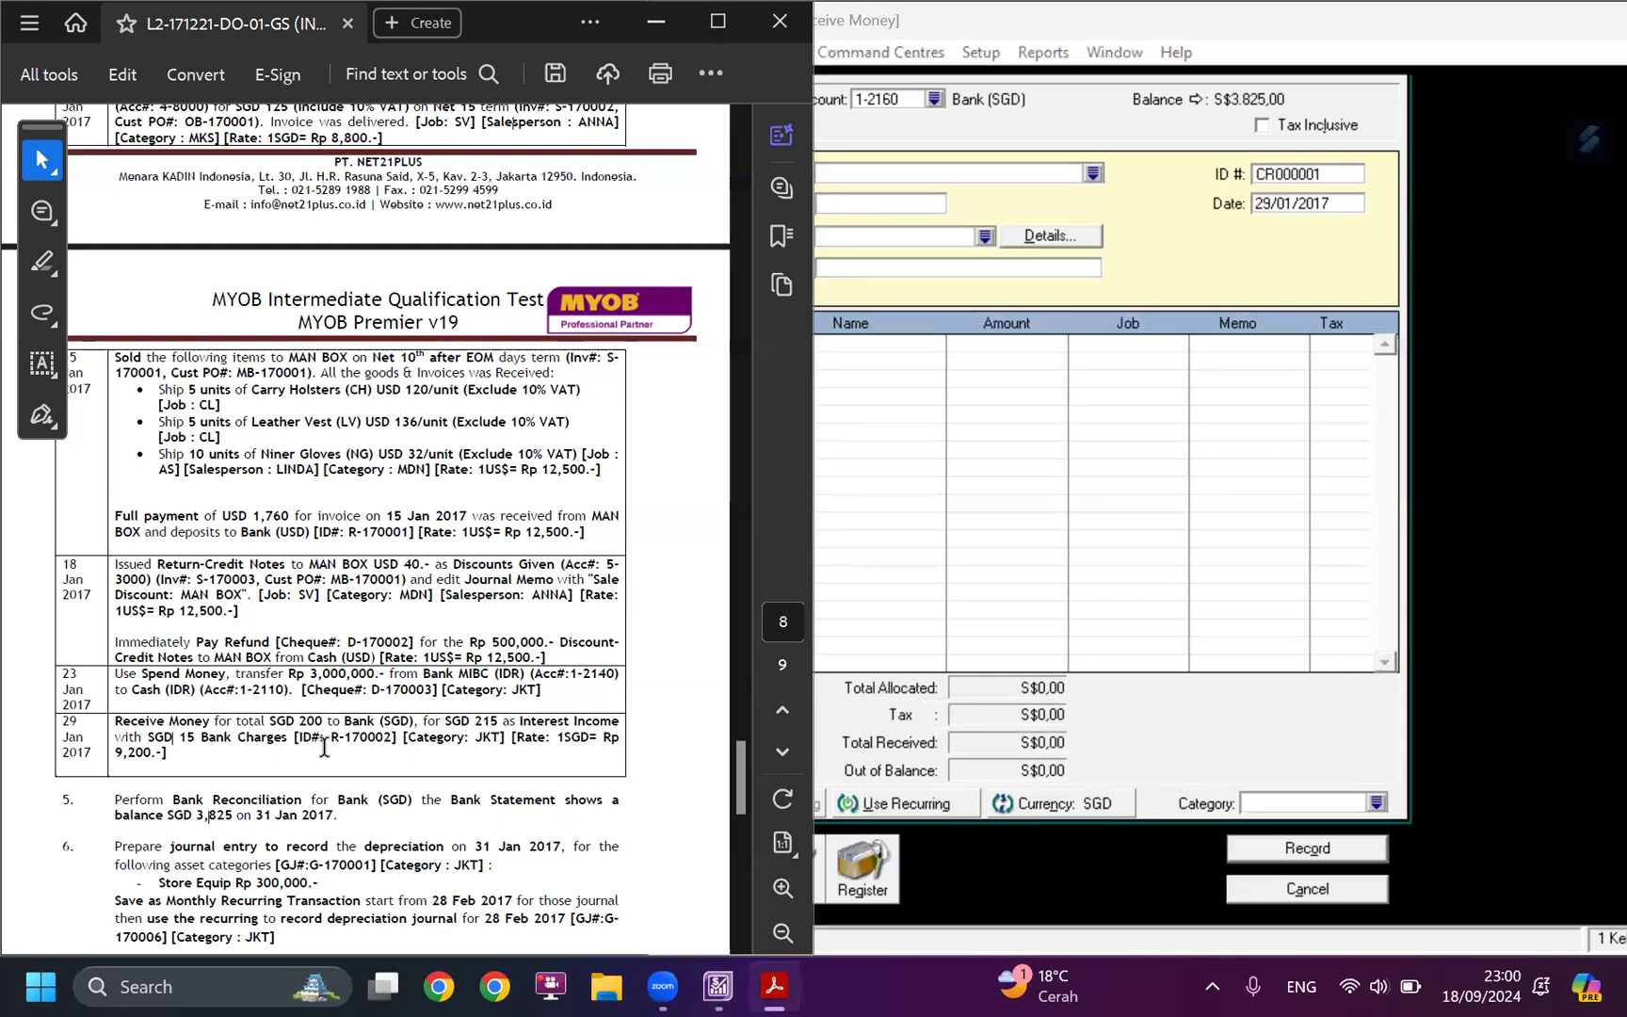
scroll(317, 750, up, 7)
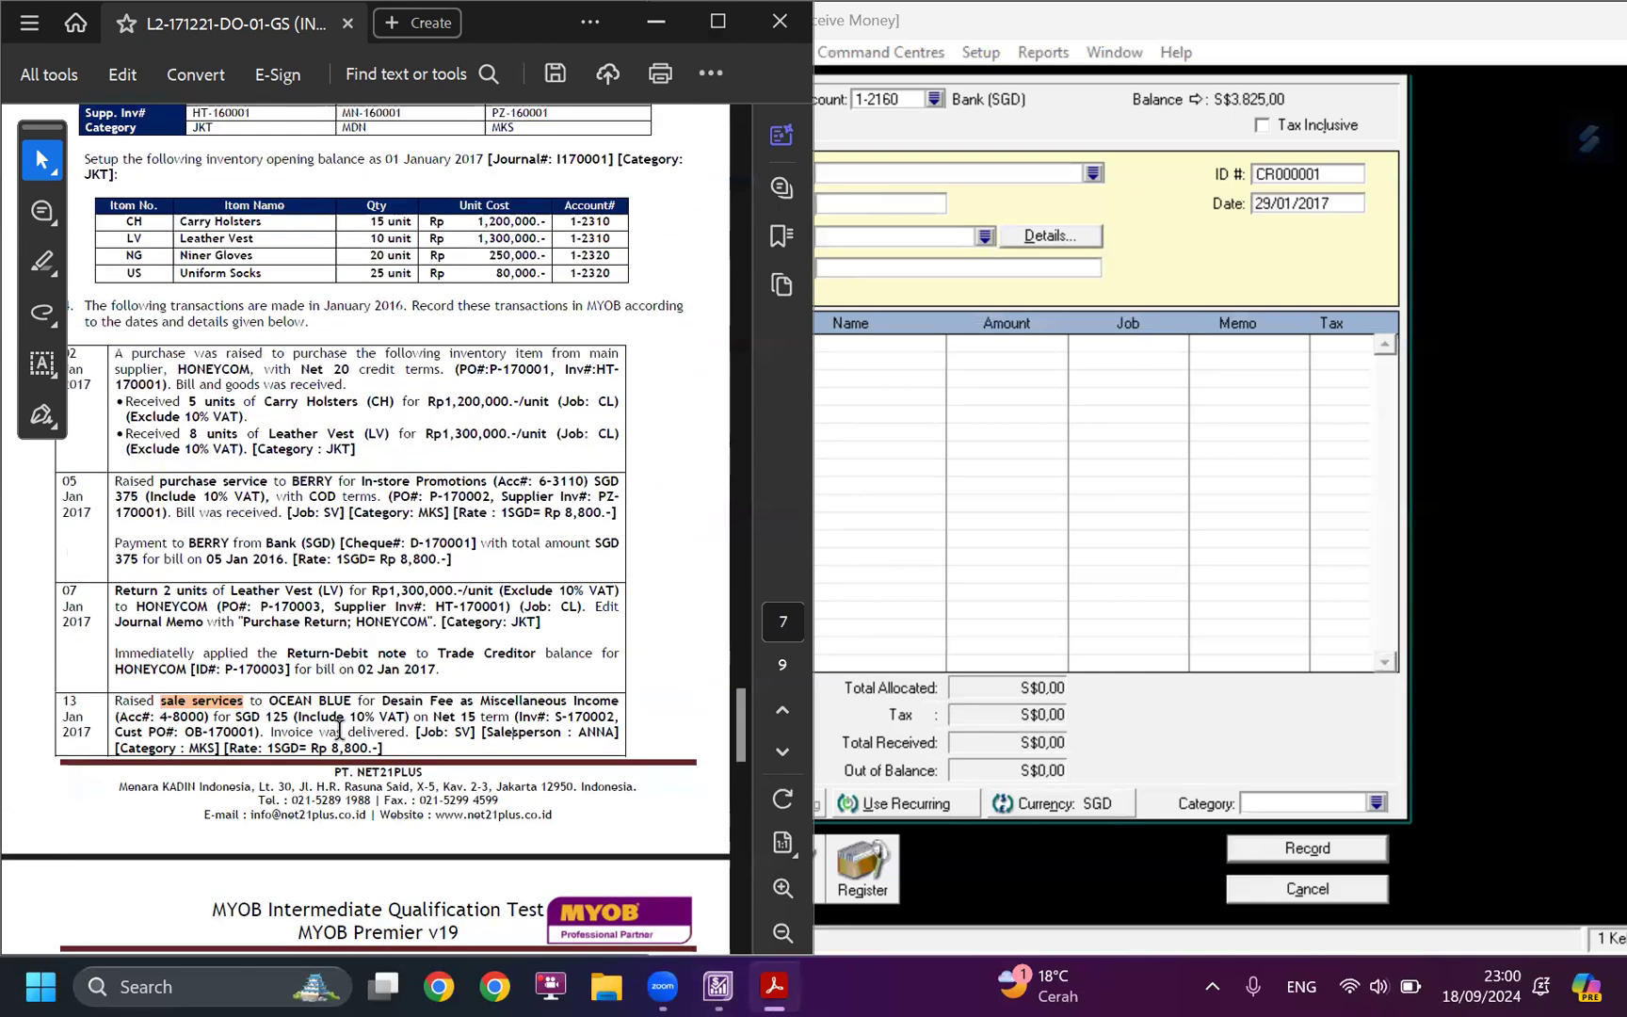
scroll(339, 731, down, 10)
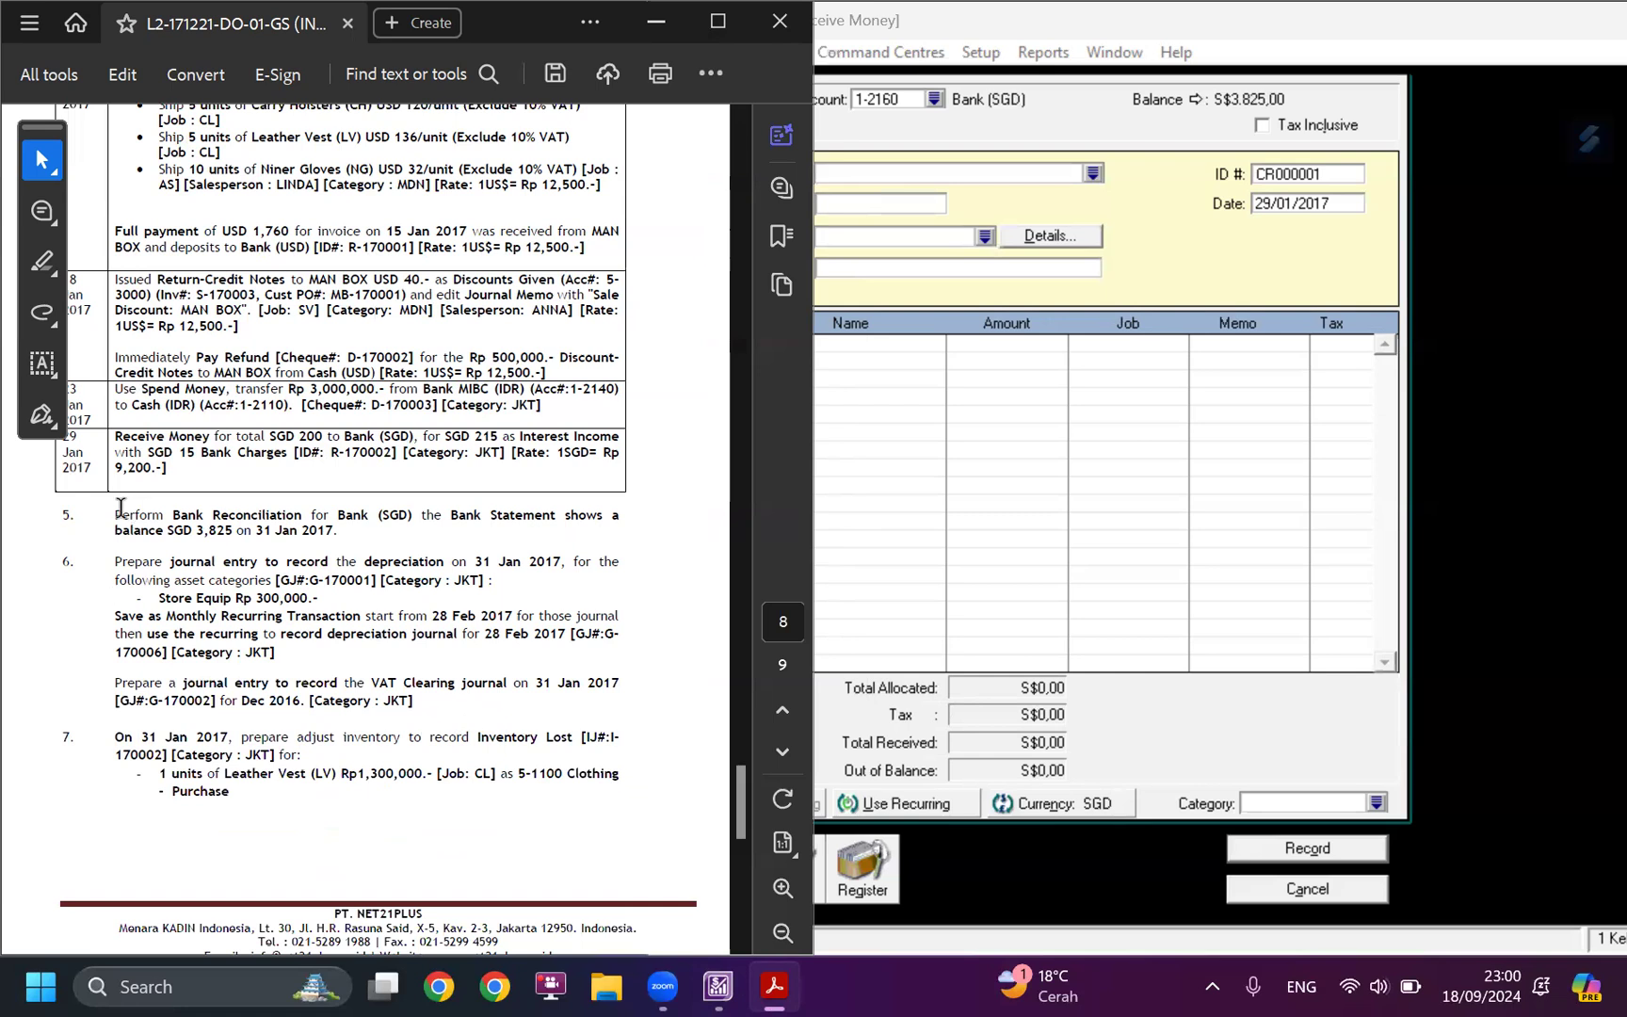
drag(111, 511, 301, 510)
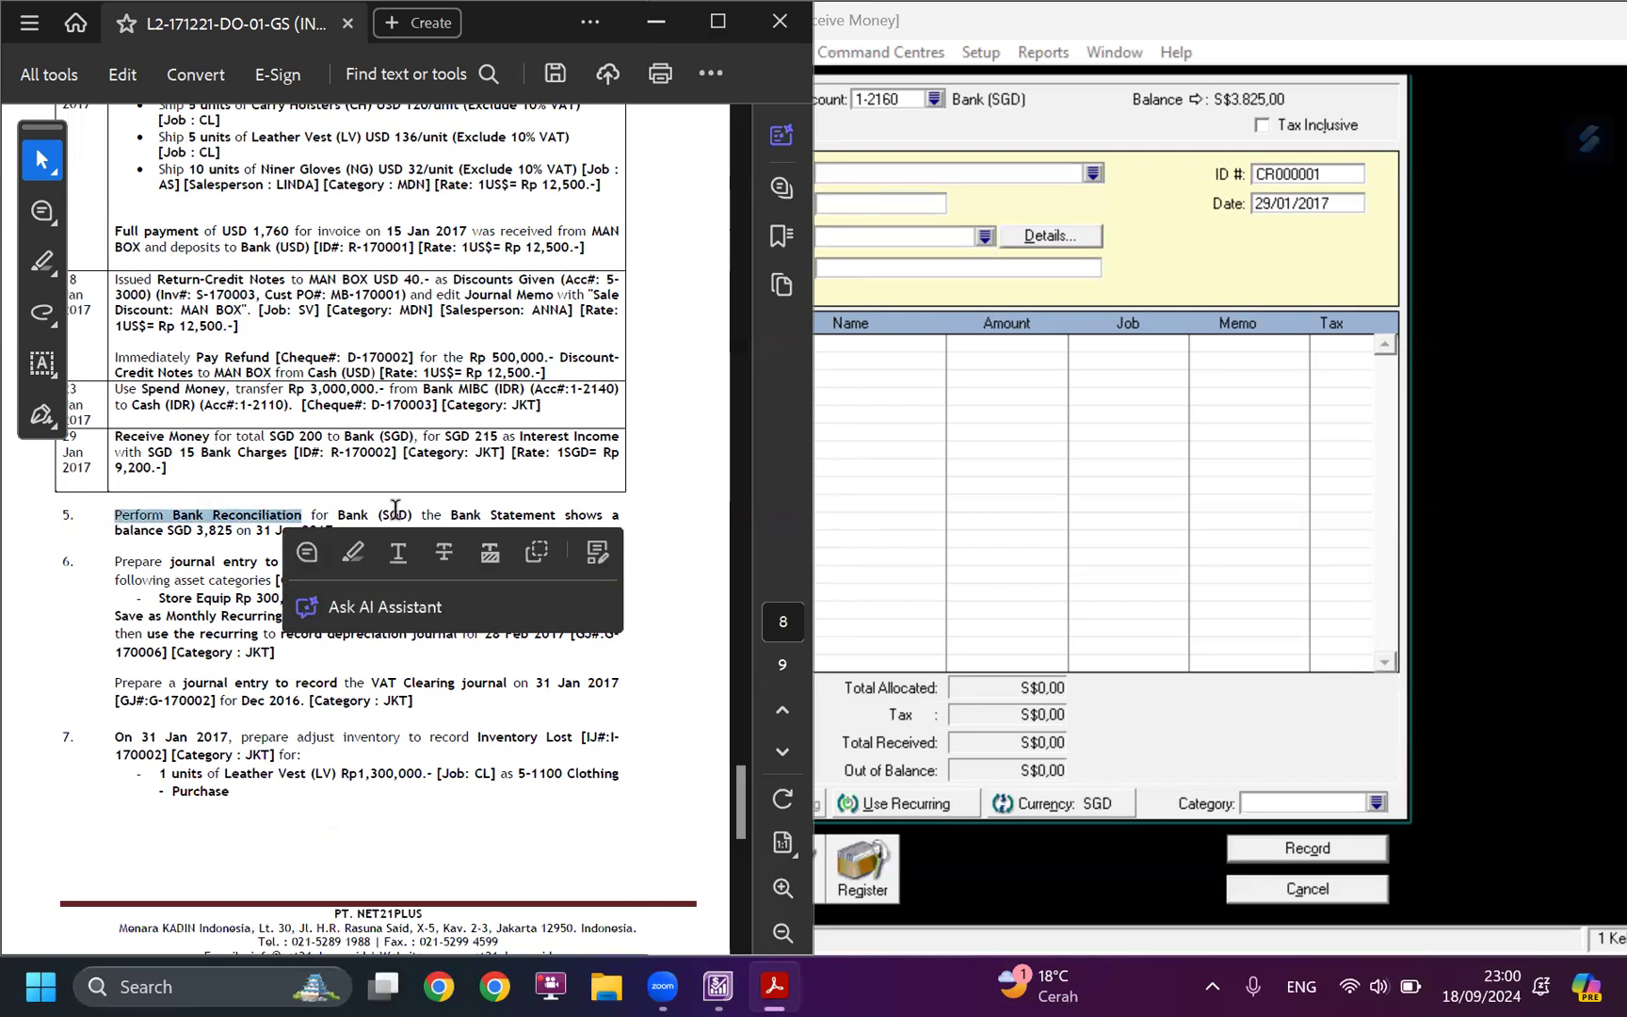
scroll(465, 831, down, 3)
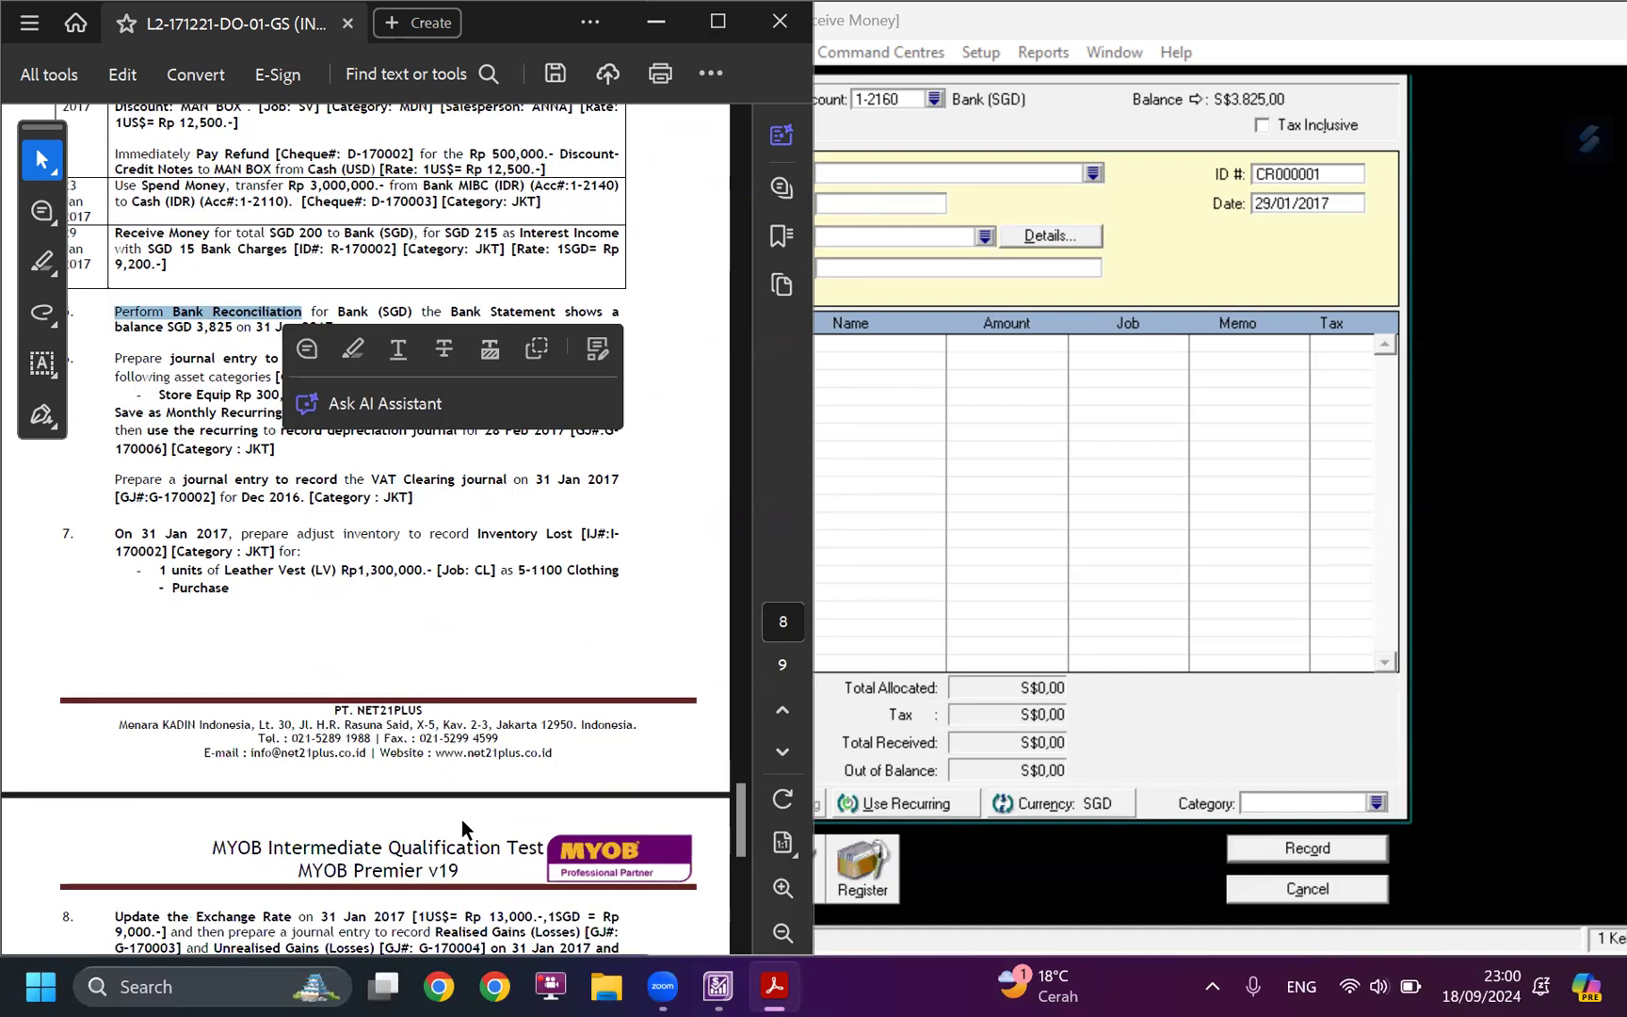
scroll(462, 819, down, 3)
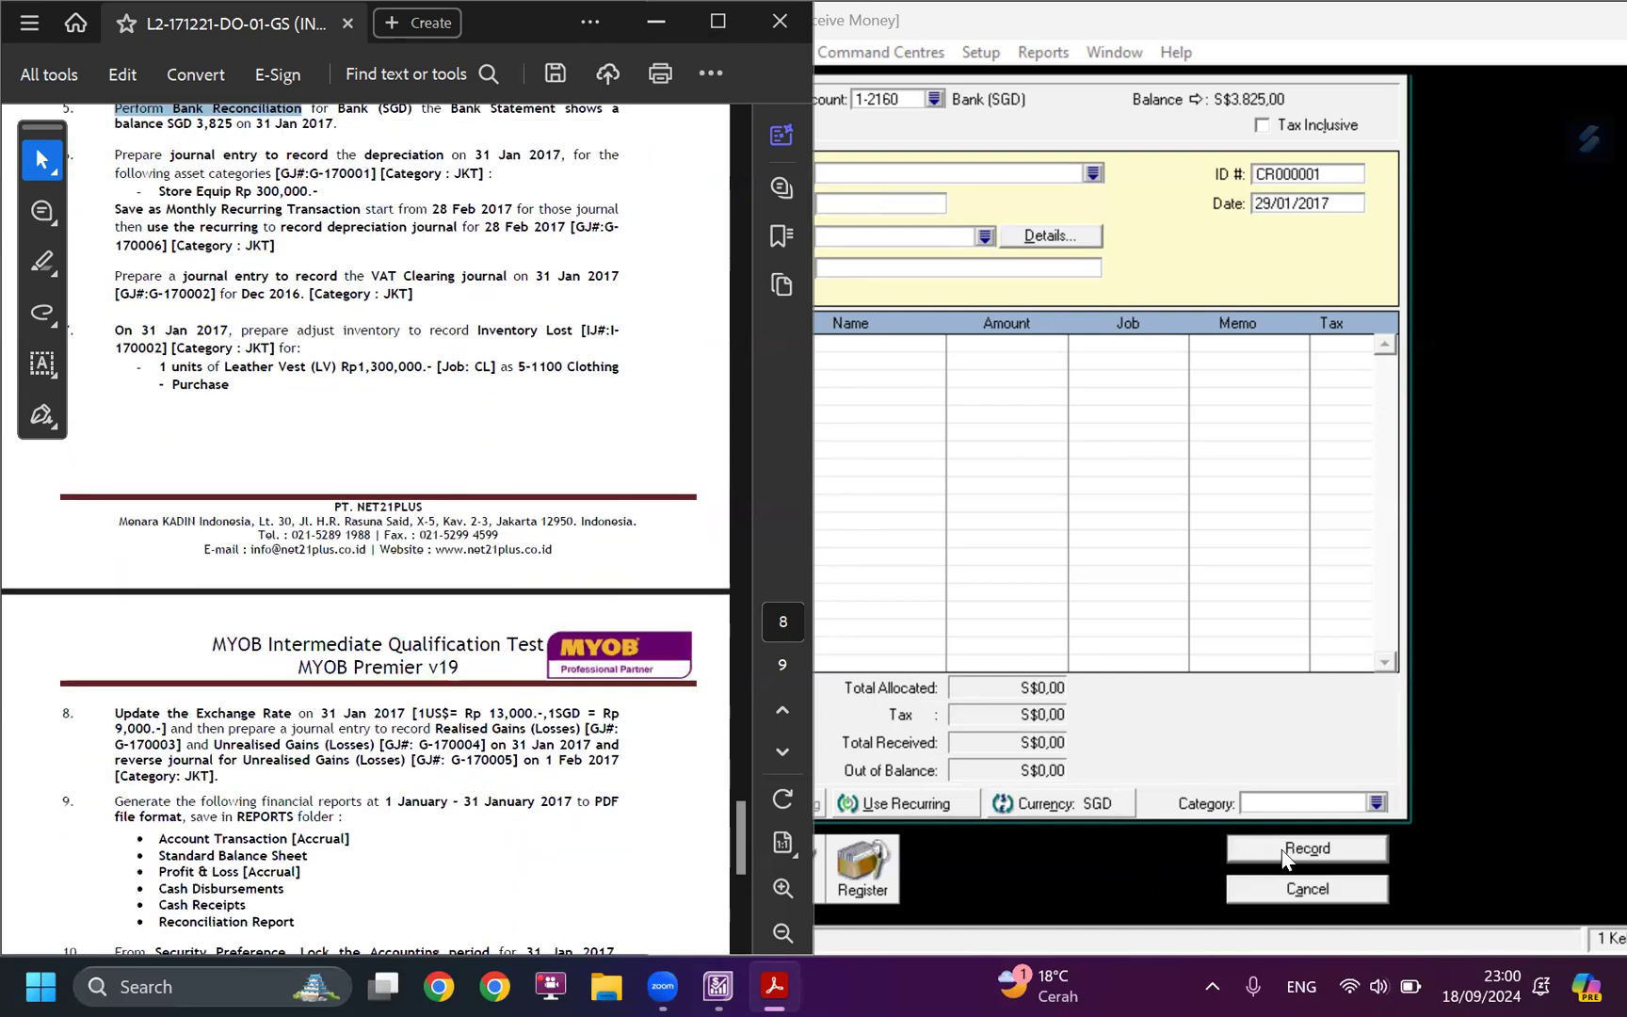
click(1300, 889)
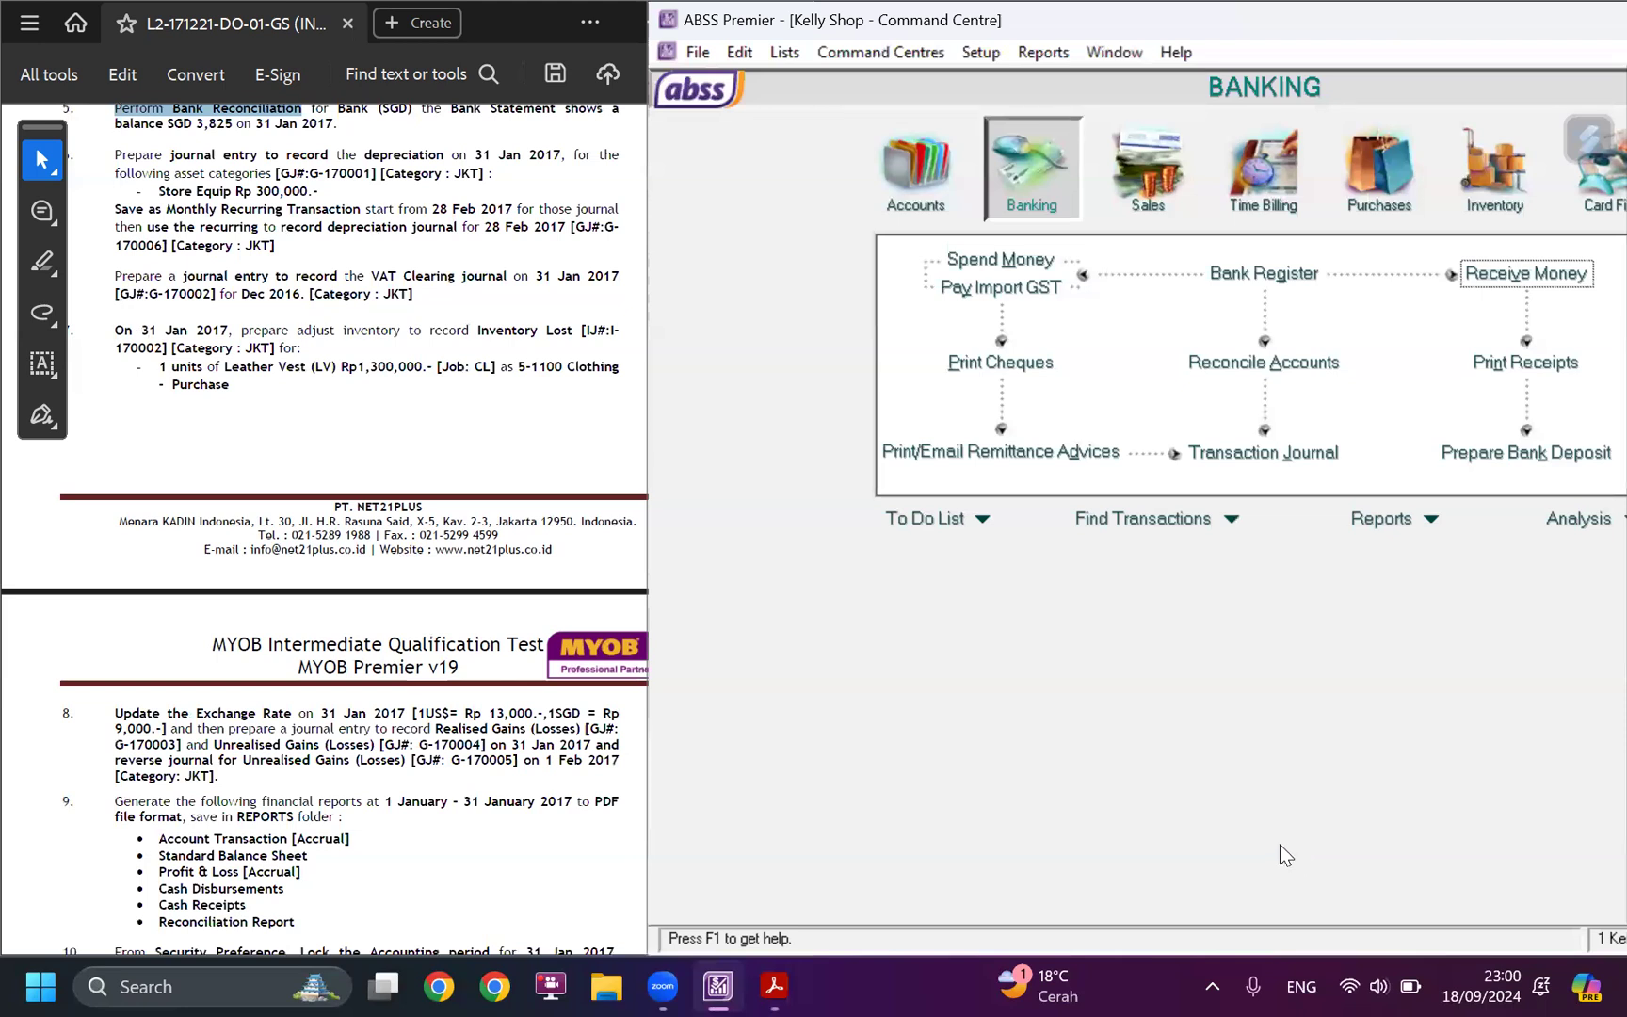
Highlight and read through the case study's tasks 5 to 7, covering bank reconciliation, journal entries and inventory adjustment.
scroll(539, 726, up, 3)
scroll(541, 720, up, 2)
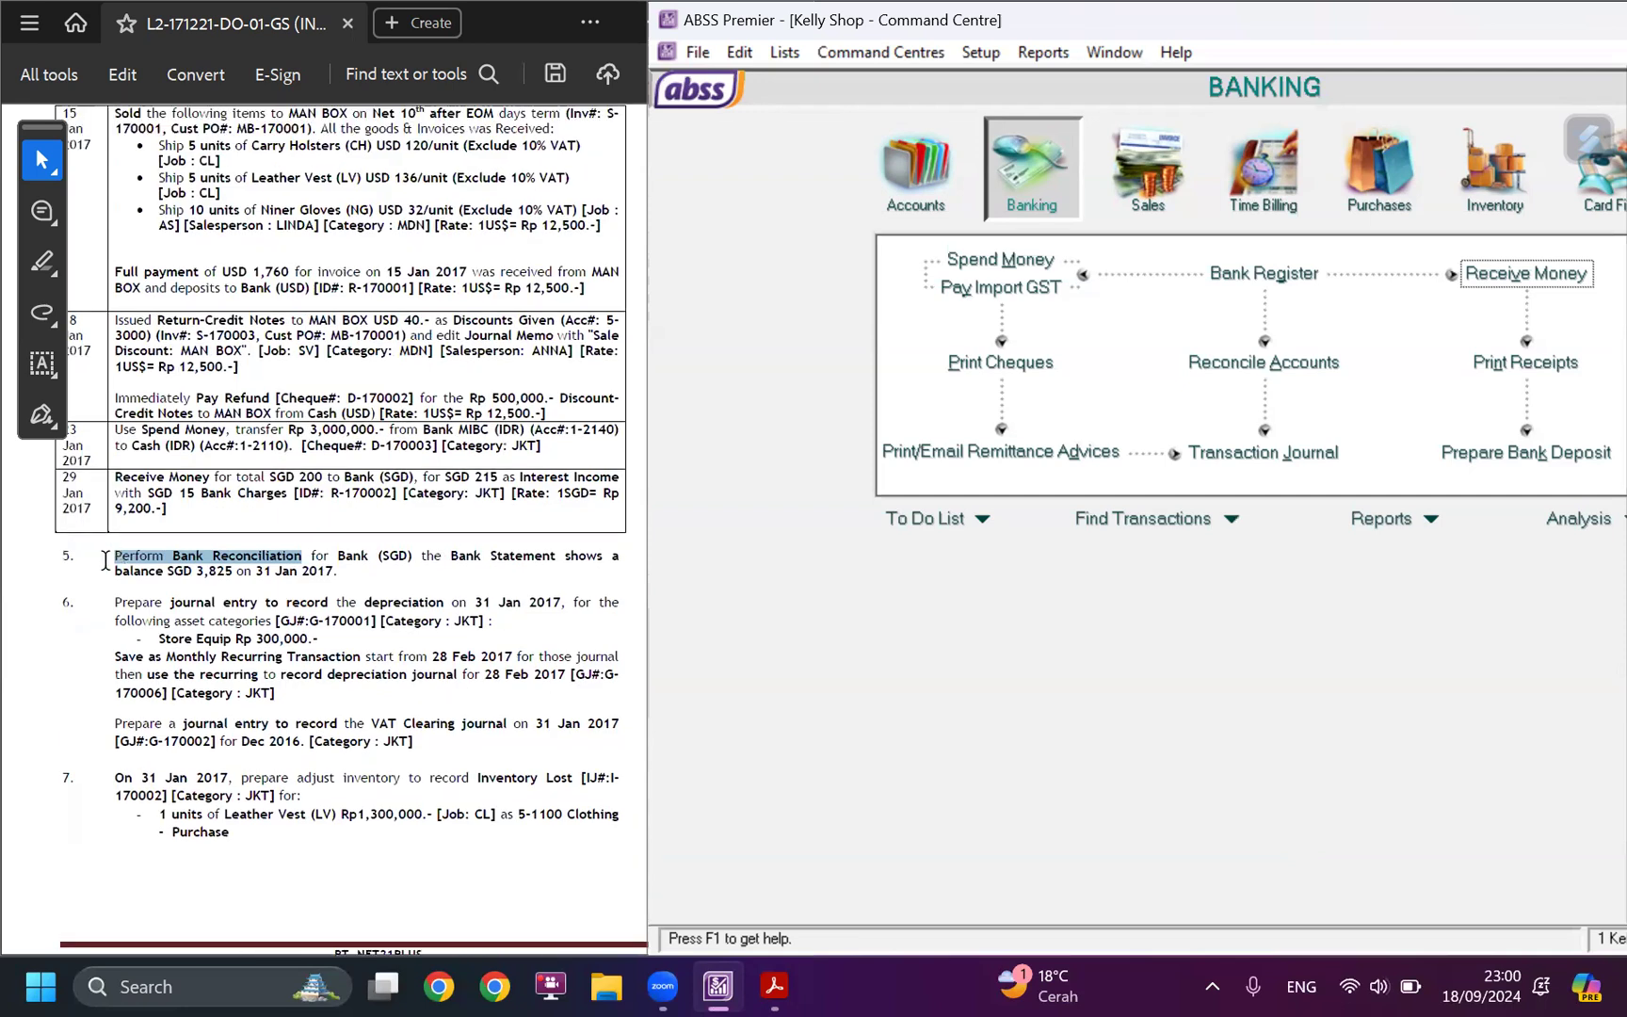
click(113, 556)
drag(111, 554, 269, 795)
scroll(268, 796, down, 2)
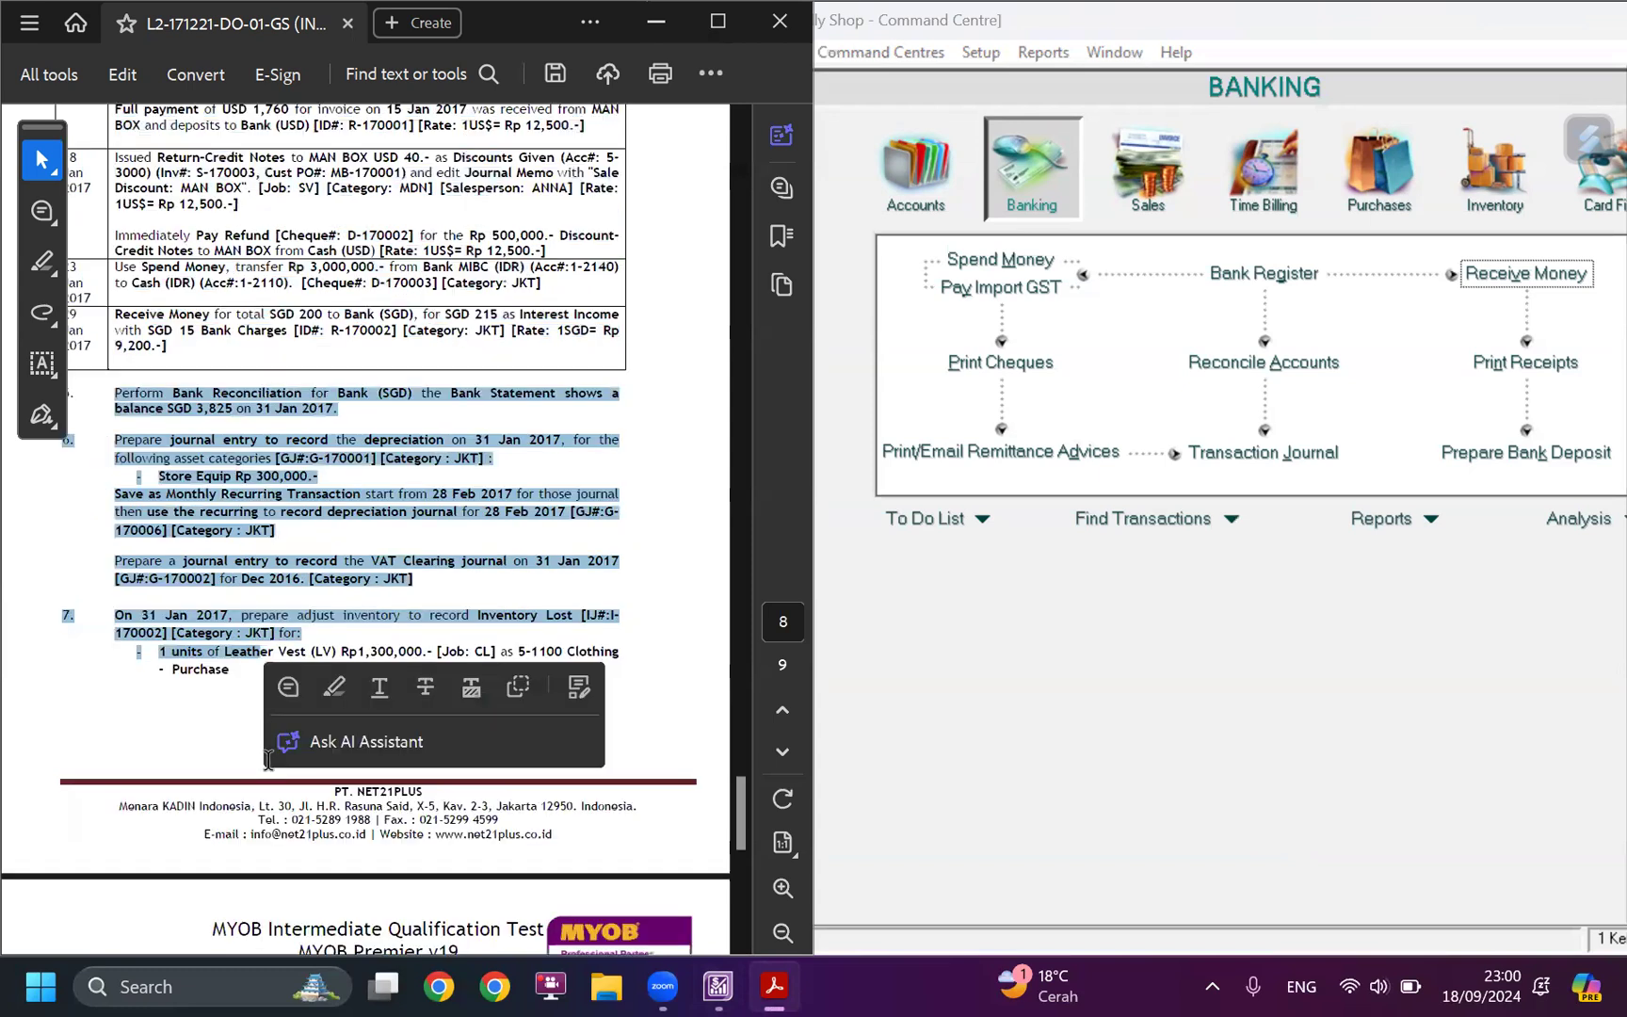
scroll(285, 732, down, 2)
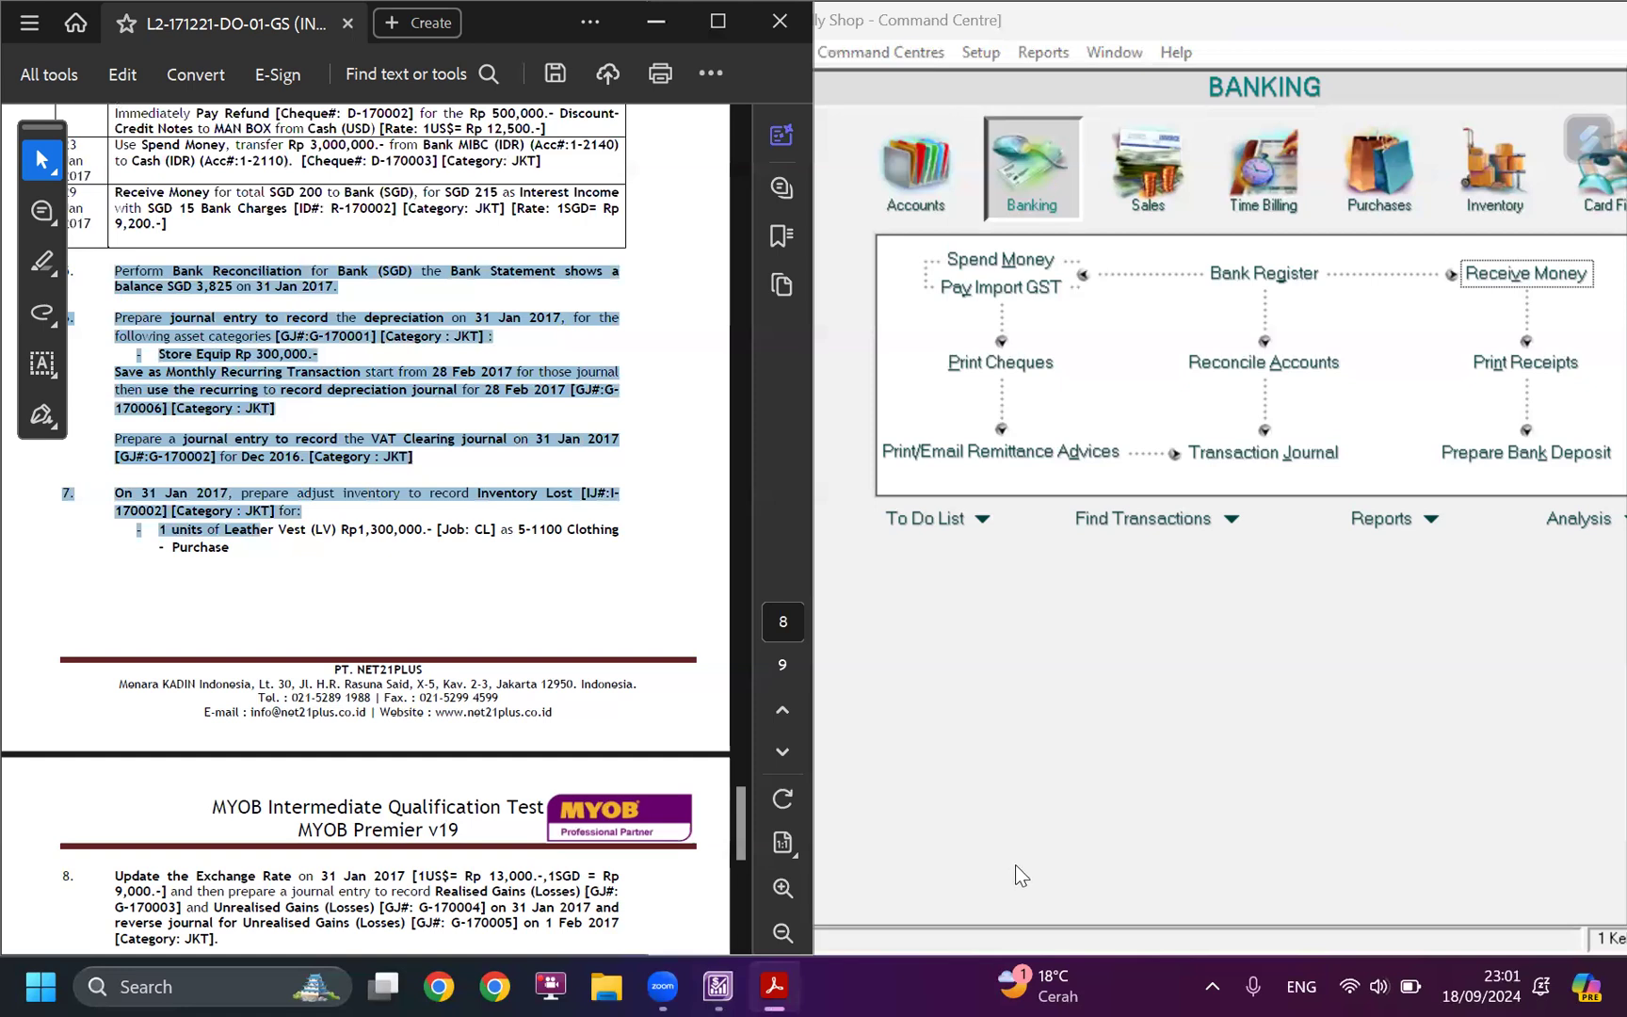
click(824, 127)
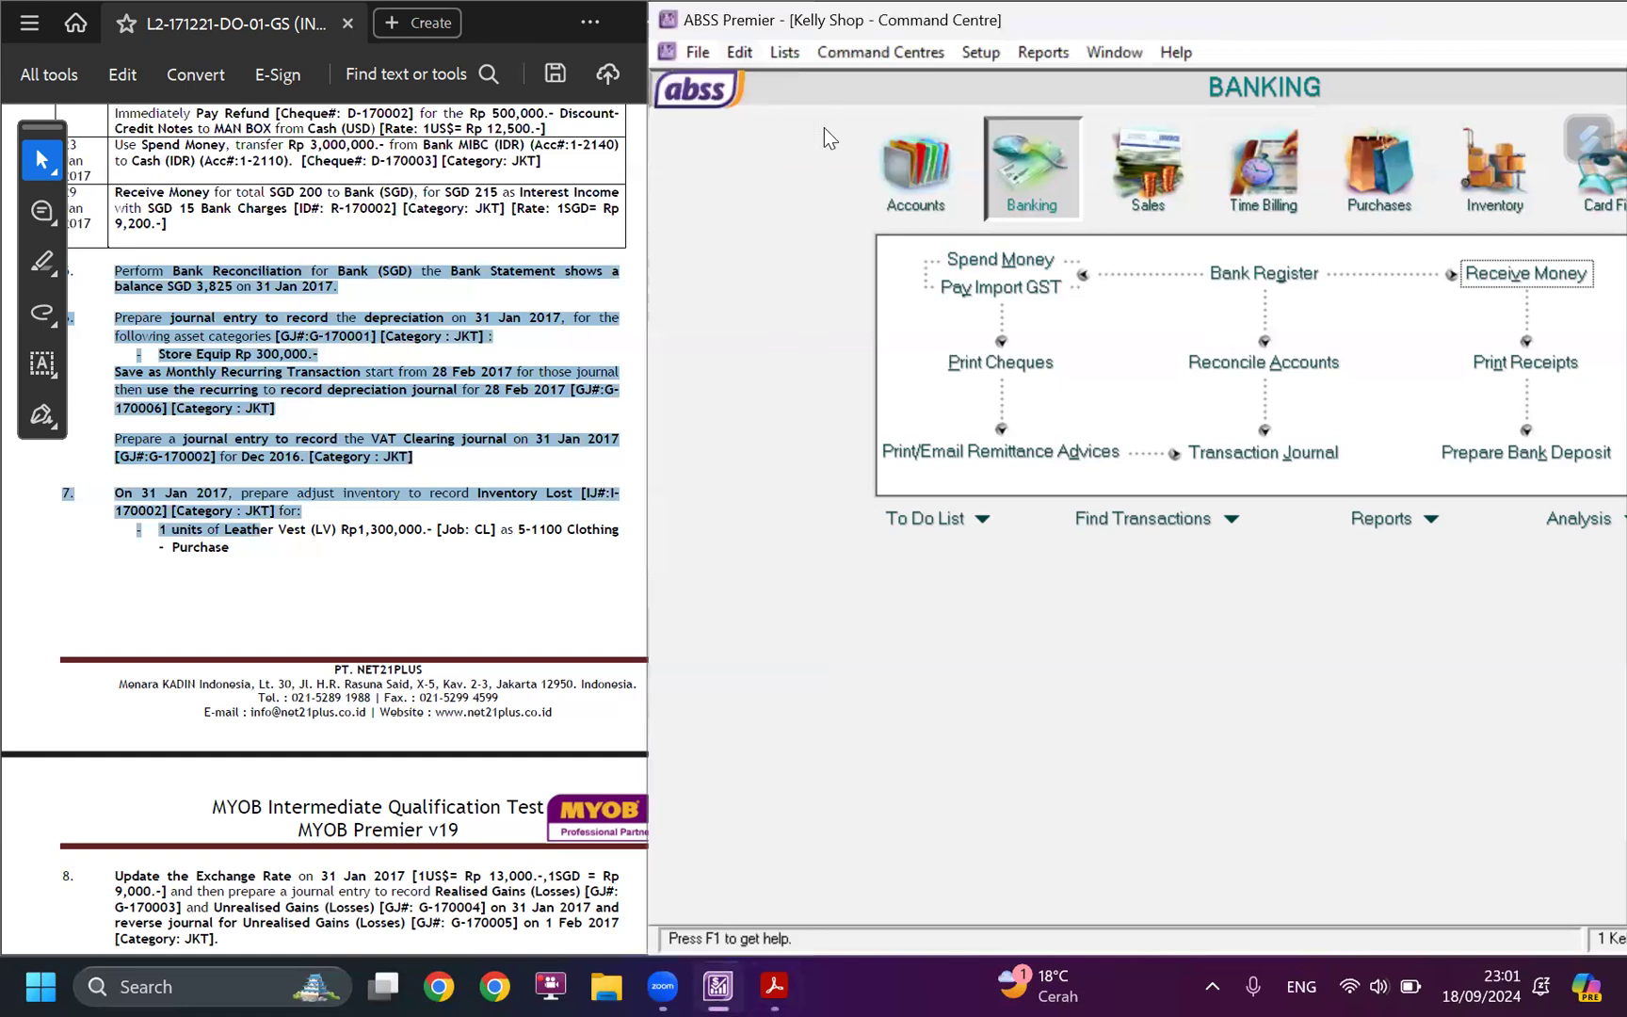
key(alt+f)
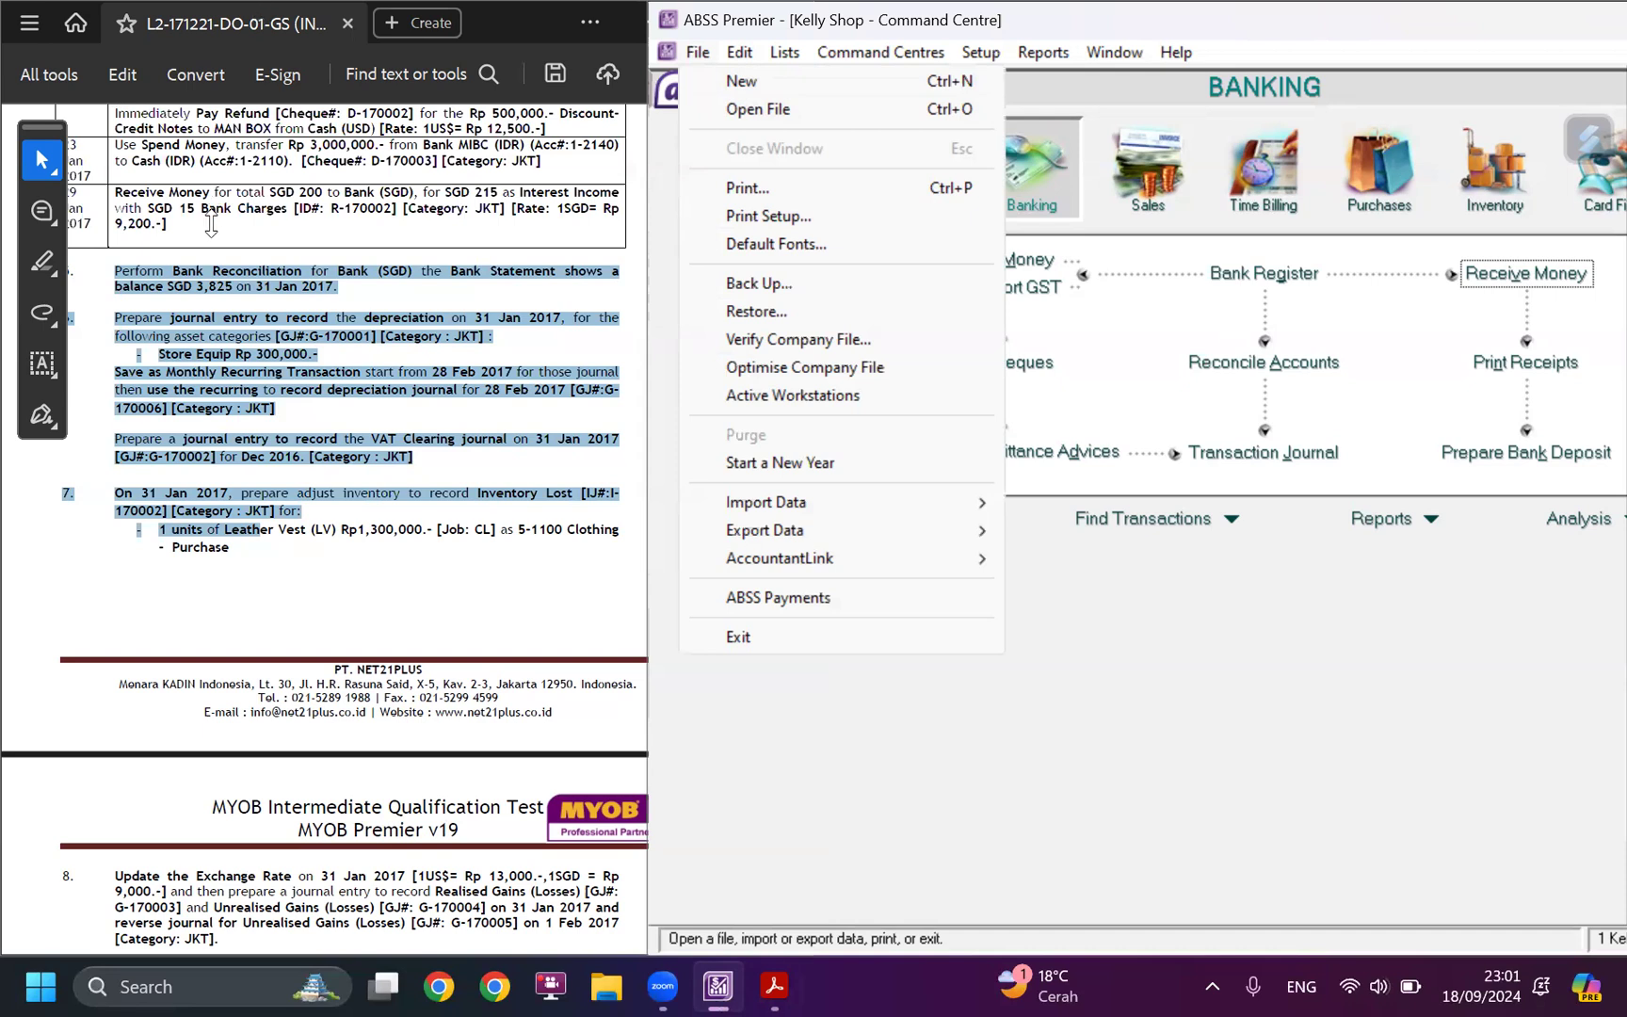
click(183, 228)
scroll(198, 286, up, 2)
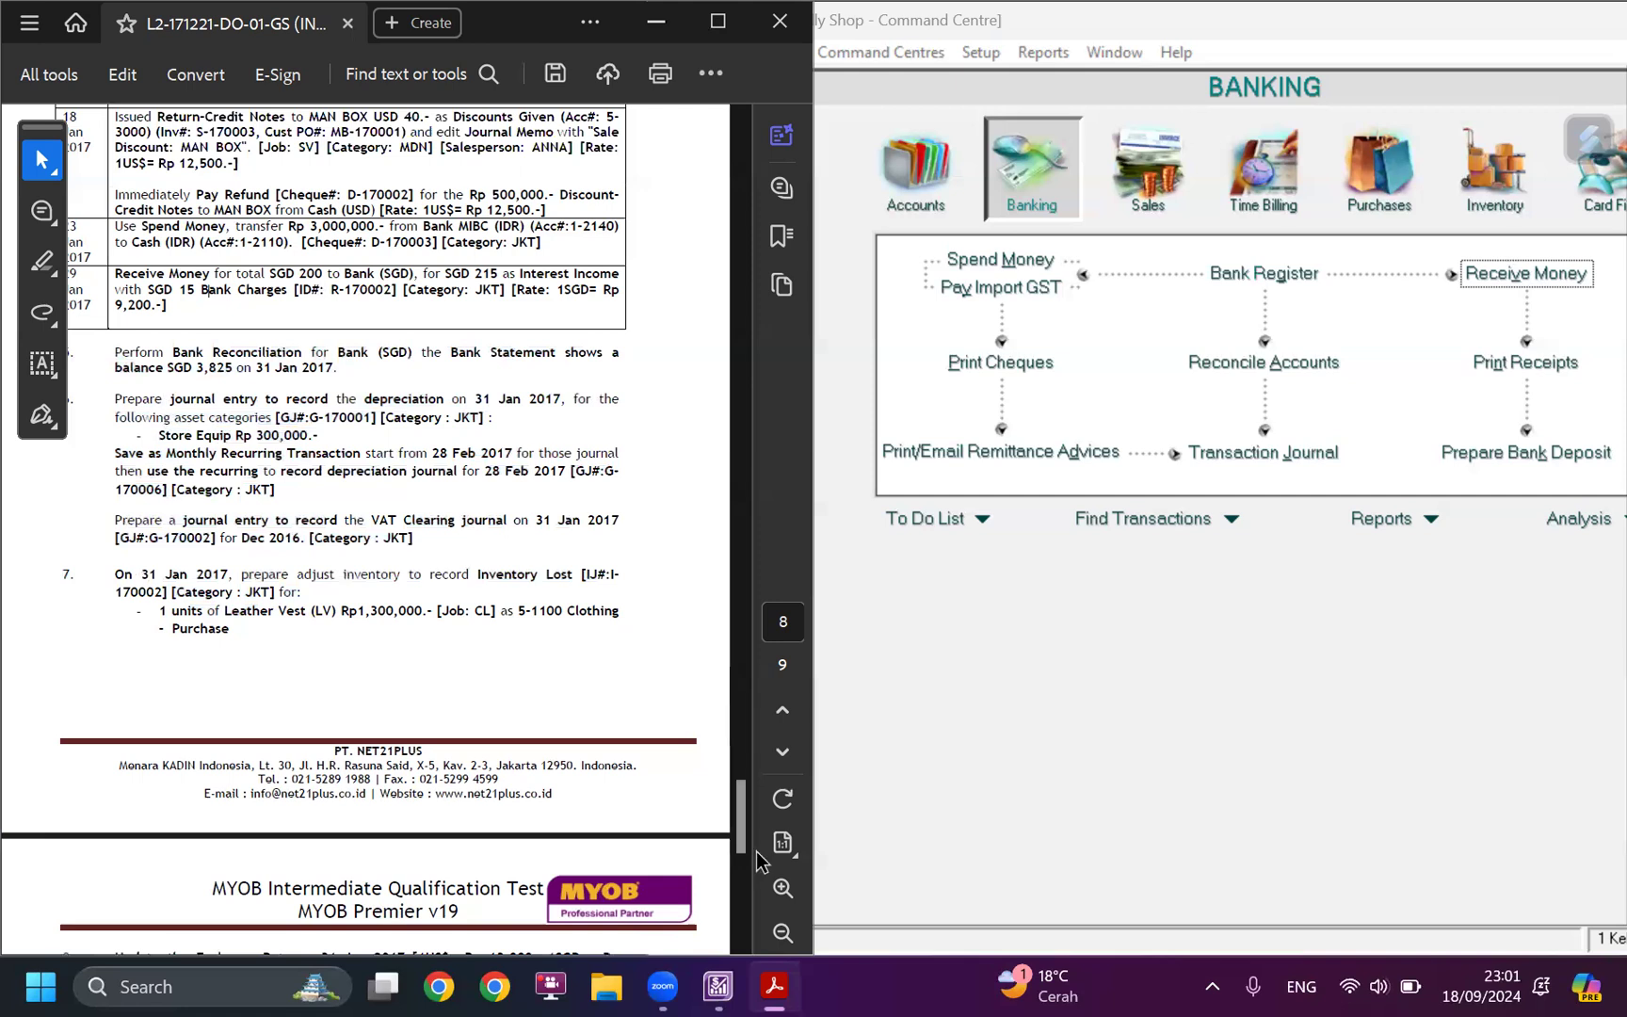